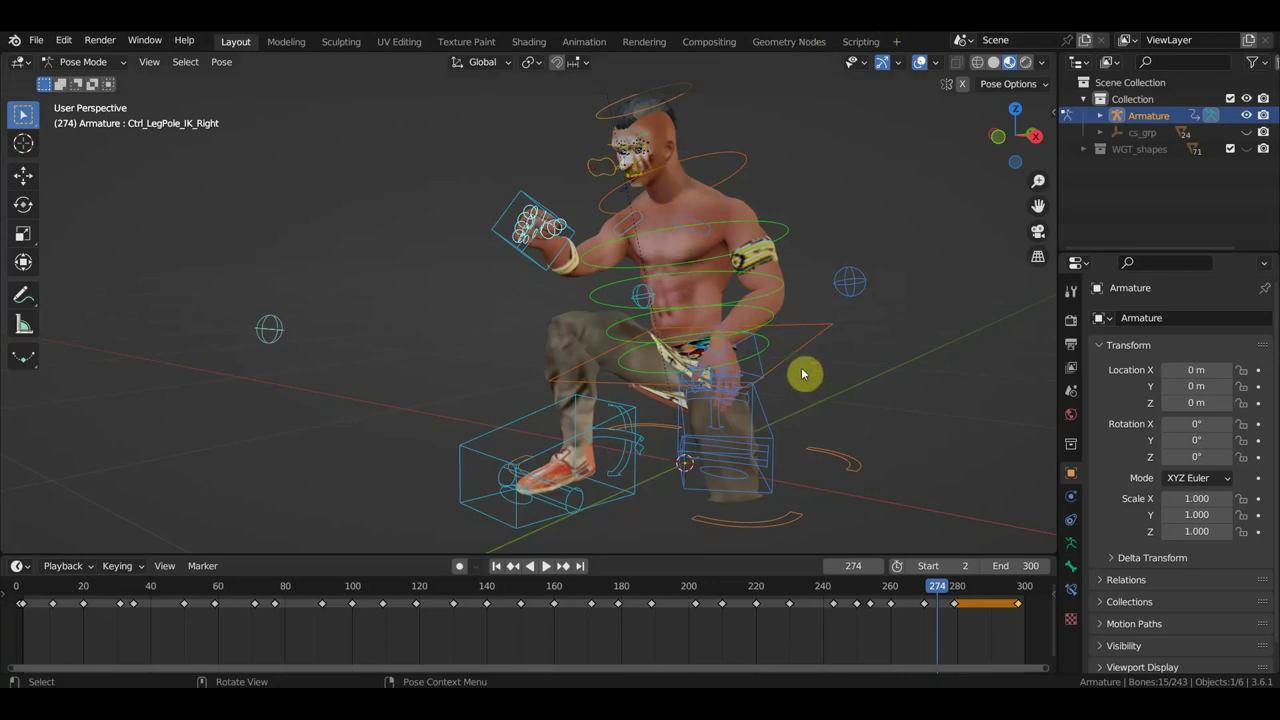
# - Preview the crouching character's animation, hide viewport overlays, and stop playback at frame 187
pyautogui.press('space')
pyautogui.scroll(-2, 748, 378)
pyautogui.moveTo(748, 378); pyautogui.dragTo(784, 355, button='middle')
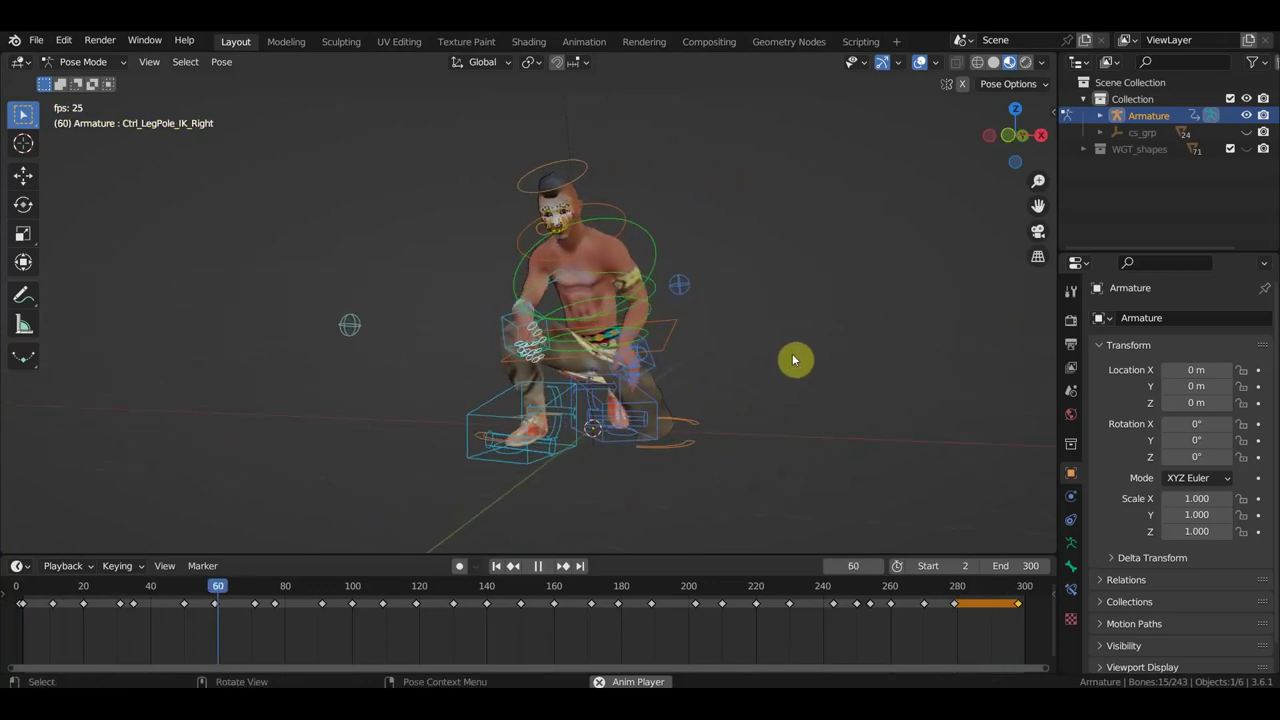
pyautogui.click(921, 63)
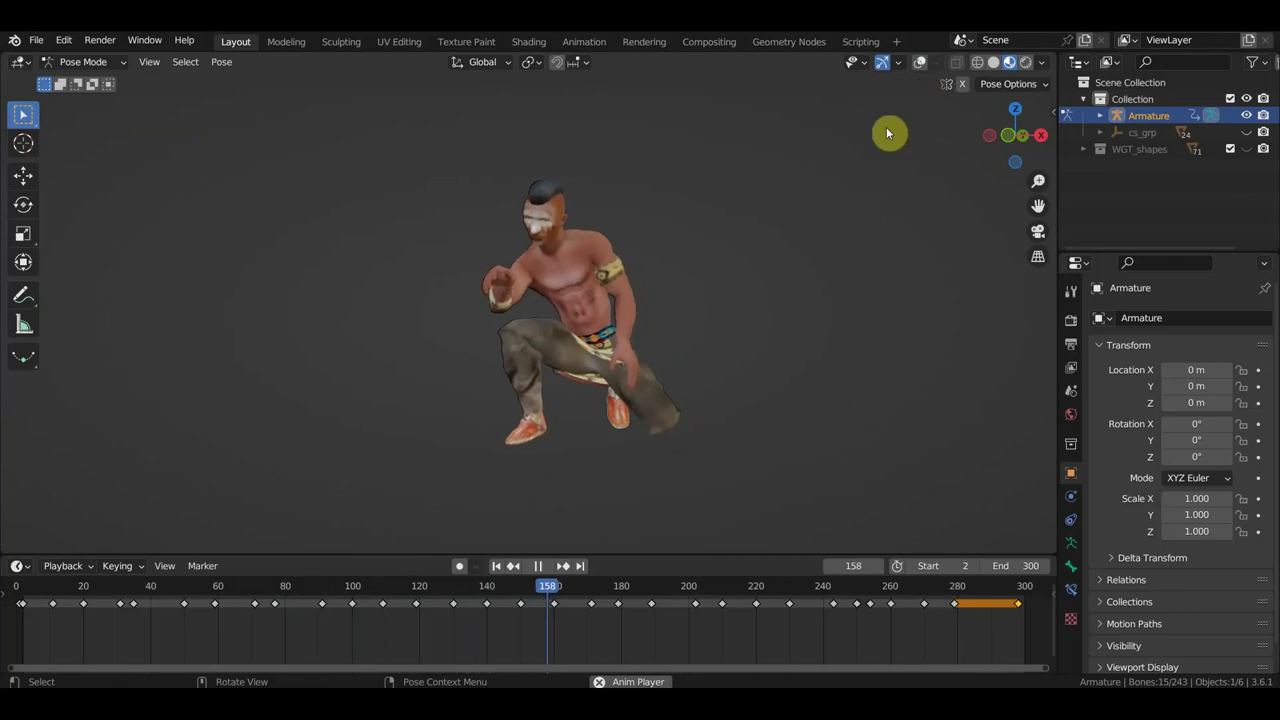
pyautogui.press('space')
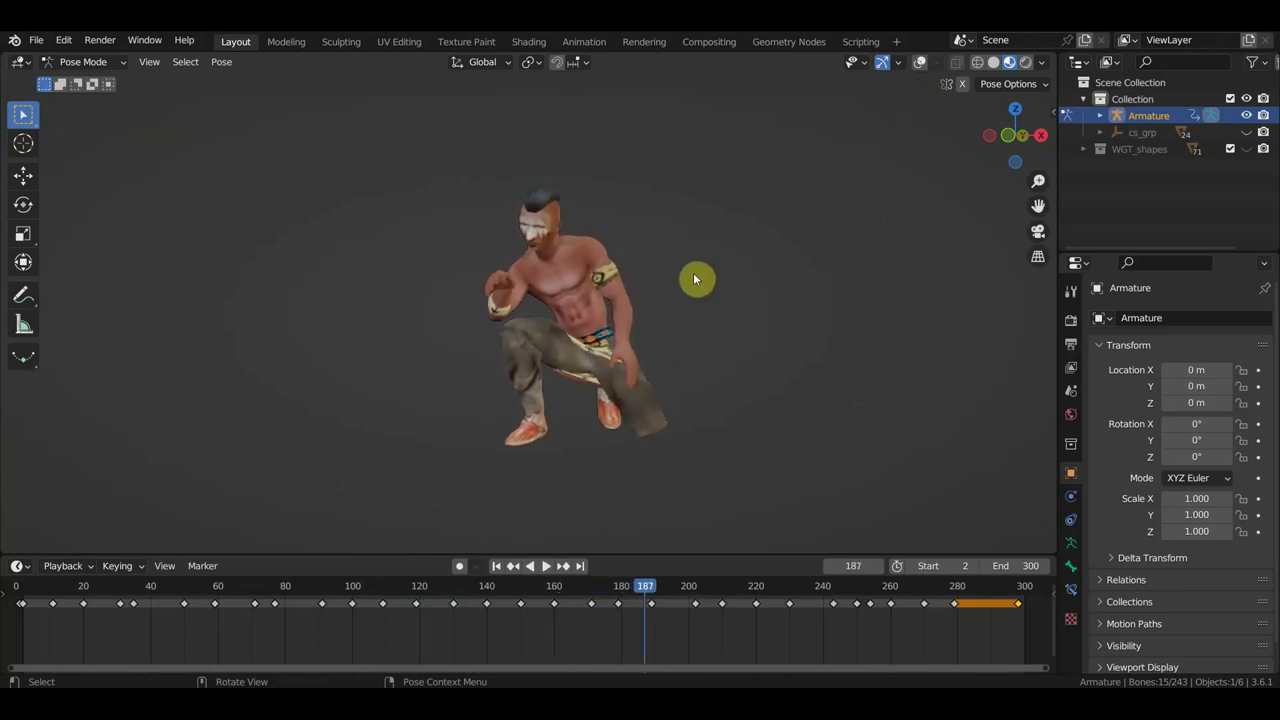
pyautogui.click(37, 44)
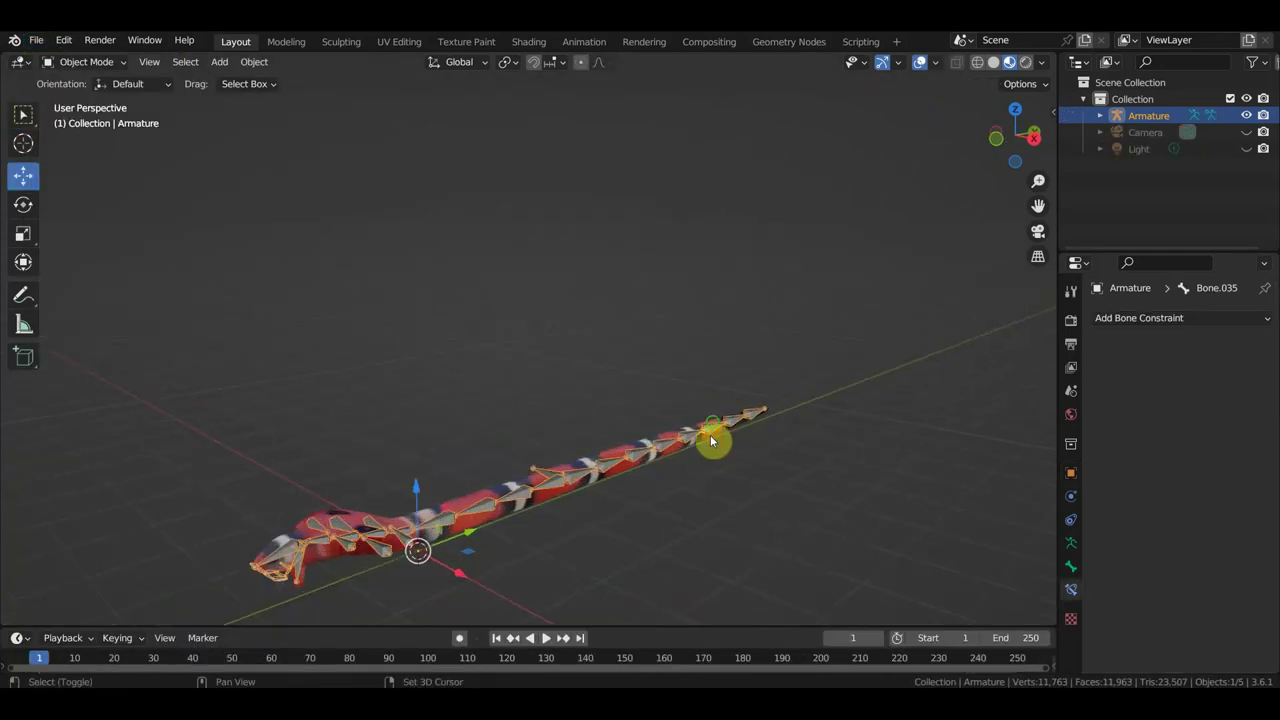
# - Orbit around the snake rig and set a right-side orthographic view
pyautogui.moveTo(755, 336); pyautogui.dragTo(781, 349, button='middle')
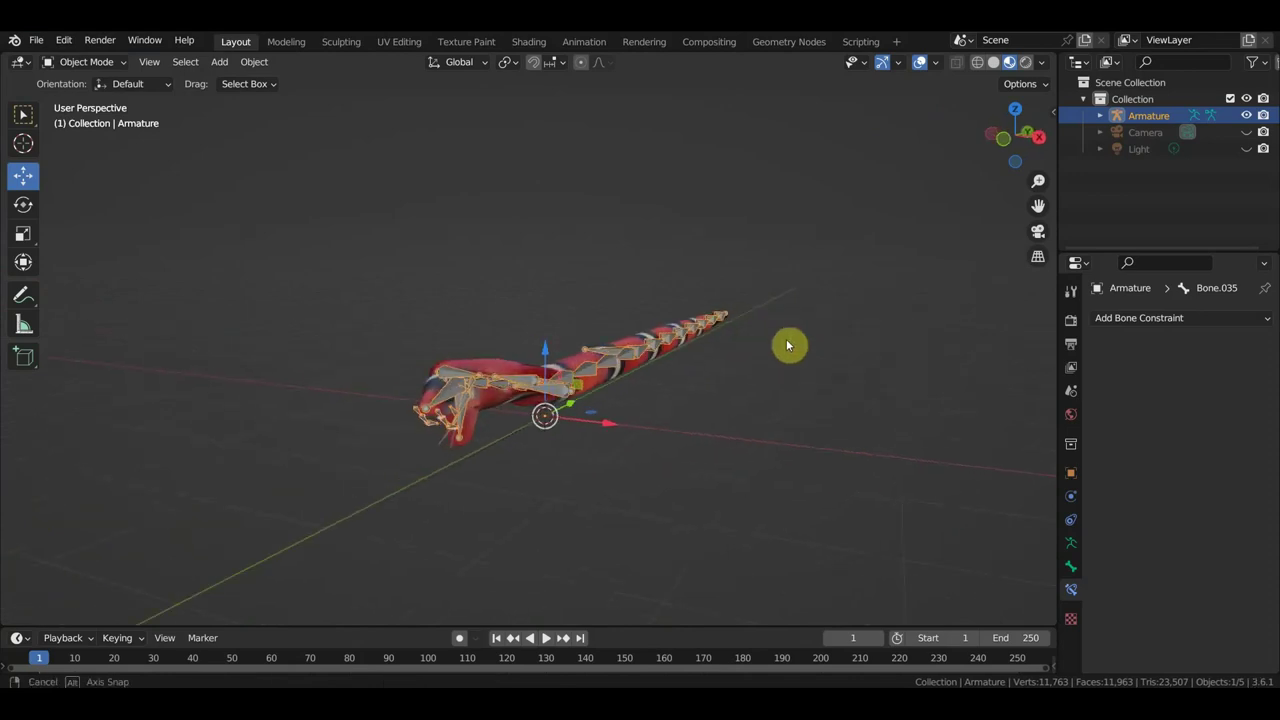
pyautogui.moveTo(781, 349); pyautogui.dragTo(654, 345, button='middle')
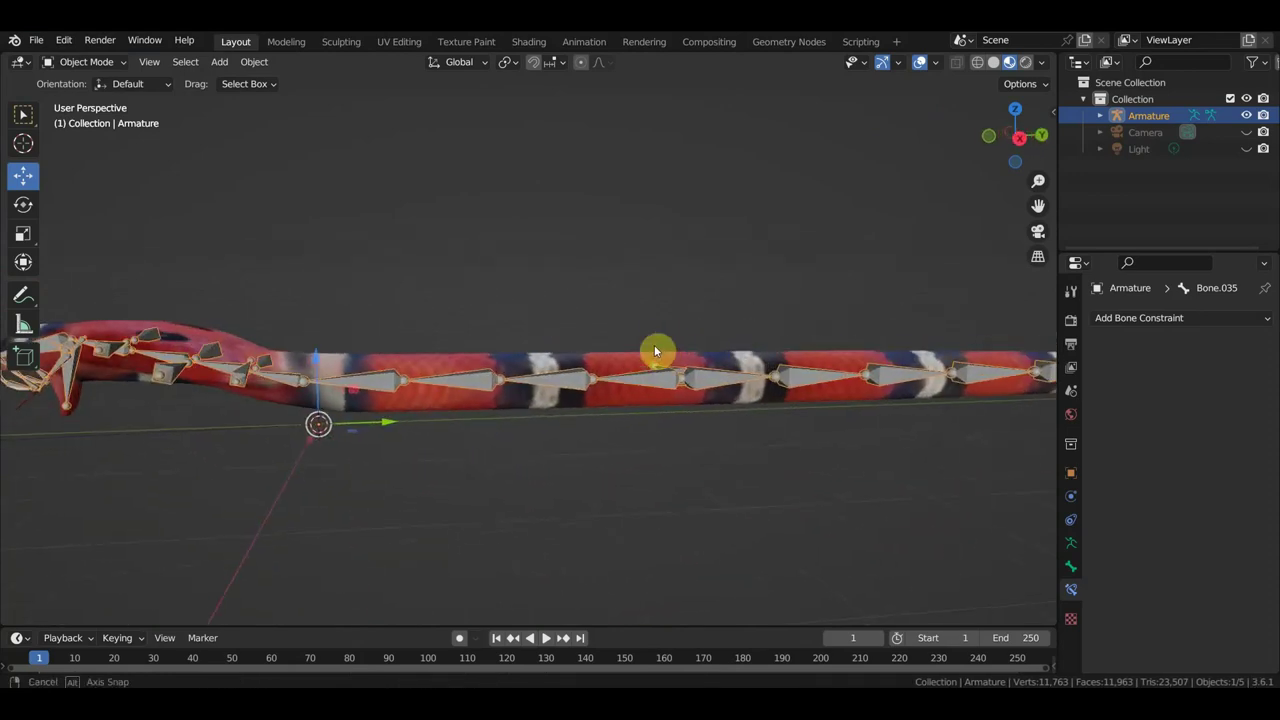
pyautogui.scroll(-2, 651, 349)
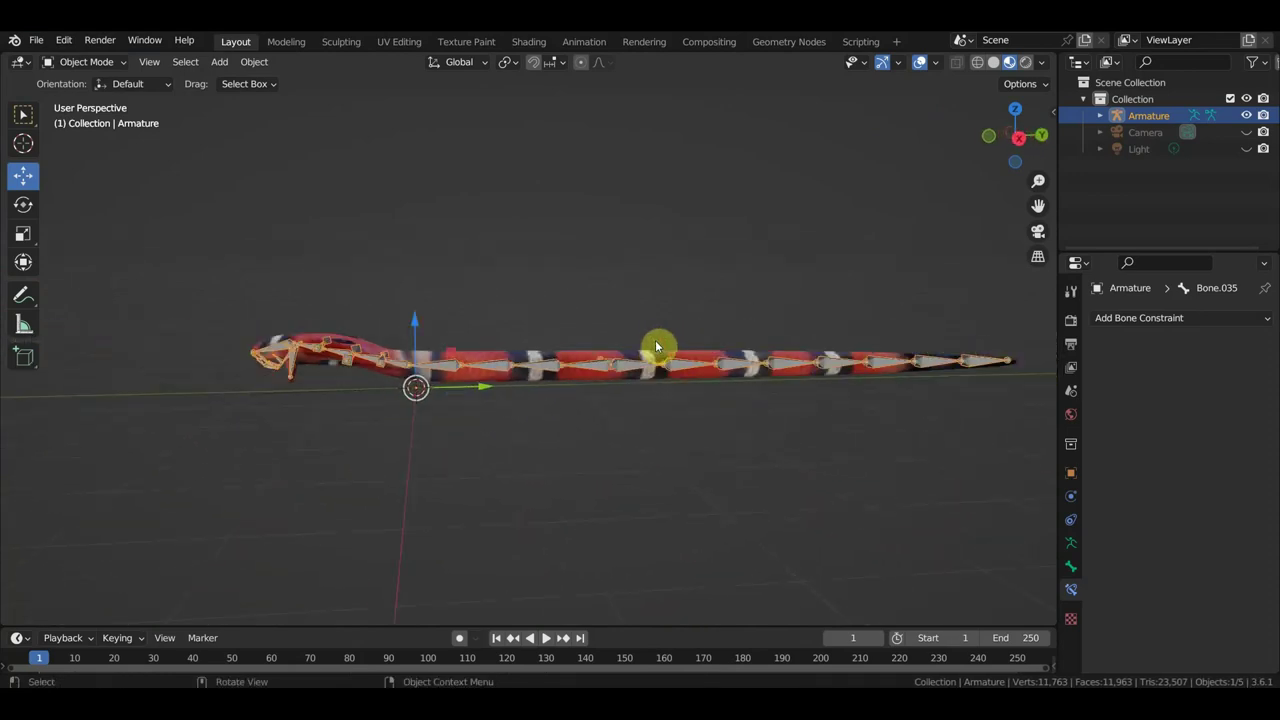
pyautogui.press('KP_5')
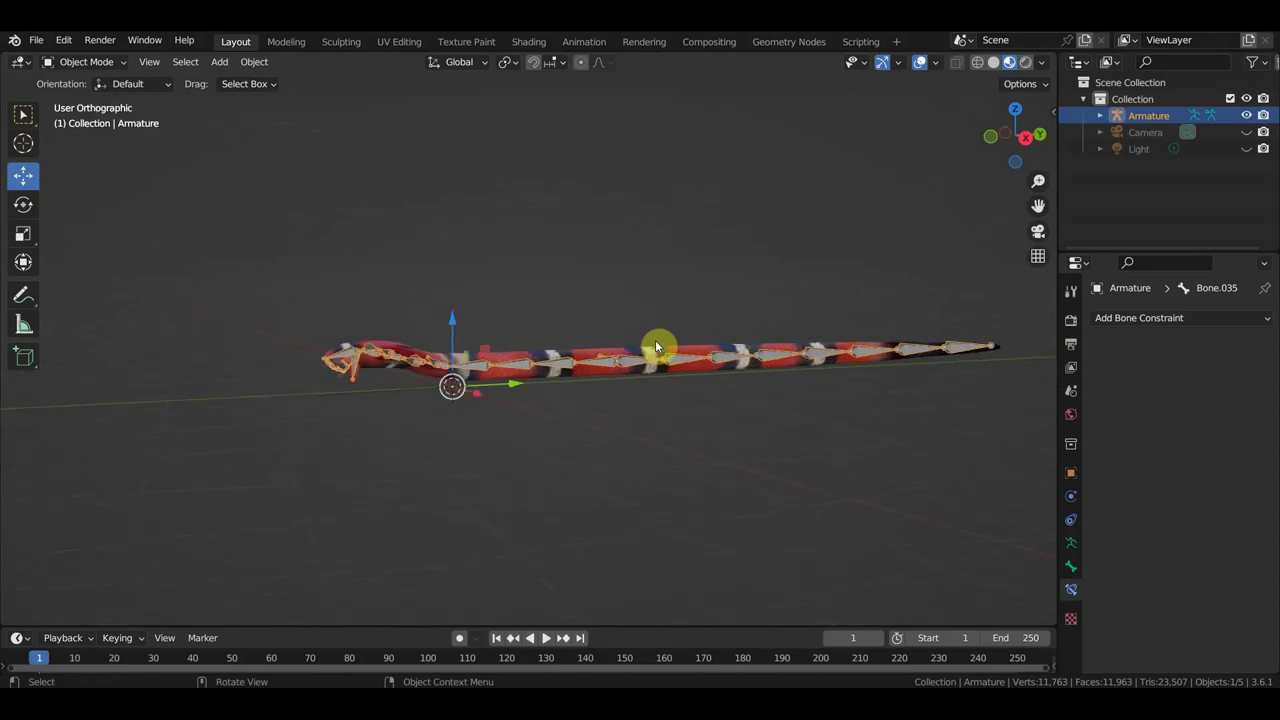
pyautogui.press('KP_3')
pyautogui.scroll(-3, 670, 344)
pyautogui.click(36, 42)
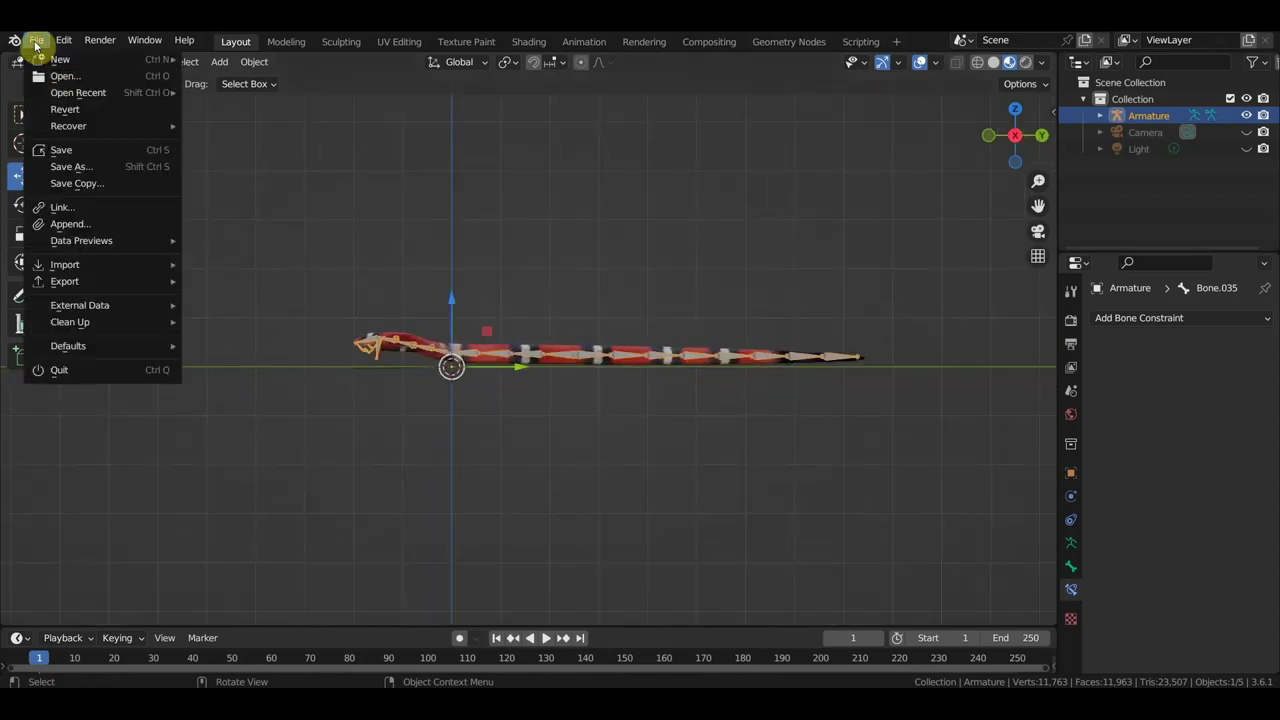
# - Link Collection from Desktop's индеецдля дикого запада folder, file 'индеец. ловит кобру1.blend'
pyautogui.click(76, 210)
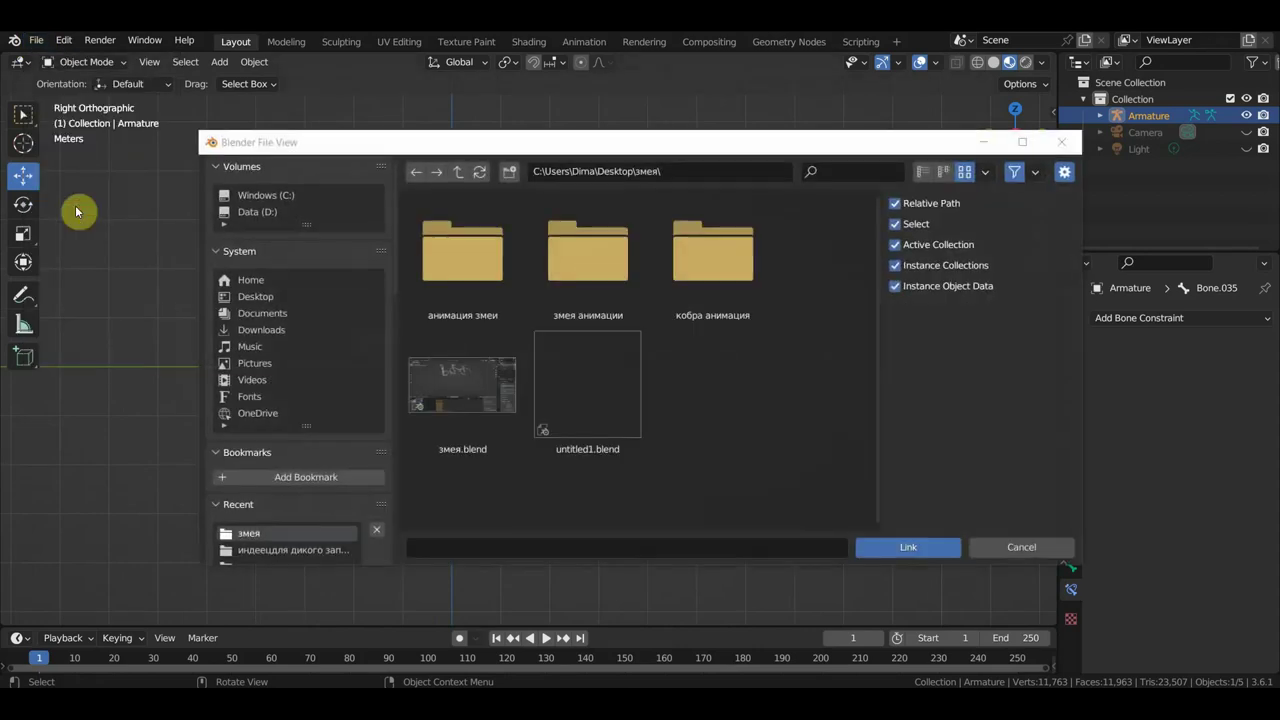
pyautogui.click(256, 298)
pyautogui.scroll(-2, 660, 390)
pyautogui.scroll(-2, 676, 400)
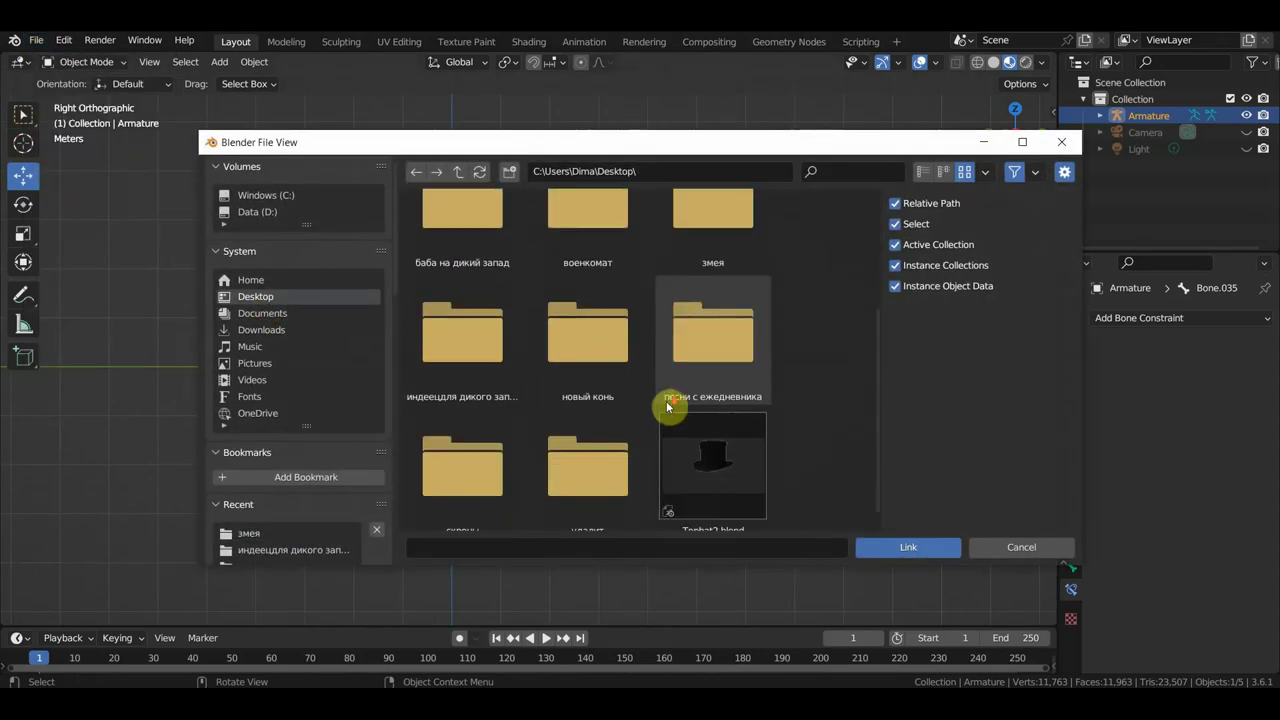
pyautogui.doubleClick(460, 360)
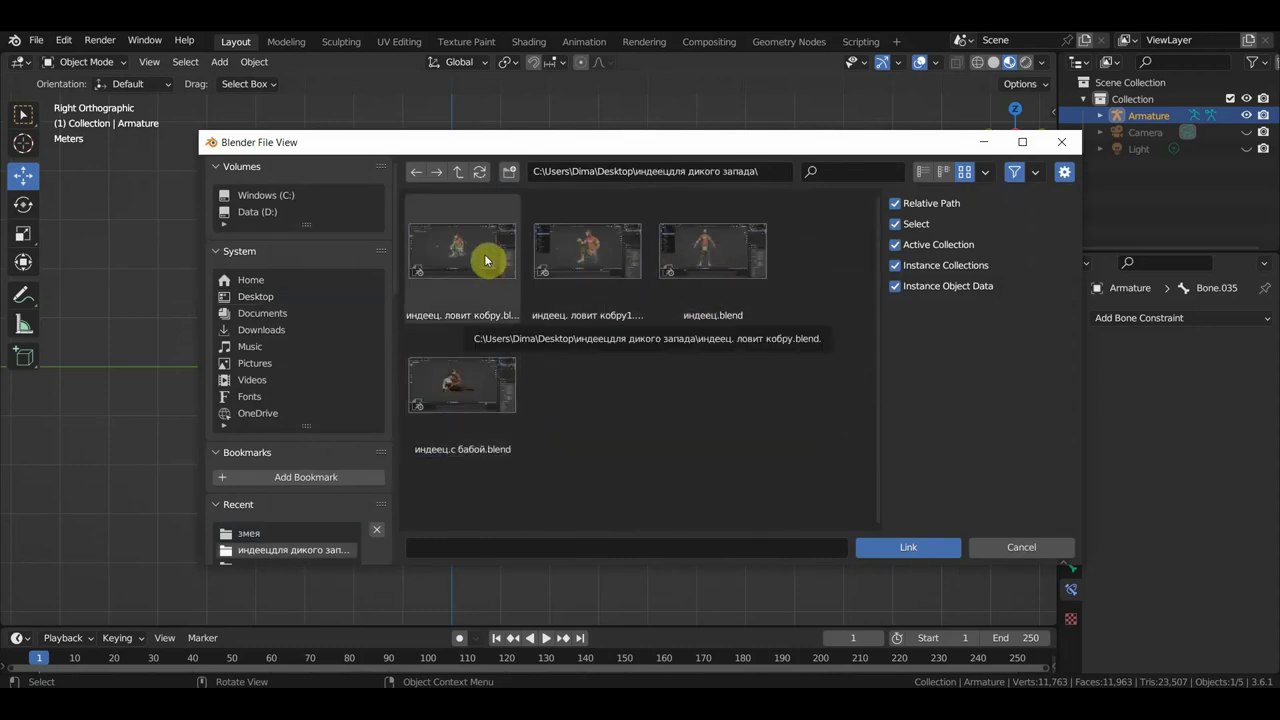
pyautogui.doubleClick(605, 266)
pyautogui.doubleClick(476, 392)
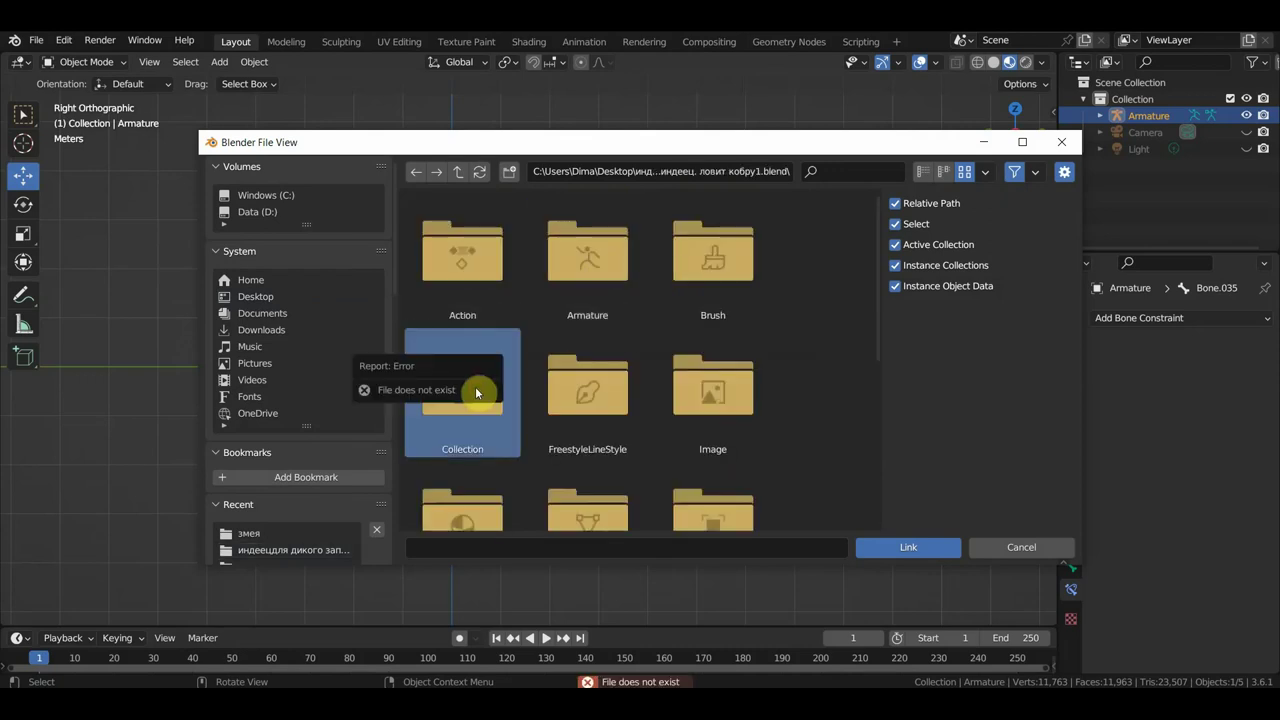
pyautogui.doubleClick(485, 434)
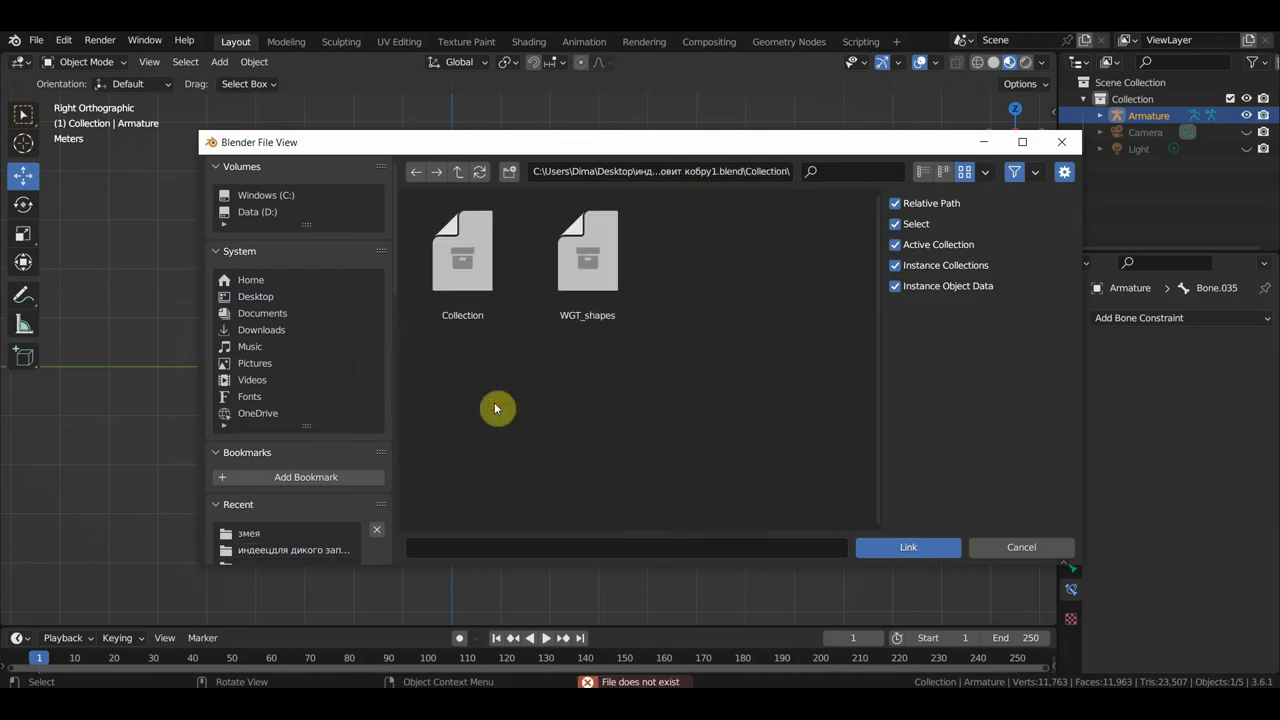
pyautogui.doubleClick(475, 284)
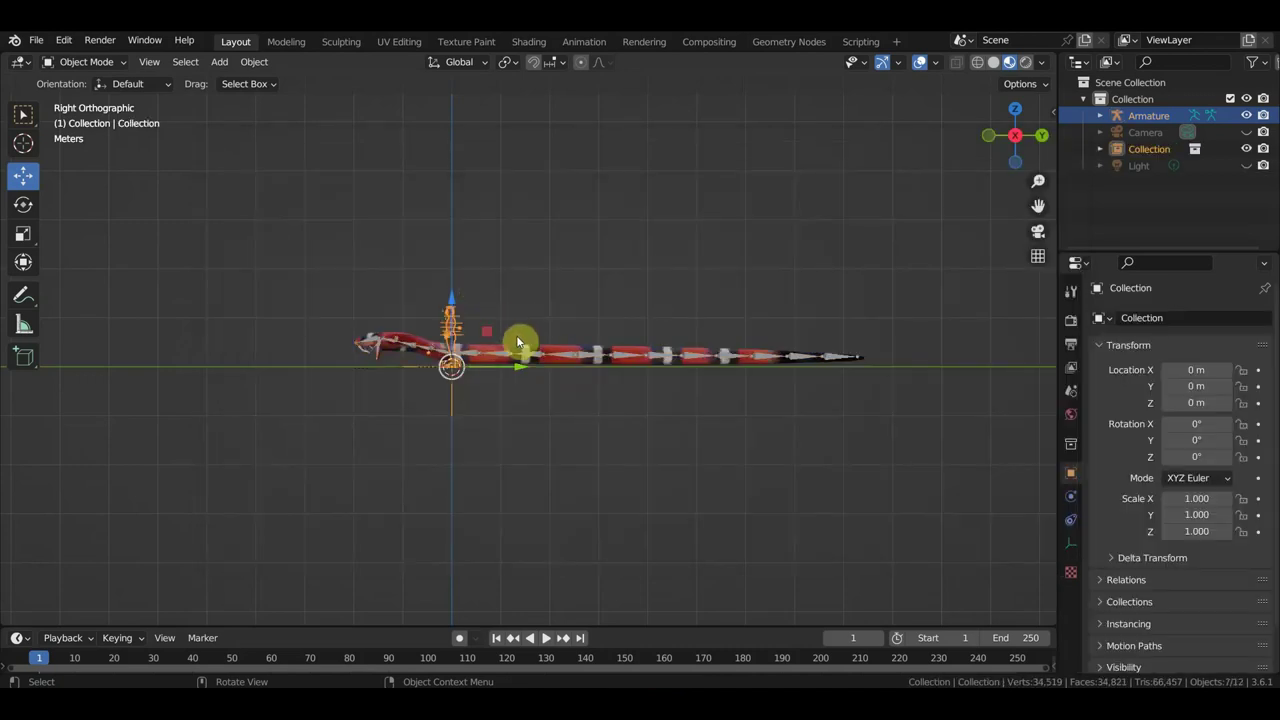
# - Show the transform sidebar, select the snake mesh and armature, and try a scale-down, undone
pyautogui.scroll(1, 517, 343)
pyautogui.scroll(4, 512, 345)
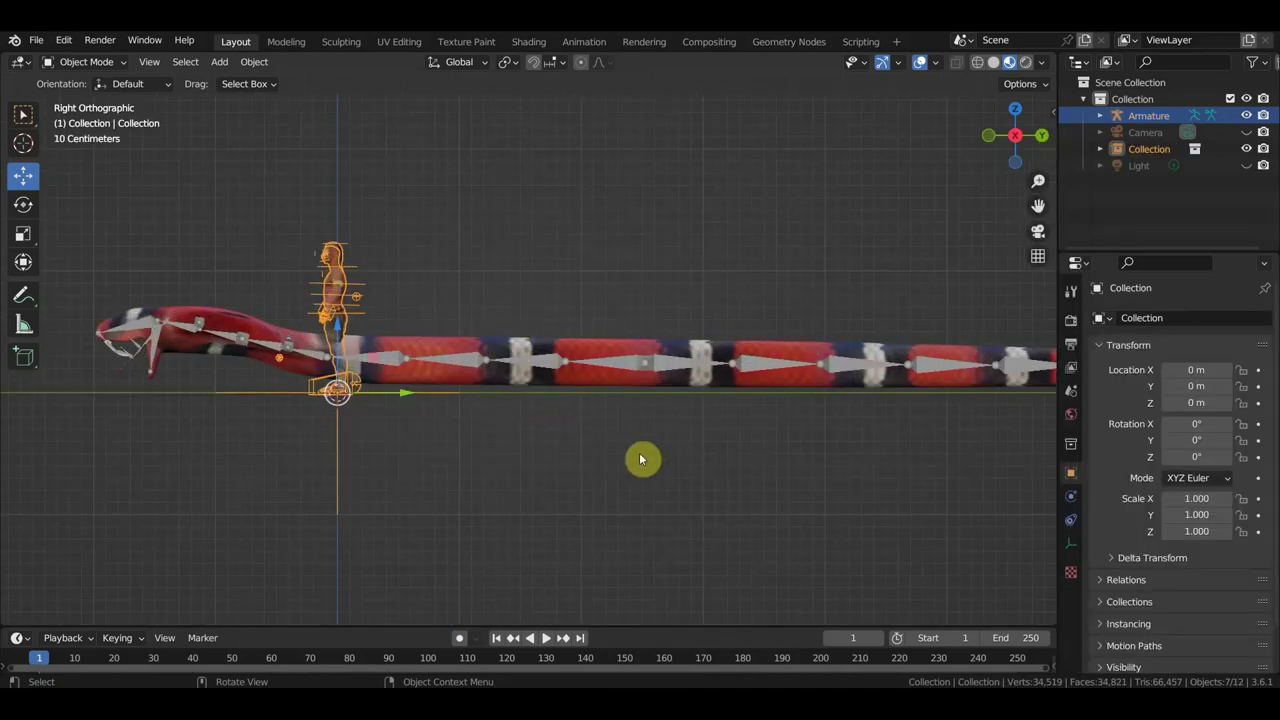
pyautogui.press('n')
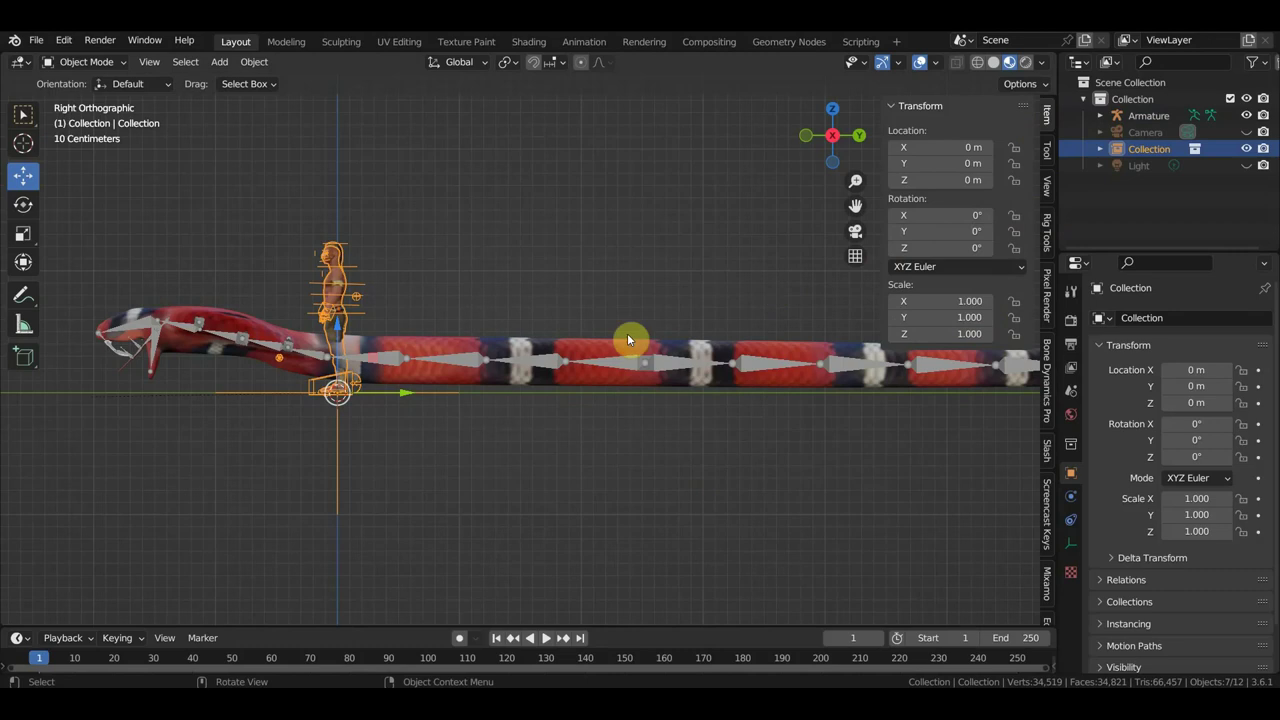
pyautogui.click(578, 355)
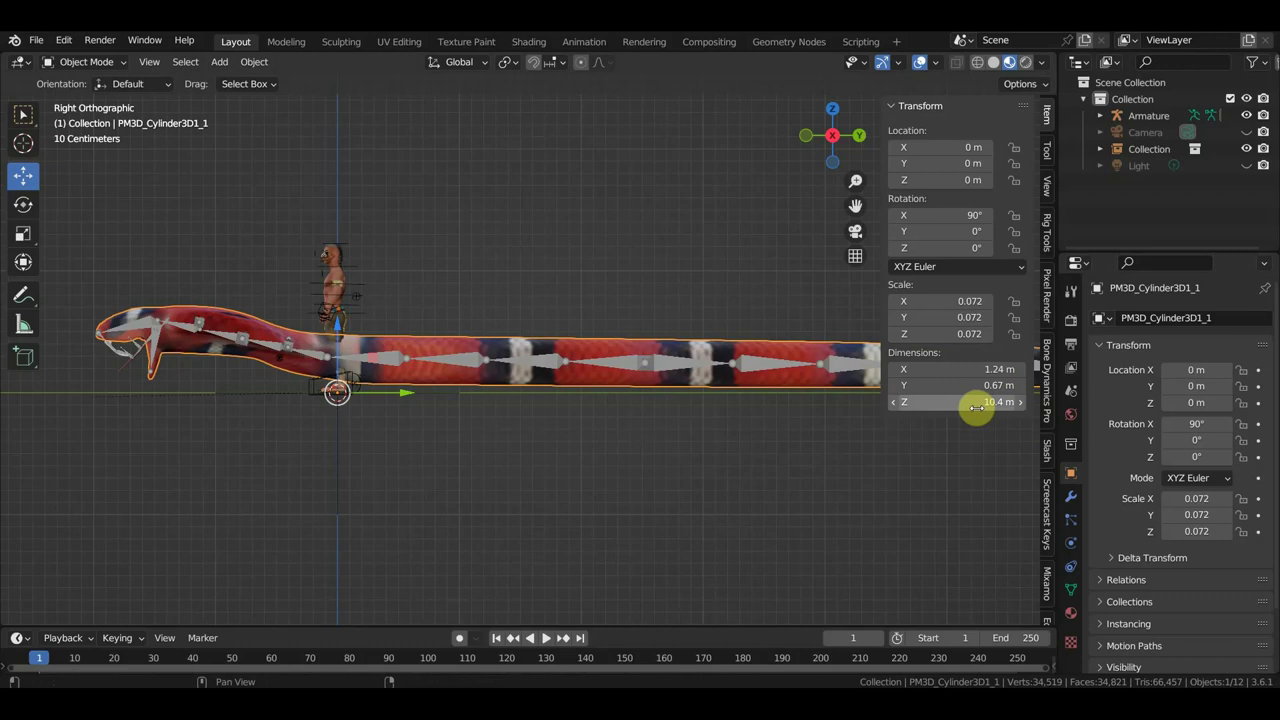
pyautogui.moveTo(760, 486); pyautogui.dragTo(629, 300)
pyautogui.scroll(-2, 640, 405)
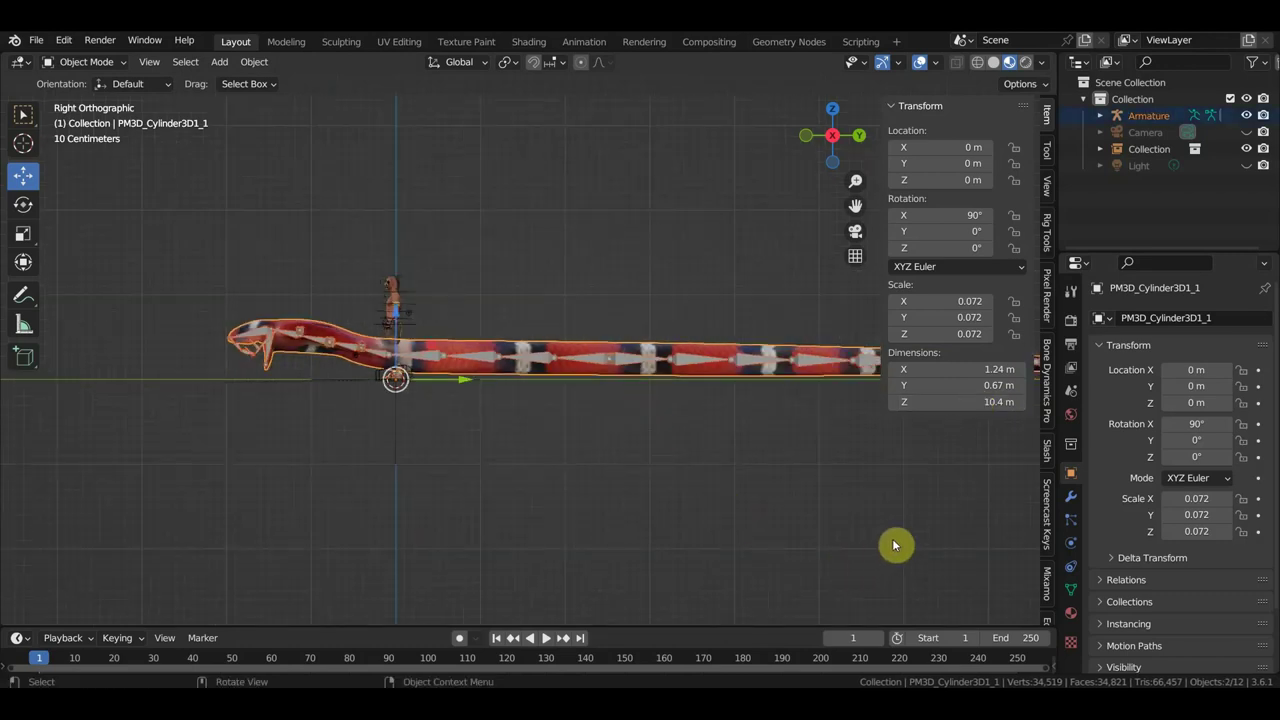
pyautogui.press('s')
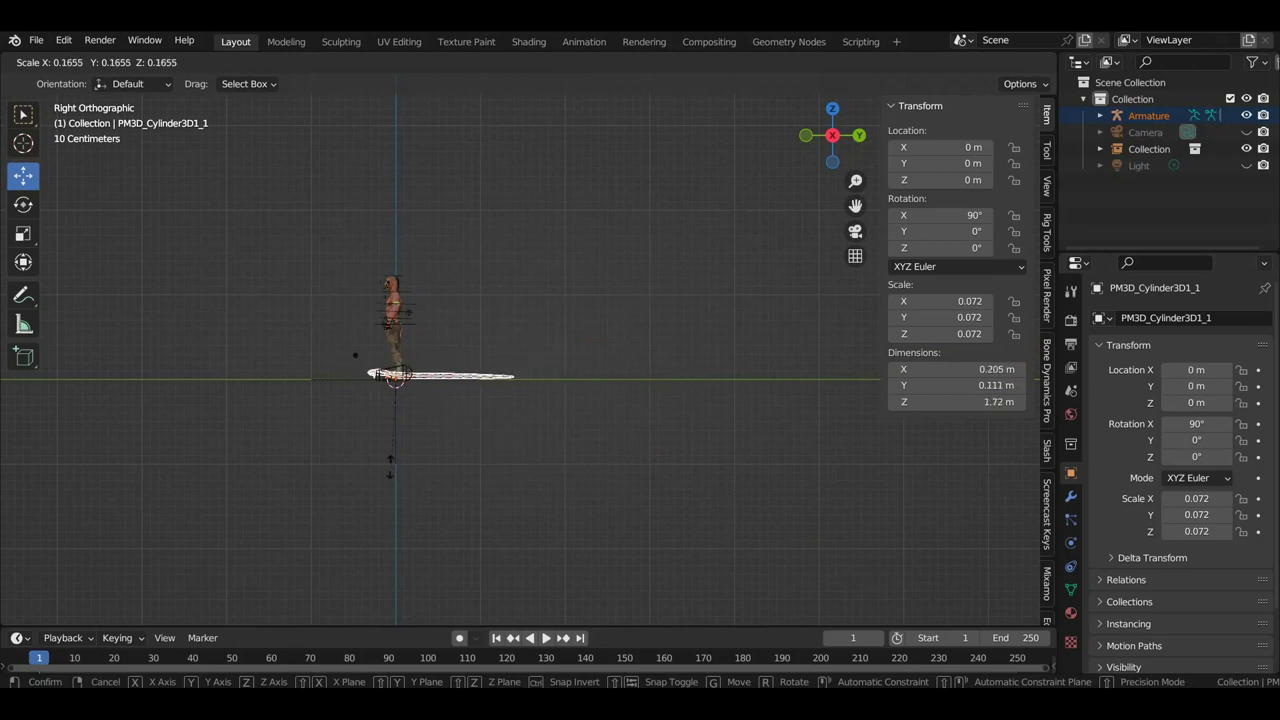
pyautogui.click(367, 471)
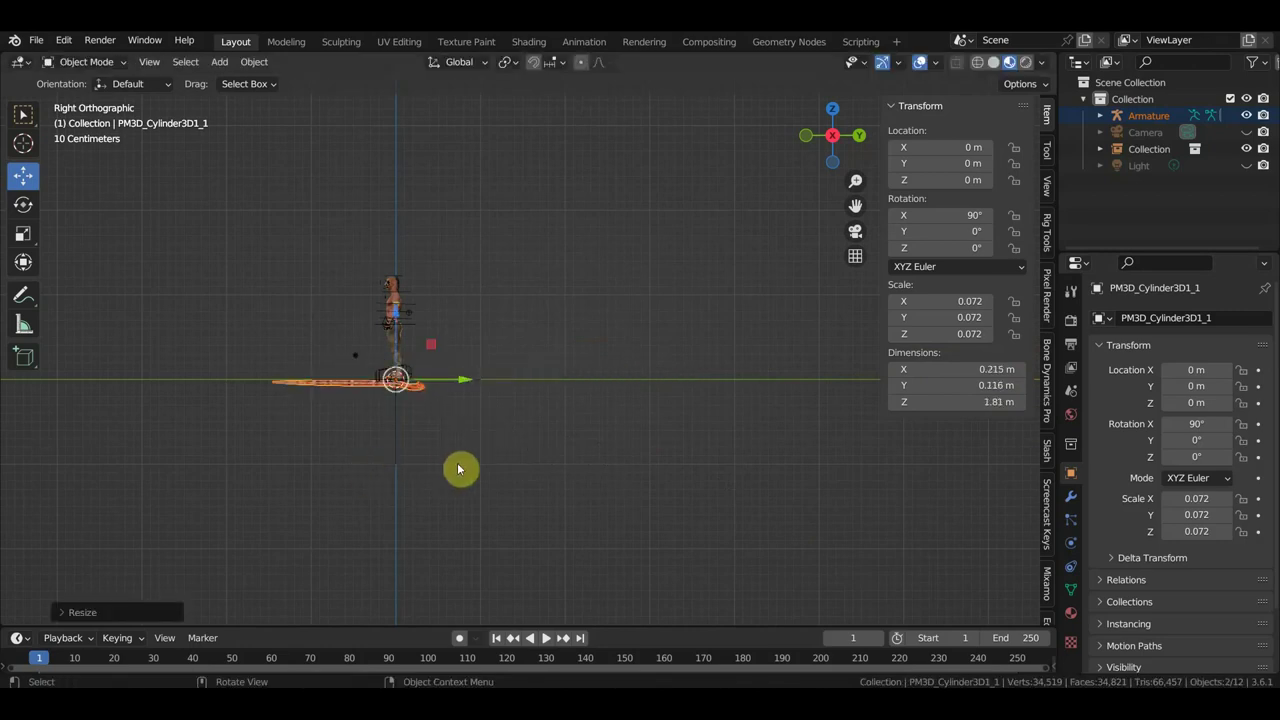
pyautogui.hotkey('ctrl', 'z')
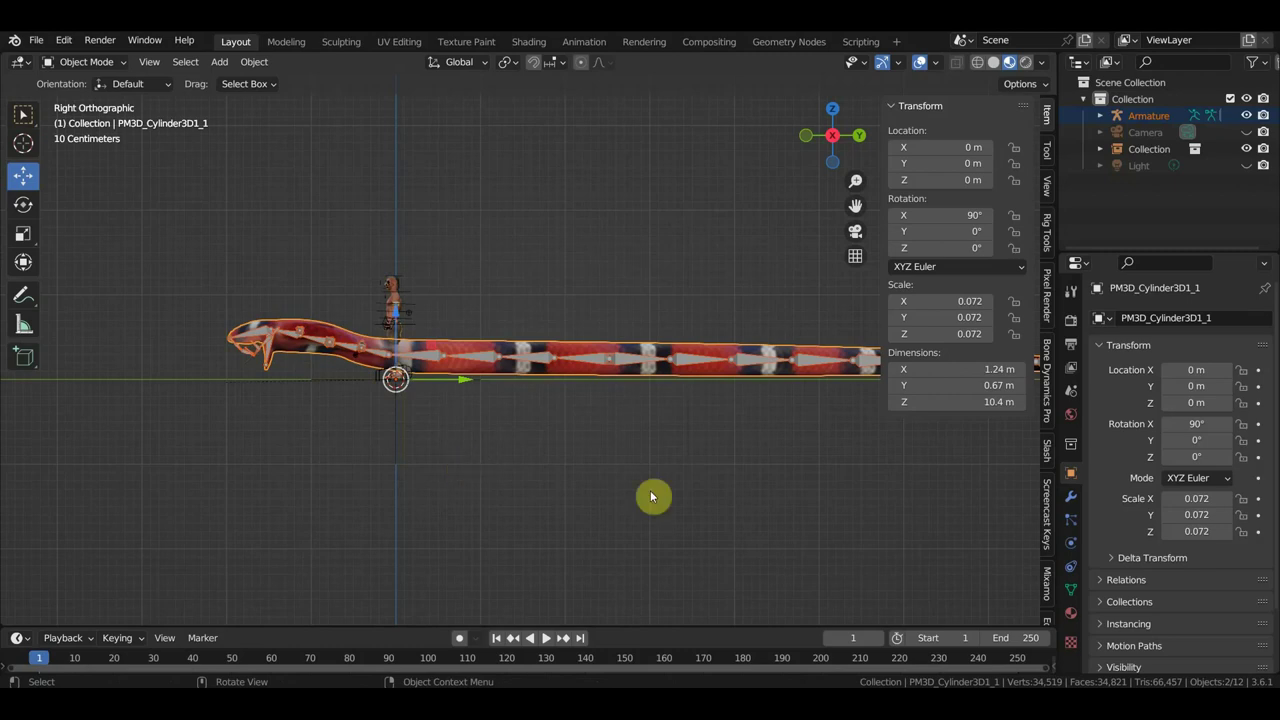
# - Rescale the snake and rig down to about 1.31 m, then 0.89 m long
pyautogui.press('s')
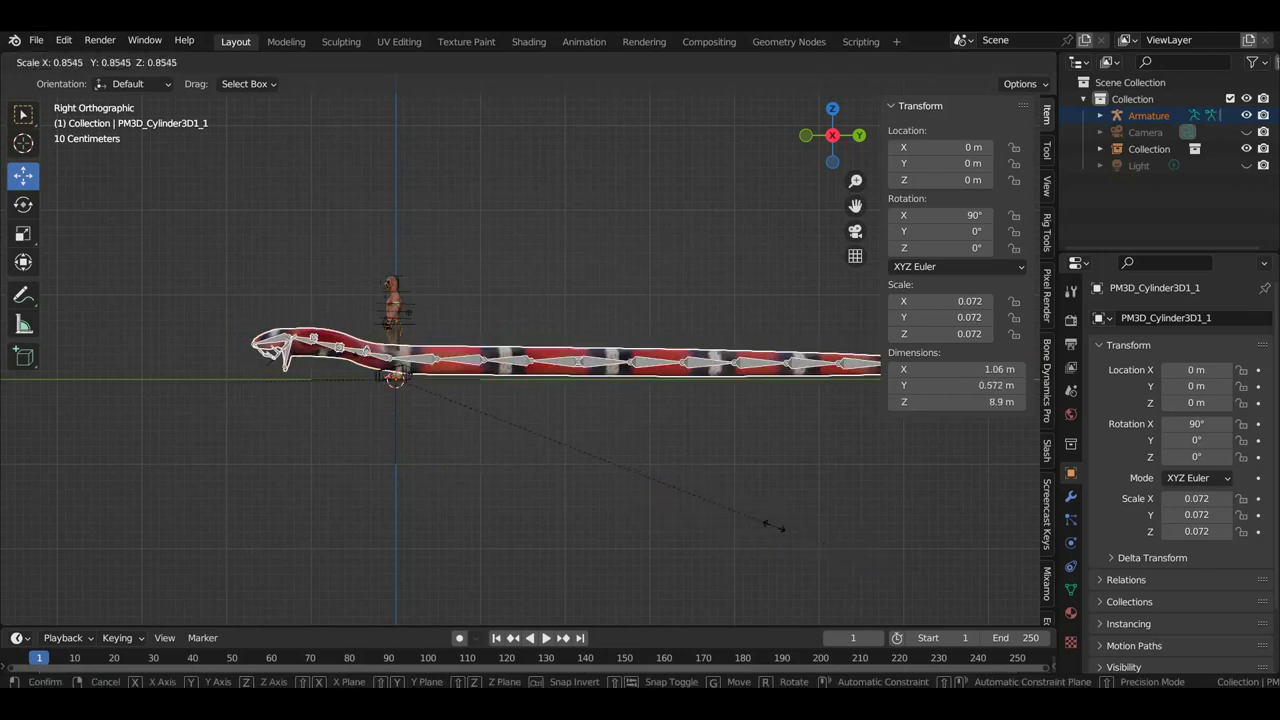
pyautogui.click(542, 460)
pyautogui.press('s')
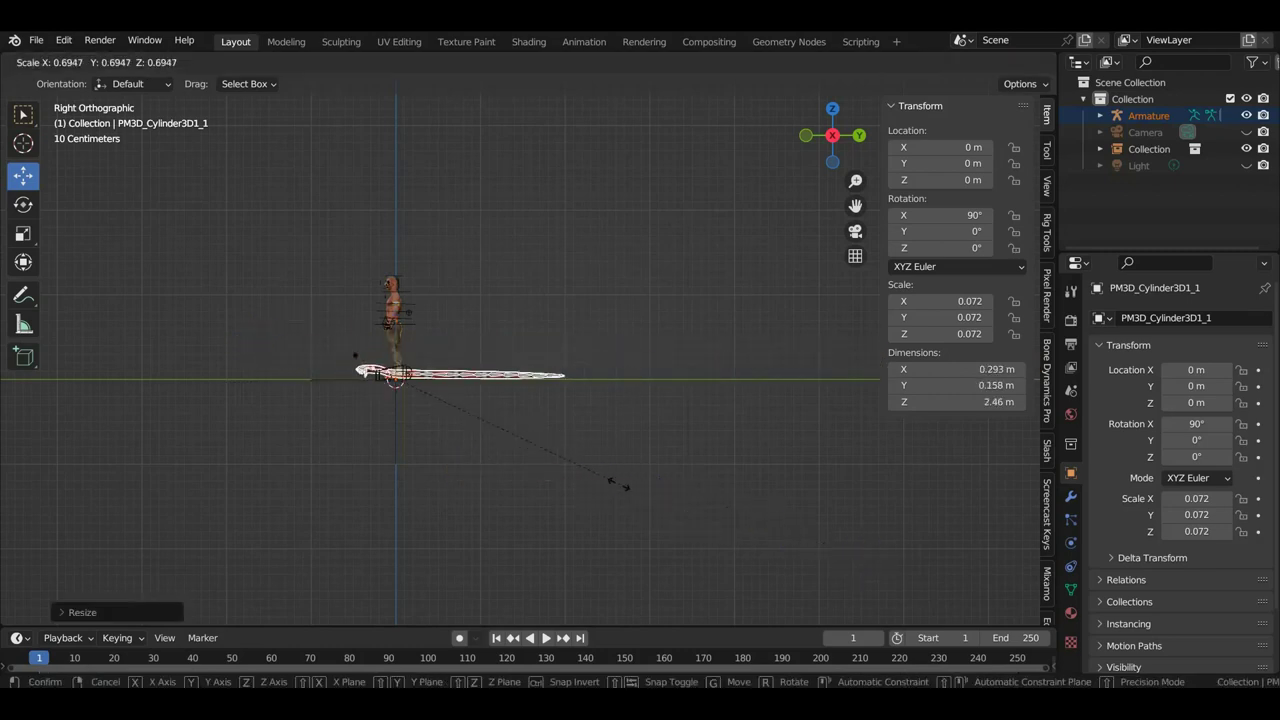
pyautogui.click(517, 464)
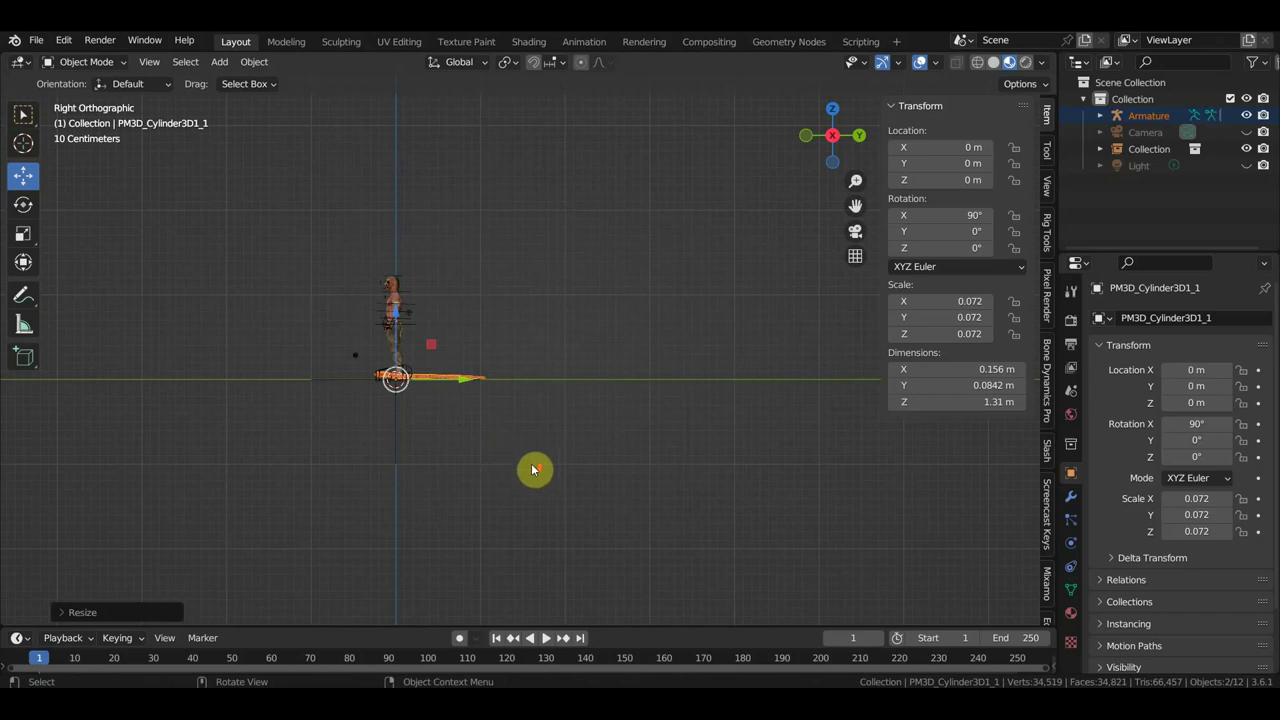
pyautogui.scroll(4, 533, 469)
pyautogui.keyDown('shift'); pyautogui.moveTo(609, 471); pyautogui.dragTo(654, 471, button='middle'); pyautogui.keyUp('shift')
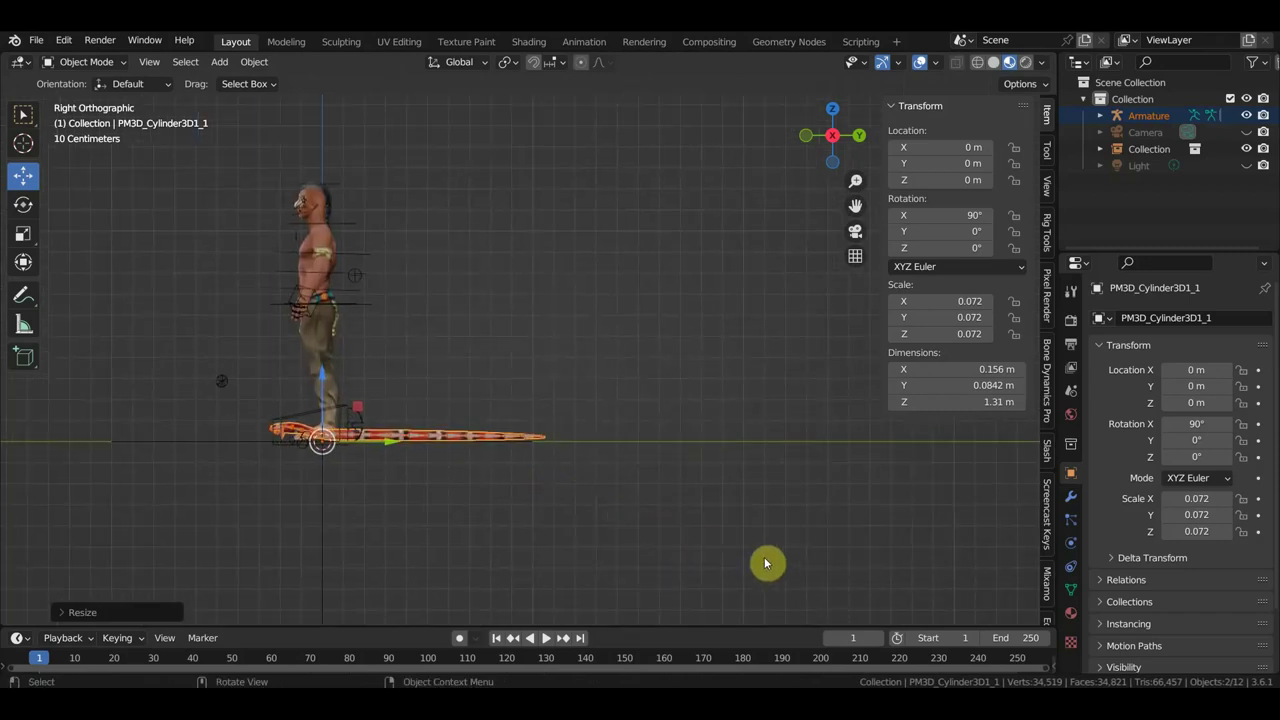
pyautogui.press('s')
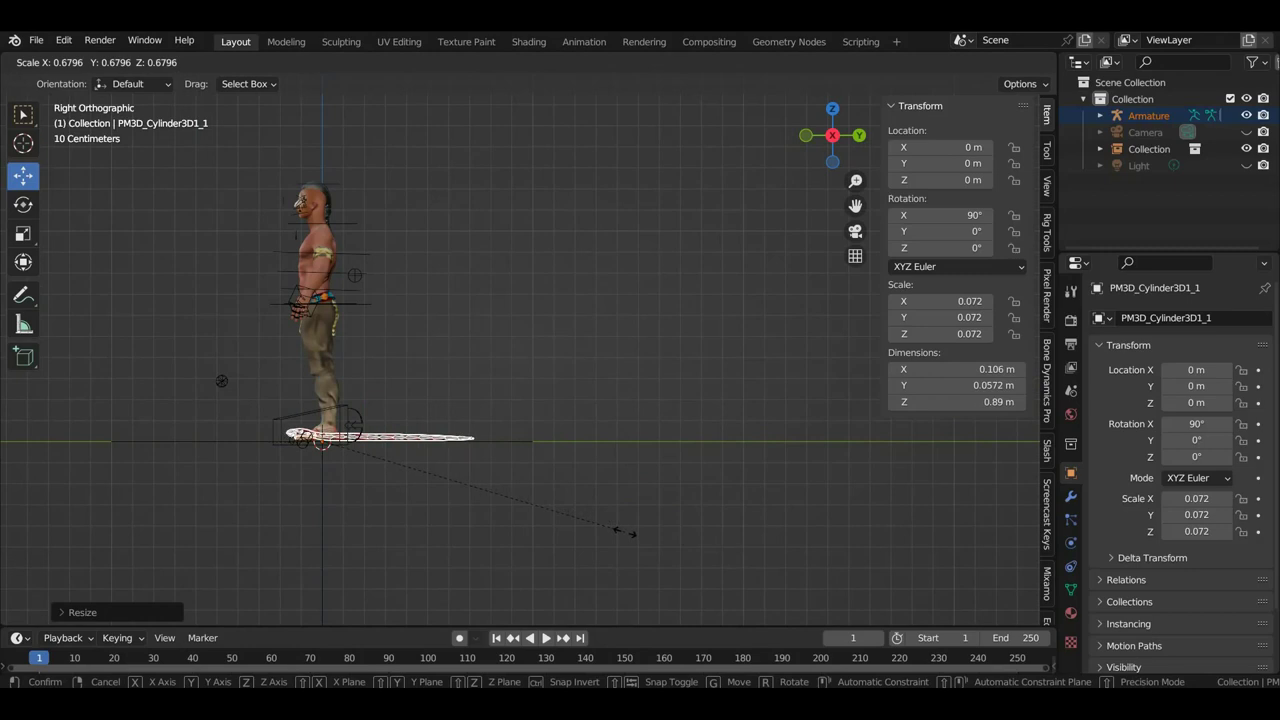
pyautogui.click(625, 537)
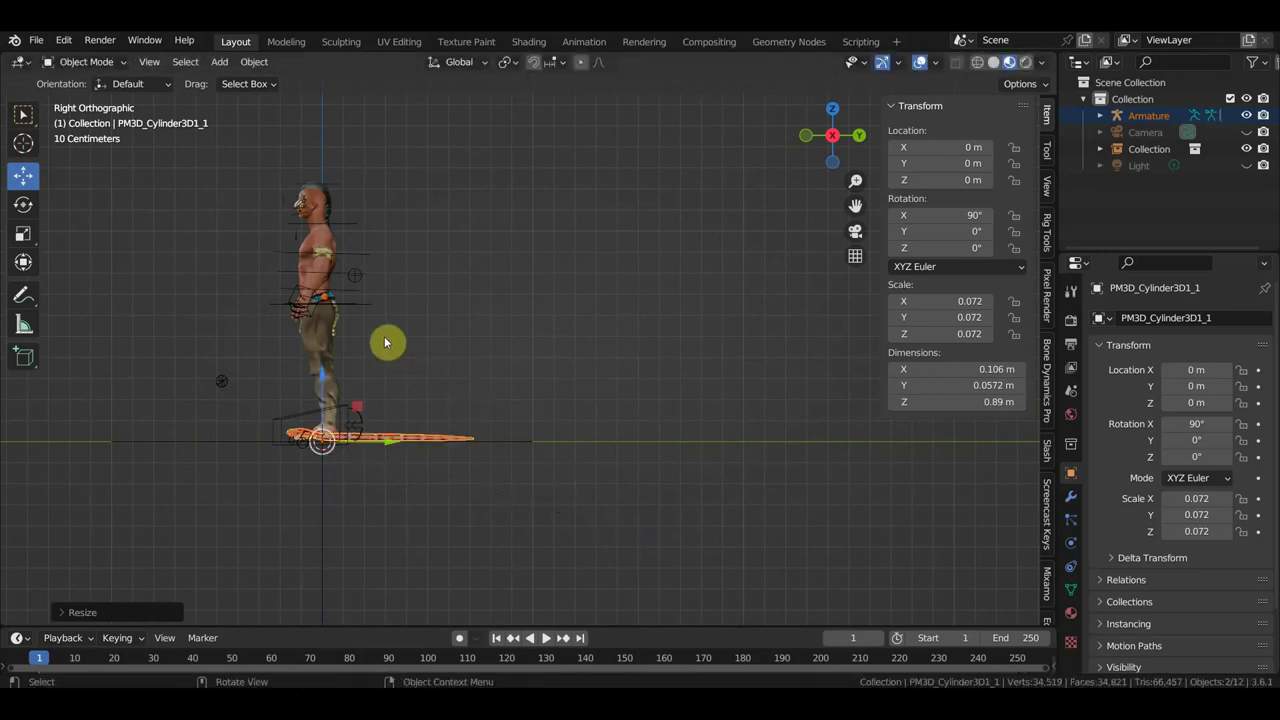
pyautogui.click(355, 307)
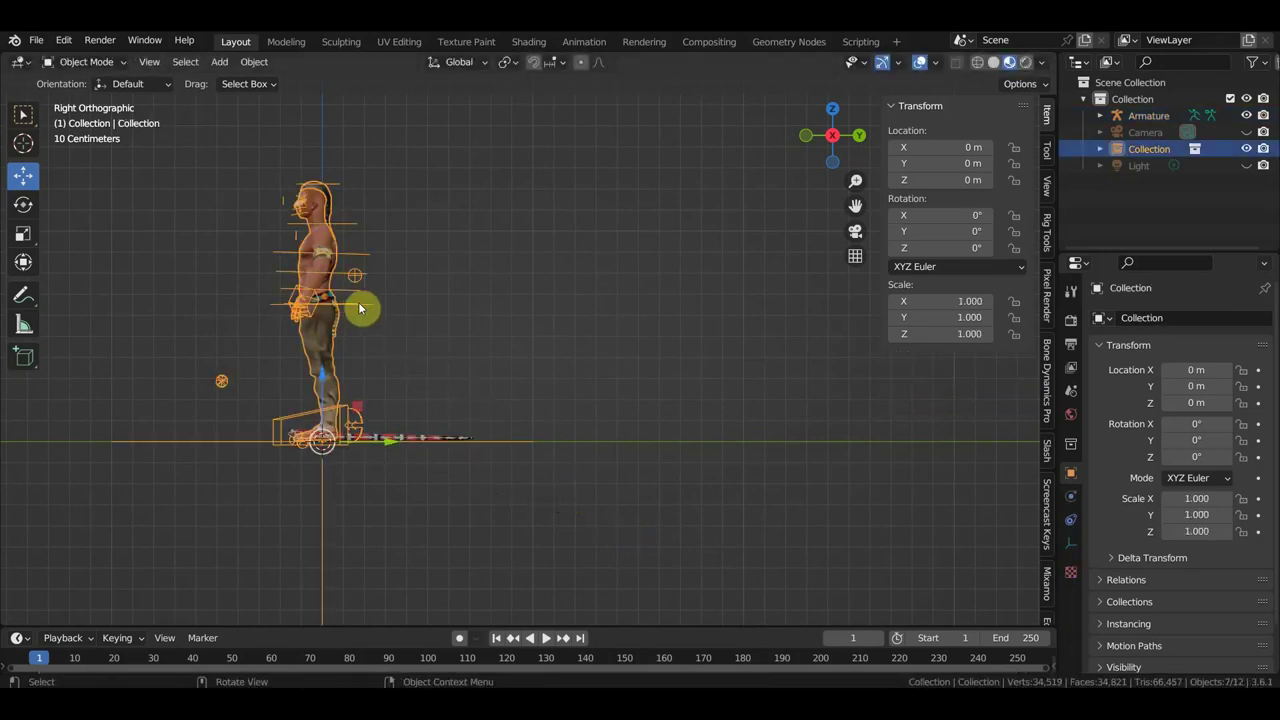
pyautogui.press('KP_7')
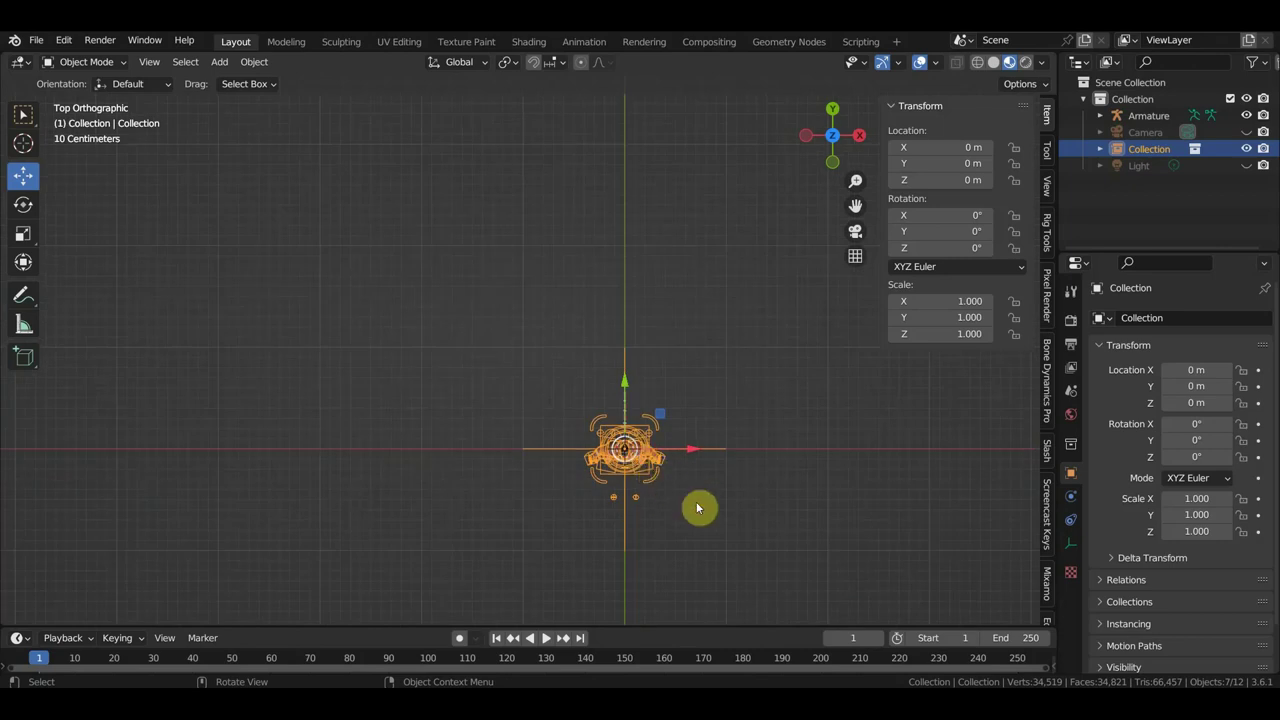
# - Turn the character collection about 180° around Z and move it
pyautogui.press('r')
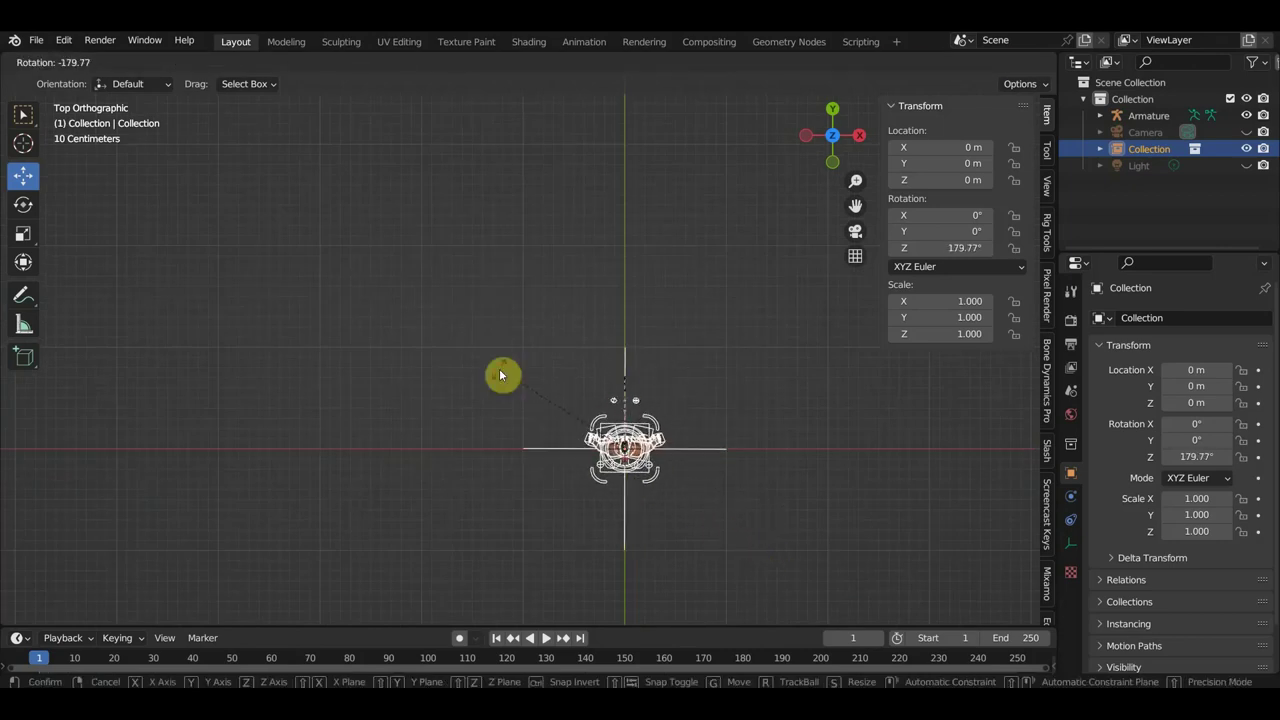
pyautogui.click(501, 375)
pyautogui.press('g')
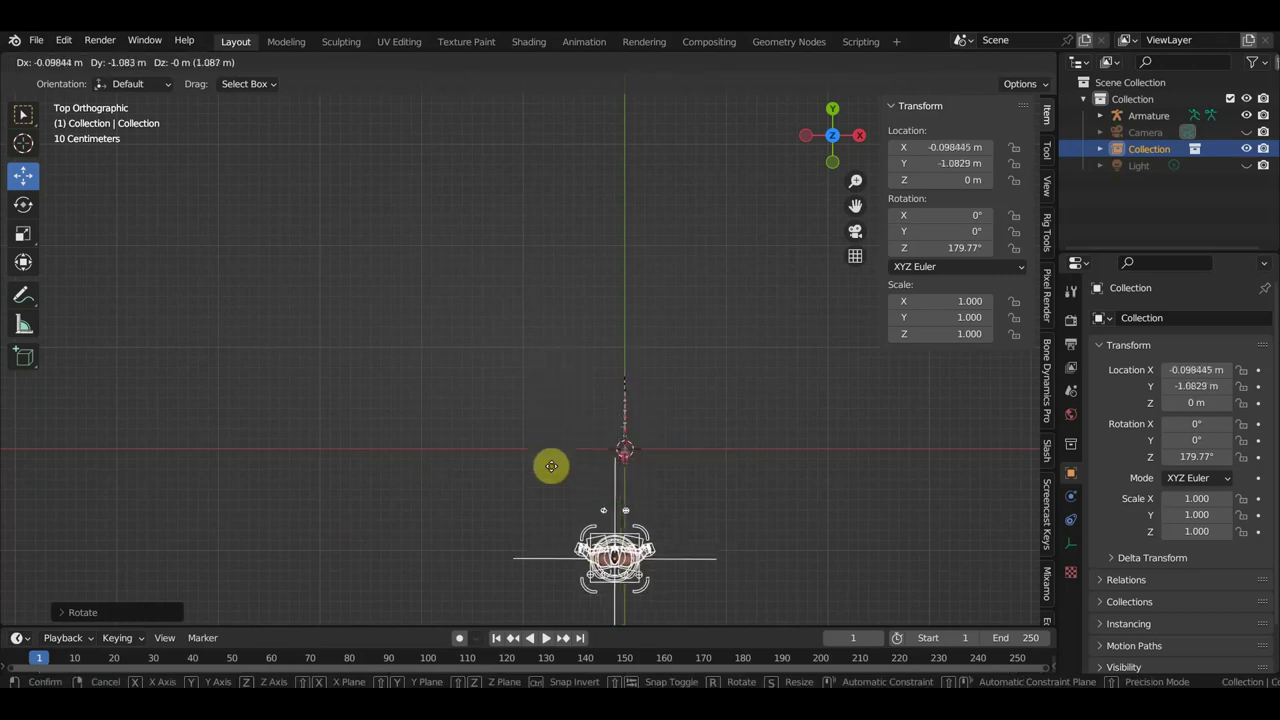
pyautogui.click(561, 483)
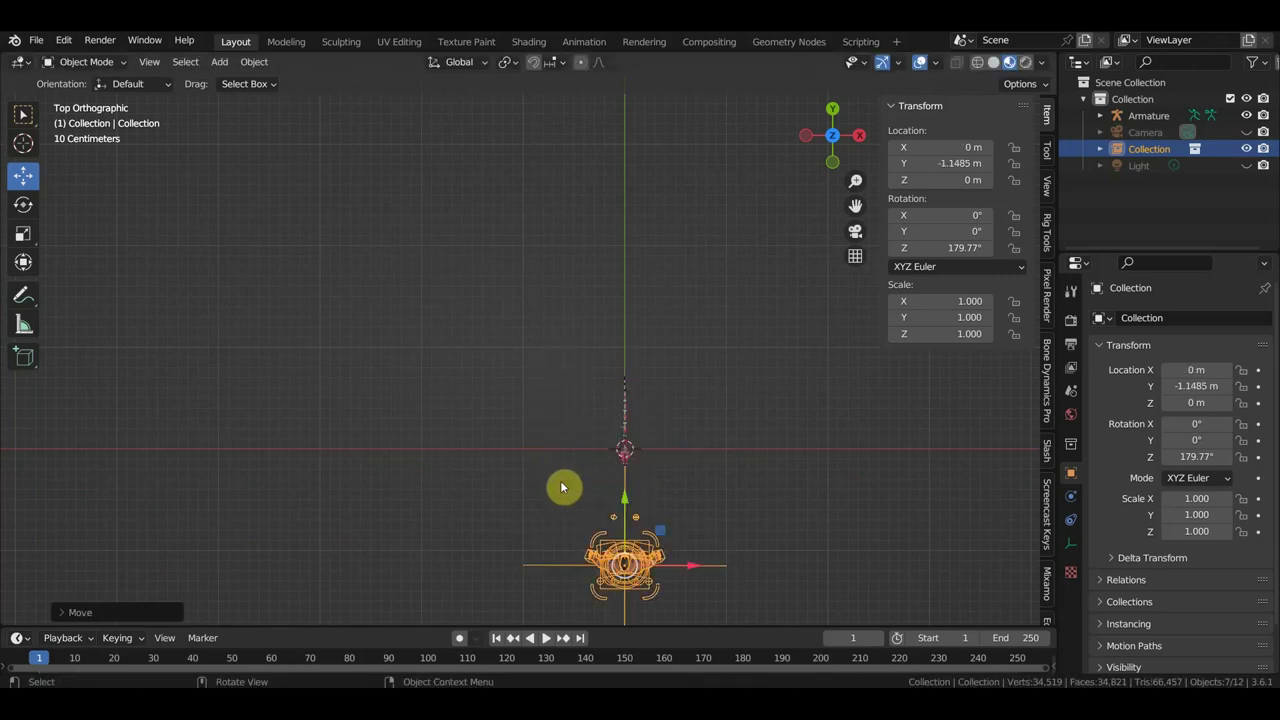
# - From the right view, move the character back to Y −1.5435 m, facing the snake
pyautogui.press('KP_3')
pyautogui.scroll(2, 471, 446)
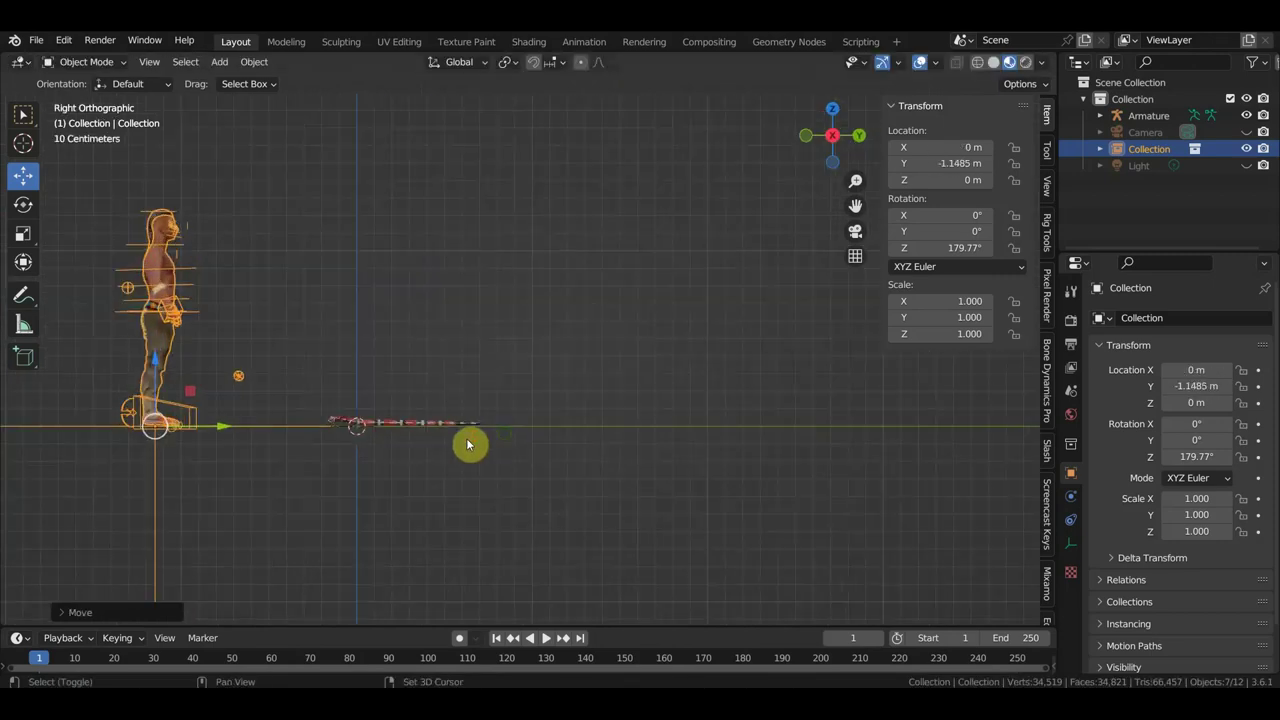
pyautogui.keyDown('shift'); pyautogui.moveTo(471, 443); pyautogui.dragTo(732, 427, button='middle'); pyautogui.keyUp('shift')
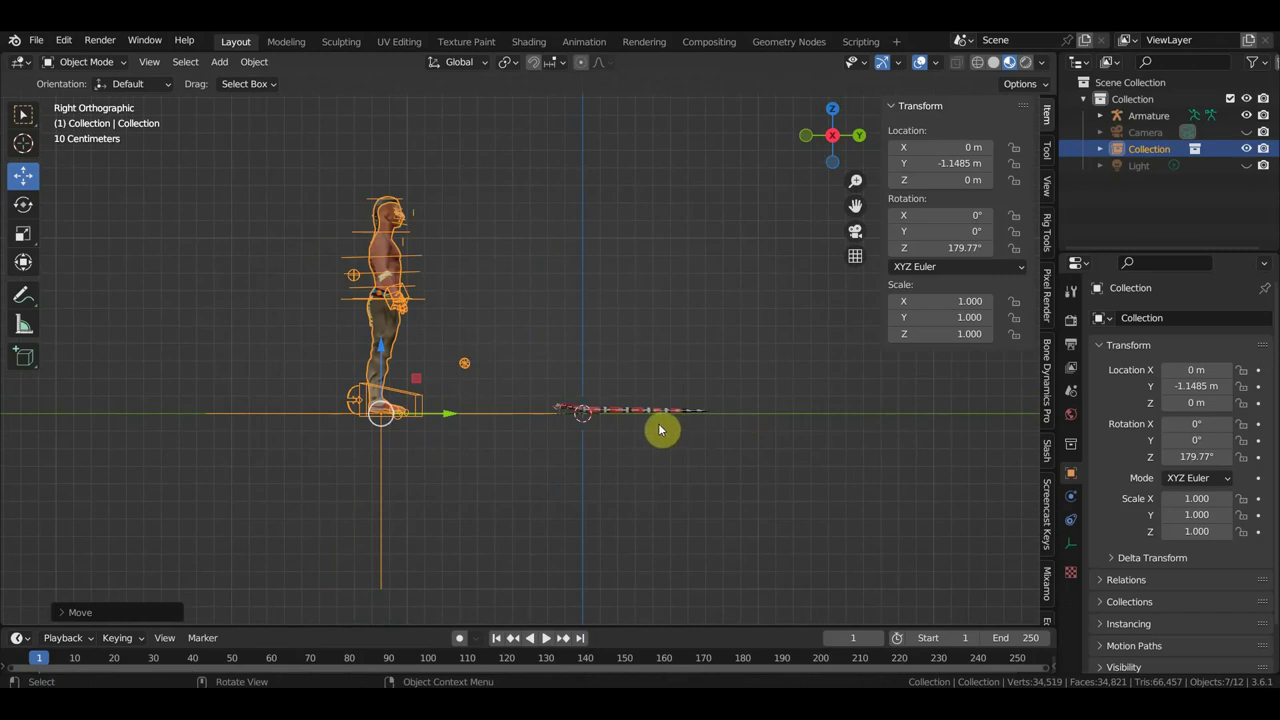
pyautogui.press('g')
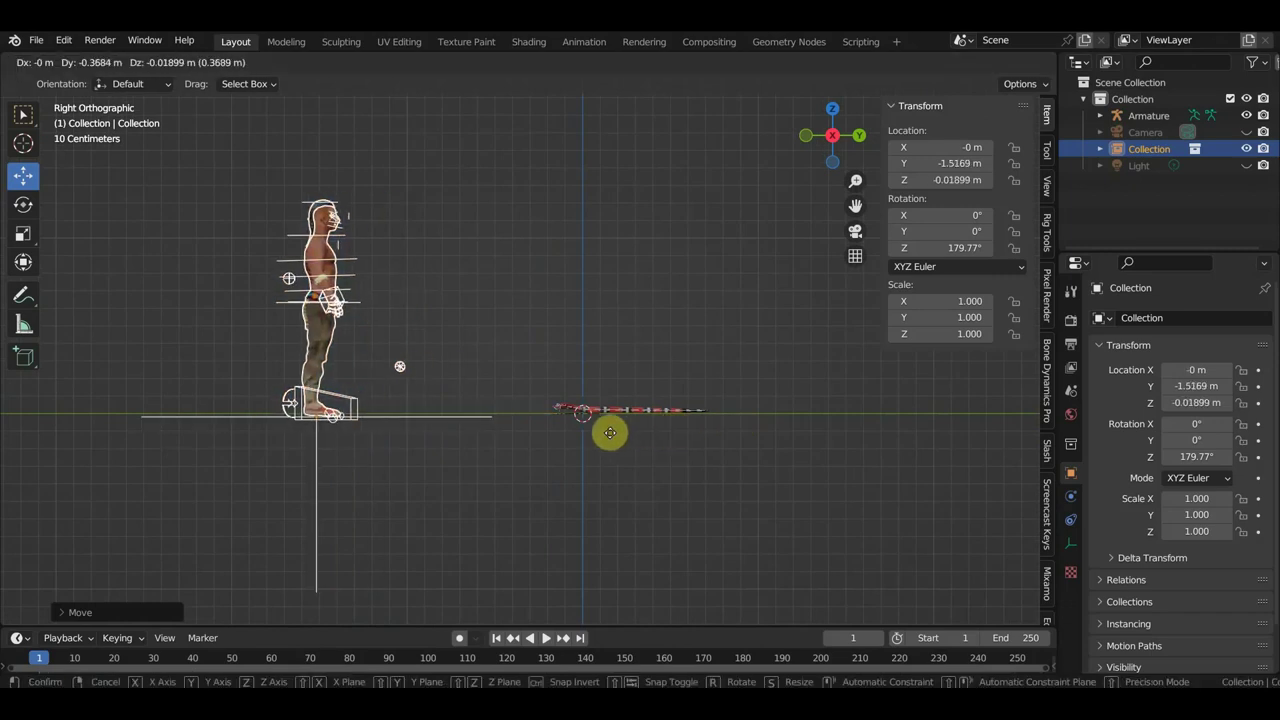
pyautogui.click(601, 429)
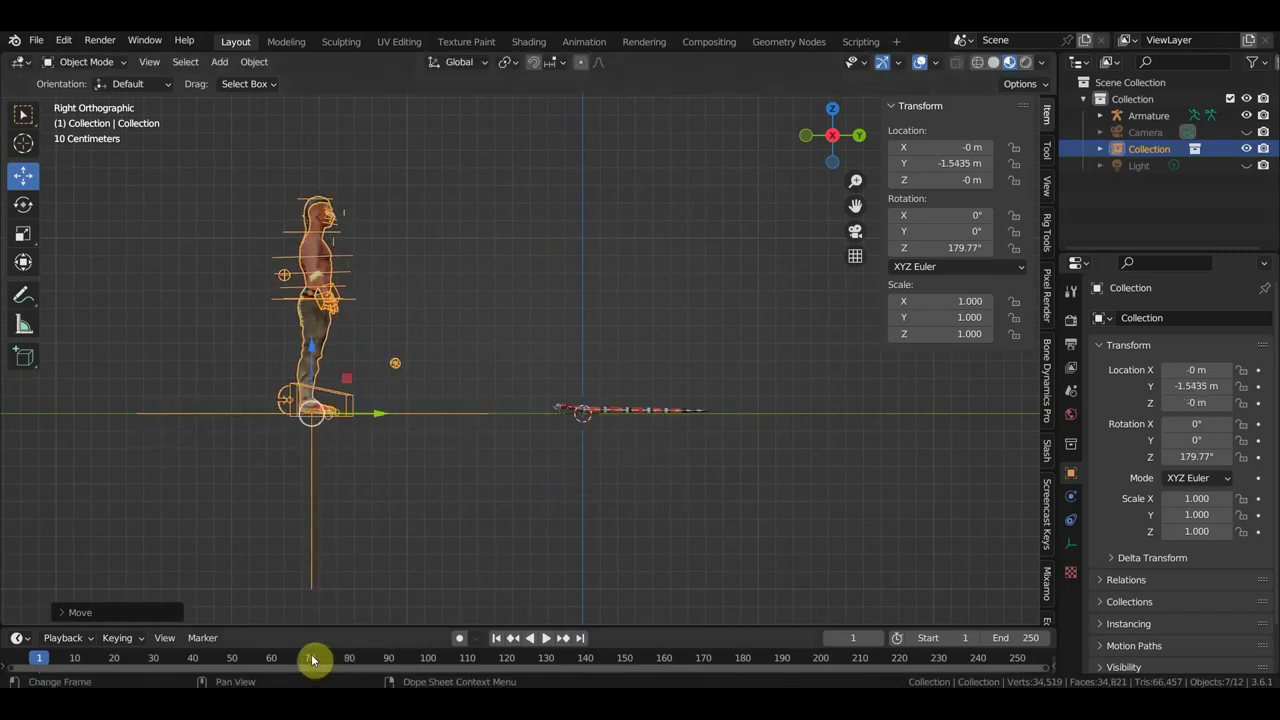
pyautogui.moveTo(334, 626)
pyautogui.mouseDown()
pyautogui.moveTo(349, 580)
pyautogui.moveTo(337, 571)
pyautogui.mouseUp()
# - Play and scrub the animation to check the character's poses
pyautogui.press('space')
pyautogui.moveTo(70, 607); pyautogui.dragTo(60, 607)
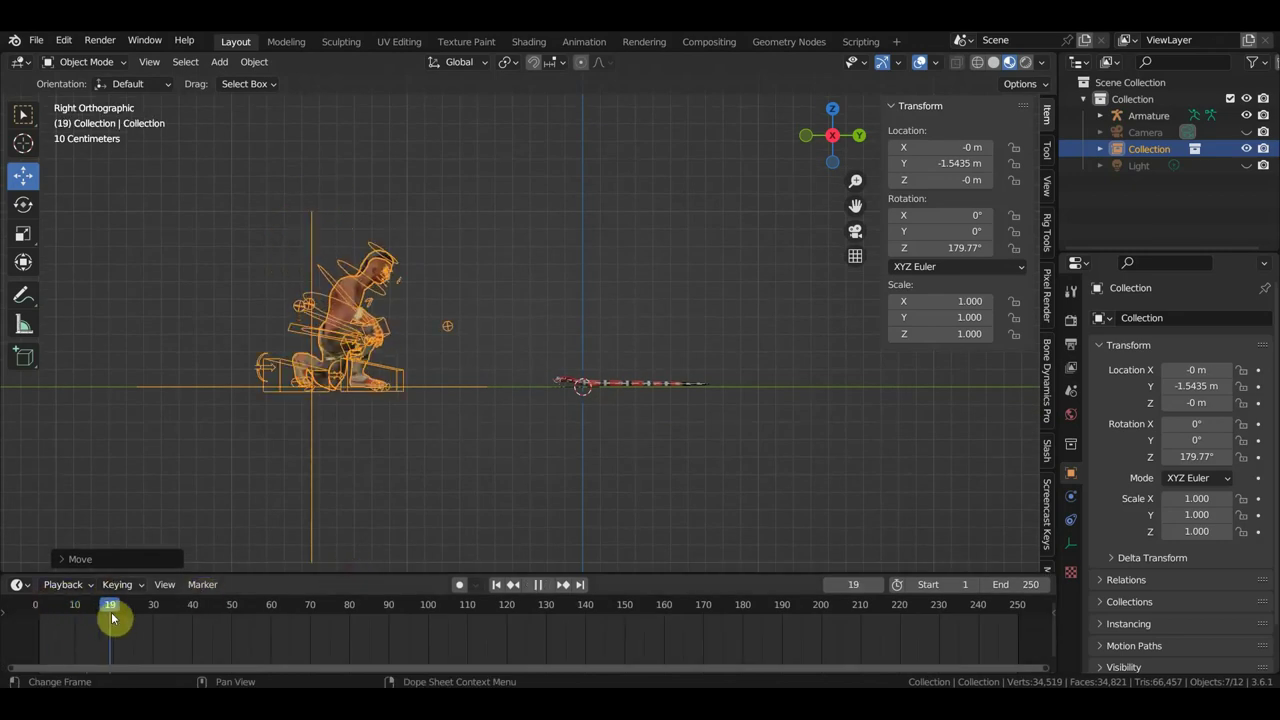
pyautogui.press('space')
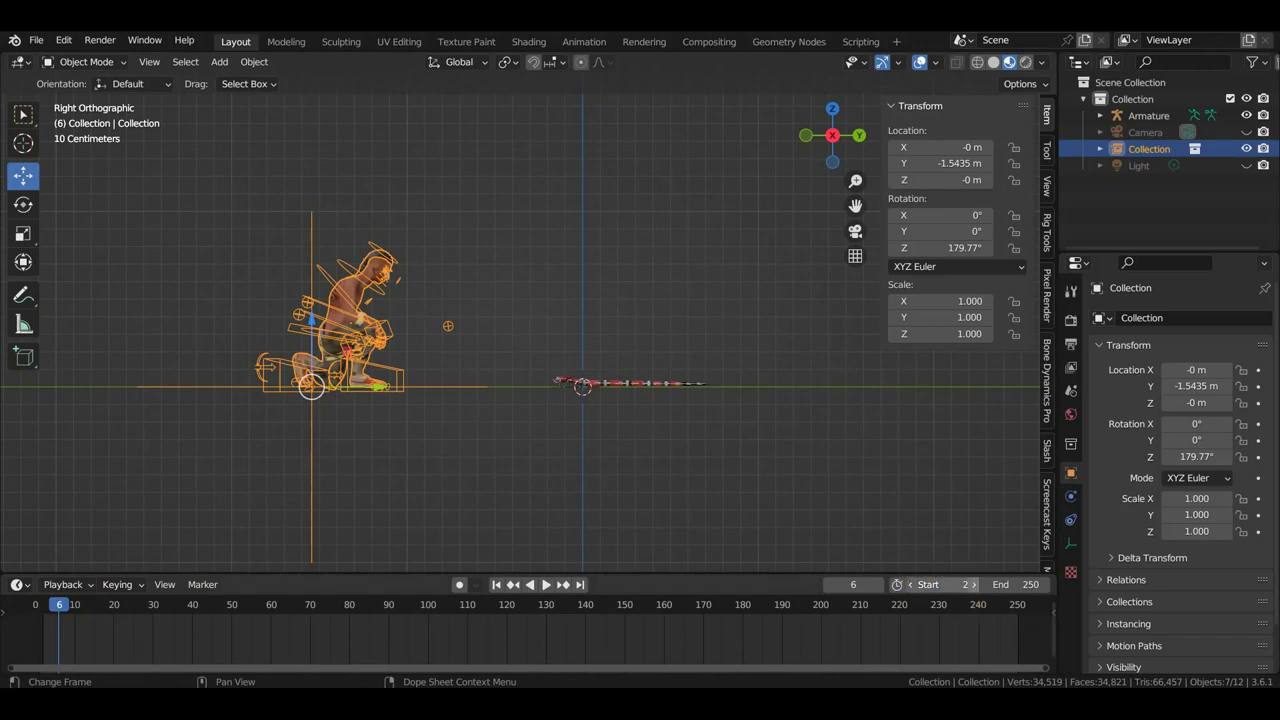
pyautogui.press('space')
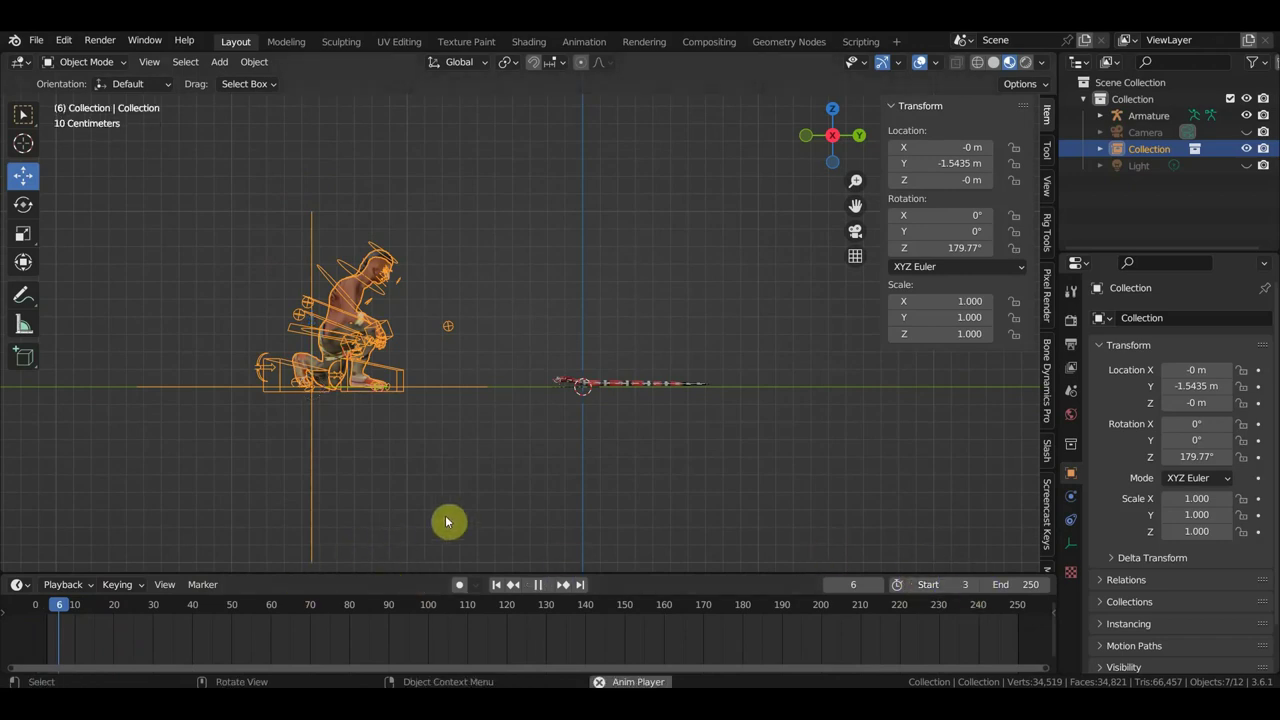
pyautogui.scroll(5, 553, 491)
pyautogui.moveTo(560, 491); pyautogui.dragTo(516, 494, button='middle')
pyautogui.scroll(-3, 516, 494)
pyautogui.press('space')
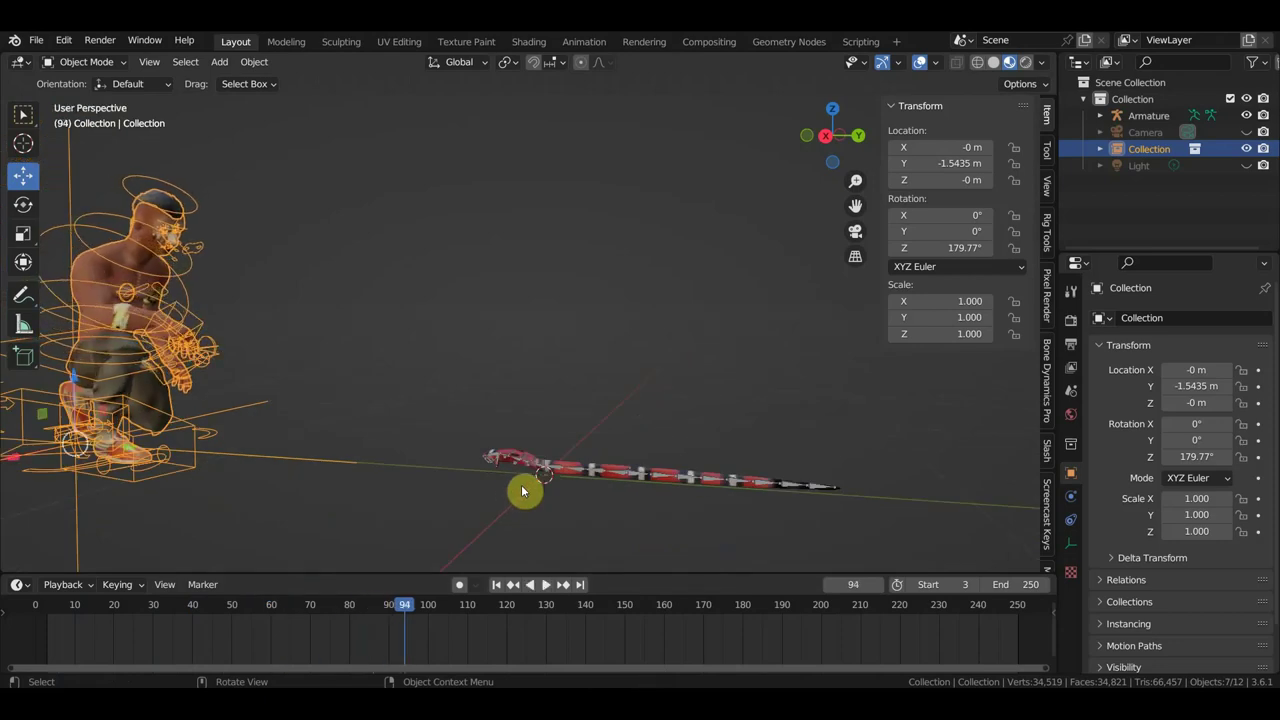
# - Go to frame 11 with the range starting at 3, and select the snake armature
pyautogui.click(82, 604)
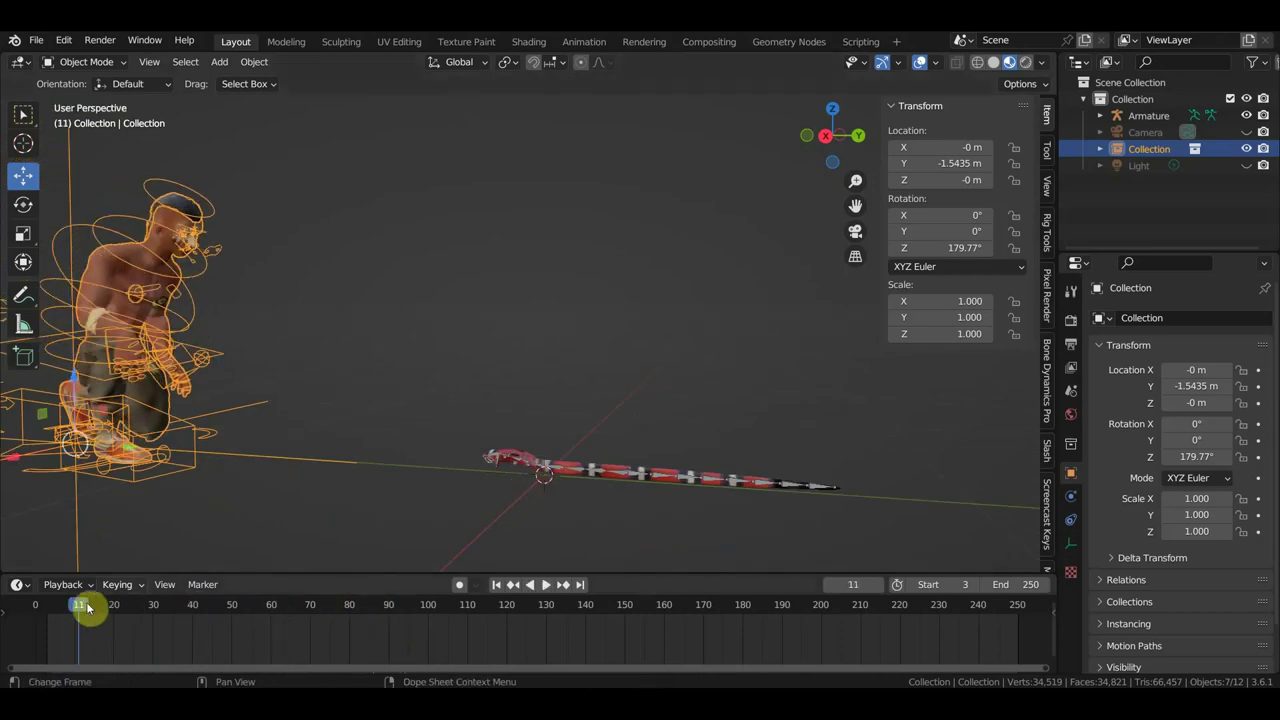
pyautogui.scroll(-3, 300, 495)
pyautogui.scroll(1, 466, 423)
pyautogui.scroll(2, 710, 480)
pyautogui.scroll(1, 710, 480)
pyautogui.click(698, 482)
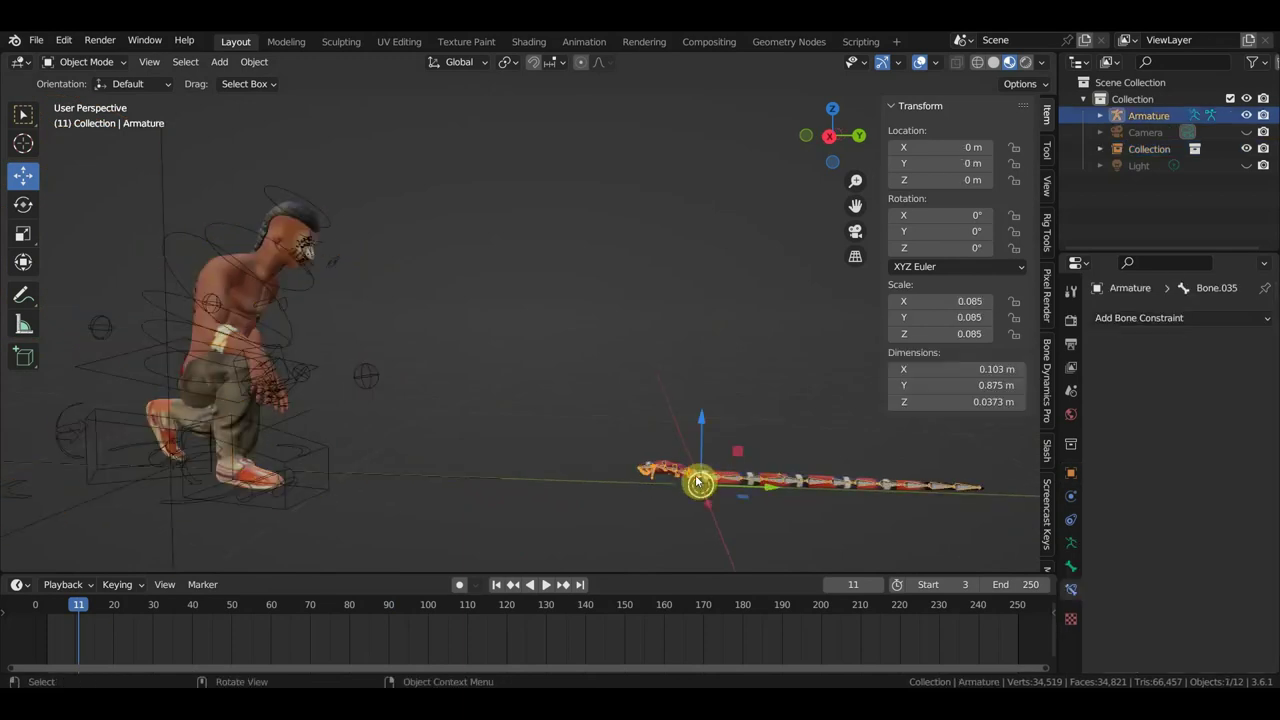
# - Put the armature in Edit Mode and subdivide a box-selected group of body bones
pyautogui.moveTo(734, 466); pyautogui.dragTo(597, 434, button='middle')
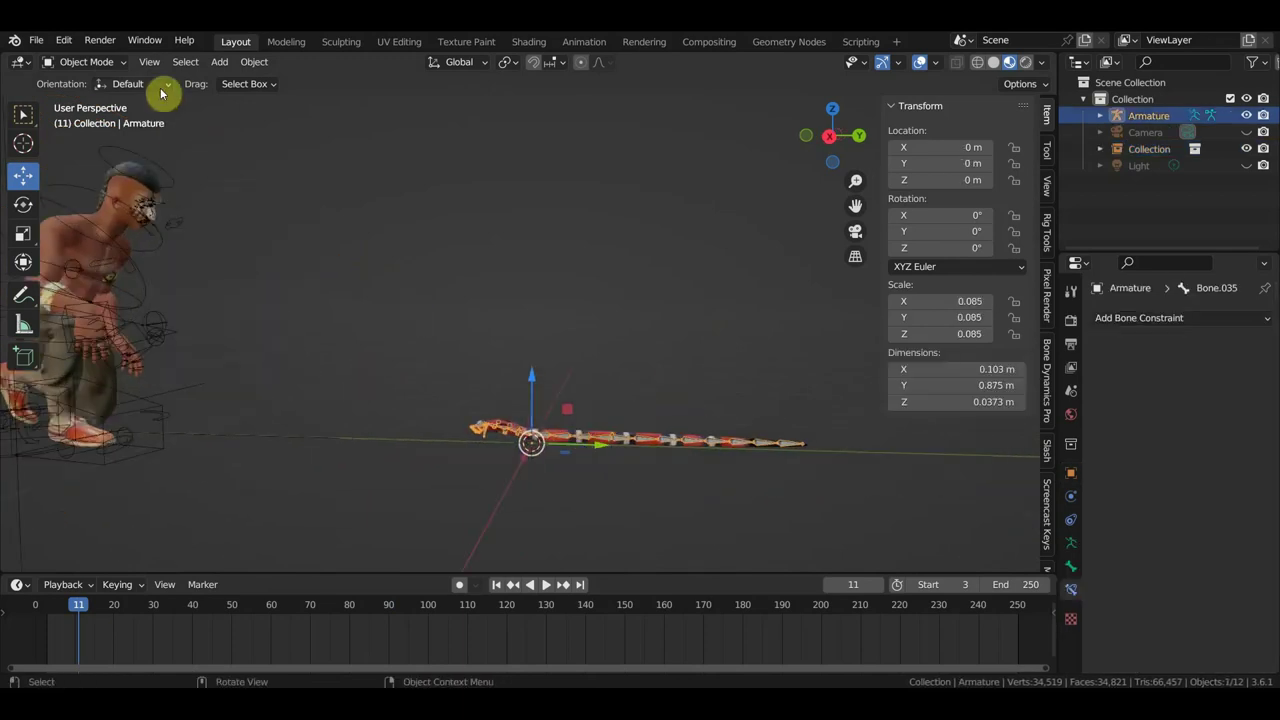
pyautogui.click(97, 64)
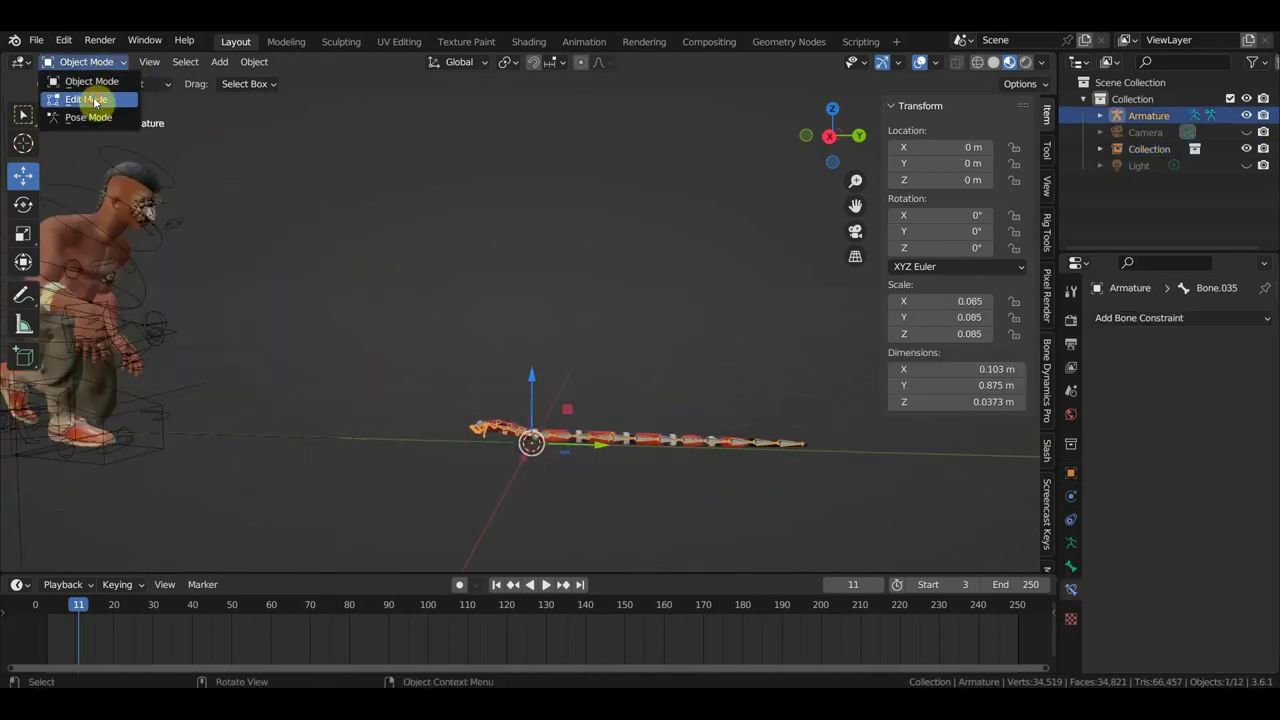
pyautogui.click(95, 101)
pyautogui.scroll(3, 594, 303)
pyautogui.moveTo(594, 303)
pyautogui.keyDown('shift'); pyautogui.mouseDown(button='middle')
pyautogui.moveTo(557, 305)
pyautogui.moveTo(586, 346)
pyautogui.mouseUp(button='middle'); pyautogui.keyUp('shift')
pyautogui.scroll(-1, 557, 305)
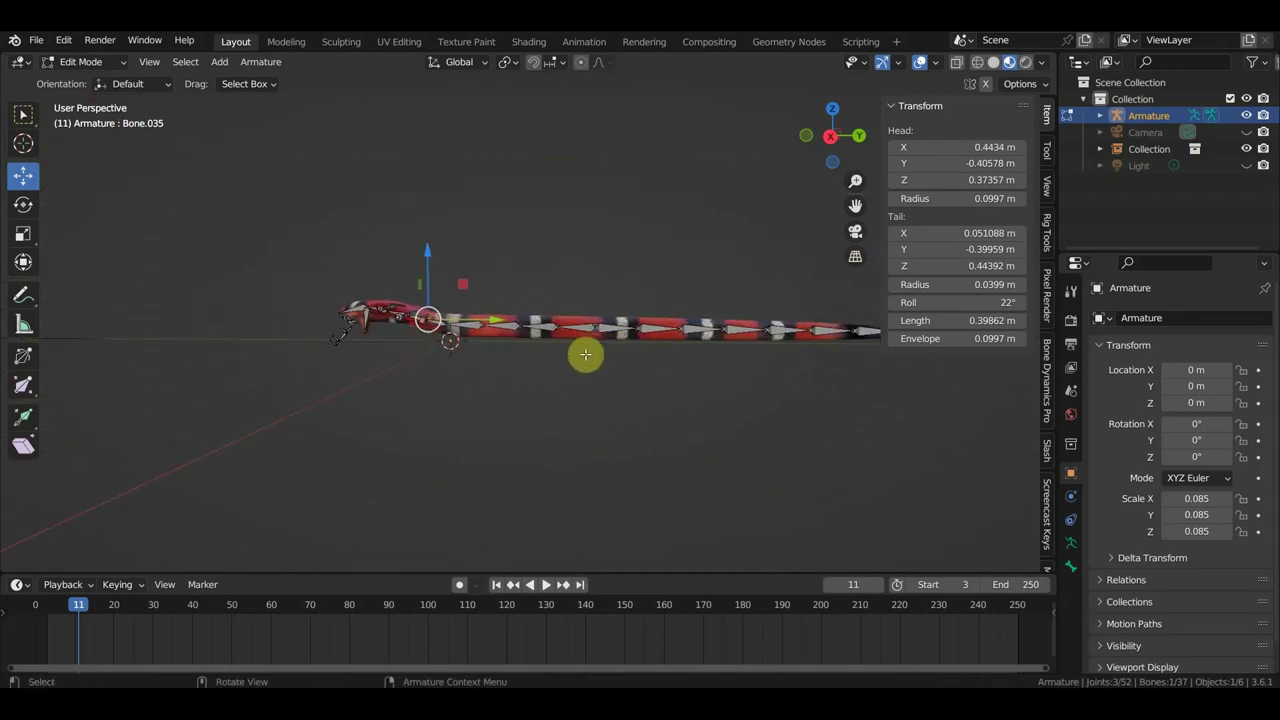
pyautogui.moveTo(586, 364); pyautogui.dragTo(460, 300)
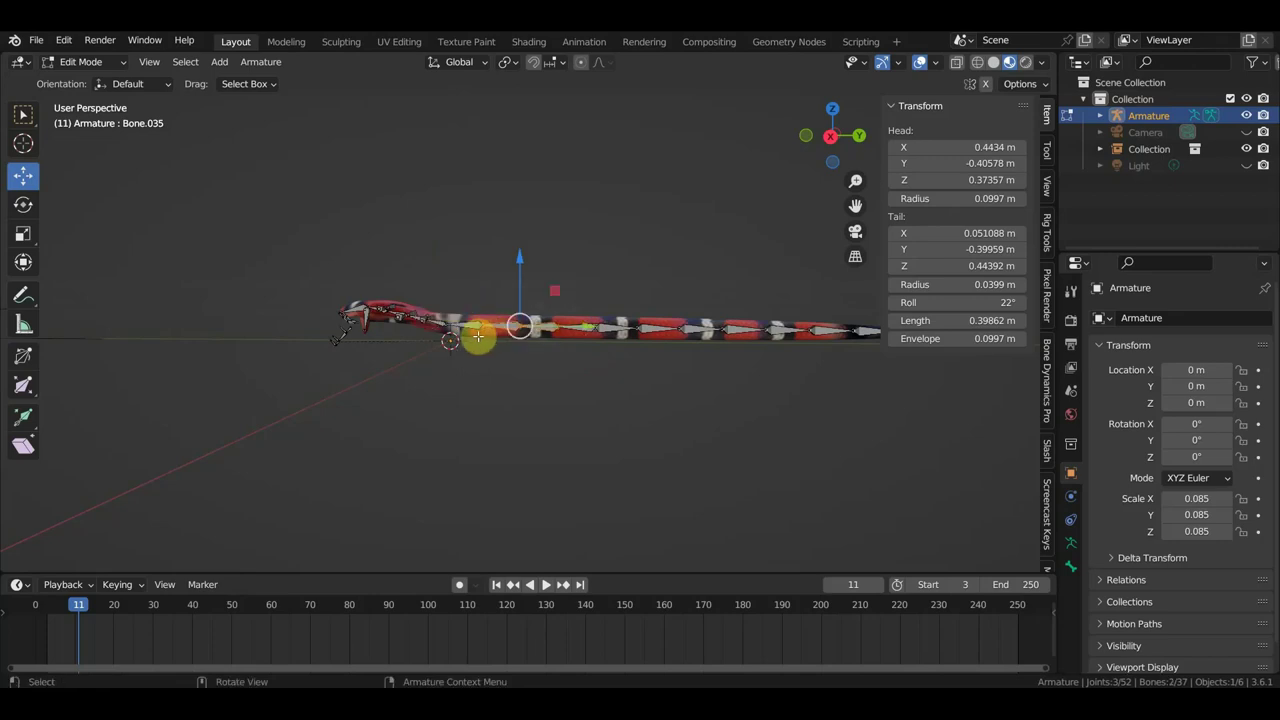
pyautogui.keyDown('shift'); pyautogui.click(482, 327); pyautogui.keyUp('shift')
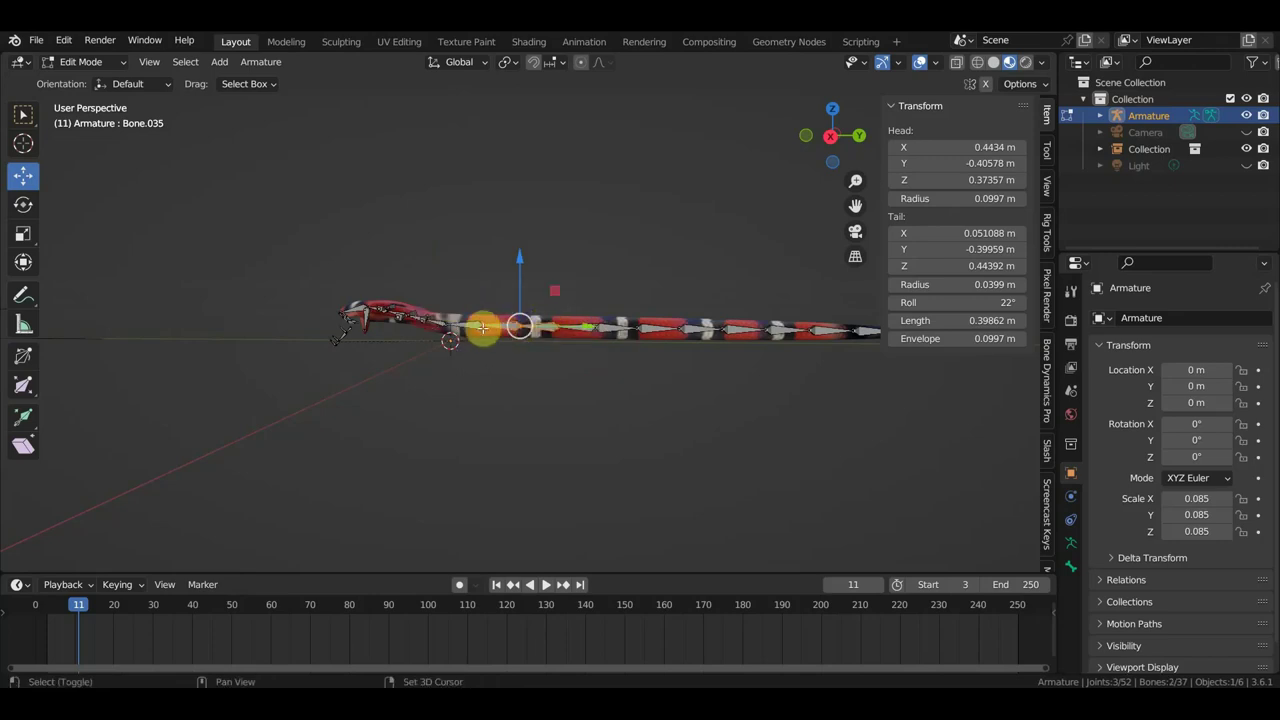
pyautogui.keyDown('shift'); pyautogui.click(471, 323); pyautogui.keyUp('shift')
pyautogui.scroll(4, 471, 323)
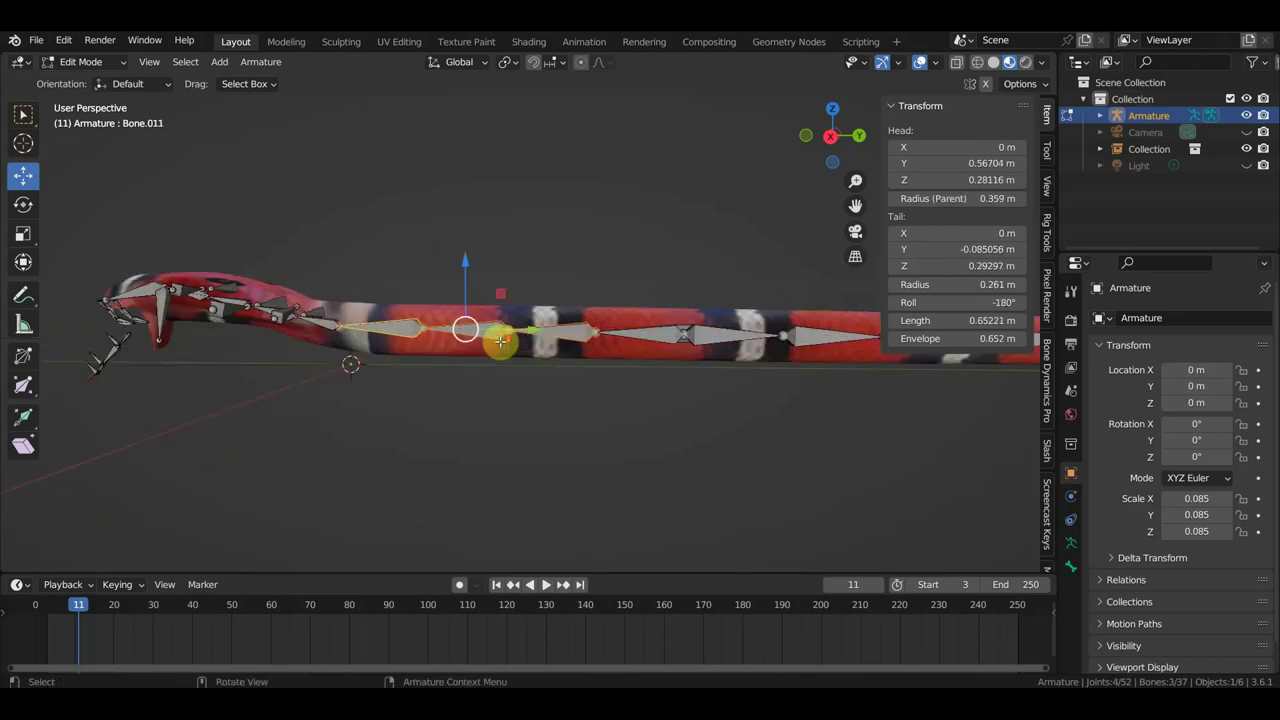
pyautogui.rightClick(555, 337)
pyautogui.click(561, 337)
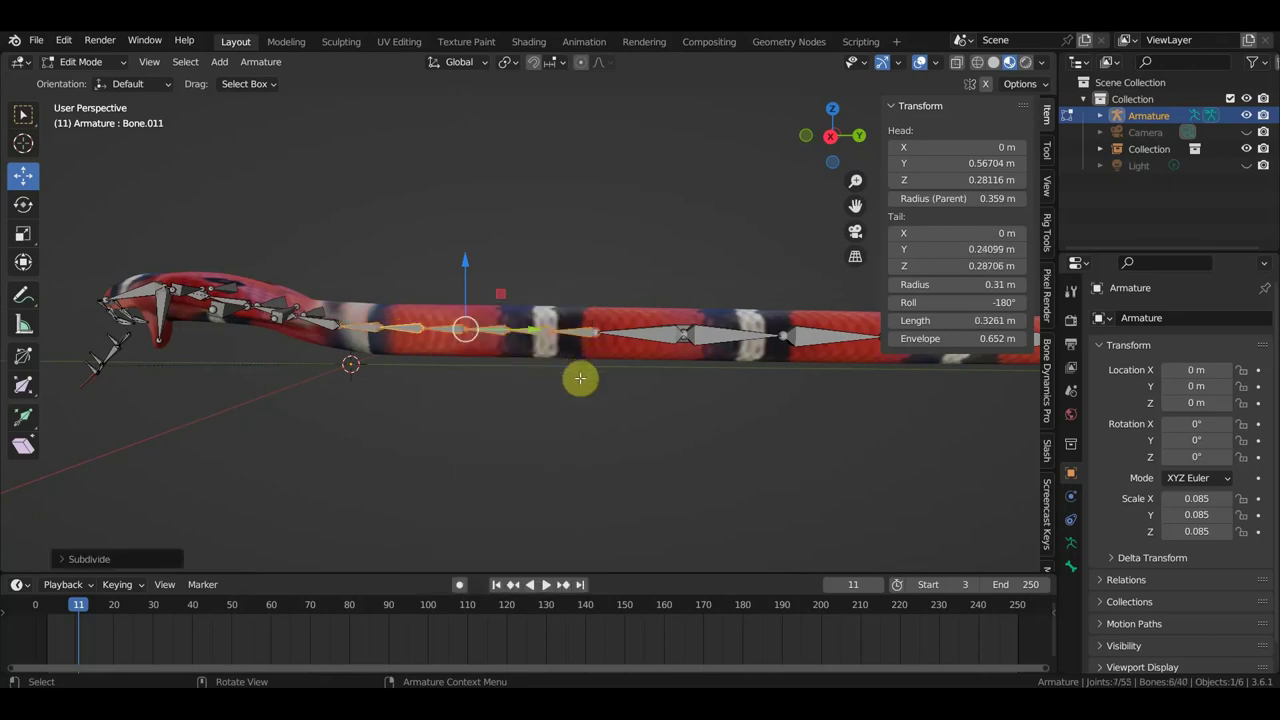
# - Subdivide another body bone and the rear tail bones, bringing the rig to 46 bones
pyautogui.click(643, 340)
pyautogui.rightClick(643, 340)
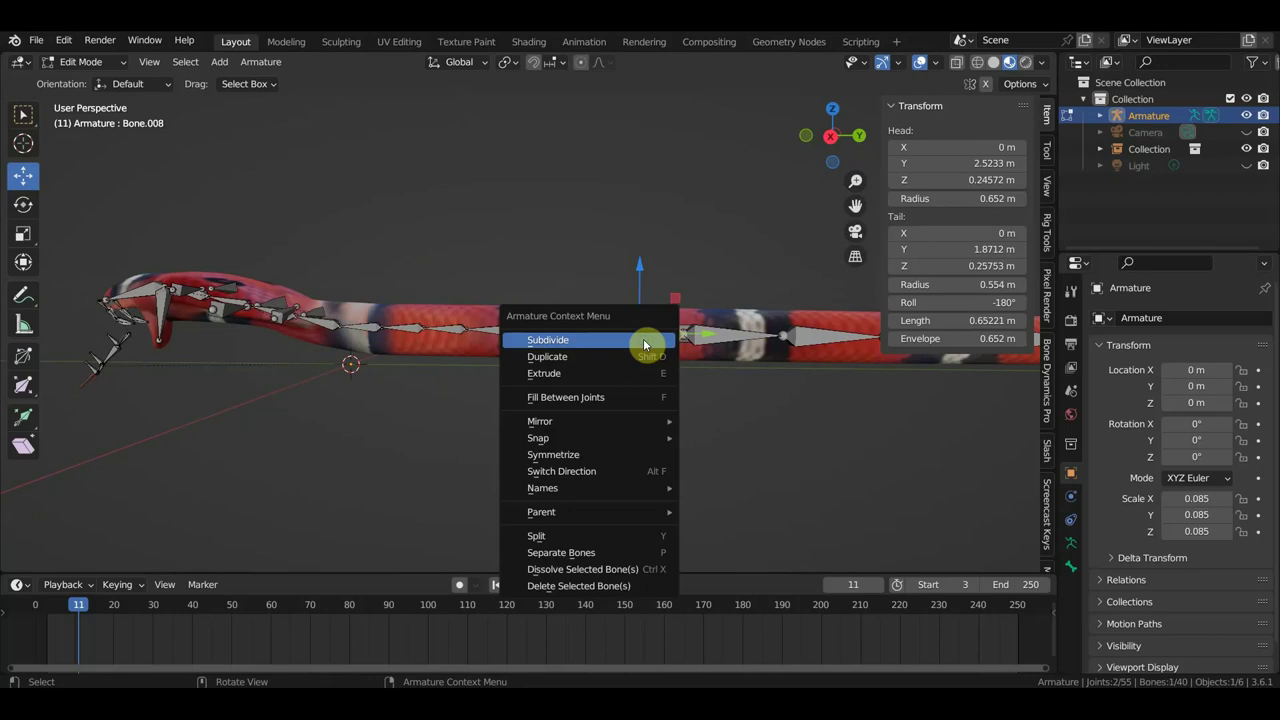
pyautogui.click(646, 337)
pyautogui.moveTo(646, 337)
pyautogui.mouseDown(button='middle')
pyautogui.moveTo(655, 374)
pyautogui.moveTo(586, 403)
pyautogui.moveTo(551, 400)
pyautogui.mouseUp(button='middle')
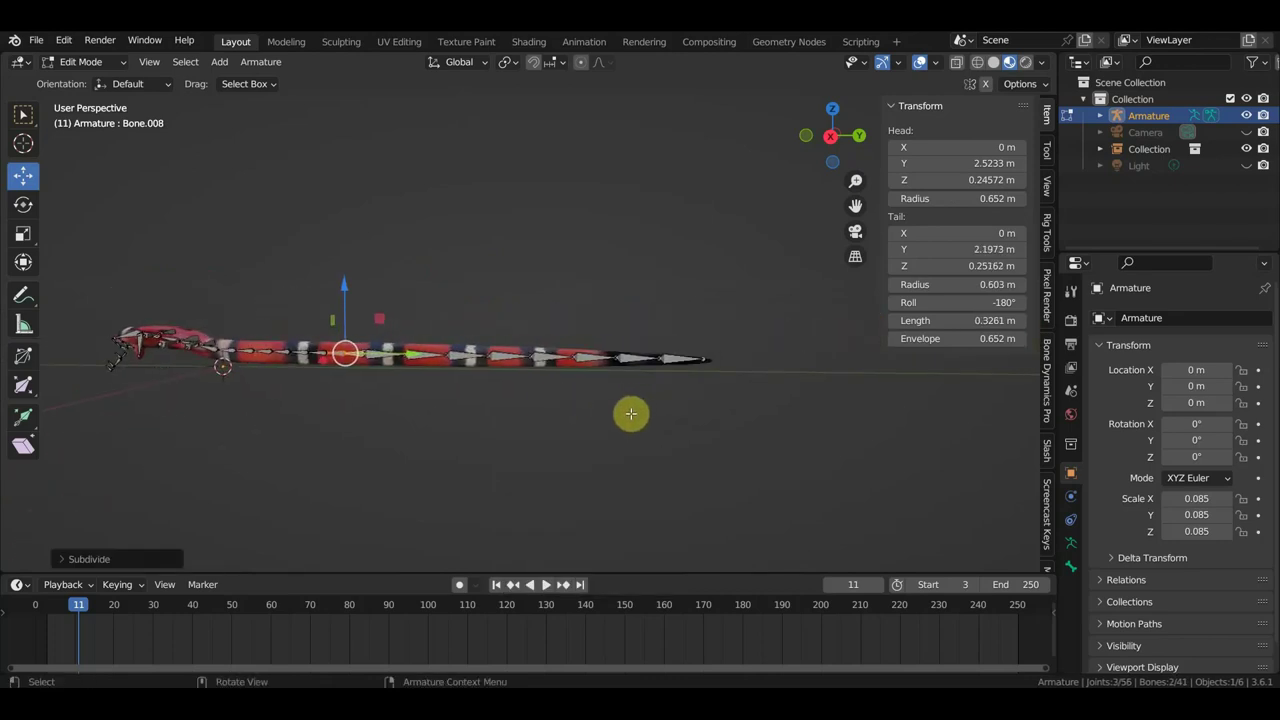
pyautogui.moveTo(630, 409); pyautogui.dragTo(401, 319)
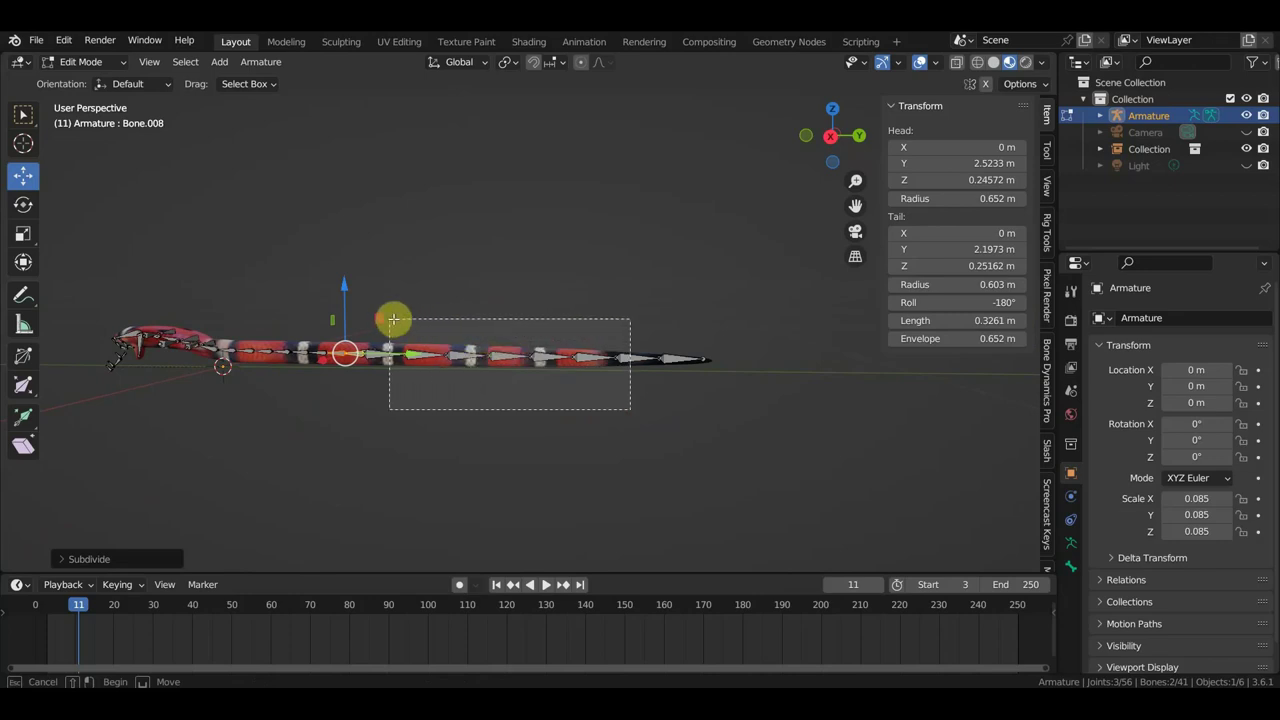
pyautogui.moveTo(397, 319); pyautogui.dragTo(406, 322)
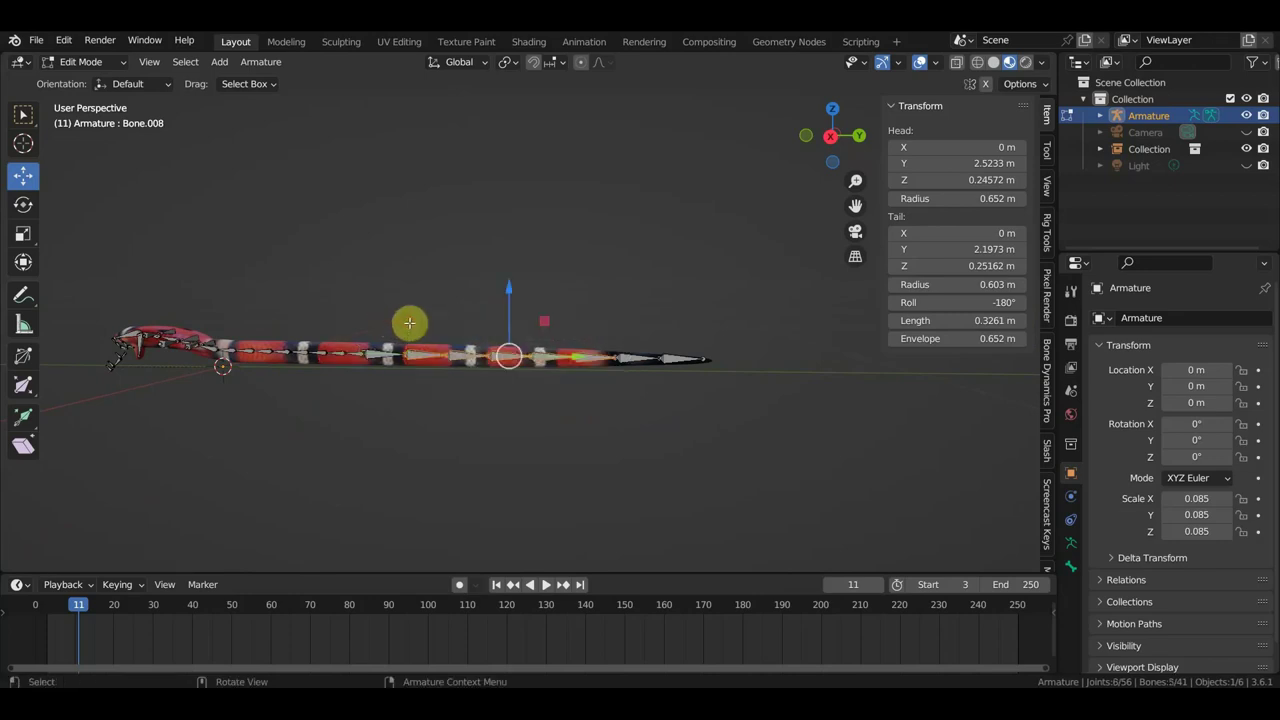
pyautogui.rightClick(453, 358)
pyautogui.click(453, 357)
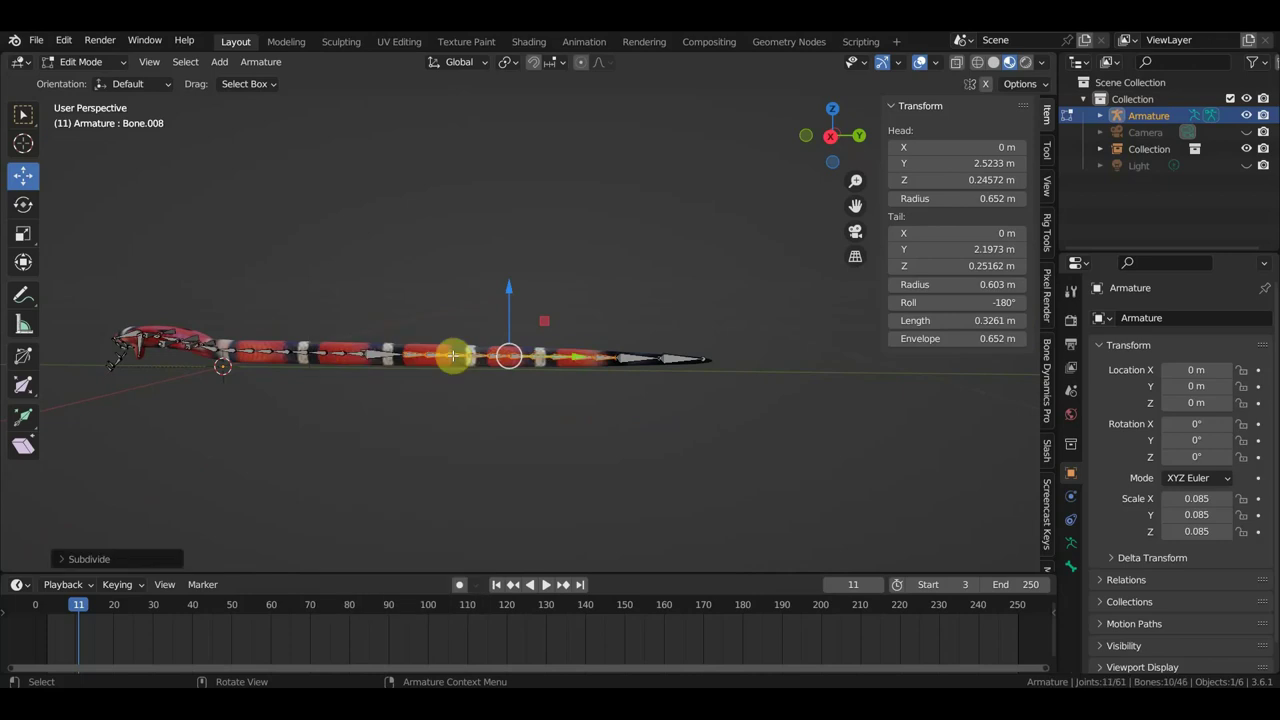
pyautogui.moveTo(463, 370)
pyautogui.keyDown('shift'); pyautogui.mouseDown(button='middle')
pyautogui.moveTo(623, 339)
pyautogui.moveTo(597, 403)
pyautogui.moveTo(614, 374)
pyautogui.moveTo(609, 329)
pyautogui.moveTo(686, 274)
pyautogui.mouseUp(button='middle'); pyautogui.keyUp('shift')
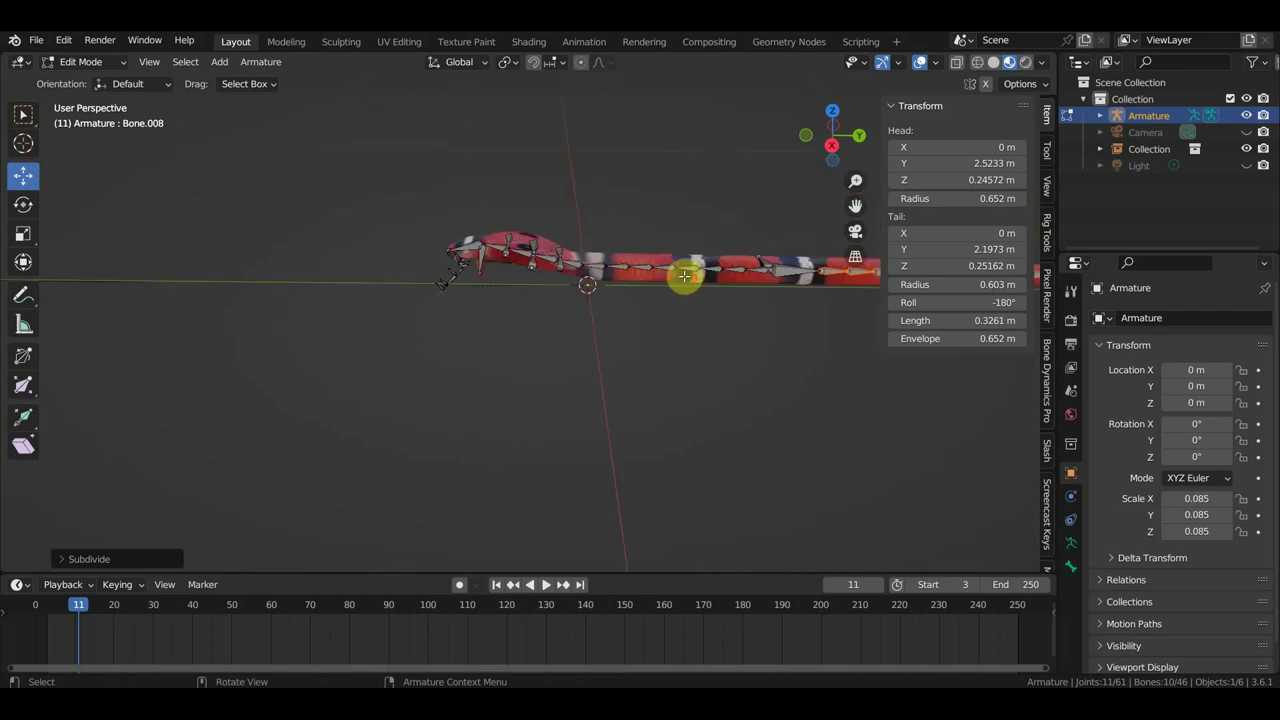
pyautogui.click(89, 63)
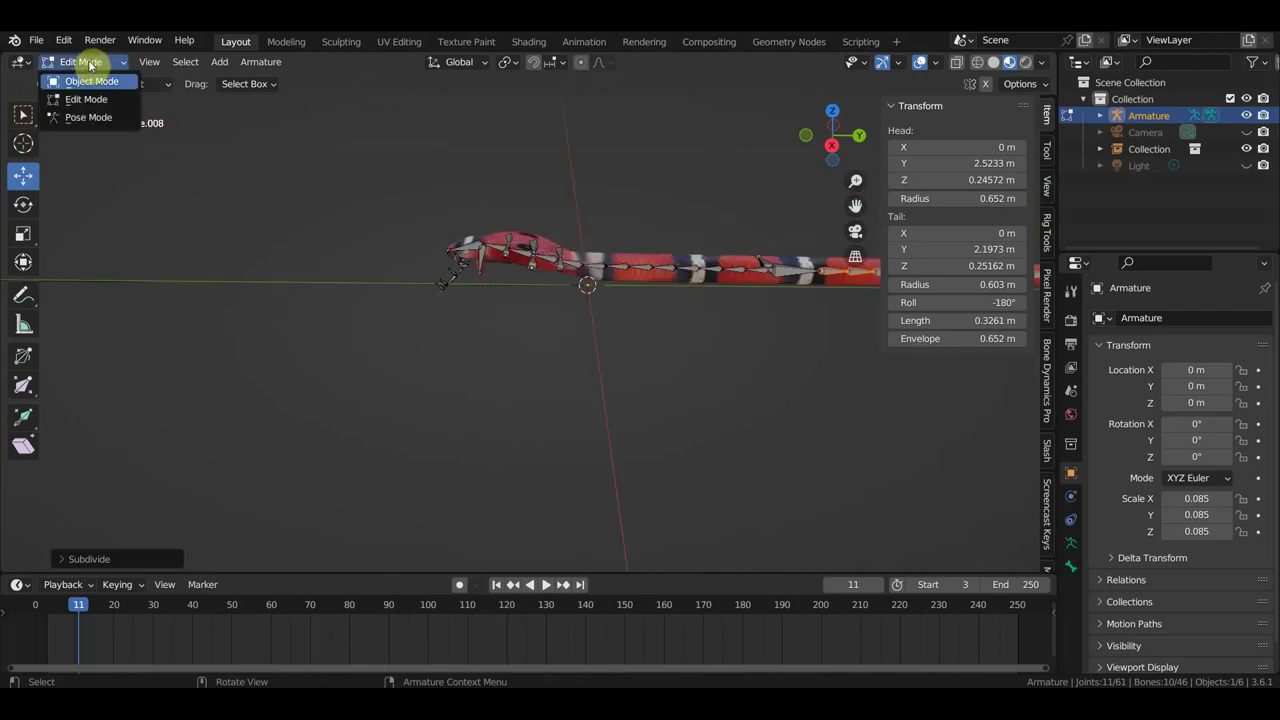
pyautogui.press('Tab')
pyautogui.click(642, 250)
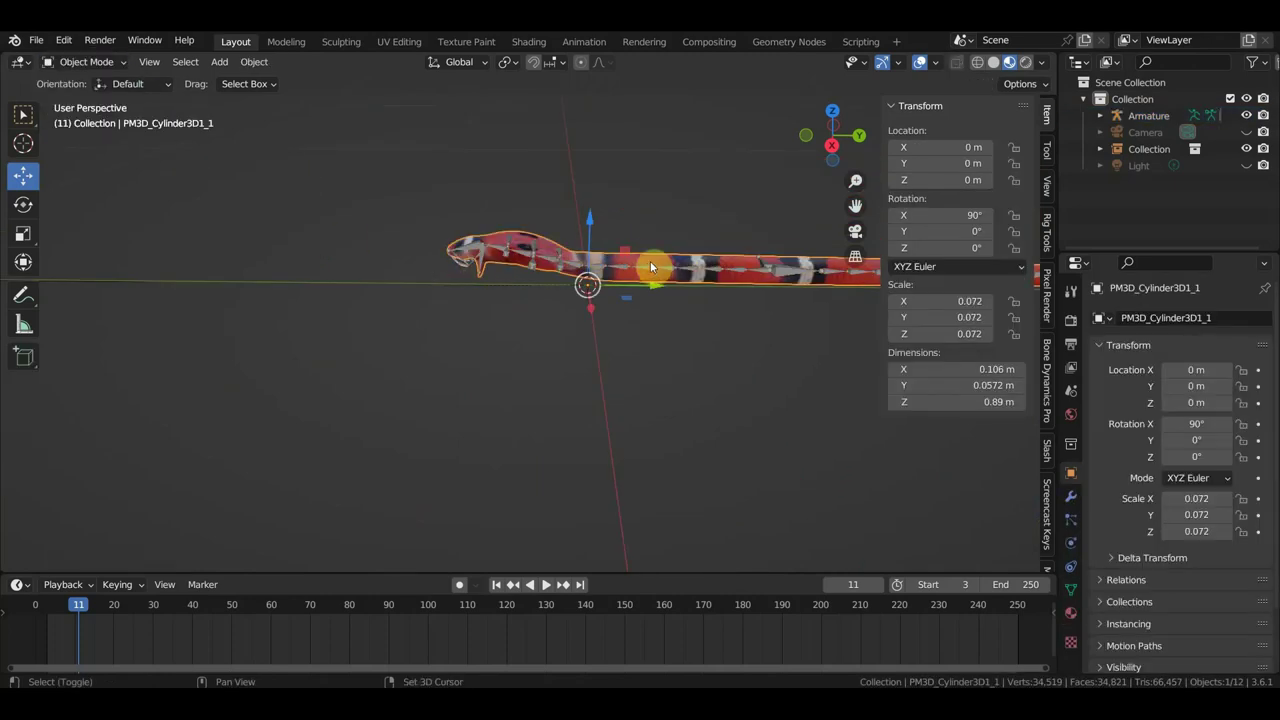
pyautogui.keyDown('shift'); pyautogui.click(651, 263); pyautogui.keyUp('shift')
pyautogui.hotkey('ctrl', 'p')
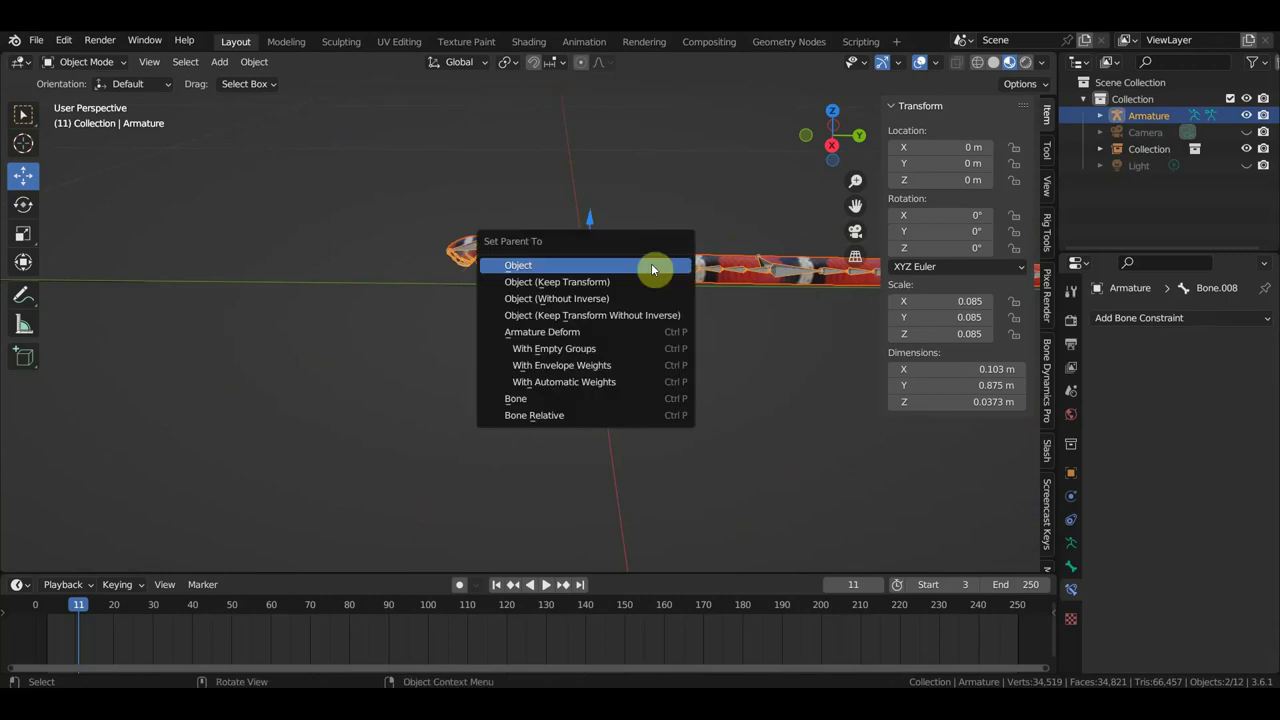
pyautogui.click(634, 372)
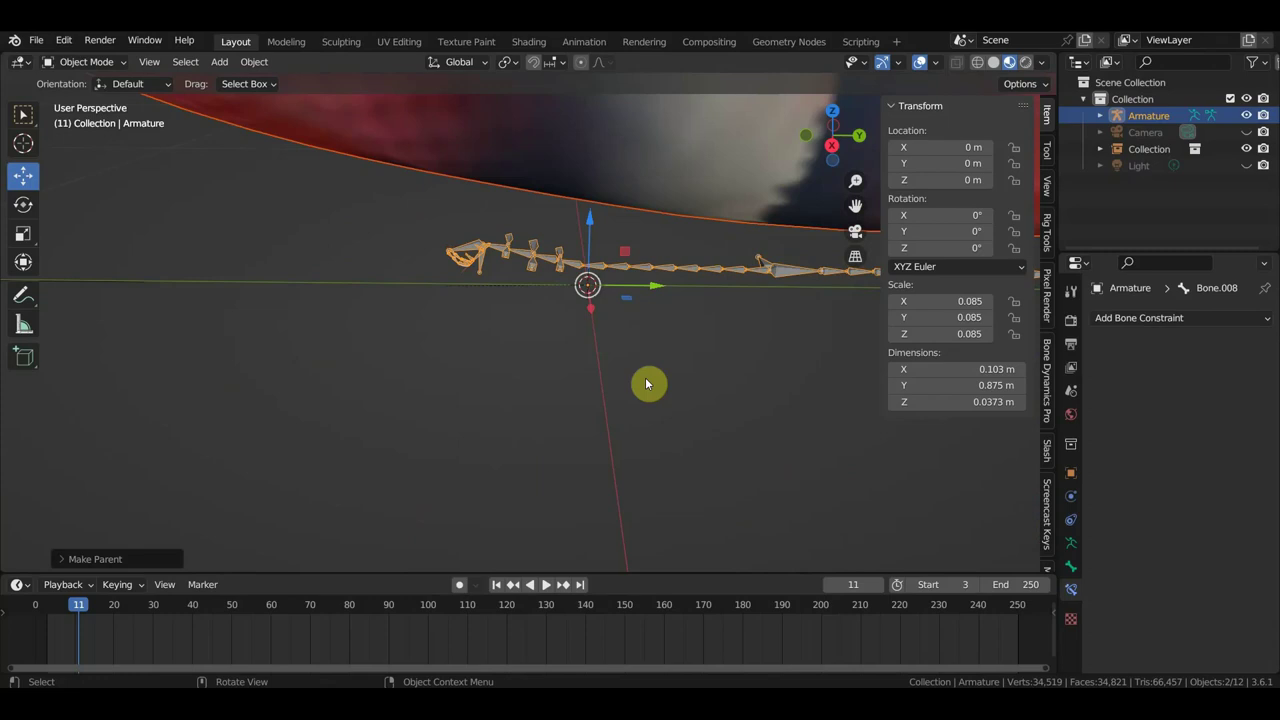
pyautogui.moveTo(763, 423)
pyautogui.mouseDown(button='middle')
pyautogui.moveTo(543, 457)
pyautogui.moveTo(625, 458)
pyautogui.mouseUp(button='middle')
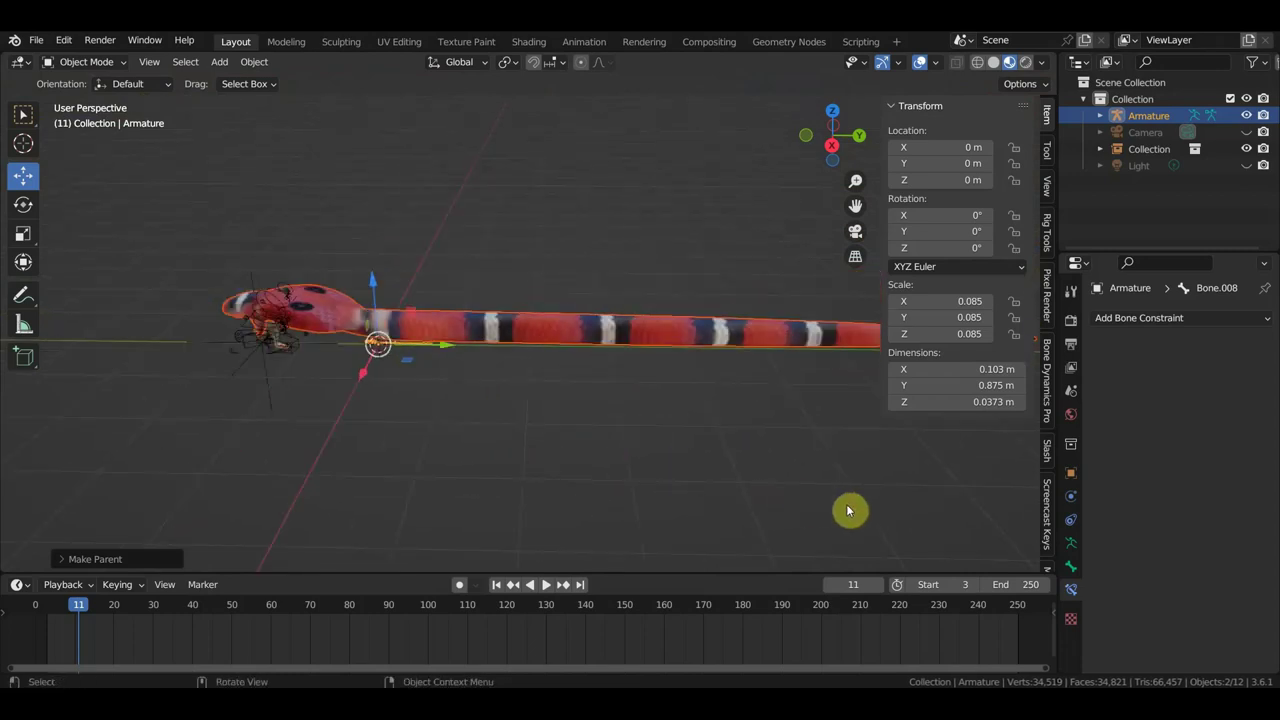
pyautogui.press('s')
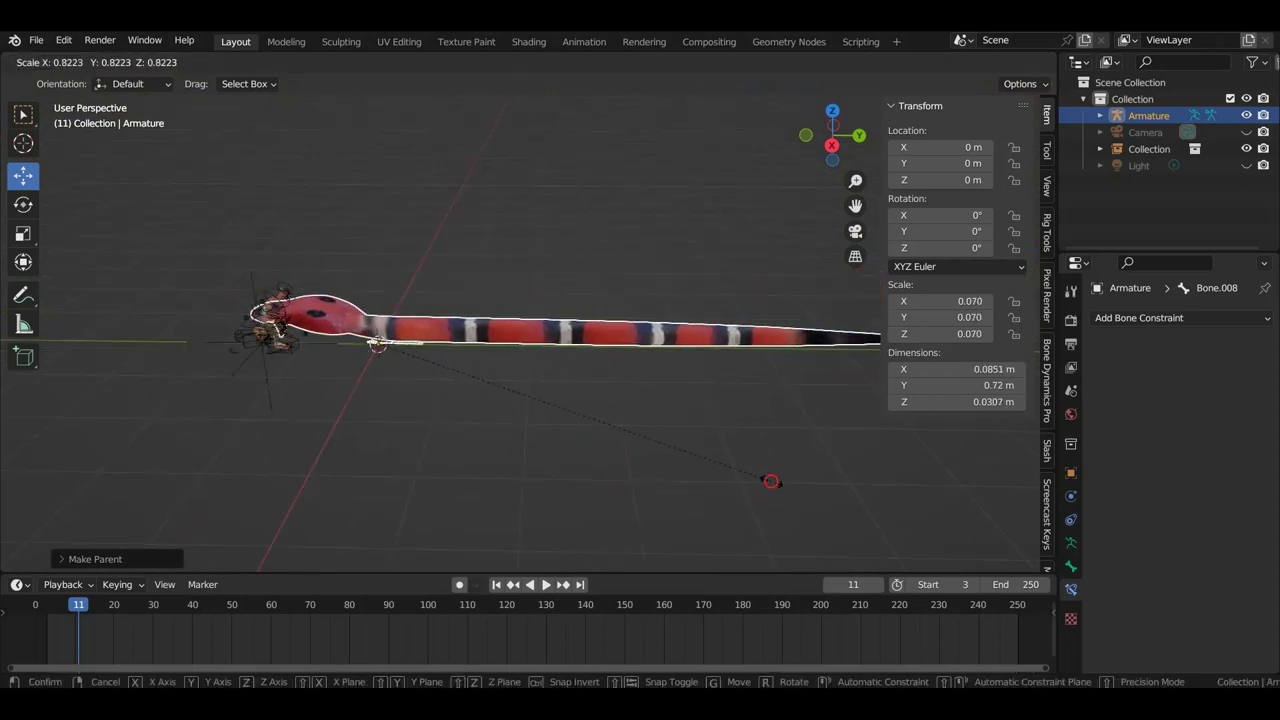
pyautogui.click(771, 487)
pyautogui.hotkey('ctrl', 'z')
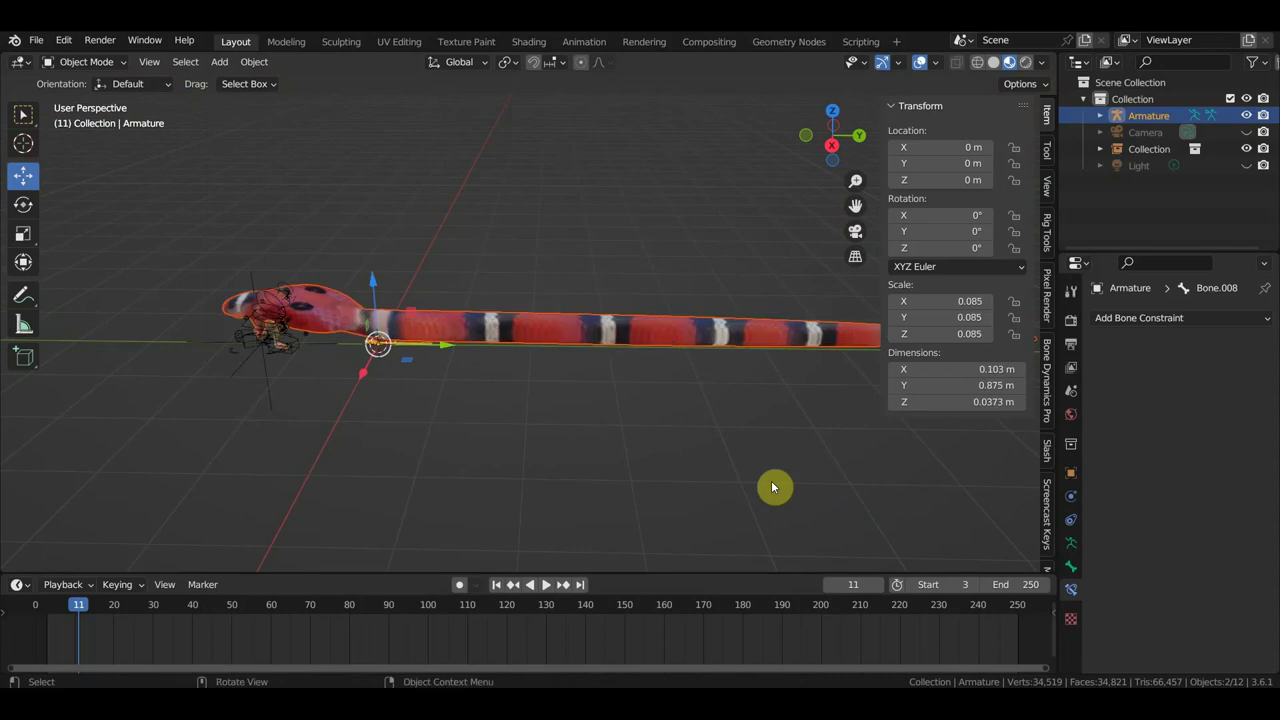
pyautogui.moveTo(677, 397)
pyautogui.mouseDown(button='middle')
pyautogui.moveTo(649, 397)
pyautogui.moveTo(780, 408)
pyautogui.moveTo(695, 416)
pyautogui.mouseUp(button='middle')
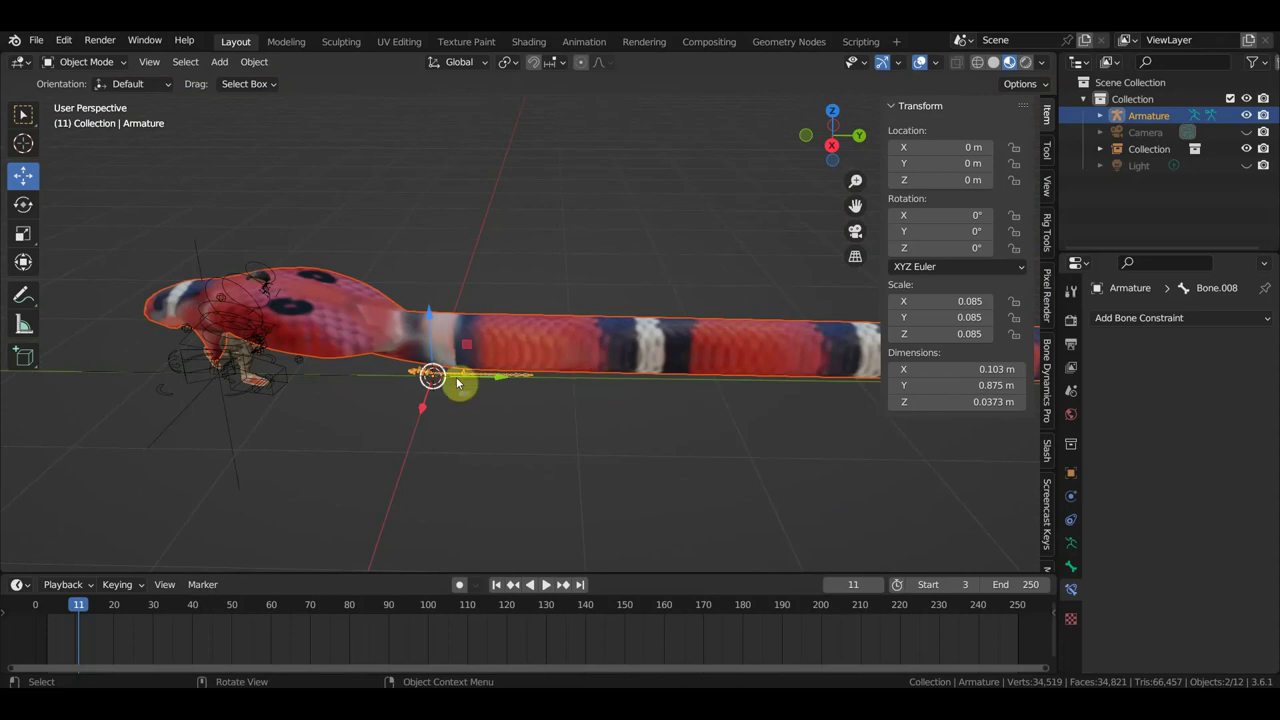
pyautogui.click(413, 375)
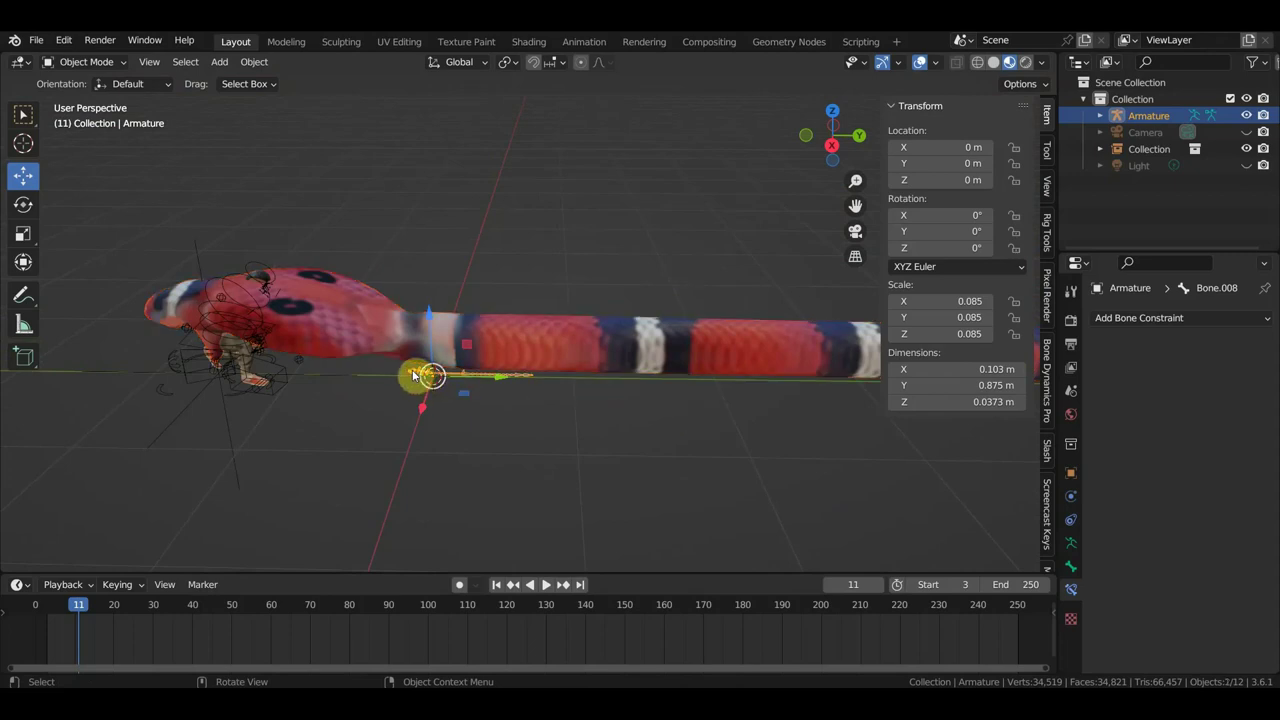
pyautogui.click(514, 355)
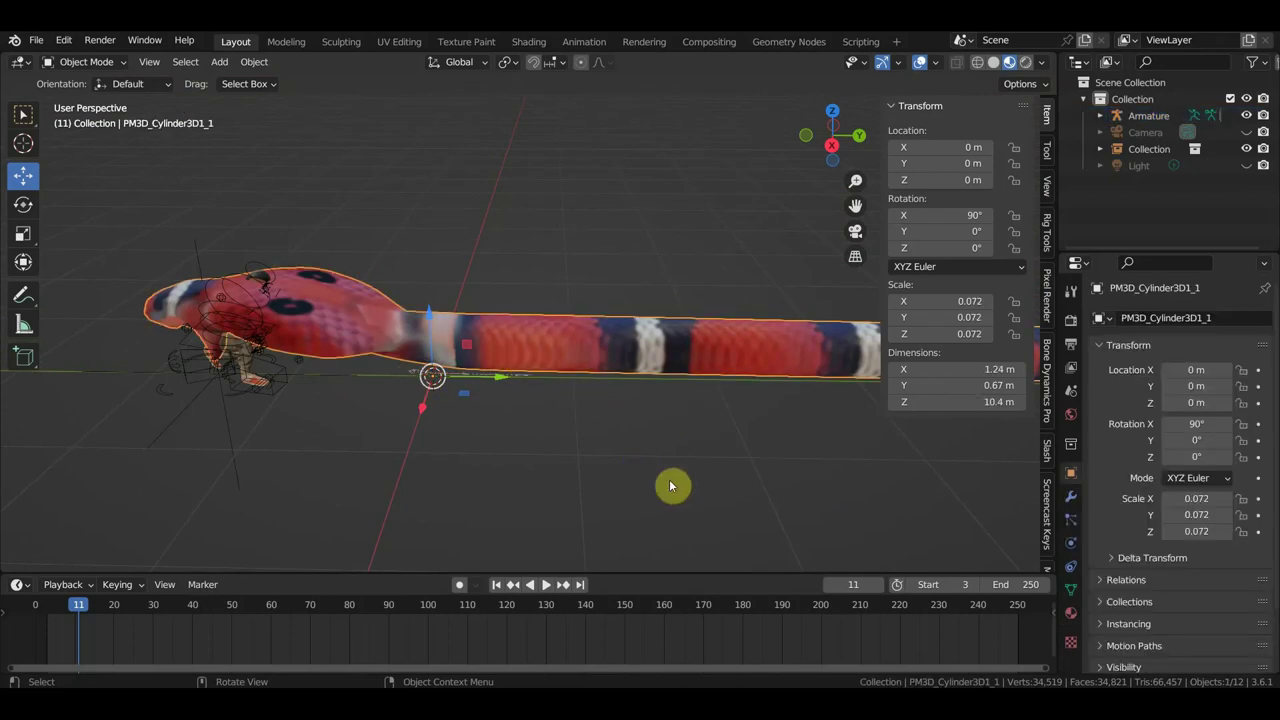
# - Scale the snake mesh down in two passes to a scale of 0.006
pyautogui.press('s')
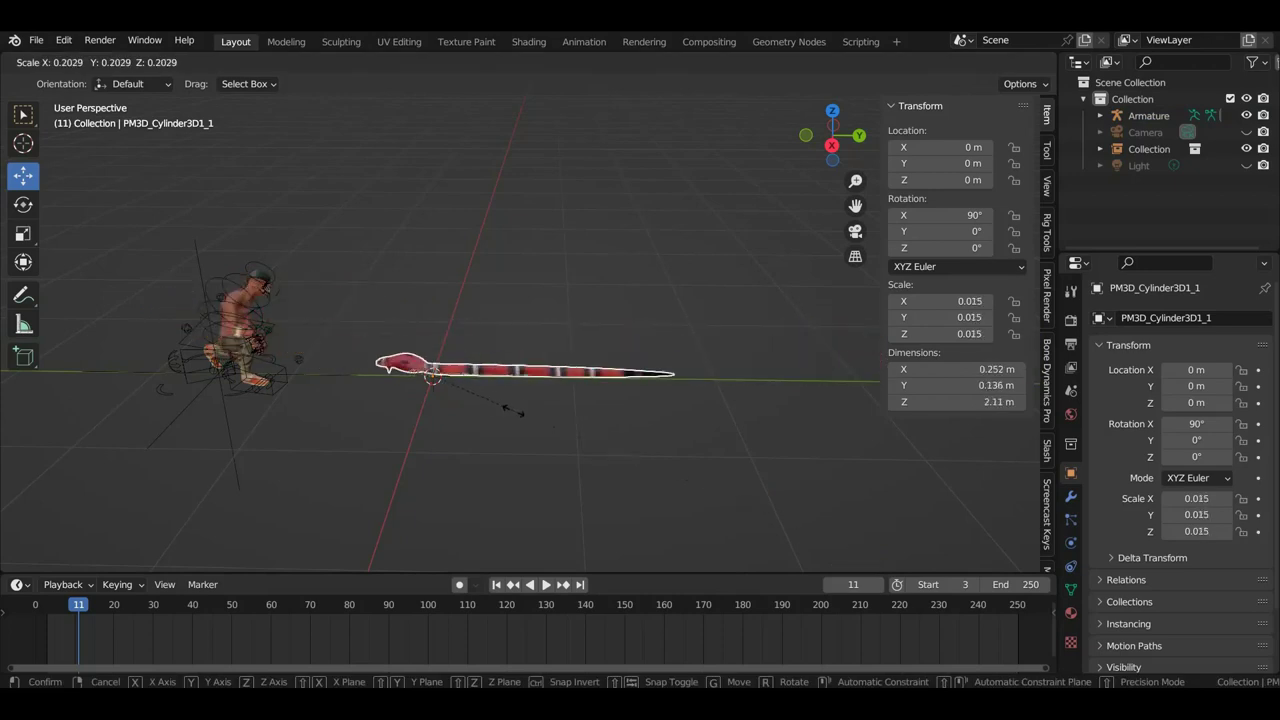
pyautogui.click(500, 433)
pyautogui.scroll(5, 583, 480)
pyautogui.scroll(2, 660, 445)
pyautogui.scroll(2, 688, 445)
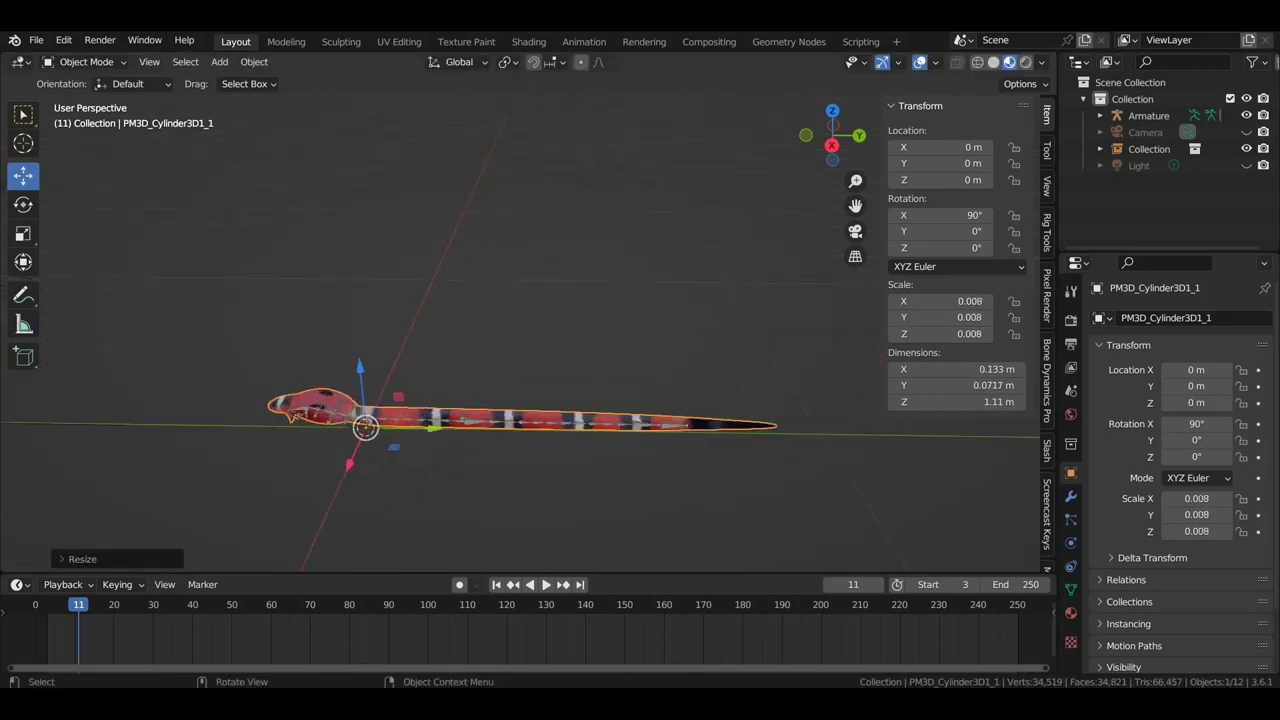
pyautogui.press('s')
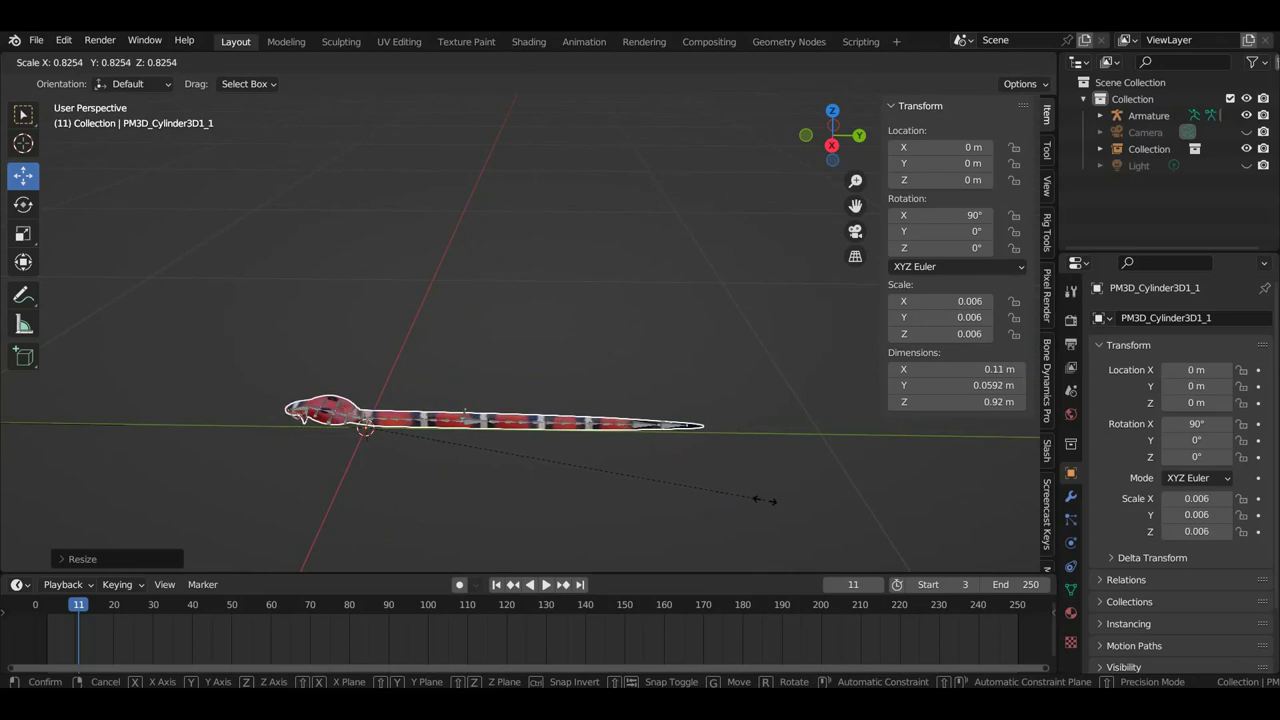
pyautogui.click(758, 504)
pyautogui.scroll(2, 740, 511)
pyautogui.scroll(1, 760, 480)
pyautogui.scroll(1, 779, 455)
pyautogui.scroll(1, 771, 463)
pyautogui.scroll(1, 772, 466)
pyautogui.moveTo(772, 466); pyautogui.dragTo(811, 387, button='middle')
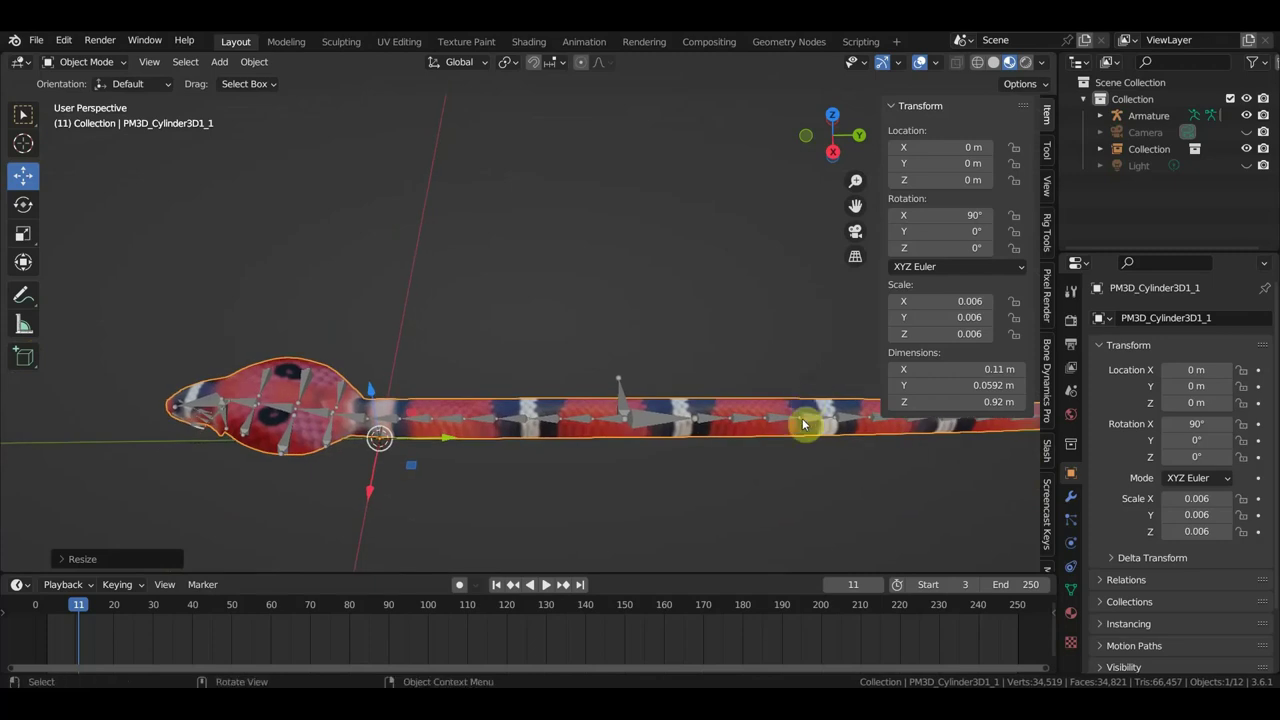
pyautogui.scroll(-3, 895, 535)
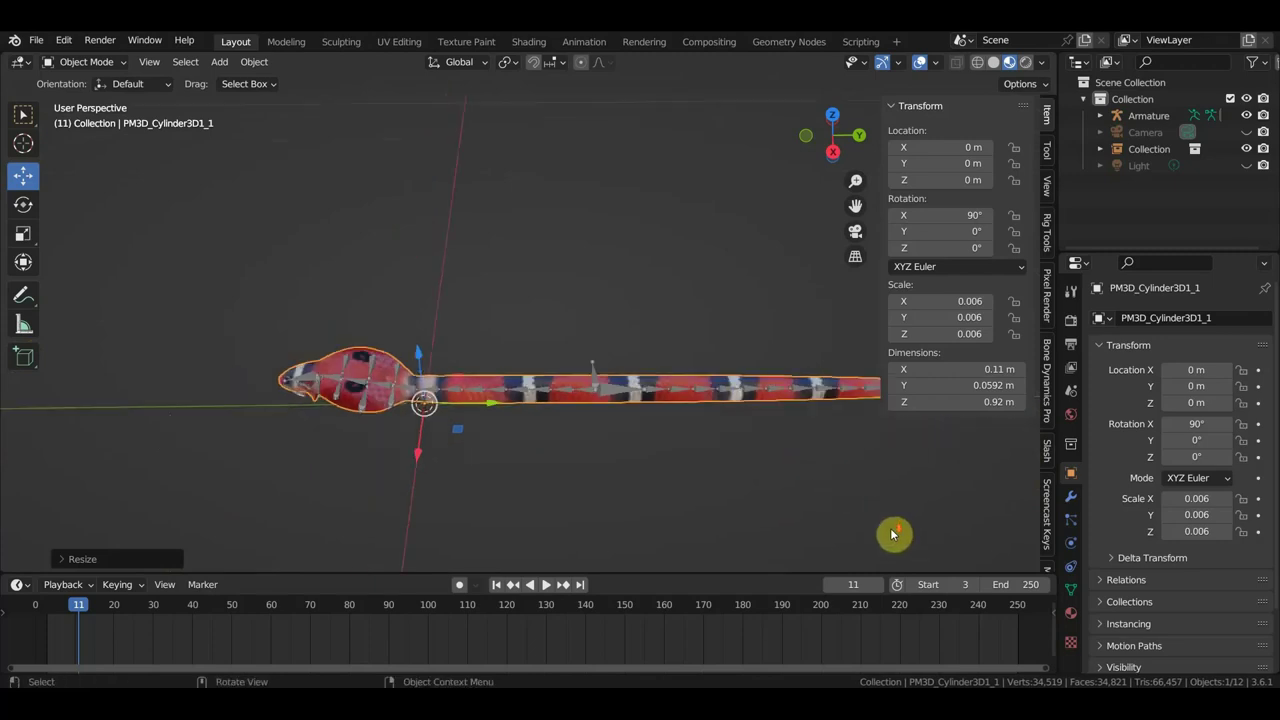
pyautogui.scroll(-1, 890, 530)
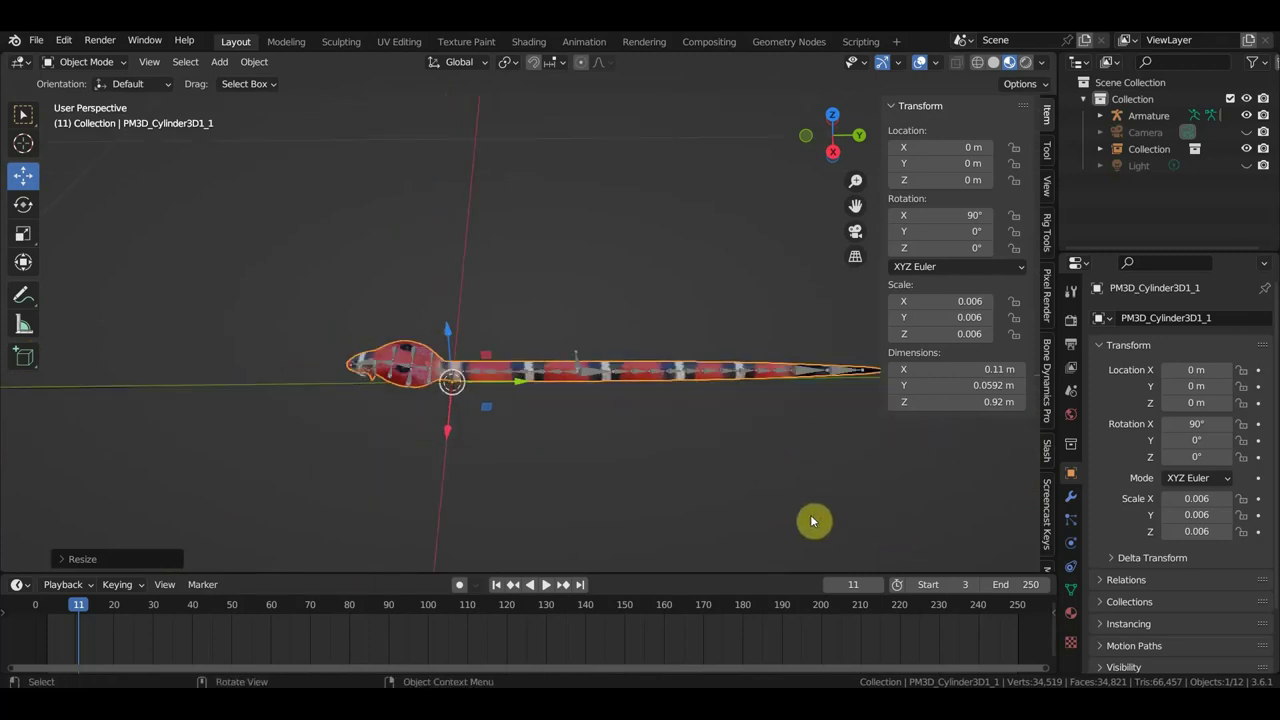
# - Shrink the mesh slightly to about 0.897 m to fit the bones, and hide the sidebar
pyautogui.press('s')
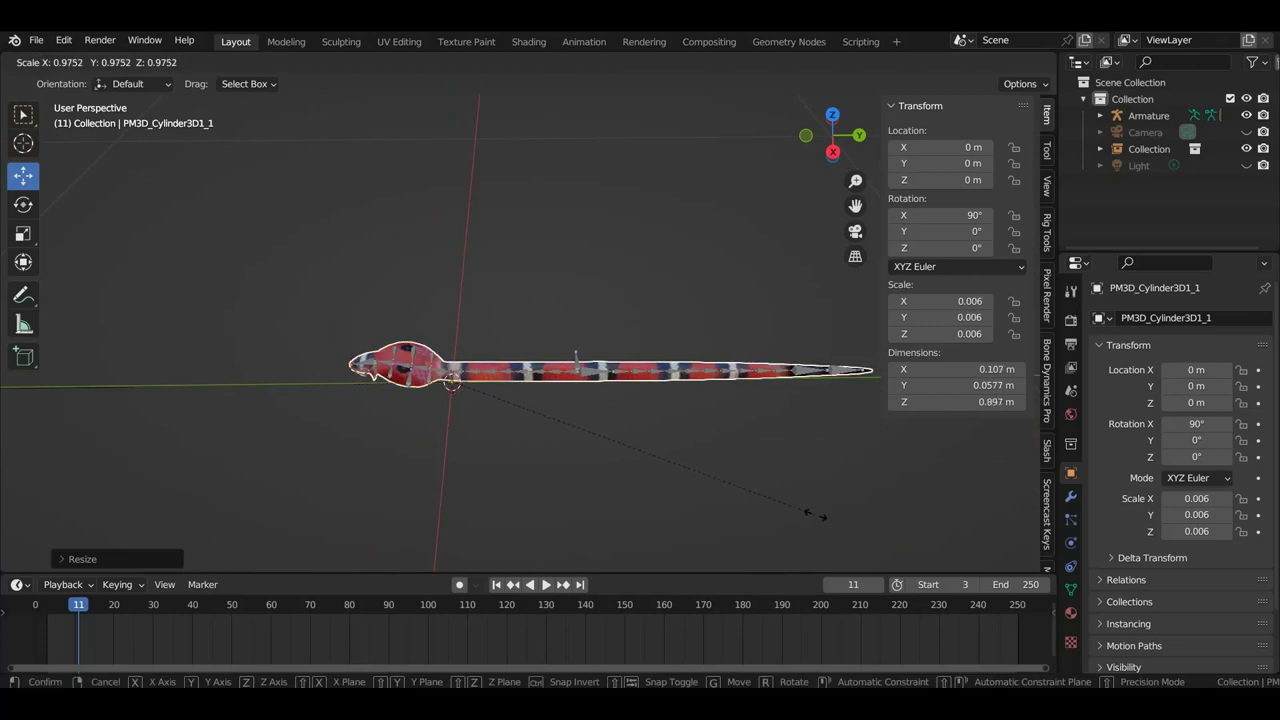
pyautogui.click(815, 515)
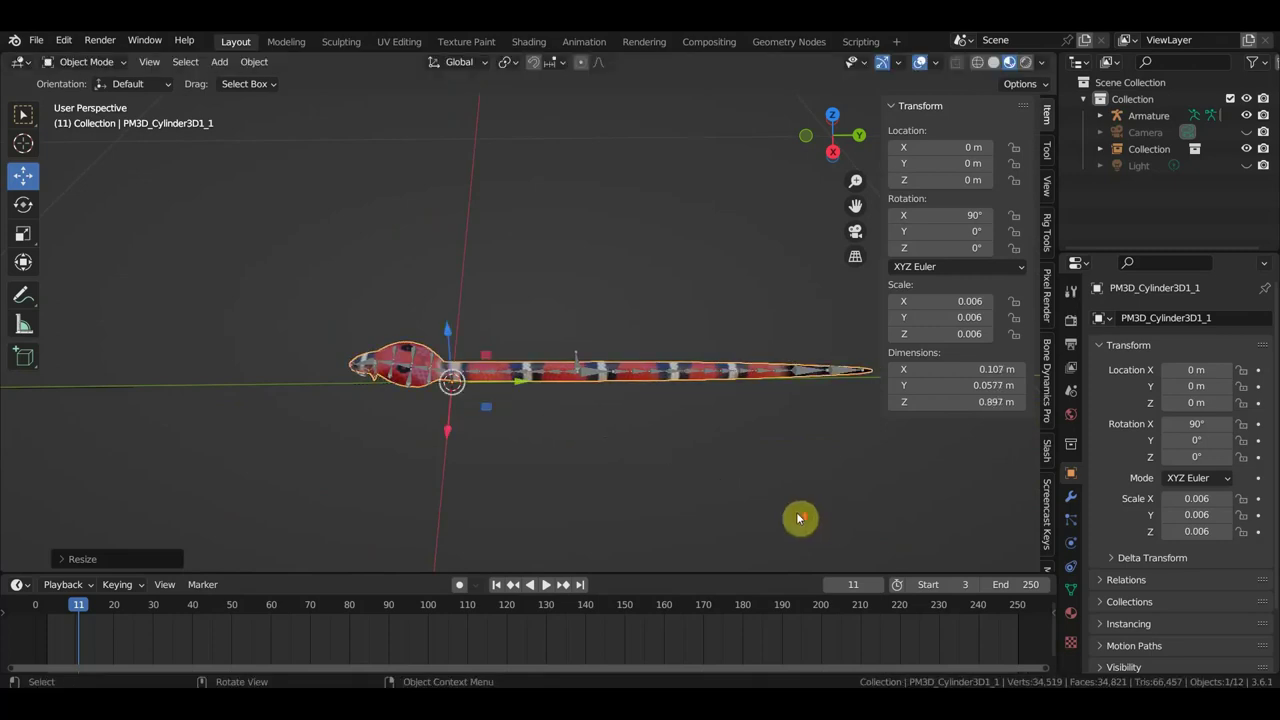
pyautogui.scroll(5, 800, 520)
pyautogui.scroll(-2, 808, 486)
pyautogui.scroll(-1, 810, 483)
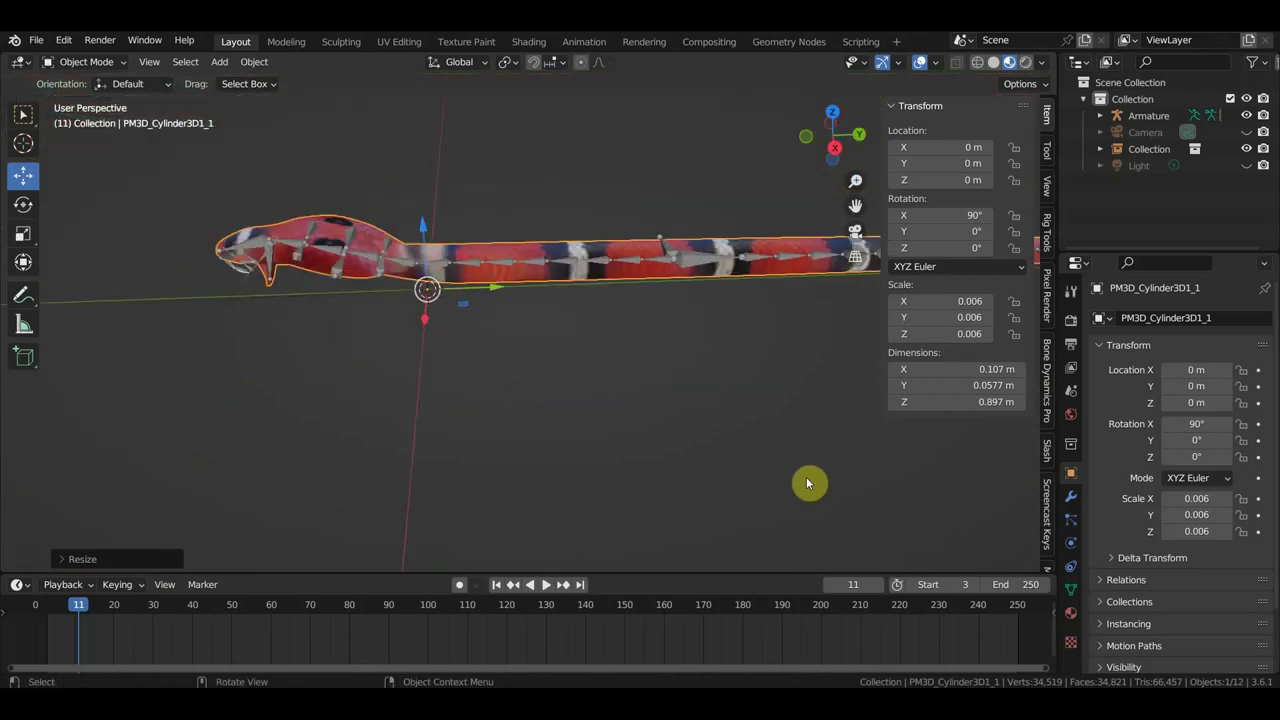
pyautogui.scroll(-1, 808, 484)
pyautogui.scroll(-5, 789, 469)
pyautogui.scroll(2, 709, 423)
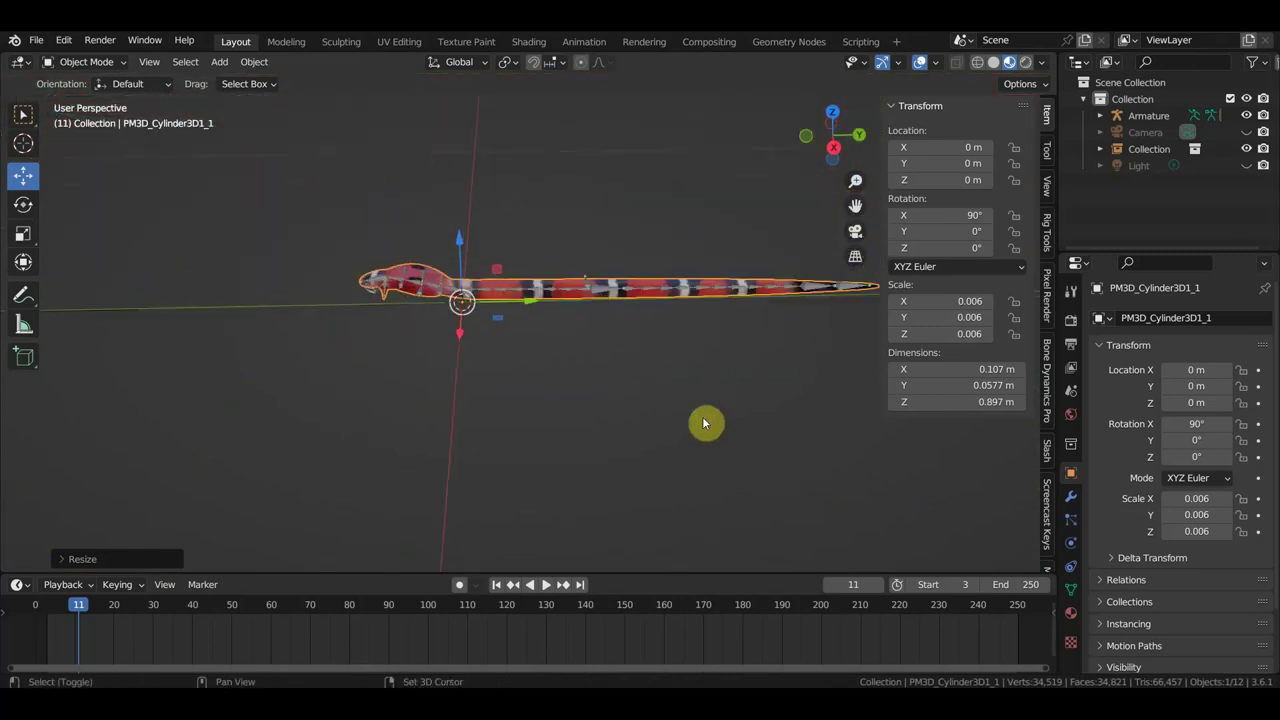
pyautogui.keyDown('shift'); pyautogui.moveTo(703, 423); pyautogui.dragTo(686, 438, button='middle'); pyautogui.keyUp('shift')
pyautogui.press('n')
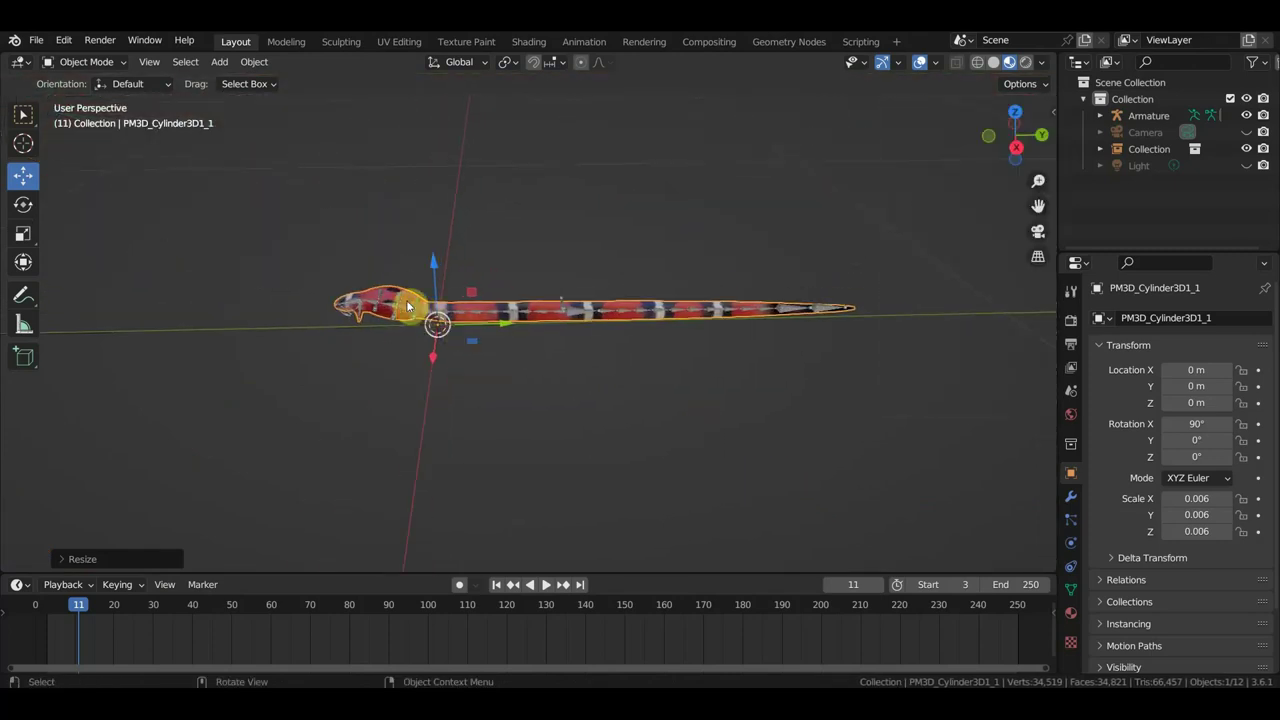
pyautogui.click(381, 305)
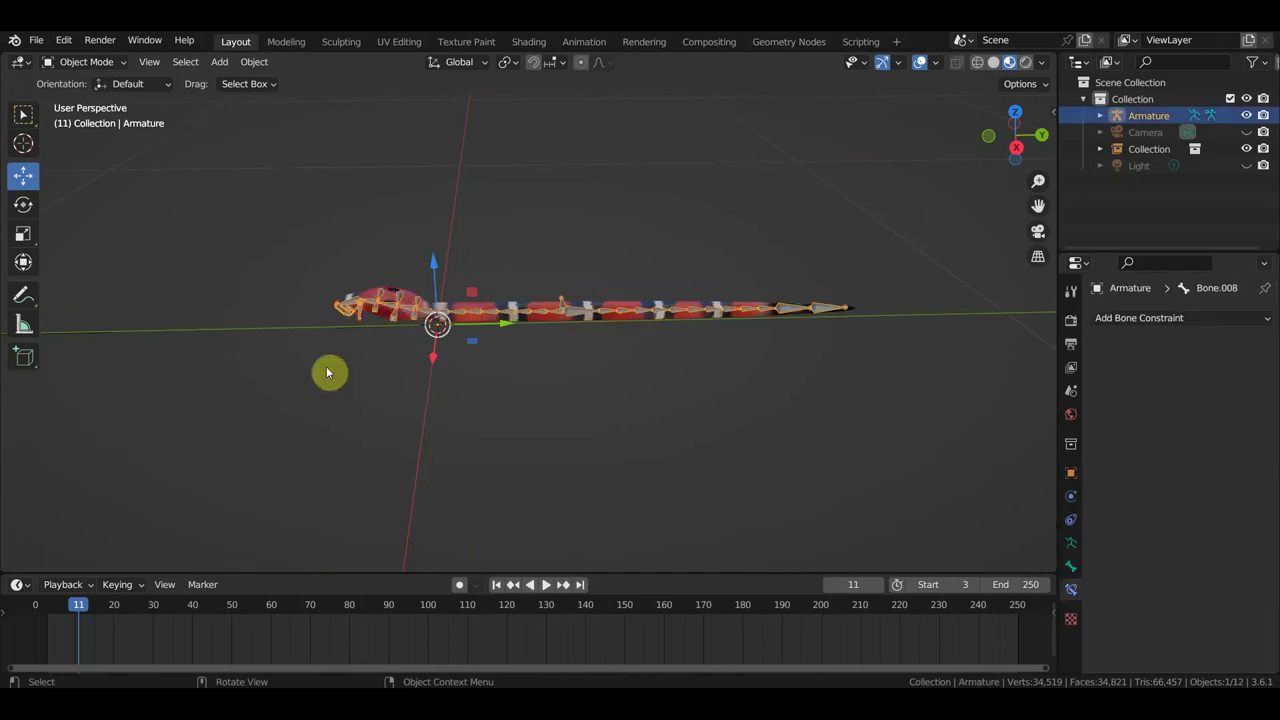
# - Switch the armature to Pose Mode and select the head bone Bone.016
pyautogui.click(83, 63)
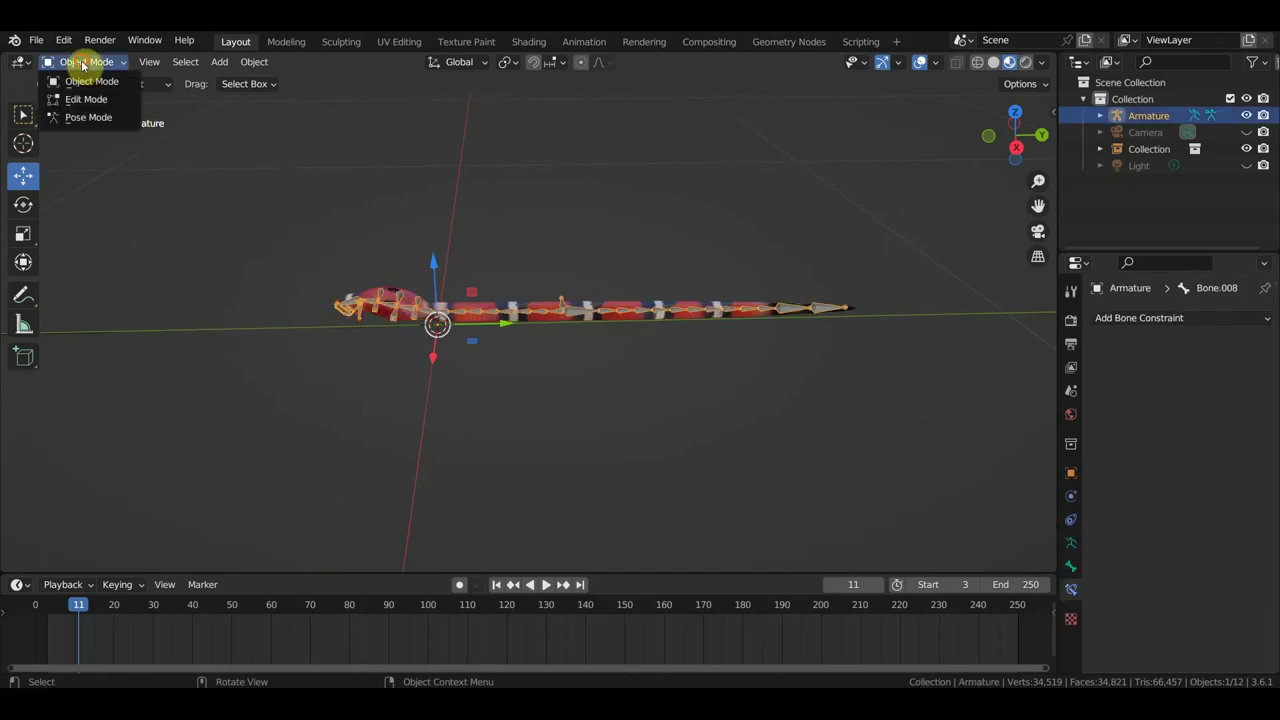
pyautogui.click(88, 117)
pyautogui.scroll(-3, 257, 269)
pyautogui.moveTo(257, 269)
pyautogui.mouseDown(button='middle')
pyautogui.moveTo(587, 327)
pyautogui.moveTo(509, 374)
pyautogui.mouseUp(button='middle')
pyautogui.scroll(3, 509, 374)
pyautogui.scroll(3, 480, 354)
pyautogui.click(366, 300)
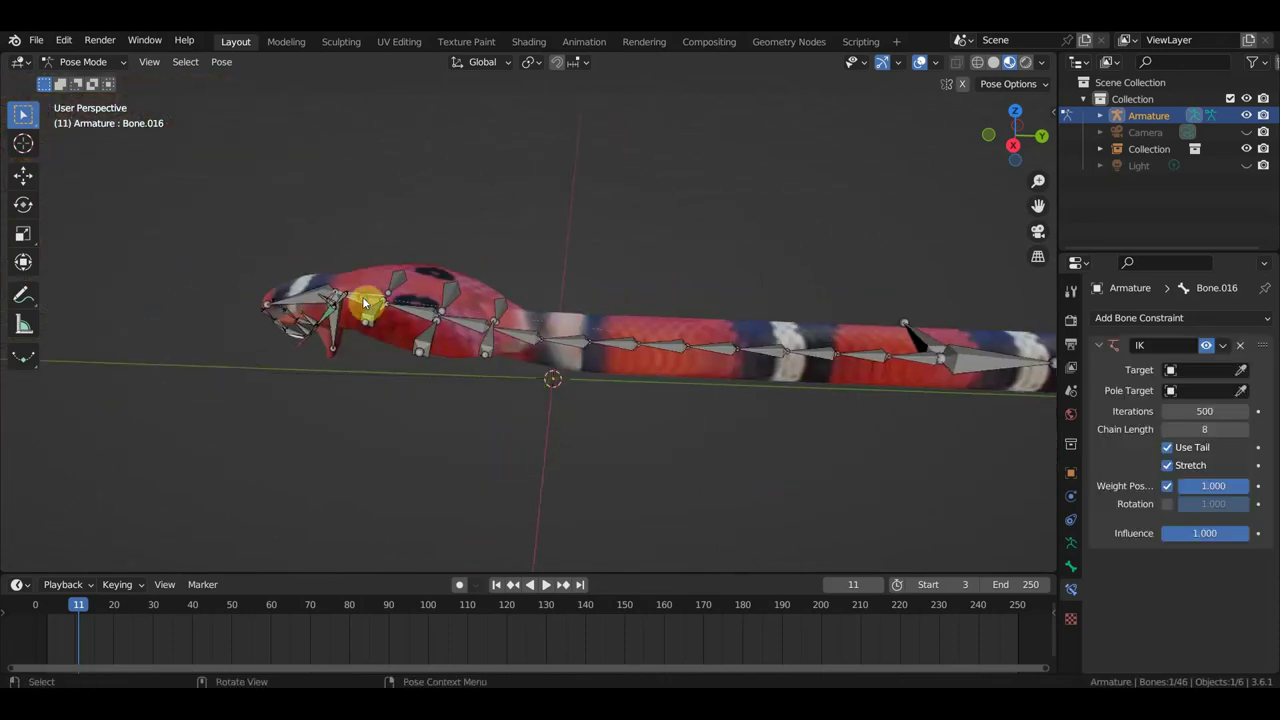
# - Raise Bone.016's IK Chain Length to 13, test-pull the head up, then undo
pyautogui.click(1247, 429)
pyautogui.click(1249, 431)
pyautogui.click(1246, 429)
pyautogui.click(1246, 429)
pyautogui.scroll(-4, 509, 352)
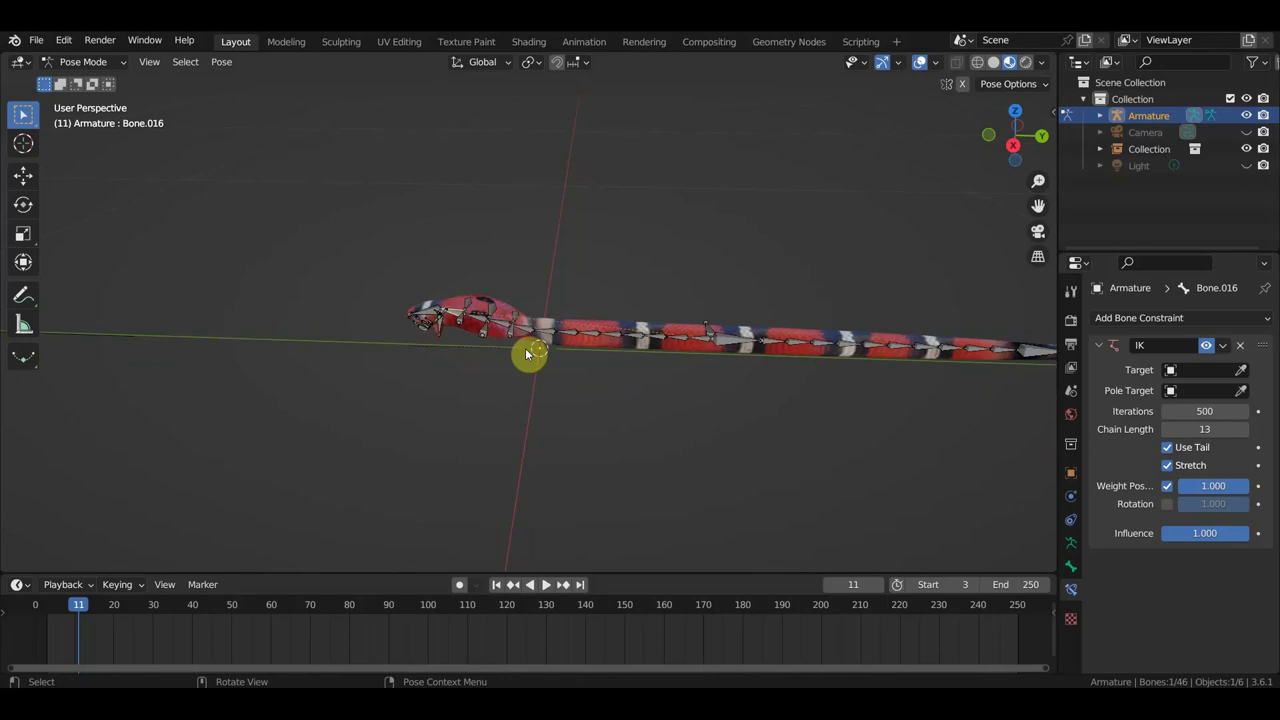
pyautogui.moveTo(526, 348); pyautogui.dragTo(541, 332)
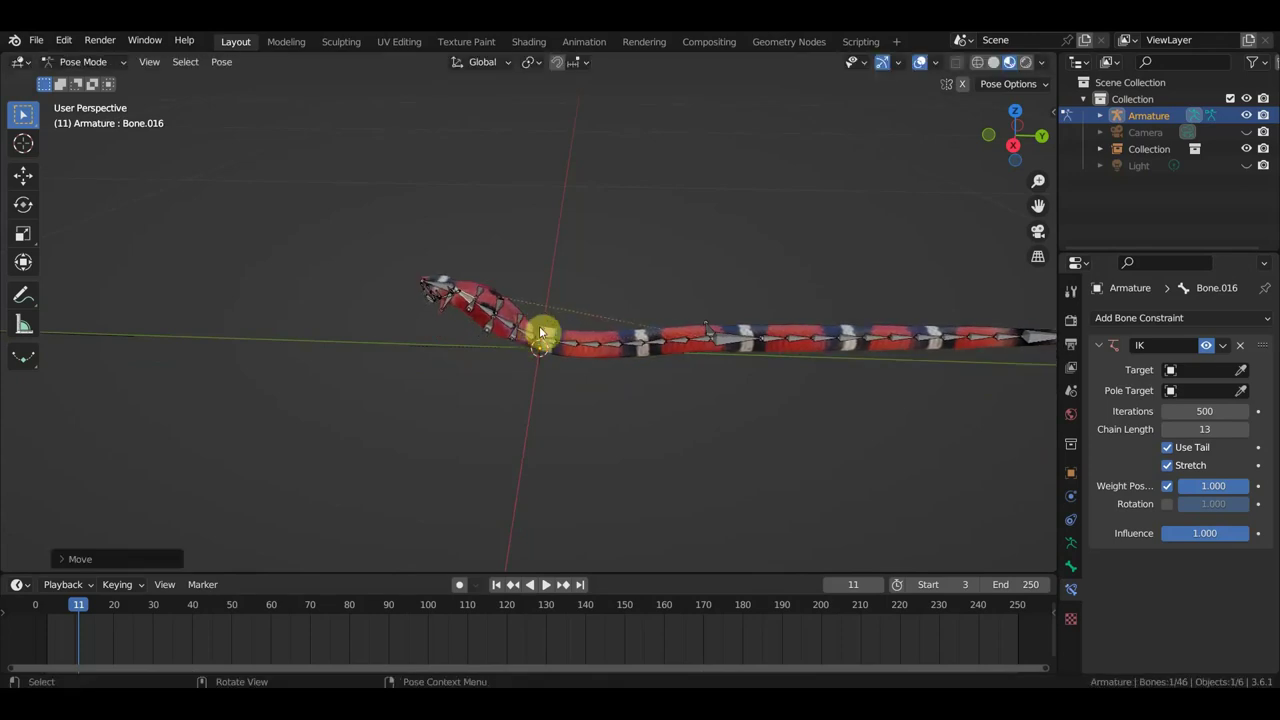
pyautogui.hotkey('ctrl', 'z')
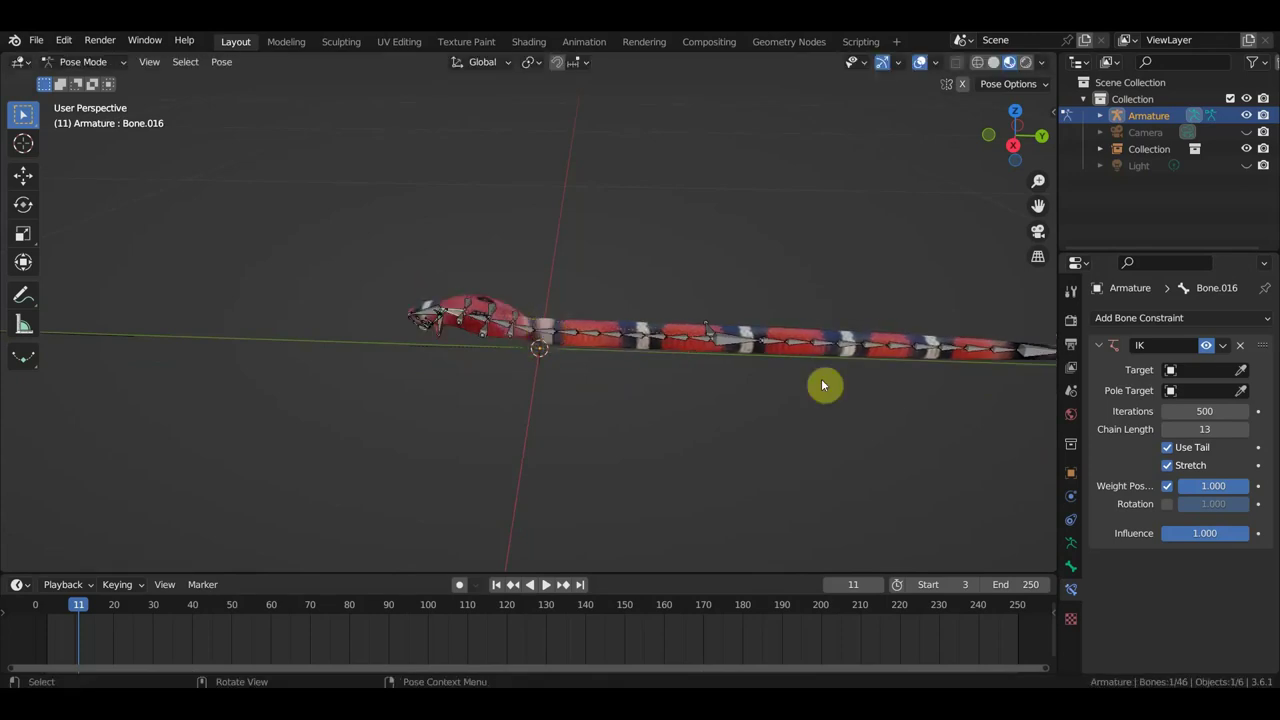
# - Shorten the chain to 10, test-raise the head and undo, then set Chain Length 11
pyautogui.click(1168, 430)
pyautogui.click(1168, 430)
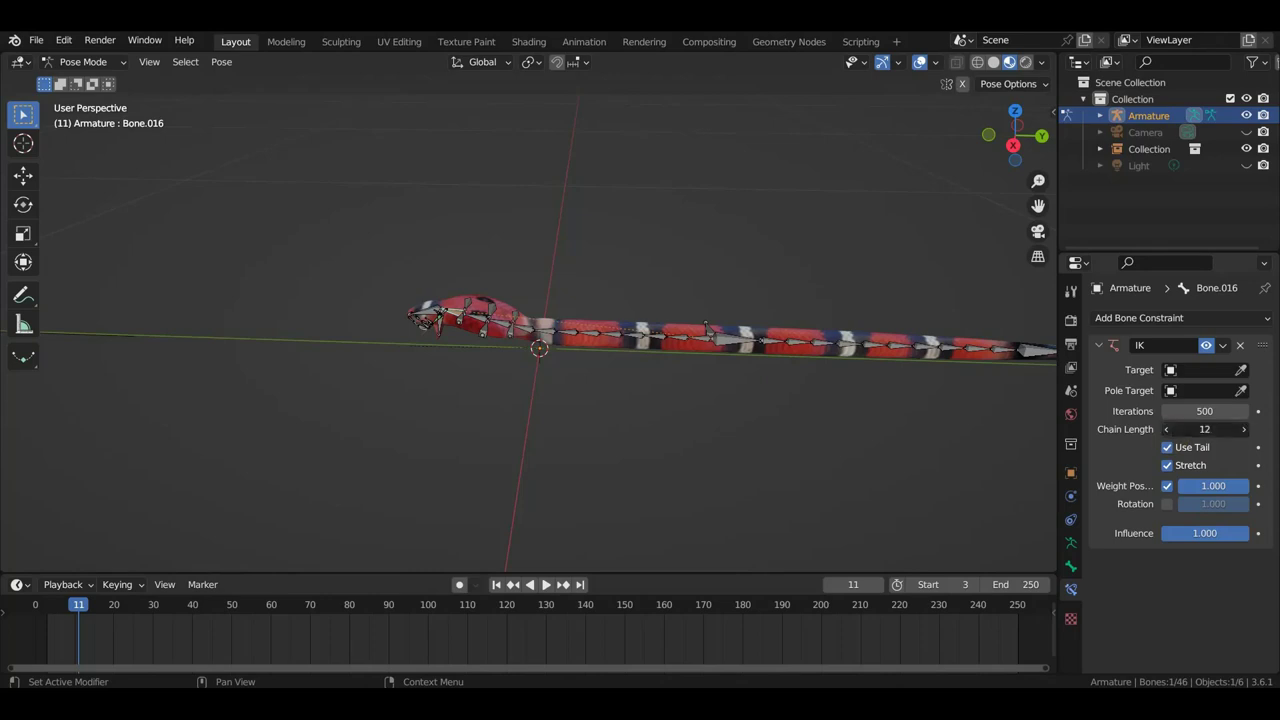
pyautogui.click(1168, 430)
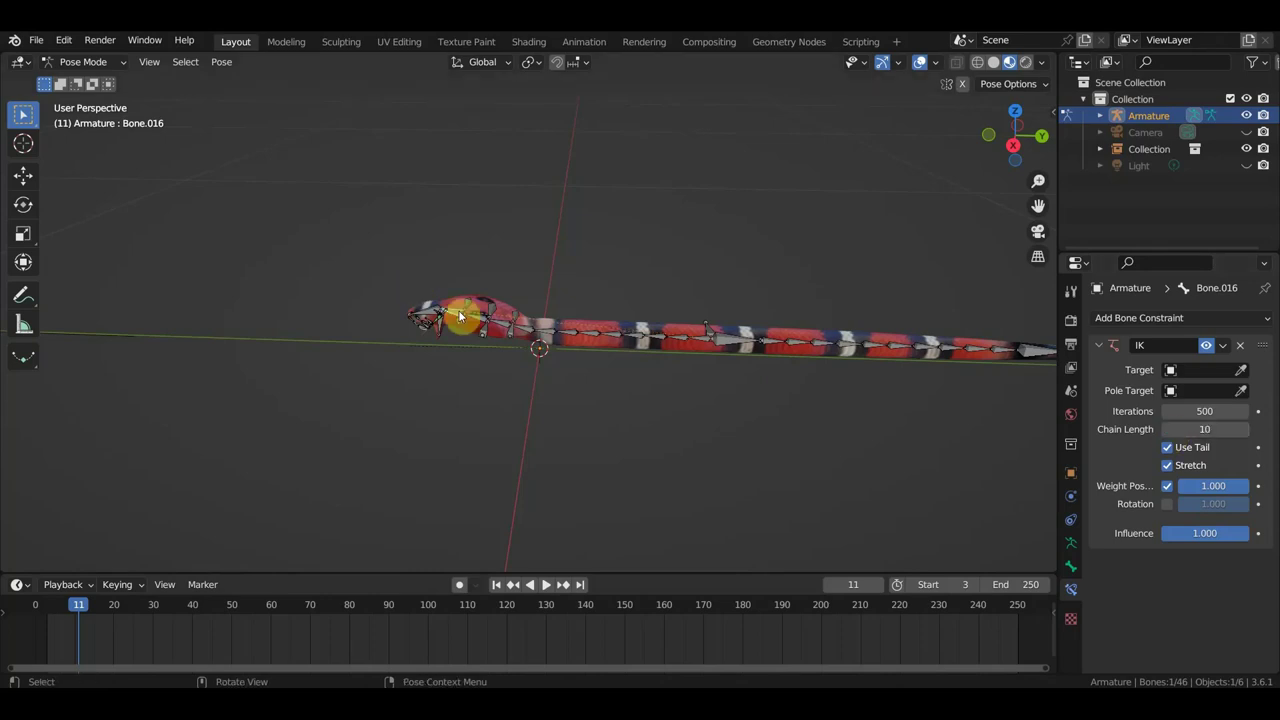
pyautogui.moveTo(478, 328)
pyautogui.mouseDown()
pyautogui.moveTo(446, 313)
pyautogui.moveTo(575, 259)
pyautogui.mouseUp()
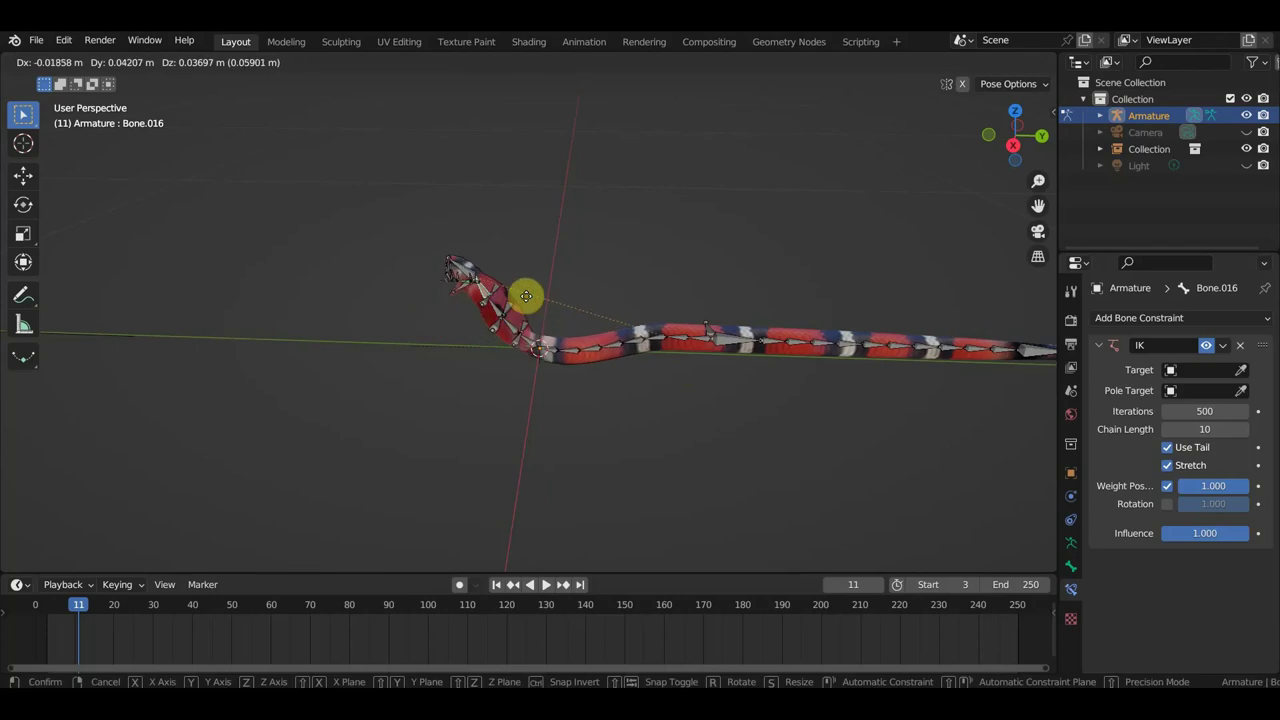
pyautogui.moveTo(575, 259); pyautogui.dragTo(763, 201)
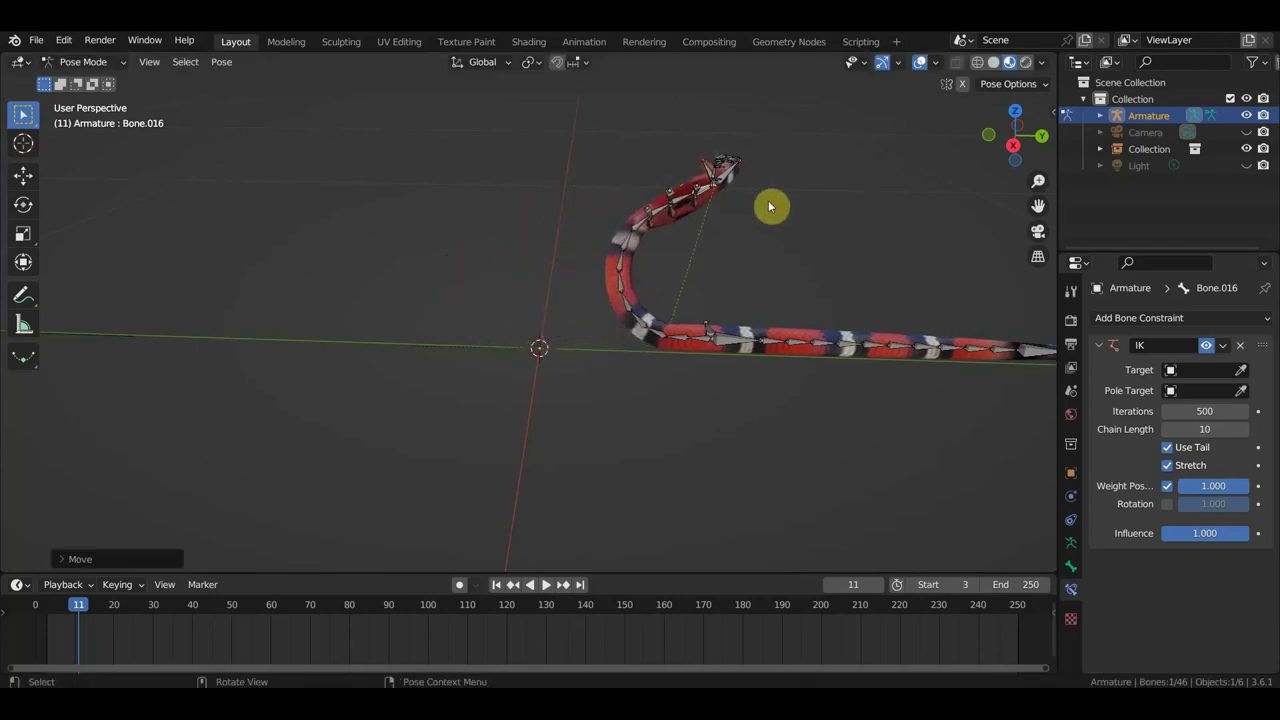
pyautogui.hotkey('ctrl', 'z')
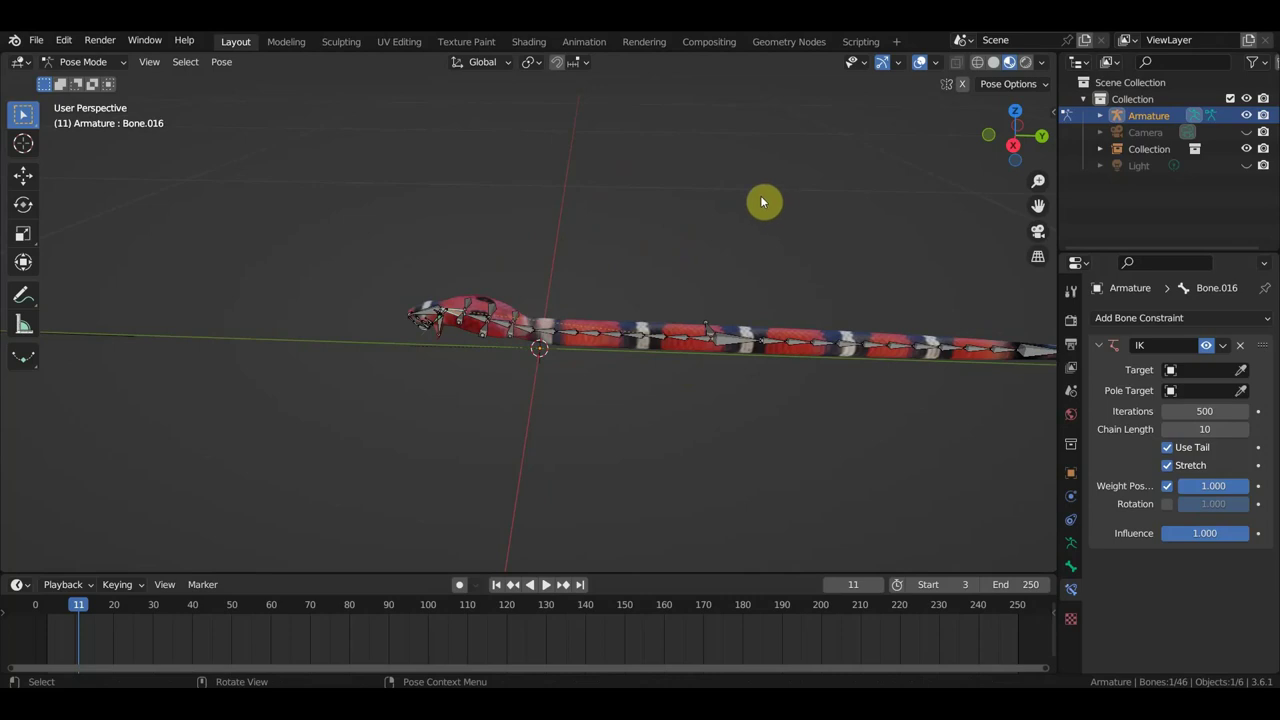
pyautogui.click(1248, 429)
pyautogui.keyDown('shift'); pyautogui.moveTo(938, 451); pyautogui.dragTo(724, 461, button='middle'); pyautogui.keyUp('shift')
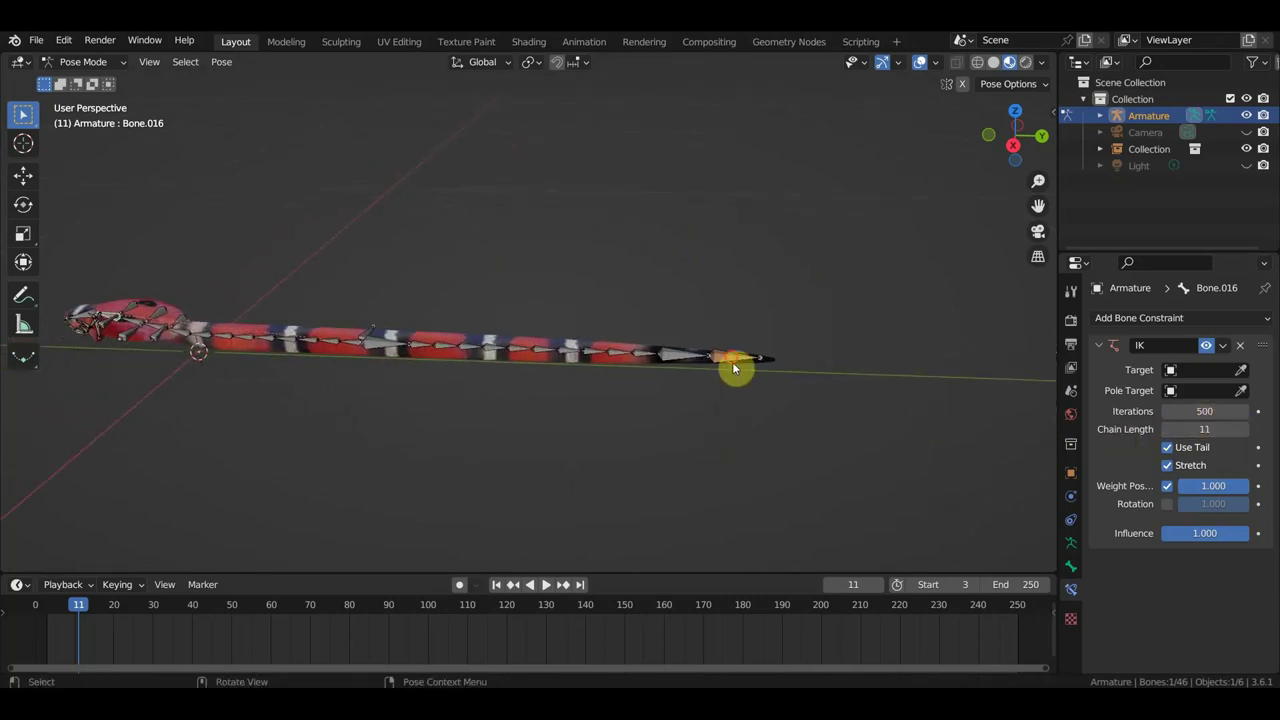
# - Select tail bone Bone.007 and set its IK constraint chain length to 12
pyautogui.click(733, 366)
pyautogui.scroll(2, 720, 385)
pyautogui.scroll(2, 712, 400)
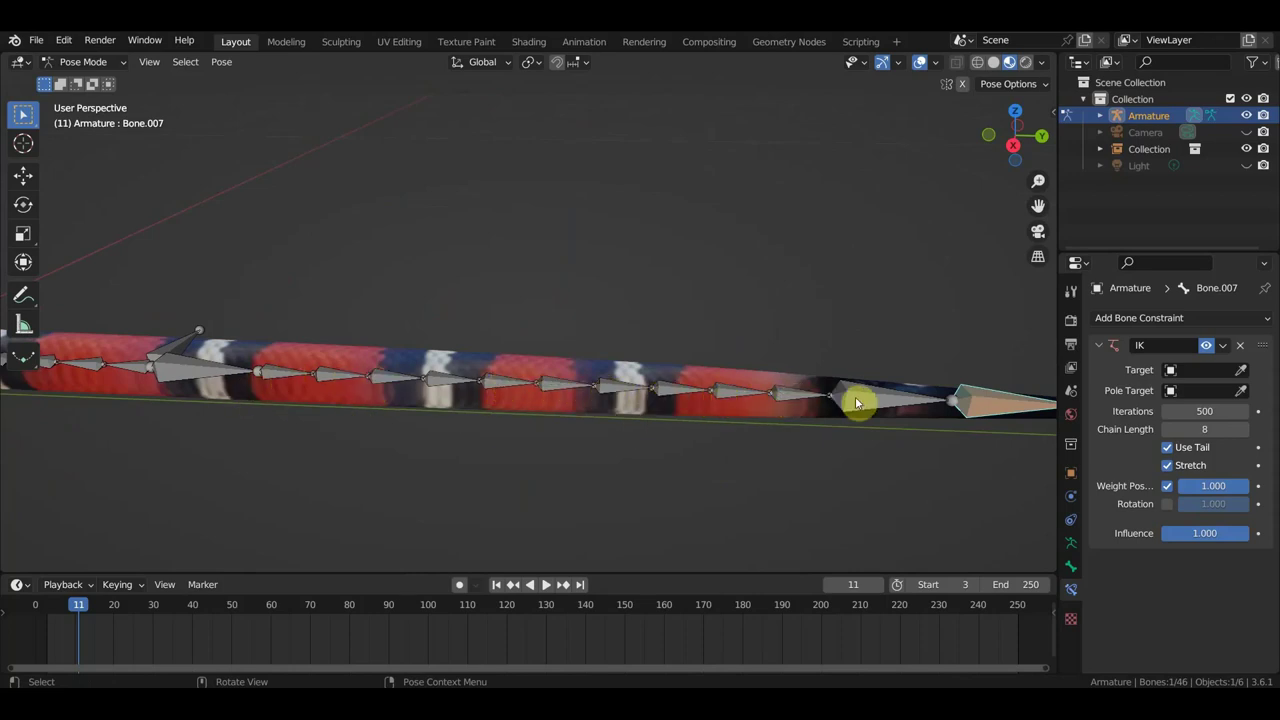
pyautogui.scroll(-3, 860, 410)
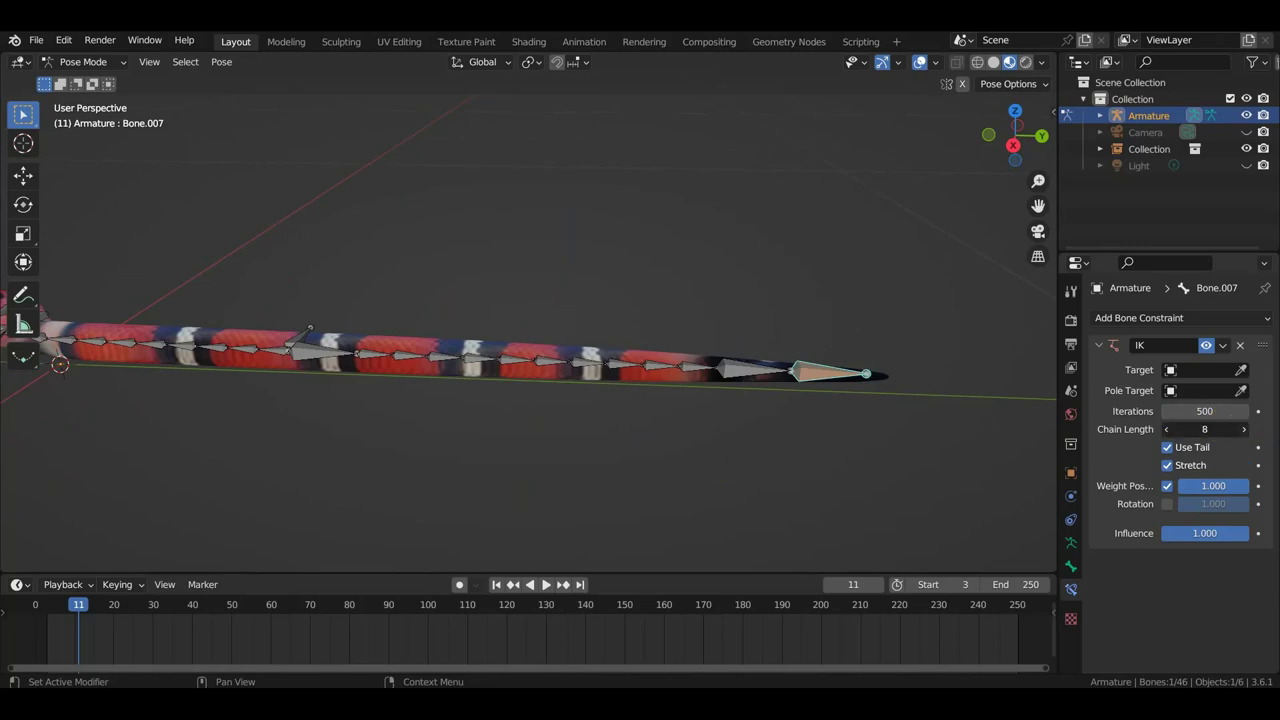
pyautogui.moveTo(1212, 430)
pyautogui.mouseDown()
pyautogui.moveTo(1250, 430)
pyautogui.moveTo(1170, 436)
pyautogui.mouseUp()
pyautogui.click(1168, 430)
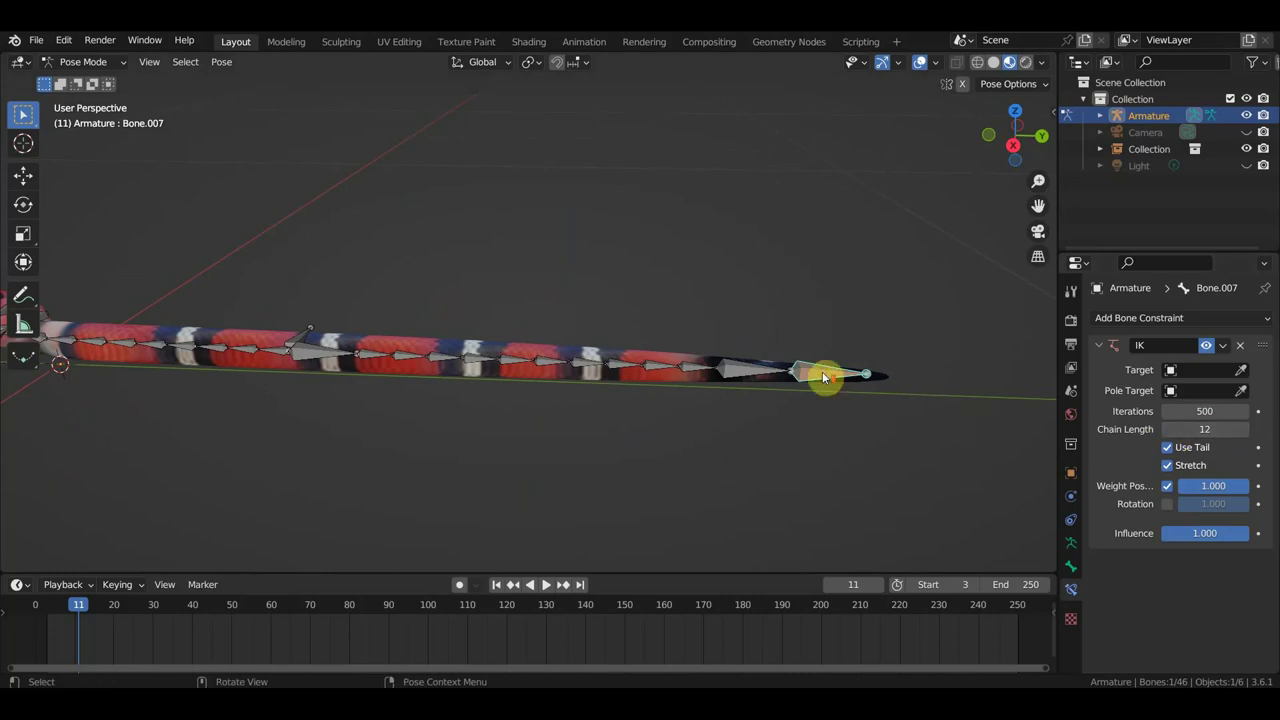
pyautogui.scroll(-4, 824, 377)
# - Test-curl the tail tip, undo it, and orbit the view toward the crouching character
pyautogui.press('g')
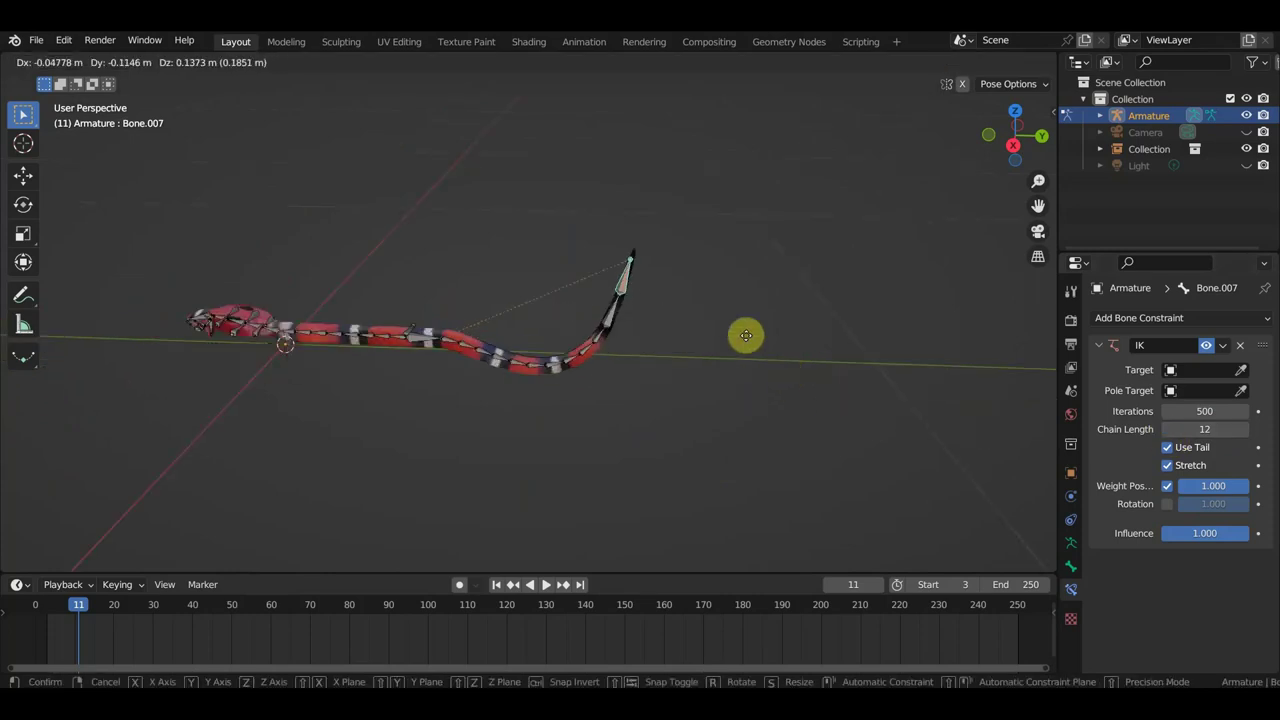
pyautogui.click(657, 268)
pyautogui.hotkey('ctrl', 'z')
pyautogui.moveTo(541, 360); pyautogui.dragTo(237, 410, button='middle')
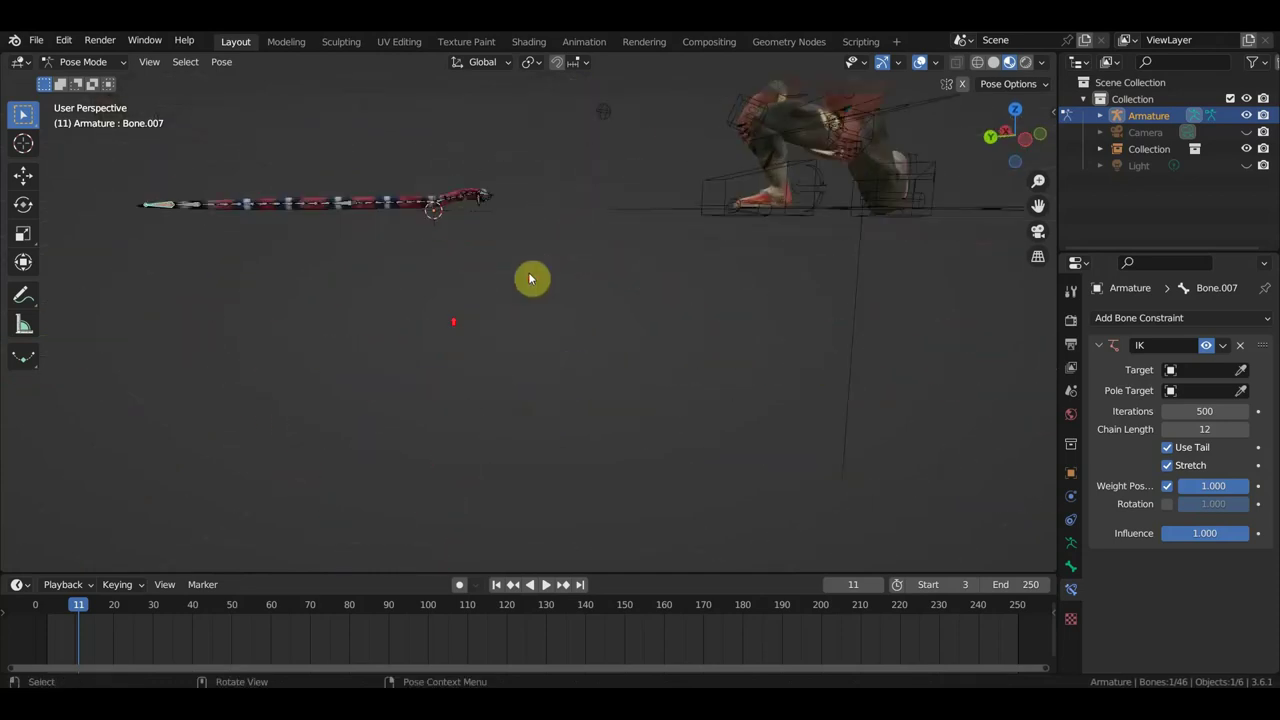
pyautogui.moveTo(237, 410)
pyautogui.mouseDown(button='middle')
pyautogui.moveTo(628, 411)
pyautogui.moveTo(600, 437)
pyautogui.moveTo(652, 480)
pyautogui.mouseUp(button='middle')
pyautogui.scroll(1, 652, 478)
pyautogui.scroll(-1, 655, 468)
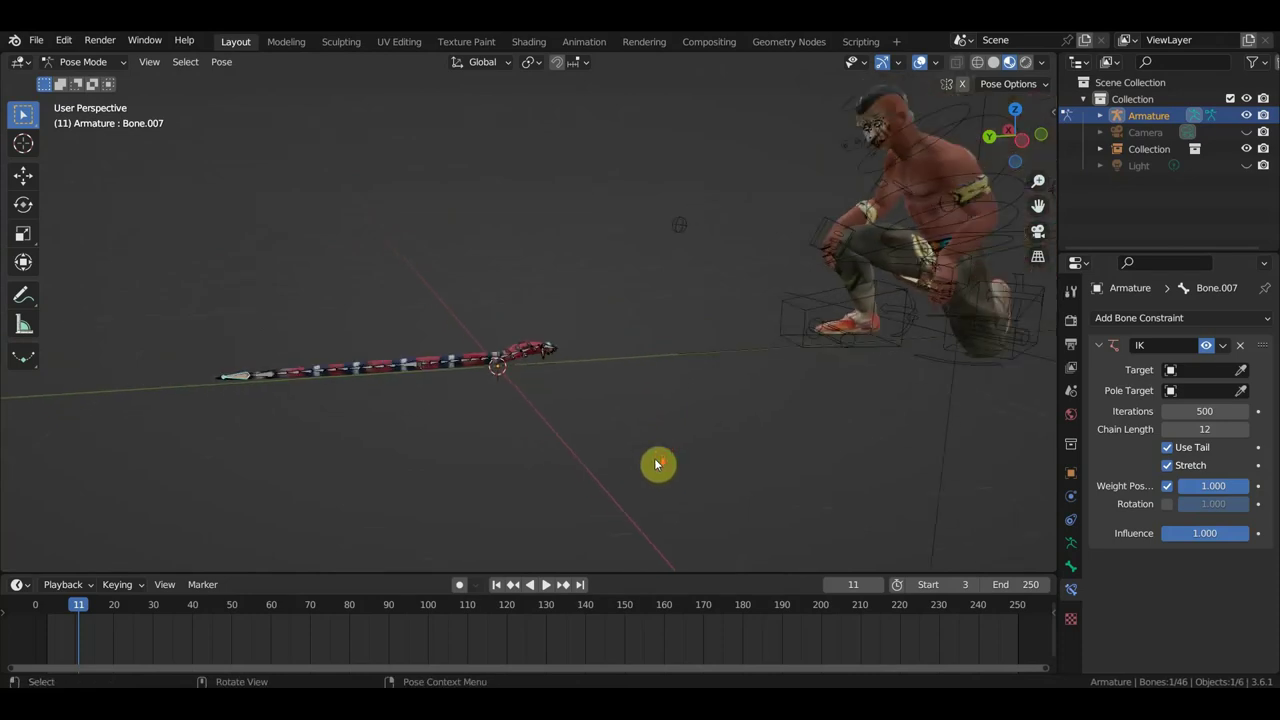
pyautogui.scroll(1, 533, 370)
pyautogui.scroll(1, 540, 364)
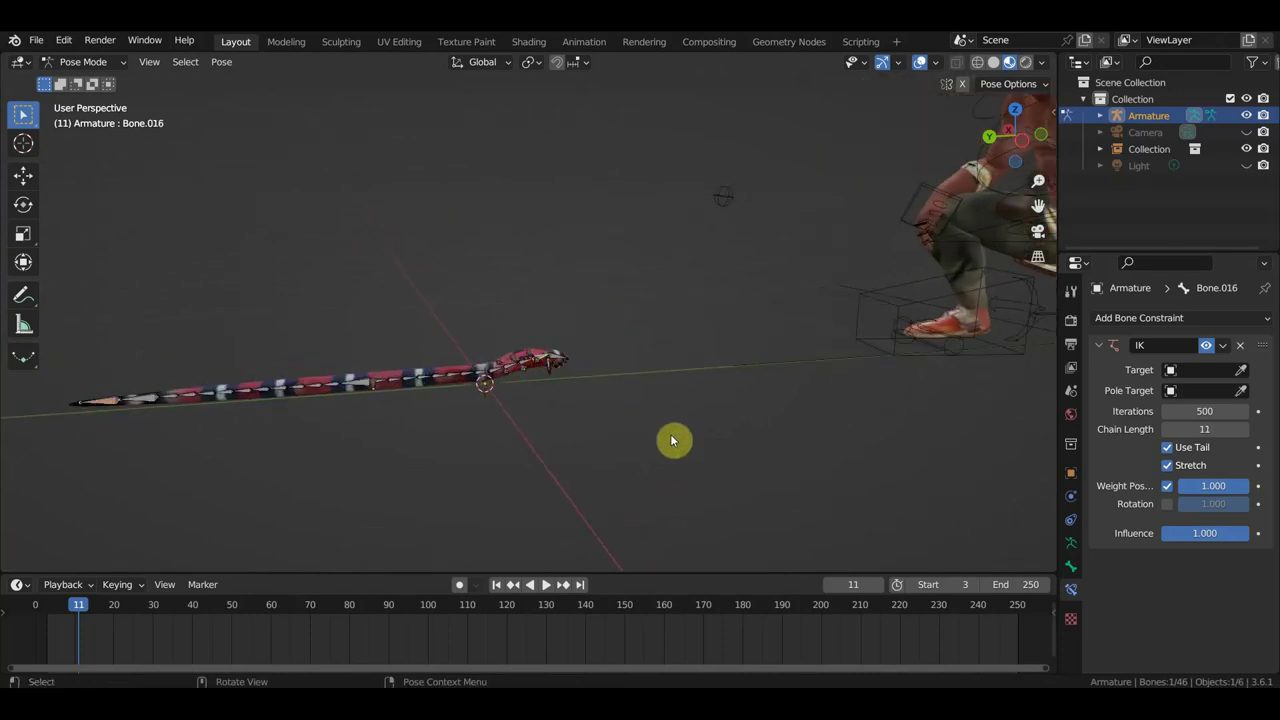
# - Lift head bone Bone.016 to curve the snake upward and keyframe all bones at frame 4
pyautogui.press('g')
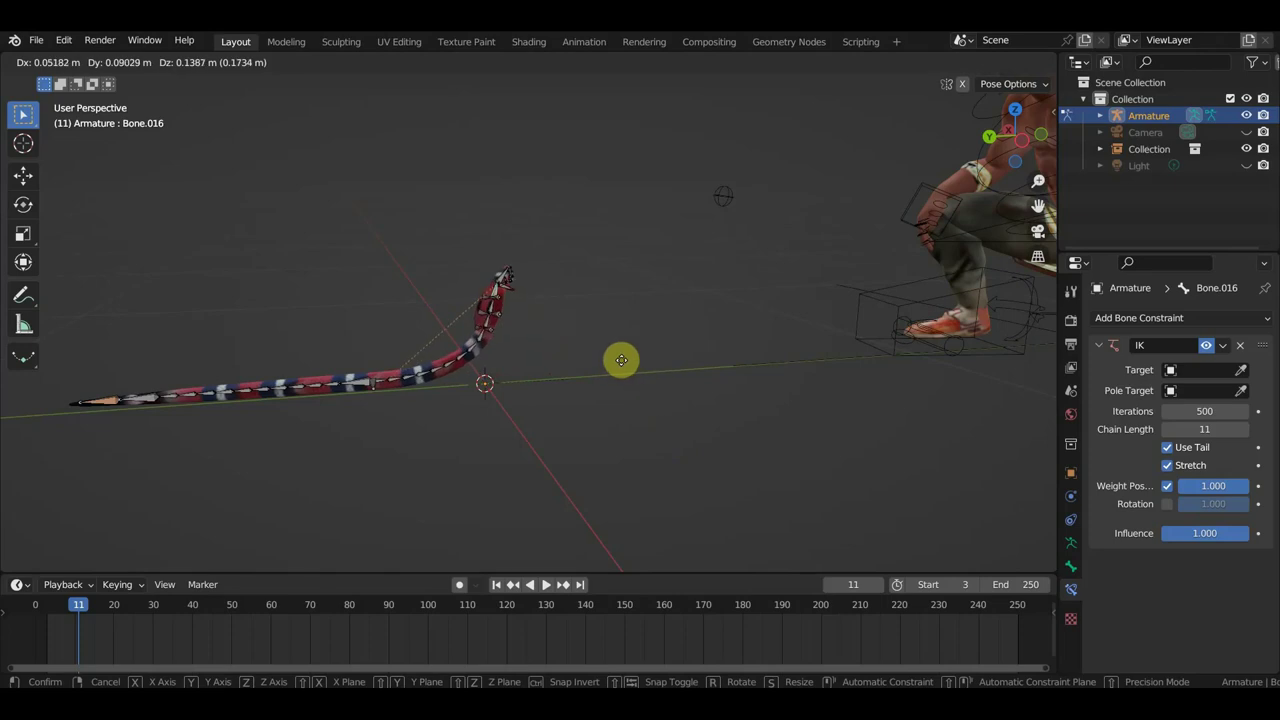
pyautogui.click(621, 366)
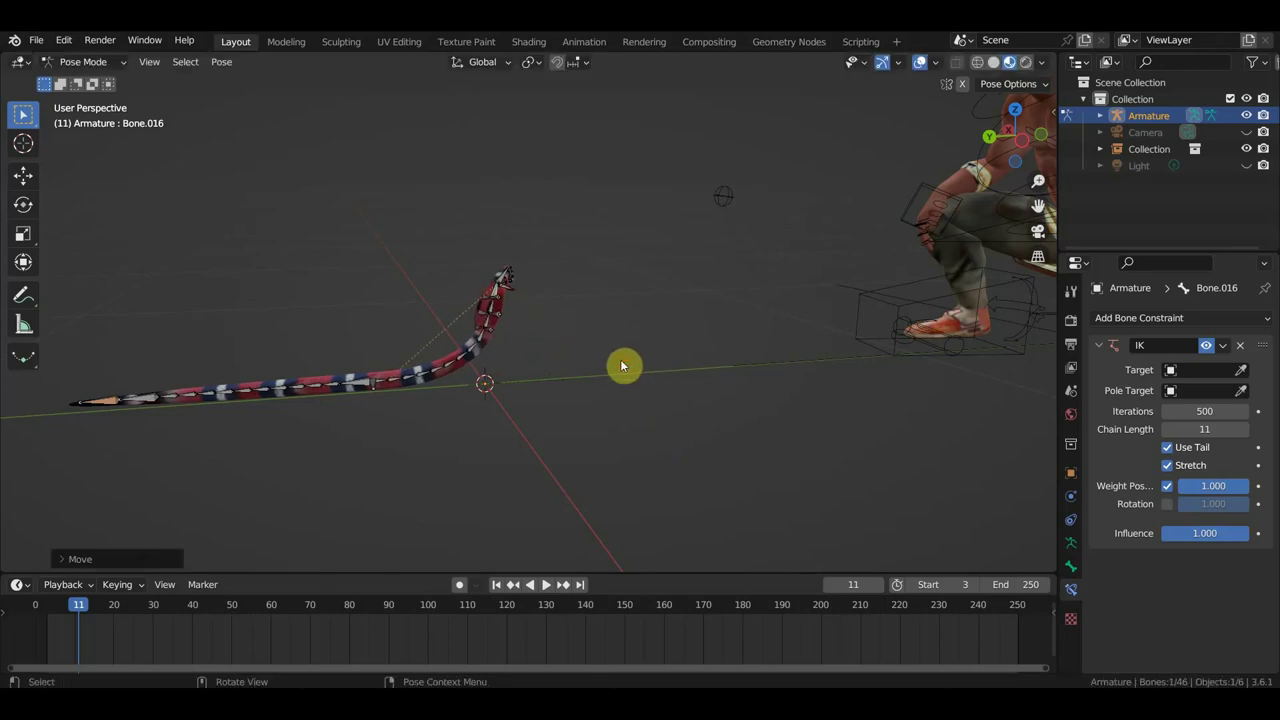
pyautogui.click(52, 610)
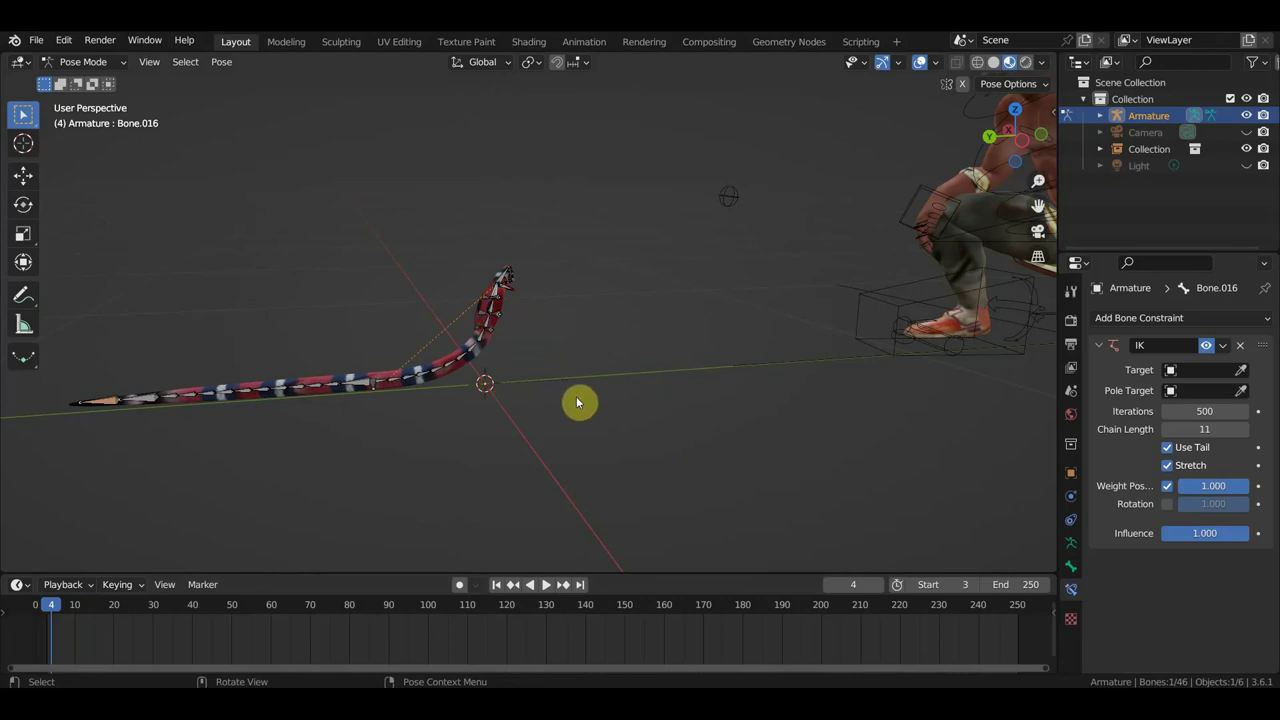
pyautogui.press('a')
pyautogui.press('i')
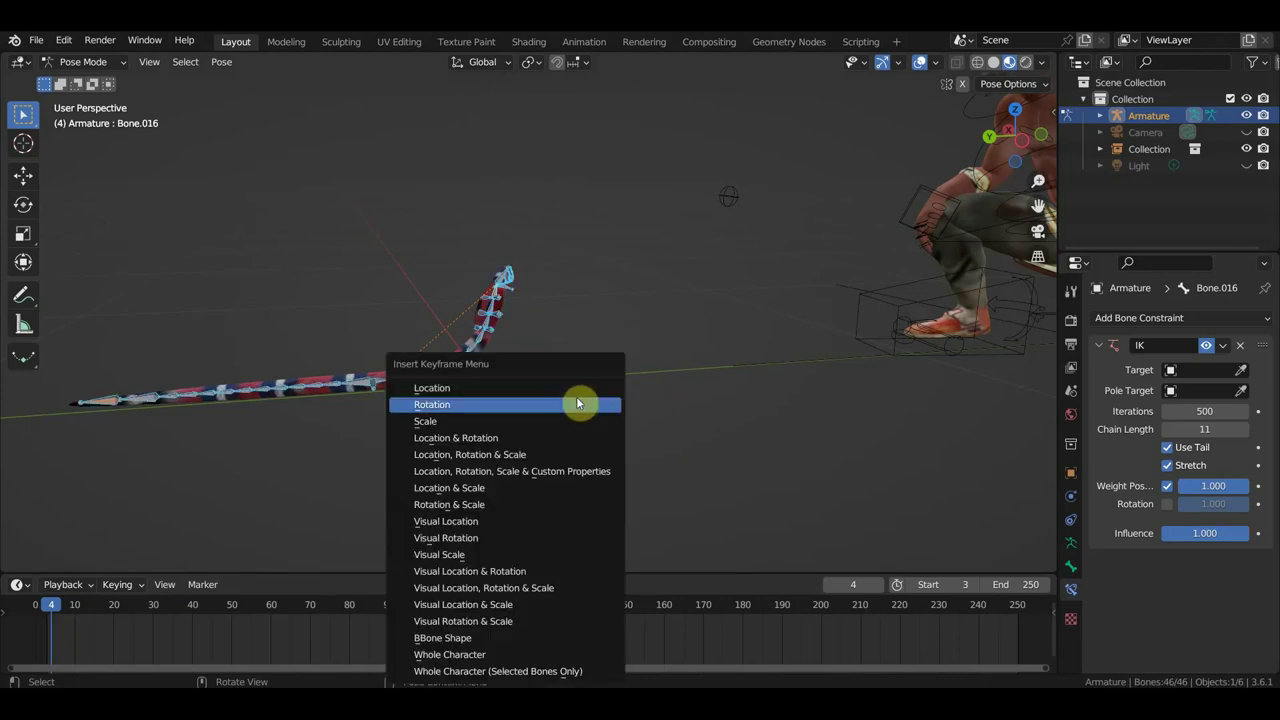
pyautogui.click(551, 441)
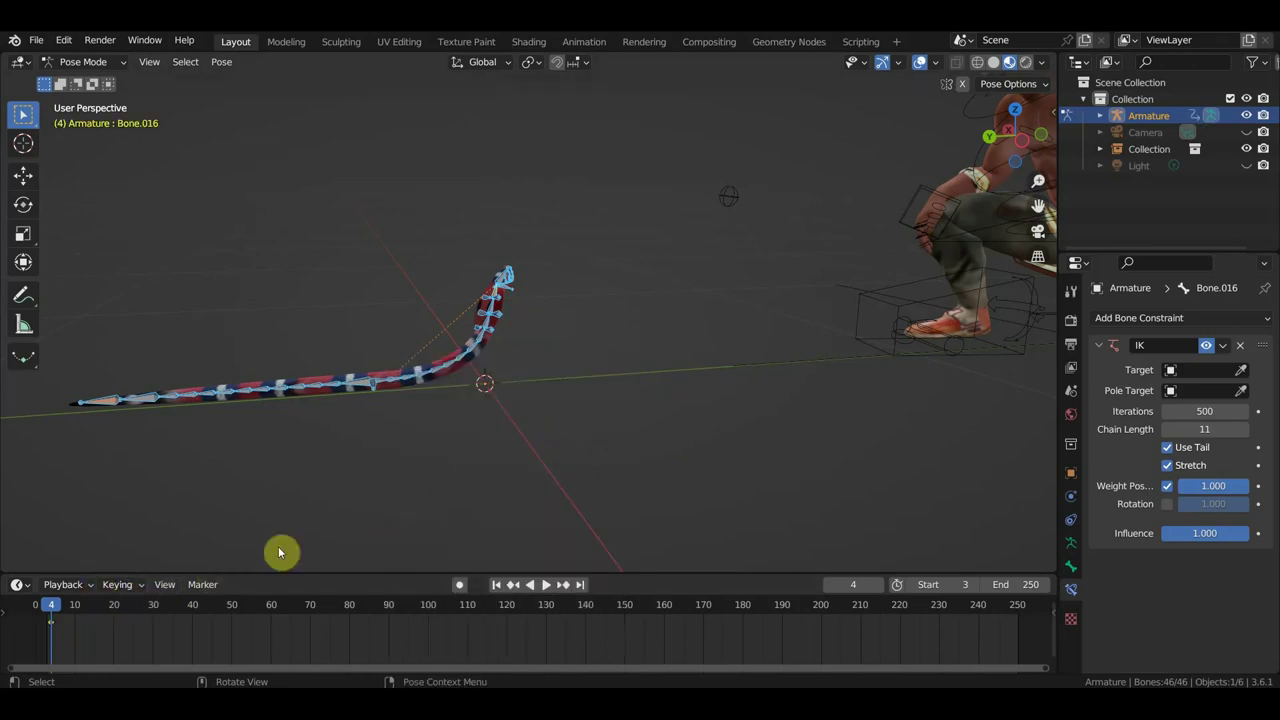
# - Switch the keying set to Location, Rotation & Scale, re-keyframe all bones, and play the animation
pyautogui.click(123, 590)
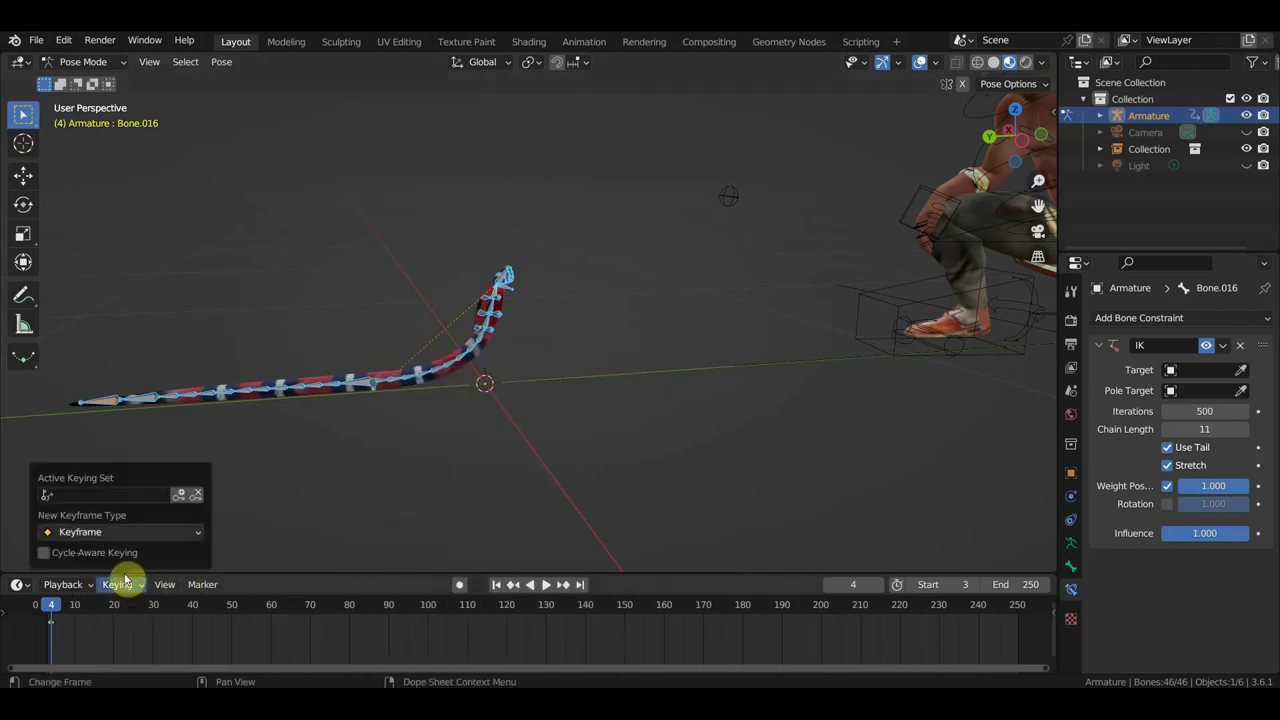
pyautogui.click(143, 496)
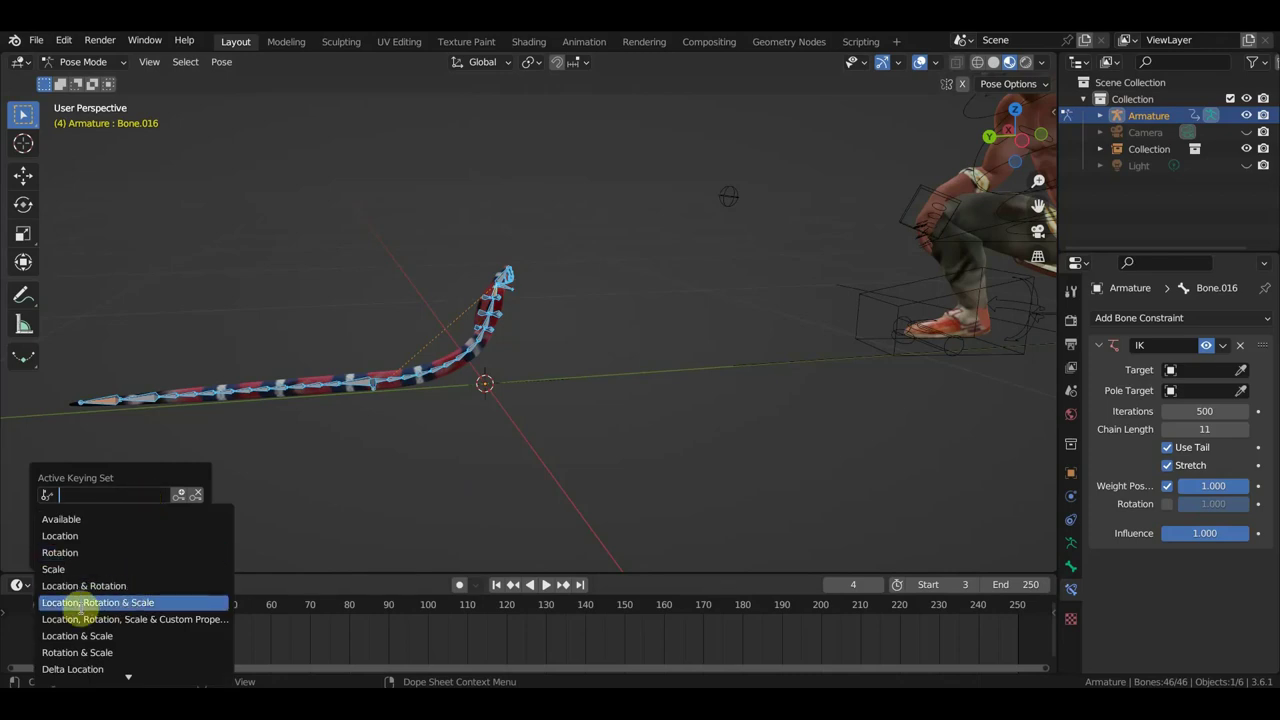
pyautogui.click(125, 603)
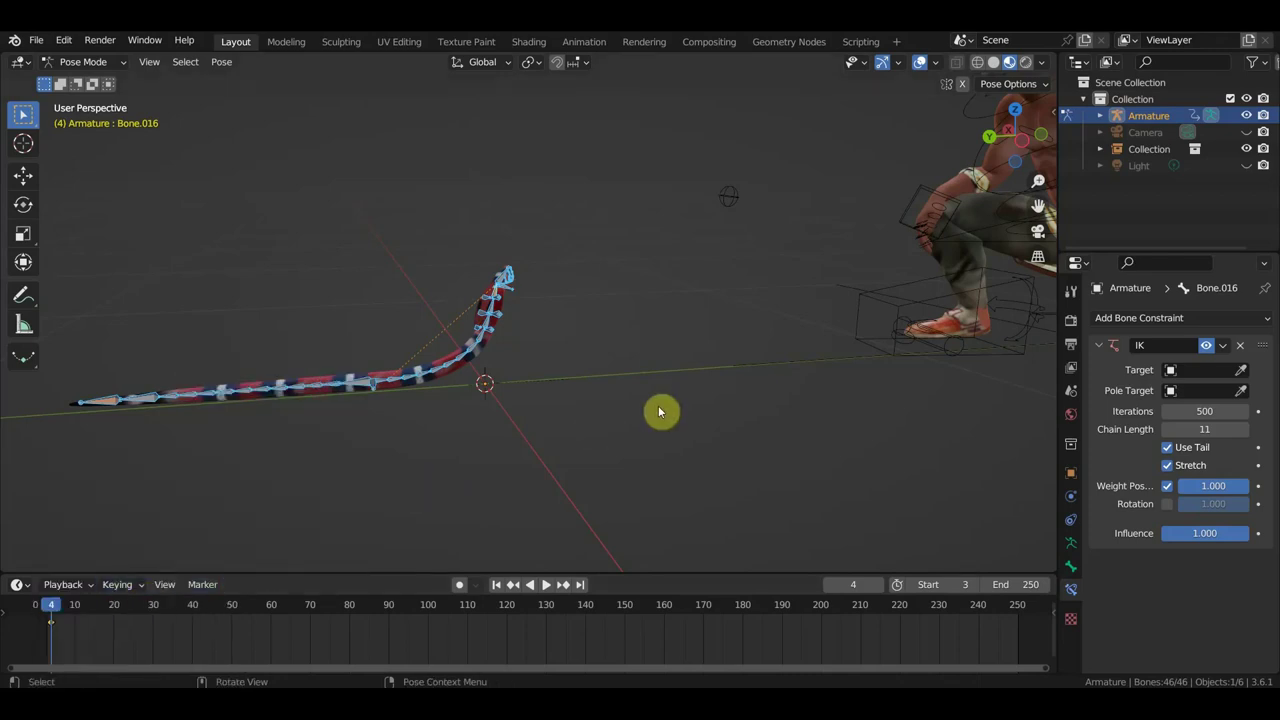
pyautogui.press('i')
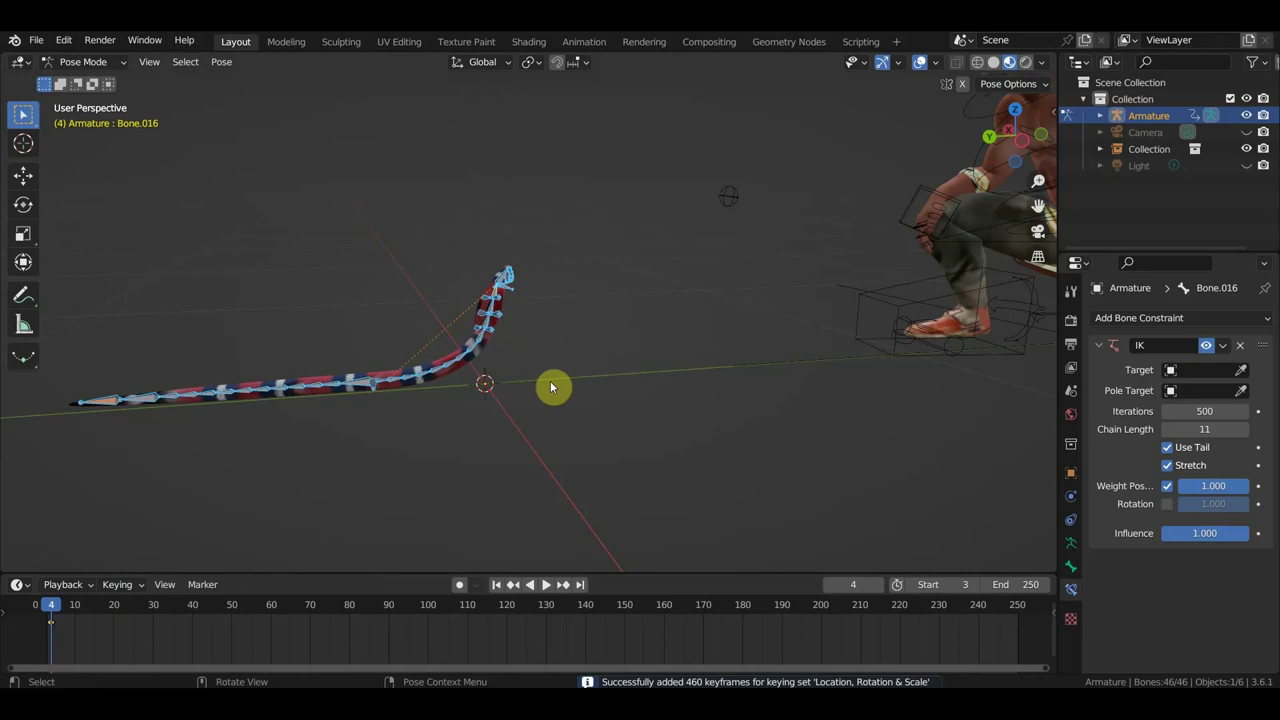
pyautogui.press('space')
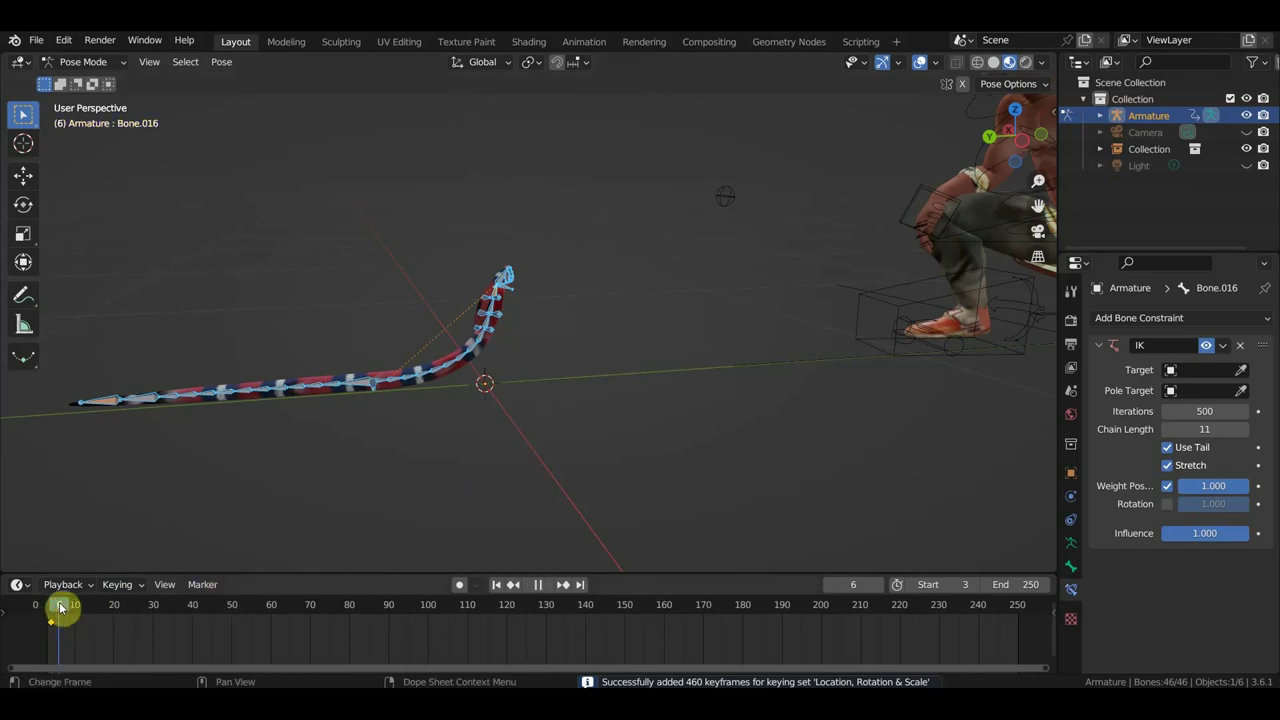
pyautogui.moveTo(474, 469)
pyautogui.mouseDown(button='middle')
pyautogui.moveTo(530, 483)
pyautogui.moveTo(651, 449)
pyautogui.mouseUp(button='middle')
# - Move head bone Bone.016 twice to raise the snake's head higher
pyautogui.moveTo(93, 610)
pyautogui.mouseDown()
pyautogui.moveTo(51, 606)
pyautogui.moveTo(97, 621)
pyautogui.mouseUp()
pyautogui.press('space')
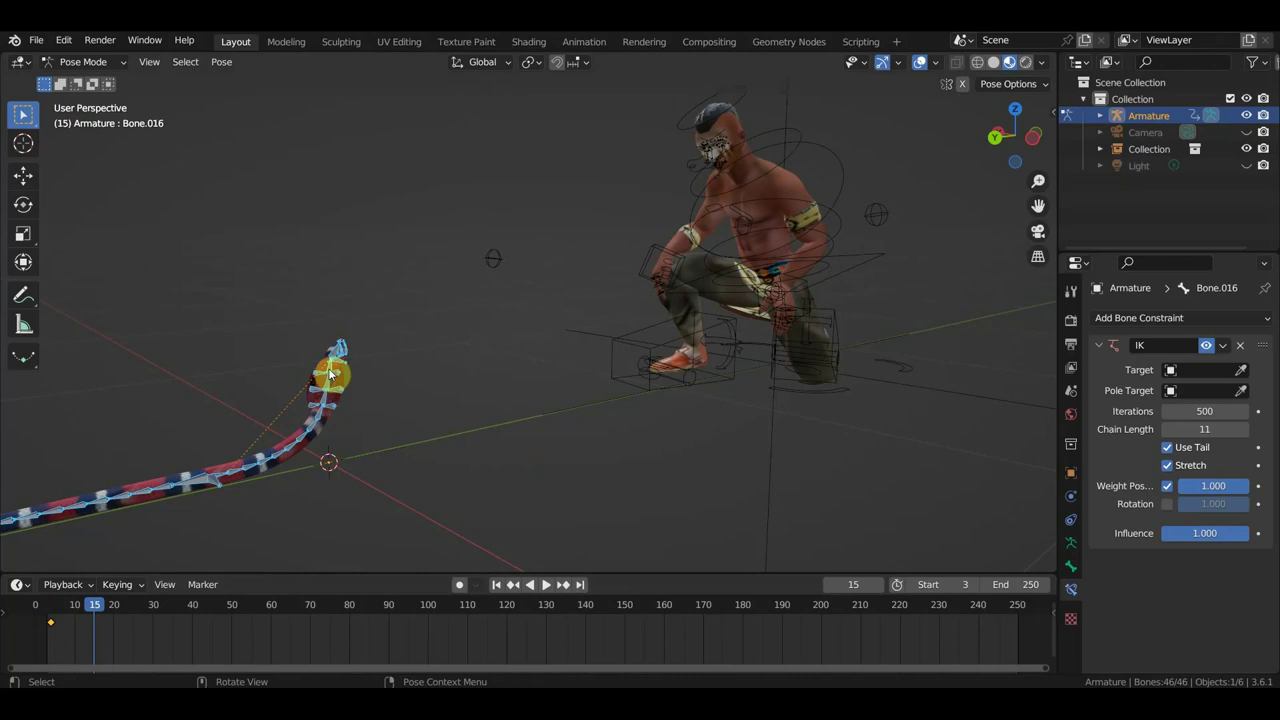
pyautogui.moveTo(332, 372)
pyautogui.mouseDown(button='middle')
pyautogui.moveTo(148, 390)
pyautogui.moveTo(511, 389)
pyautogui.moveTo(451, 403)
pyautogui.moveTo(631, 366)
pyautogui.moveTo(535, 381)
pyautogui.mouseUp(button='middle')
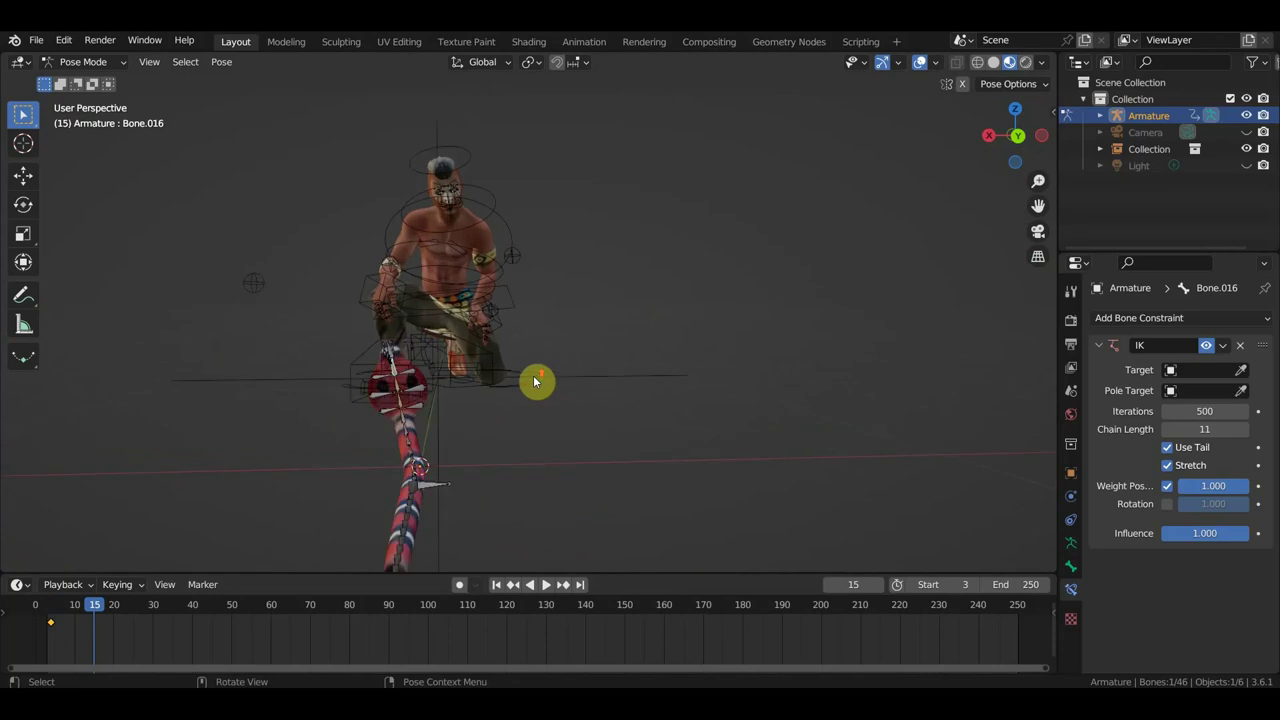
pyautogui.press('g')
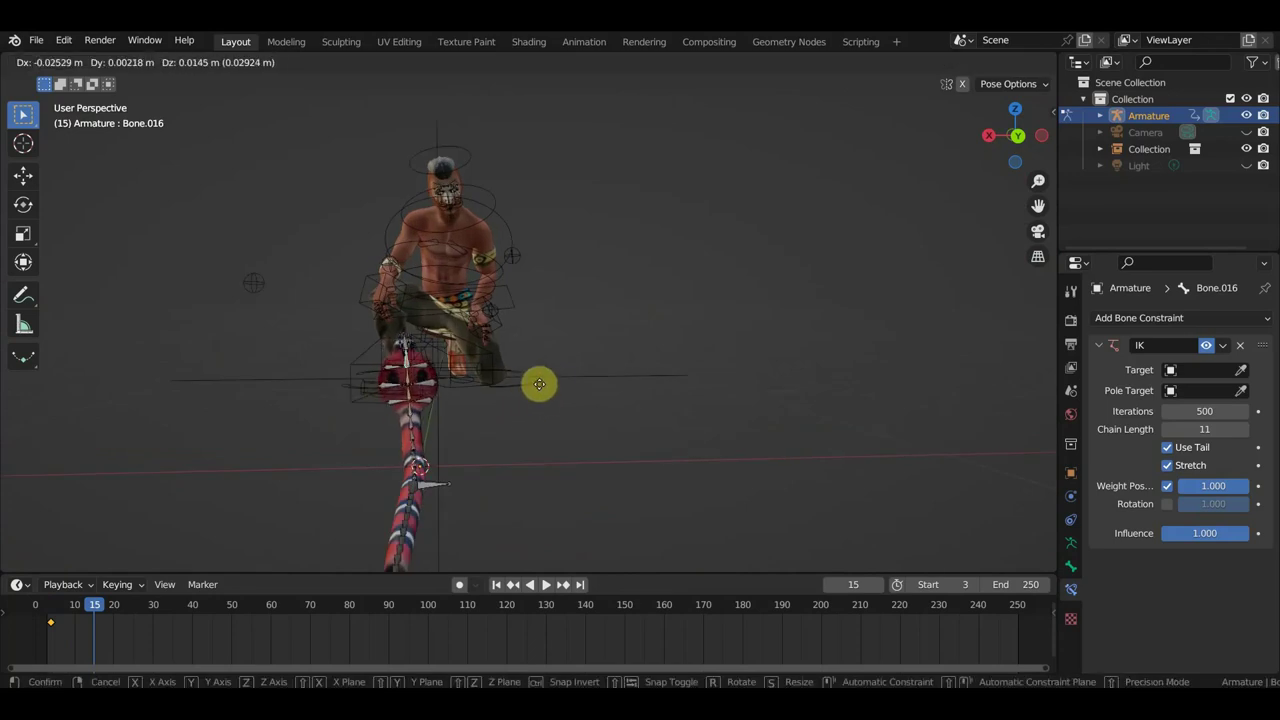
pyautogui.click(610, 369)
pyautogui.moveTo(610, 369)
pyautogui.mouseDown(button='middle')
pyautogui.moveTo(537, 383)
pyautogui.moveTo(470, 368)
pyautogui.mouseUp(button='middle')
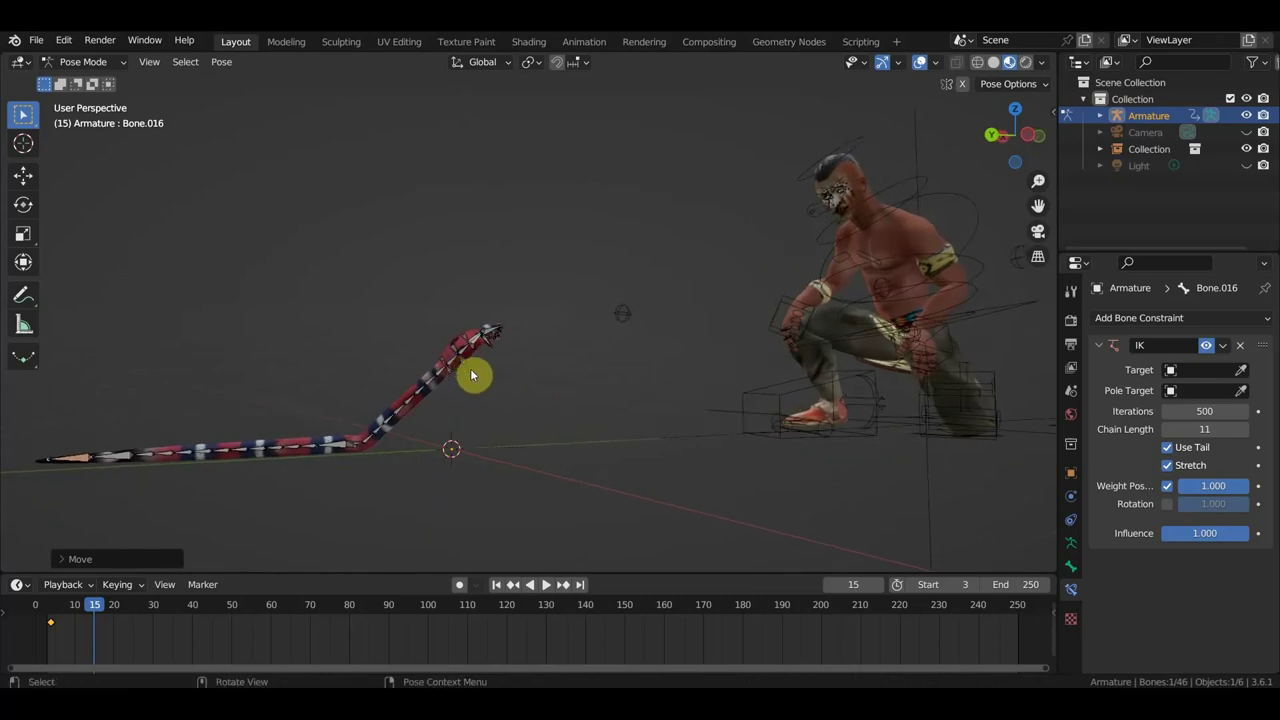
pyautogui.press('g')
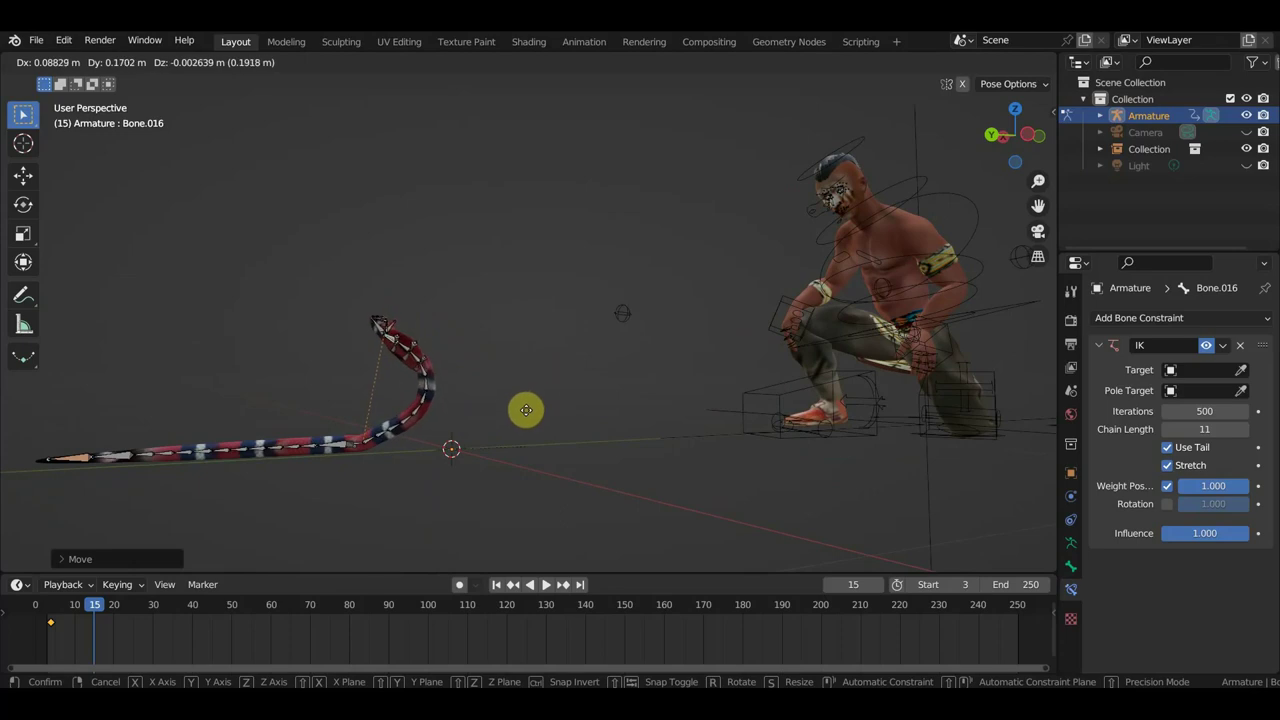
pyautogui.click(522, 410)
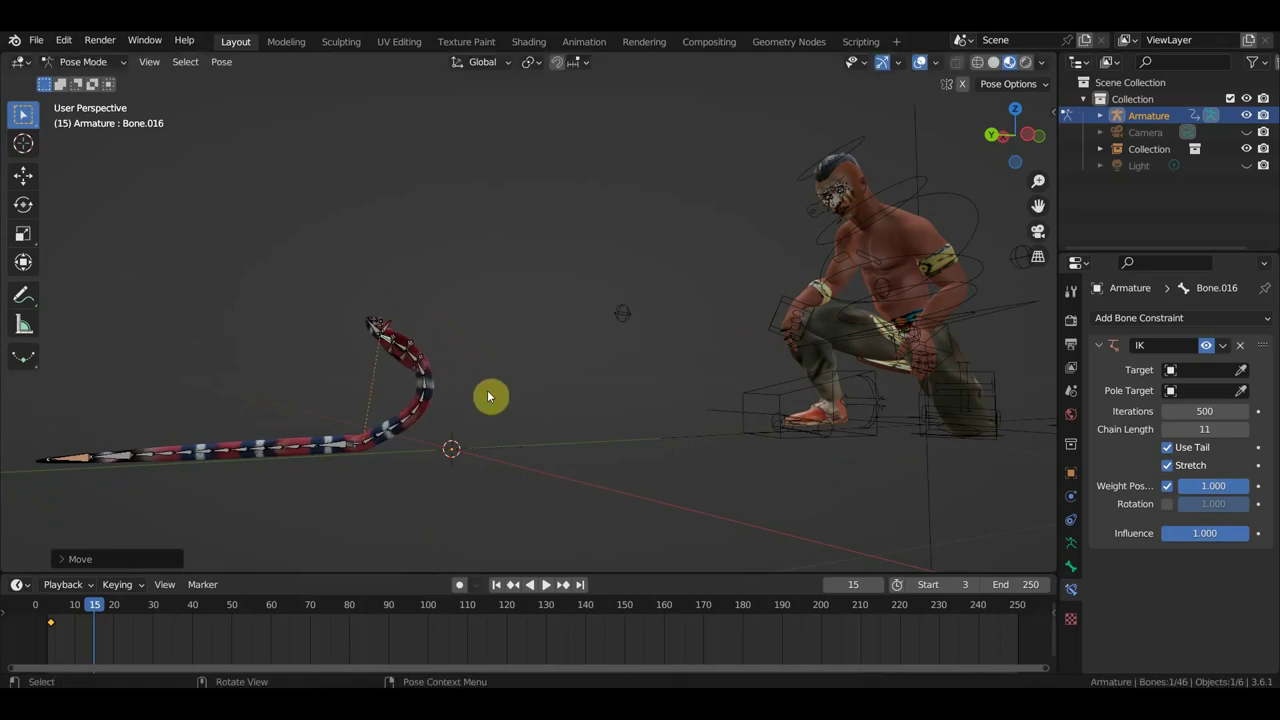
# - Rotate several neck bones to bend the neck into an S-curve
pyautogui.click(415, 362)
pyautogui.moveTo(415, 362); pyautogui.dragTo(452, 390, button='middle')
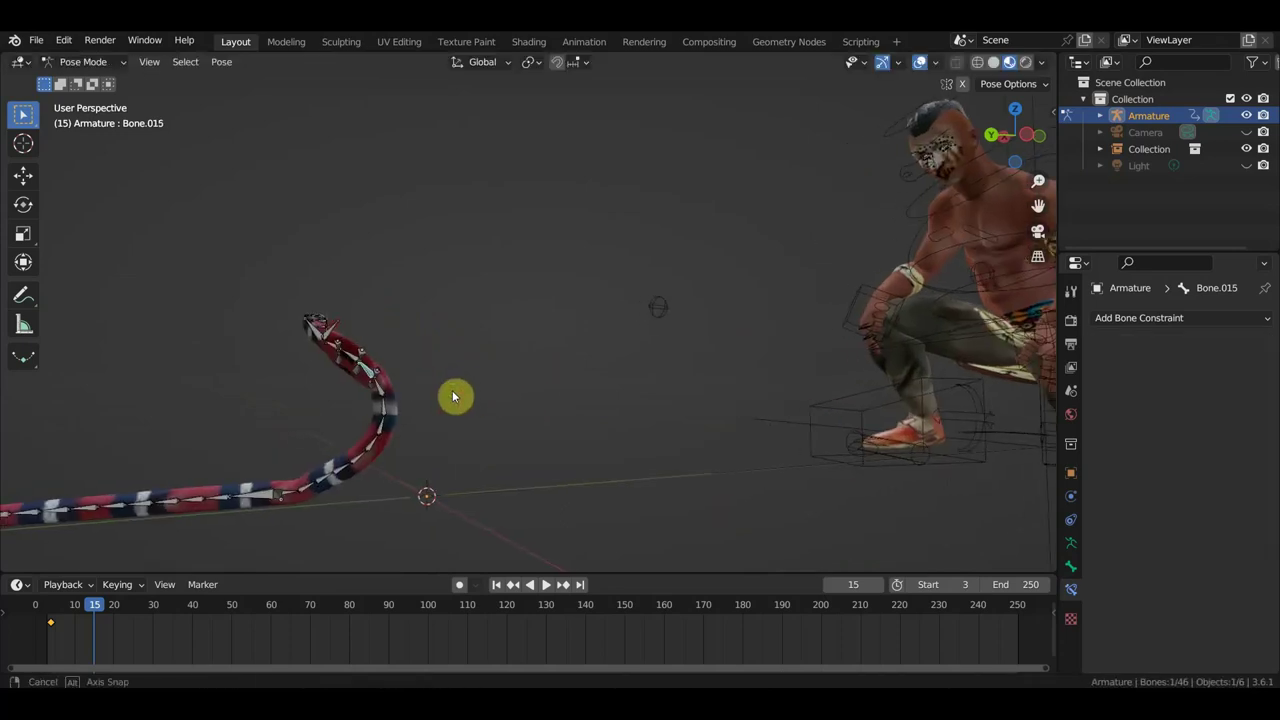
pyautogui.press('r')
pyautogui.click(472, 446)
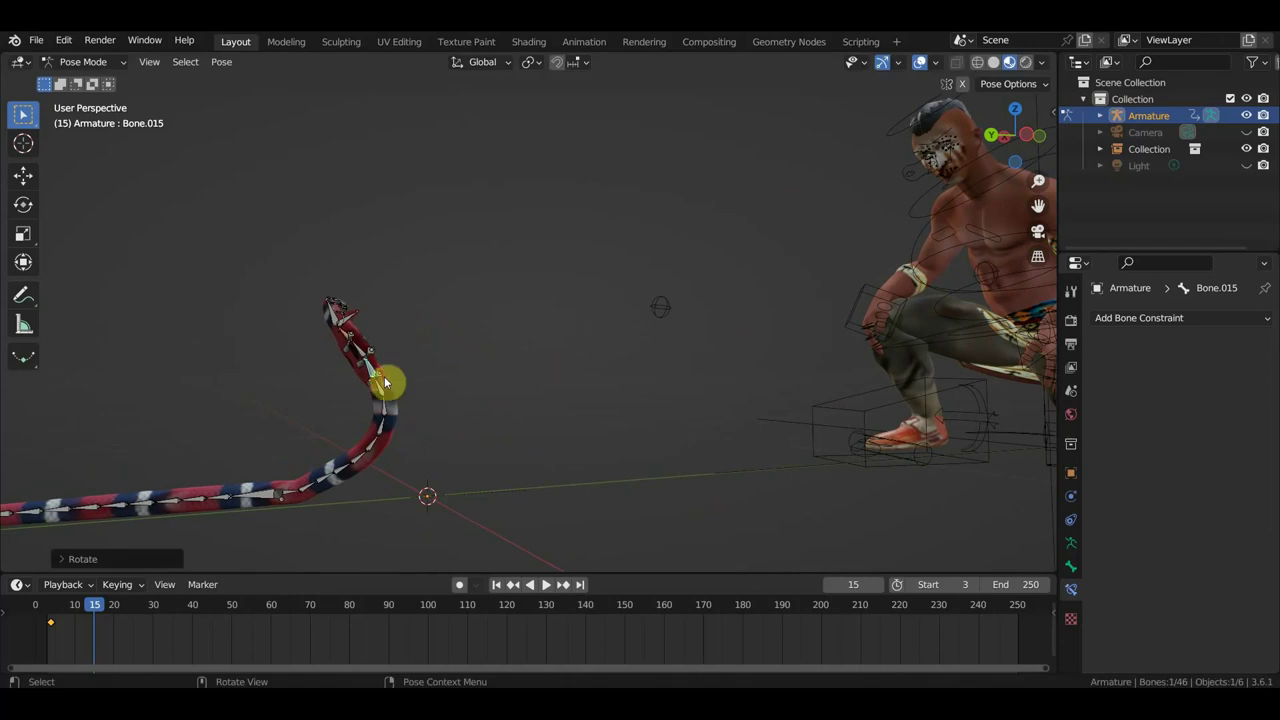
pyautogui.click(363, 354)
pyautogui.press('r')
pyautogui.click(447, 446)
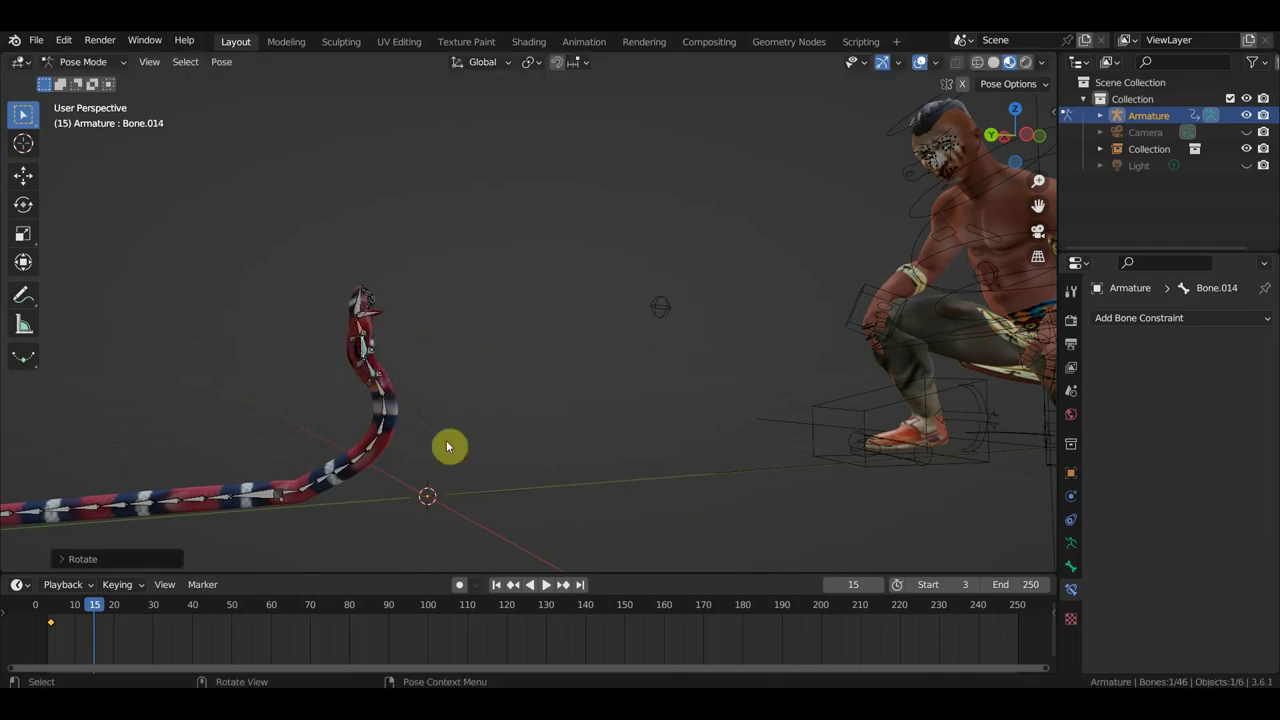
pyautogui.press('r')
pyautogui.click(435, 414)
pyautogui.click(376, 370)
pyautogui.press('r')
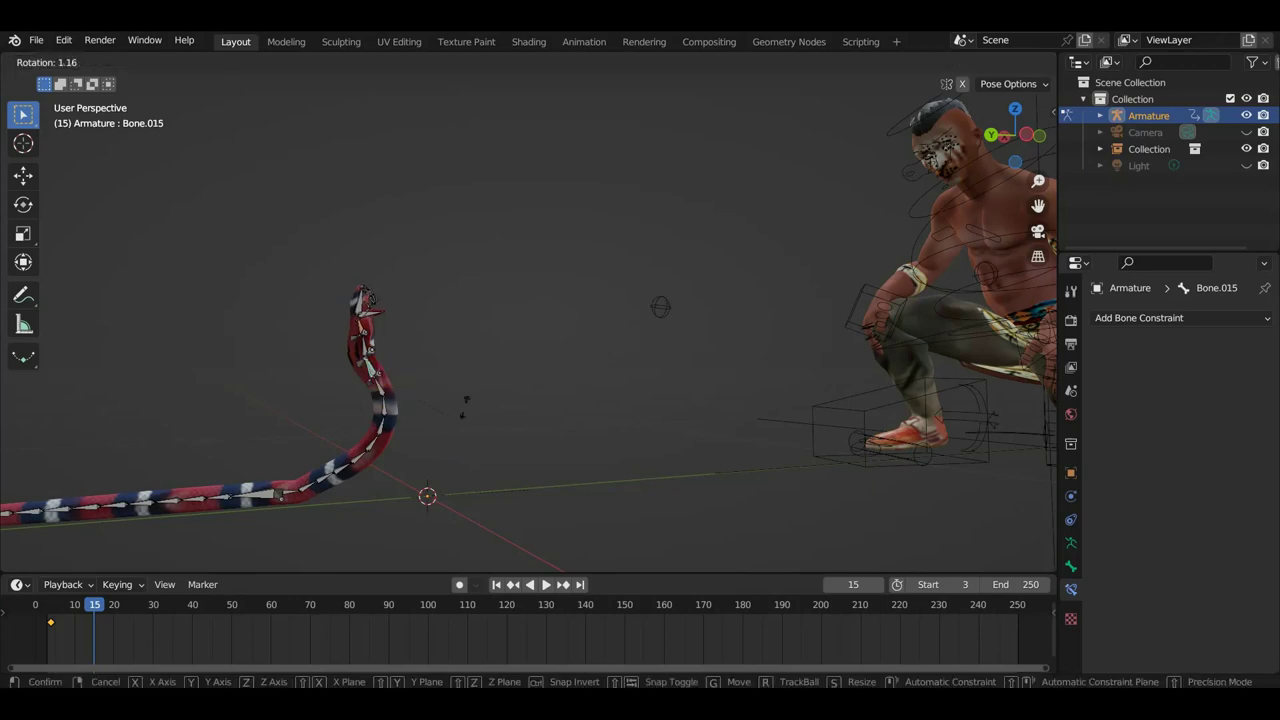
pyautogui.click(433, 431)
# - Tilt the head bone forward, then keyframe all bones' location, rotation and scale at frame 15
pyautogui.click(409, 356)
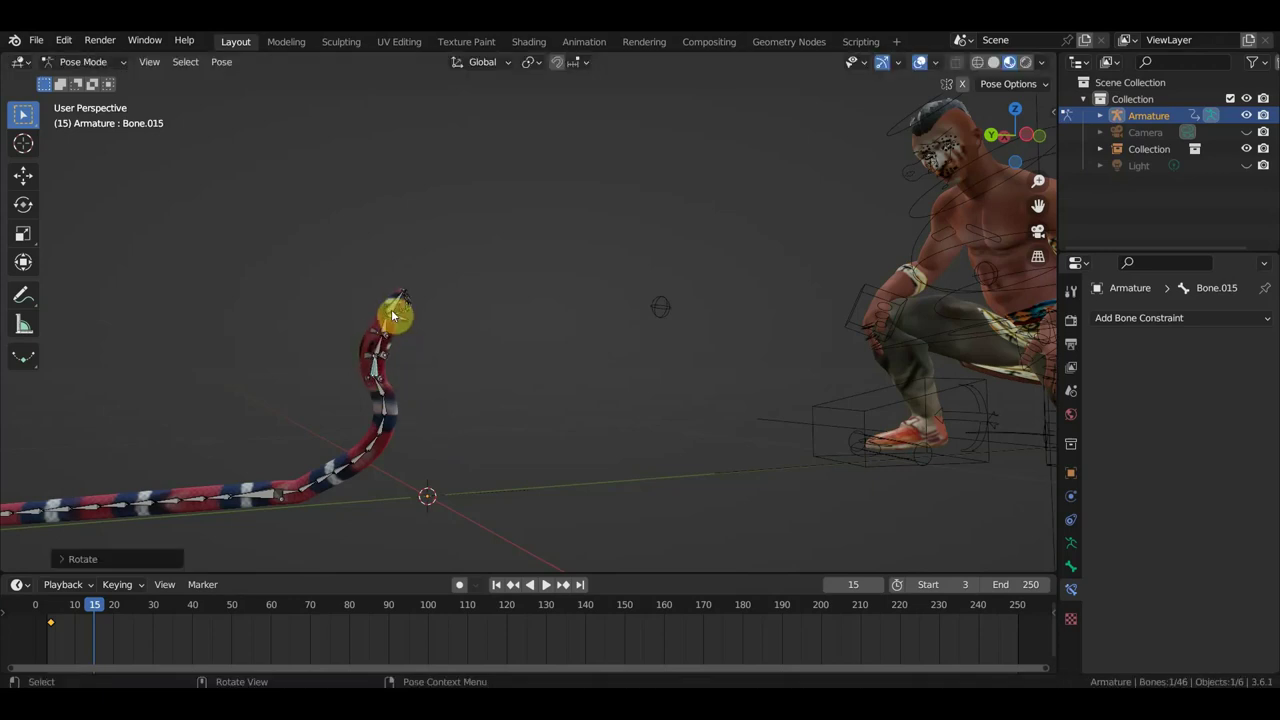
pyautogui.click(392, 312)
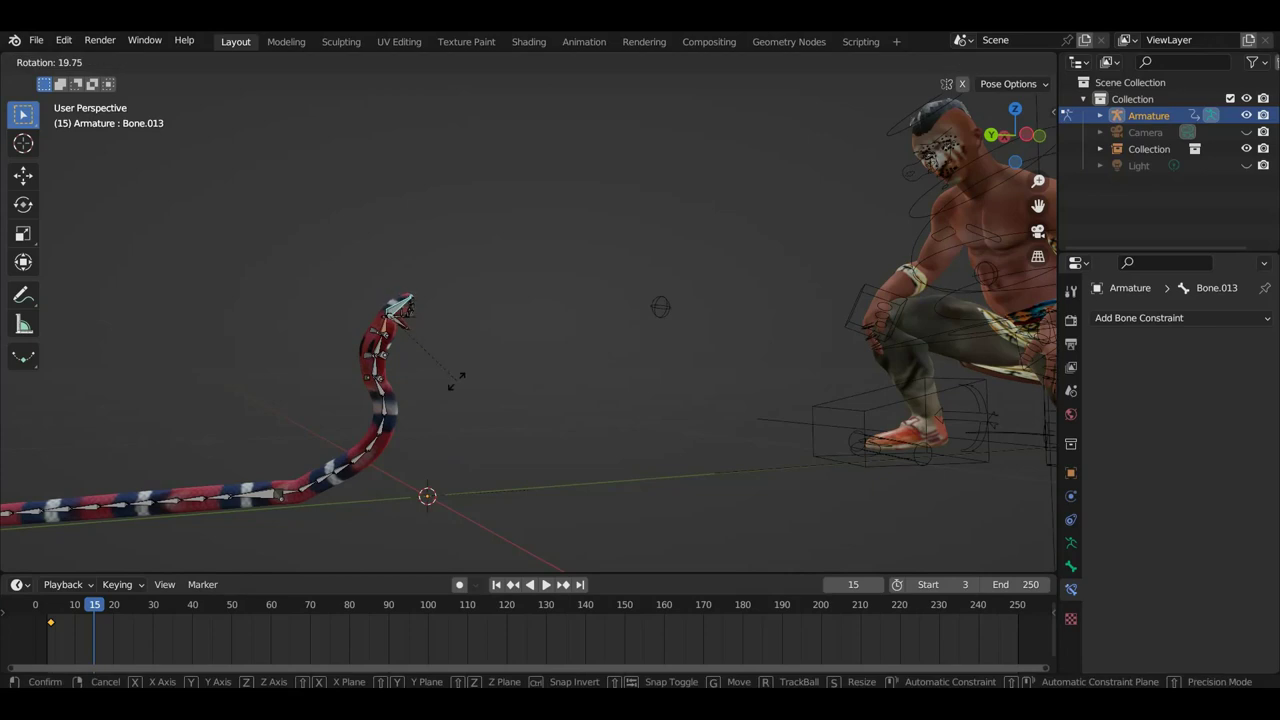
pyautogui.click(386, 331)
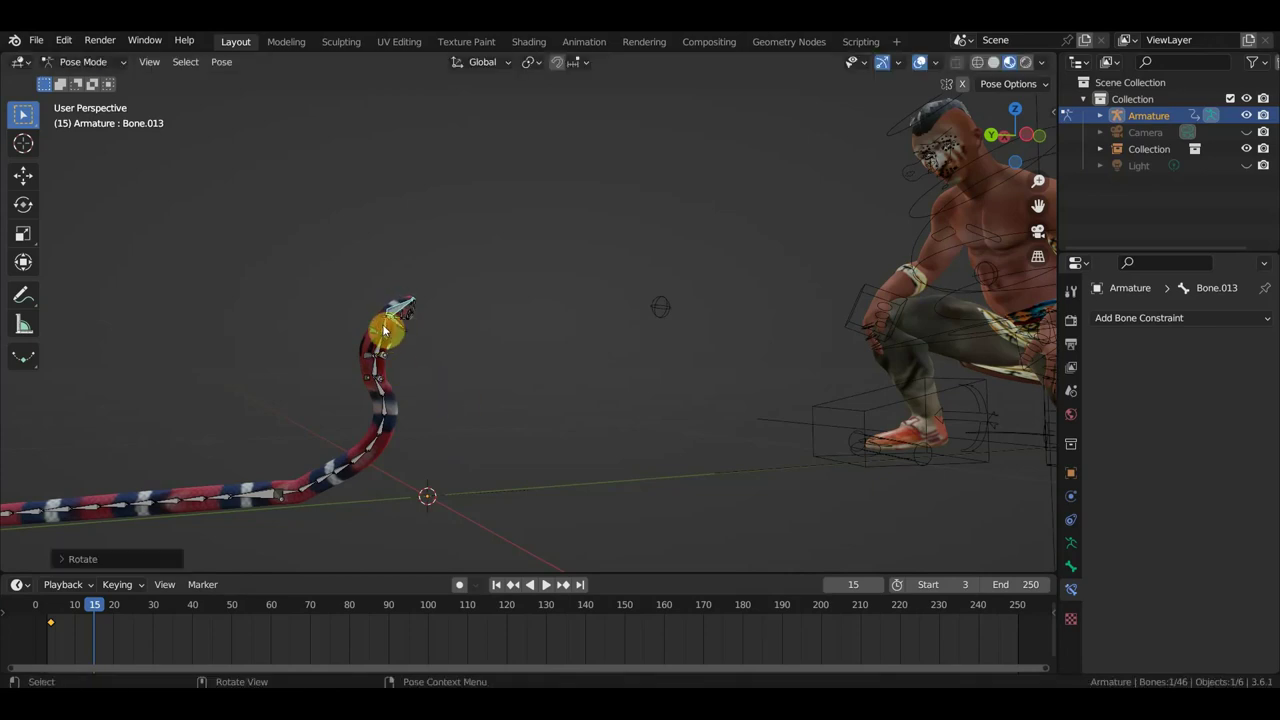
pyautogui.press('r')
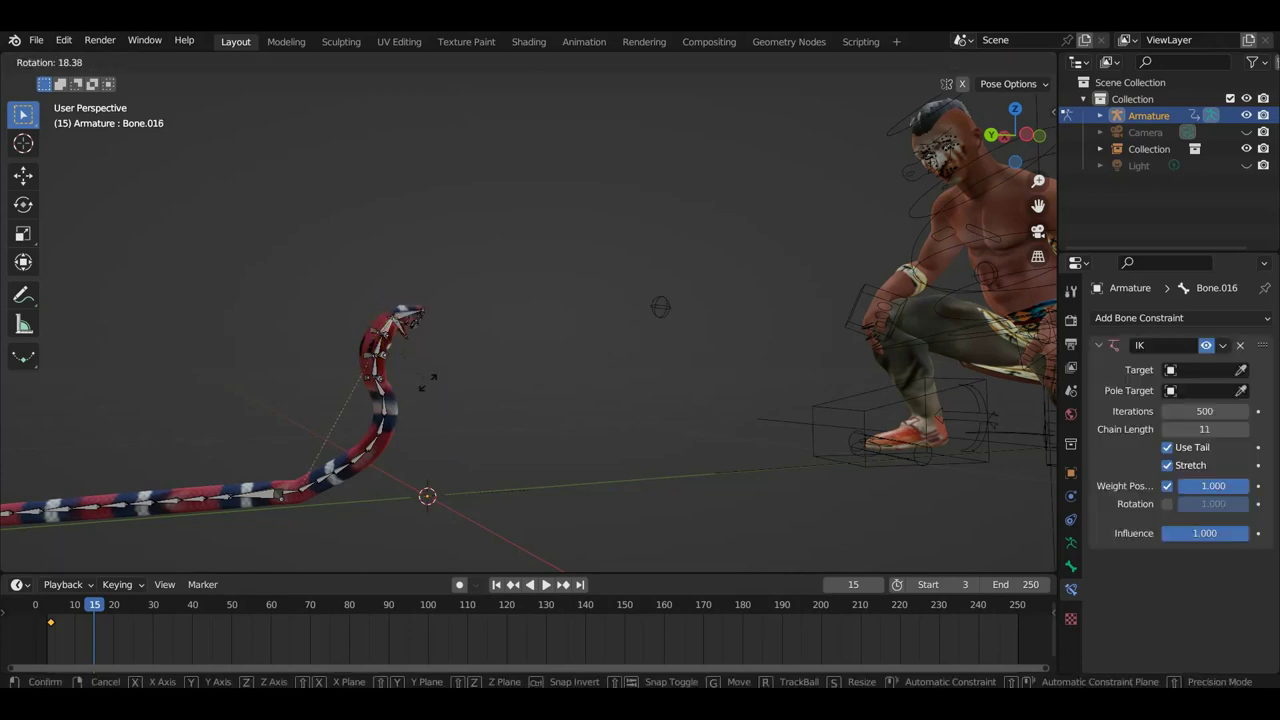
pyautogui.click(428, 387)
pyautogui.press('a')
pyautogui.press('i')
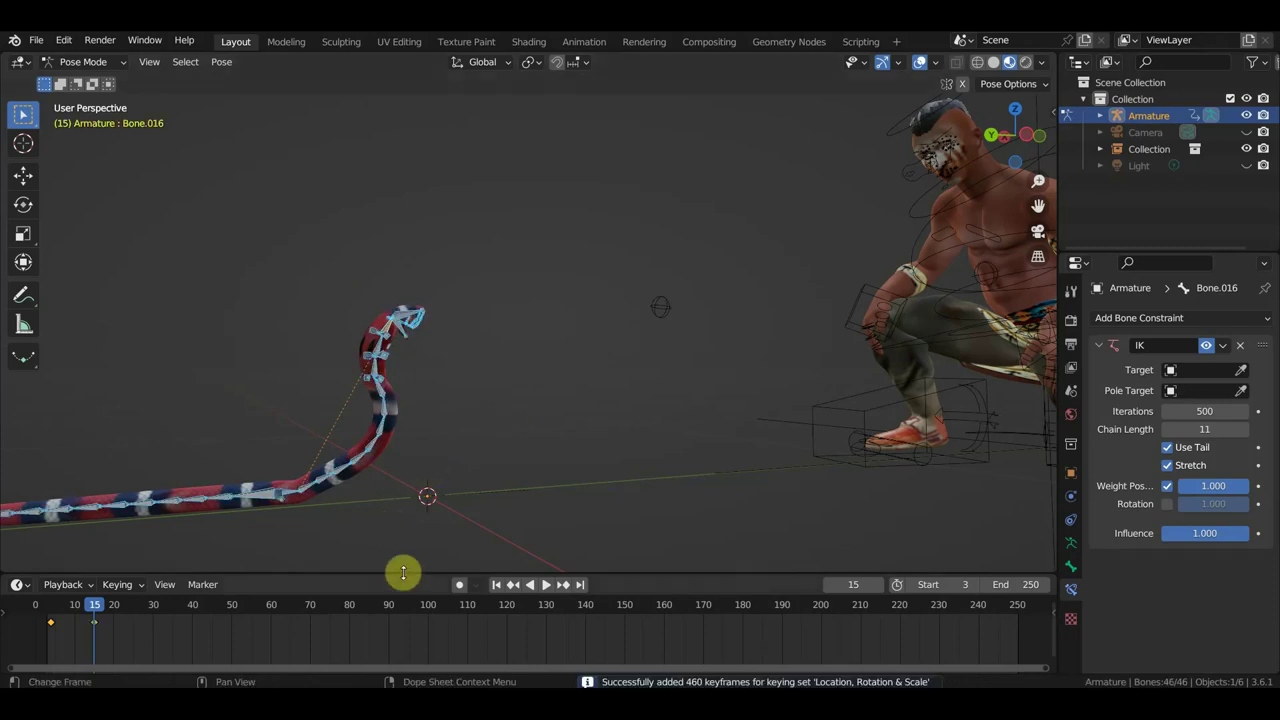
pyautogui.moveTo(95, 610)
pyautogui.mouseDown()
pyautogui.moveTo(72, 610)
pyautogui.moveTo(95, 609)
pyautogui.mouseUp()
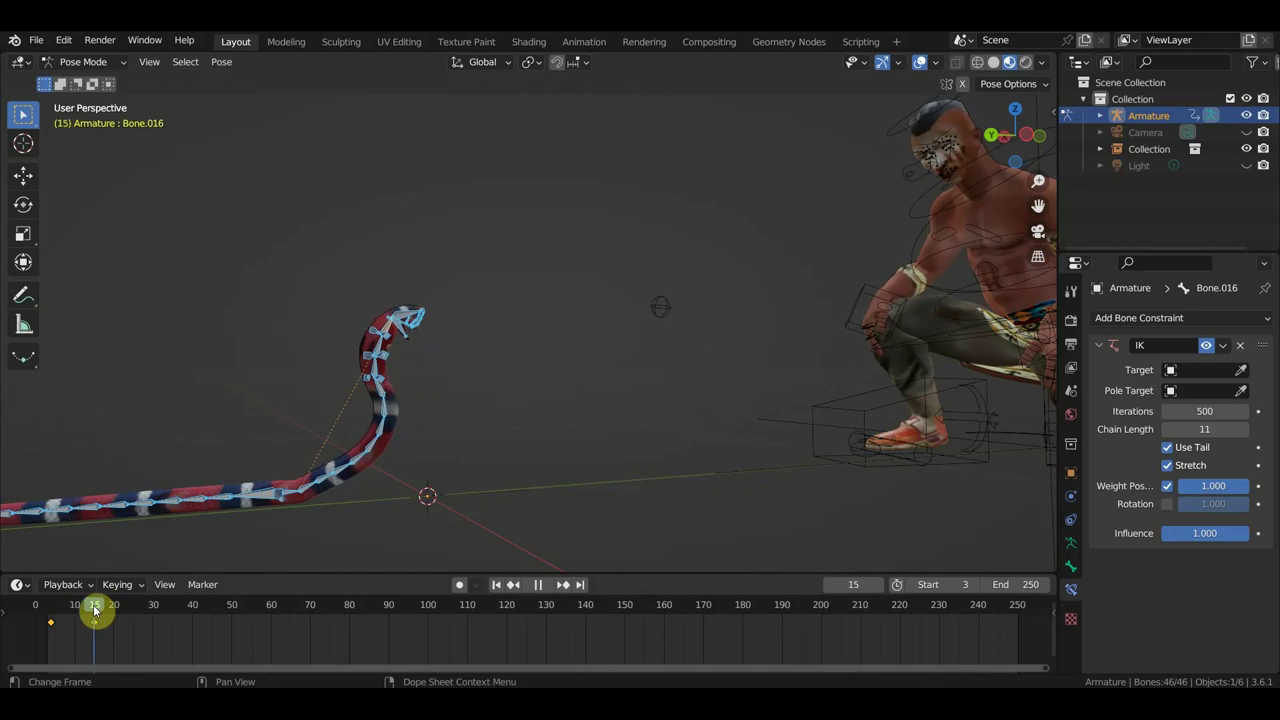
# - At frame 15, rotate and move tail bone Bone.007 in top view to swing the tail sideways
pyautogui.moveTo(237, 523)
pyautogui.mouseDown(button='middle')
pyautogui.moveTo(429, 500)
pyautogui.moveTo(363, 514)
pyautogui.moveTo(366, 497)
pyautogui.moveTo(589, 514)
pyautogui.moveTo(486, 500)
pyautogui.mouseUp(button='middle')
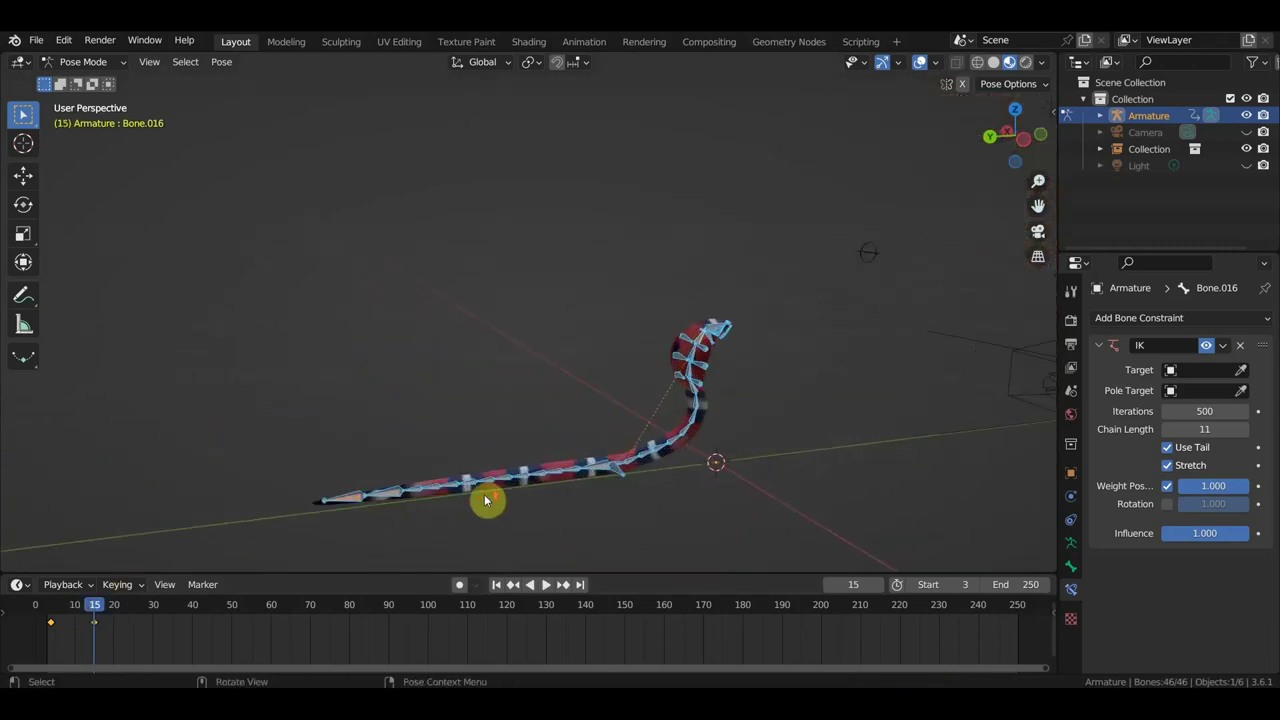
pyautogui.click(350, 503)
pyautogui.moveTo(387, 513); pyautogui.dragTo(360, 568, button='middle')
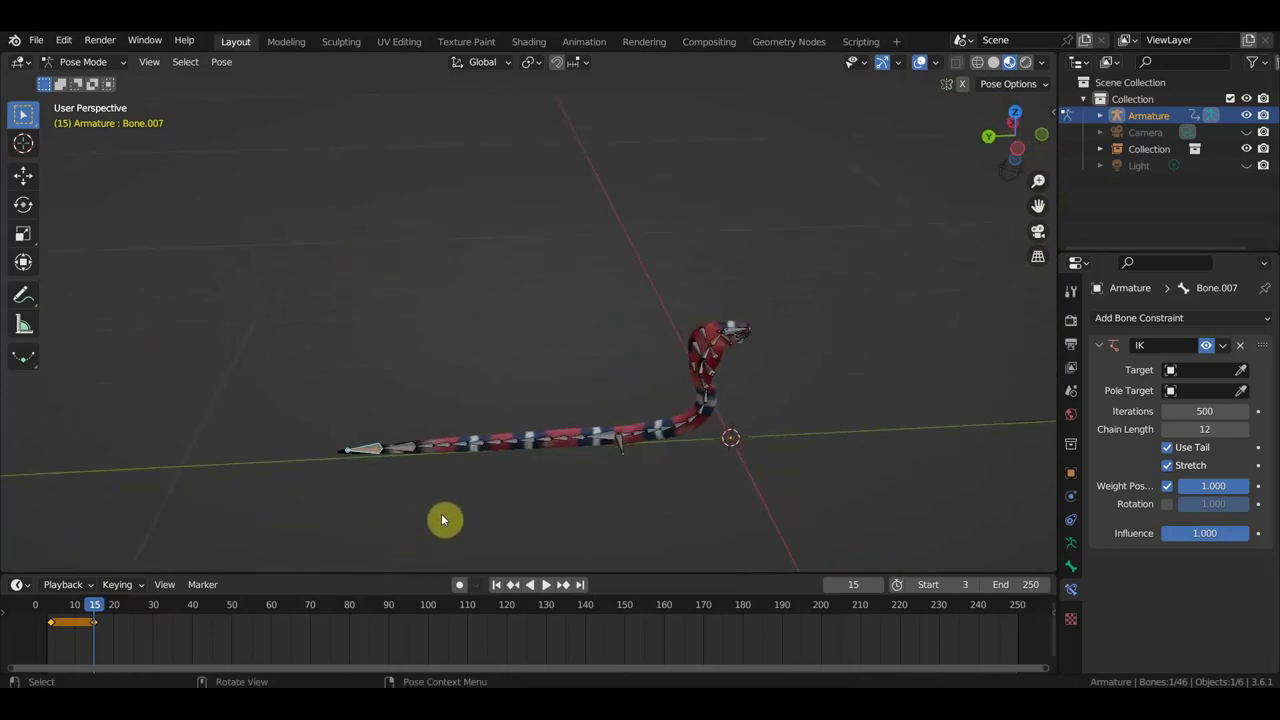
pyautogui.press('KP_7')
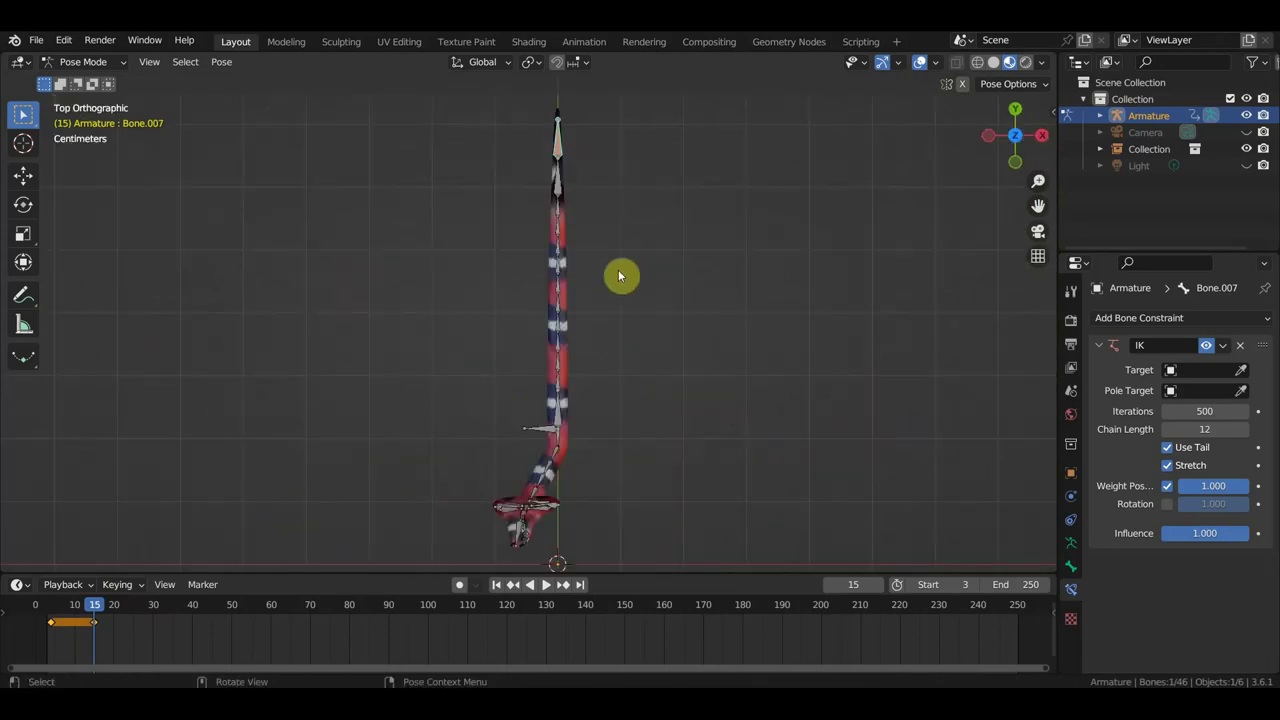
pyautogui.press('r')
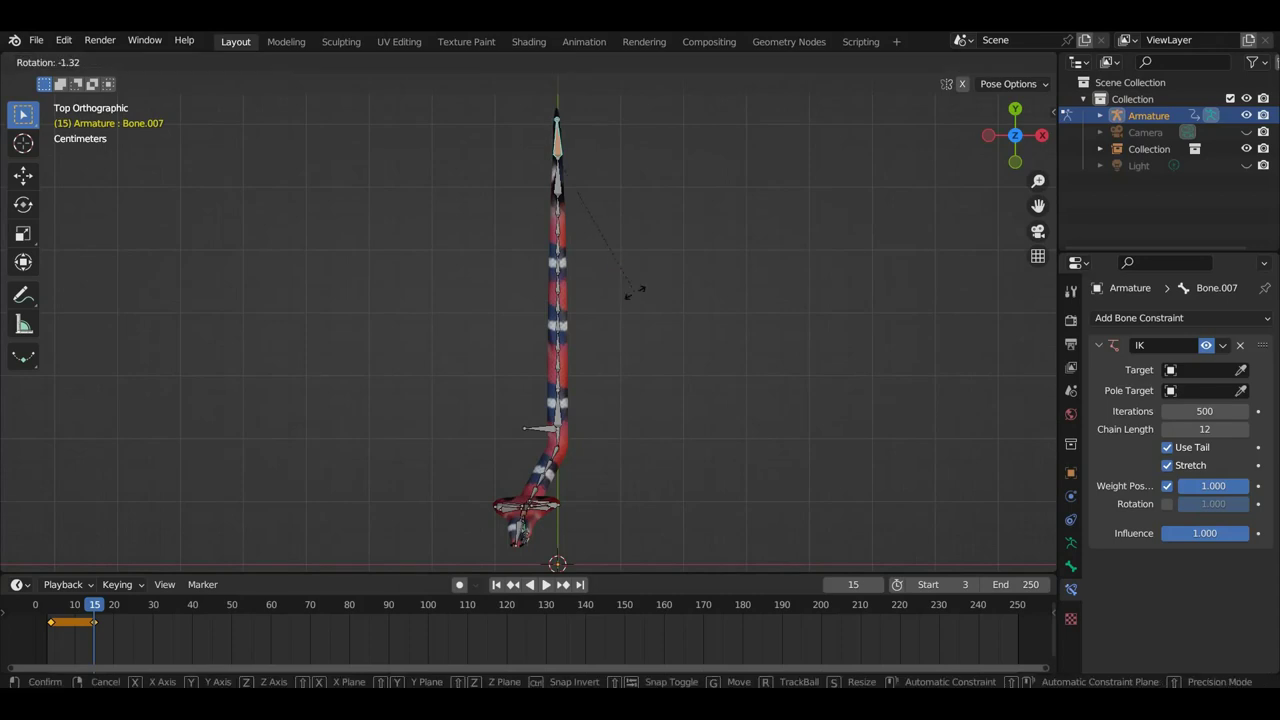
pyautogui.click(636, 290)
pyautogui.press('g')
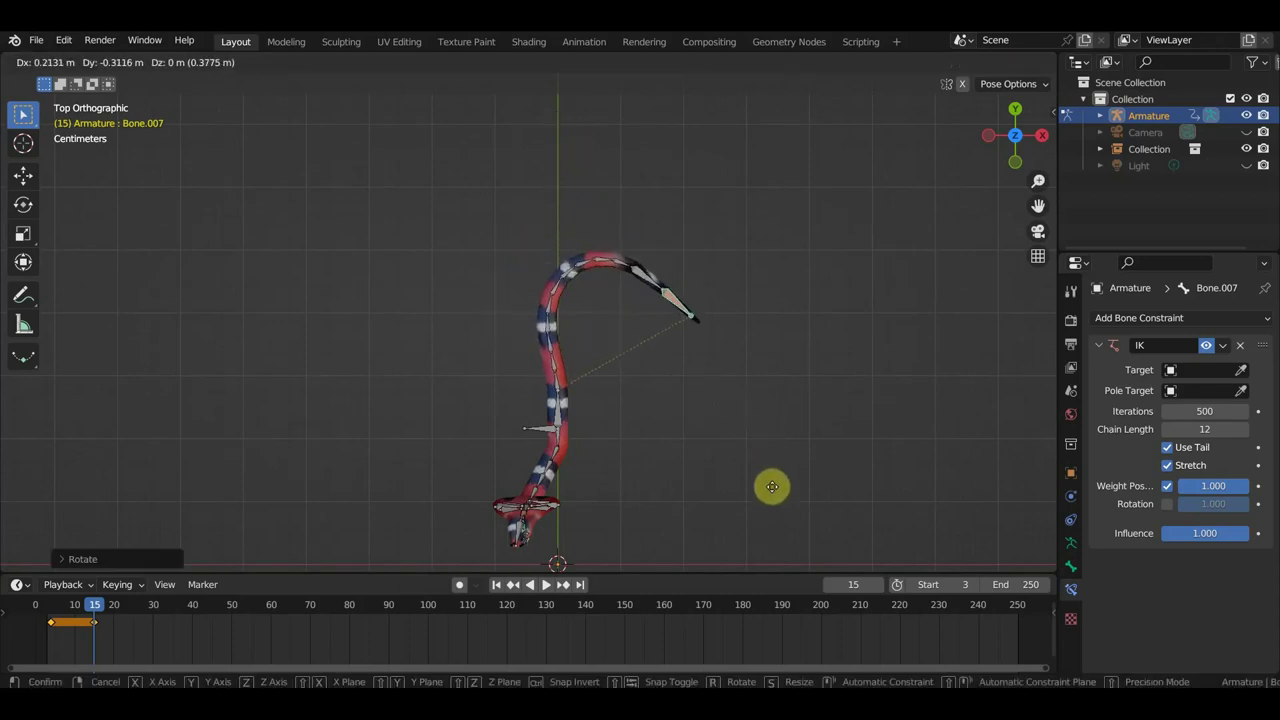
pyautogui.click(791, 461)
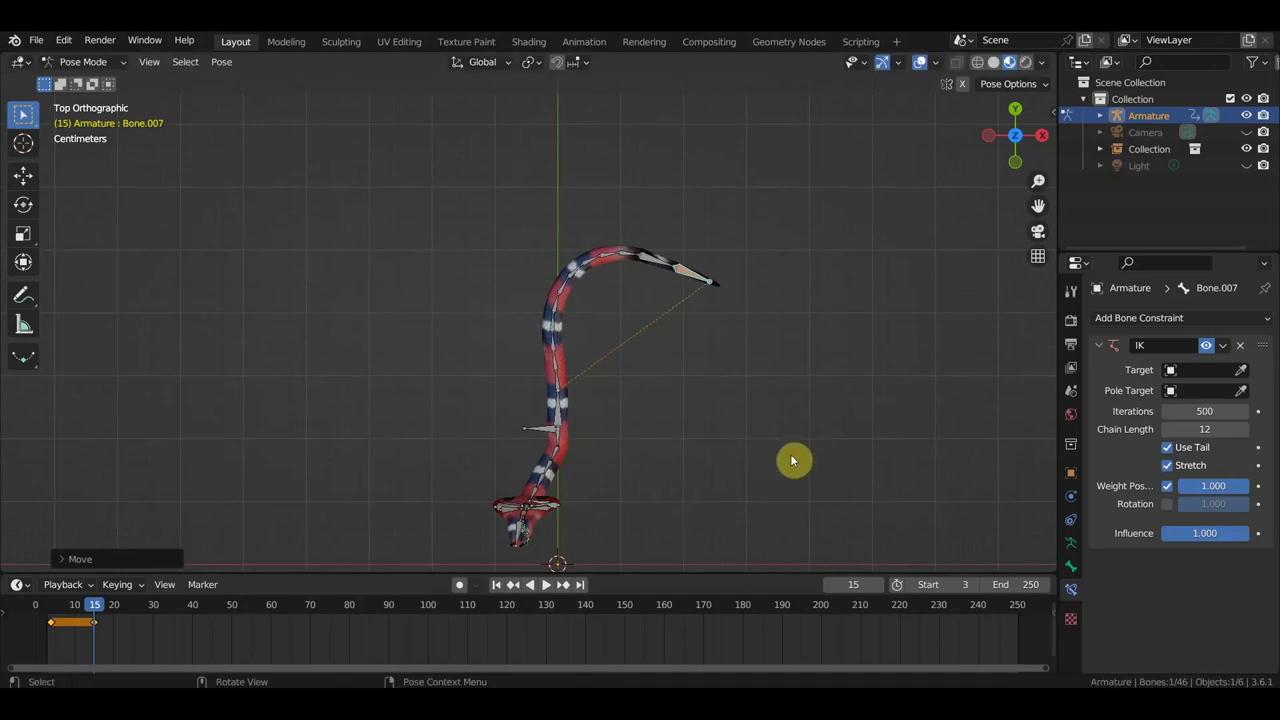
# - Re-keyframe all bones at frame 15 and scrub ahead for the next pose
pyautogui.moveTo(784, 457); pyautogui.dragTo(838, 256, button='middle')
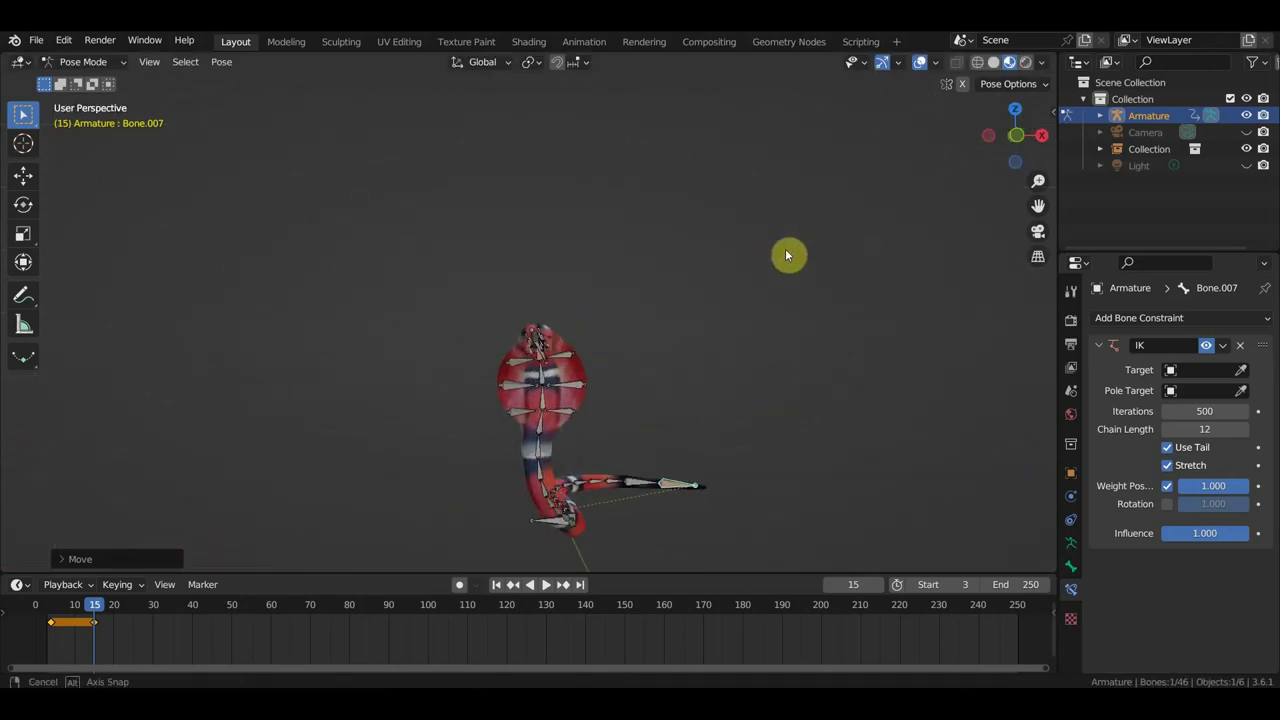
pyautogui.press('a')
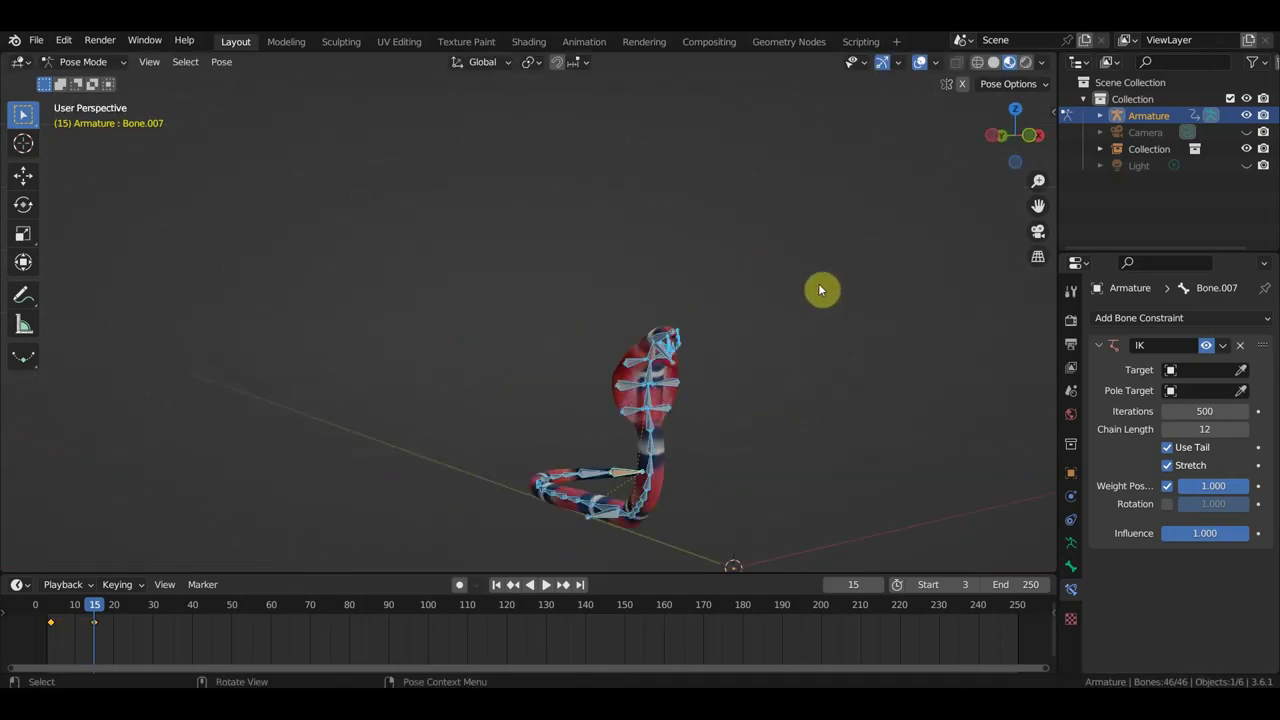
pyautogui.press('i')
pyautogui.moveTo(691, 420); pyautogui.dragTo(852, 412, button='middle')
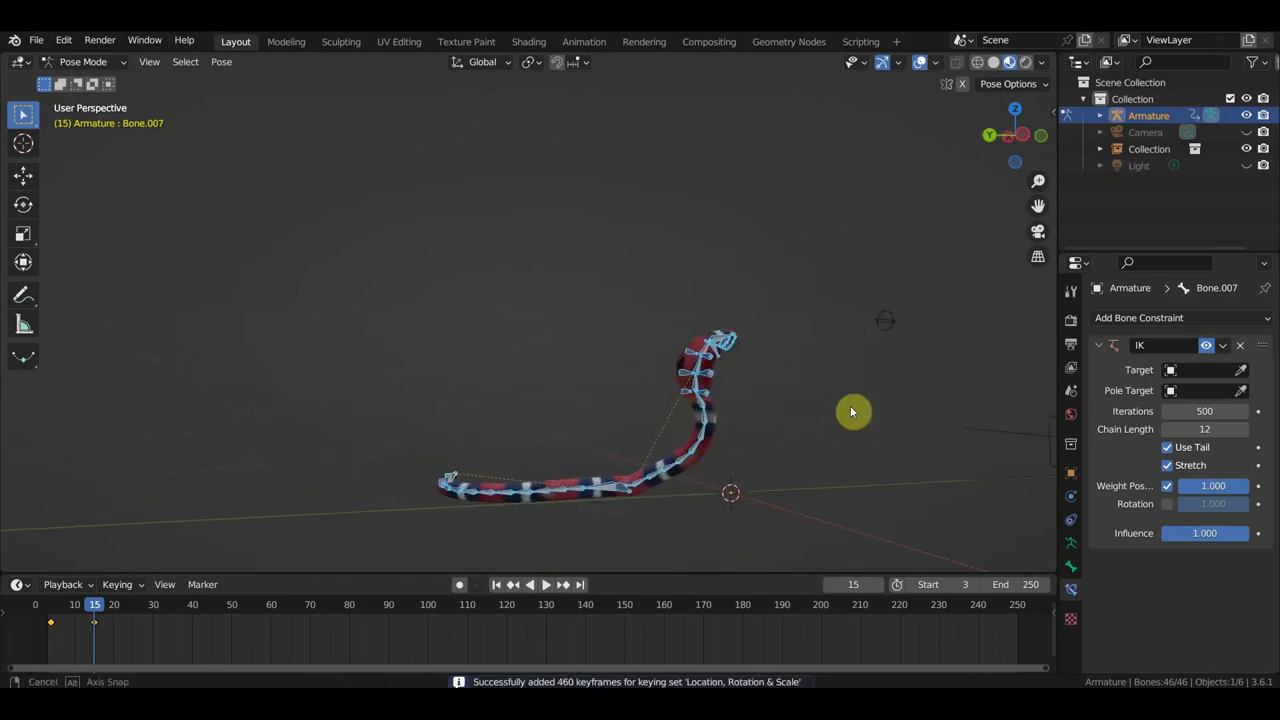
pyautogui.moveTo(91, 606); pyautogui.dragTo(146, 632)
# - Move IK head bone Bone.016 twice to raise the head at frame 29
pyautogui.moveTo(543, 463)
pyautogui.mouseDown(button='middle')
pyautogui.moveTo(660, 460)
pyautogui.moveTo(572, 364)
pyautogui.mouseUp(button='middle')
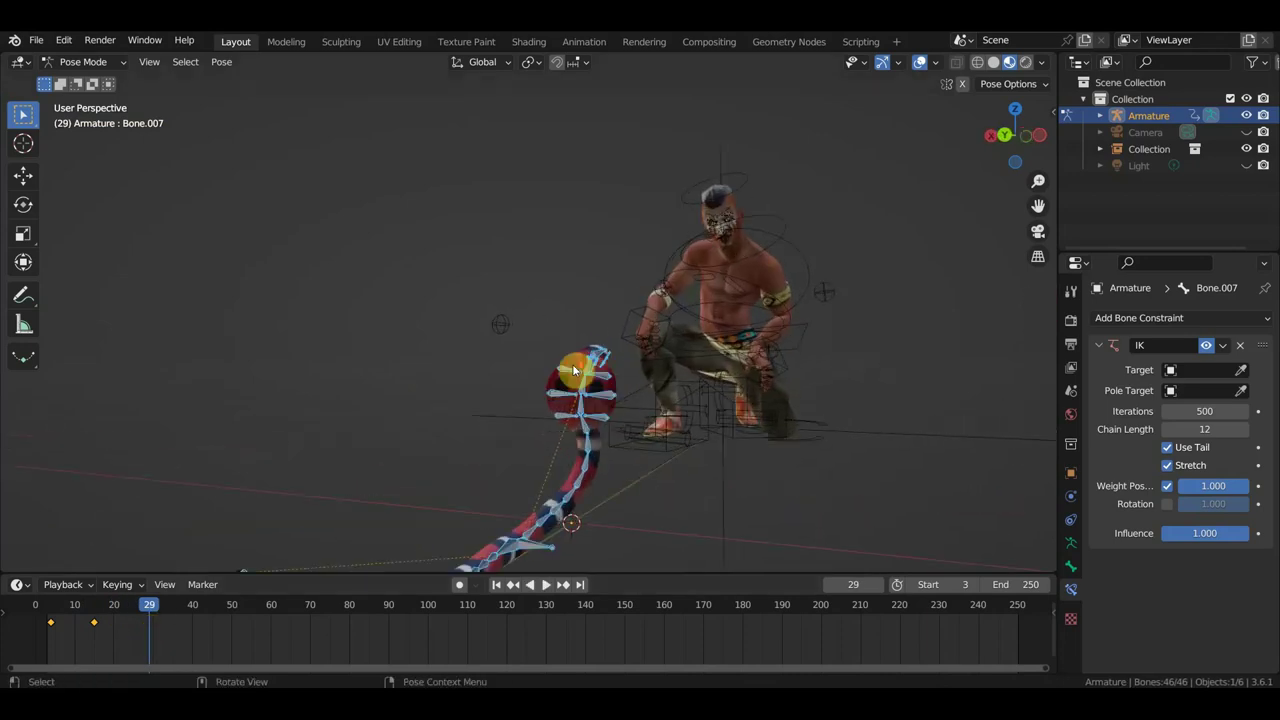
pyautogui.click(588, 369)
pyautogui.moveTo(596, 368)
pyautogui.mouseDown(button='middle')
pyautogui.moveTo(608, 388)
pyautogui.moveTo(727, 423)
pyautogui.mouseUp(button='middle')
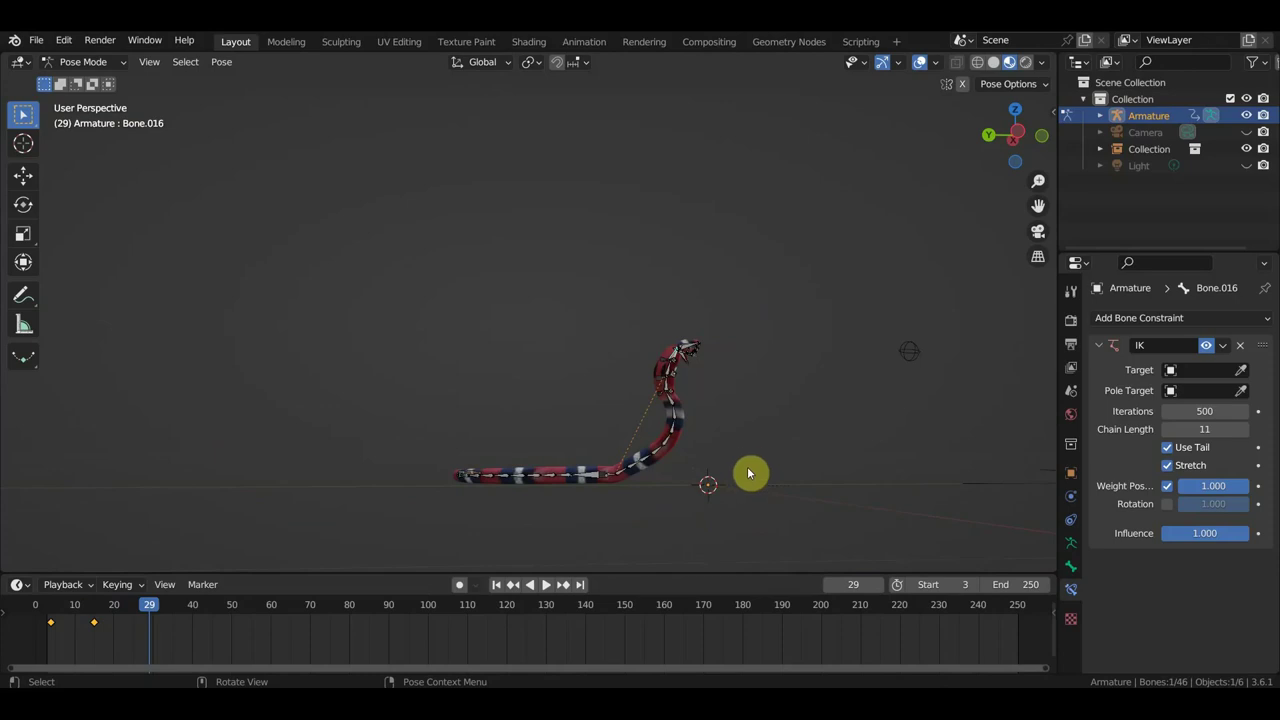
pyautogui.press('g')
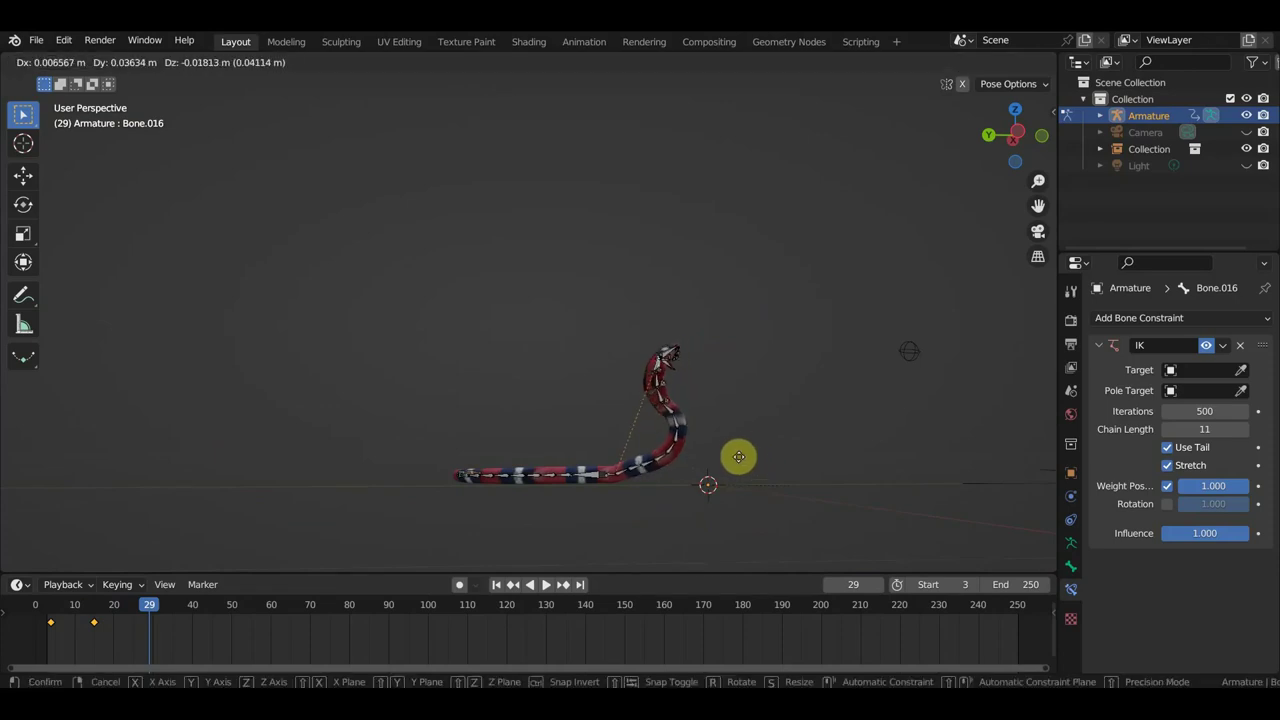
pyautogui.click(740, 481)
pyautogui.moveTo(746, 486)
pyautogui.mouseDown(button='middle')
pyautogui.moveTo(766, 487)
pyautogui.moveTo(543, 503)
pyautogui.mouseUp(button='middle')
pyautogui.press('g')
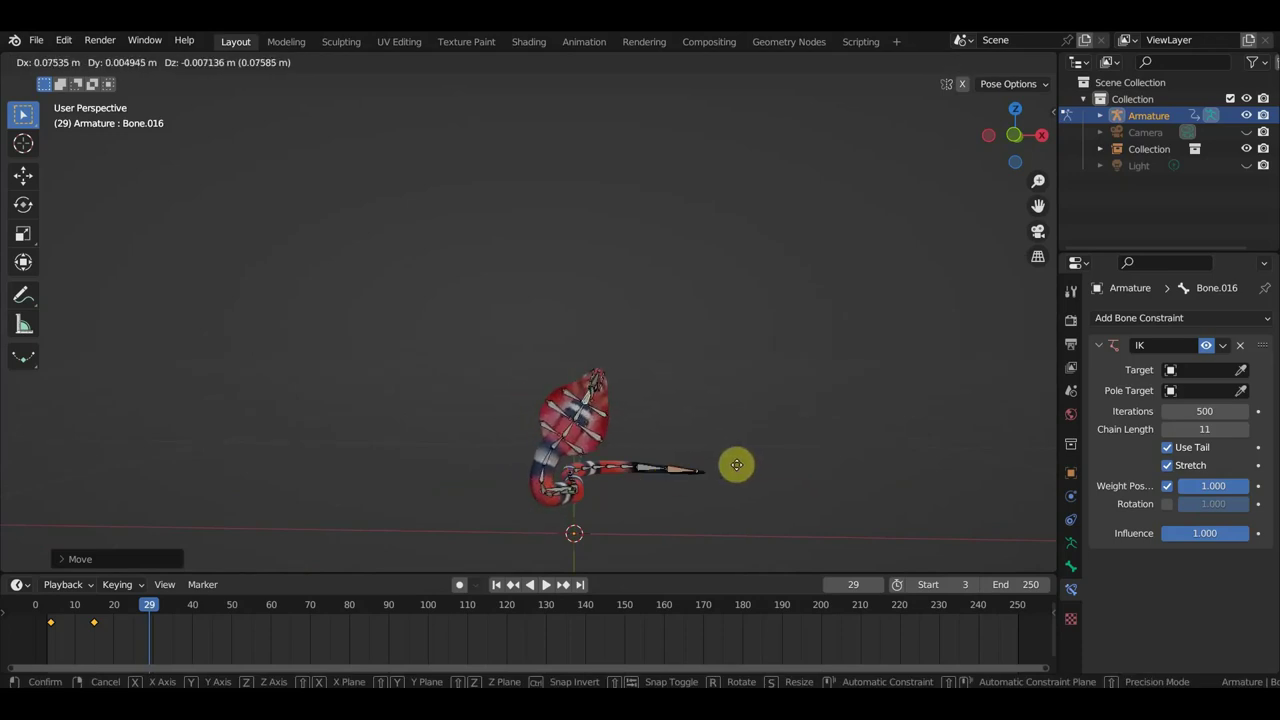
pyautogui.click(740, 471)
pyautogui.moveTo(740, 471); pyautogui.dragTo(454, 563, button='middle')
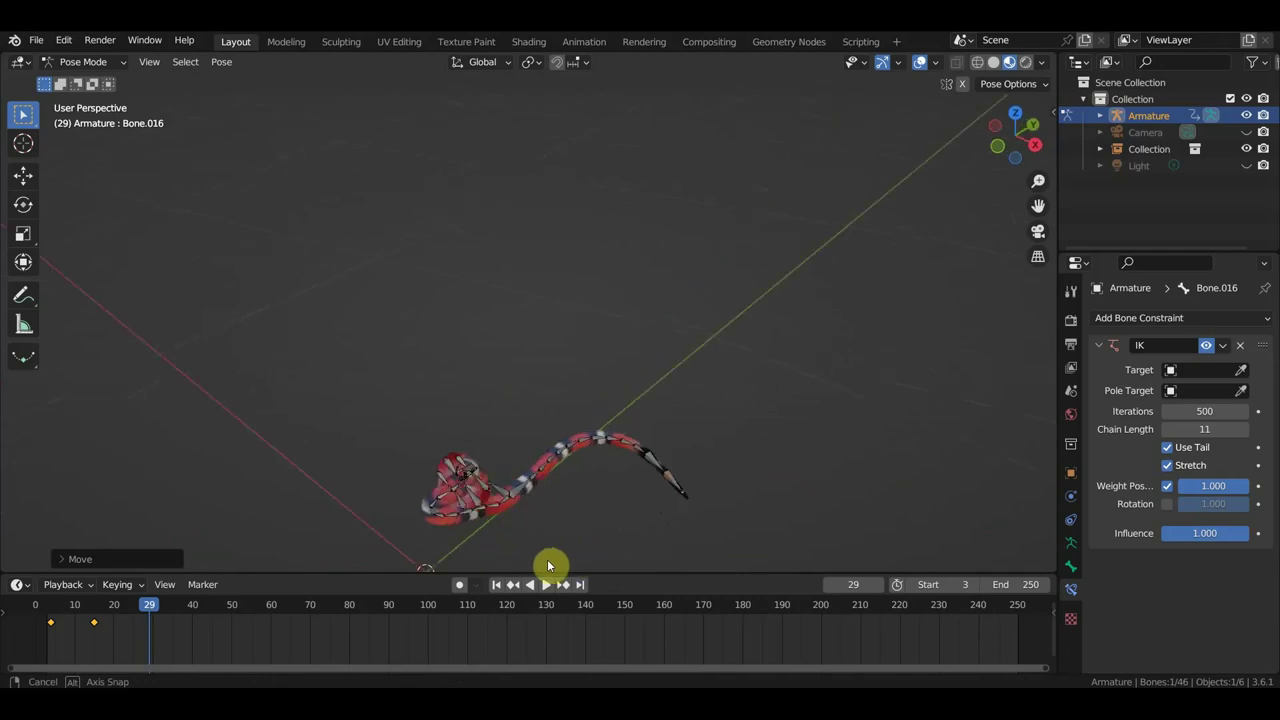
pyautogui.moveTo(454, 563); pyautogui.dragTo(408, 488, button='middle')
# - Rotate neck bone Bone.008 and move the head bone toward the crouching character
pyautogui.click(408, 386)
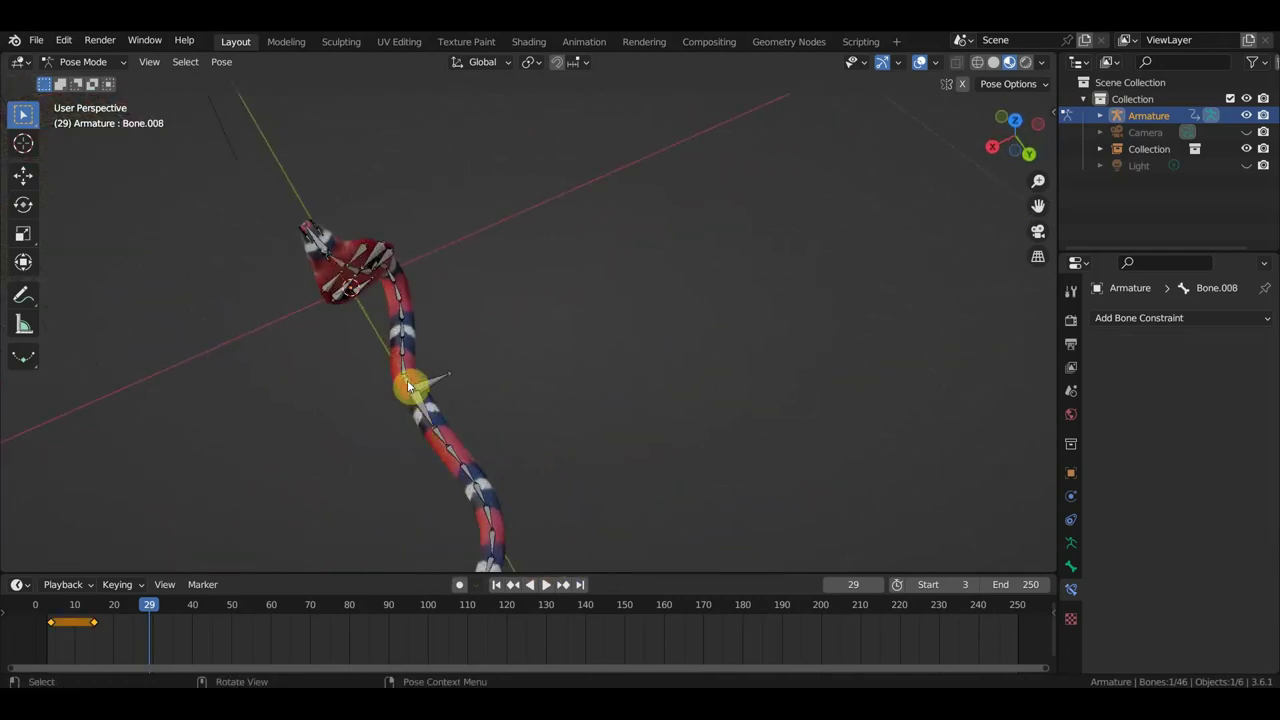
pyautogui.press('r')
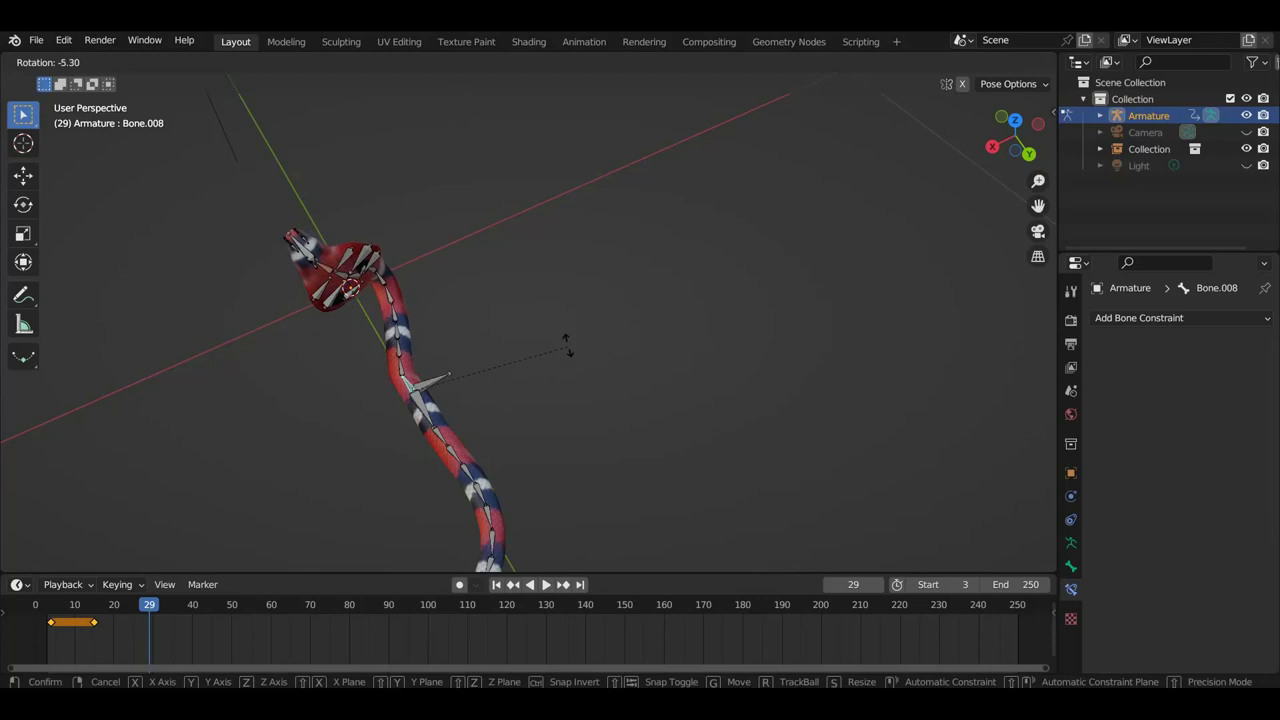
pyautogui.click(510, 325)
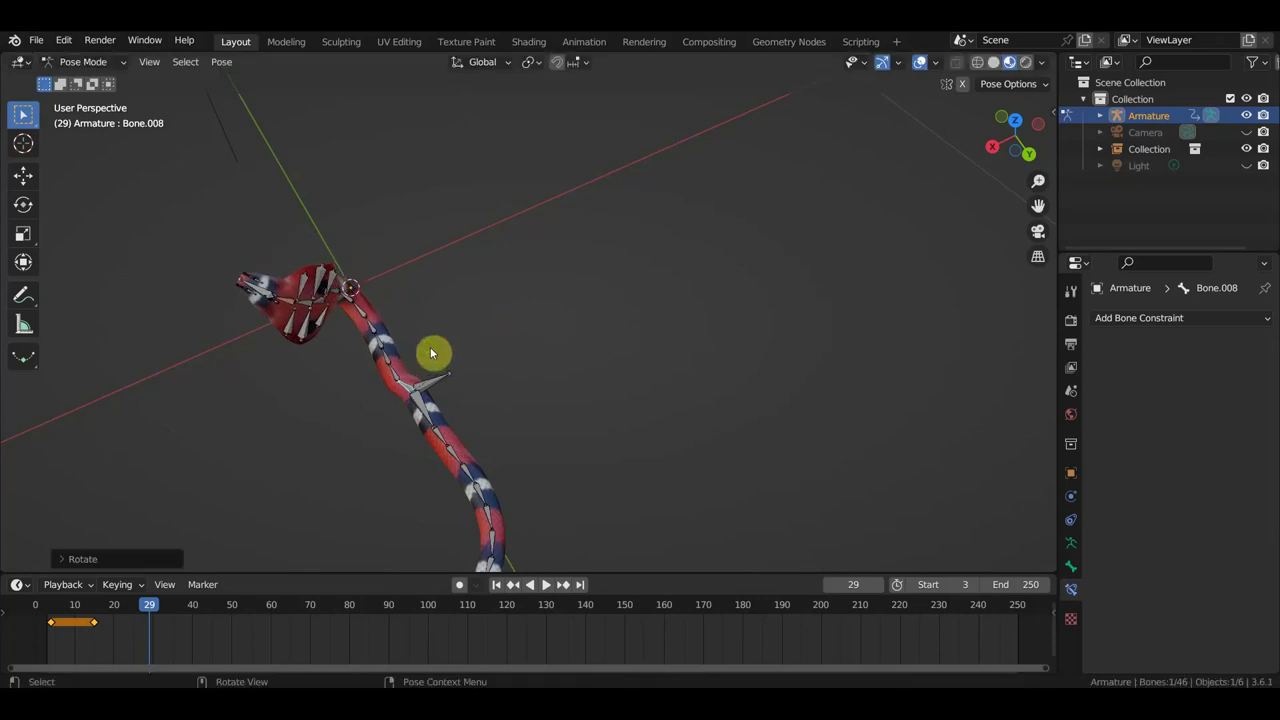
pyautogui.moveTo(431, 354); pyautogui.dragTo(389, 343, button='middle')
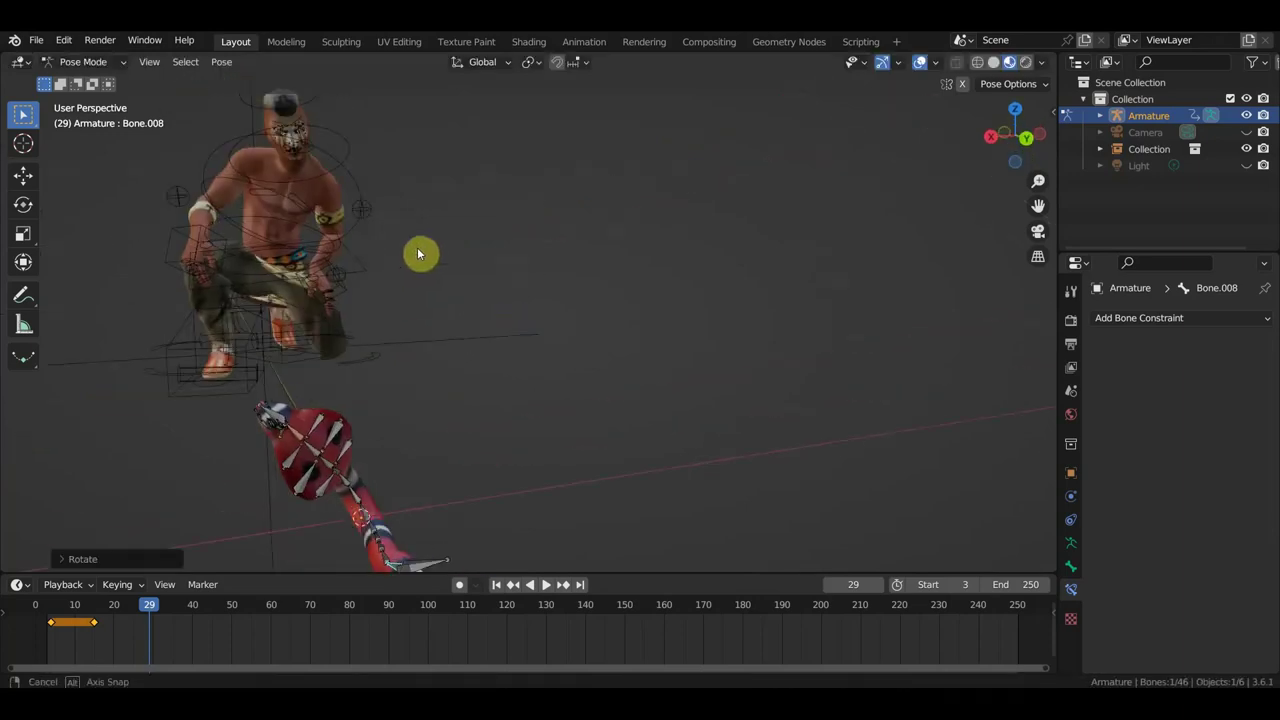
pyautogui.click(298, 430)
pyautogui.moveTo(380, 435)
pyautogui.mouseDown(button='middle')
pyautogui.moveTo(404, 391)
pyautogui.moveTo(398, 424)
pyautogui.moveTo(437, 477)
pyautogui.mouseUp(button='middle')
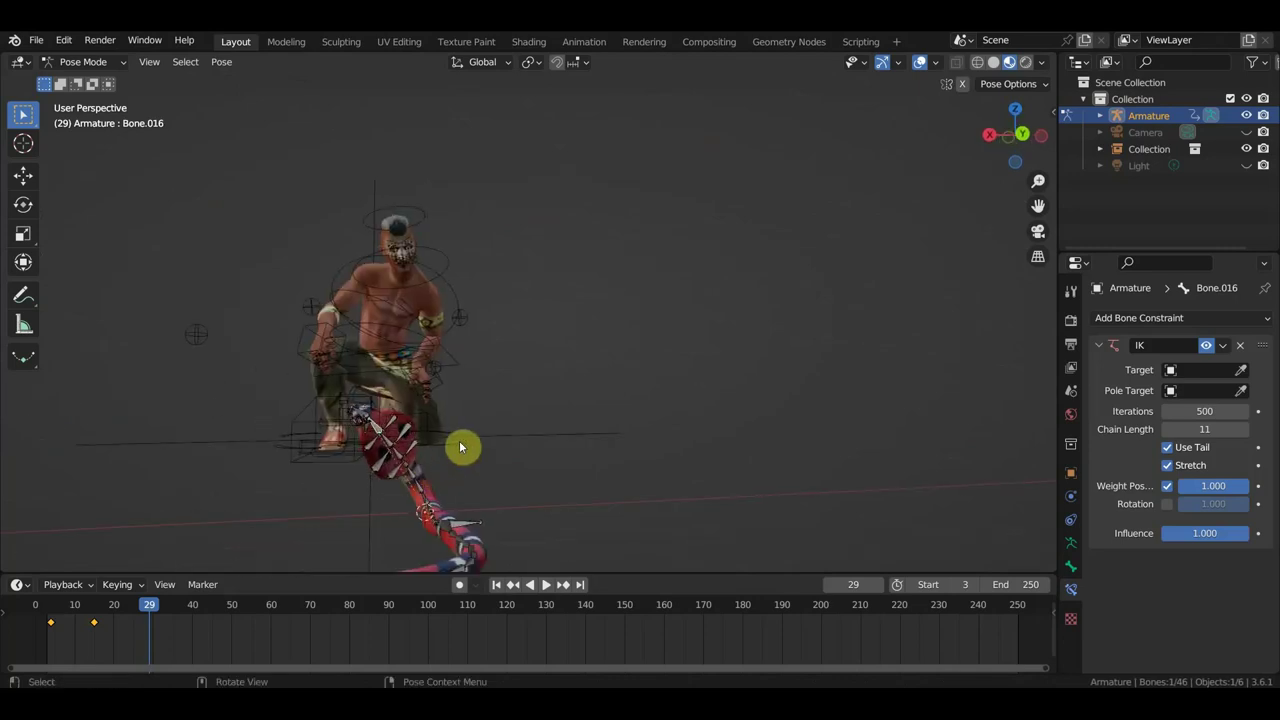
pyautogui.press('g')
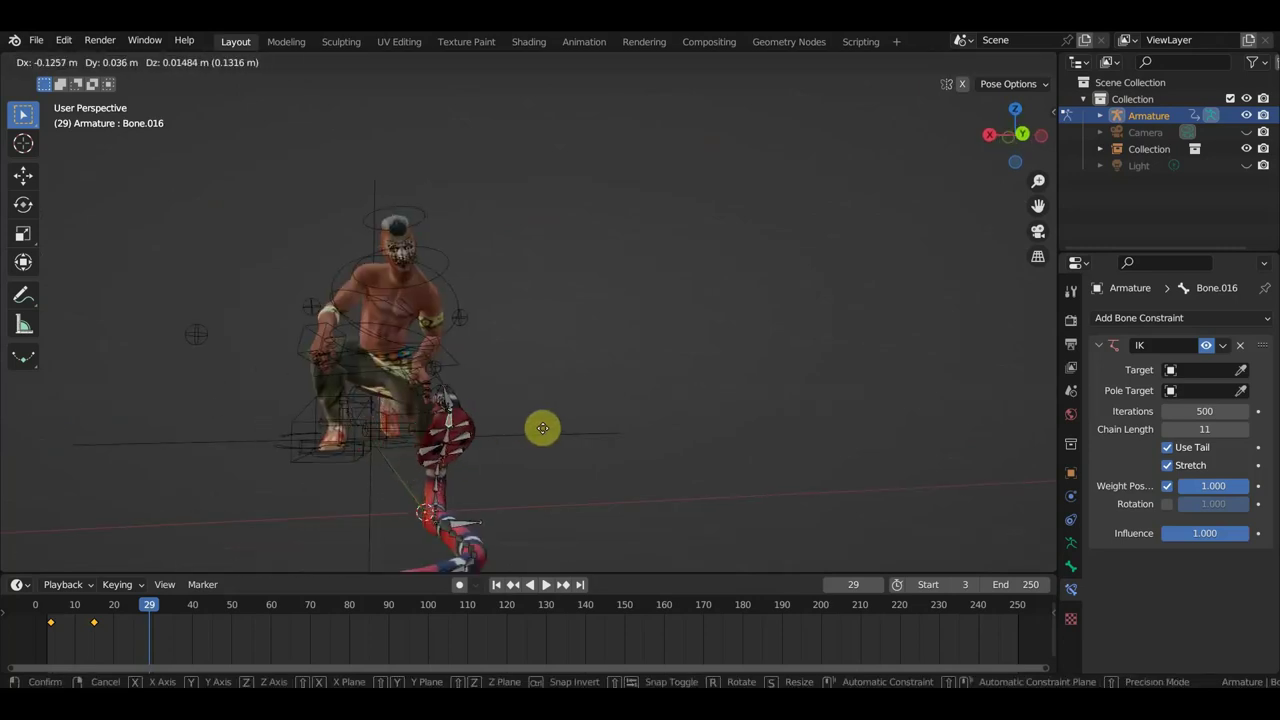
pyautogui.click(586, 438)
pyautogui.moveTo(586, 438)
pyautogui.mouseDown(button='middle')
pyautogui.moveTo(437, 460)
pyautogui.moveTo(346, 449)
pyautogui.moveTo(309, 457)
pyautogui.moveTo(309, 497)
pyautogui.moveTo(472, 457)
pyautogui.moveTo(451, 437)
pyautogui.moveTo(418, 436)
pyautogui.moveTo(530, 420)
pyautogui.mouseUp(button='middle')
# - Rotate hood bones Bone.014 and Bone.015 to flare the snake's hood
pyautogui.click(485, 432)
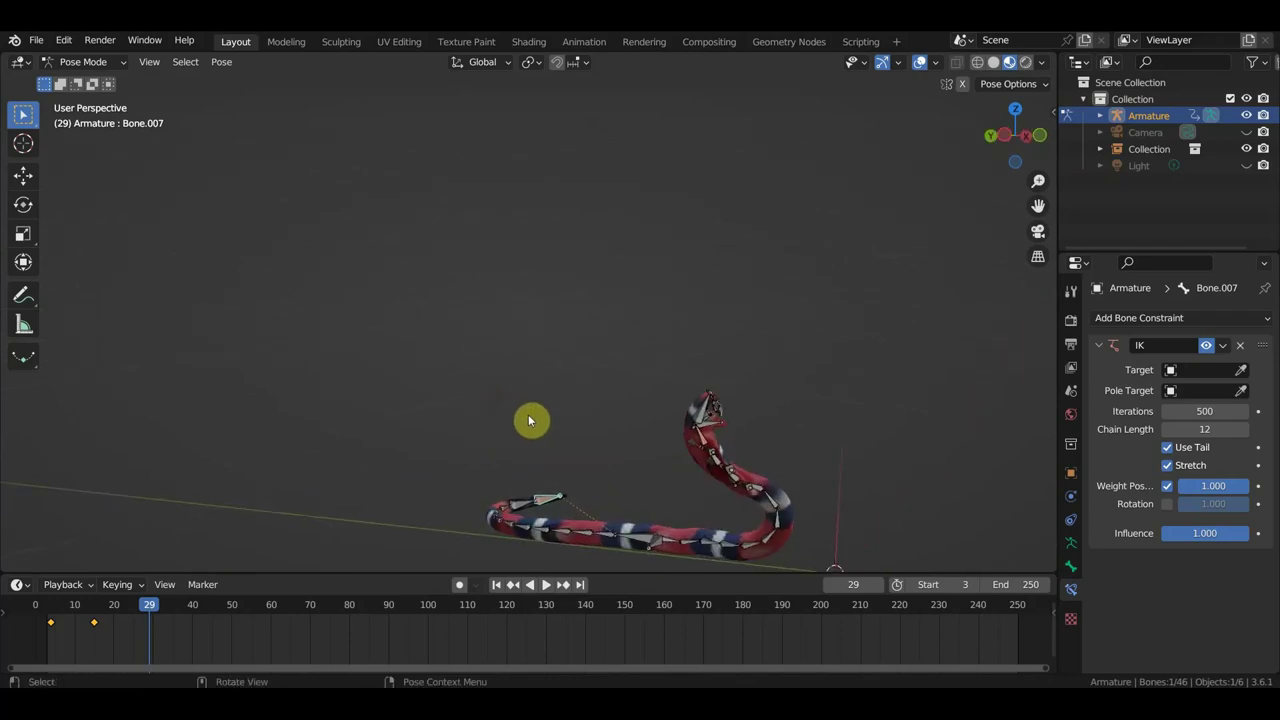
pyautogui.click(714, 463)
pyautogui.moveTo(771, 448); pyautogui.dragTo(800, 443, button='middle')
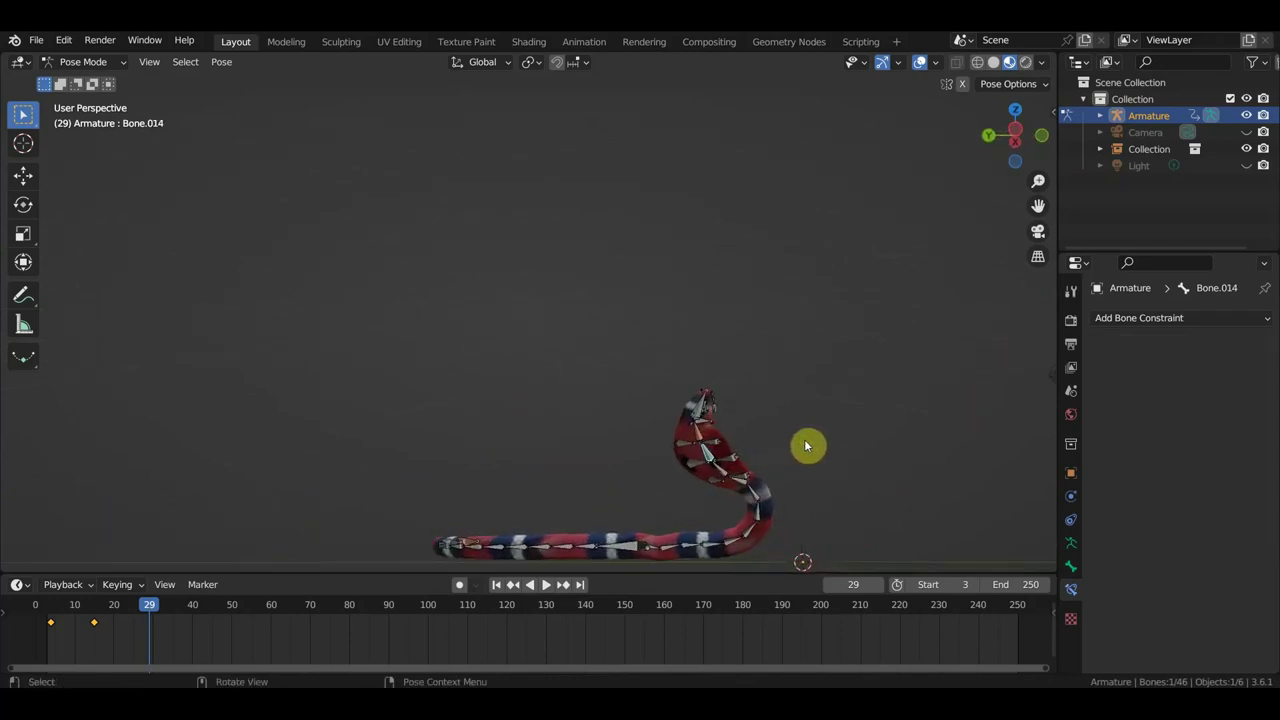
pyautogui.press('r')
pyautogui.click(790, 480)
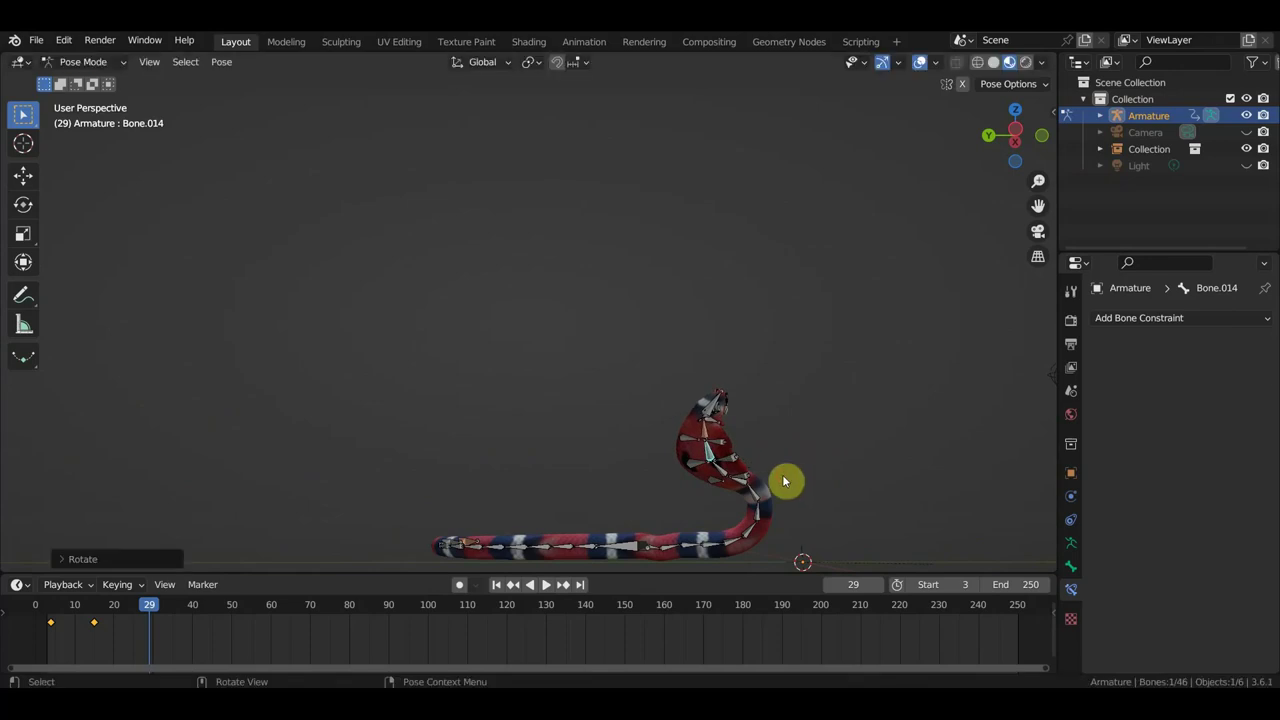
pyautogui.click(720, 477)
pyautogui.press('r')
pyautogui.click(785, 484)
pyautogui.moveTo(780, 491); pyautogui.dragTo(563, 515, button='middle')
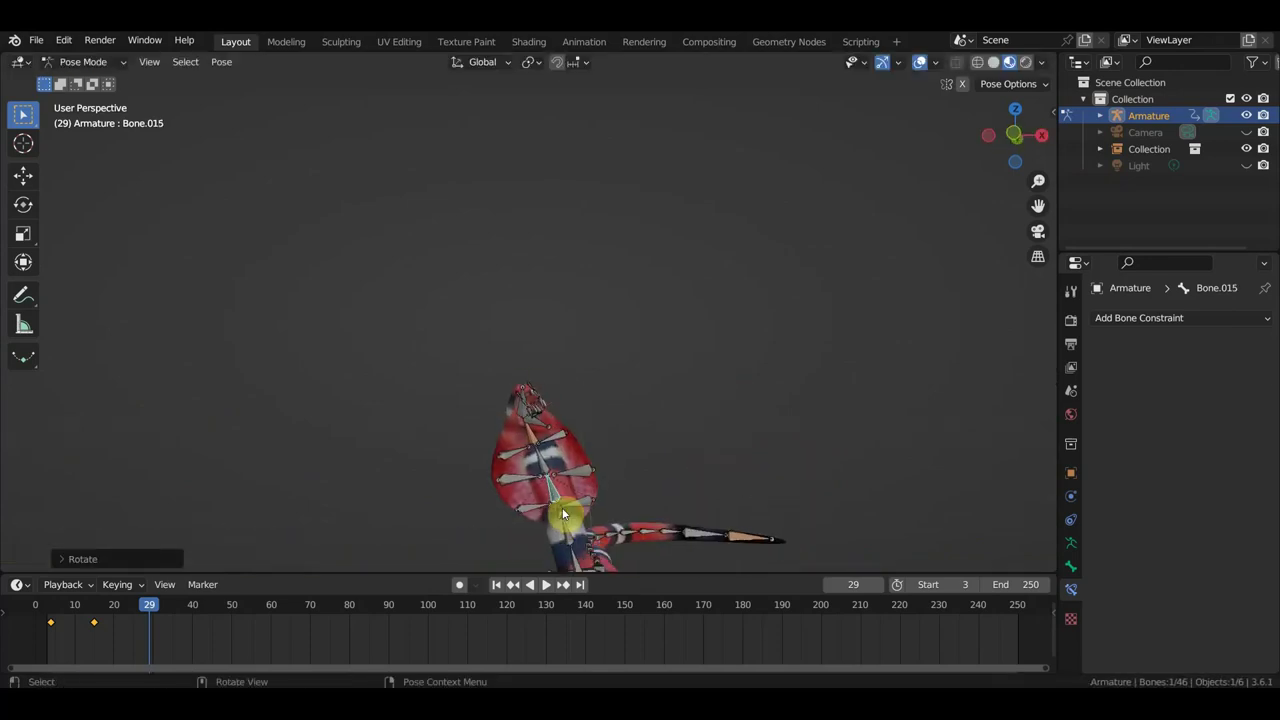
# - Rotate and move head bone Bone.016 again to adjust the head's pose
pyautogui.click(535, 440)
pyautogui.moveTo(614, 457)
pyautogui.mouseDown(button='middle')
pyautogui.moveTo(683, 526)
pyautogui.moveTo(713, 540)
pyautogui.moveTo(729, 528)
pyautogui.mouseUp(button='middle')
pyautogui.press('r')
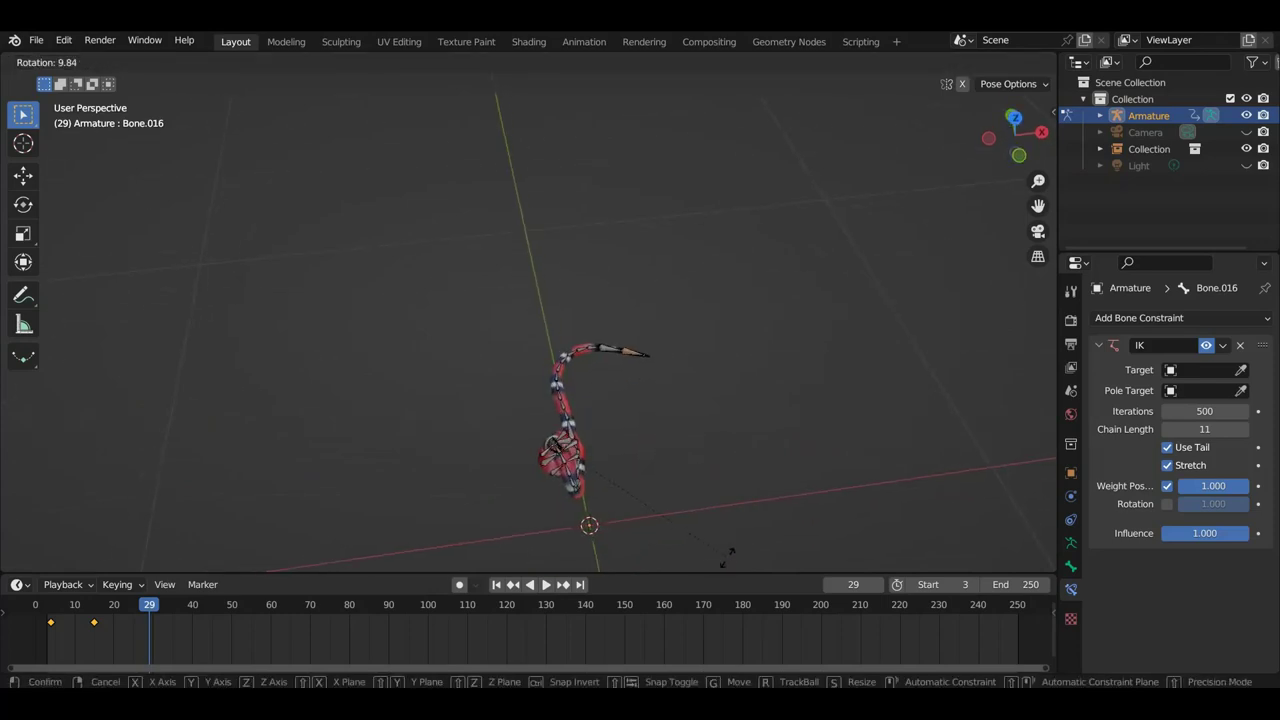
pyautogui.click(718, 549)
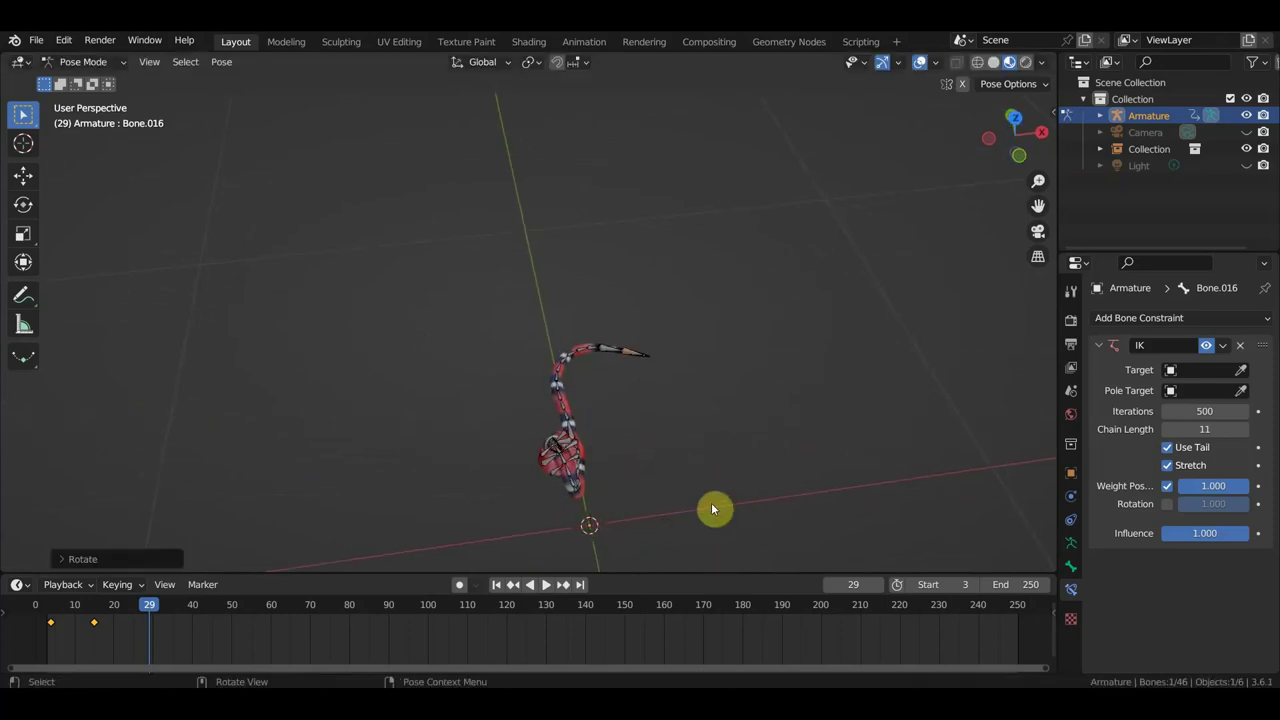
pyautogui.press('g')
pyautogui.click(734, 515)
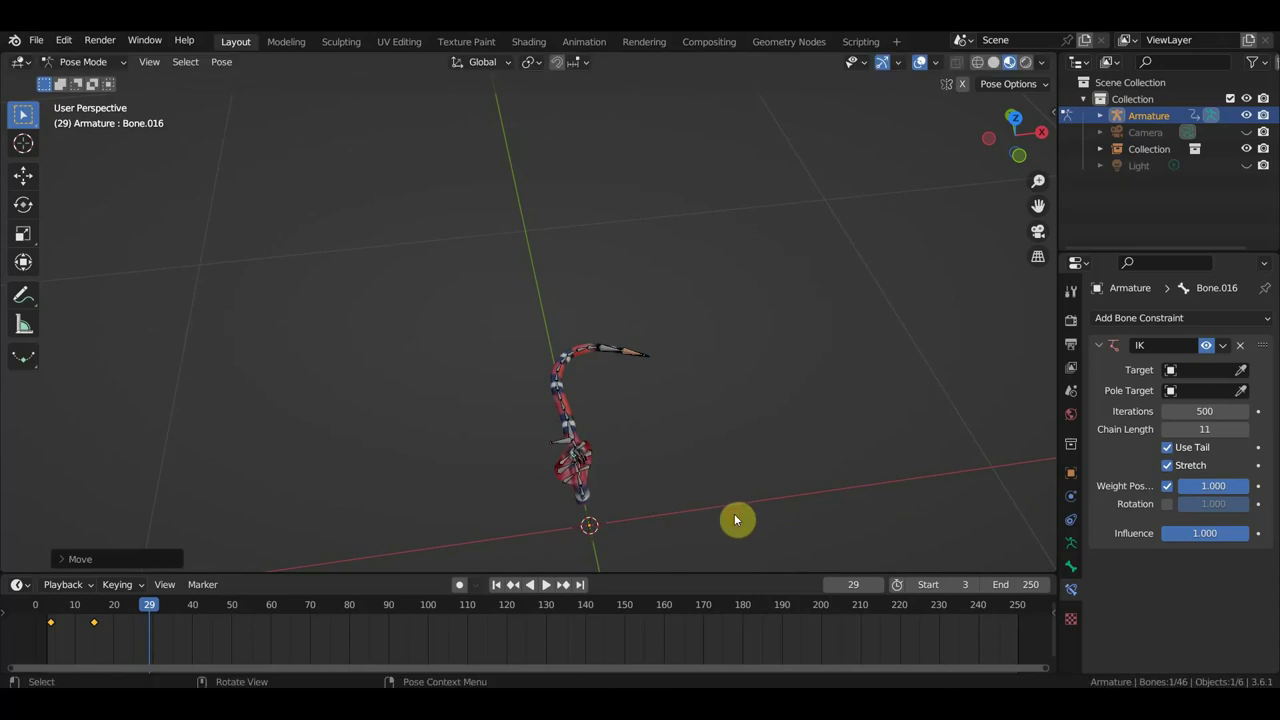
pyautogui.moveTo(636, 502); pyautogui.dragTo(586, 466, button='middle')
pyautogui.scroll(5, 586, 466)
pyautogui.scroll(-4, 577, 471)
# - Rotate two body bones, including Bone.014, to reshape the raised body
pyautogui.click(630, 528)
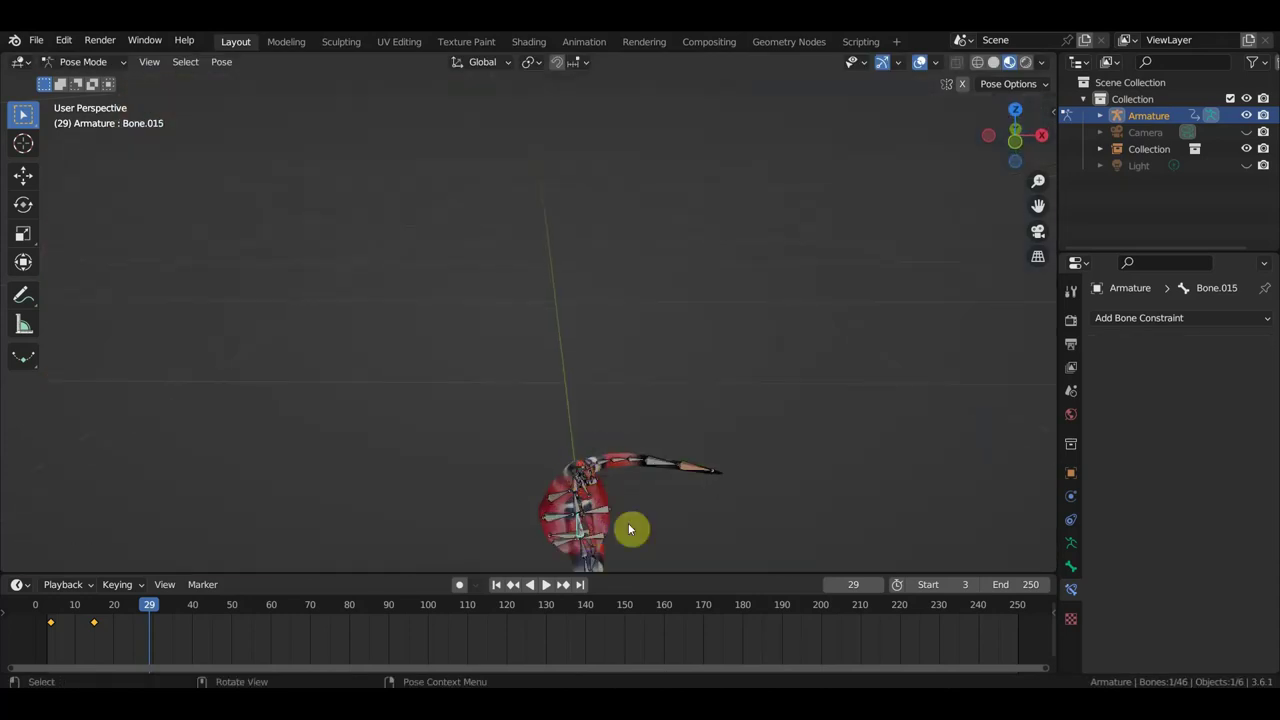
pyautogui.press('KP_7')
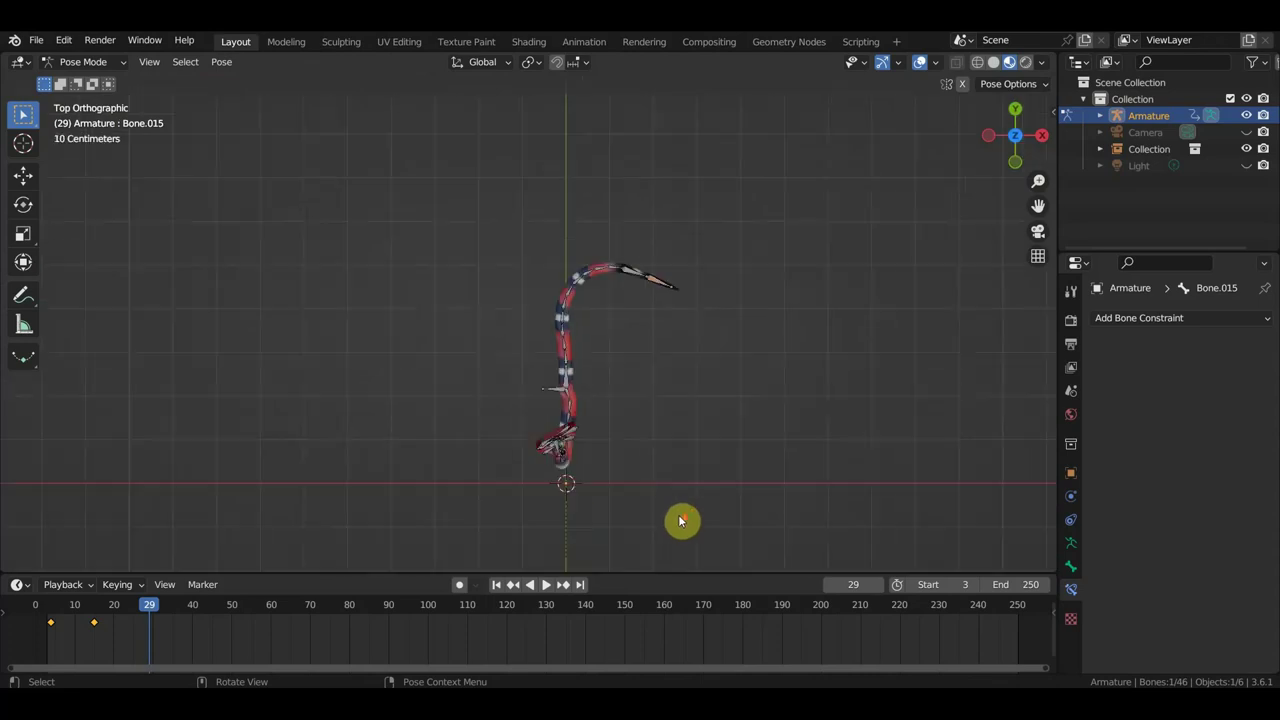
pyautogui.press('r')
pyautogui.click(676, 563)
pyautogui.moveTo(711, 523); pyautogui.dragTo(574, 470, button='middle')
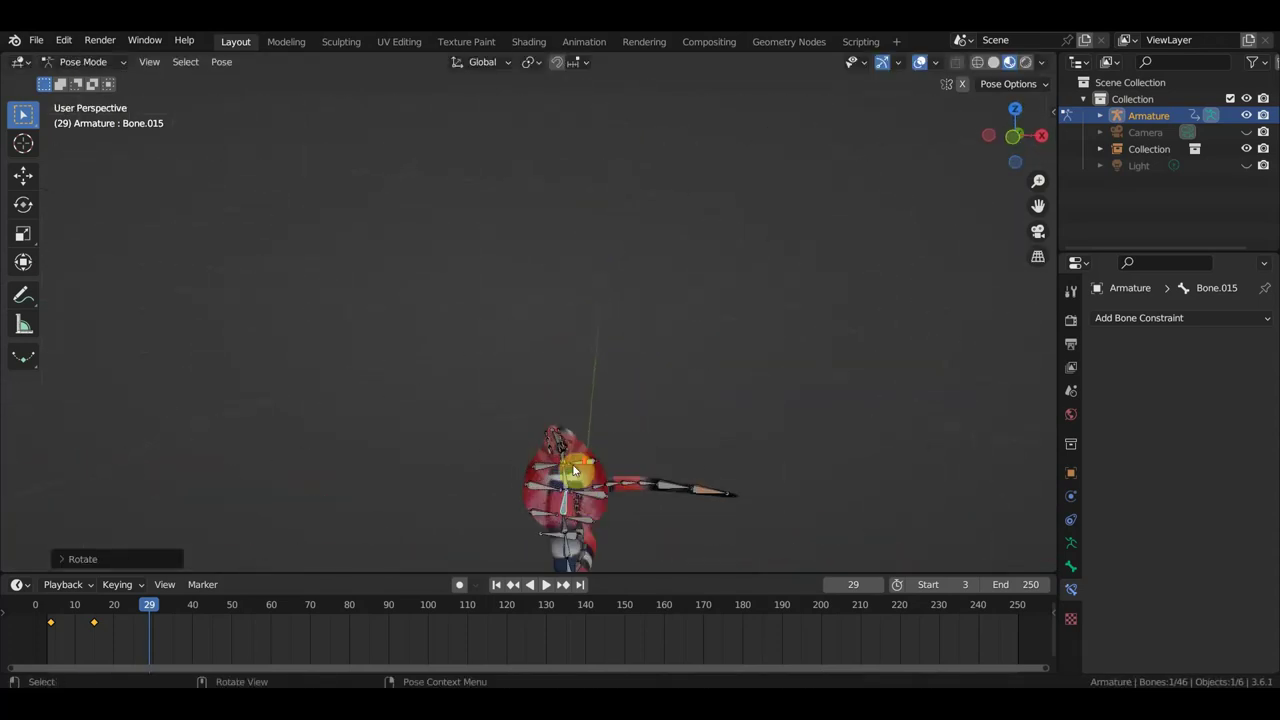
pyautogui.click(566, 487)
pyautogui.moveTo(663, 494)
pyautogui.mouseDown(button='middle')
pyautogui.moveTo(680, 551)
pyautogui.moveTo(686, 160)
pyautogui.moveTo(718, 258)
pyautogui.mouseUp(button='middle')
pyautogui.press('r')
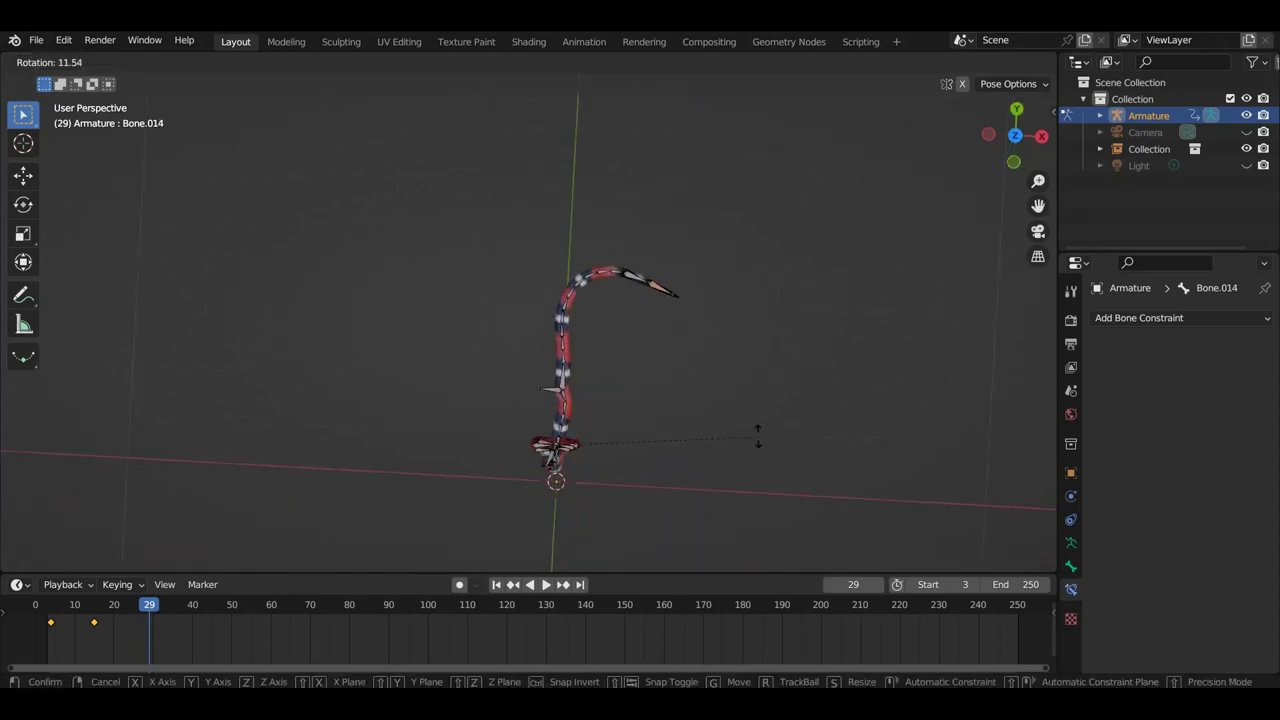
pyautogui.click(757, 437)
pyautogui.moveTo(757, 435)
pyautogui.mouseDown(button='middle')
pyautogui.moveTo(769, 330)
pyautogui.moveTo(820, 266)
pyautogui.moveTo(747, 263)
pyautogui.moveTo(676, 413)
pyautogui.mouseUp(button='middle')
pyautogui.moveTo(607, 461); pyautogui.dragTo(585, 428, button='middle')
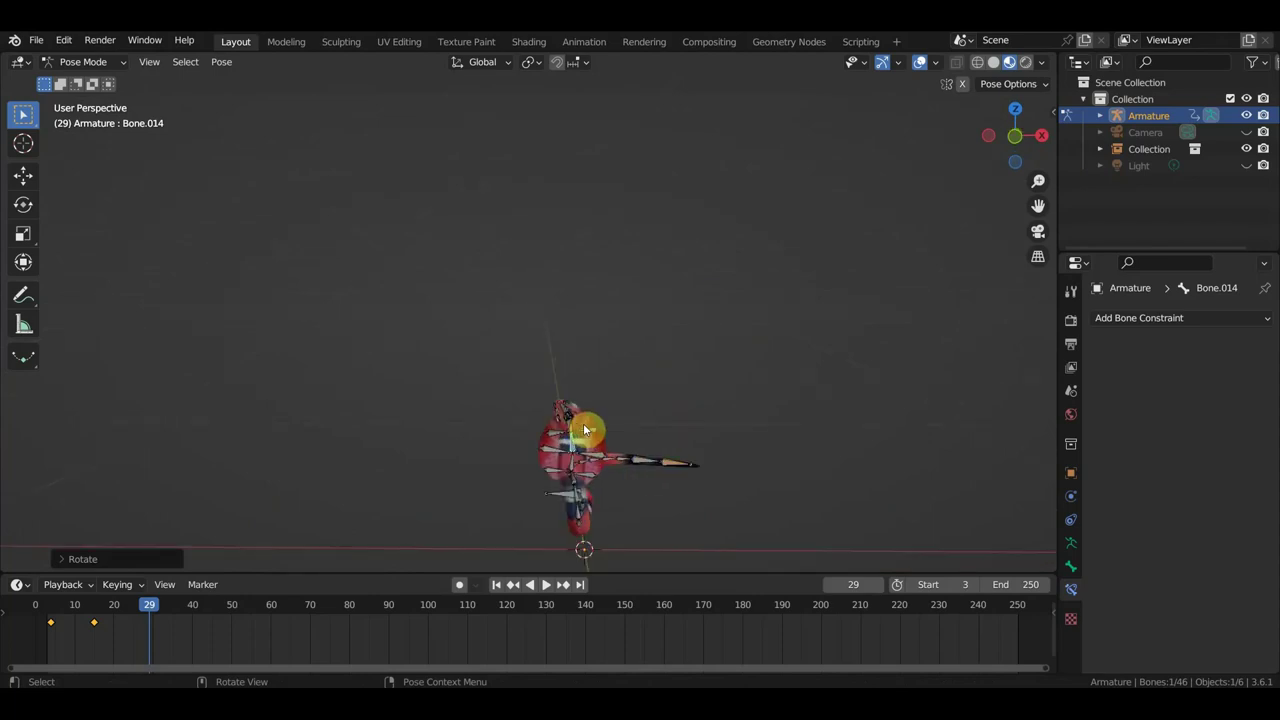
# - Move and rotate the IK head bone about 31° for the final head pose
pyautogui.click(646, 441)
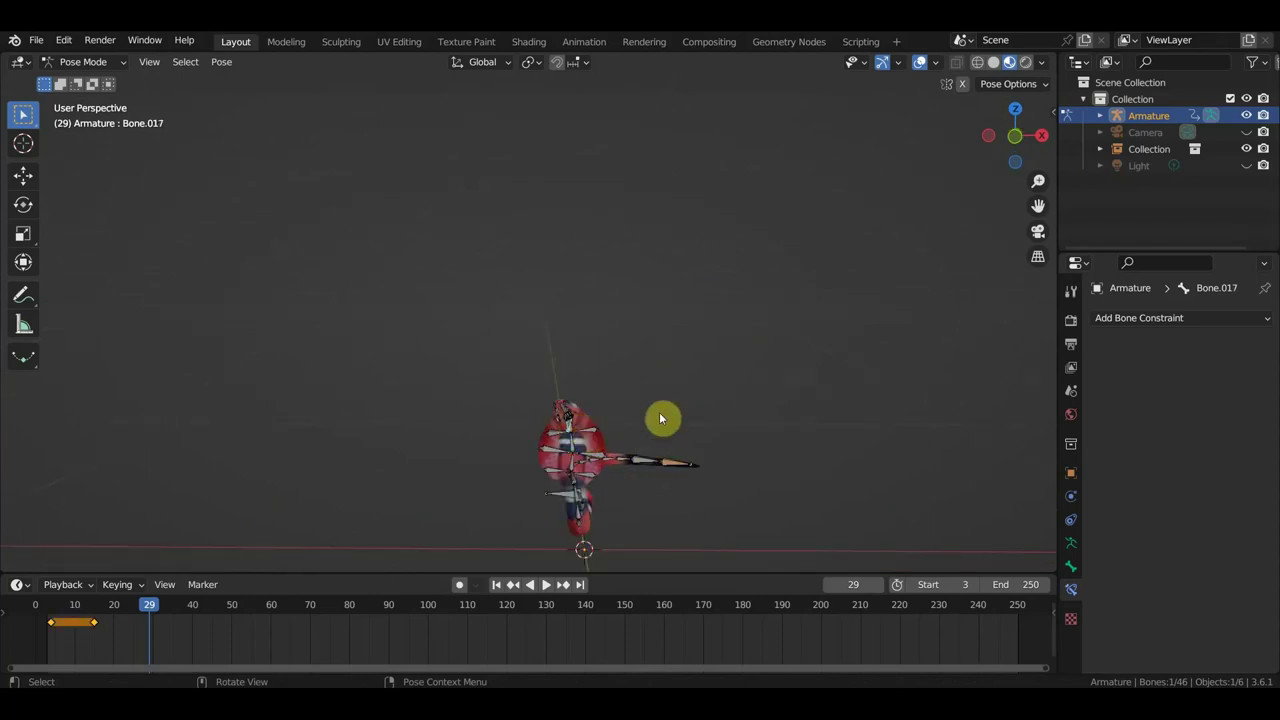
pyautogui.click(578, 428)
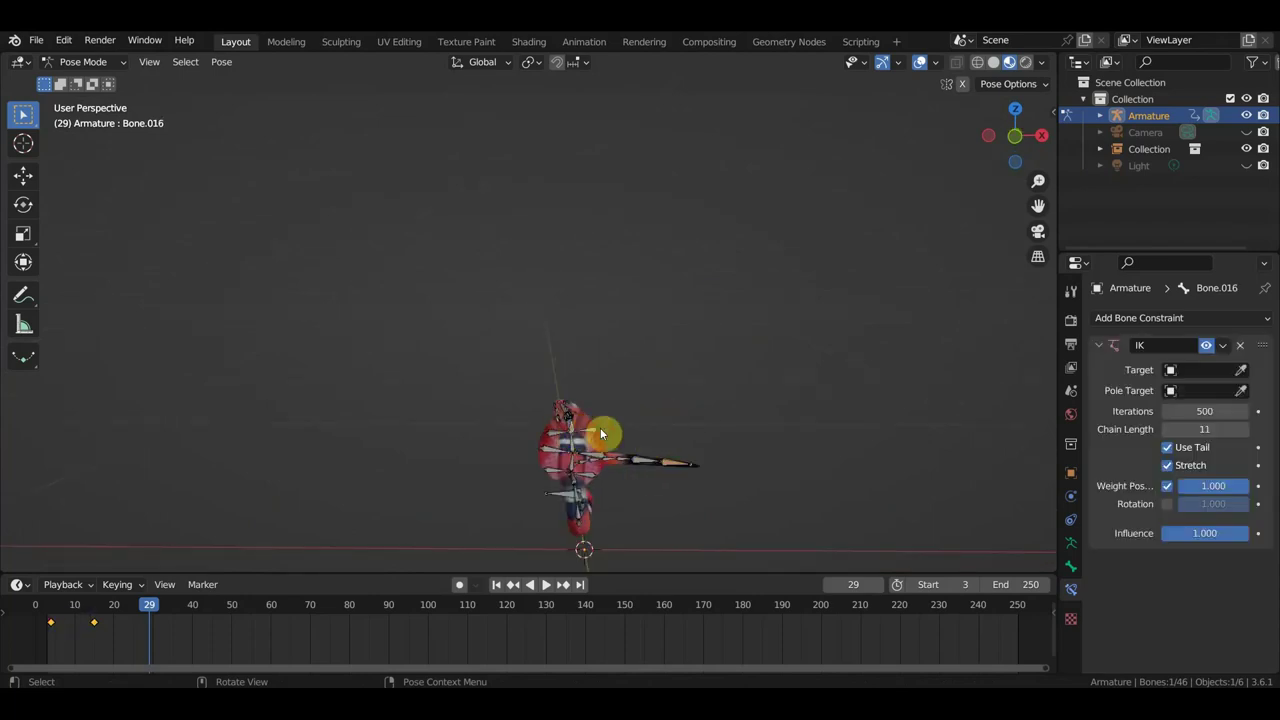
pyautogui.moveTo(632, 426); pyautogui.dragTo(643, 427, button='middle')
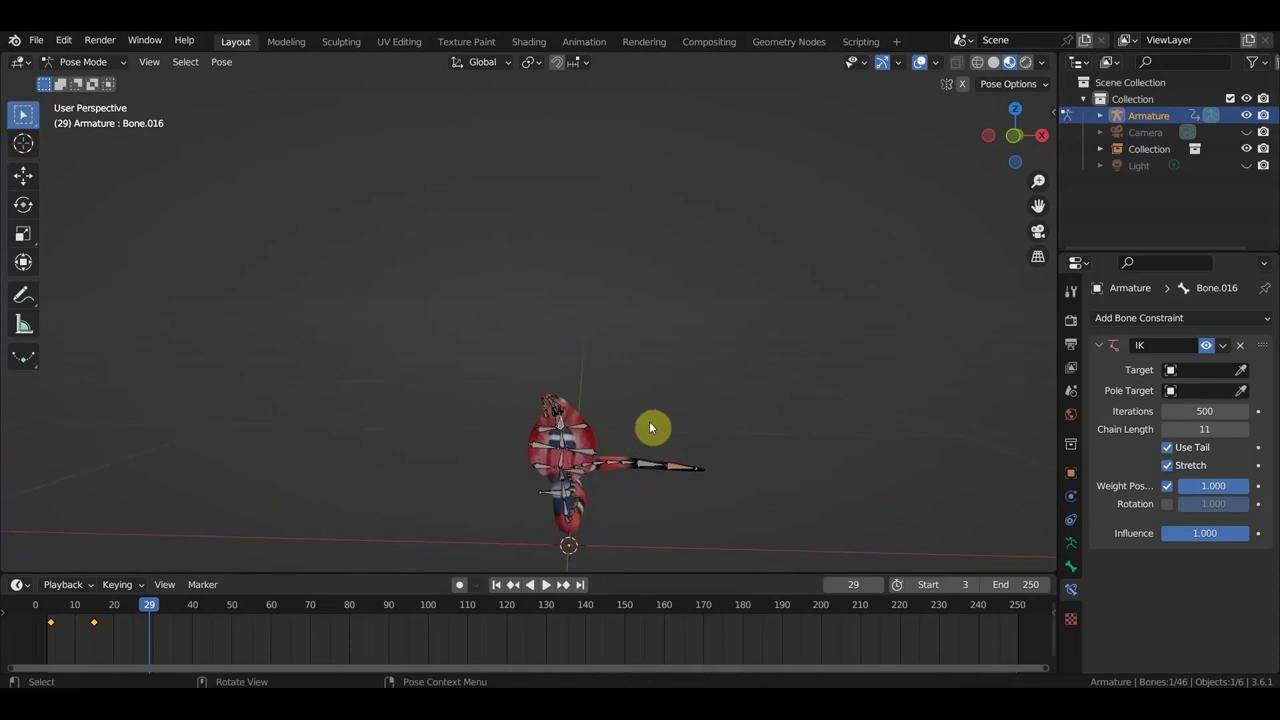
pyautogui.press('g')
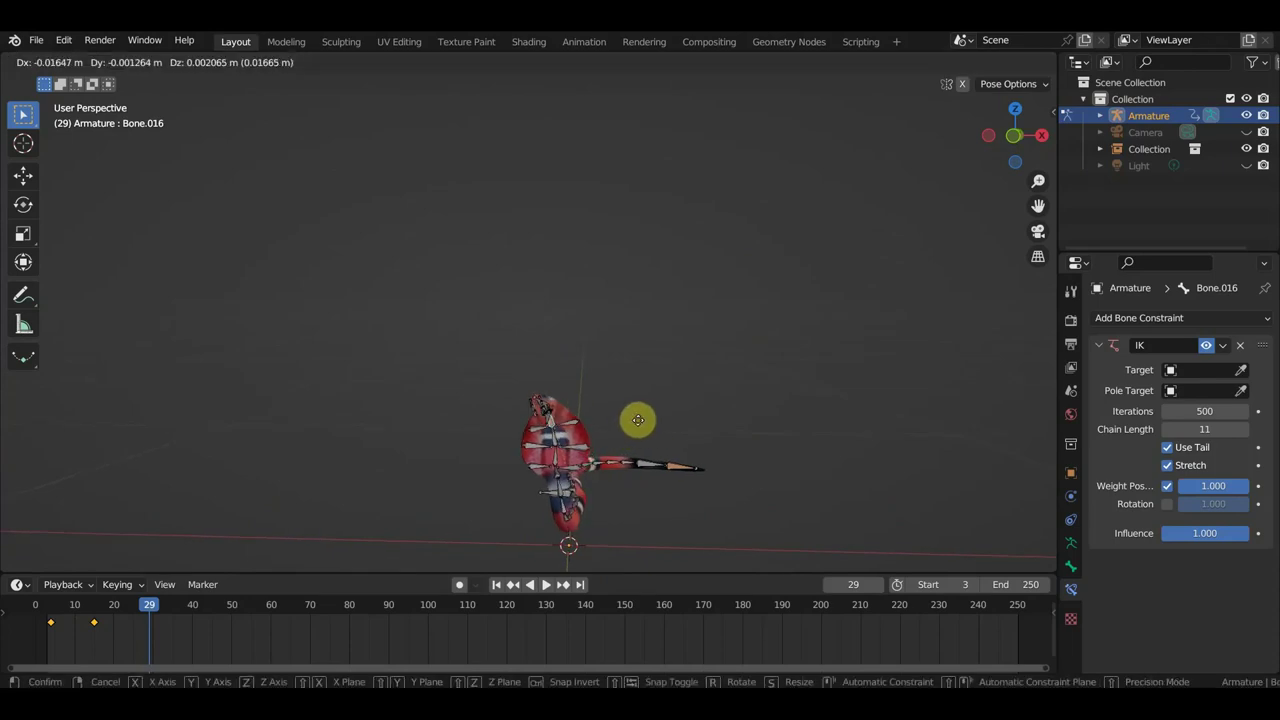
pyautogui.click(623, 423)
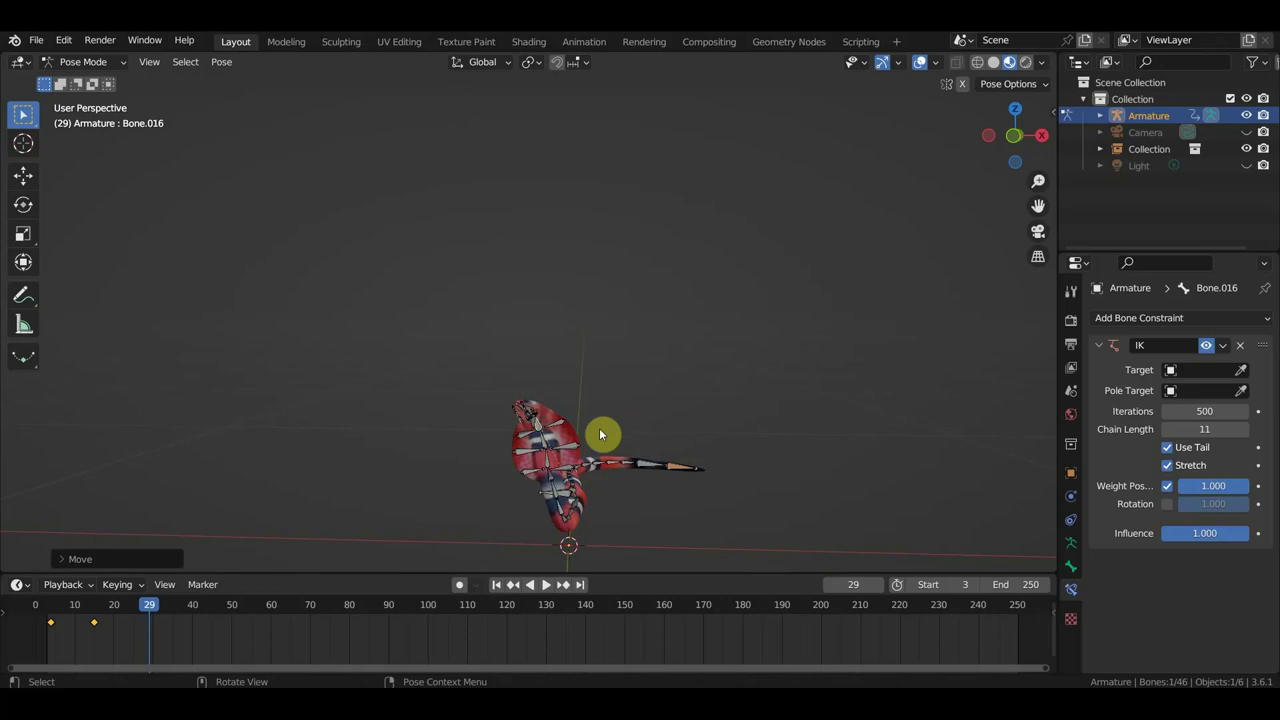
pyautogui.press('r')
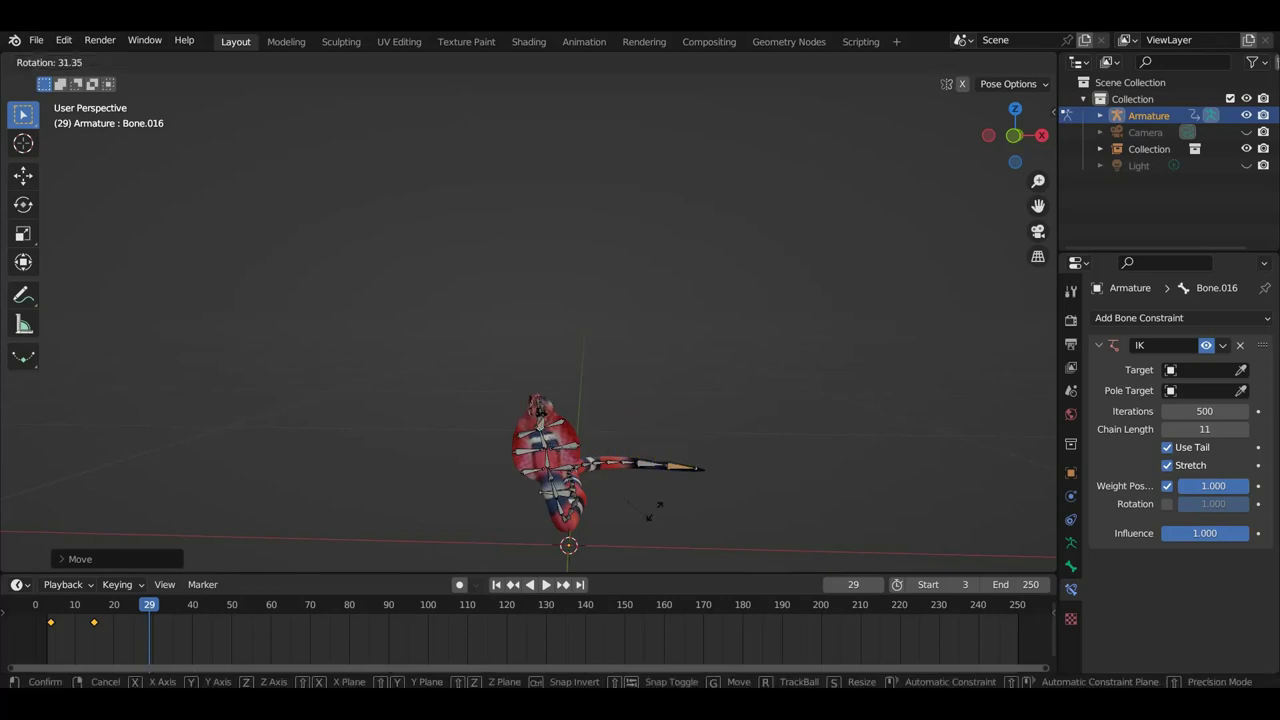
pyautogui.click(660, 507)
pyautogui.moveTo(634, 503); pyautogui.dragTo(675, 403, button='middle')
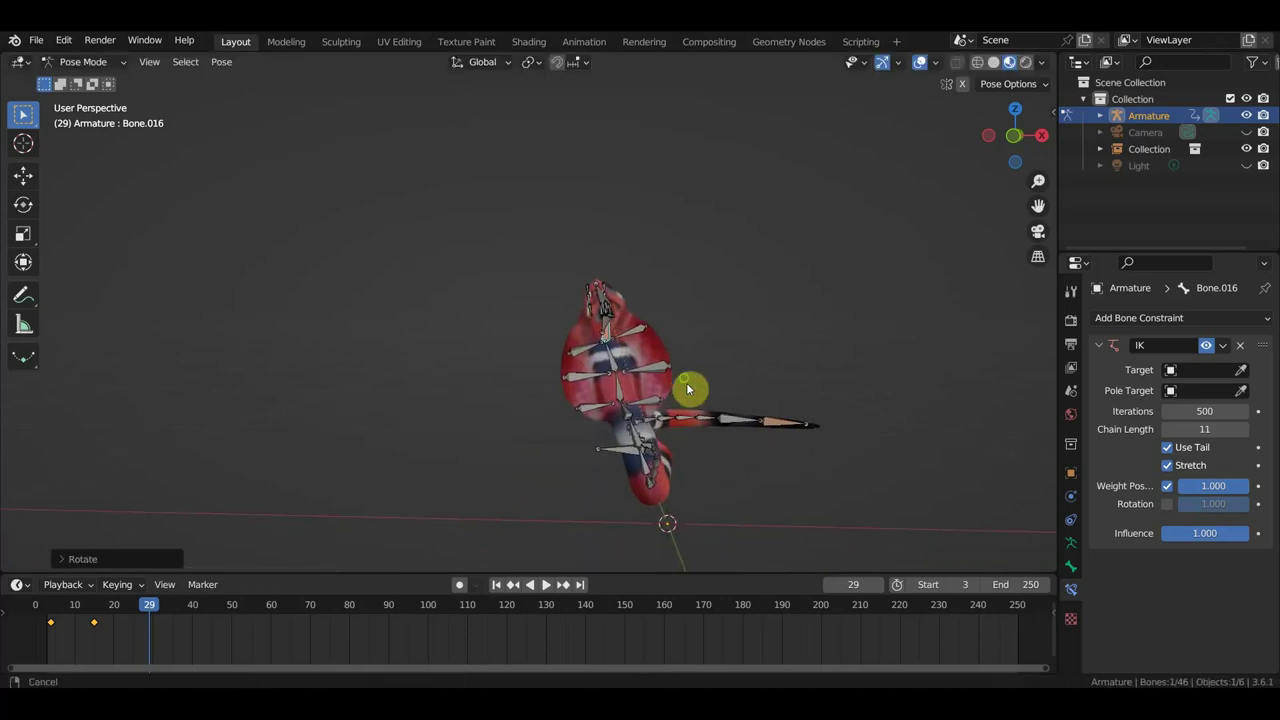
pyautogui.click(646, 402)
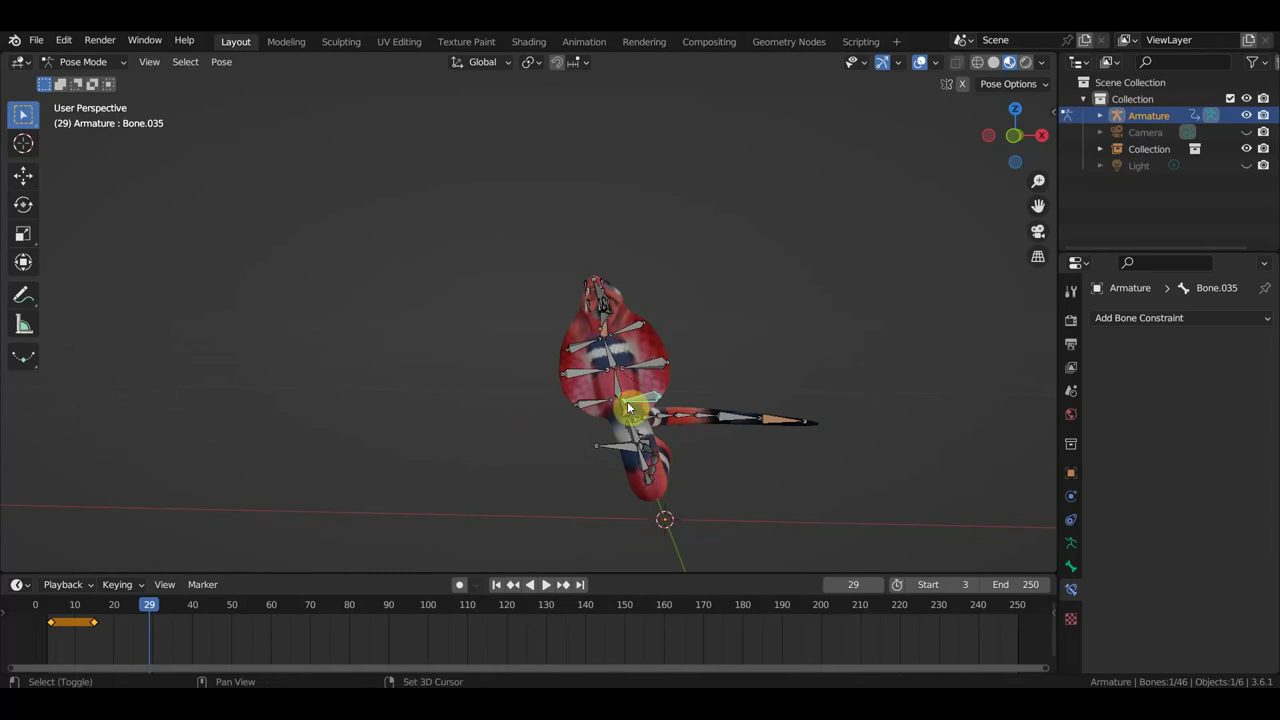
# - Scale two coil bones down to about 0.57 and 0.54
pyautogui.click(651, 366)
pyautogui.scroll(2, 674, 371)
pyautogui.scroll(-2, 714, 391)
pyautogui.click(747, 392)
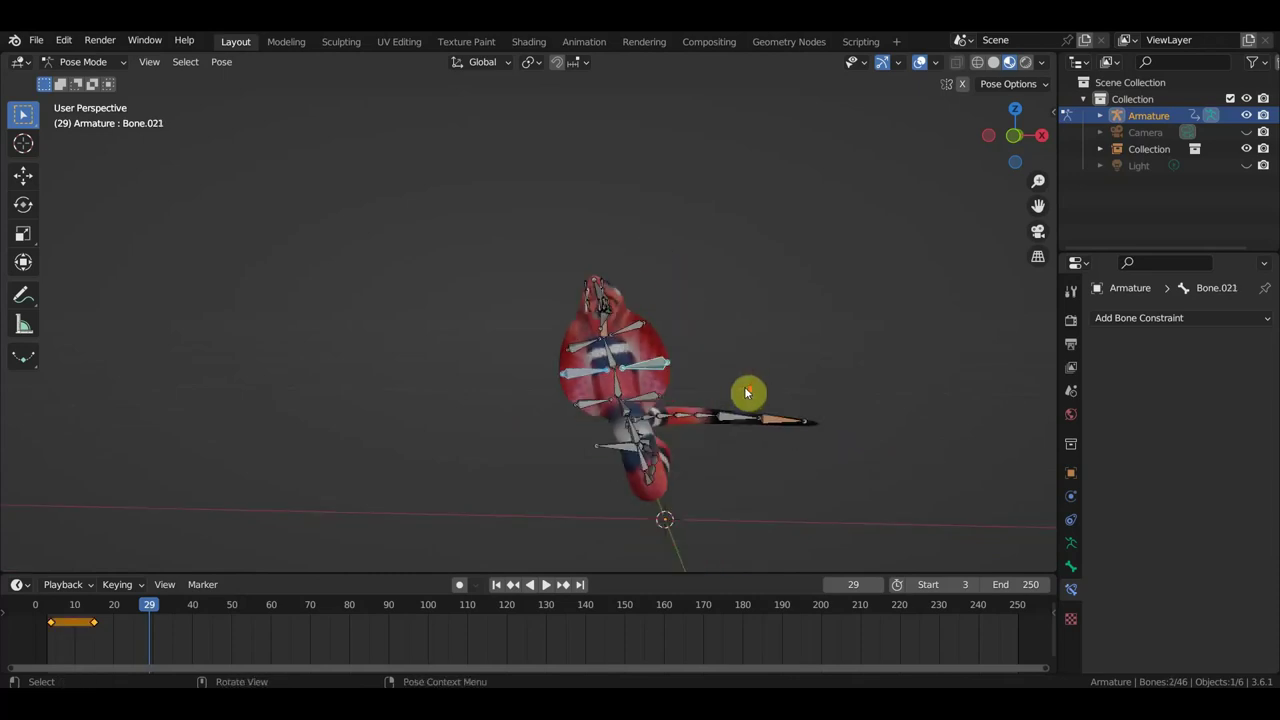
pyautogui.press('s')
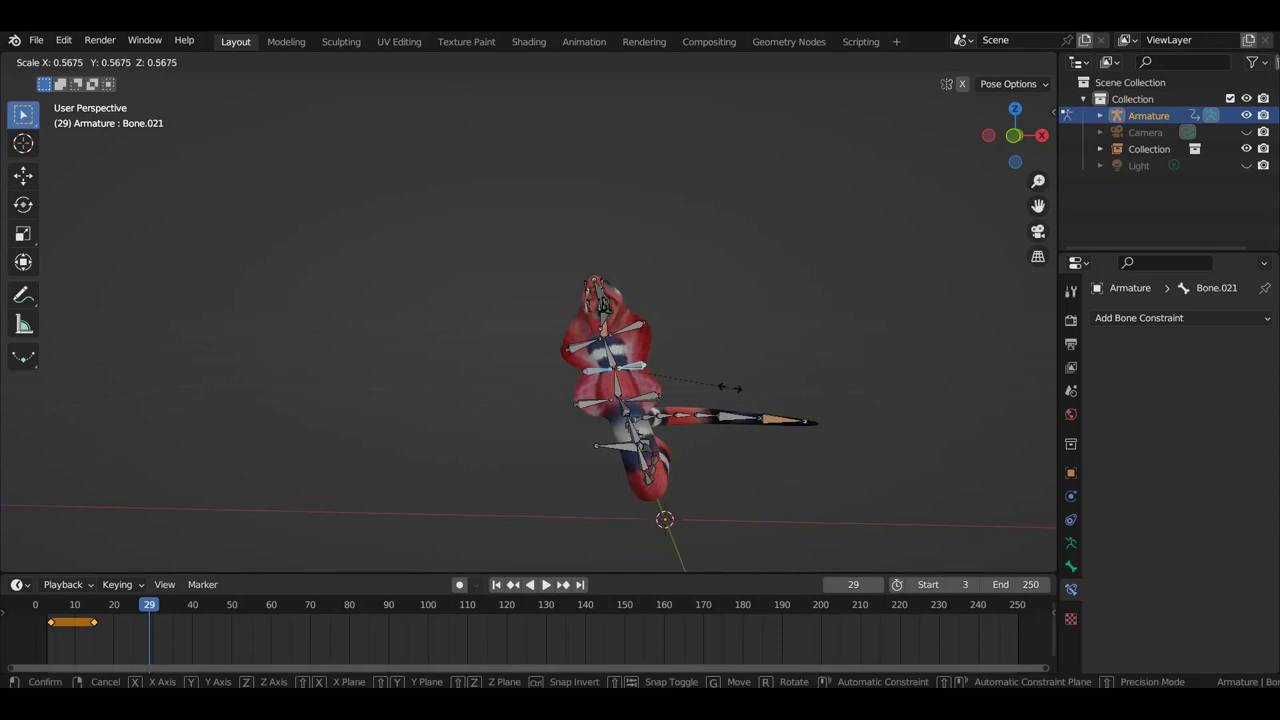
pyautogui.click(725, 390)
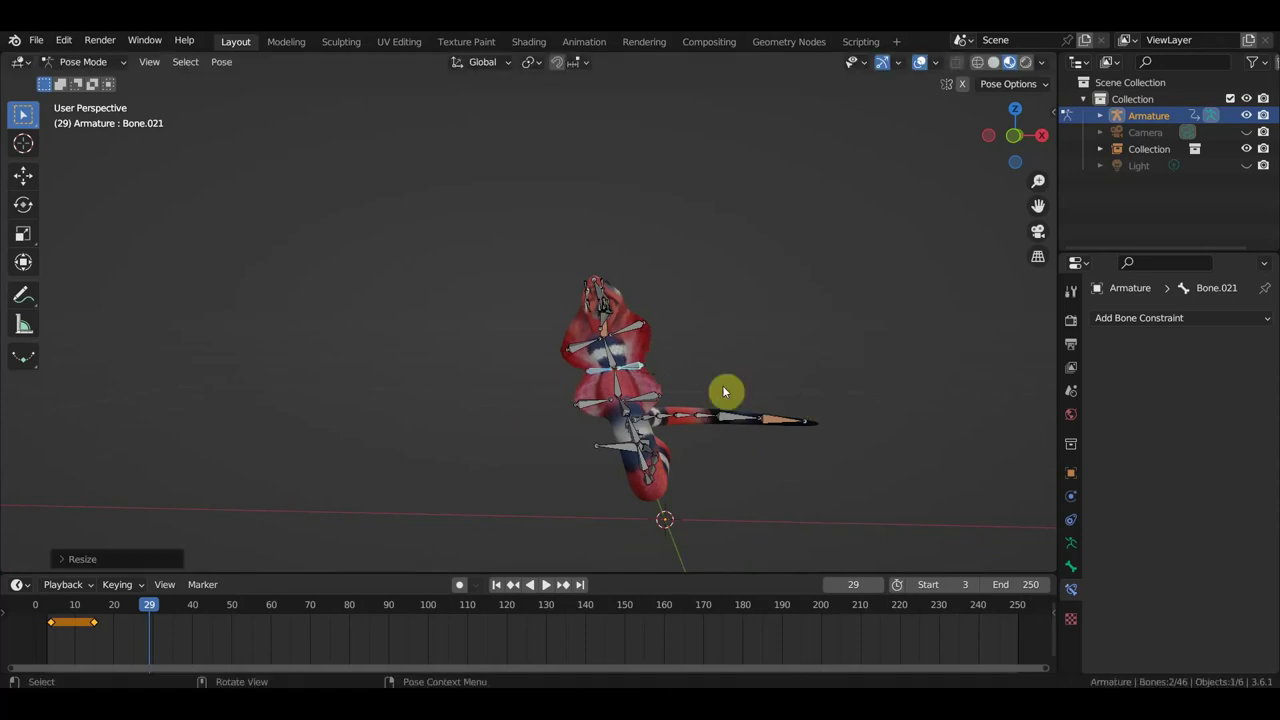
pyautogui.click(629, 327)
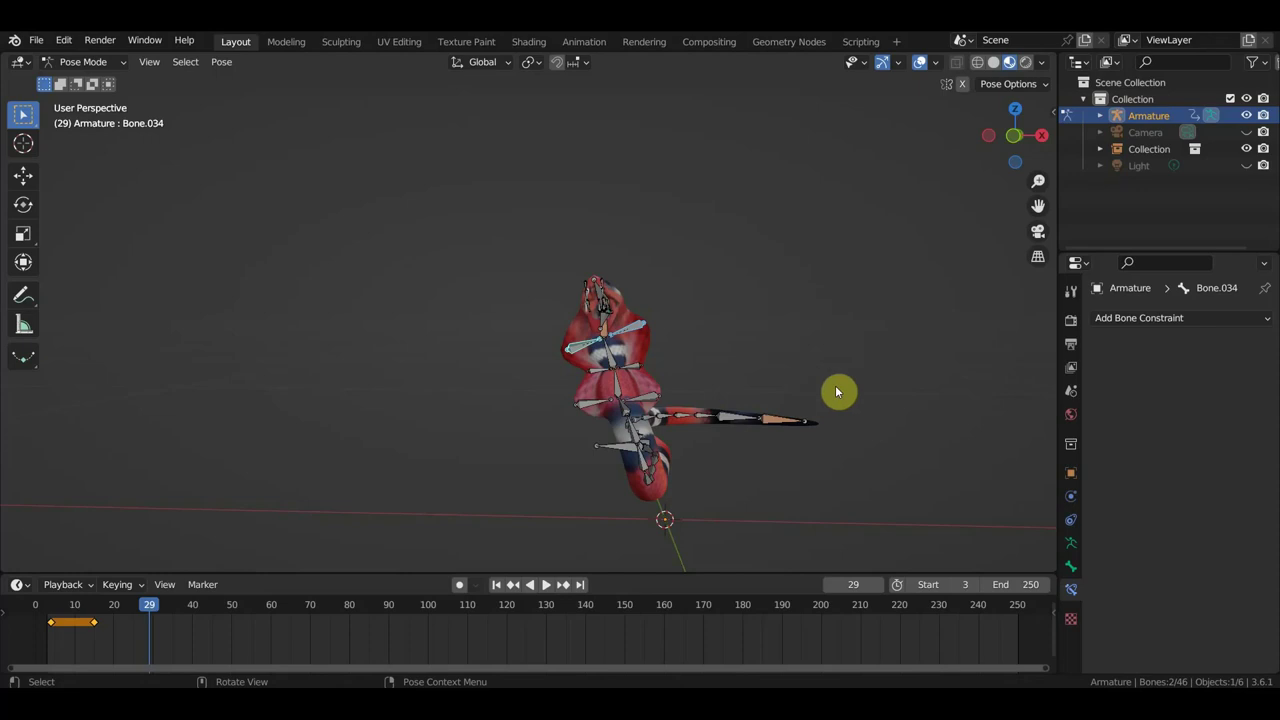
pyautogui.press('s')
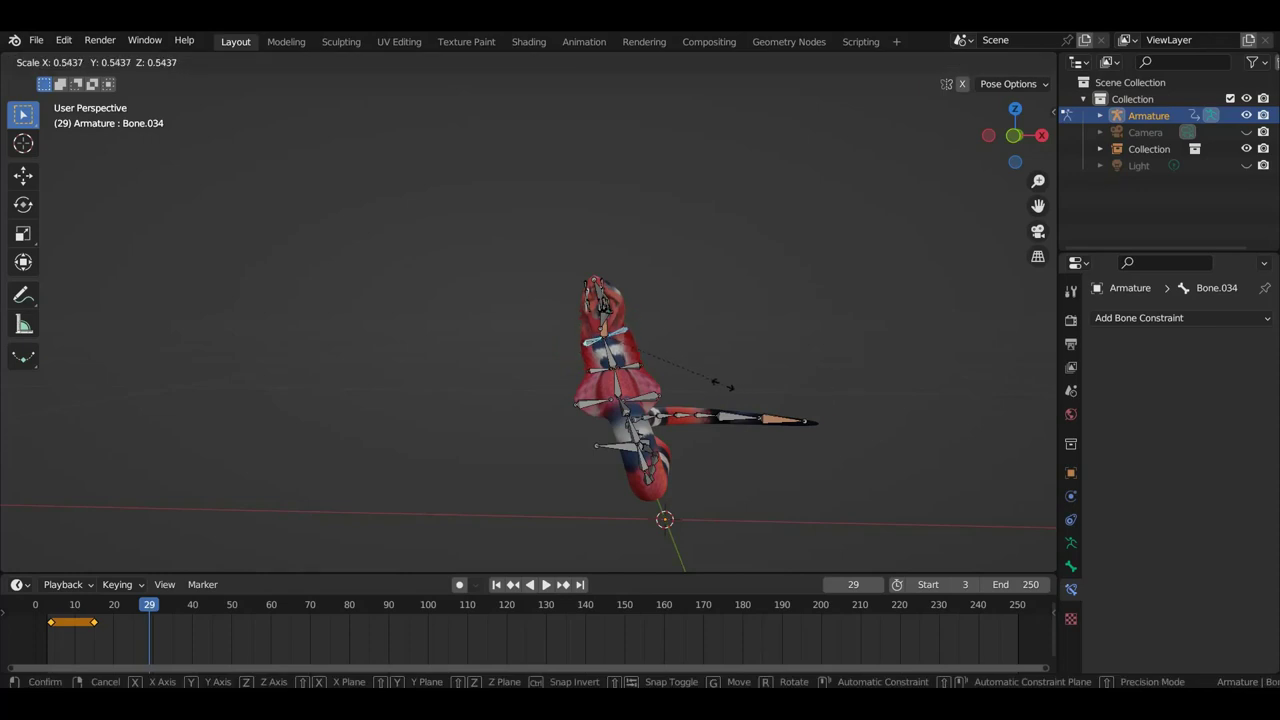
pyautogui.click(660, 402)
# - Scale two more coil bones together down to about 0.55
pyautogui.click(612, 404)
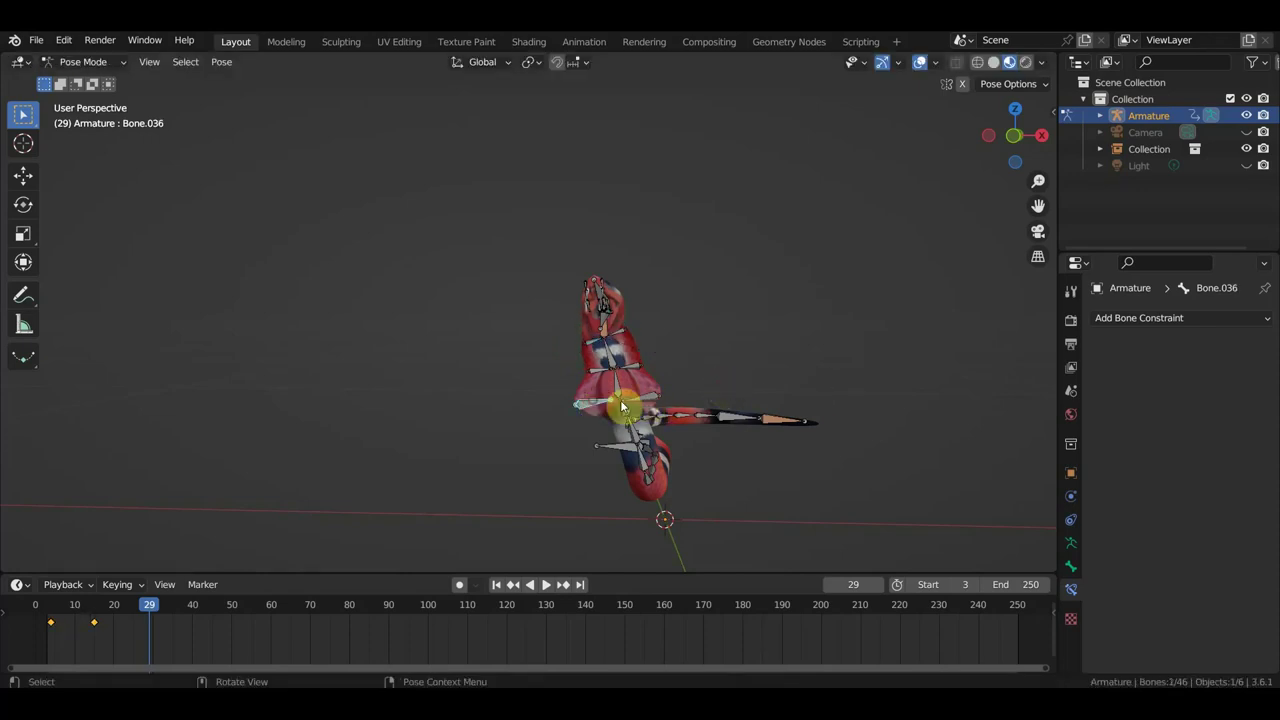
pyautogui.keyDown('shift'); pyautogui.click(716, 401); pyautogui.keyUp('shift')
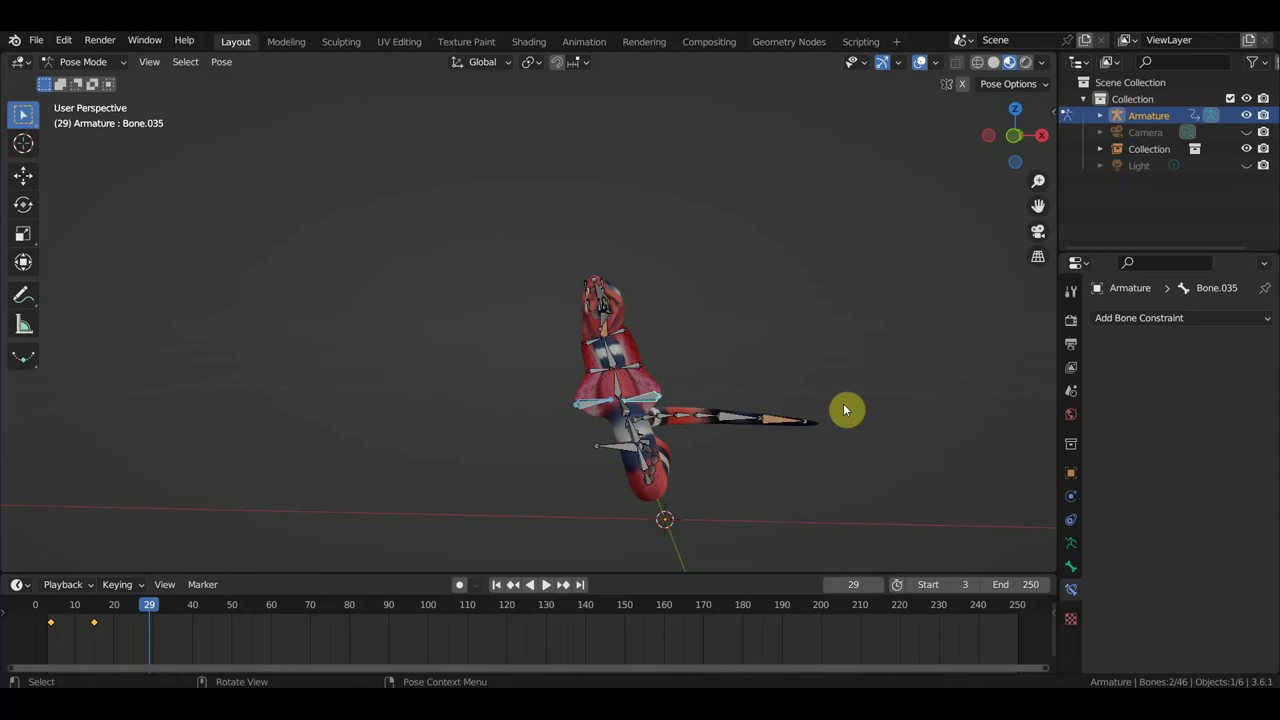
pyautogui.press('s')
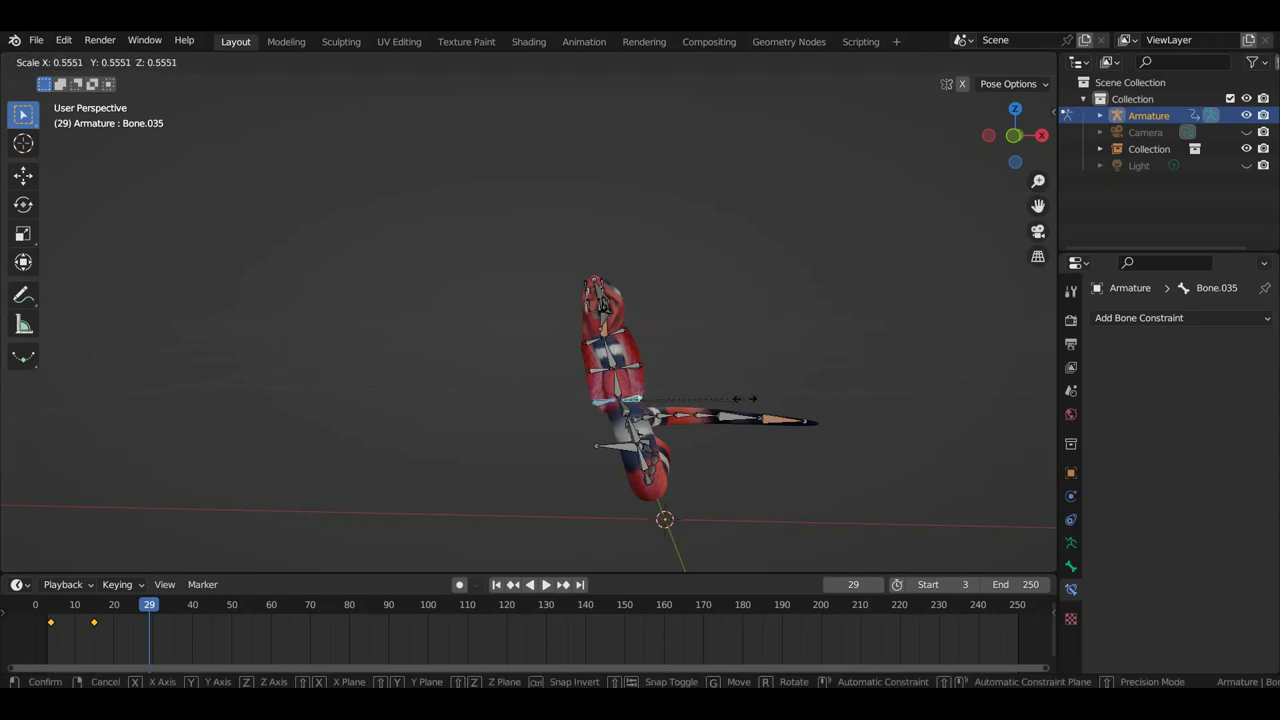
pyautogui.click(731, 396)
pyautogui.moveTo(729, 394)
pyautogui.mouseDown(button='middle')
pyautogui.moveTo(691, 371)
pyautogui.moveTo(800, 349)
pyautogui.moveTo(803, 337)
pyautogui.moveTo(703, 380)
pyautogui.moveTo(769, 371)
pyautogui.moveTo(773, 354)
pyautogui.mouseUp(button='middle')
# - At frame 29, rotate the neck bone and move the head IK bone to a new position
pyautogui.click(690, 352)
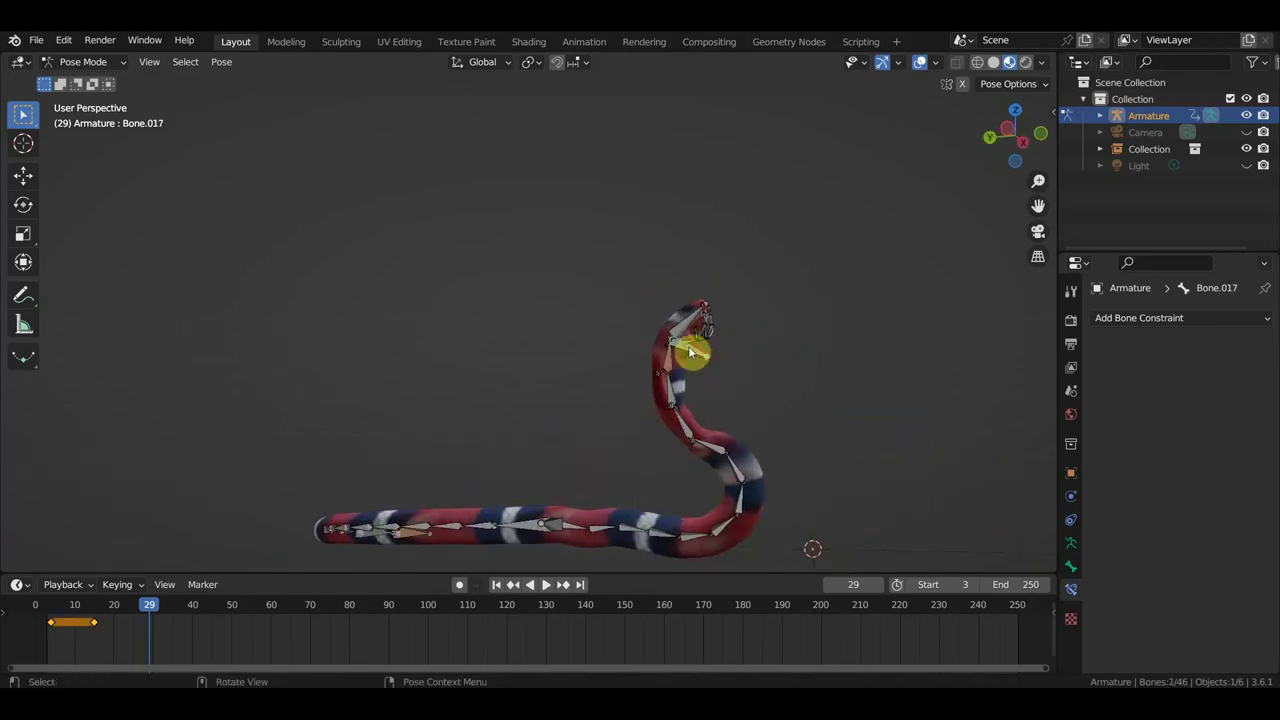
pyautogui.press('r')
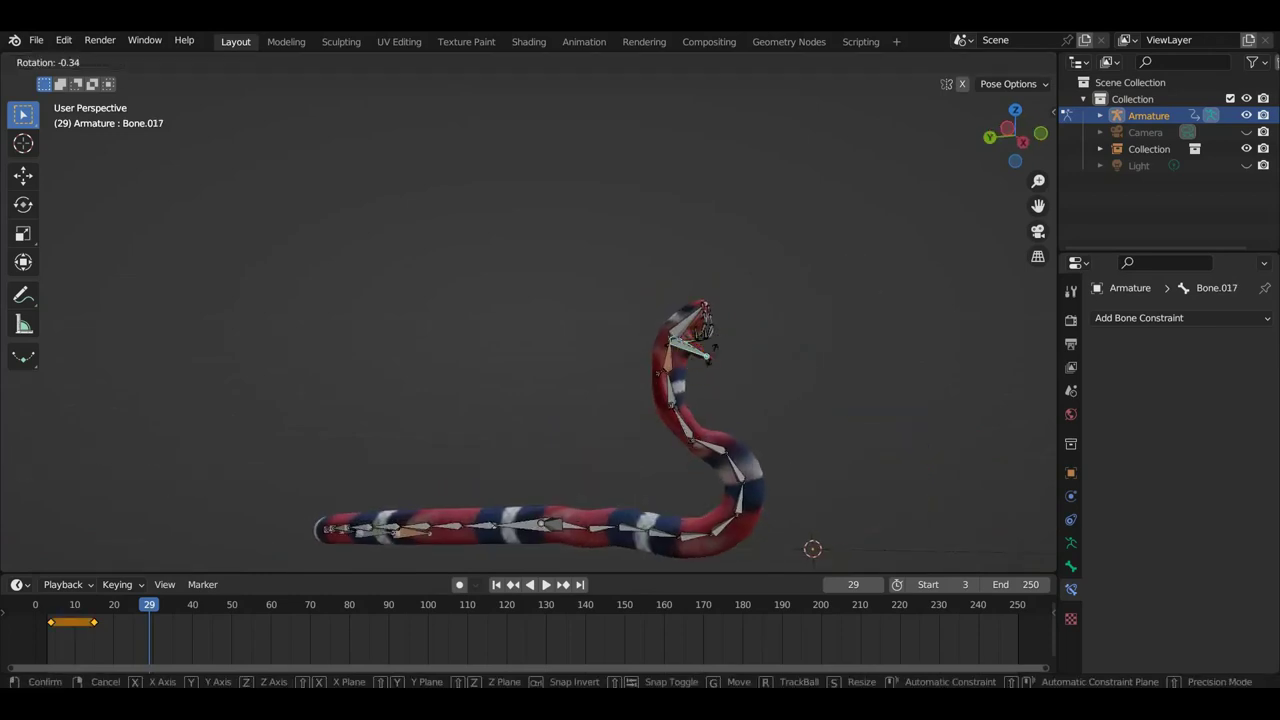
pyautogui.click(712, 334)
pyautogui.moveTo(720, 334); pyautogui.dragTo(757, 340, button='middle')
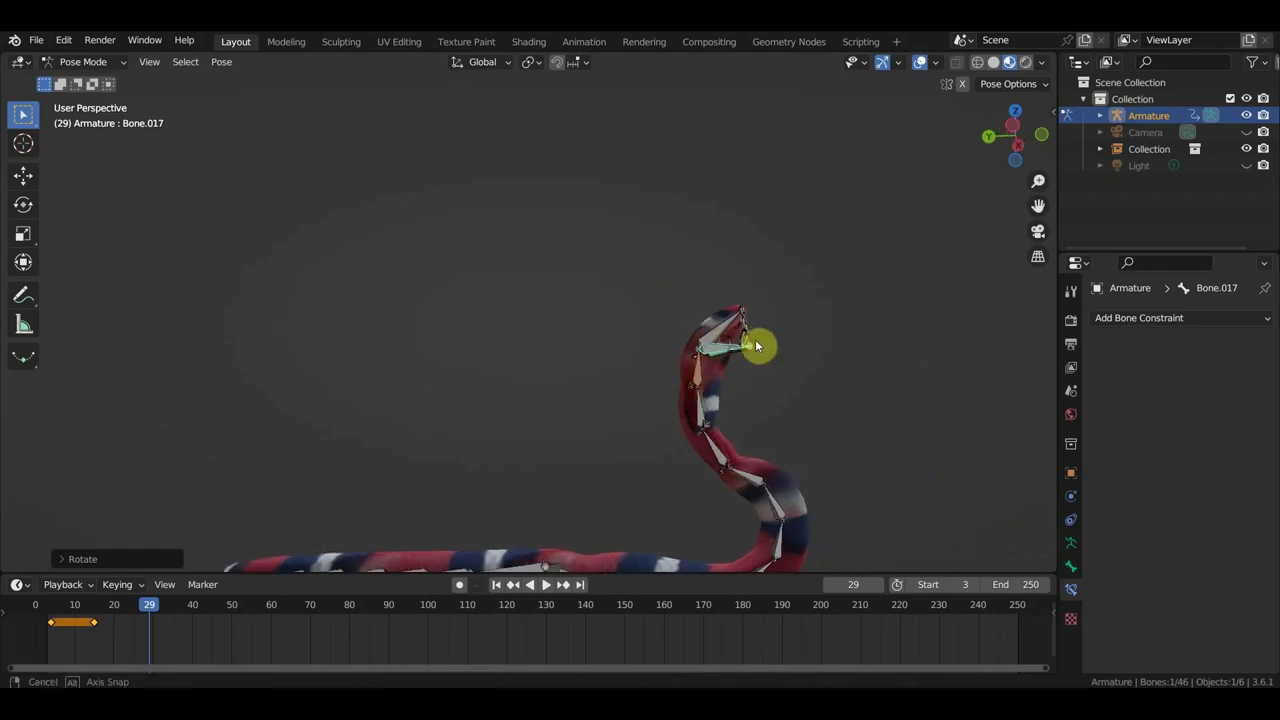
pyautogui.click(700, 372)
pyautogui.press('g')
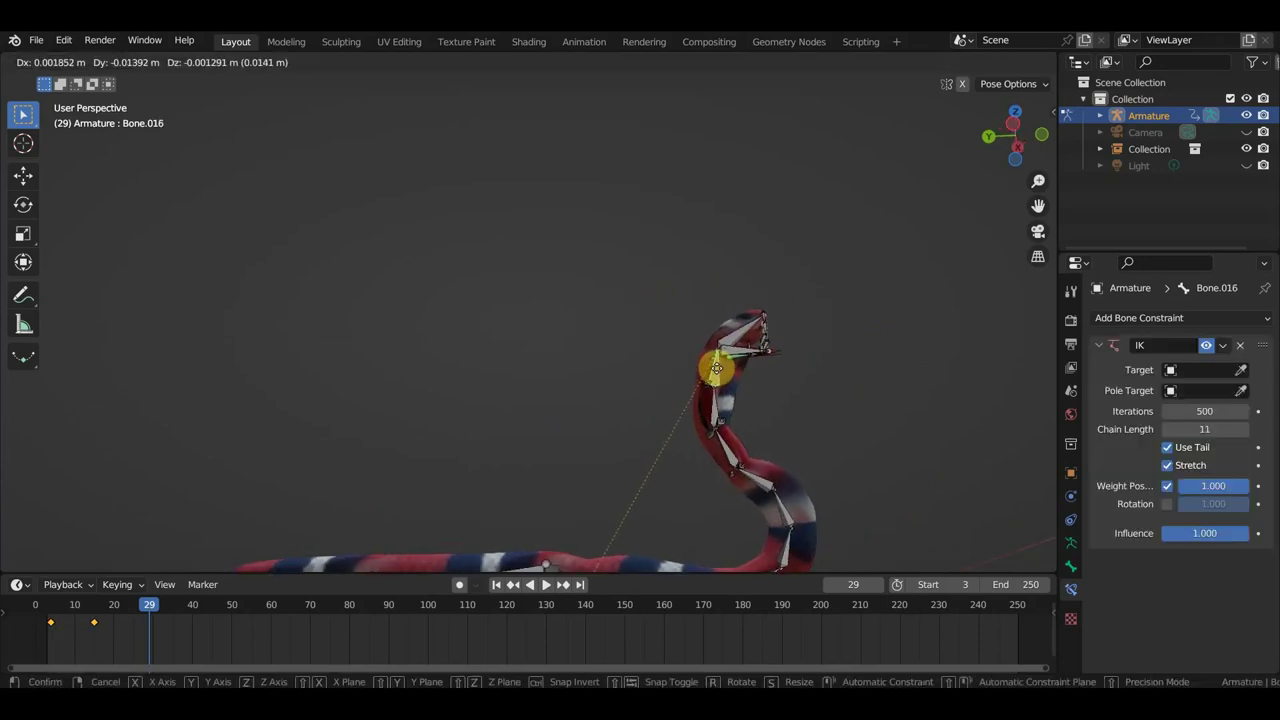
pyautogui.click(733, 371)
pyautogui.moveTo(731, 371)
pyautogui.mouseDown(button='middle')
pyautogui.moveTo(923, 408)
pyautogui.moveTo(737, 437)
pyautogui.mouseUp(button='middle')
pyautogui.moveTo(554, 511); pyautogui.dragTo(565, 573, button='middle')
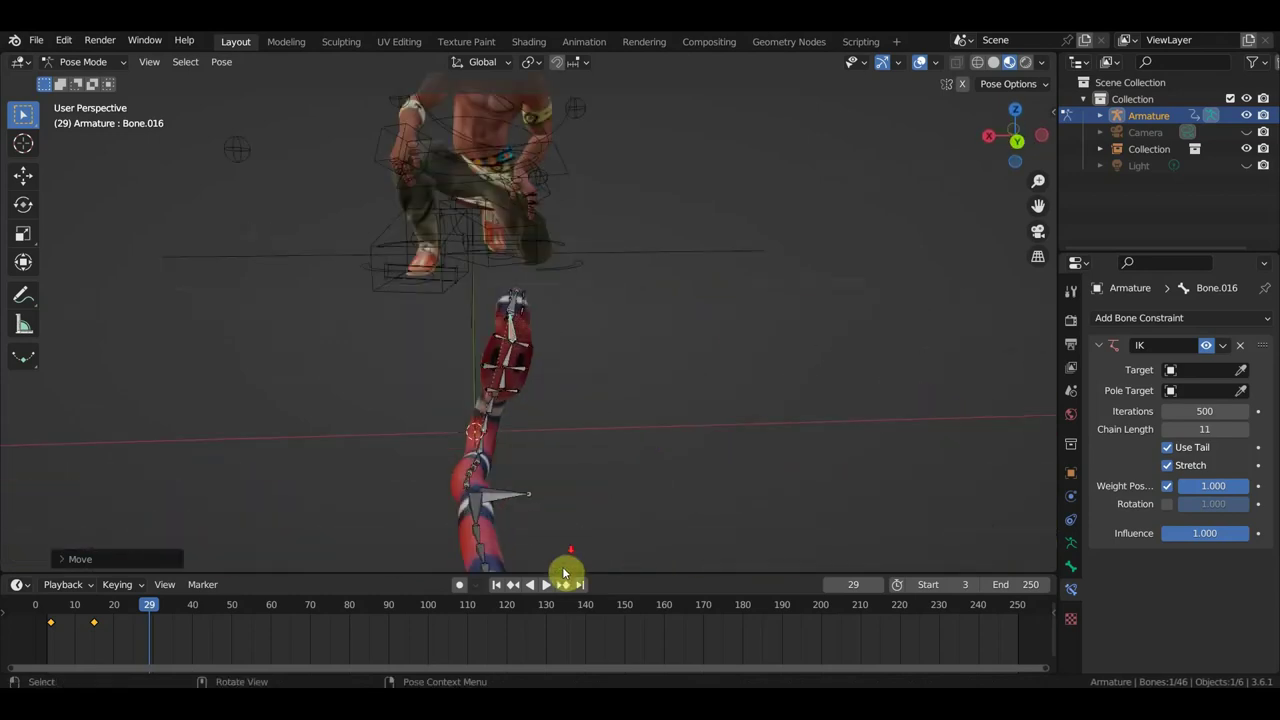
# - From top view, move the tail IK bone so the tail curls back alongside the body
pyautogui.click(322, 551)
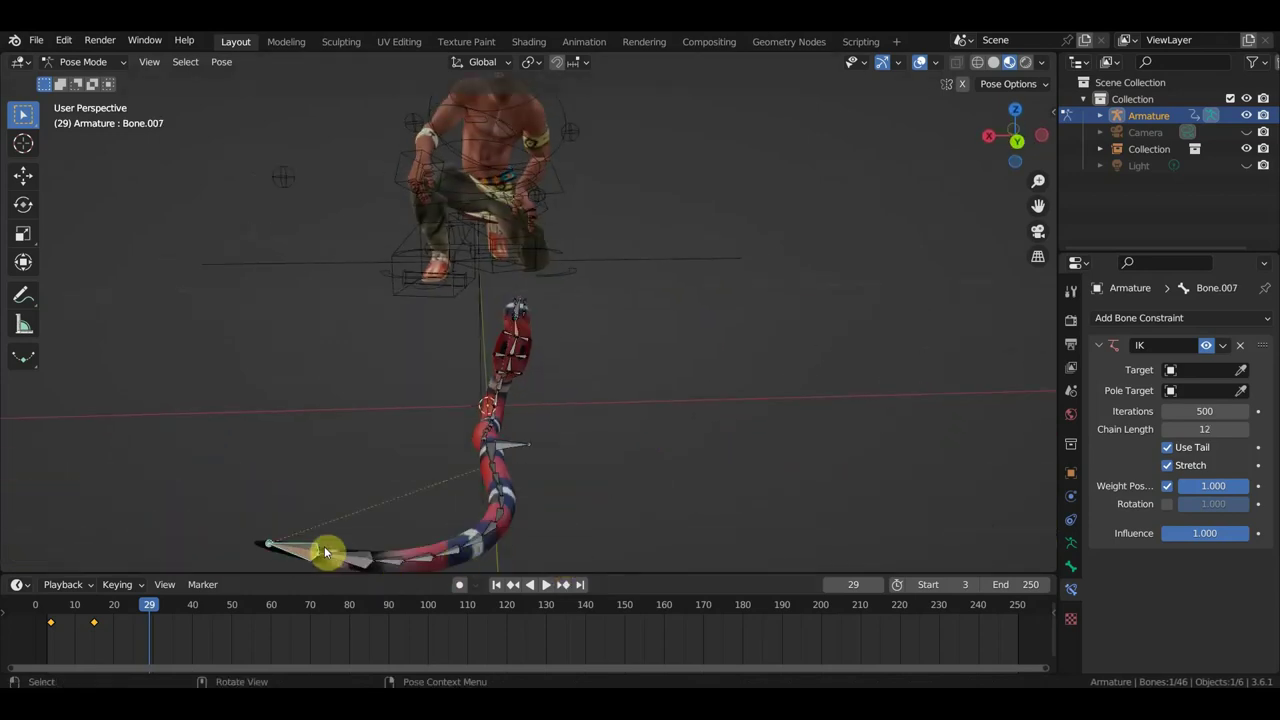
pyautogui.press('KP_7')
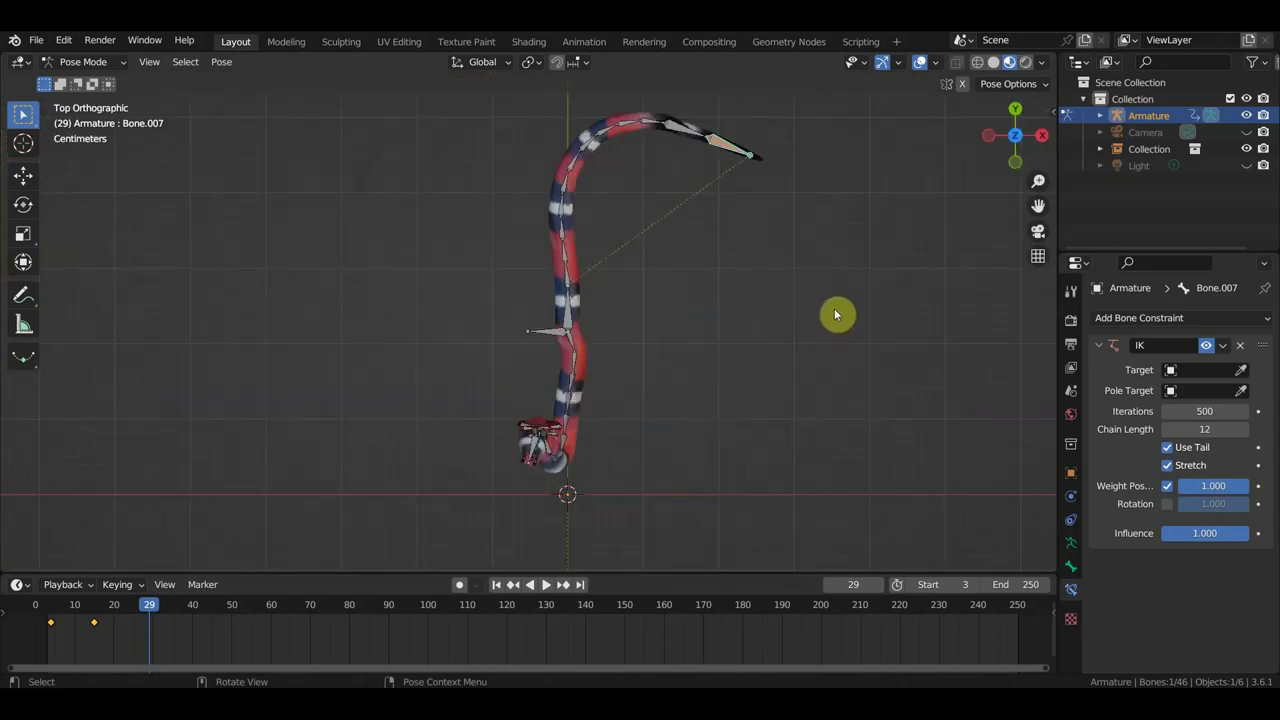
pyautogui.press('g')
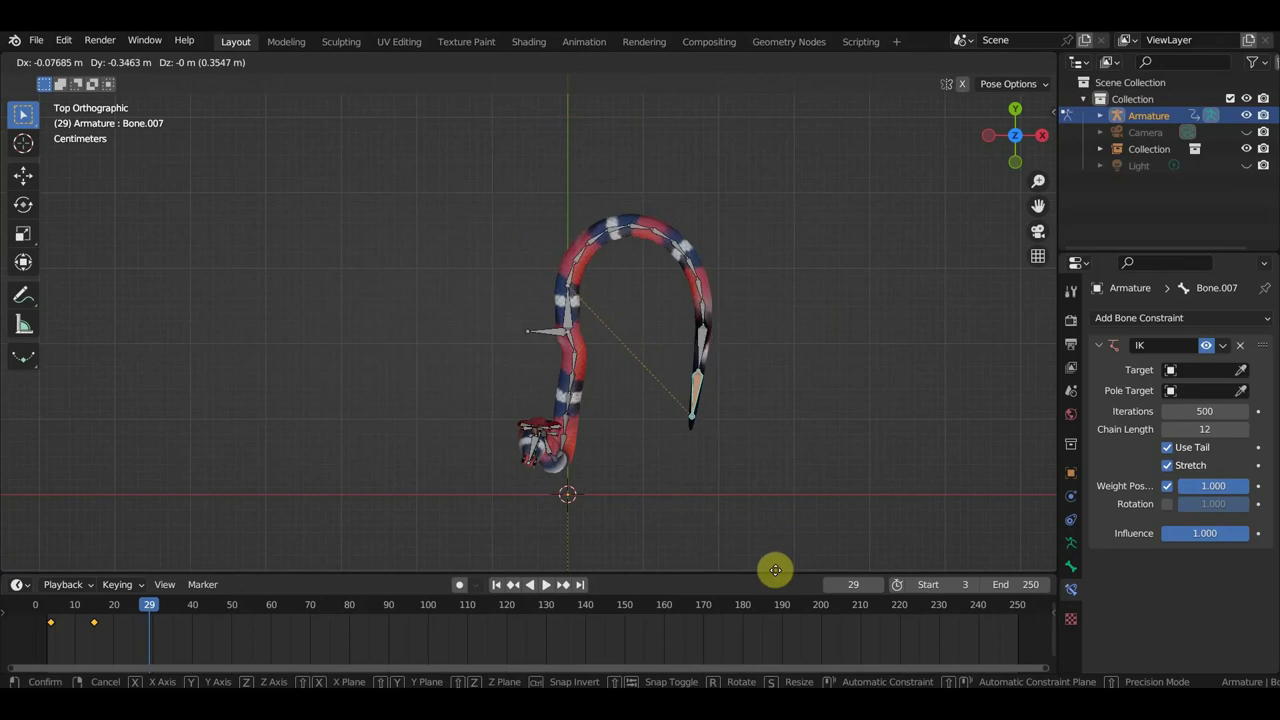
pyautogui.click(767, 104)
pyautogui.moveTo(669, 302); pyautogui.dragTo(526, 356, button='middle')
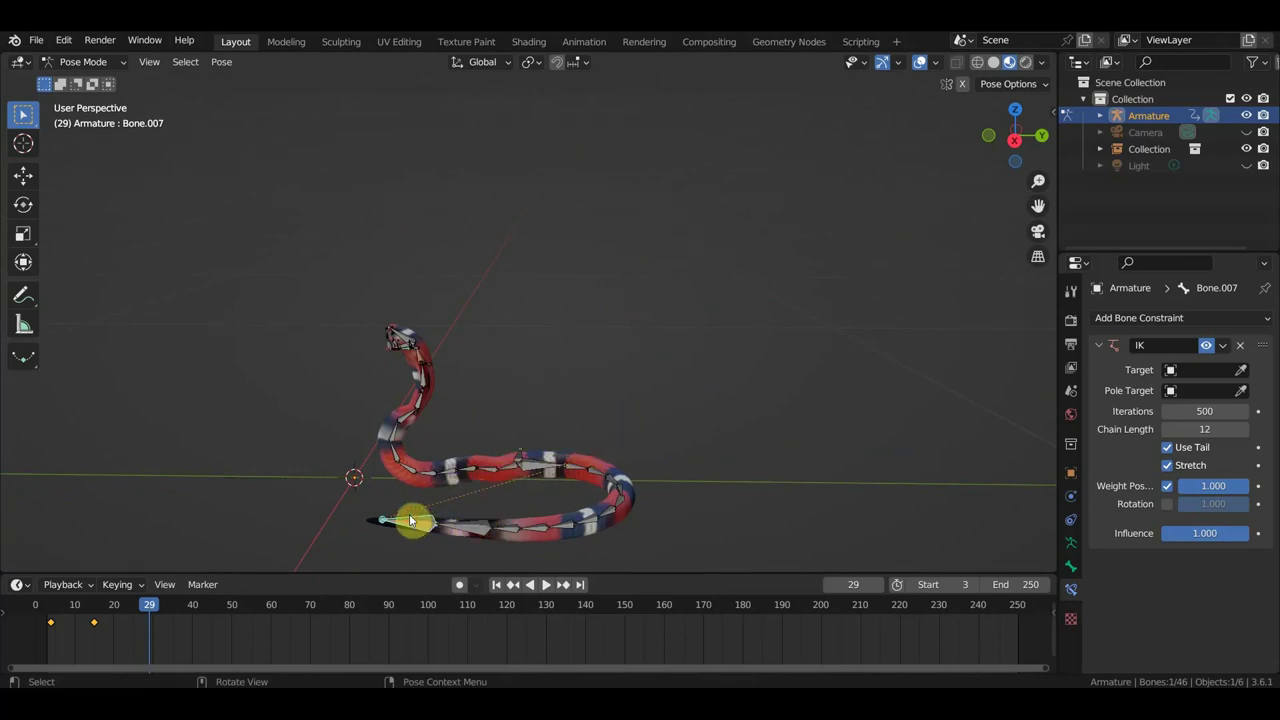
pyautogui.press('g')
pyautogui.moveTo(423, 484); pyautogui.dragTo(437, 493)
# - Rotate a lower-coil bone, Bone.003 and Bone.007 to tighten the middle body curve
pyautogui.click(516, 520)
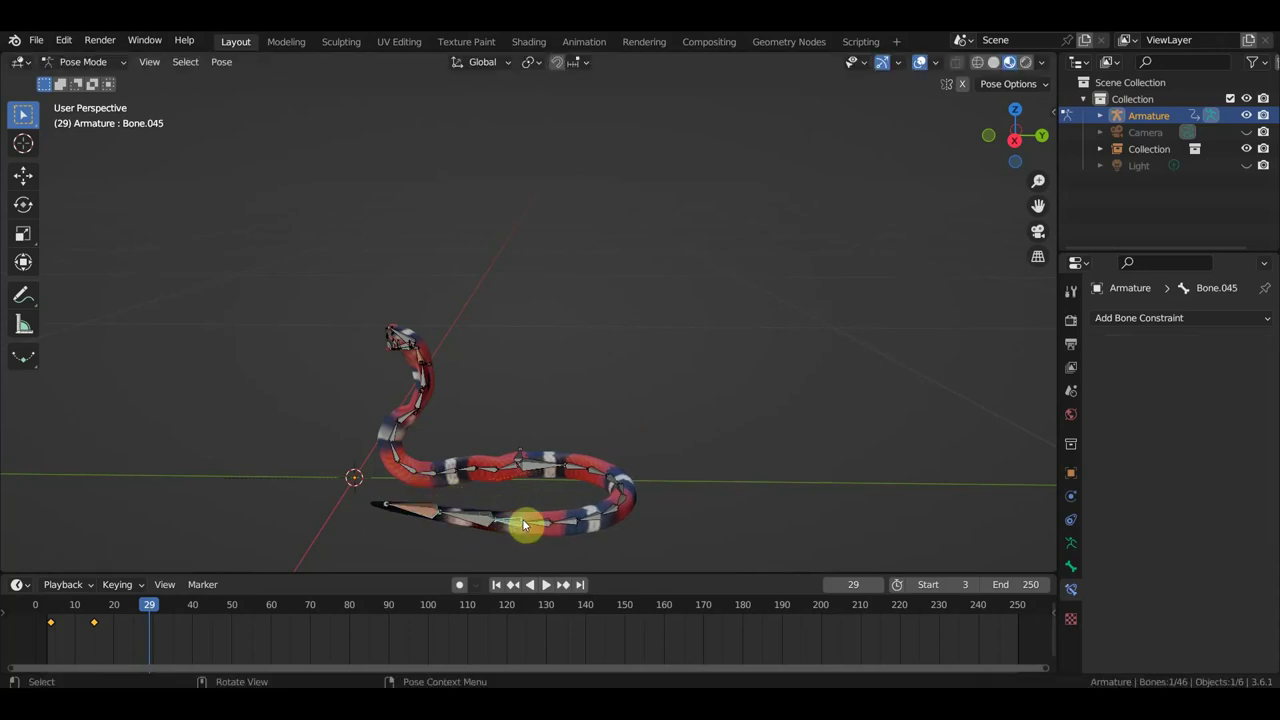
pyautogui.press('r')
pyautogui.click(583, 511)
pyautogui.click(490, 512)
pyautogui.press('r')
pyautogui.click(525, 499)
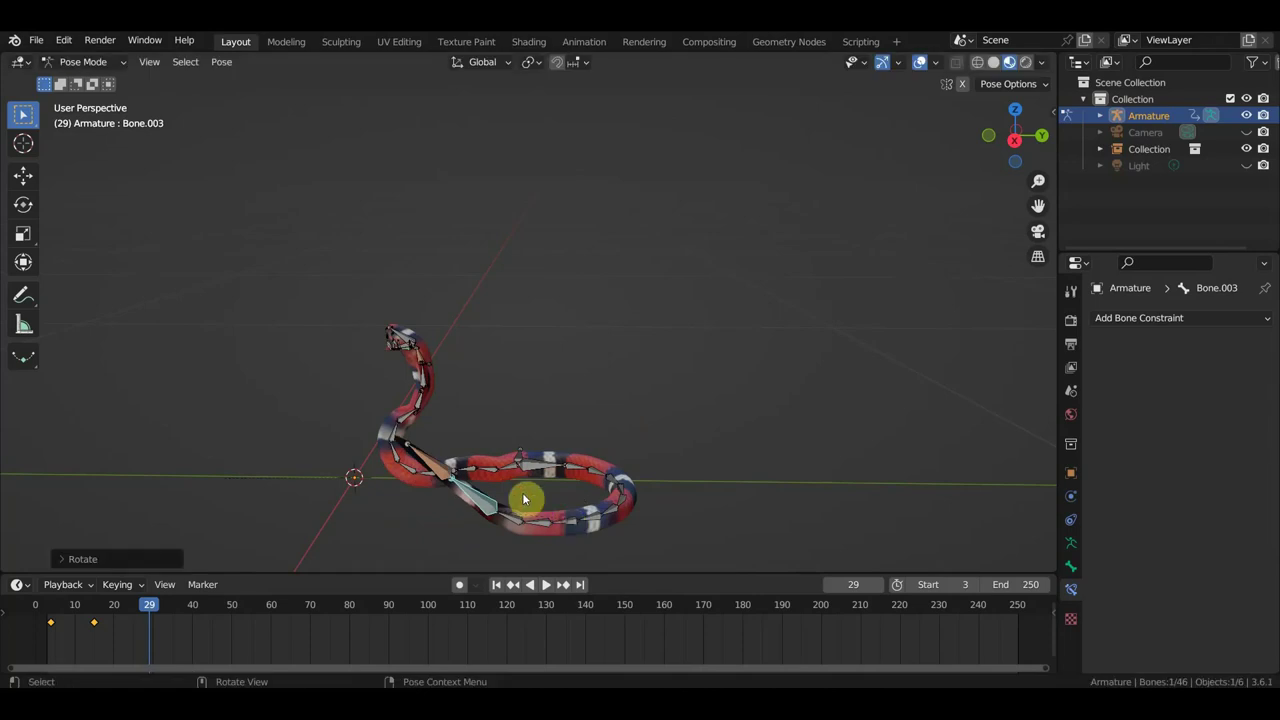
pyautogui.click(463, 474)
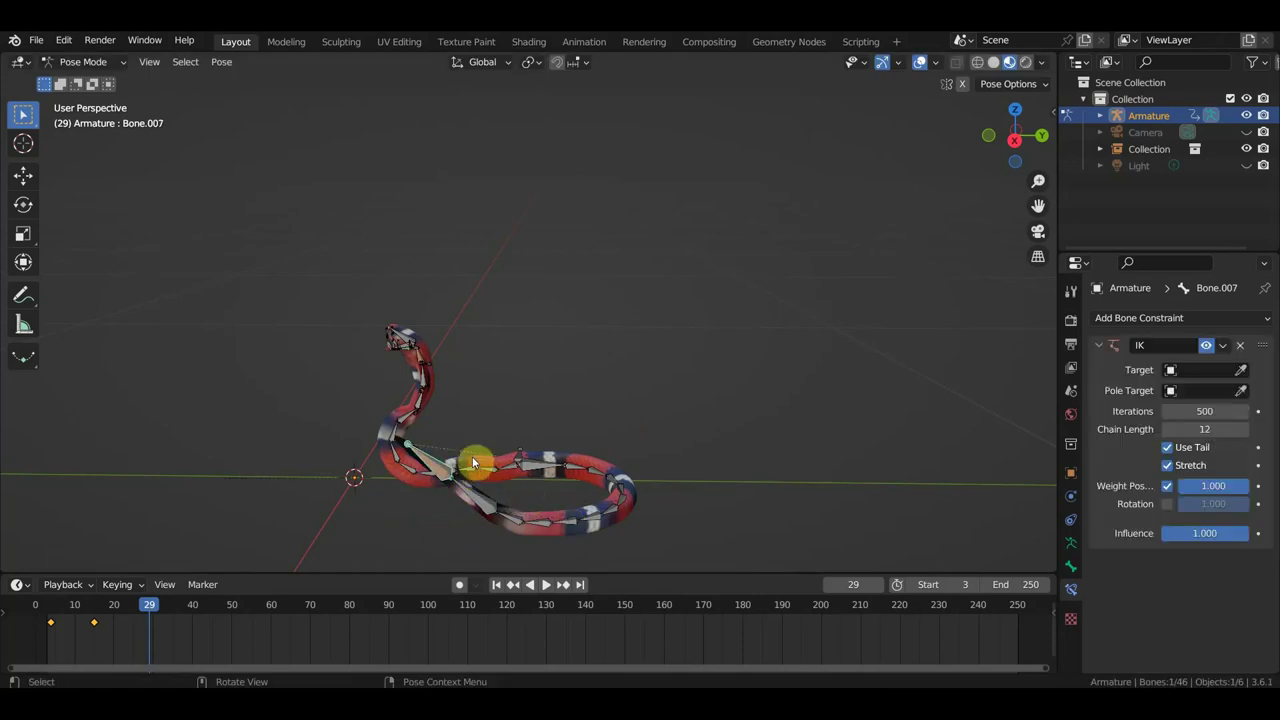
pyautogui.press('r')
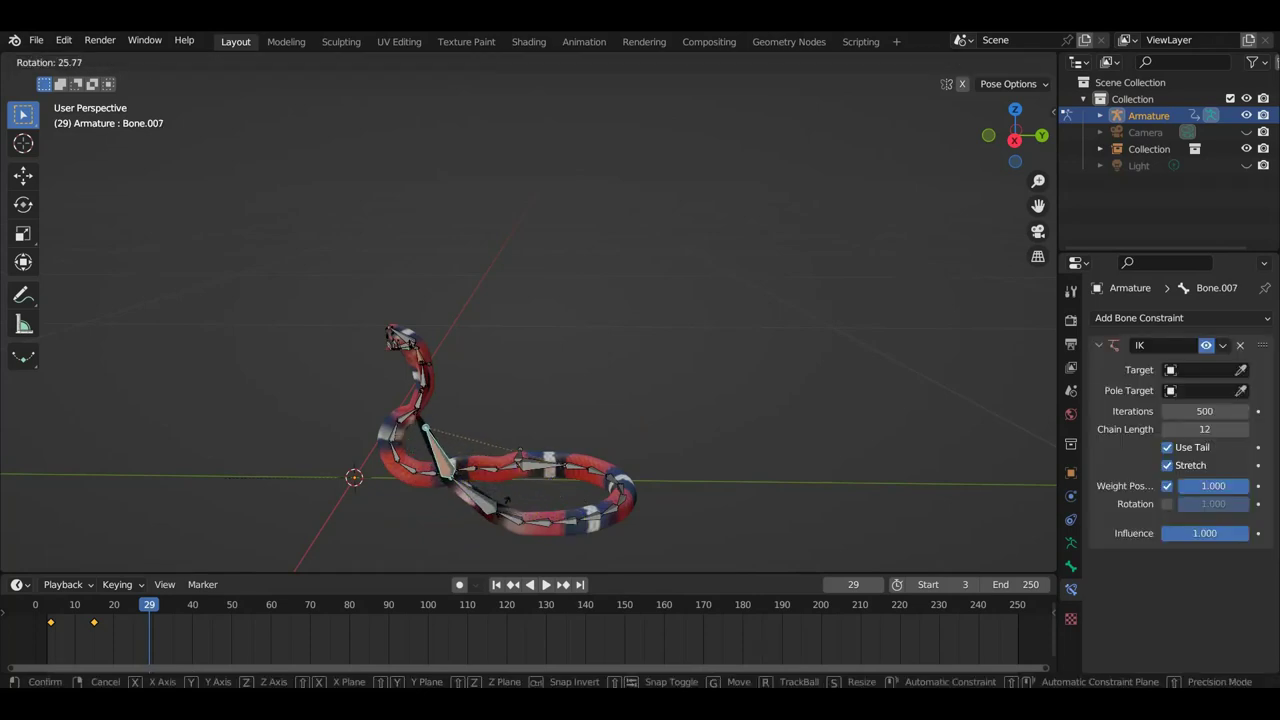
pyautogui.press('Return')
pyautogui.moveTo(517, 466); pyautogui.dragTo(713, 440, button='middle')
# - Rotate upper-body Bone.011 and the neck IK bone Bone.016 to lift the neck
pyautogui.click(588, 489)
pyautogui.moveTo(588, 489); pyautogui.dragTo(627, 482, button='middle')
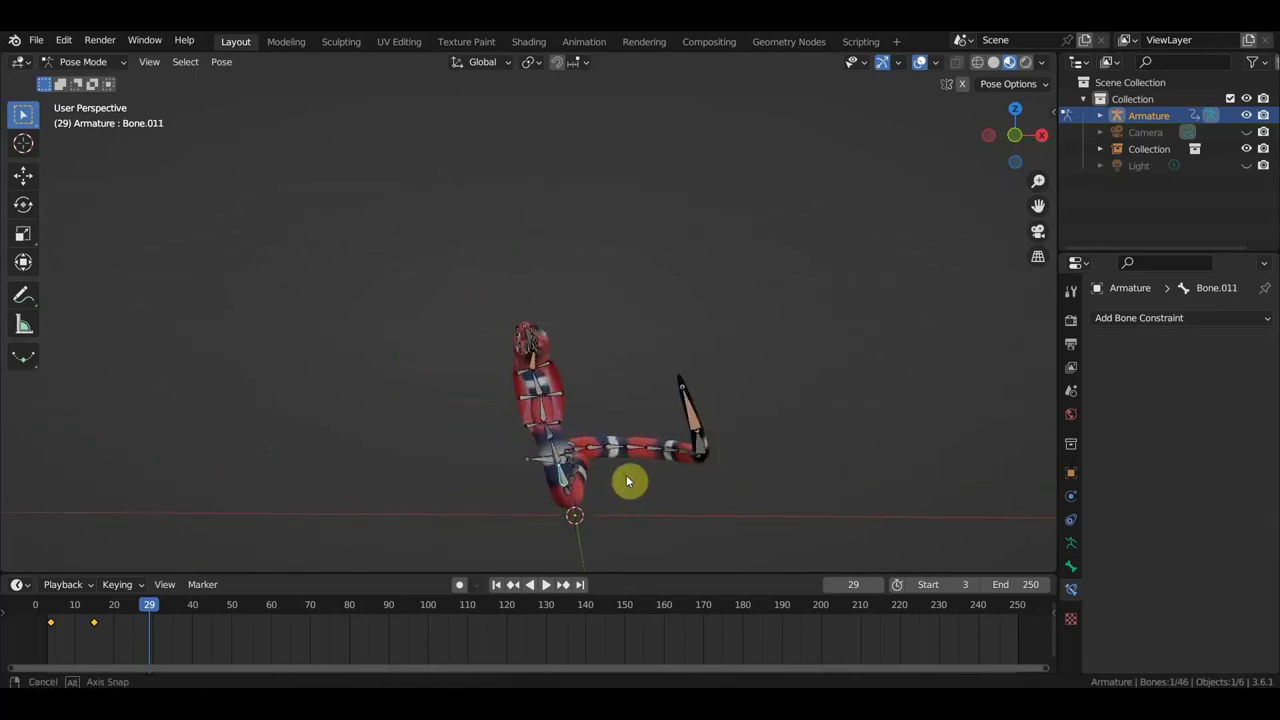
pyautogui.press('r')
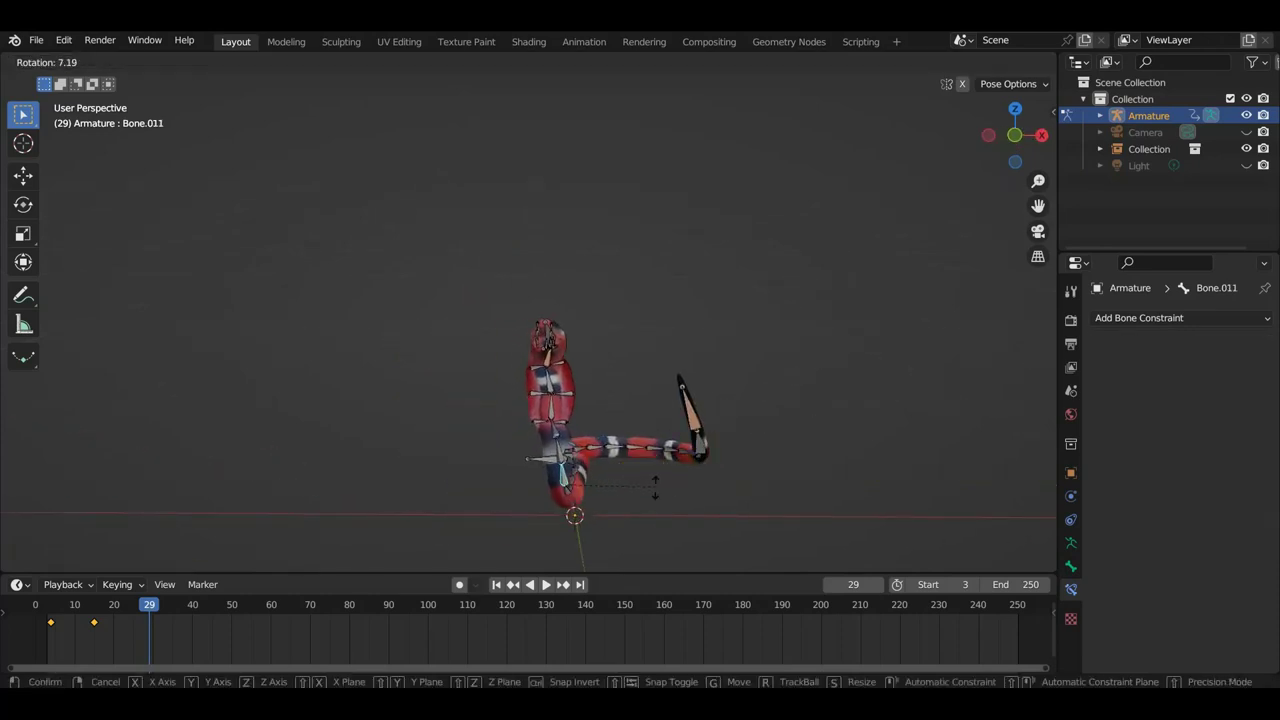
pyautogui.click(636, 496)
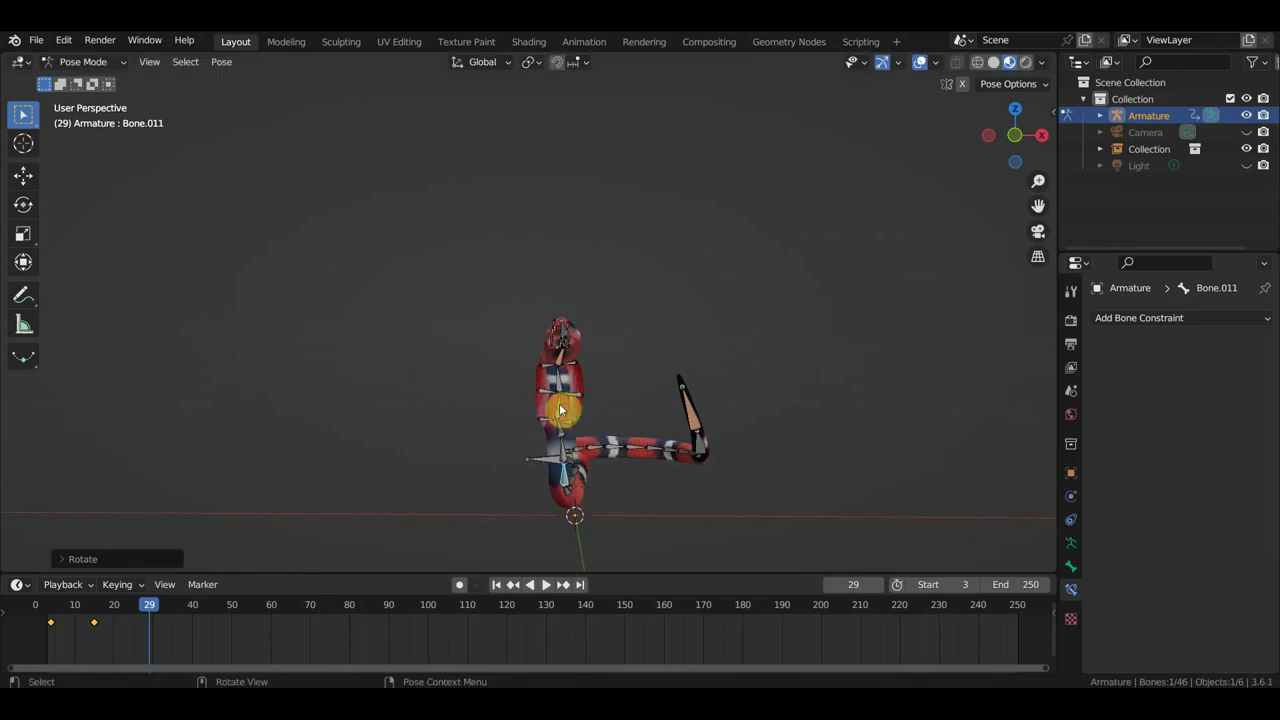
pyautogui.click(579, 422)
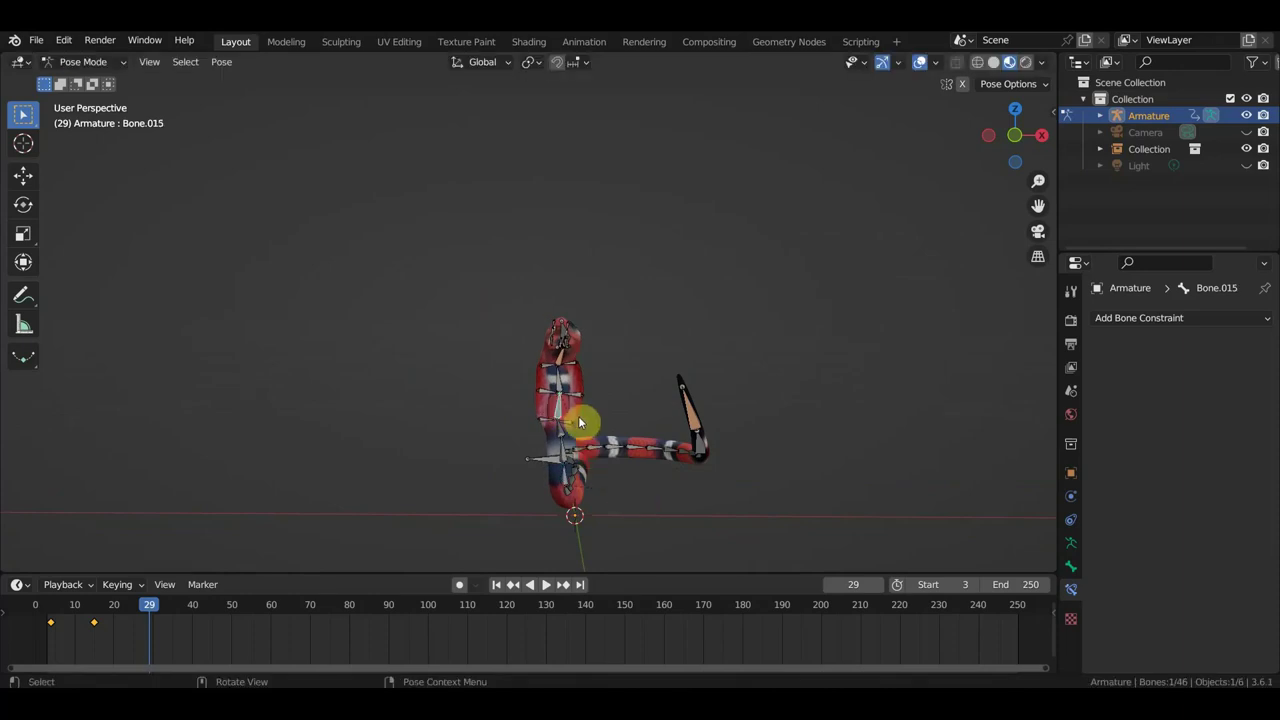
pyautogui.click(563, 362)
pyautogui.press('r')
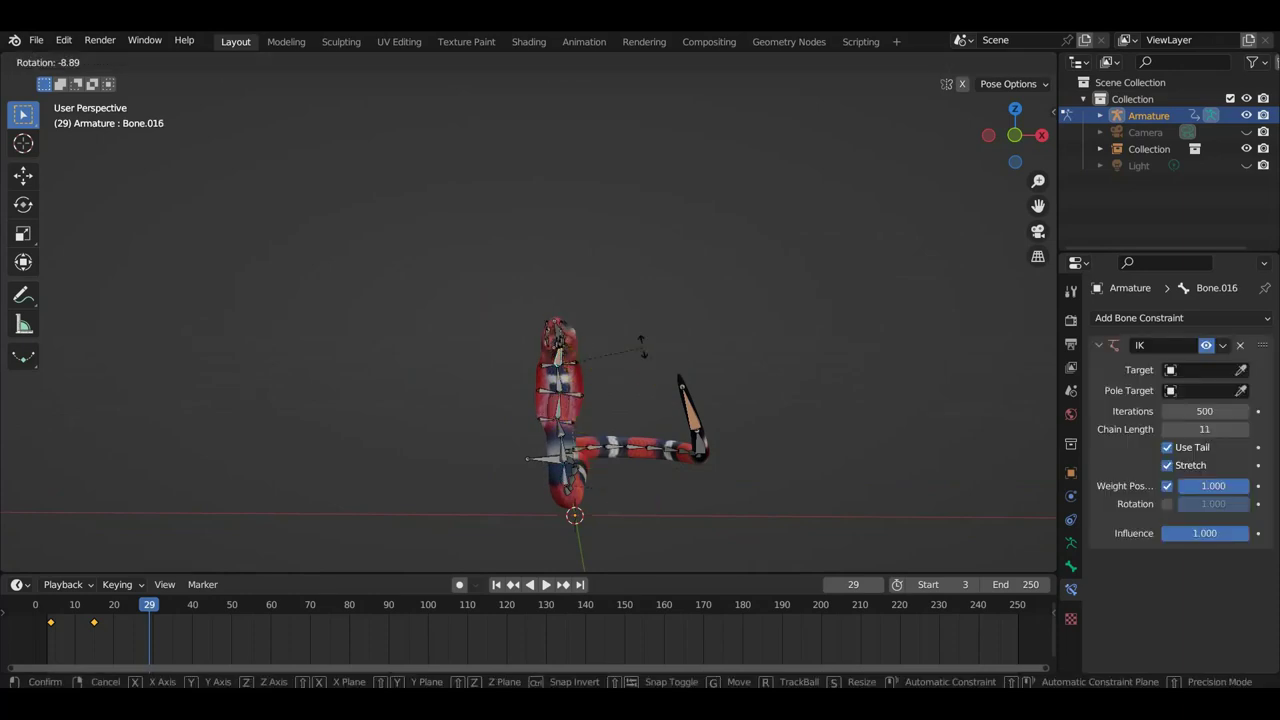
pyautogui.click(632, 344)
# - Rotate Bone.013 in the raised body to finish the upright neck pose
pyautogui.click(554, 333)
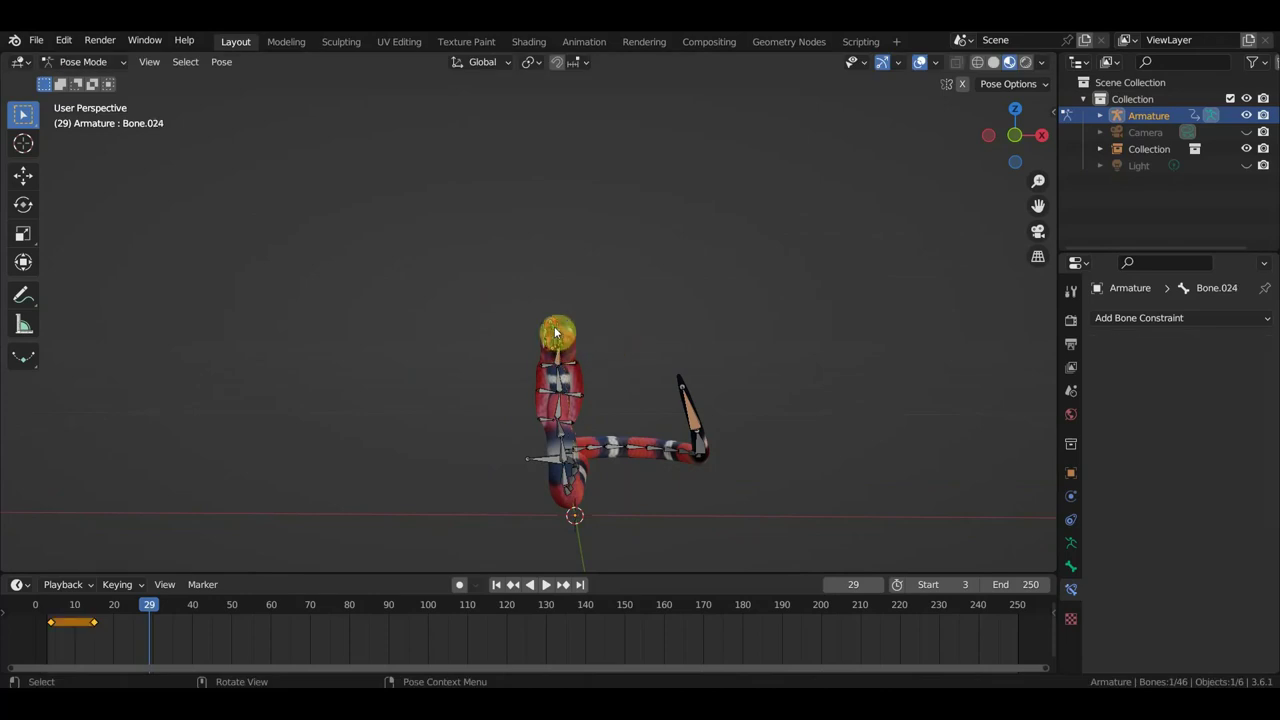
pyautogui.moveTo(560, 340)
pyautogui.mouseDown(button='middle')
pyautogui.moveTo(507, 368)
pyautogui.moveTo(478, 358)
pyautogui.moveTo(514, 366)
pyautogui.moveTo(603, 349)
pyautogui.mouseUp(button='middle')
pyautogui.click(603, 349)
pyautogui.press('r')
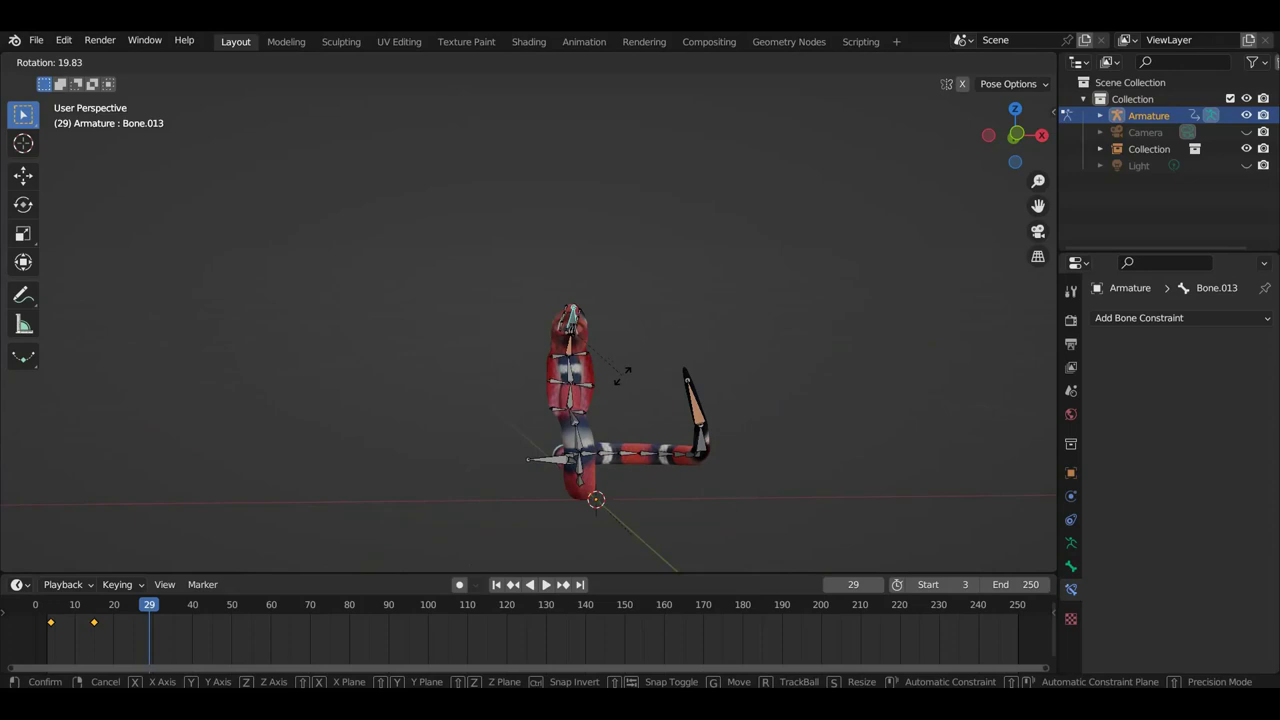
pyautogui.click(630, 365)
pyautogui.scroll(4, 628, 372)
pyautogui.moveTo(658, 379)
pyautogui.mouseDown(button='middle')
pyautogui.moveTo(634, 366)
pyautogui.moveTo(633, 400)
pyautogui.moveTo(932, 400)
pyautogui.moveTo(786, 404)
pyautogui.moveTo(921, 405)
pyautogui.moveTo(910, 405)
pyautogui.mouseUp(button='middle')
# - Keyframe all 46 bones at frame 29 and rewind the timeline to frame 0
pyautogui.press('a')
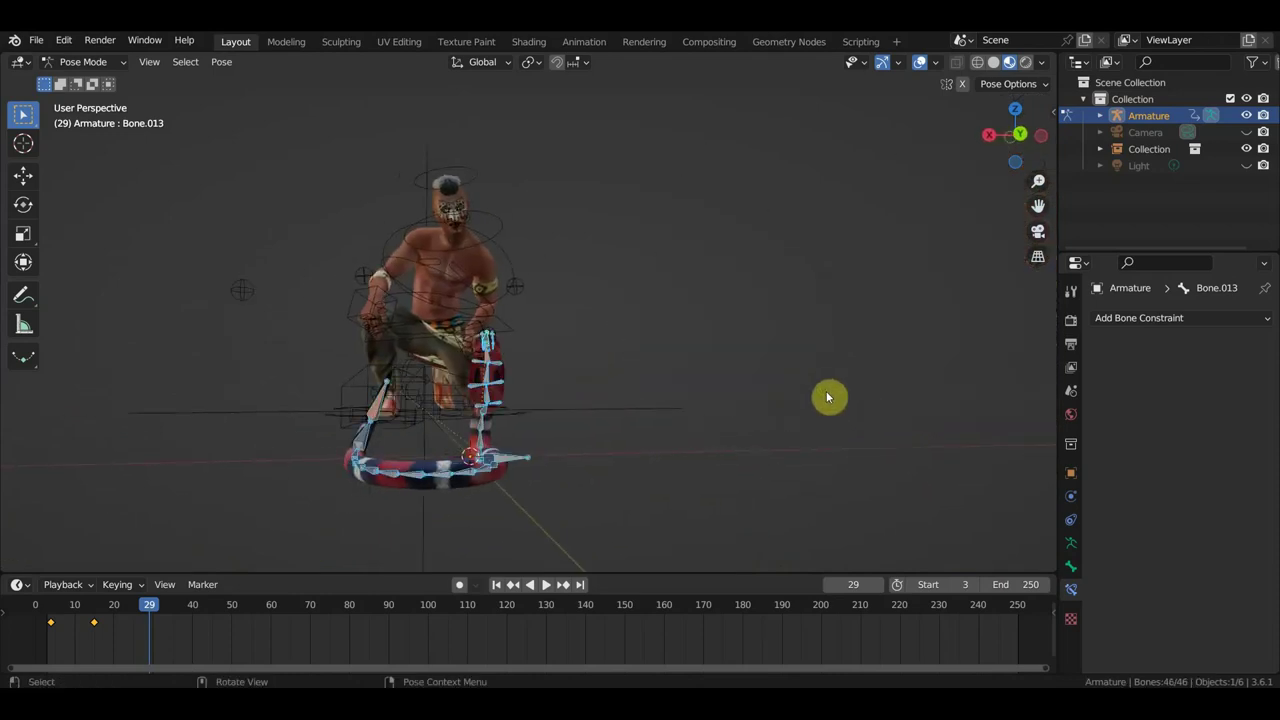
pyautogui.press('i')
pyautogui.moveTo(153, 604)
pyautogui.mouseDown()
pyautogui.moveTo(22, 610)
pyautogui.moveTo(1043, 606)
pyautogui.moveTo(49, 606)
pyautogui.moveTo(268, 625)
pyautogui.mouseUp()
# - At frame 59, move the neck IK bone Bone.016 upward so the neck rears higher
pyautogui.moveTo(480, 475)
pyautogui.mouseDown(button='middle')
pyautogui.moveTo(463, 478)
pyautogui.moveTo(492, 377)
pyautogui.mouseUp(button='middle')
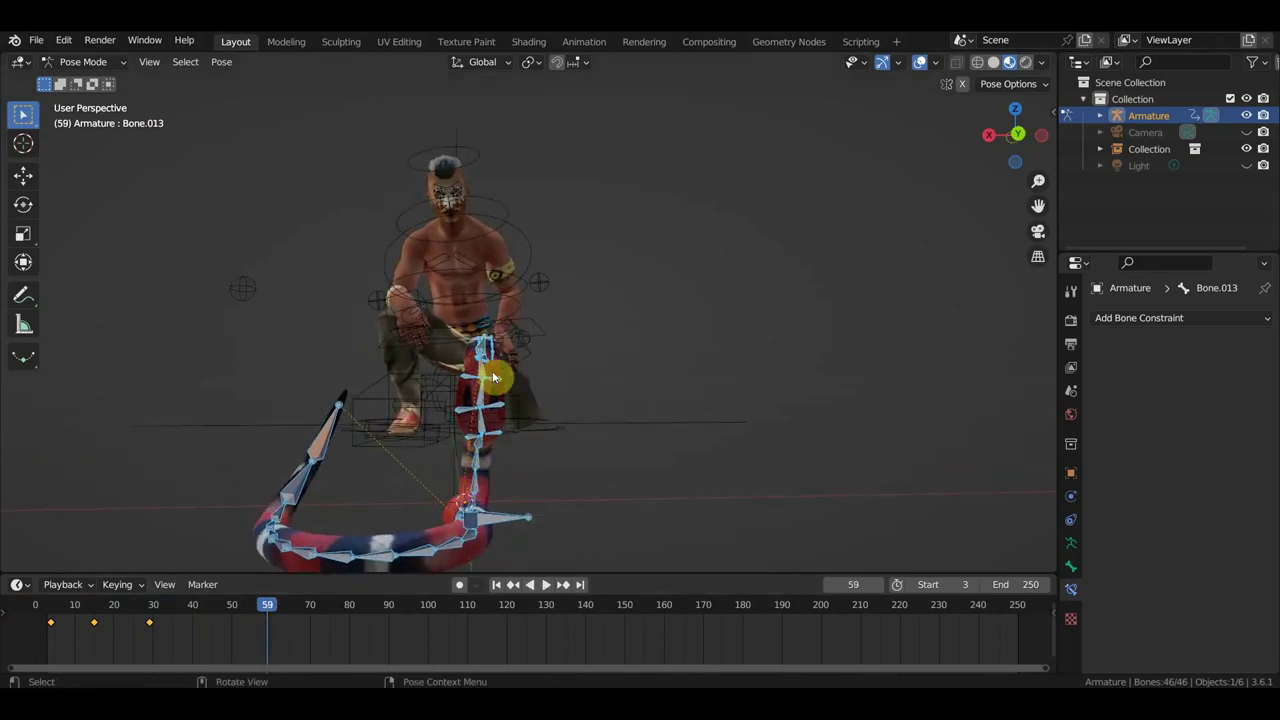
pyautogui.click(485, 377)
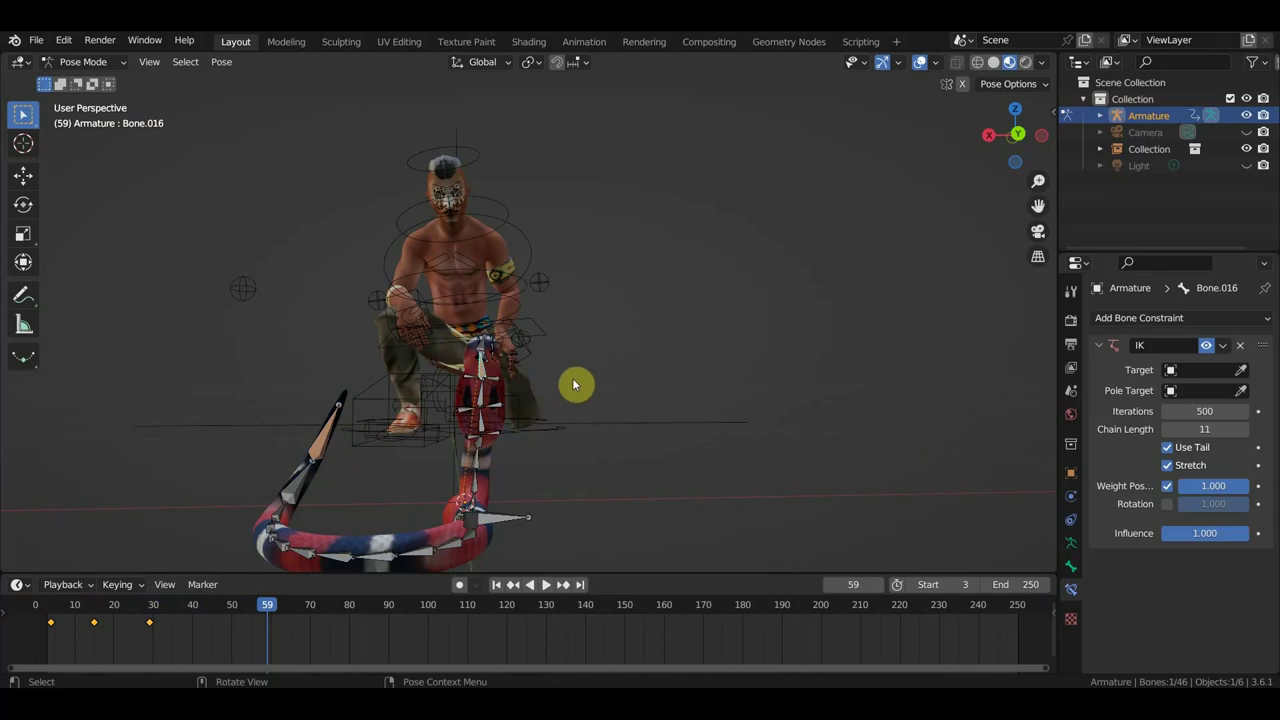
pyautogui.press('g')
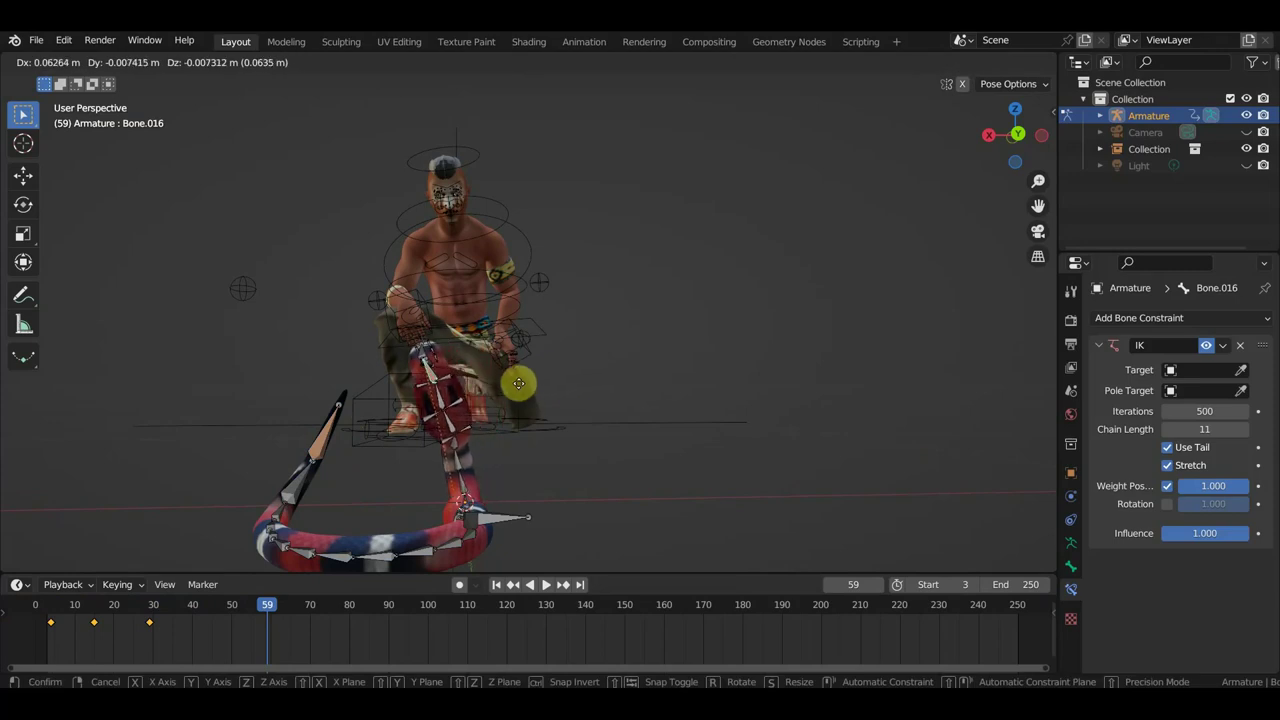
pyautogui.click(489, 394)
pyautogui.moveTo(489, 394)
pyautogui.mouseDown(button='middle')
pyautogui.moveTo(466, 409)
pyautogui.moveTo(277, 423)
pyautogui.mouseUp(button='middle')
pyautogui.moveTo(769, 426); pyautogui.dragTo(811, 427, button='middle')
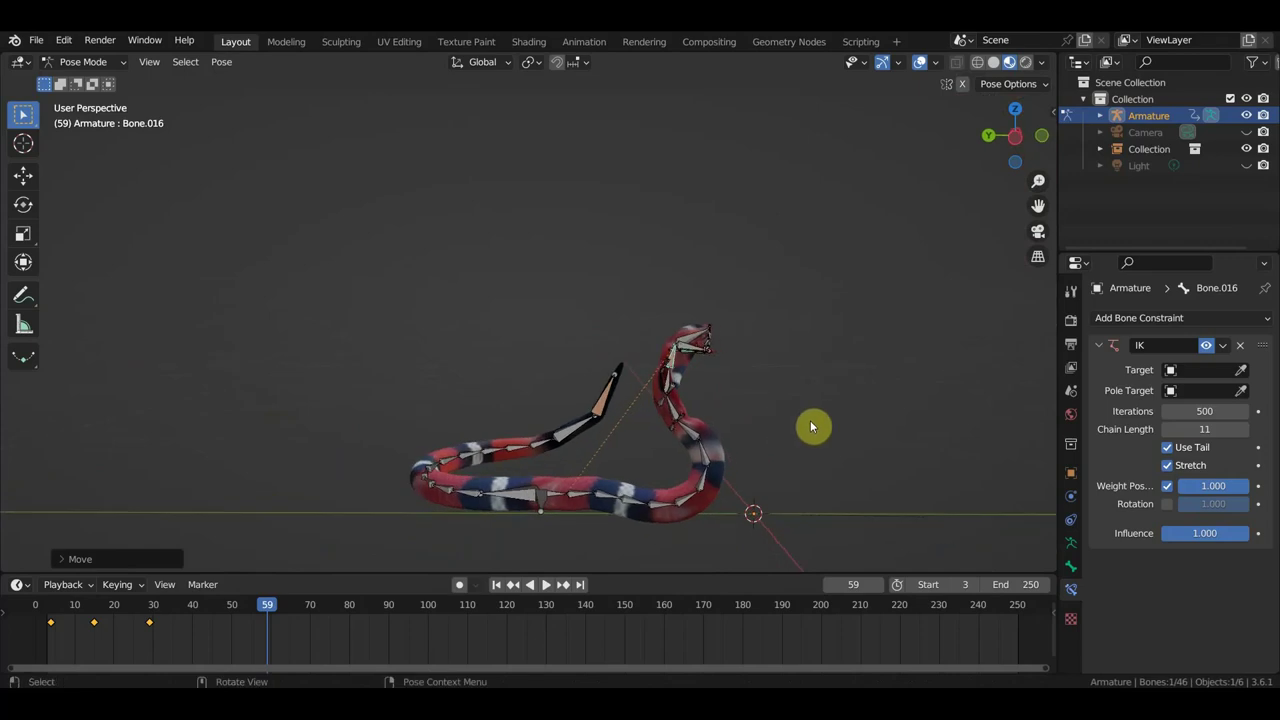
pyautogui.press('g')
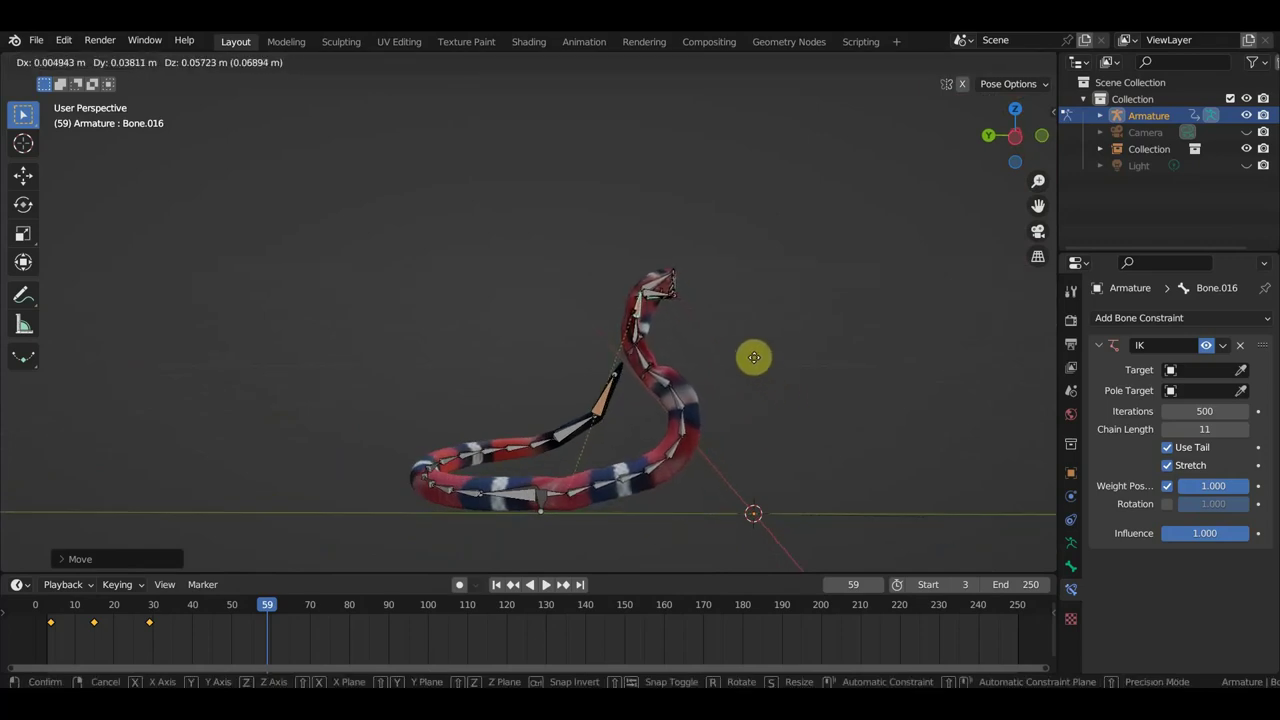
pyautogui.click(752, 360)
# - Shift the head further left and rotate it so the head turns
pyautogui.press('g')
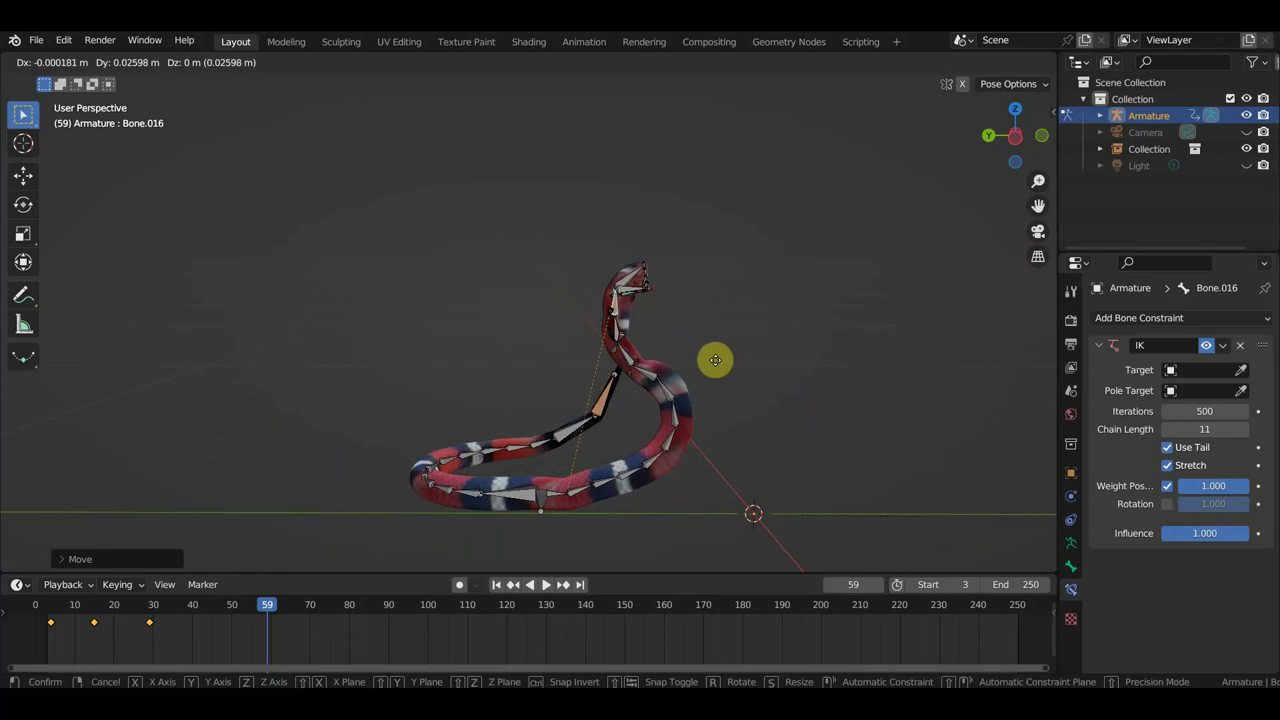
pyautogui.click(710, 366)
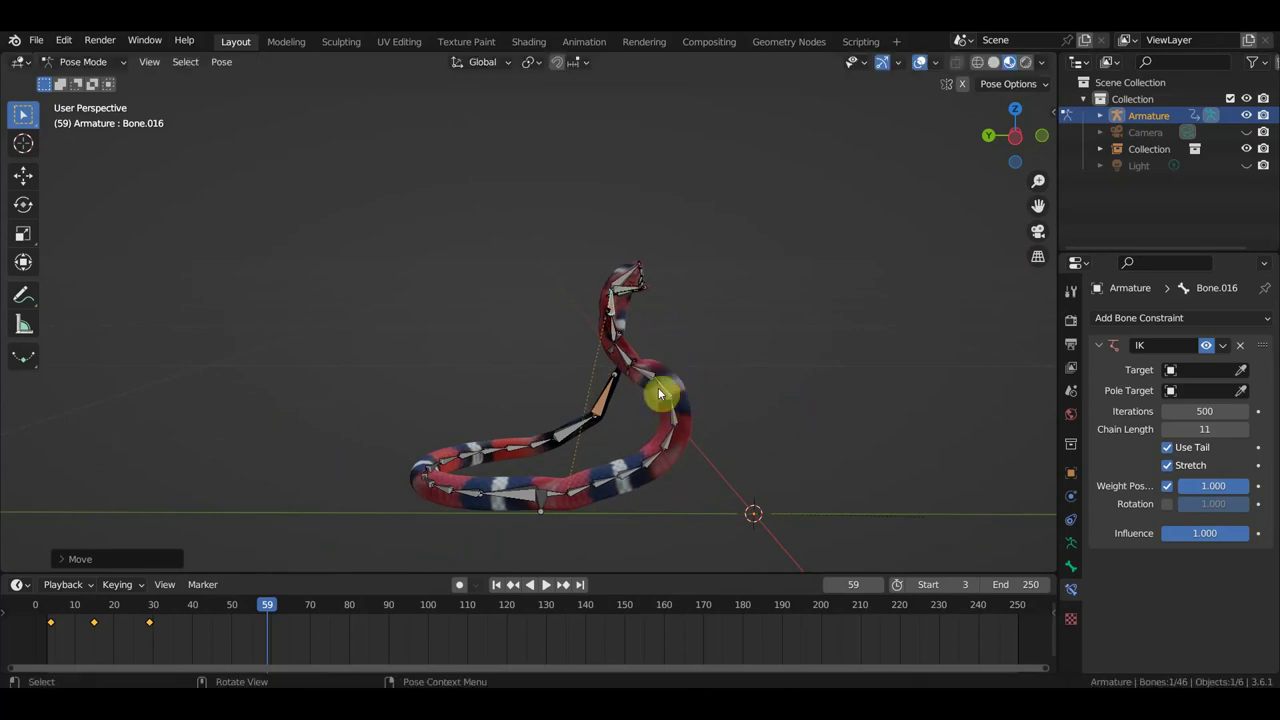
pyautogui.press('r')
pyautogui.click(722, 394)
pyautogui.moveTo(712, 391); pyautogui.dragTo(522, 394, button='middle')
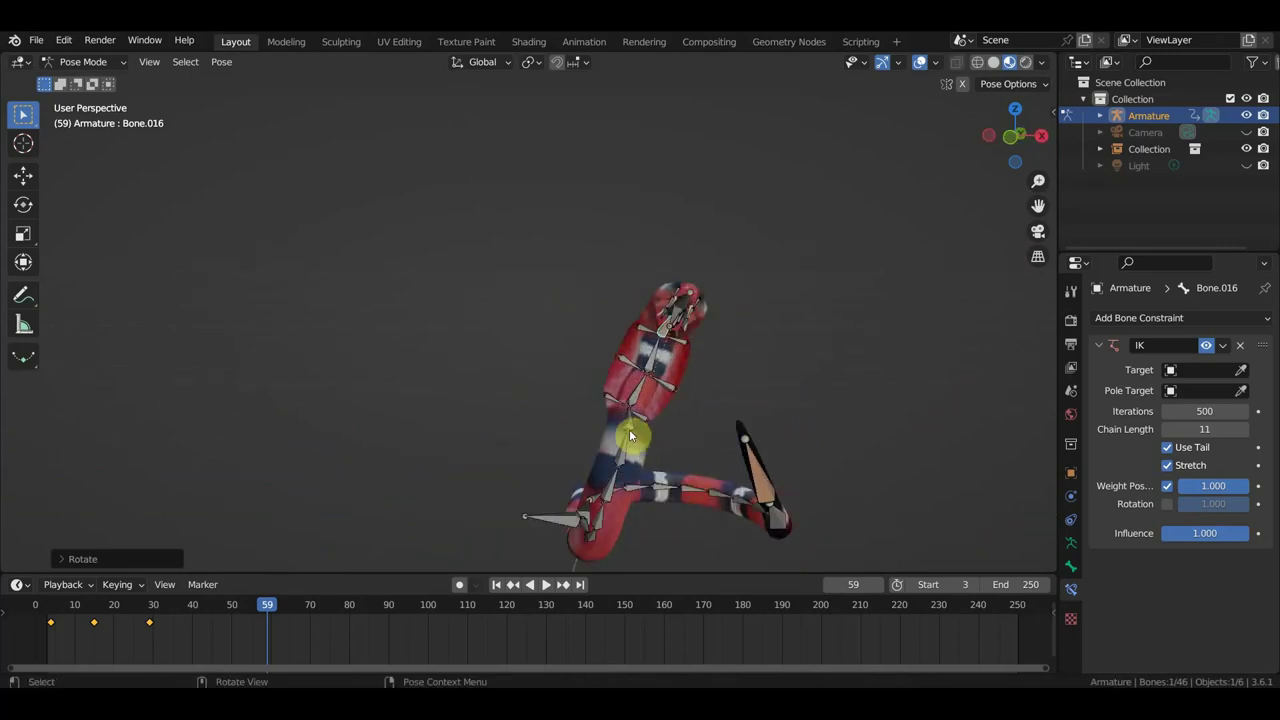
# - Rotate Bone.012, the next upper-body bone, Bone.014 and neck IK Bone.016 to raise the upper body
pyautogui.click(629, 431)
pyautogui.press('r')
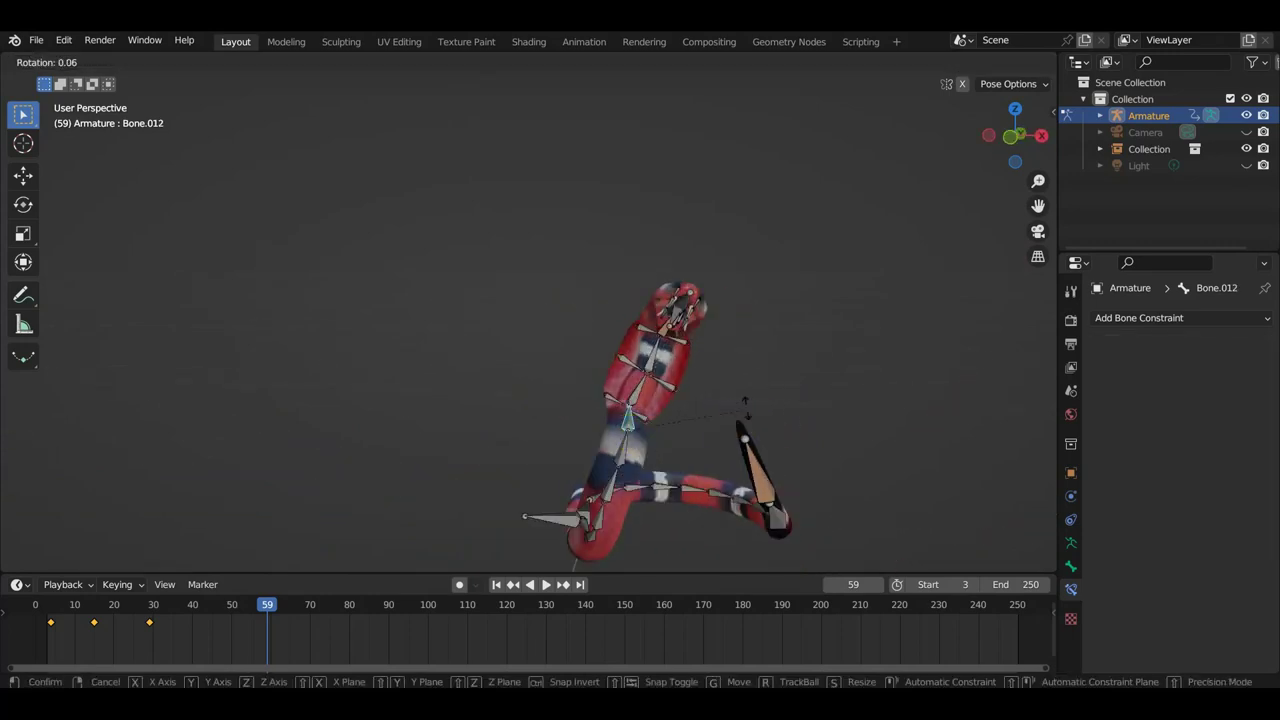
pyautogui.click(764, 398)
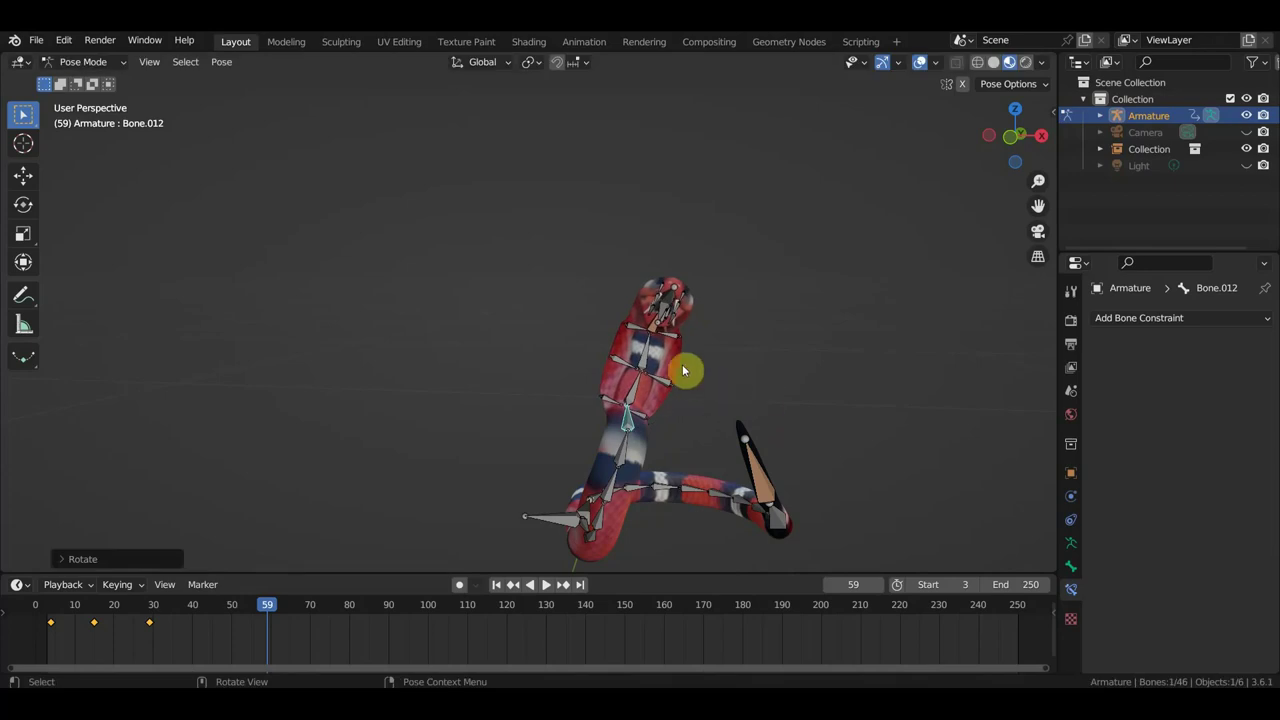
pyautogui.click(644, 375)
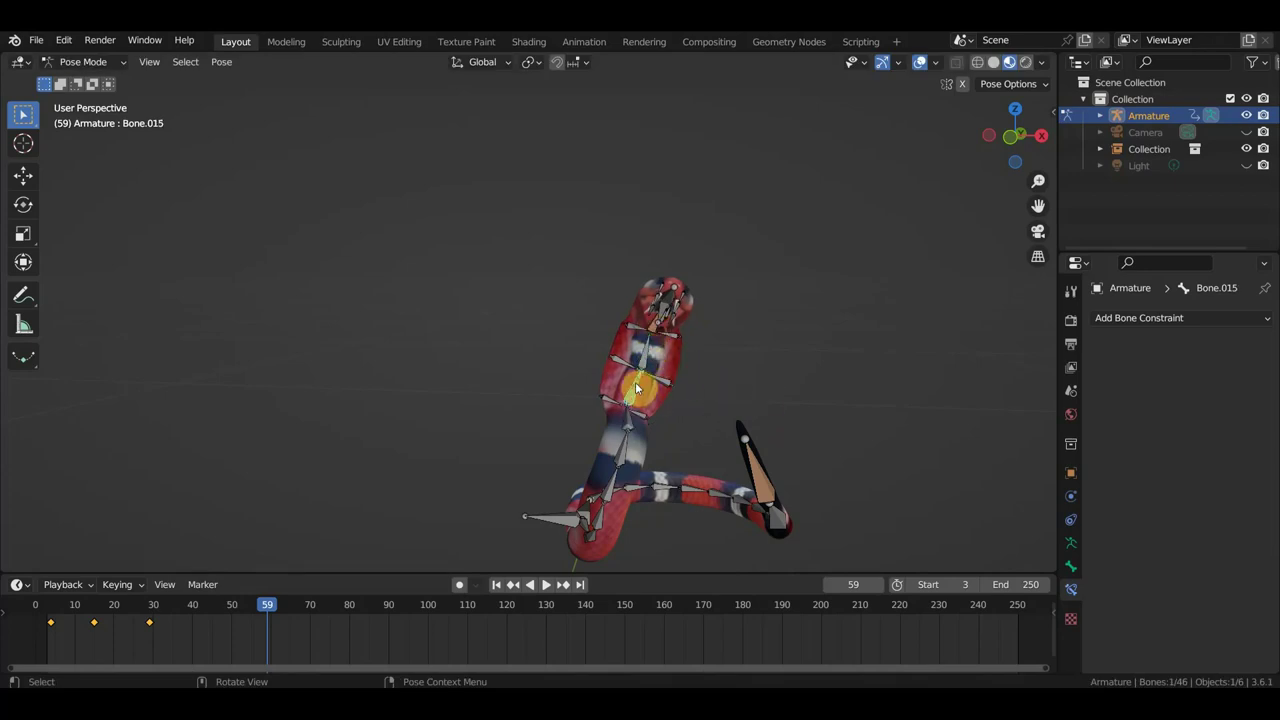
pyautogui.press('r')
pyautogui.click(668, 373)
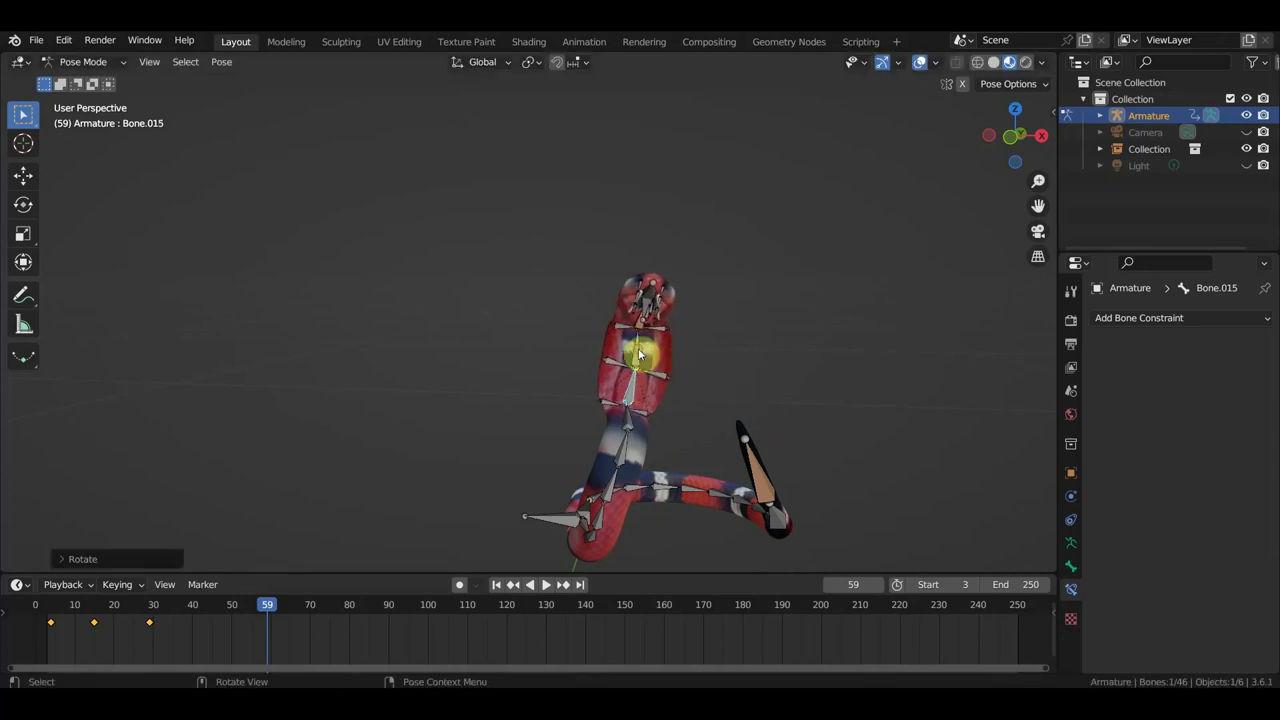
pyautogui.click(638, 348)
pyautogui.press('r')
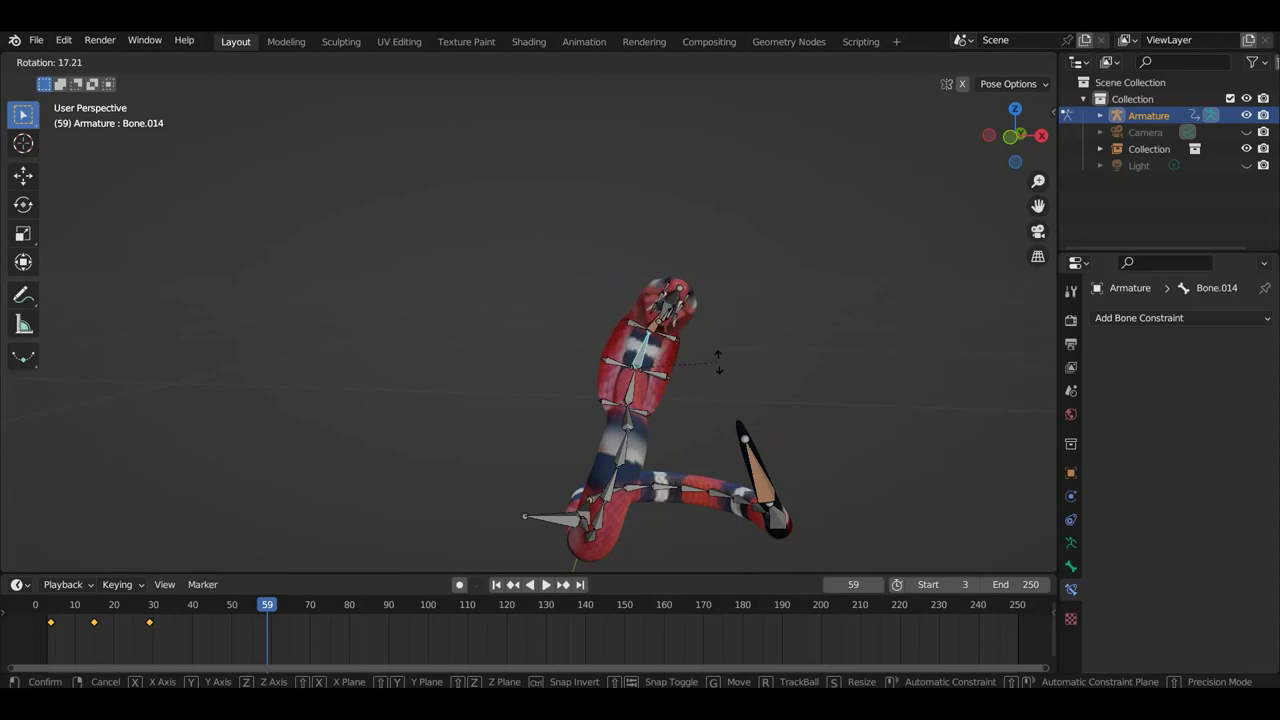
pyautogui.click(702, 344)
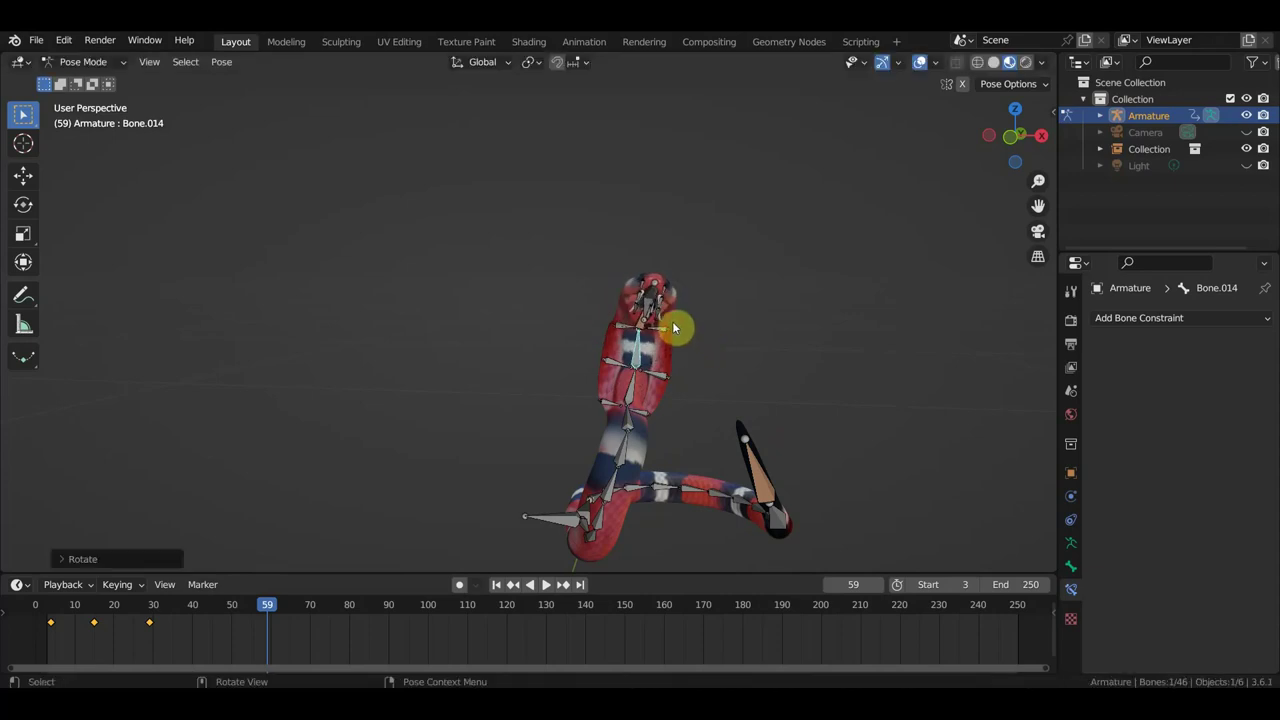
pyautogui.click(638, 323)
pyautogui.press('r')
pyautogui.click(712, 306)
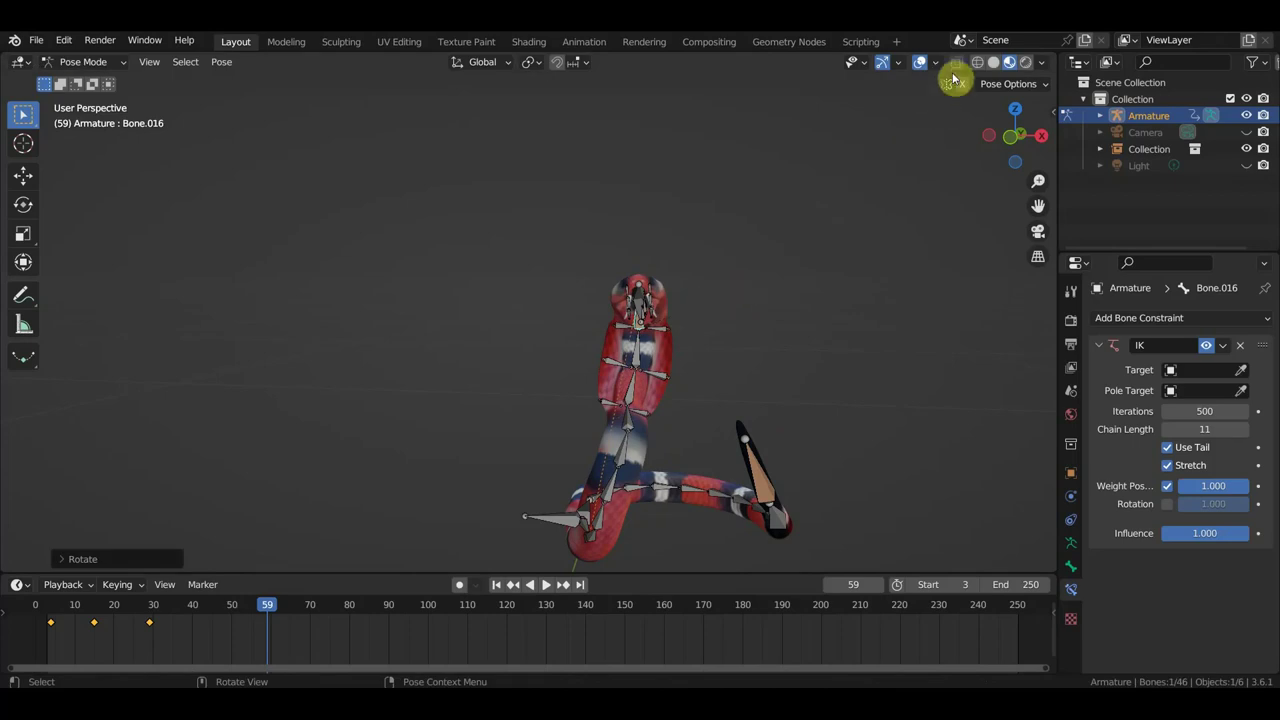
# - Rotate Bone.039, Bone.011, Bone.009 and the next spine bone to turn the body upright
pyautogui.click(630, 463)
pyautogui.press('r')
pyautogui.click(658, 462)
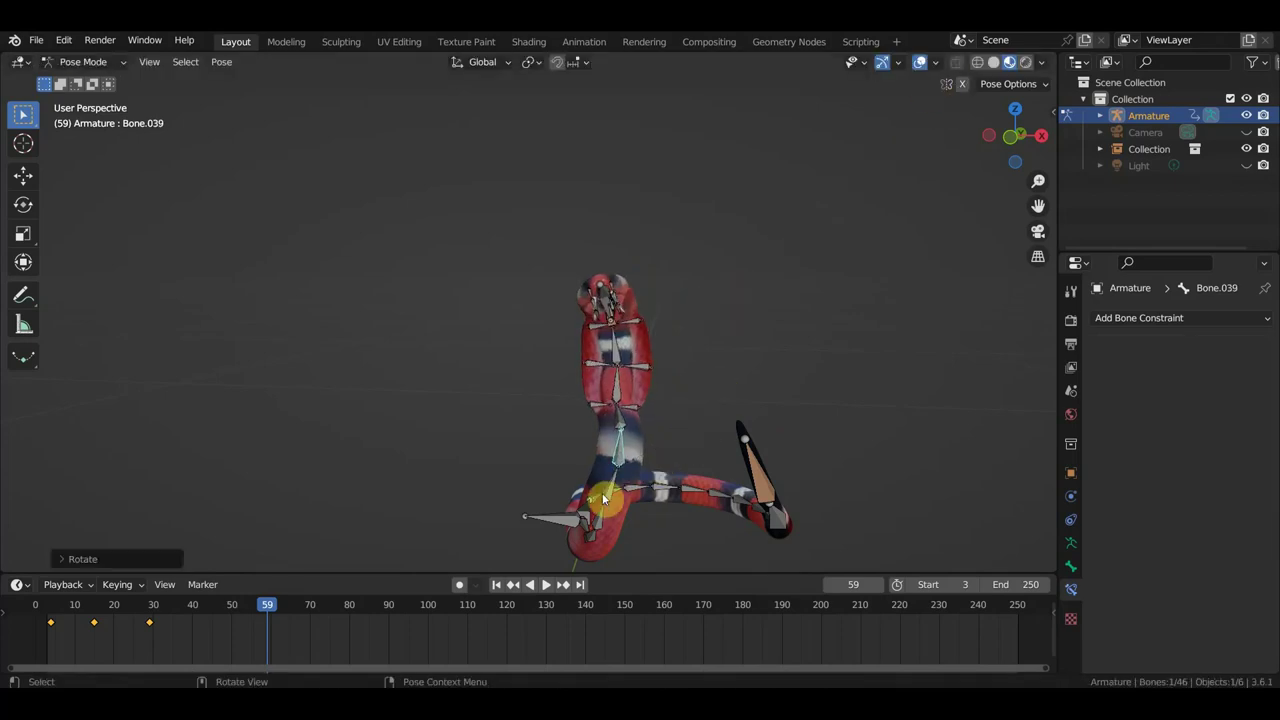
pyautogui.click(603, 498)
pyautogui.press('r')
pyautogui.click(650, 476)
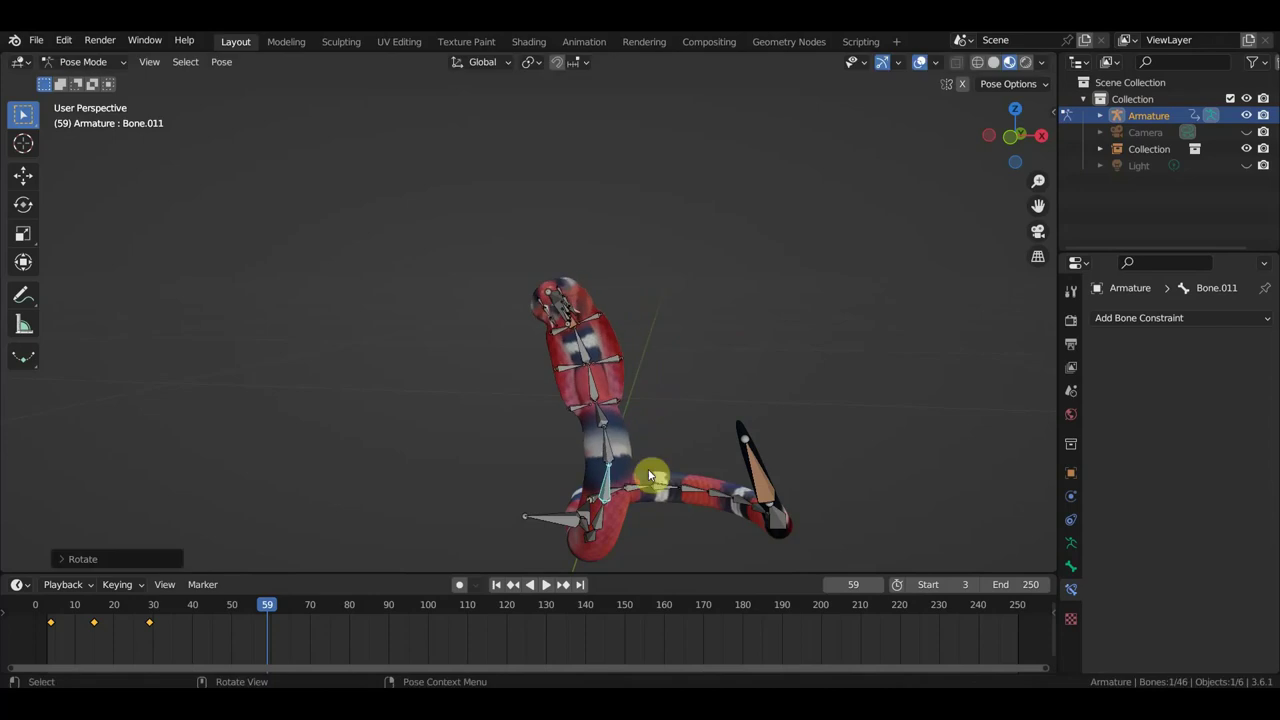
pyautogui.click(589, 543)
pyautogui.press('r')
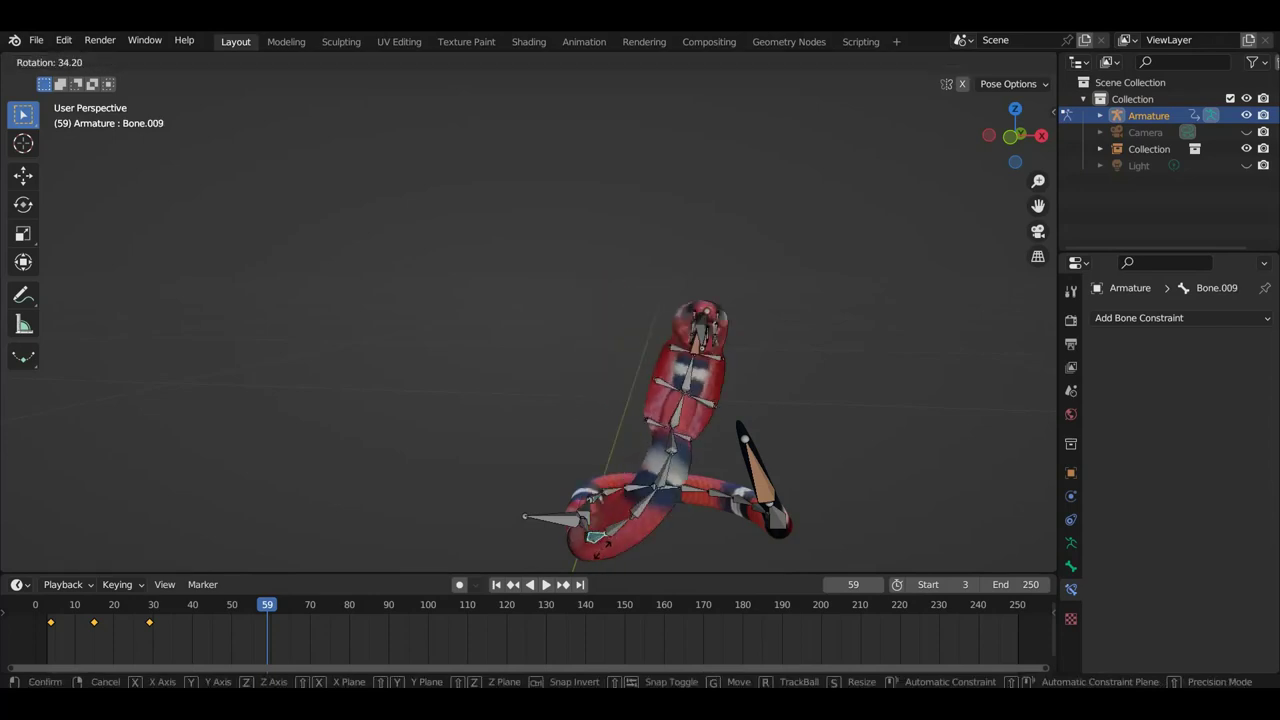
pyautogui.click(603, 563)
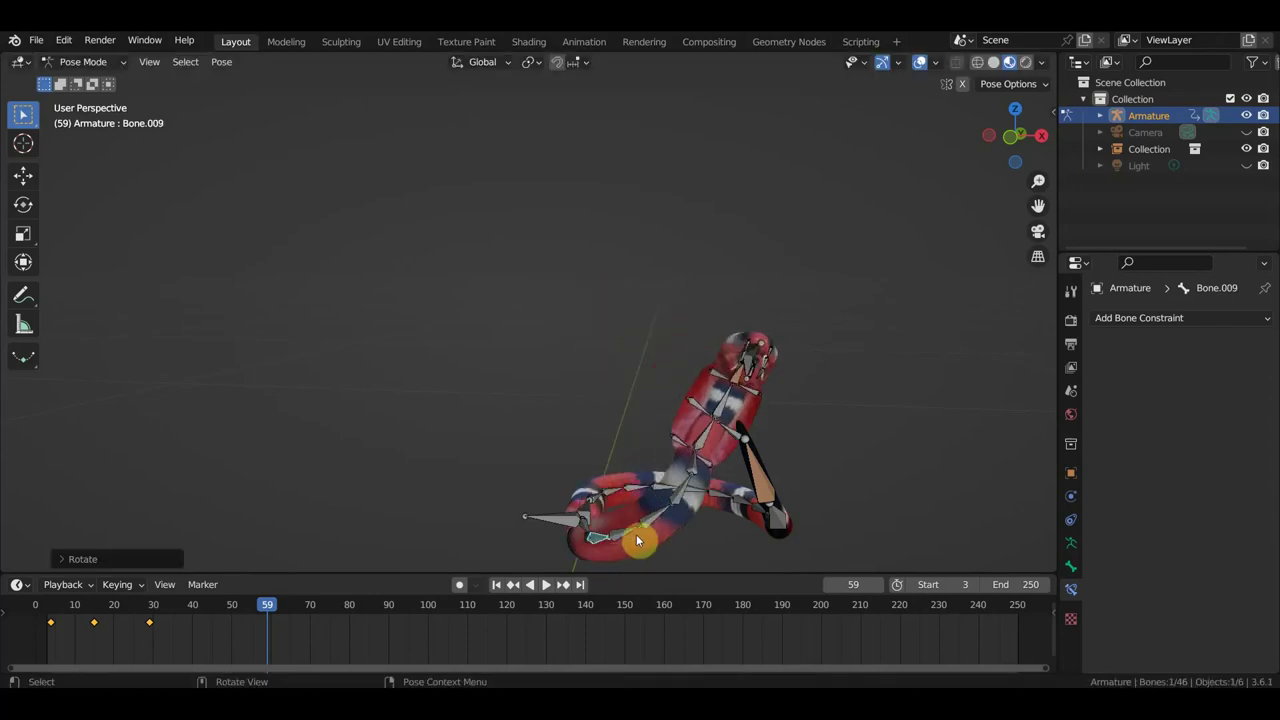
pyautogui.click(632, 530)
pyautogui.press('r')
pyautogui.click(654, 499)
# - Rotate Bone.011 and Bone.014 again to straighten the neck and raise the head
pyautogui.click(641, 498)
pyautogui.press('r')
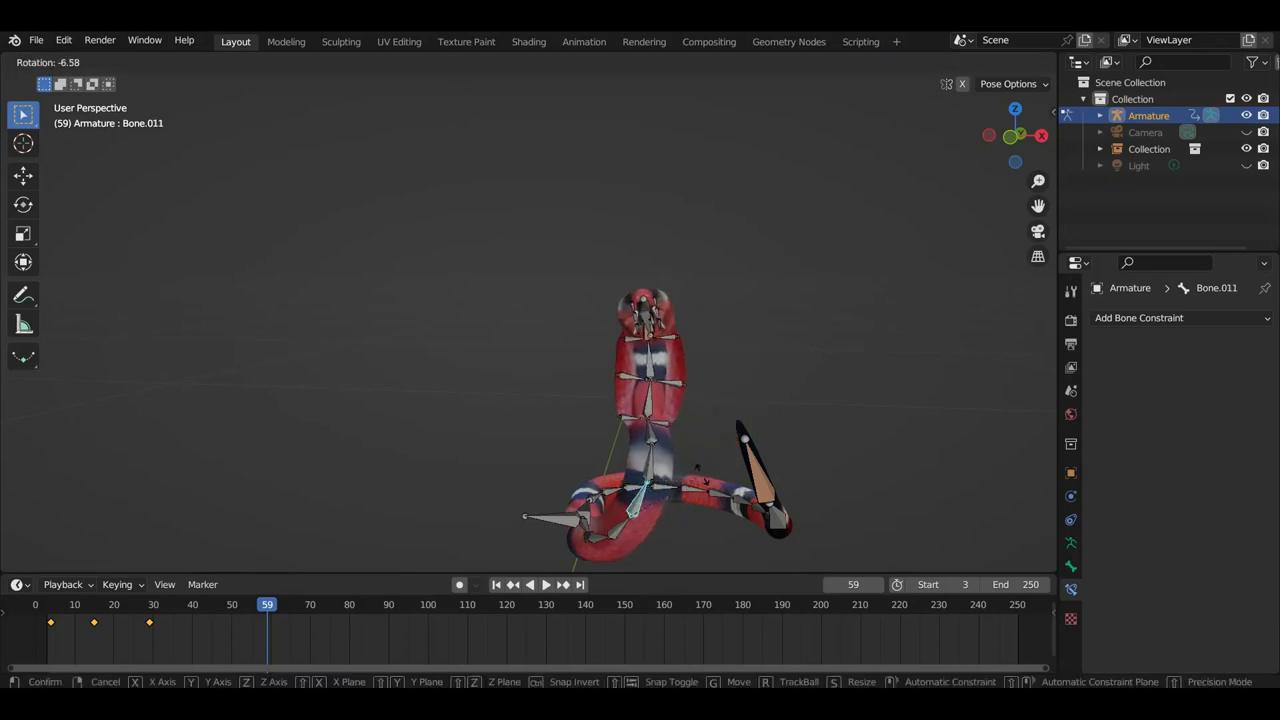
pyautogui.click(676, 473)
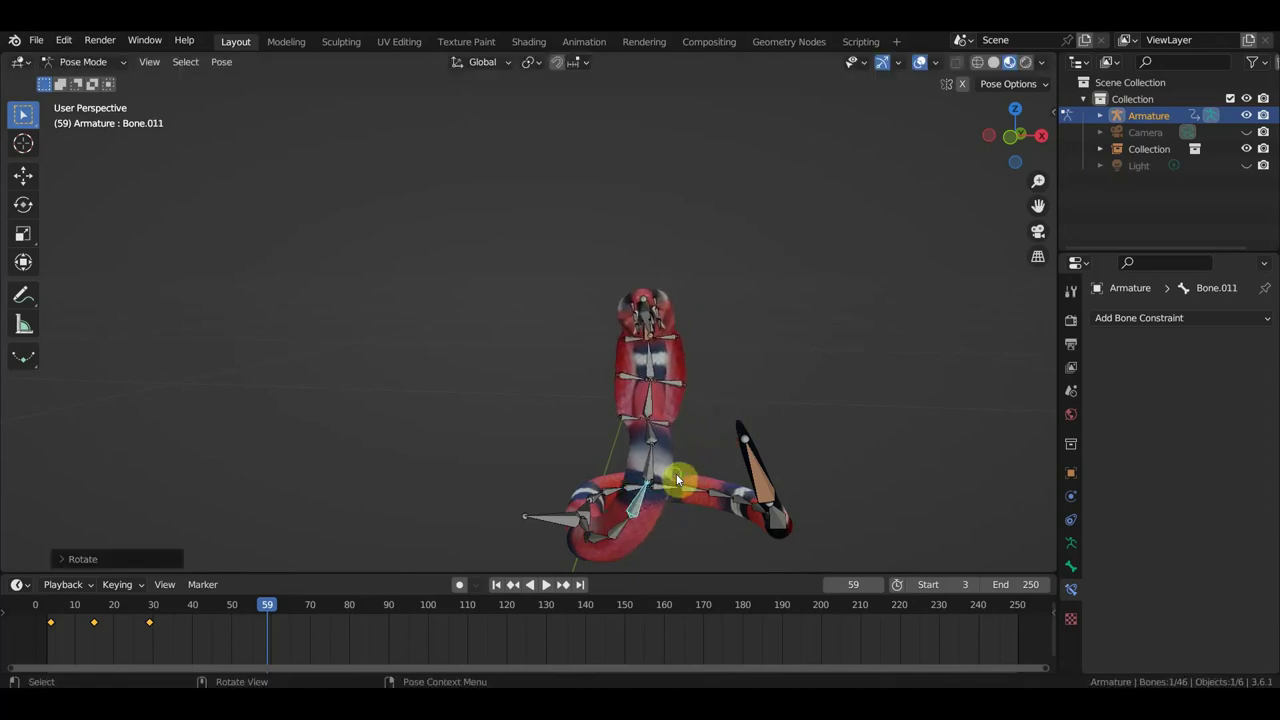
pyautogui.click(650, 358)
pyautogui.press('r')
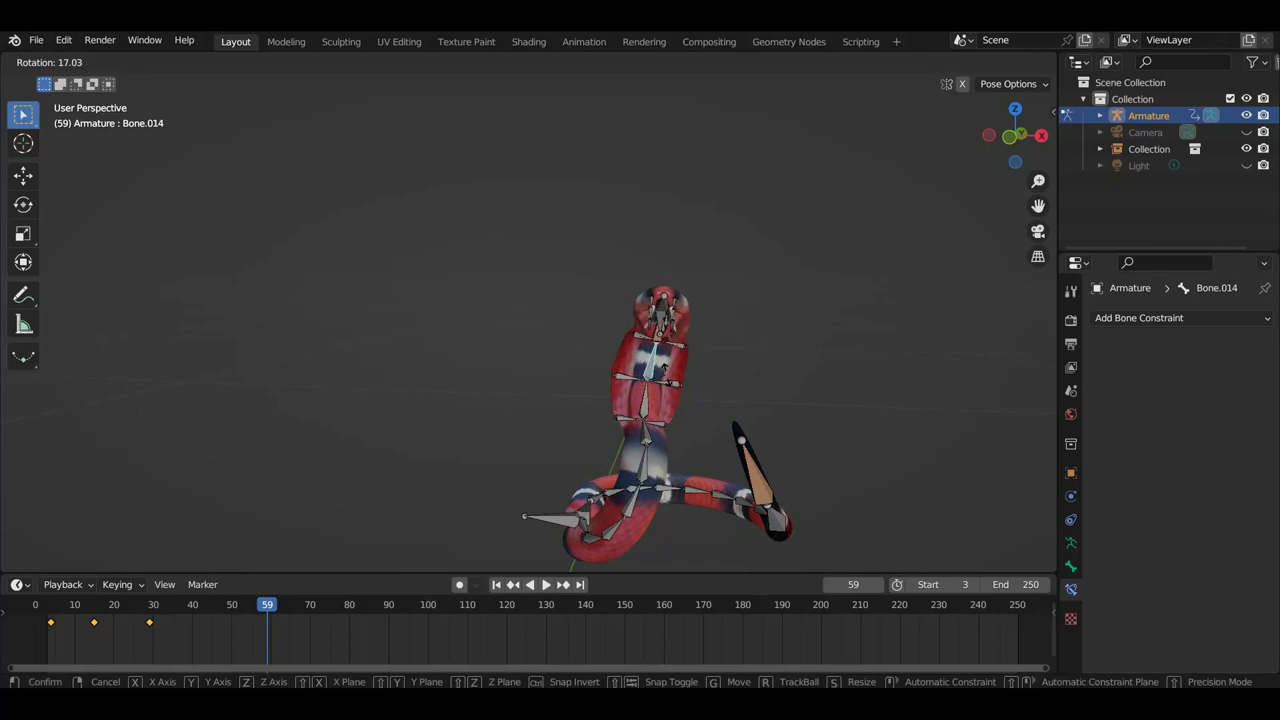
pyautogui.click(664, 370)
pyautogui.scroll(2, 675, 375)
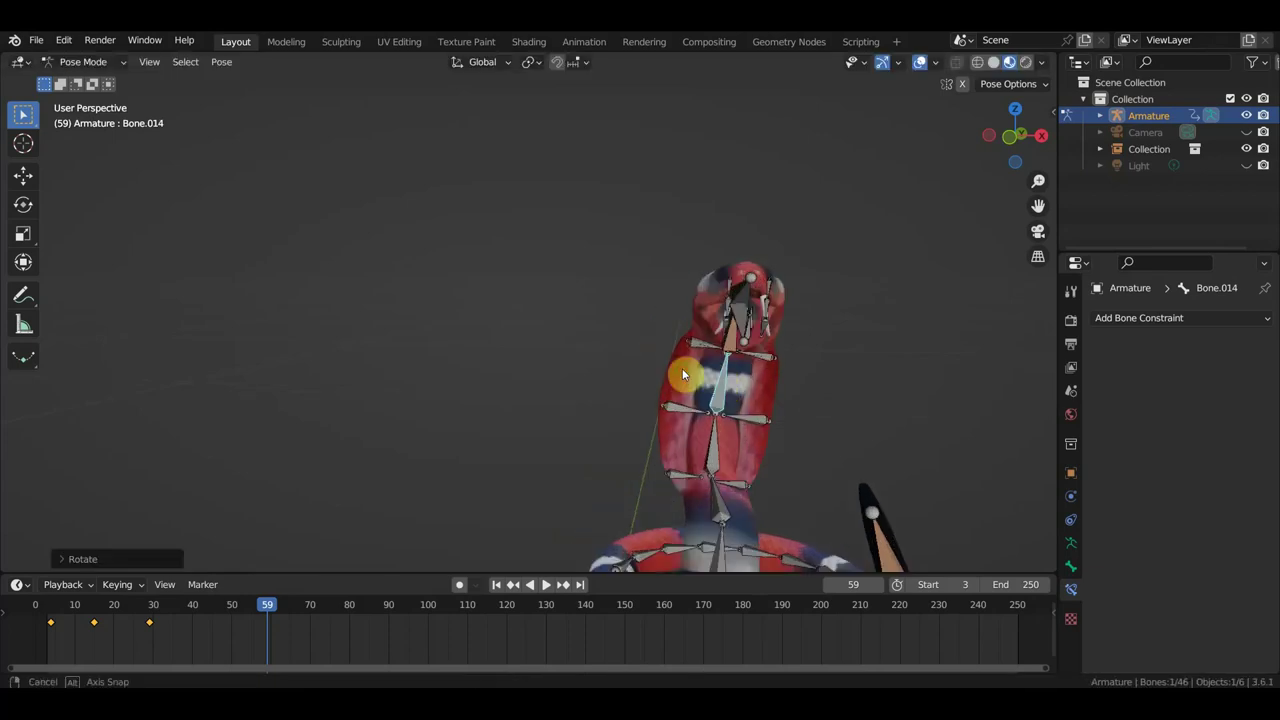
# - Select the four neck and chest bones that form the hood
pyautogui.click(705, 405)
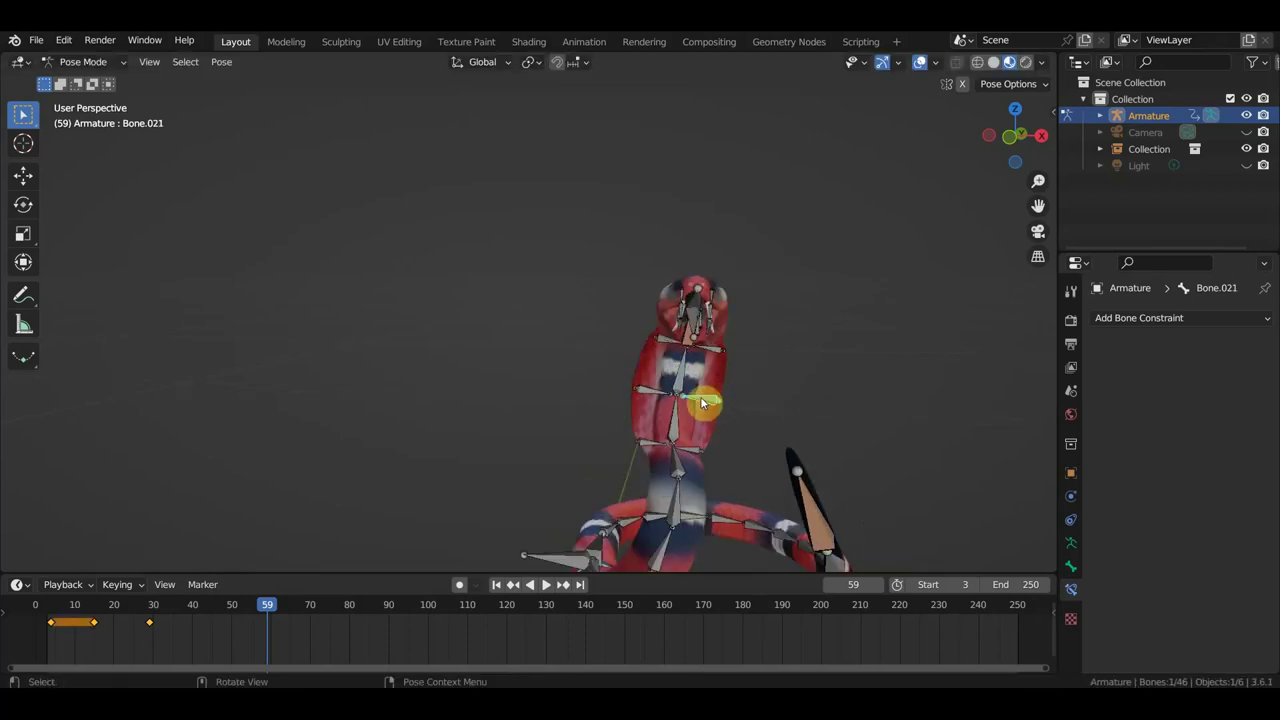
pyautogui.keyDown('shift'); pyautogui.click(683, 349); pyautogui.keyUp('shift')
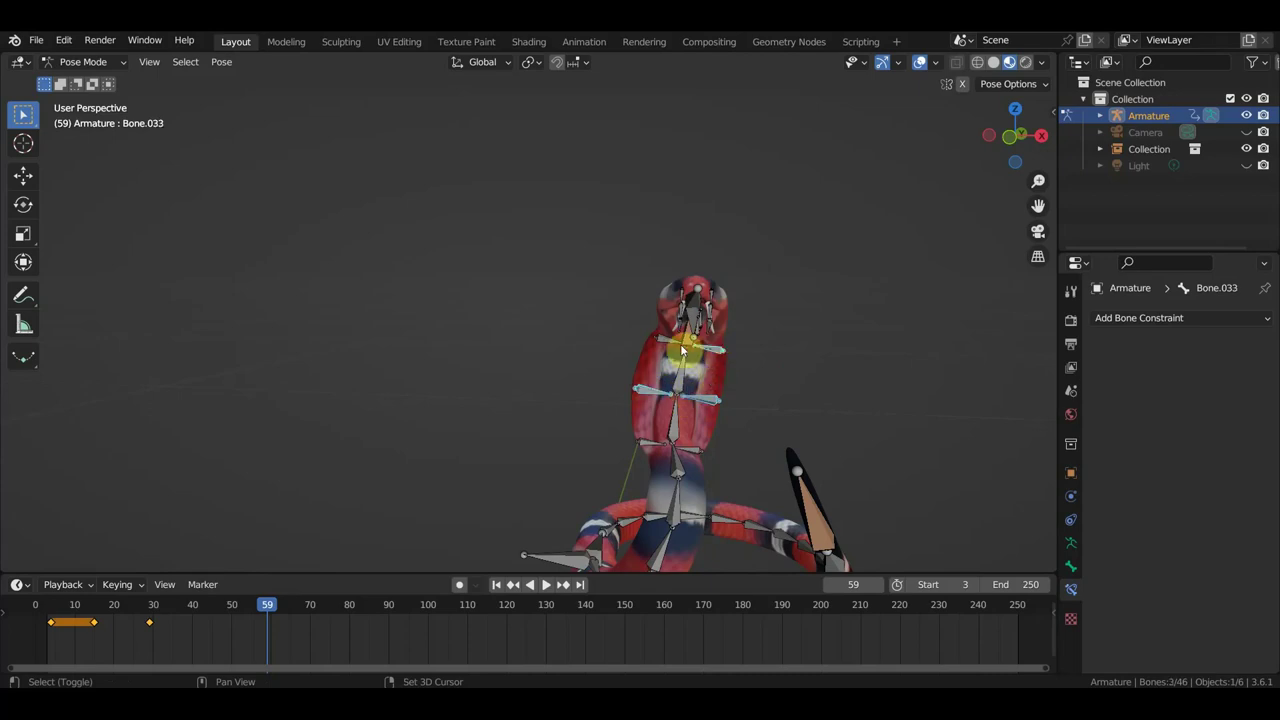
pyautogui.keyDown('shift'); pyautogui.click(672, 378); pyautogui.keyUp('shift')
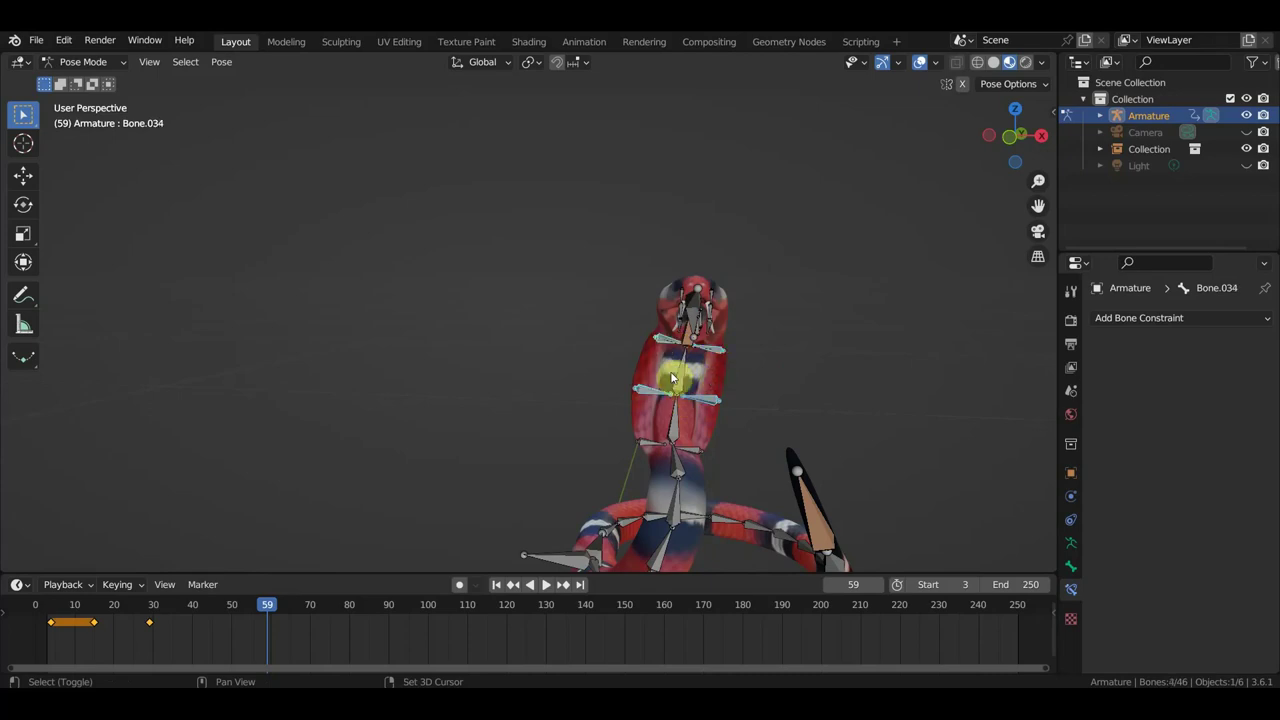
pyautogui.keyDown('shift'); pyautogui.click(654, 447); pyautogui.keyUp('shift')
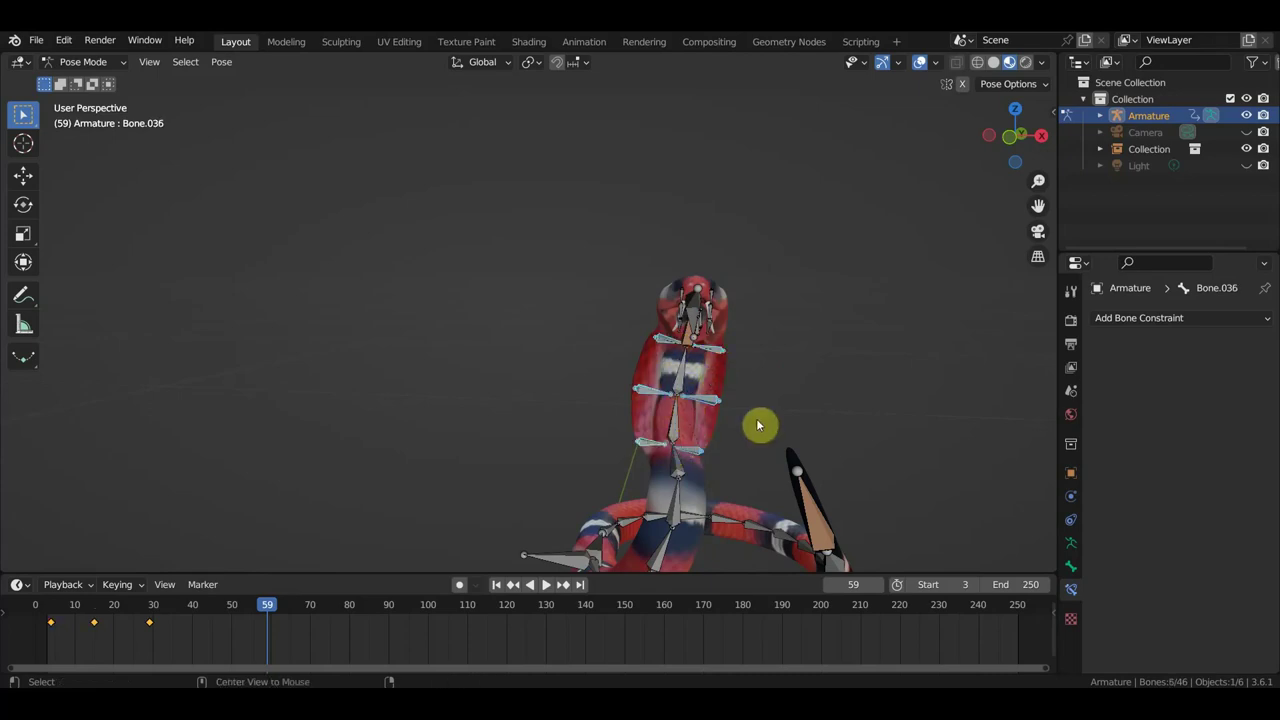
# - Flare the hood bones, keyframe all bones at frame 59, and scrub back to frame 42
pyautogui.hotkey('ctrl', 'z')
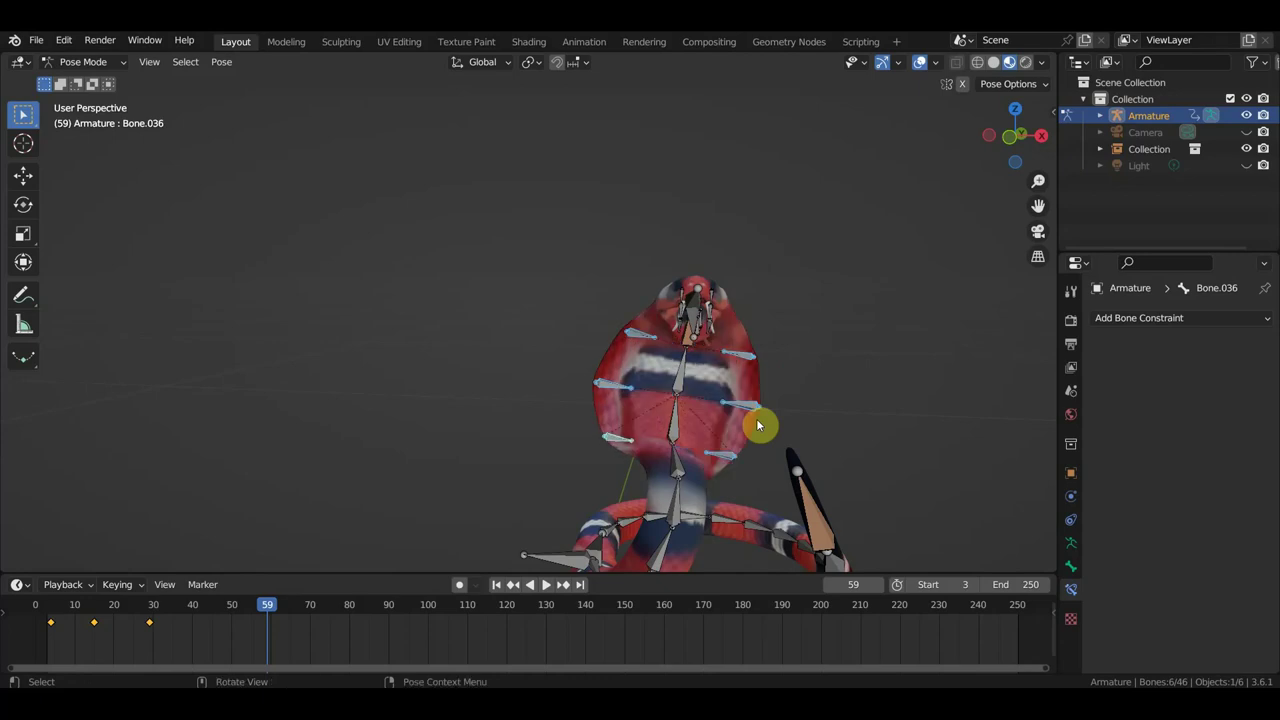
pyautogui.moveTo(900, 434); pyautogui.dragTo(843, 424, button='middle')
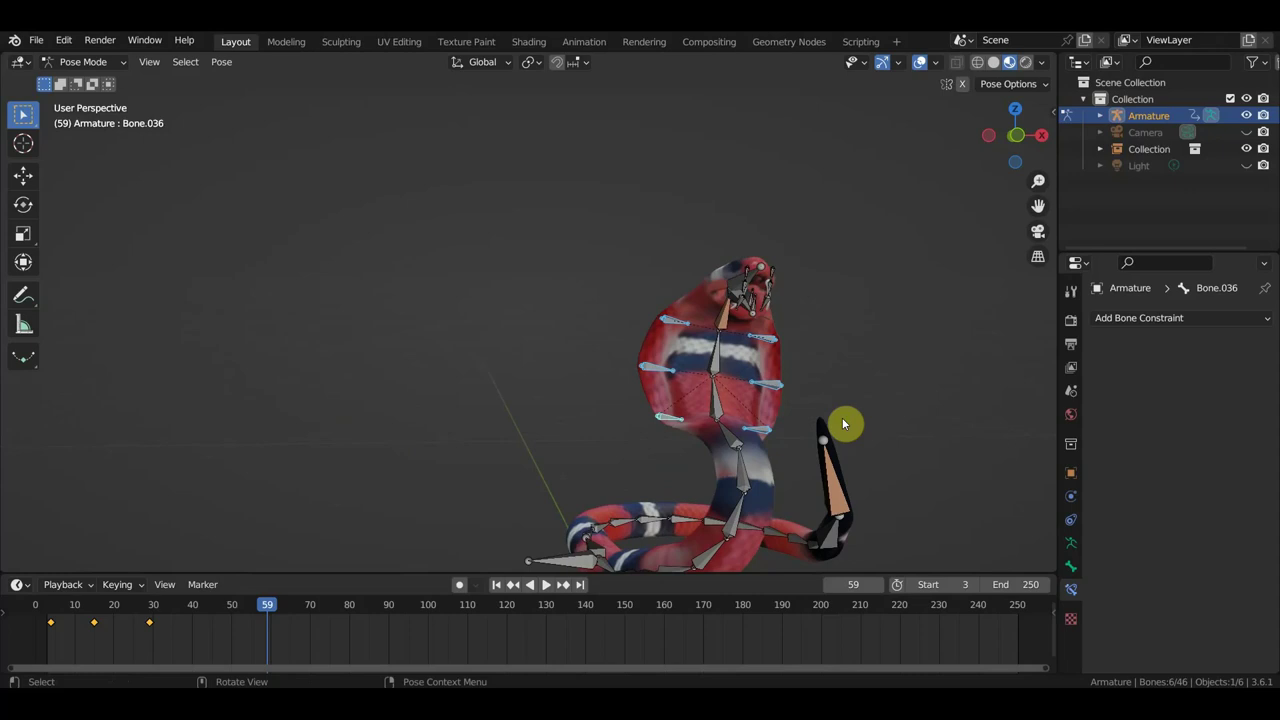
pyautogui.press('a')
pyautogui.press('i')
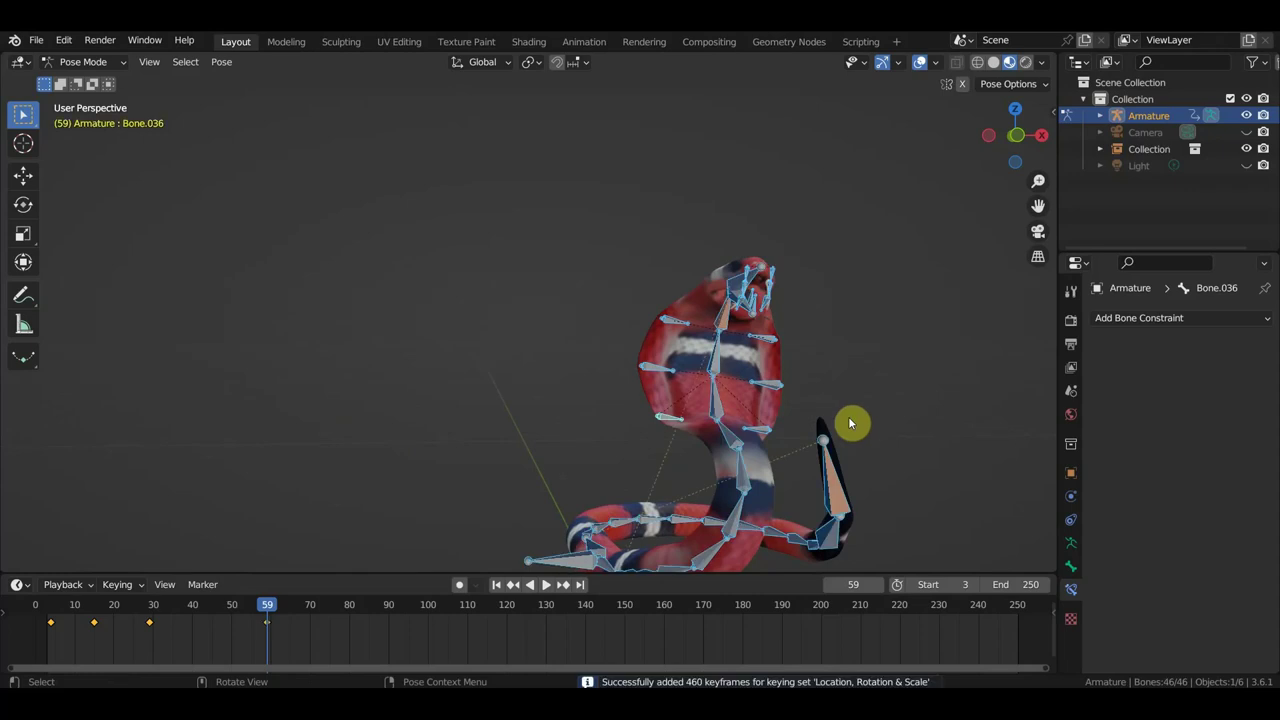
pyautogui.moveTo(872, 437)
pyautogui.mouseDown(button='middle')
pyautogui.moveTo(817, 454)
pyautogui.moveTo(980, 465)
pyautogui.mouseUp(button='middle')
pyautogui.moveTo(276, 616)
pyautogui.mouseDown()
pyautogui.moveTo(62, 604)
pyautogui.moveTo(201, 630)
pyautogui.mouseUp()
pyautogui.press('space')
# - At frame 42, move the tail IK bone Bone.007 to a new tail tip position
pyautogui.click(613, 413)
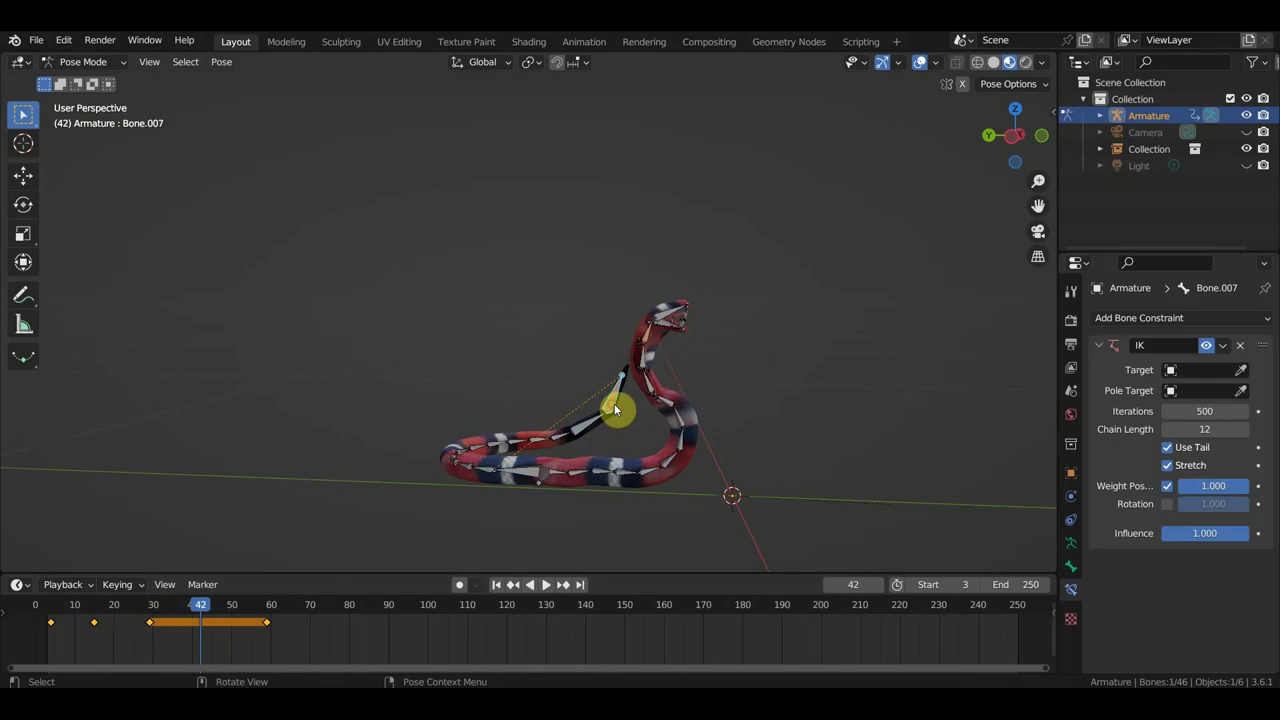
pyautogui.moveTo(677, 403); pyautogui.dragTo(708, 517, button='middle')
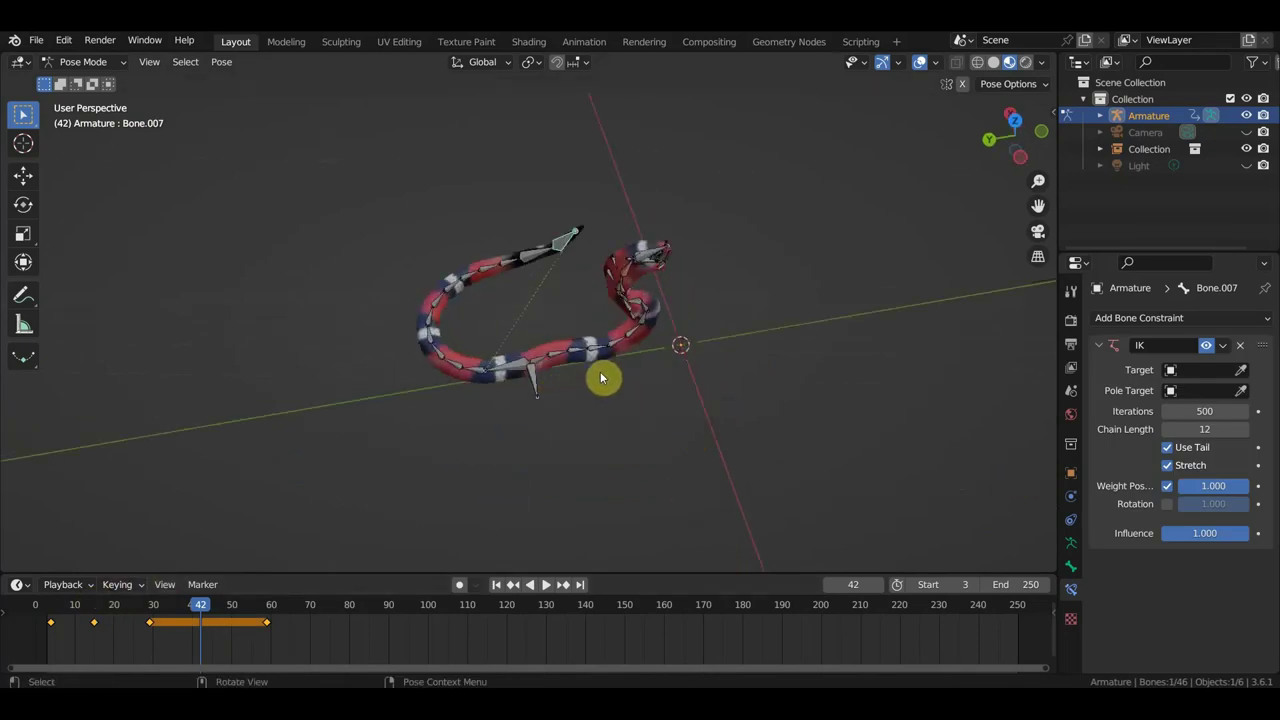
pyautogui.press('g')
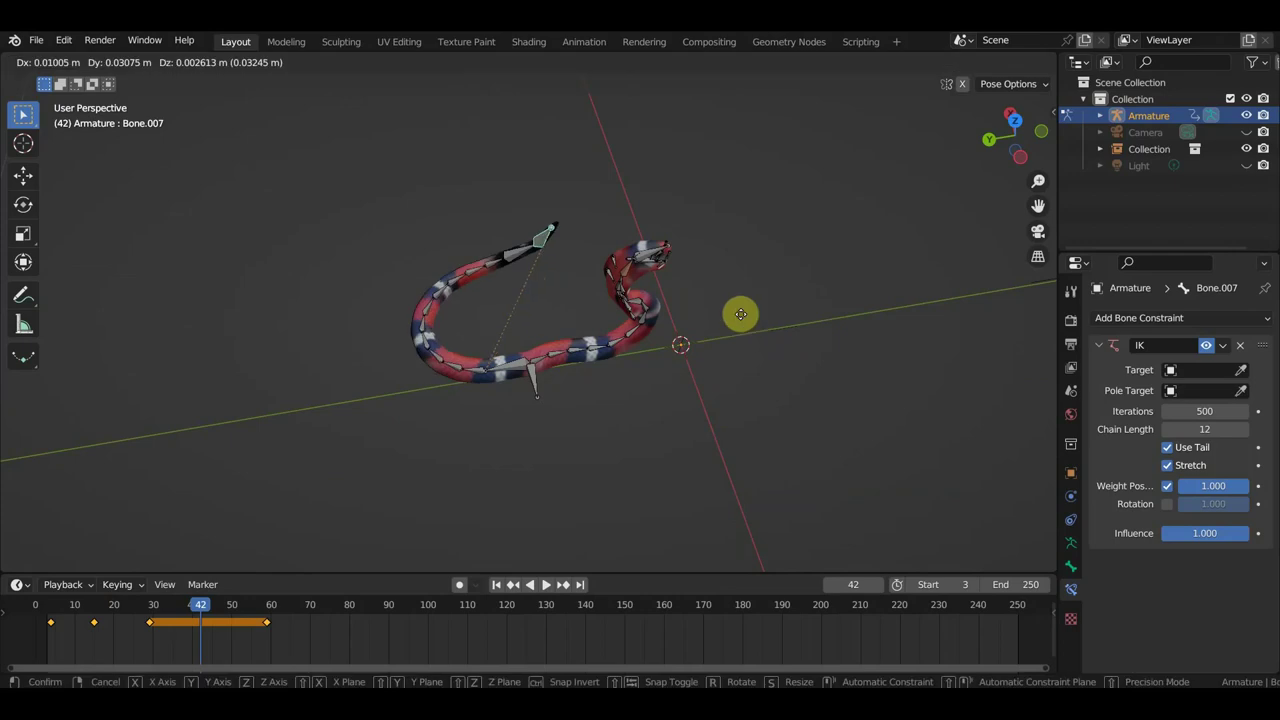
pyautogui.click(658, 302)
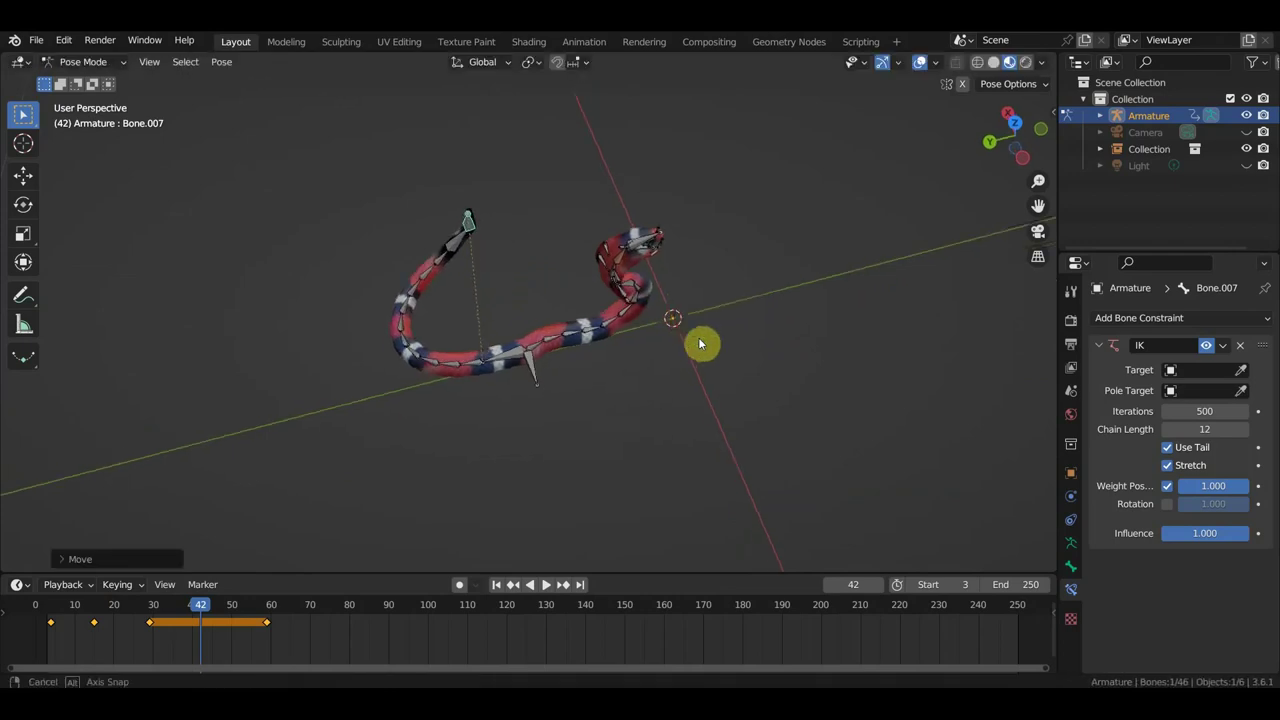
pyautogui.moveTo(660, 308); pyautogui.dragTo(866, 349, button='middle')
pyautogui.press('g')
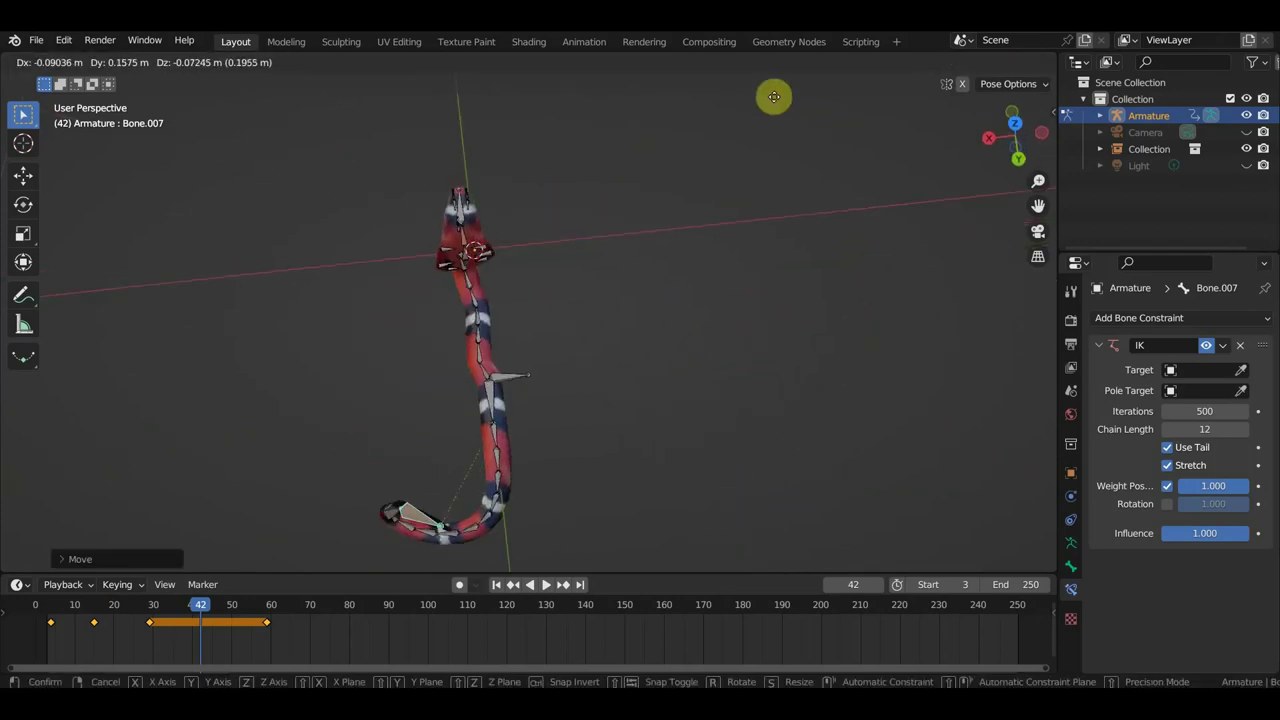
pyautogui.click(744, 248)
# - Clear the rotation of the lower tail bones and reposition the tail tip
pyautogui.scroll(-3, 704, 297)
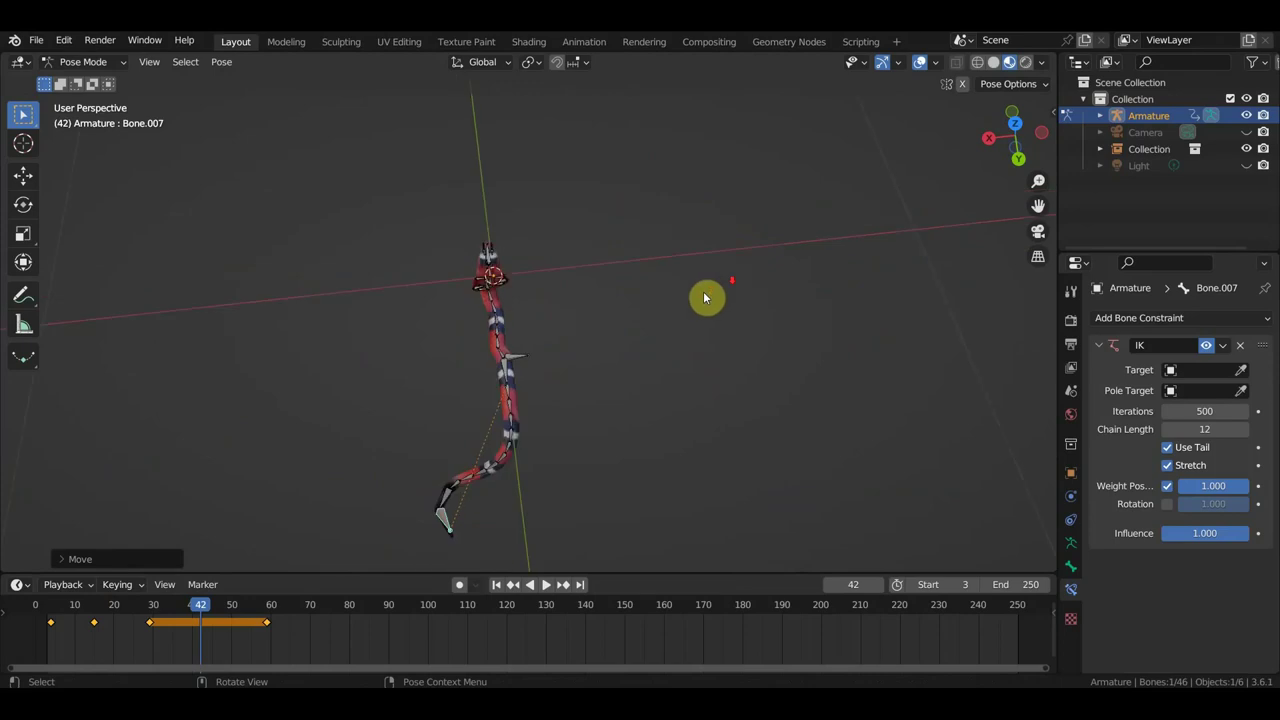
pyautogui.moveTo(621, 535)
pyautogui.mouseDown()
pyautogui.moveTo(429, 452)
pyautogui.moveTo(376, 399)
pyautogui.mouseUp()
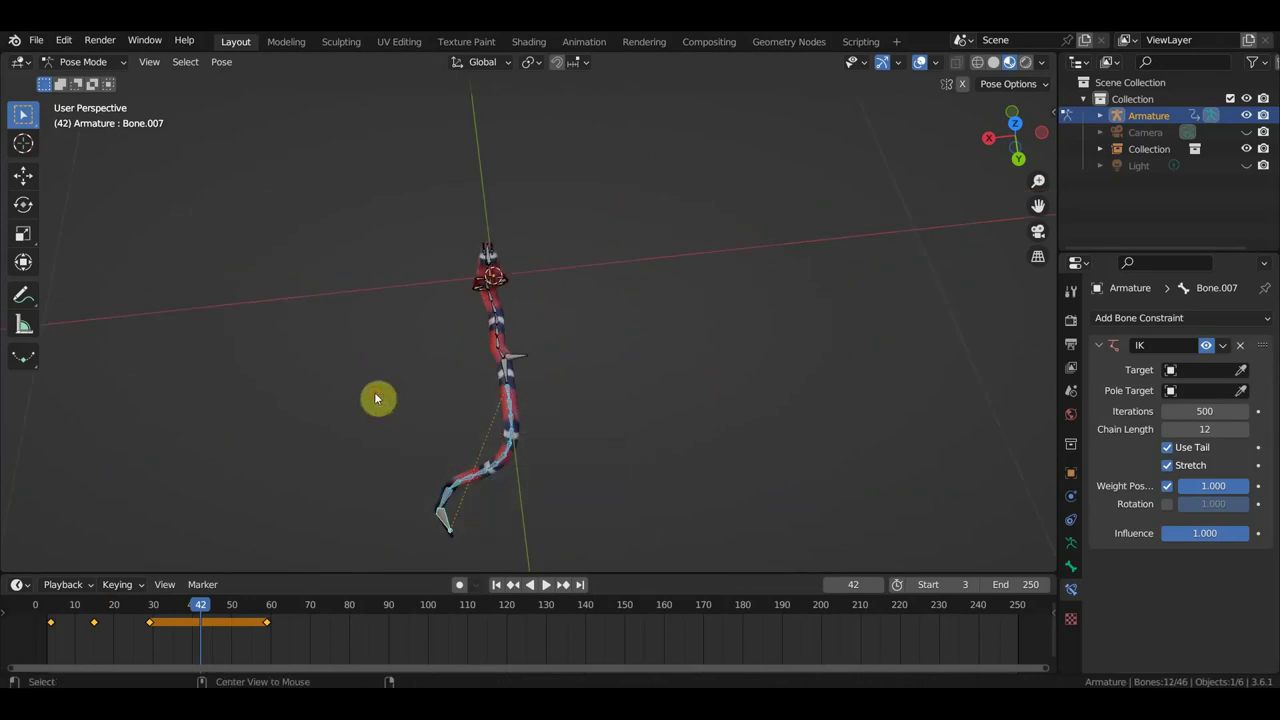
pyautogui.hotkey('alt', 'r')
pyautogui.scroll(-1, 430, 430)
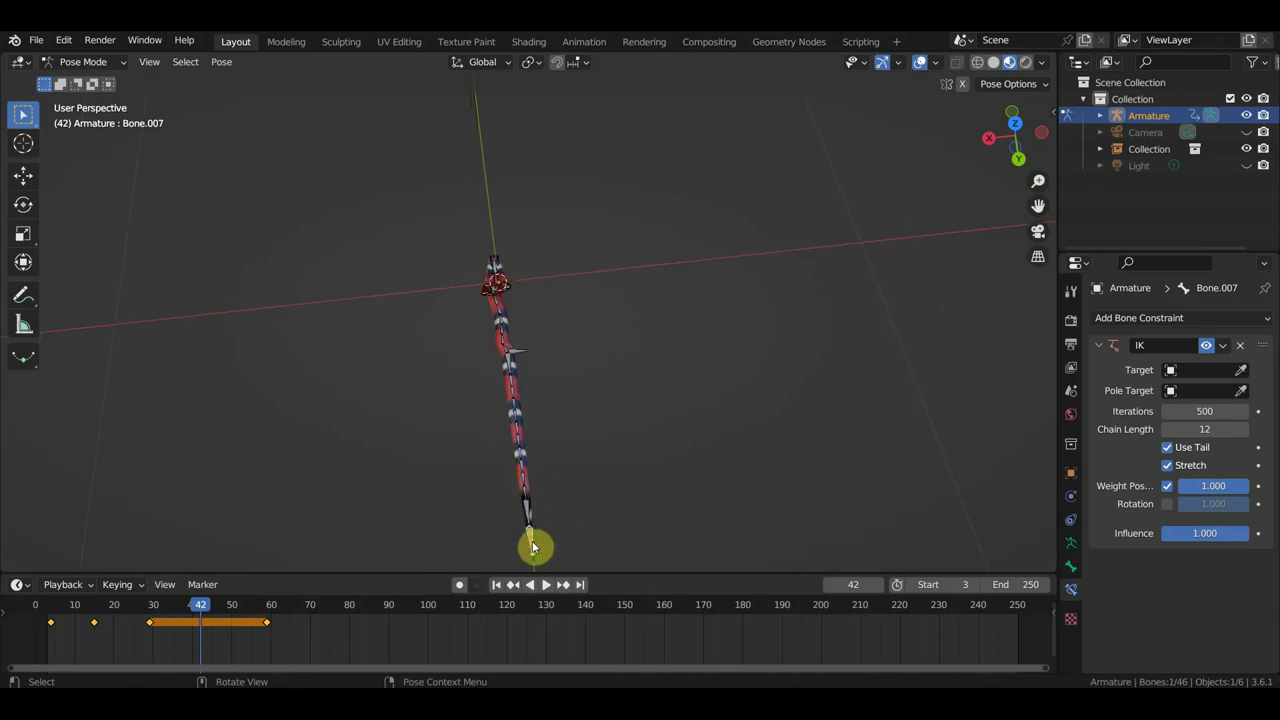
pyautogui.moveTo(533, 543)
pyautogui.mouseDown()
pyautogui.moveTo(618, 403)
pyautogui.moveTo(600, 294)
pyautogui.mouseUp()
pyautogui.moveTo(600, 294); pyautogui.dragTo(390, 245, button='middle')
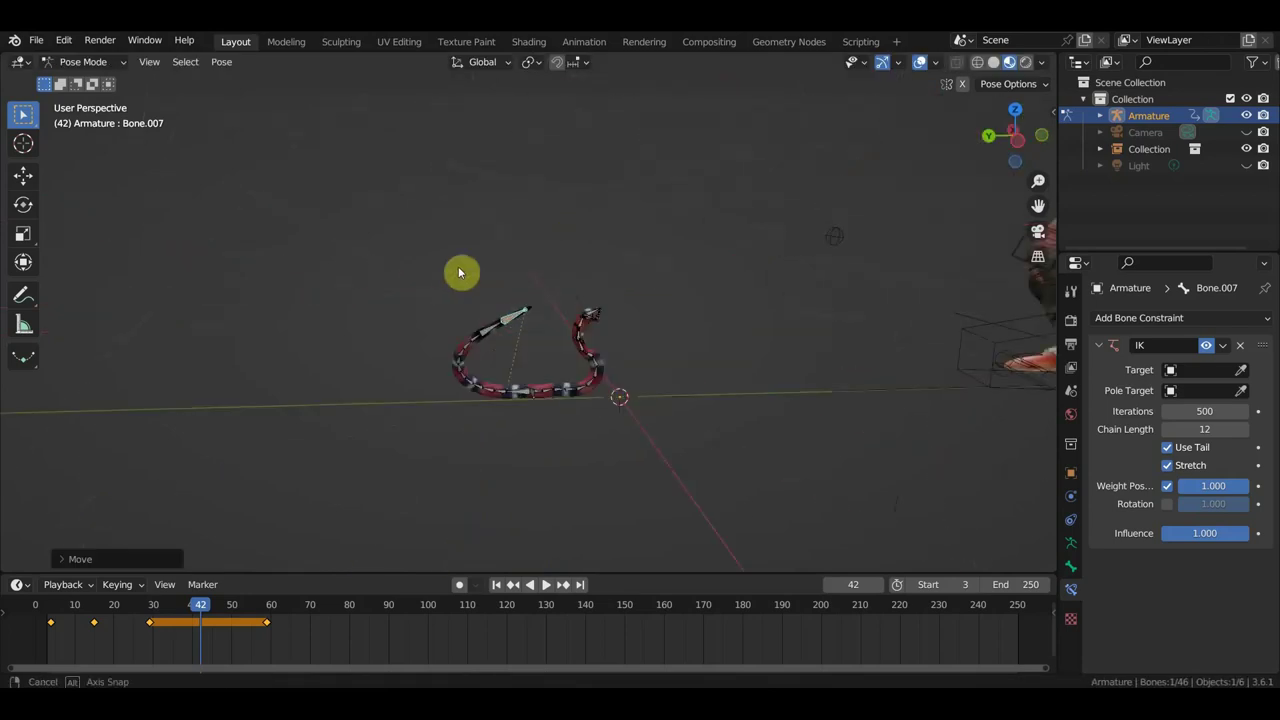
pyautogui.moveTo(486, 299); pyautogui.dragTo(444, 427)
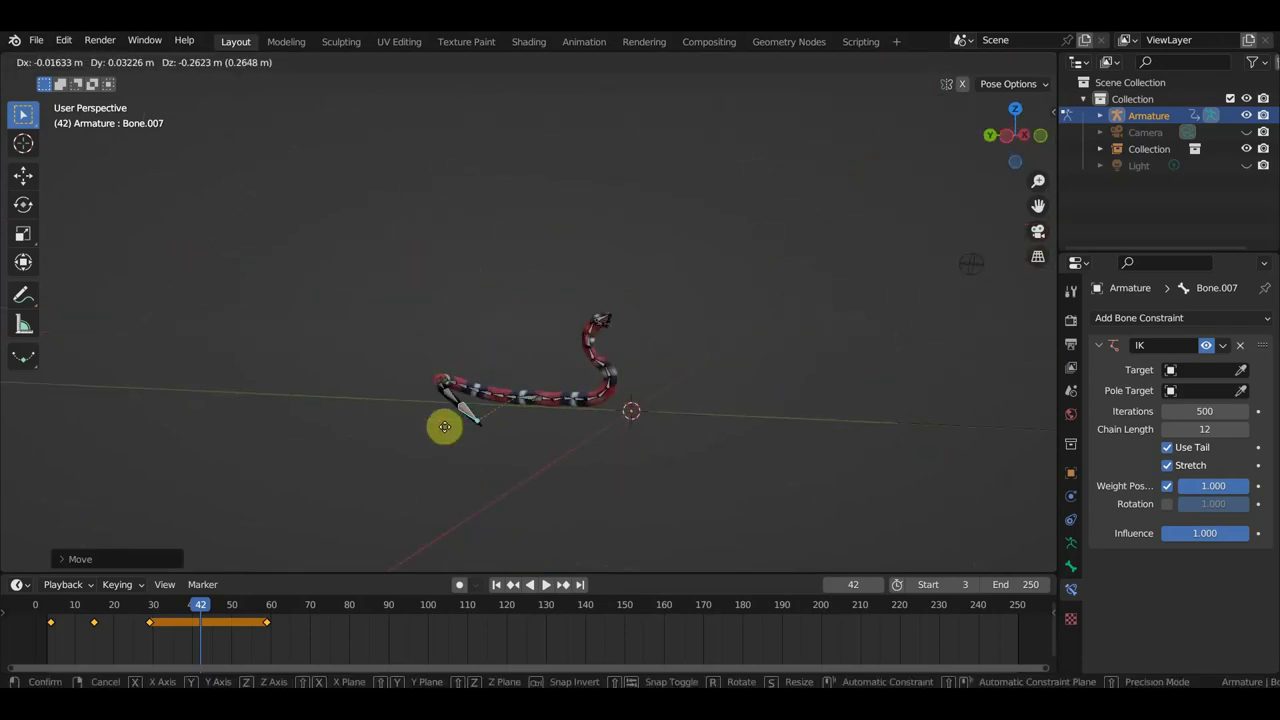
pyautogui.moveTo(440, 422)
pyautogui.mouseDown()
pyautogui.moveTo(474, 429)
pyautogui.moveTo(466, 415)
pyautogui.moveTo(409, 415)
pyautogui.moveTo(382, 433)
pyautogui.mouseUp()
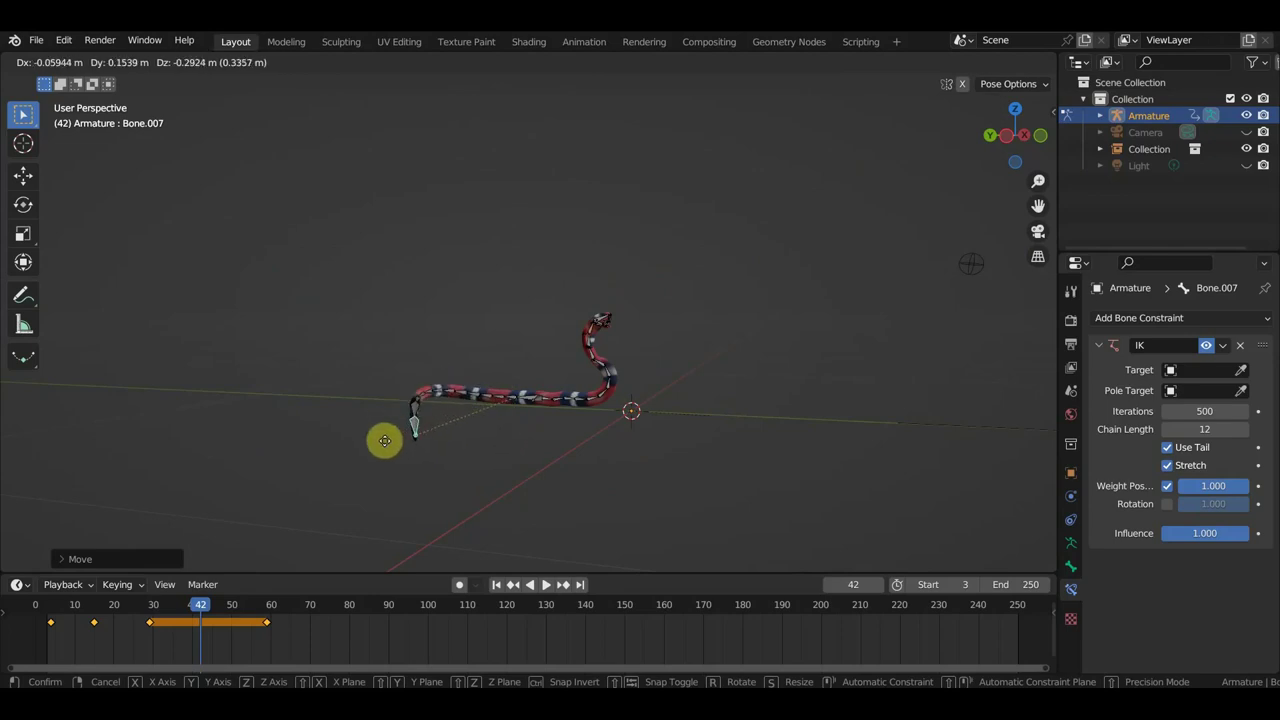
pyautogui.click(385, 447)
# - Clear the tail bones' locations to straighten the tail, then start curling its tip from top view
pyautogui.moveTo(496, 472); pyautogui.dragTo(408, 351)
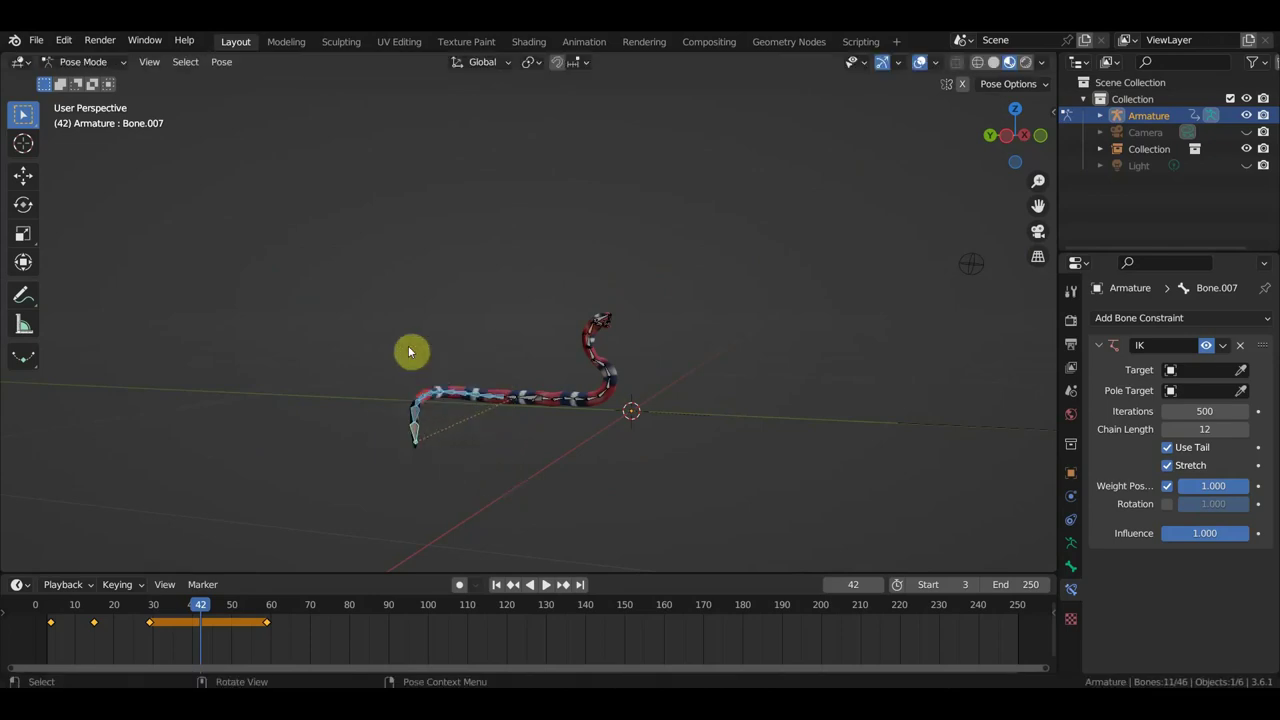
pyautogui.moveTo(505, 465); pyautogui.dragTo(344, 330)
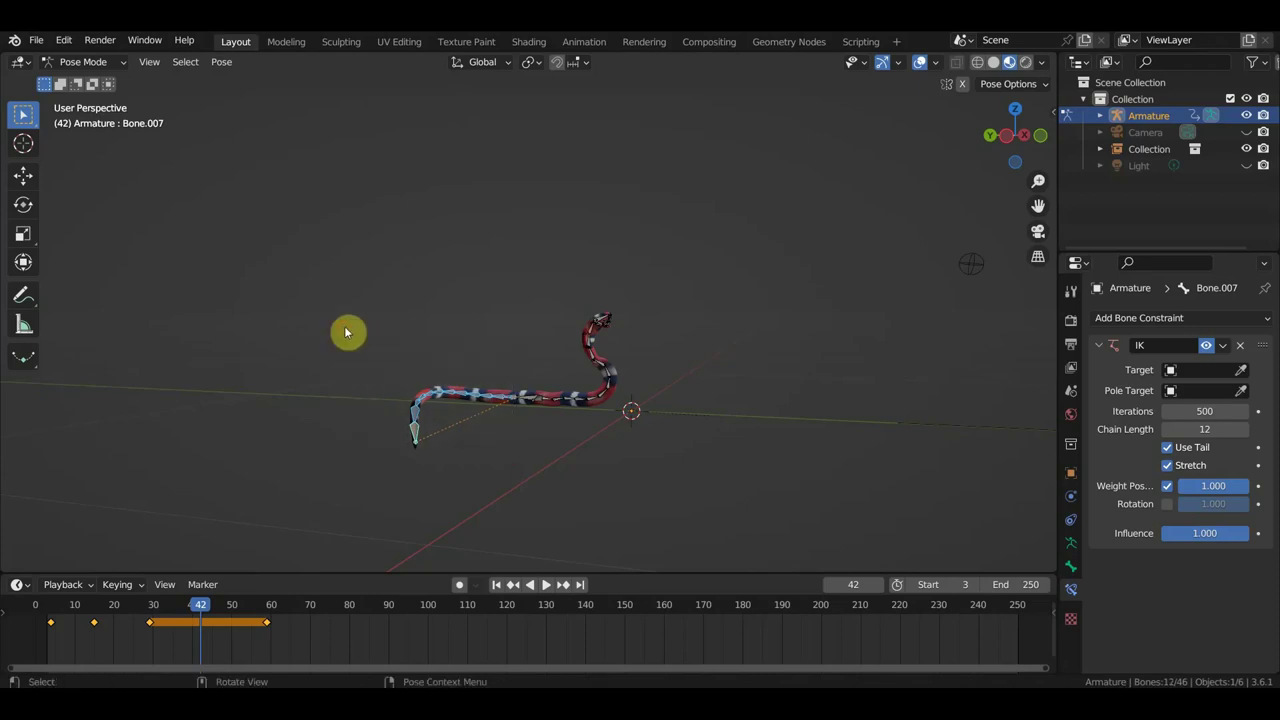
pyautogui.hotkey('alt', 'g')
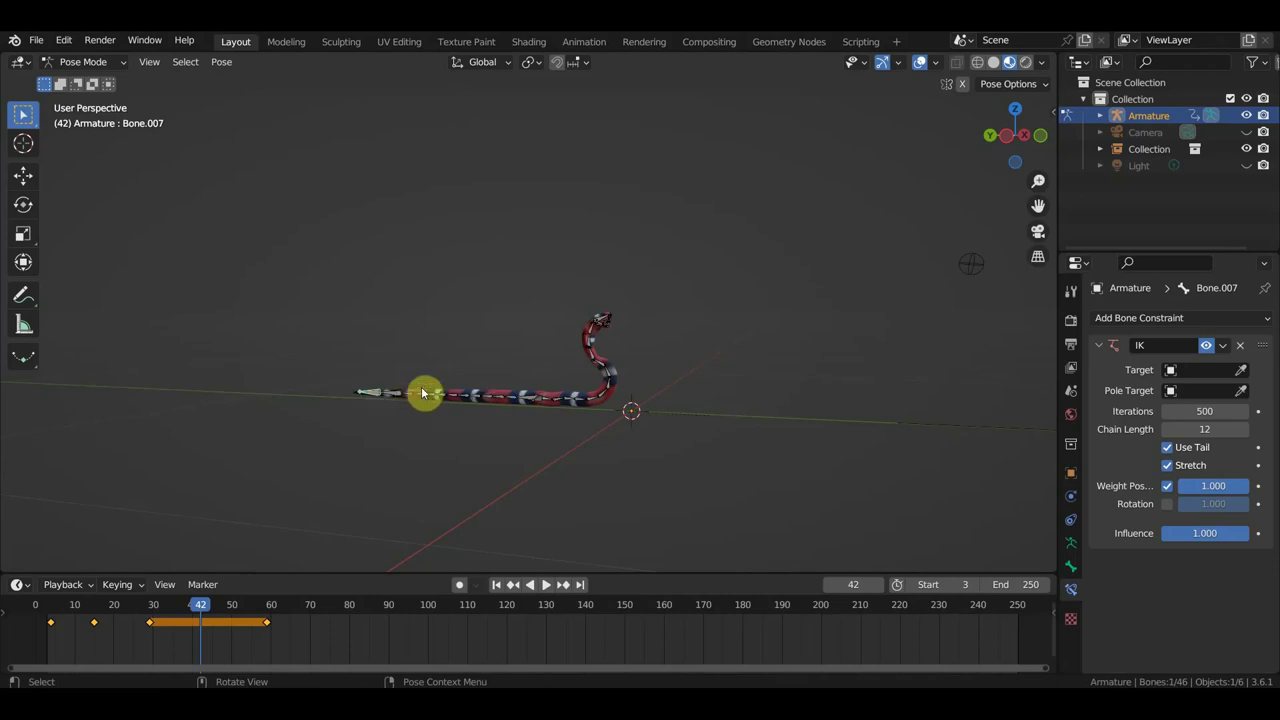
pyautogui.press('KP_7')
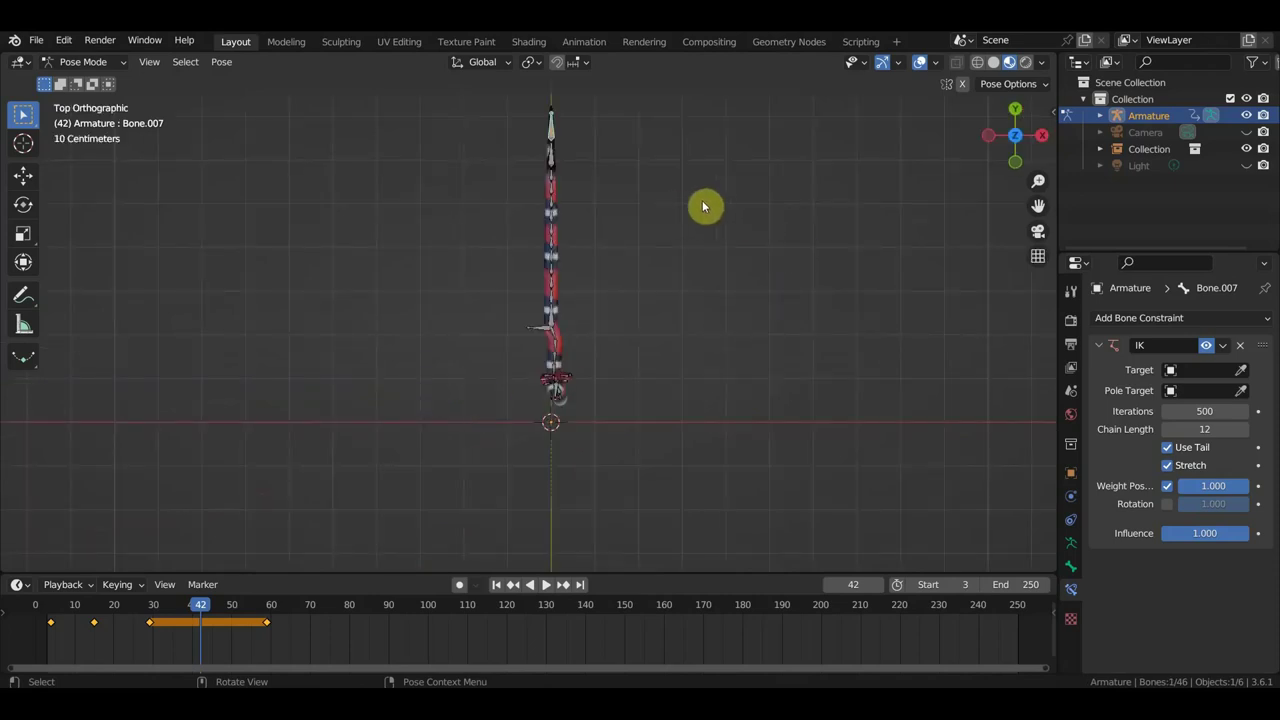
pyautogui.press('g')
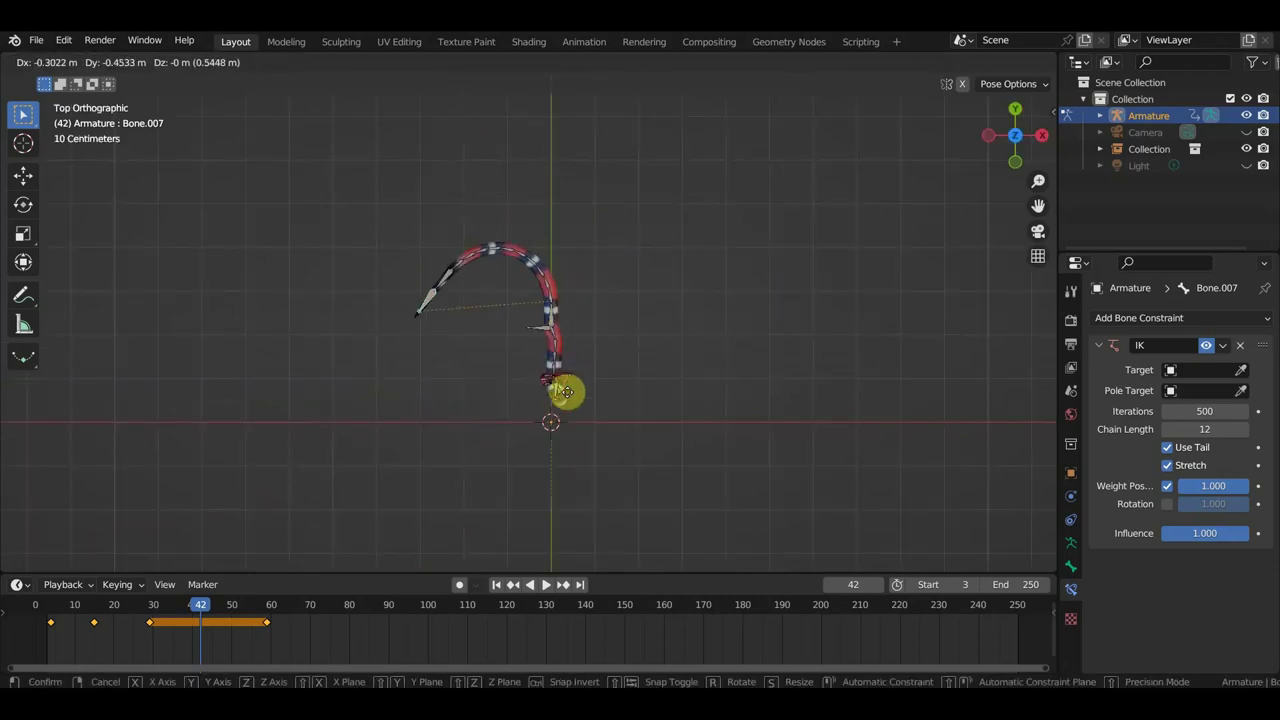
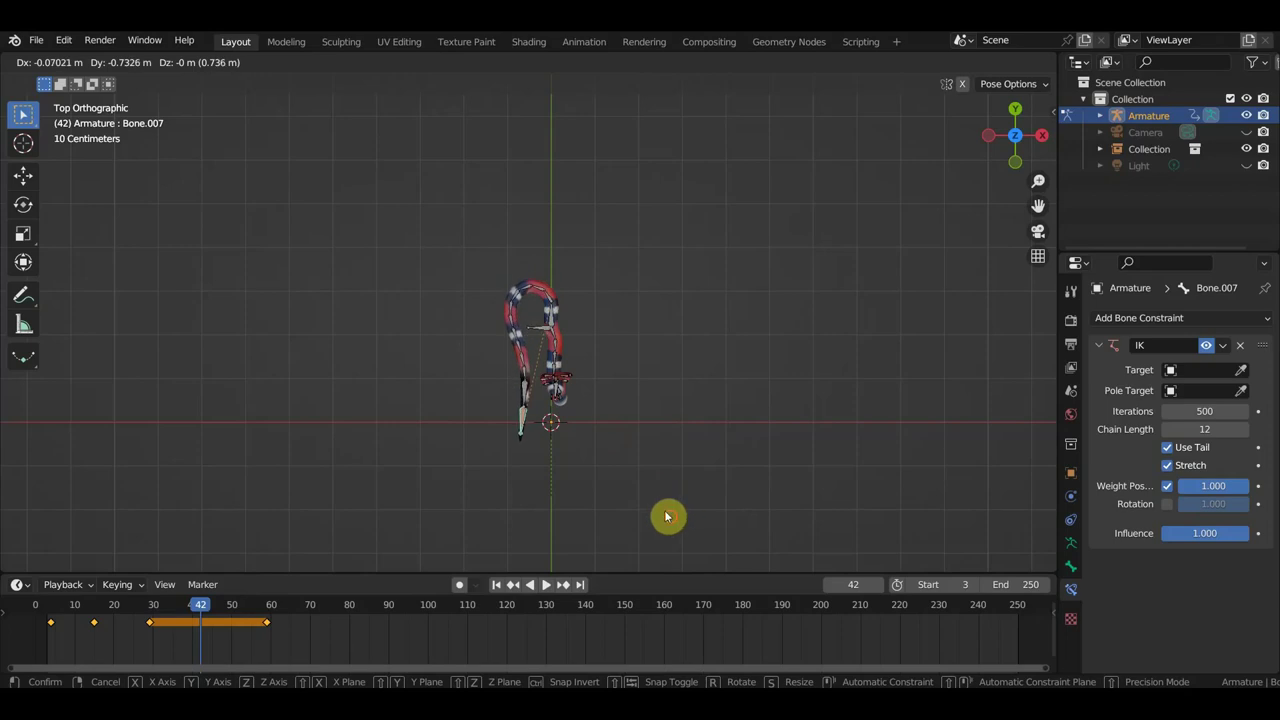
# - Confirm the tail control bone's new position and keyframe all bones at frame 42
pyautogui.click(667, 516)
pyautogui.moveTo(720, 500)
pyautogui.mouseDown(button='middle')
pyautogui.moveTo(714, 306)
pyautogui.moveTo(814, 328)
pyautogui.mouseUp(button='middle')
pyautogui.press('a')
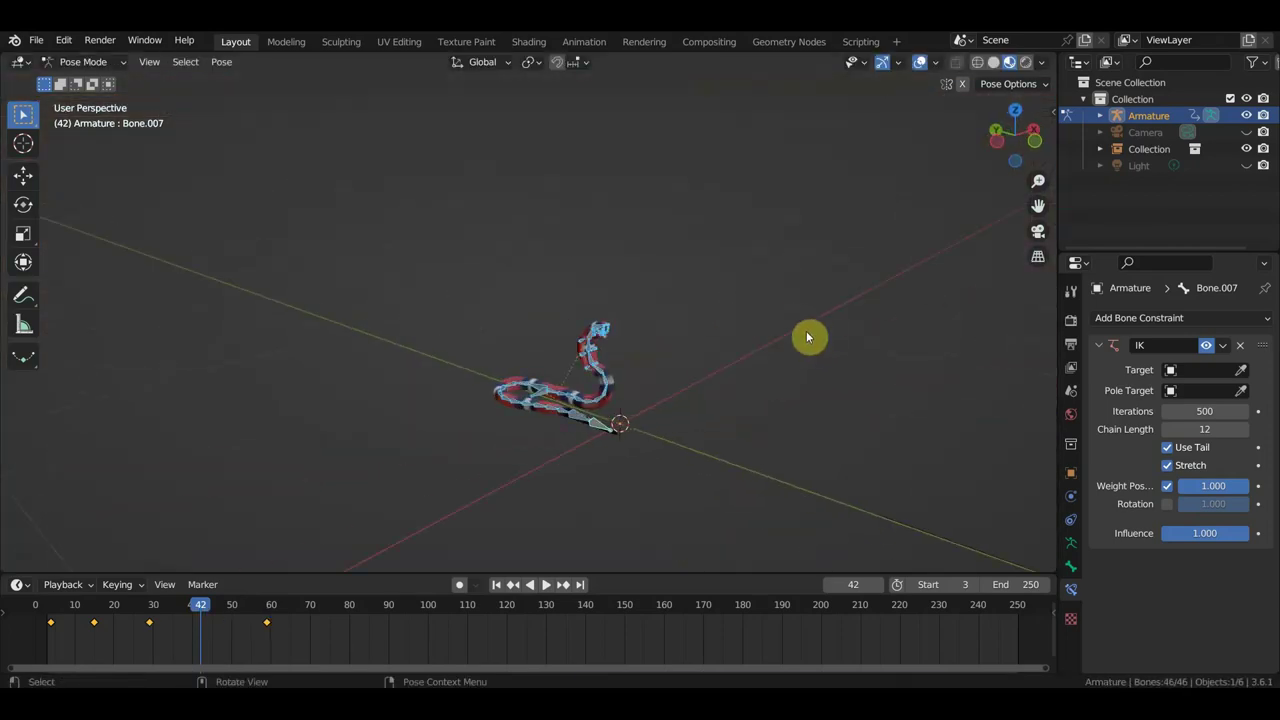
pyautogui.press('i')
# - Scrub the timeline to preview the coil, then select the snake's tail bones
pyautogui.moveTo(197, 607)
pyautogui.mouseDown()
pyautogui.moveTo(224, 621)
pyautogui.moveTo(133, 626)
pyautogui.moveTo(190, 638)
pyautogui.mouseUp()
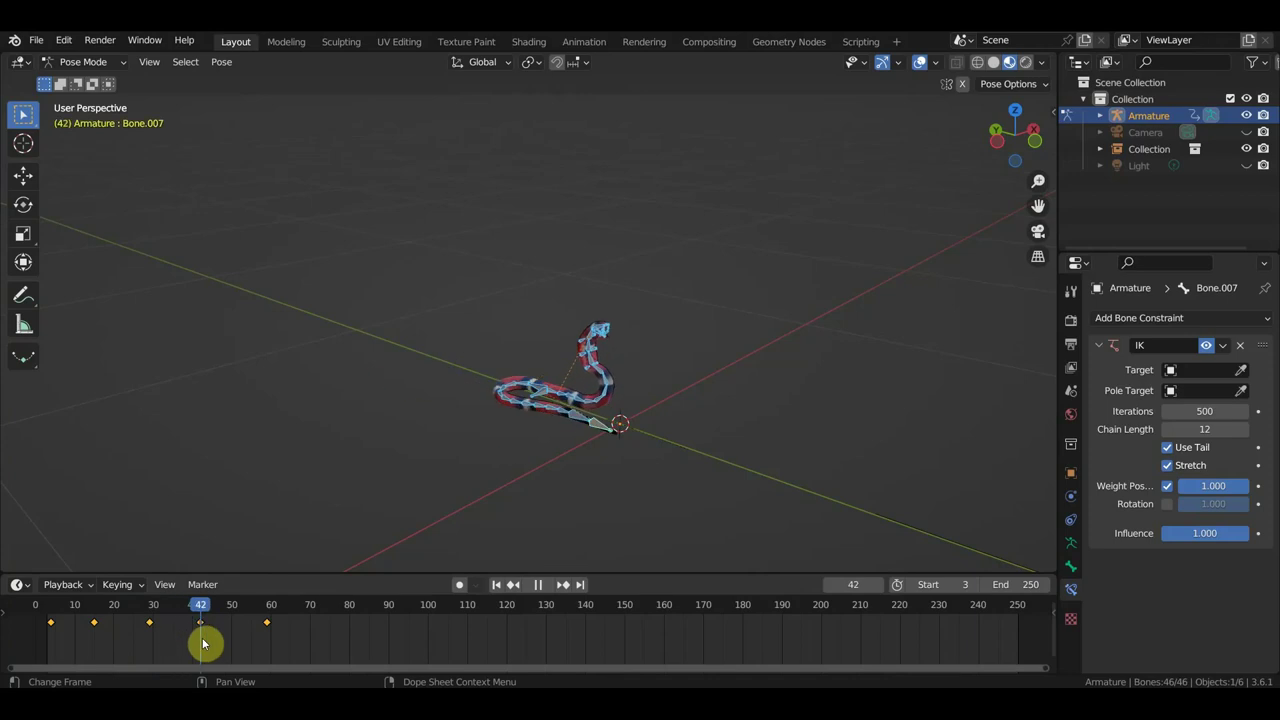
pyautogui.moveTo(203, 644); pyautogui.dragTo(265, 661)
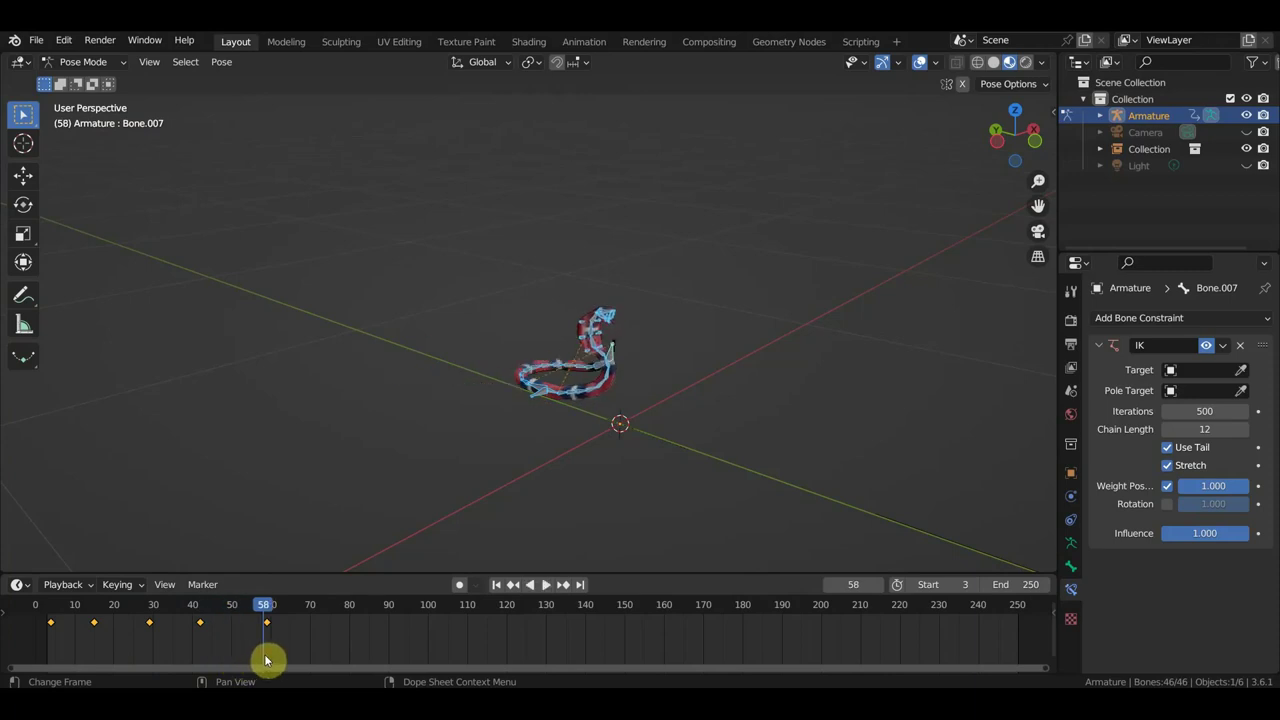
pyautogui.moveTo(305, 617)
pyautogui.mouseDown()
pyautogui.moveTo(183, 614)
pyautogui.moveTo(260, 637)
pyautogui.moveTo(181, 617)
pyautogui.mouseUp()
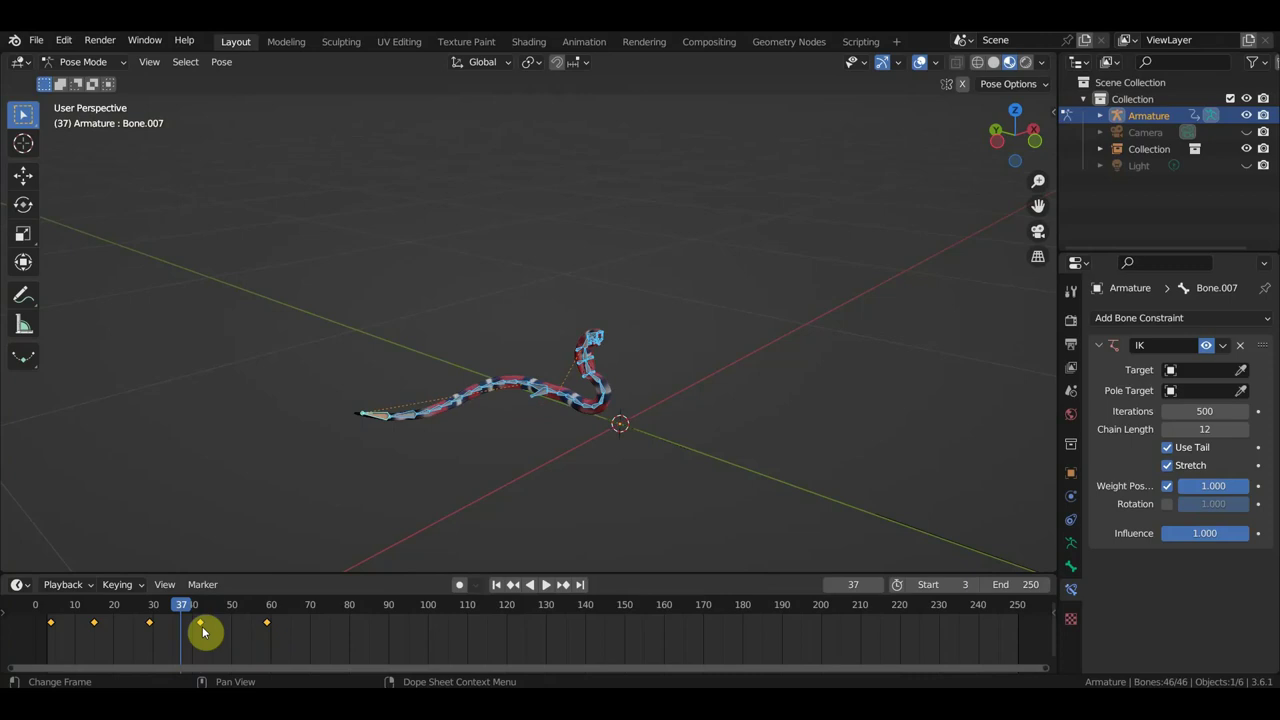
pyautogui.moveTo(514, 437); pyautogui.dragTo(246, 306)
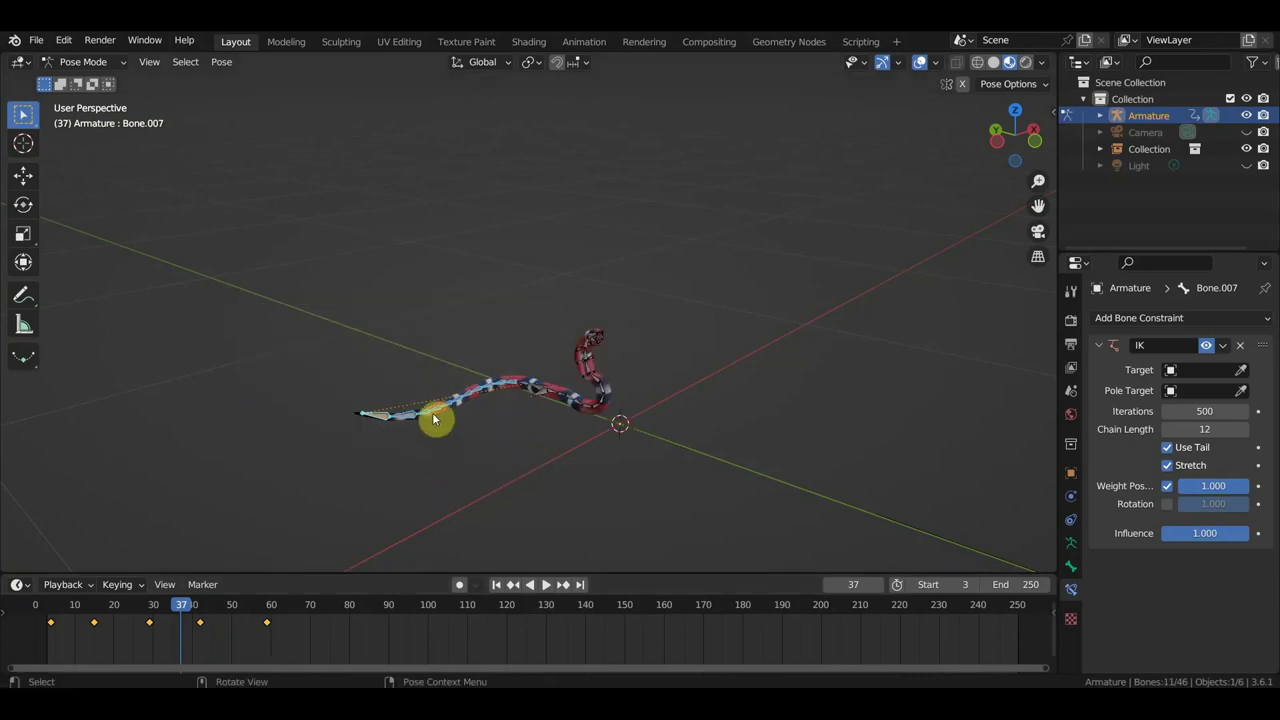
pyautogui.moveTo(434, 420); pyautogui.dragTo(543, 434, button='middle')
# - Scale the frame 42 and 60 keys from frame 42 so the last key lands near 90
pyautogui.keyDown('shift'); pyautogui.click(507, 388); pyautogui.keyUp('shift')
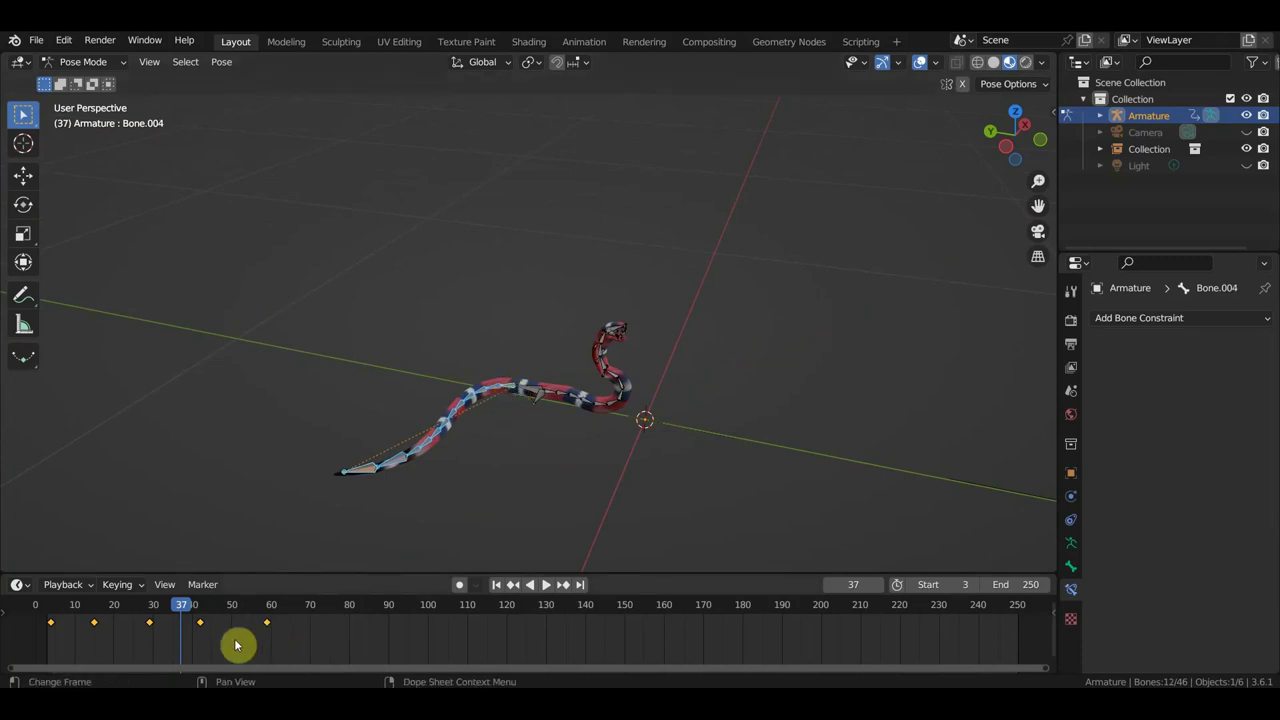
pyautogui.moveTo(298, 647); pyautogui.dragTo(197, 616)
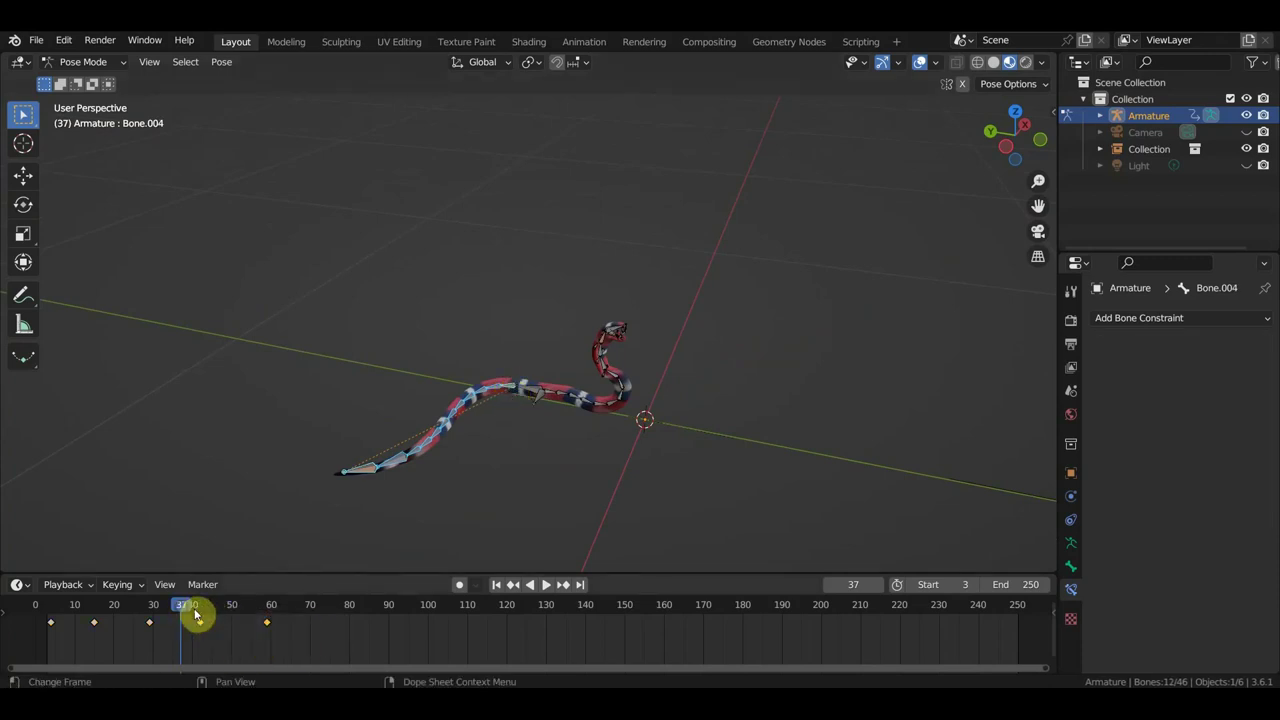
pyautogui.click(200, 607)
pyautogui.press('s')
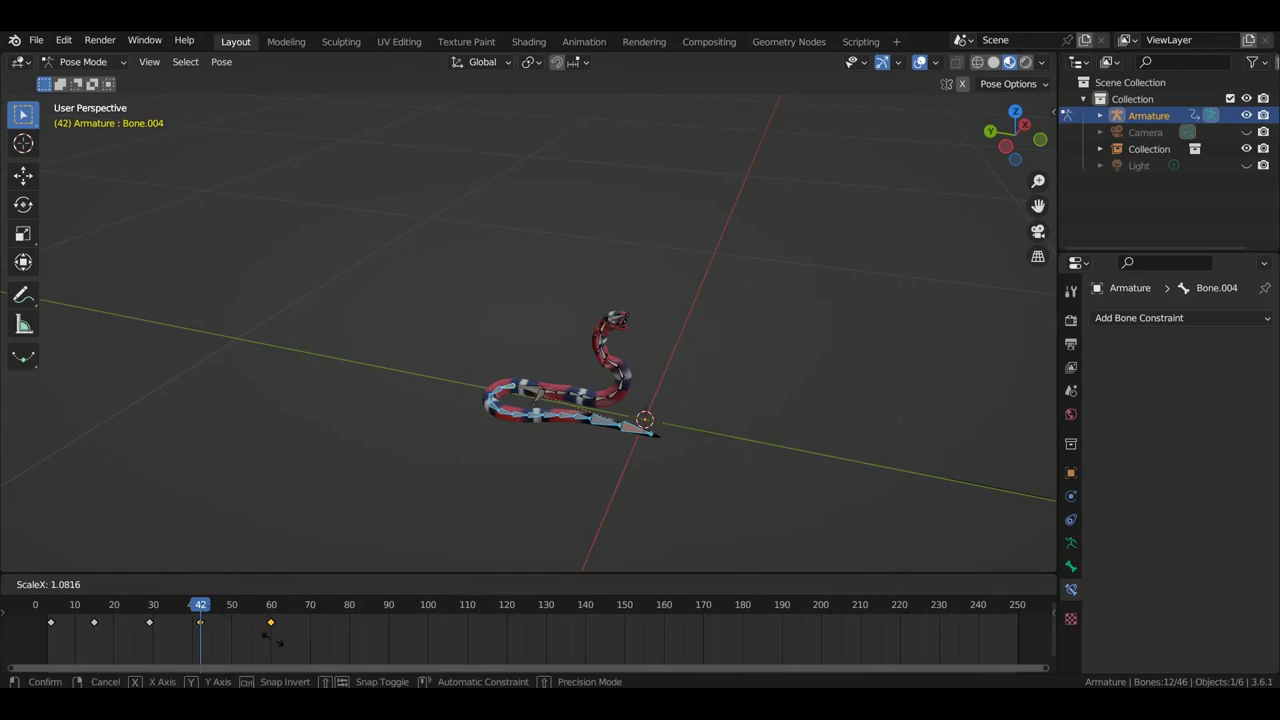
pyautogui.click(382, 658)
# - Play and scrub the stretched animation, then select the tail's IK control bone
pyautogui.press('space')
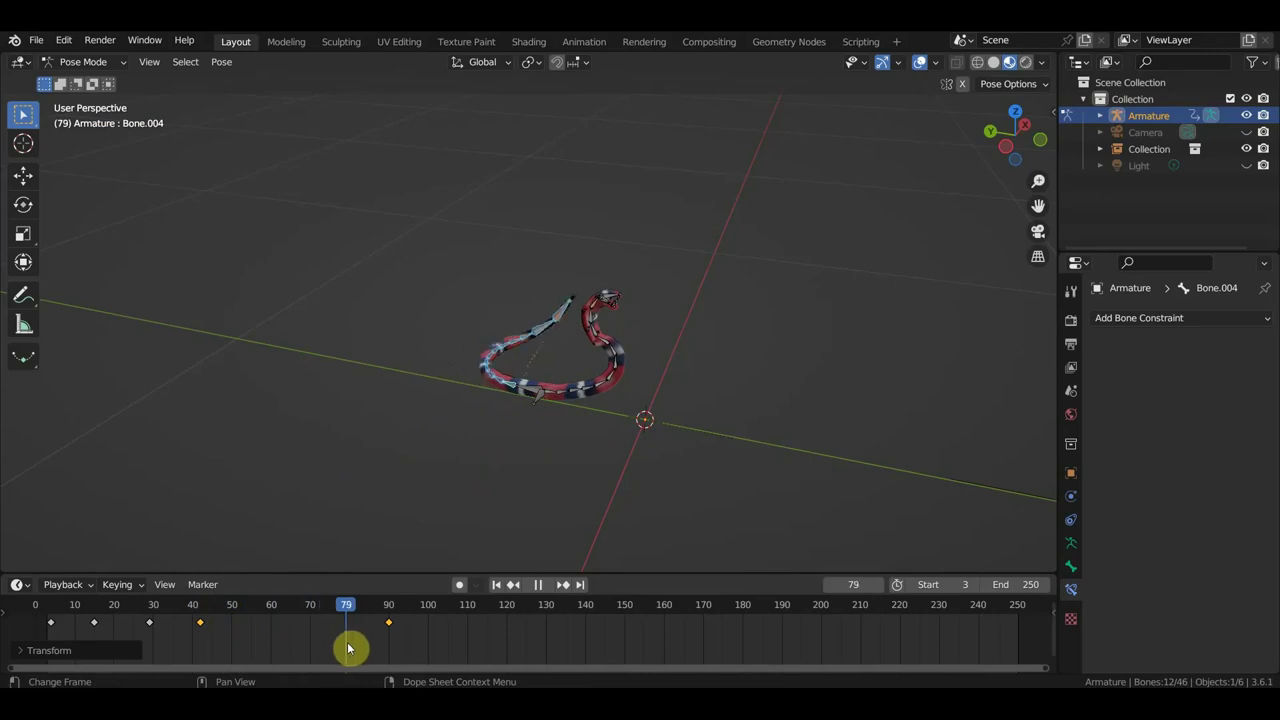
pyautogui.click(318, 647)
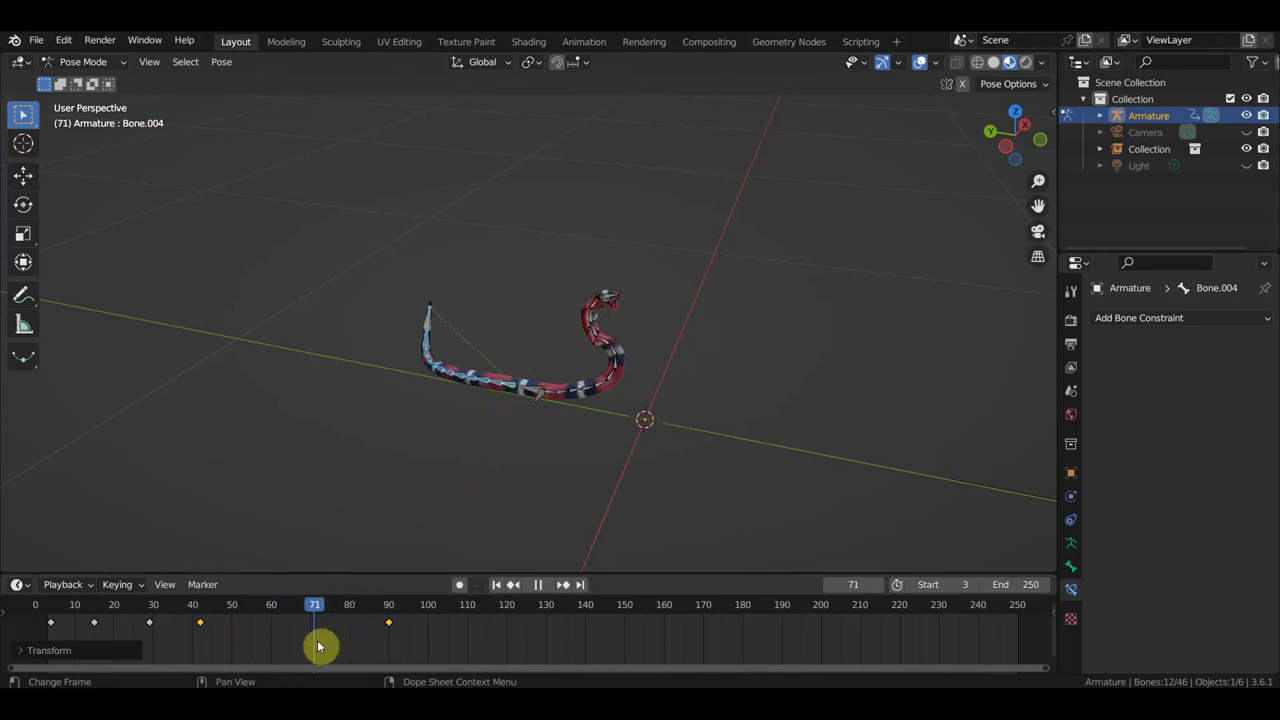
pyautogui.press('space')
pyautogui.moveTo(625, 488); pyautogui.dragTo(690, 458, button='middle')
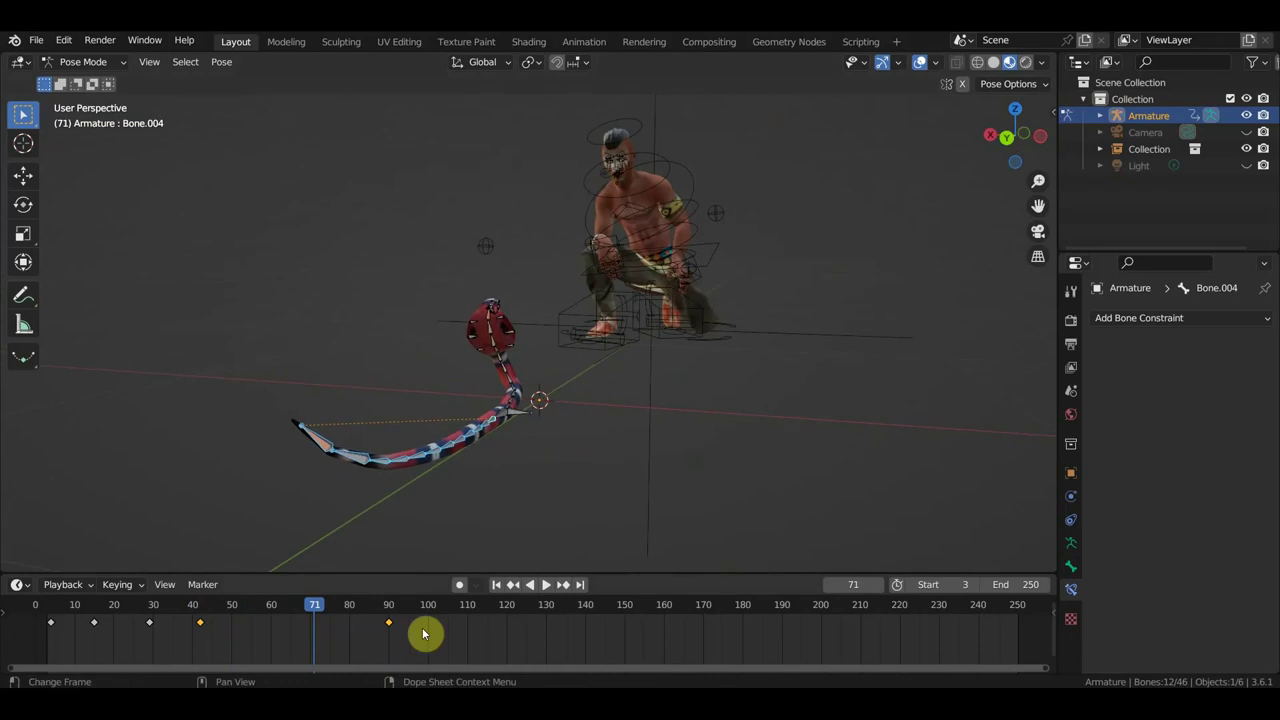
pyautogui.moveTo(315, 615); pyautogui.dragTo(197, 627)
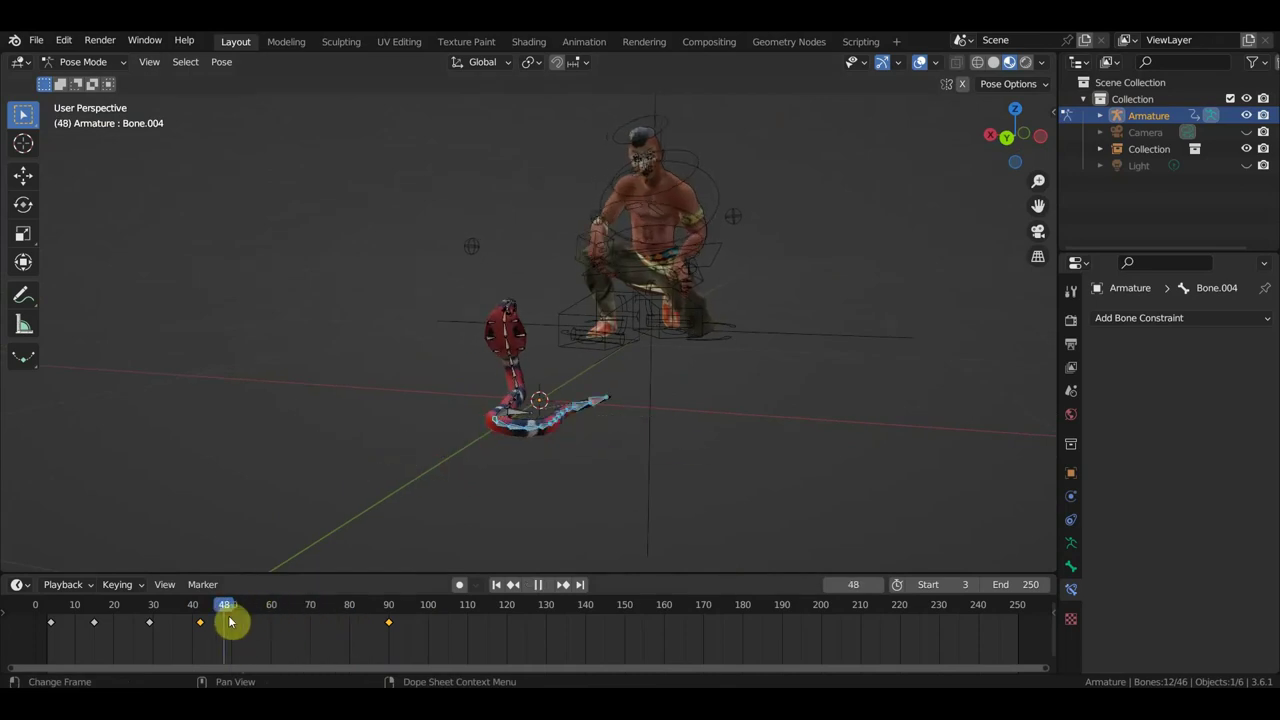
pyautogui.moveTo(197, 627)
pyautogui.mouseDown()
pyautogui.moveTo(25, 650)
pyautogui.moveTo(267, 680)
pyautogui.mouseUp()
pyautogui.moveTo(714, 551)
pyautogui.mouseDown(button='middle')
pyautogui.moveTo(746, 80)
pyautogui.moveTo(703, 155)
pyautogui.mouseUp(button='middle')
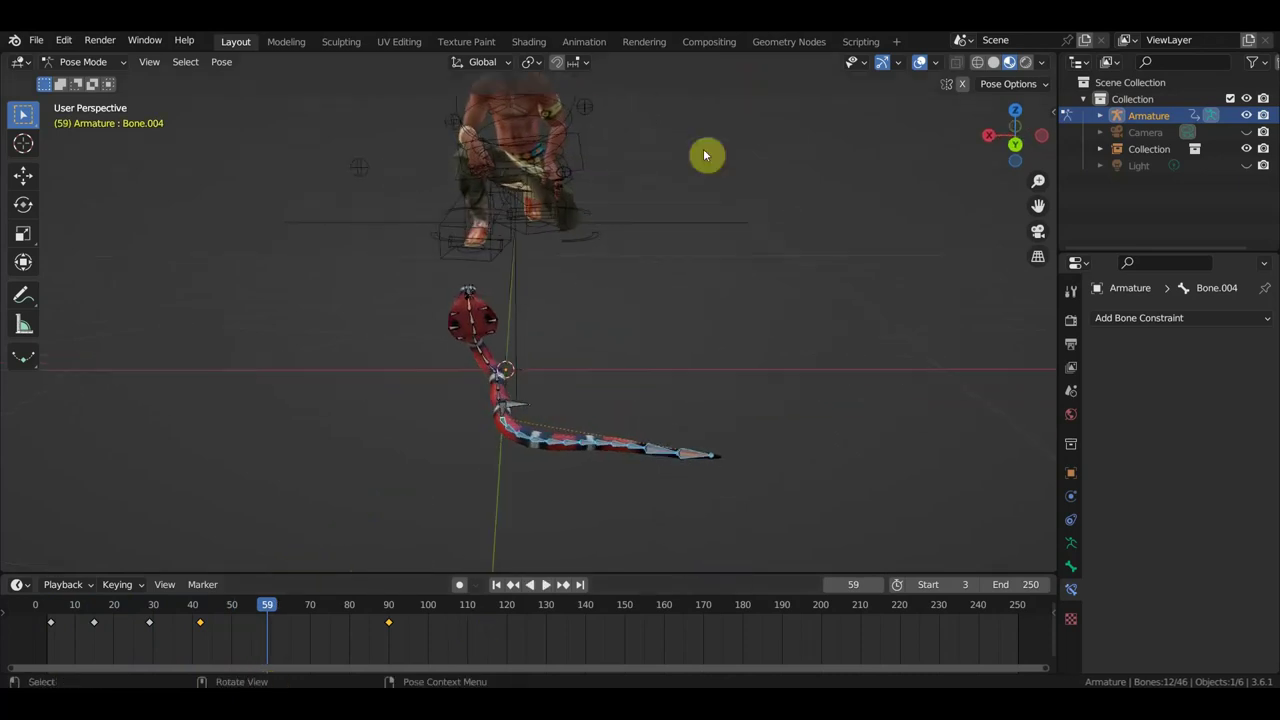
pyautogui.click(697, 455)
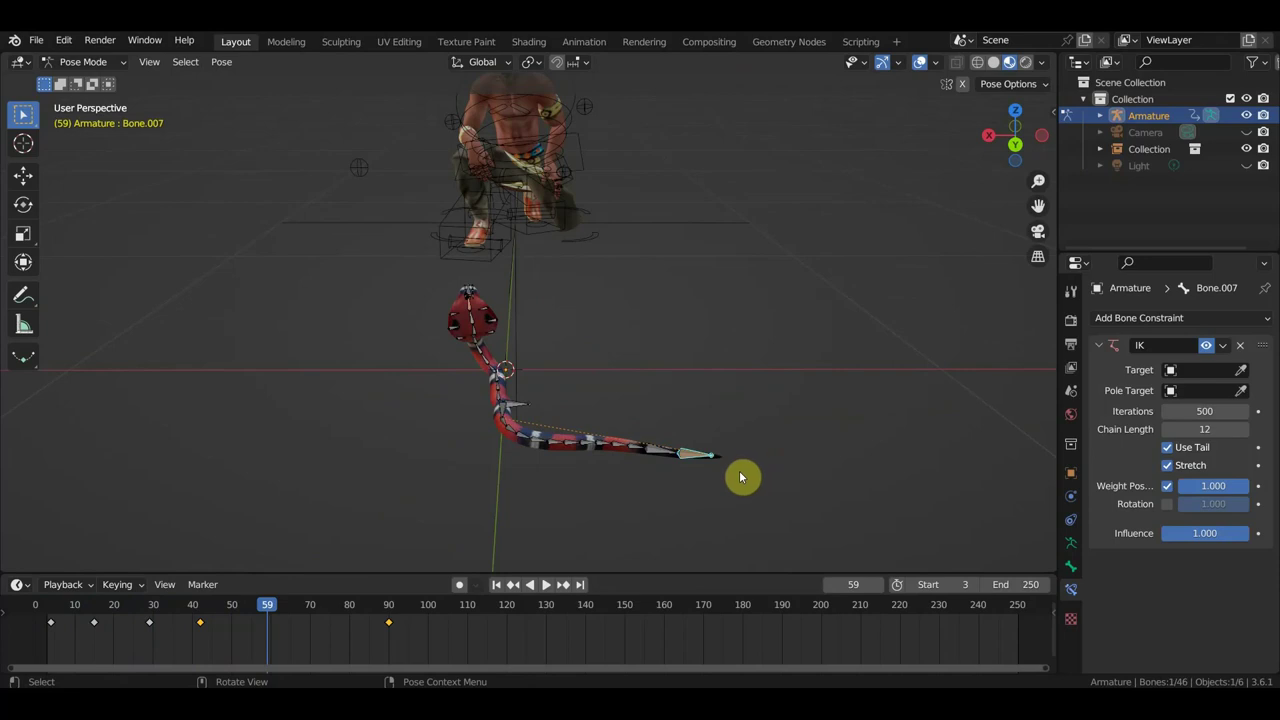
# - Move the tail control bone twice to curl the tail upward
pyautogui.press('g')
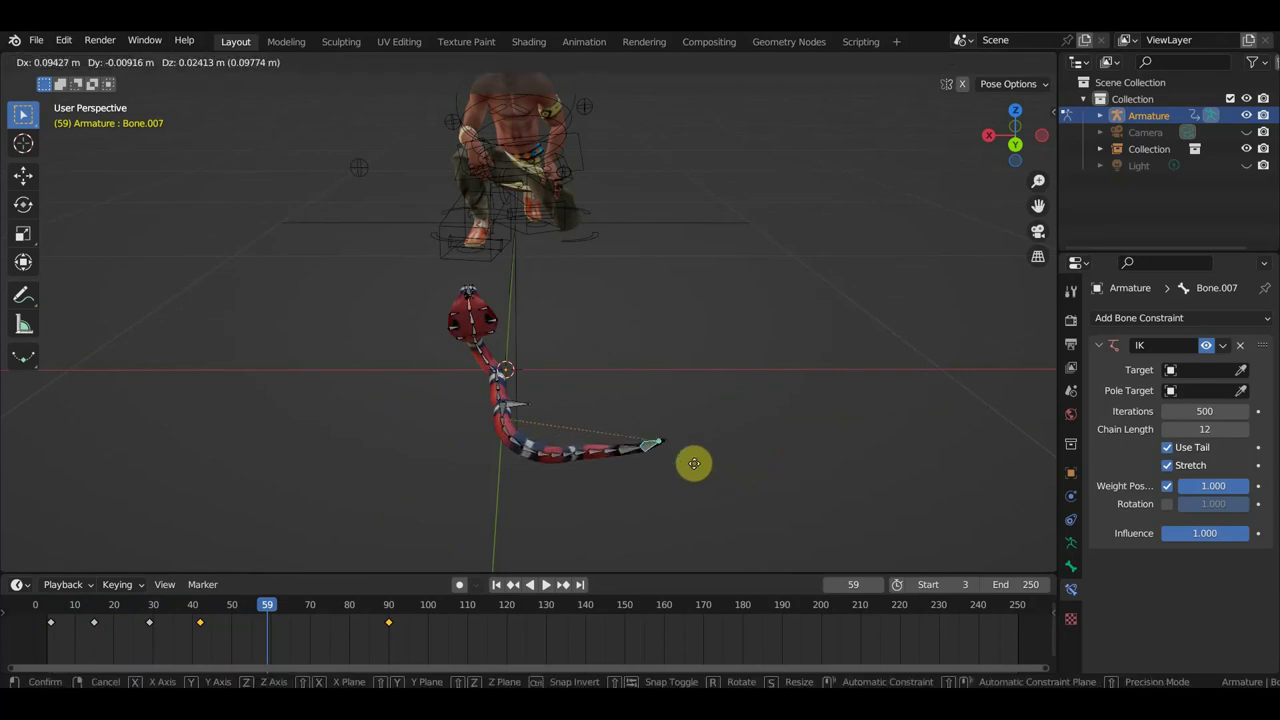
pyautogui.click(660, 428)
pyautogui.moveTo(657, 428); pyautogui.dragTo(591, 374, button='middle')
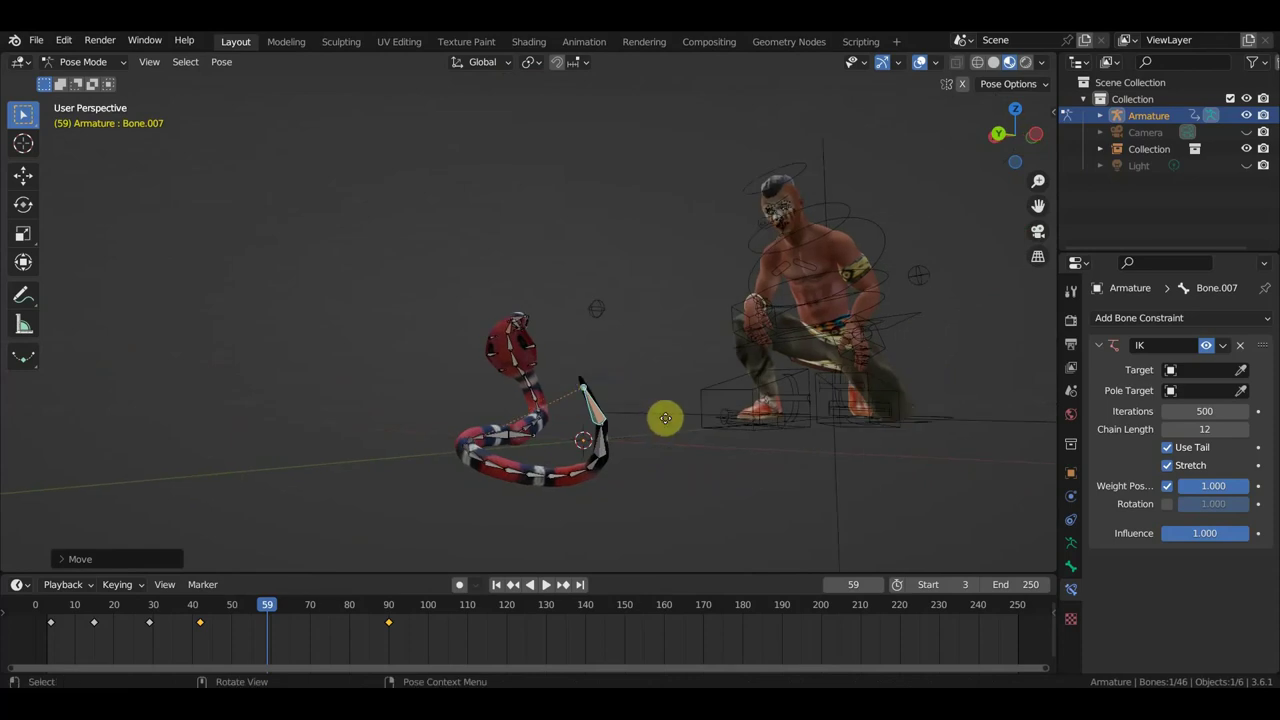
pyautogui.press('g')
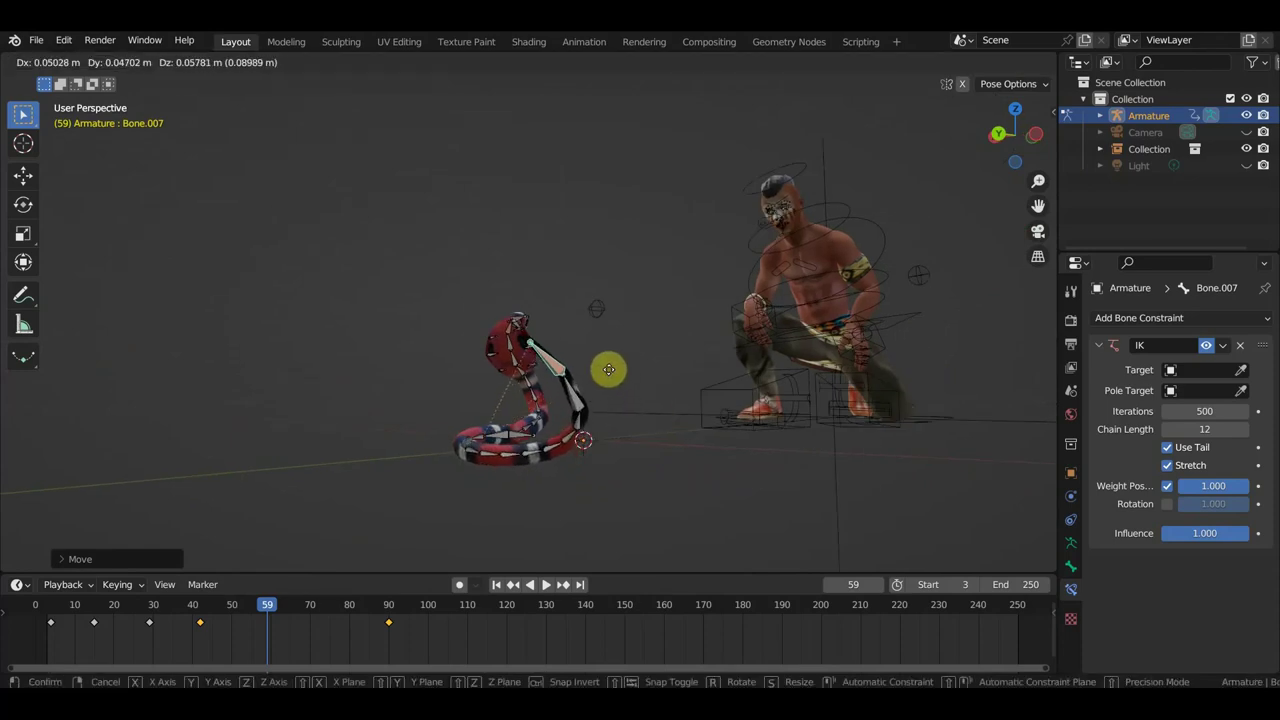
pyautogui.click(609, 370)
pyautogui.moveTo(607, 367)
pyautogui.mouseDown(button='middle')
pyautogui.moveTo(511, 420)
pyautogui.moveTo(331, 409)
pyautogui.moveTo(377, 410)
pyautogui.mouseUp(button='middle')
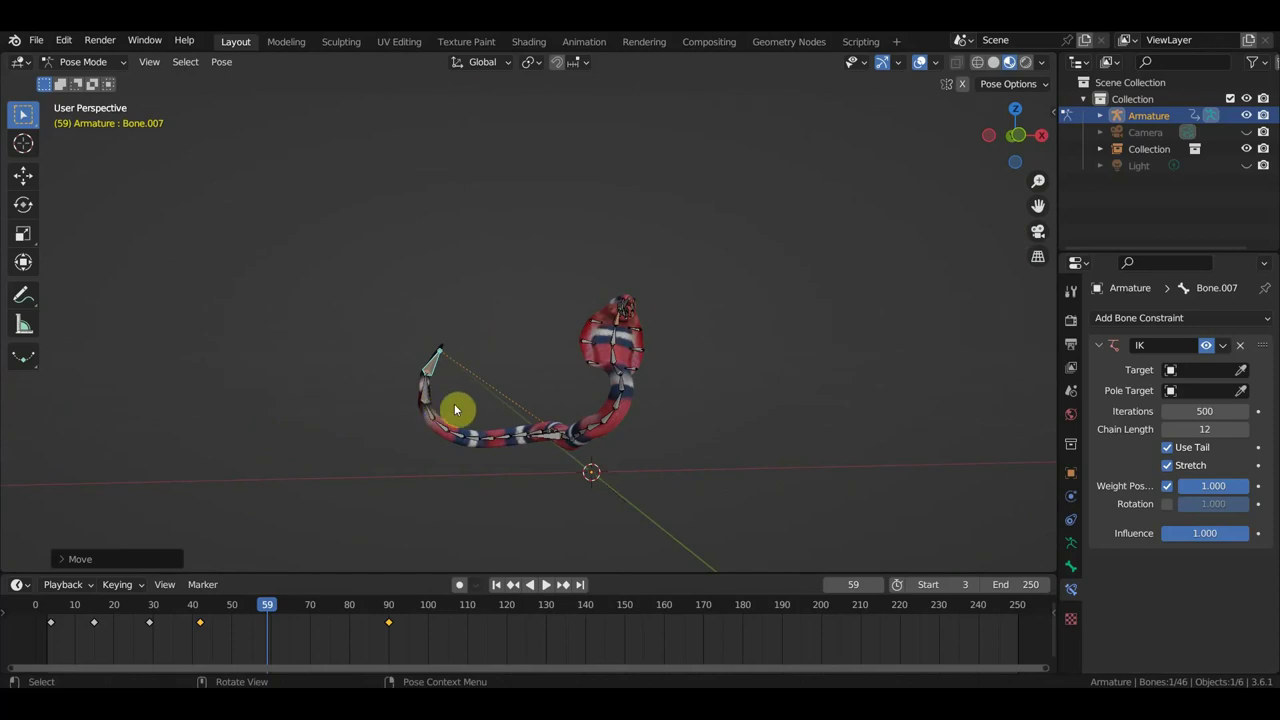
# - Switch to front view and keyframe all bones at frame 59
pyautogui.press('KP_1')
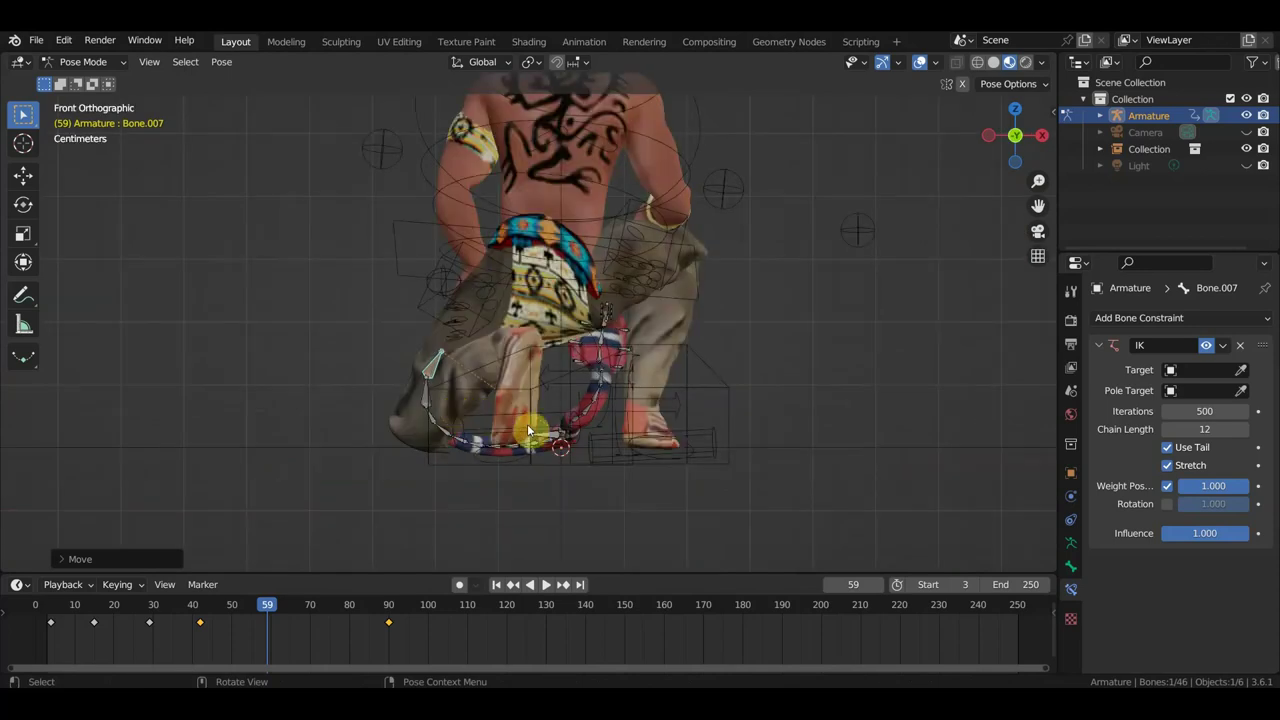
pyautogui.press('a')
pyautogui.press('i')
pyautogui.moveTo(681, 316)
pyautogui.mouseDown(button='middle')
pyautogui.moveTo(701, 377)
pyautogui.moveTo(832, 401)
pyautogui.mouseUp(button='middle')
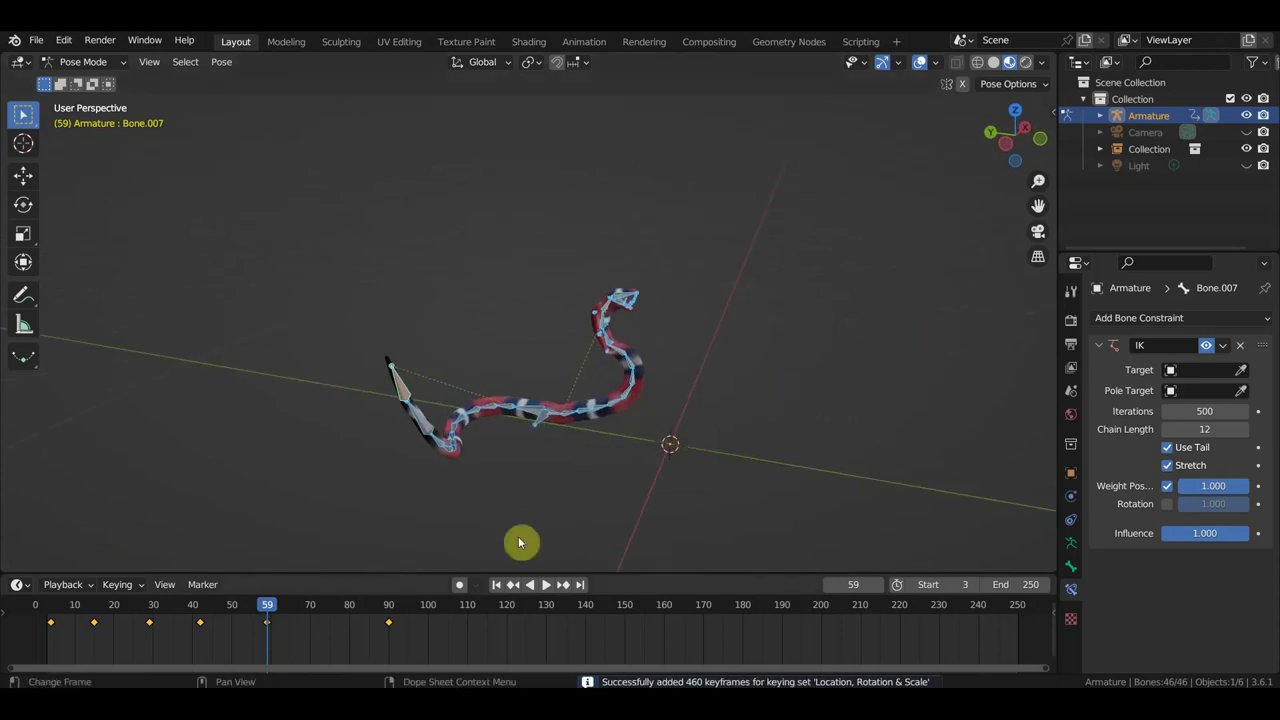
# - Scrub the timeline and inspect the snake around frames 90 and 54
pyautogui.moveTo(266, 618)
pyautogui.mouseDown()
pyautogui.moveTo(390, 640)
pyautogui.moveTo(309, 617)
pyautogui.moveTo(260, 621)
pyautogui.mouseUp()
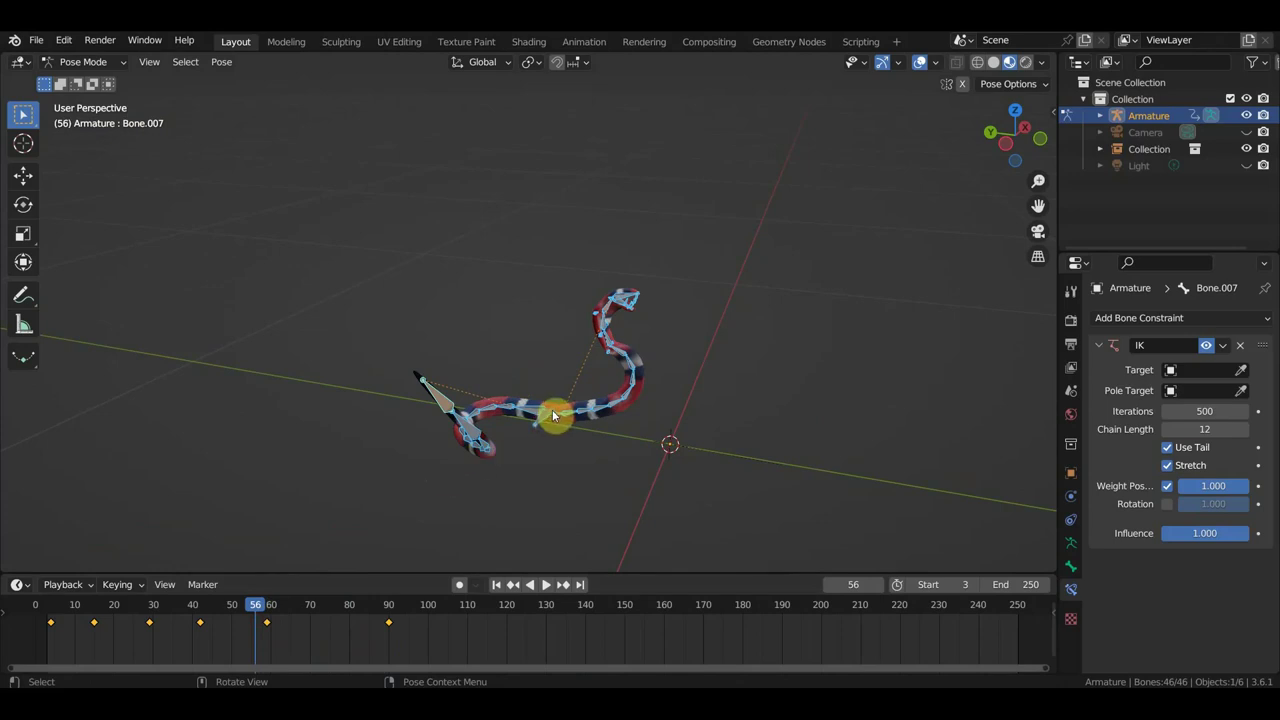
pyautogui.click(553, 416)
pyautogui.moveTo(571, 437); pyautogui.dragTo(577, 466, button='middle')
pyautogui.click(247, 608)
pyautogui.moveTo(247, 608)
pyautogui.mouseDown()
pyautogui.moveTo(51, 604)
pyautogui.moveTo(120, 604)
pyautogui.moveTo(226, 632)
pyautogui.moveTo(120, 634)
pyautogui.mouseUp()
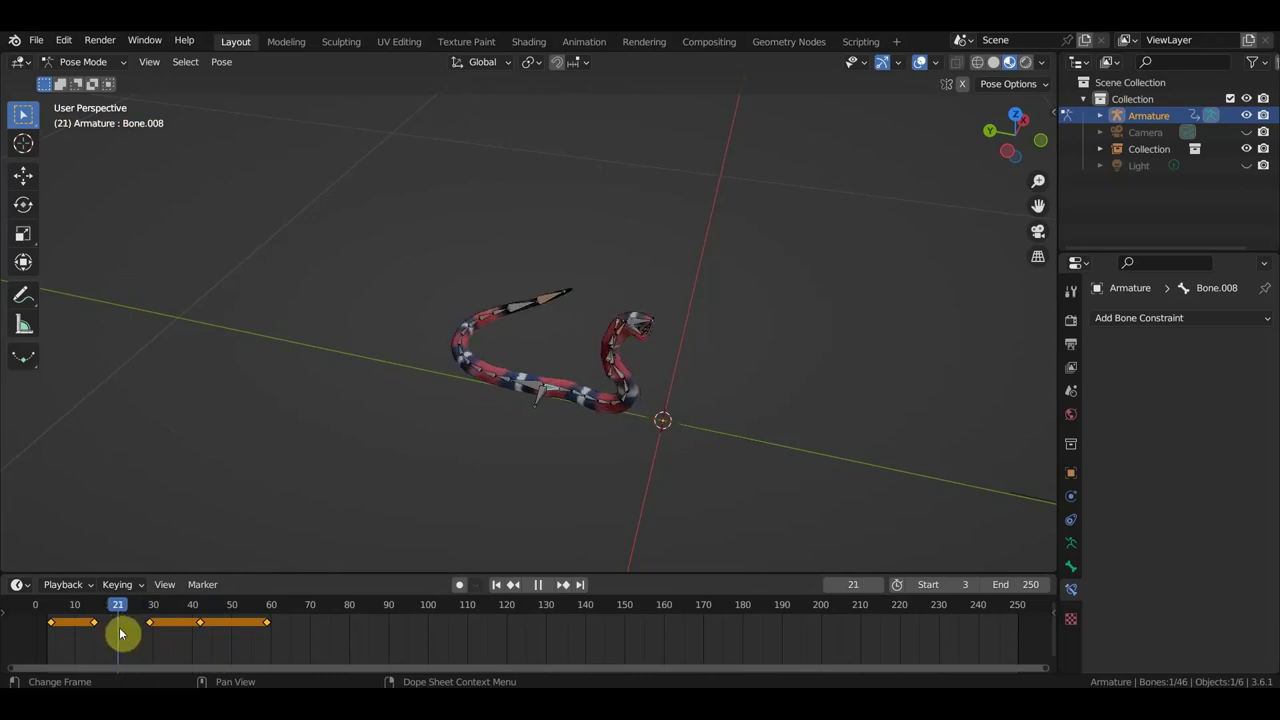
# - Slide the midsection bone along Y and keyframe all bones at frame 21
pyautogui.click(538, 400)
pyautogui.moveTo(549, 429)
pyautogui.mouseDown(button='middle')
pyautogui.moveTo(600, 500)
pyautogui.moveTo(592, 470)
pyautogui.mouseUp(button='middle')
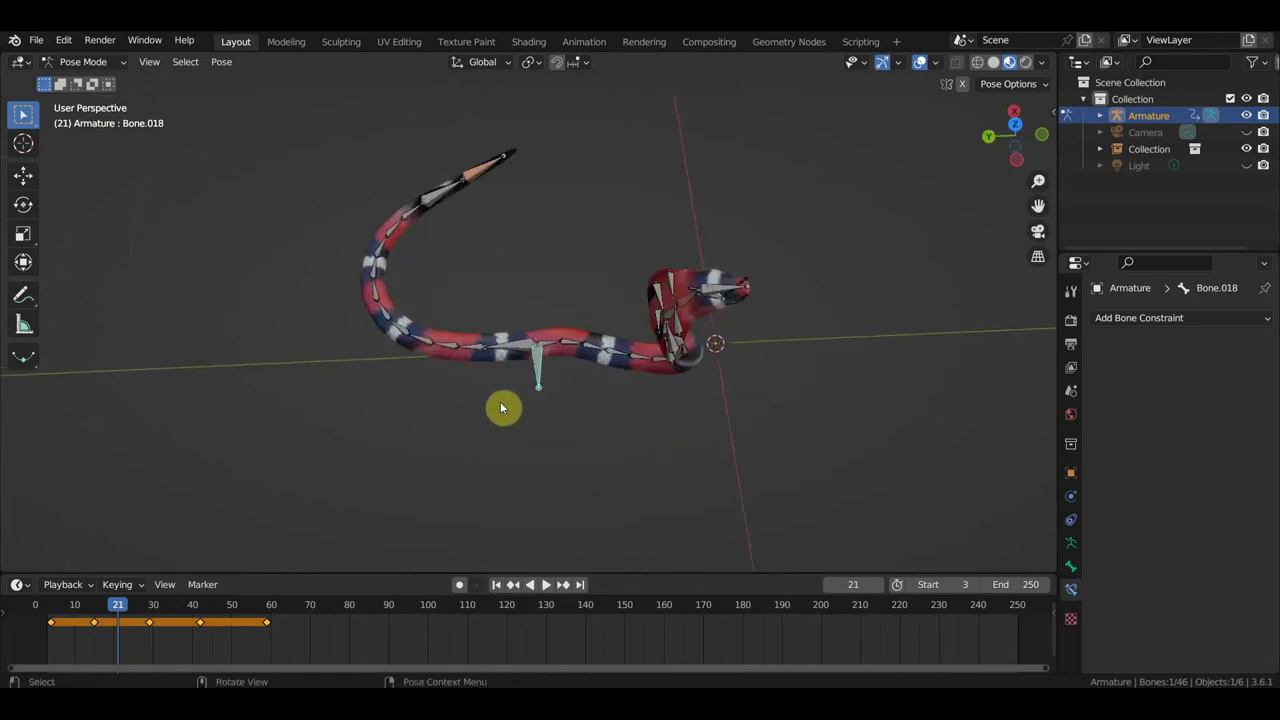
pyautogui.click(23, 175)
pyautogui.moveTo(474, 349); pyautogui.dragTo(491, 349)
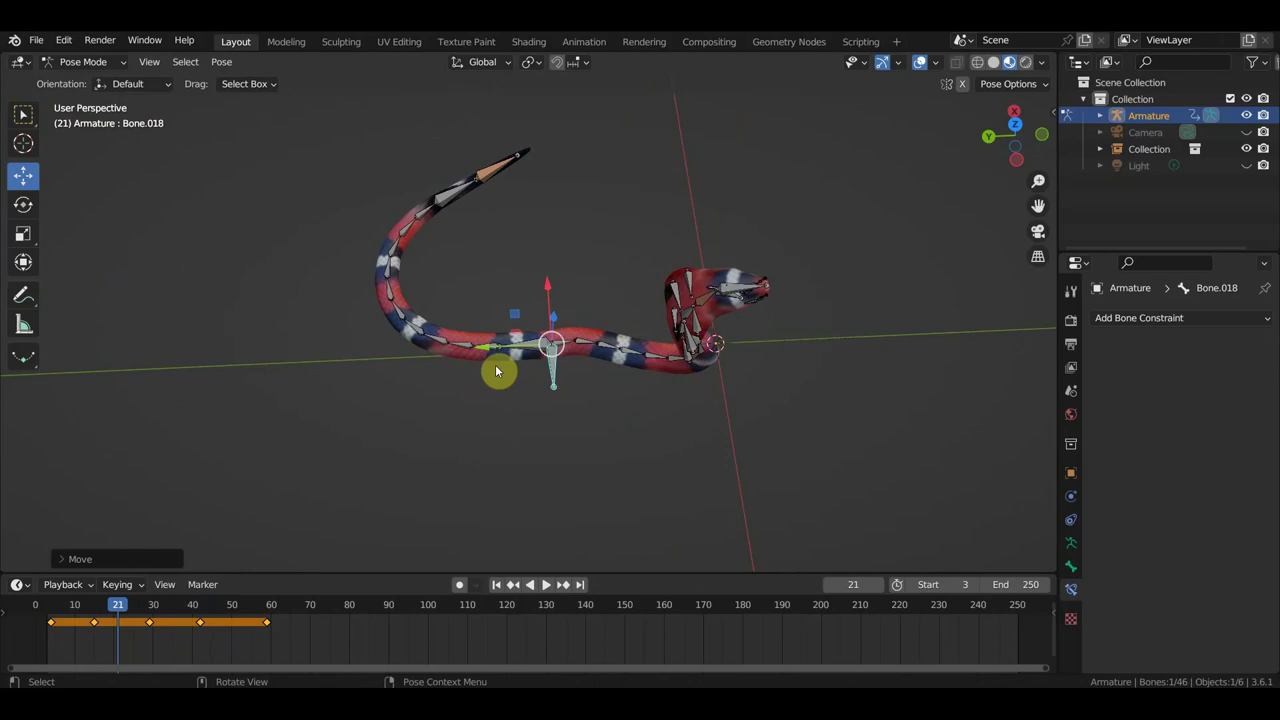
pyautogui.press('a')
pyautogui.press('i')
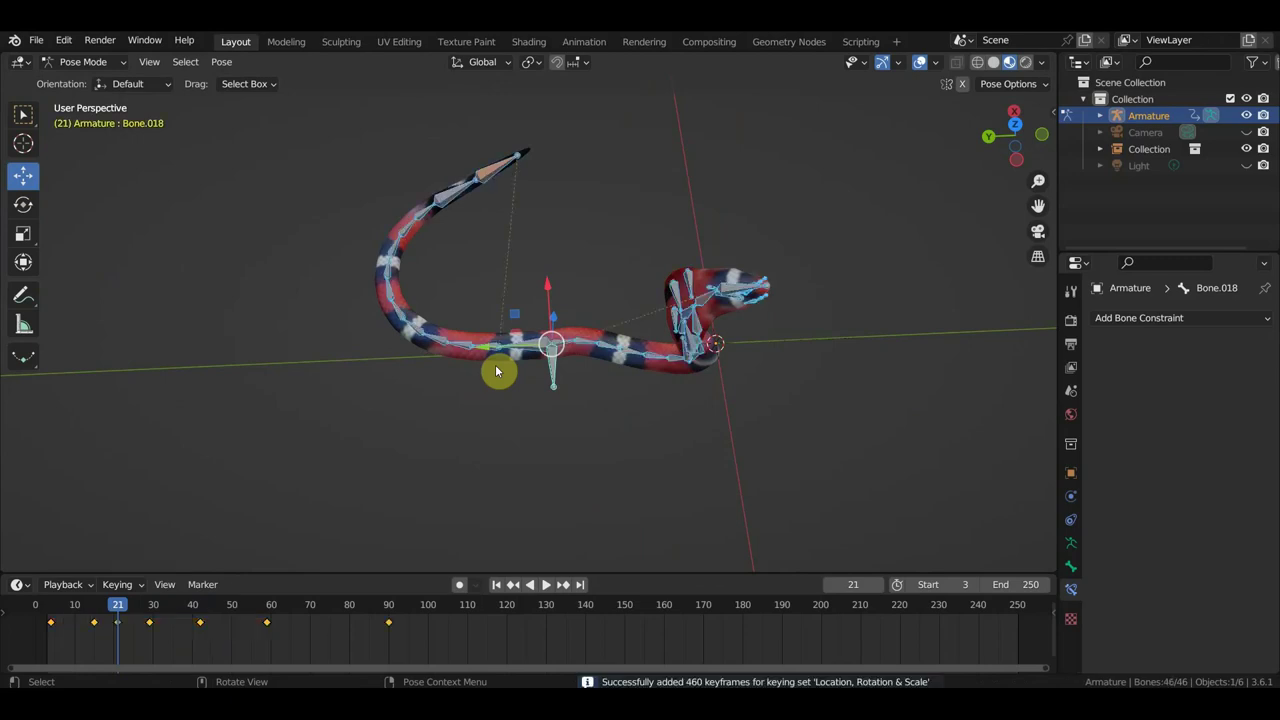
# - Play the animation, stop at frame 116, and select the head bone
pyautogui.moveTo(675, 398); pyautogui.dragTo(684, 373, button='middle')
pyautogui.press('space')
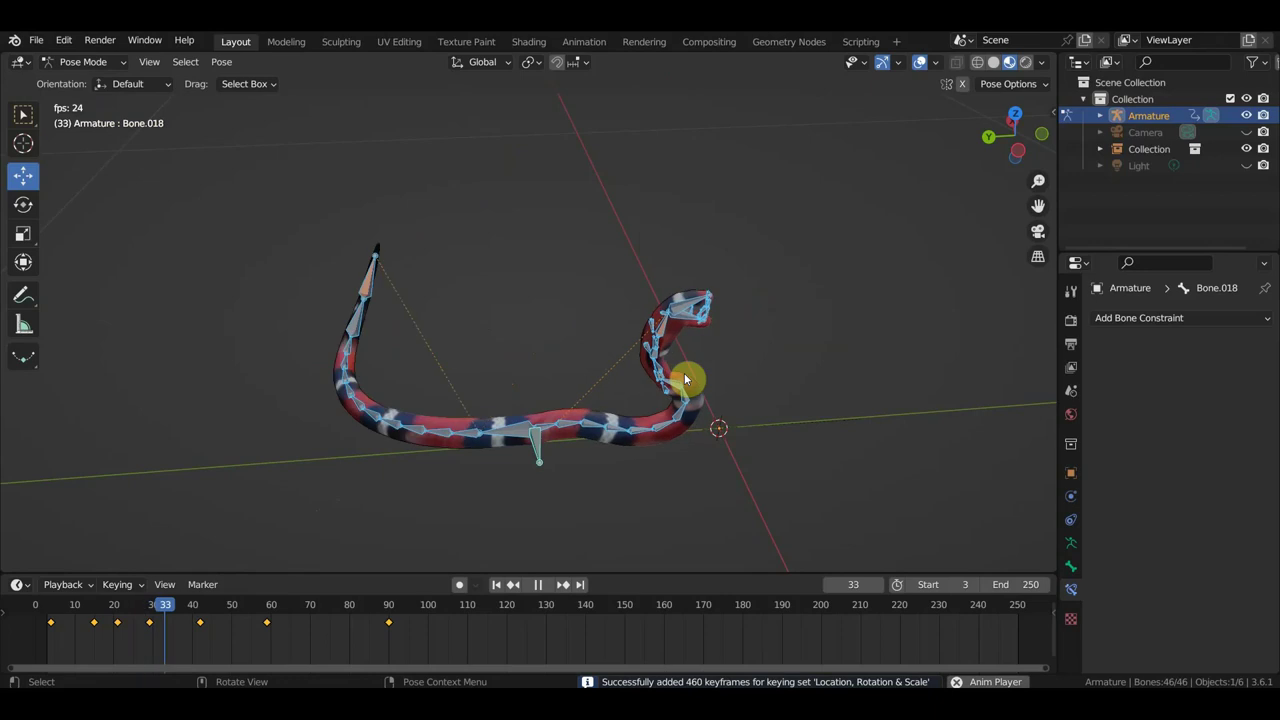
pyautogui.moveTo(666, 463)
pyautogui.mouseDown(button='middle')
pyautogui.moveTo(680, 426)
pyautogui.moveTo(634, 414)
pyautogui.moveTo(678, 427)
pyautogui.moveTo(618, 329)
pyautogui.moveTo(426, 326)
pyautogui.moveTo(774, 431)
pyautogui.mouseUp(button='middle')
pyautogui.press('space')
pyautogui.click(604, 308)
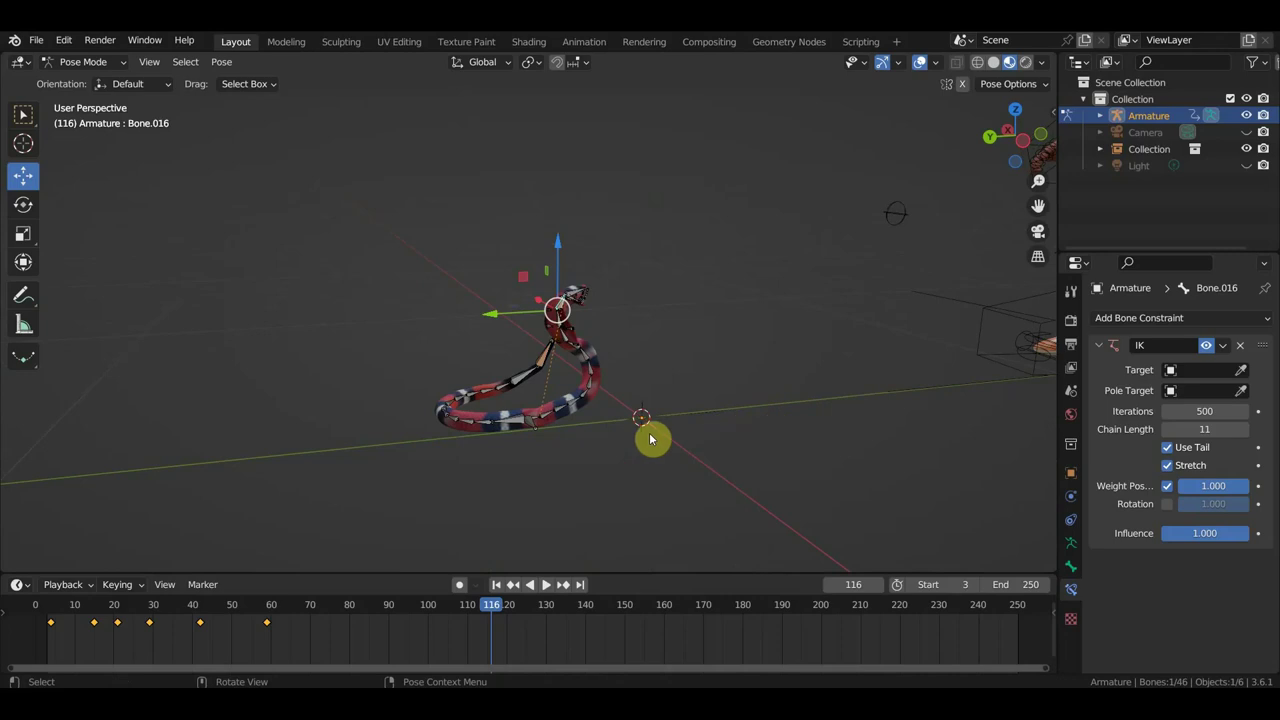
# - Select the neck and head bones, excluding the tail control, and clear their rotations
pyautogui.moveTo(631, 457); pyautogui.dragTo(548, 266)
pyautogui.moveTo(548, 266)
pyautogui.mouseDown(button='middle')
pyautogui.moveTo(592, 343)
pyautogui.moveTo(549, 350)
pyautogui.mouseUp(button='middle')
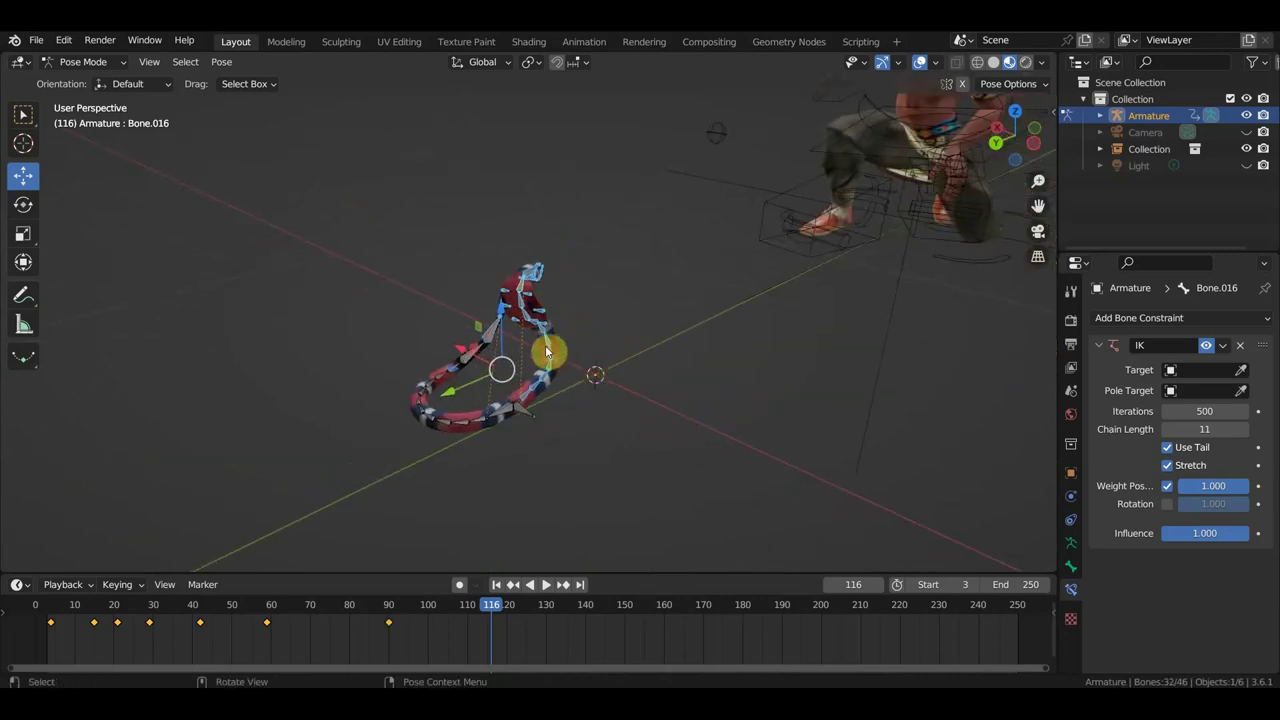
pyautogui.keyDown('shift'); pyautogui.click(493, 333); pyautogui.keyUp('shift')
pyautogui.keyDown('shift'); pyautogui.click(494, 334); pyautogui.keyUp('shift')
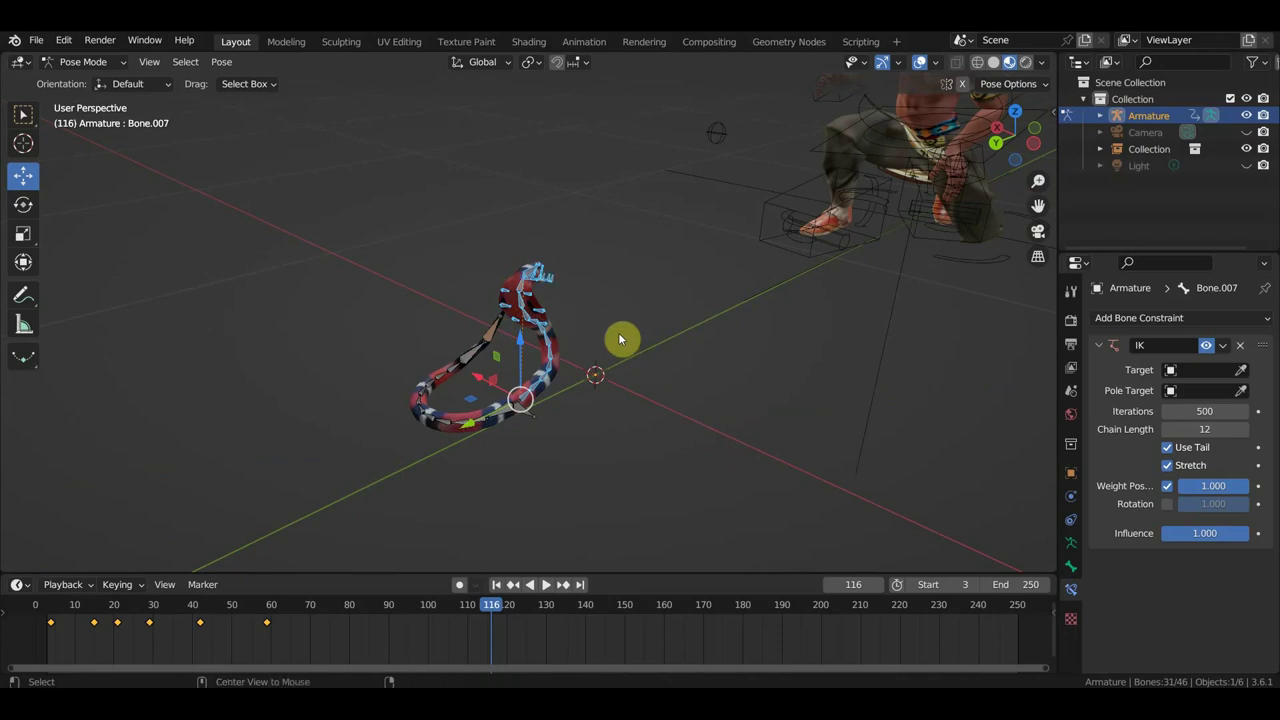
pyautogui.hotkey('alt', 'r')
pyautogui.moveTo(623, 343)
pyautogui.mouseDown(button='middle')
pyautogui.moveTo(546, 409)
pyautogui.moveTo(509, 420)
pyautogui.moveTo(580, 373)
pyautogui.mouseUp(button='middle')
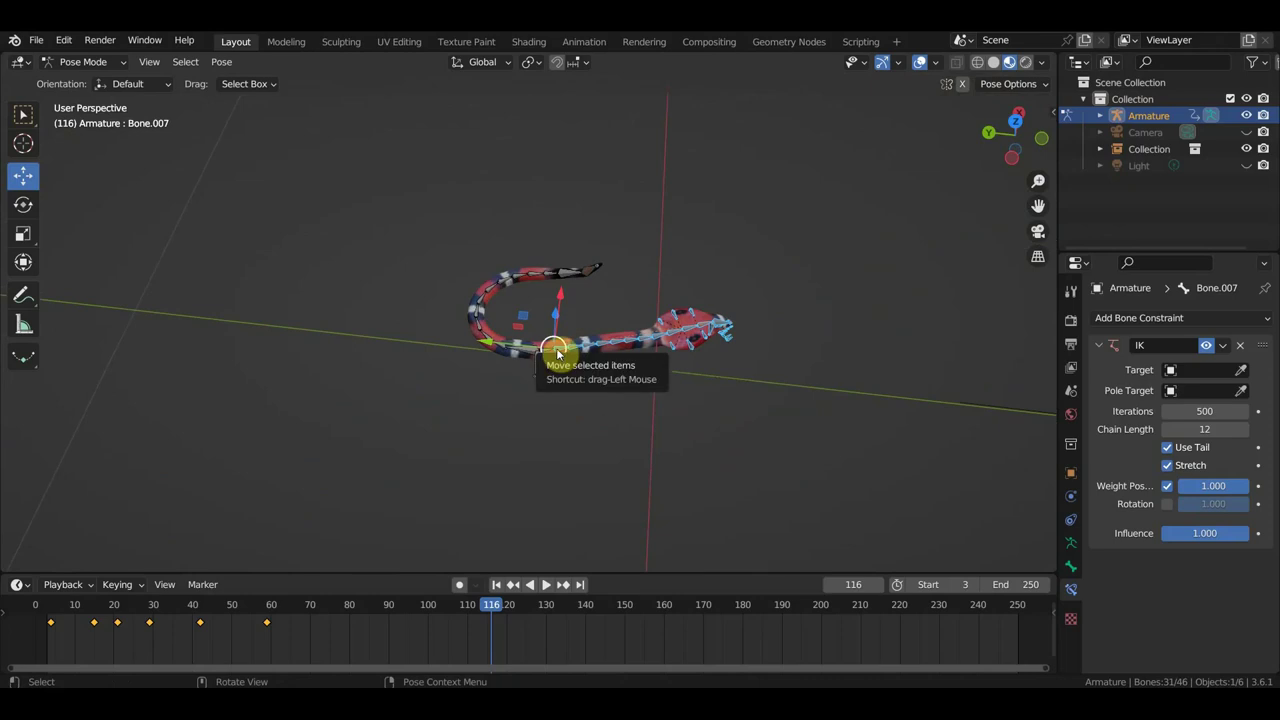
pyautogui.keyDown('shift'); pyautogui.click(550, 354); pyautogui.keyUp('shift')
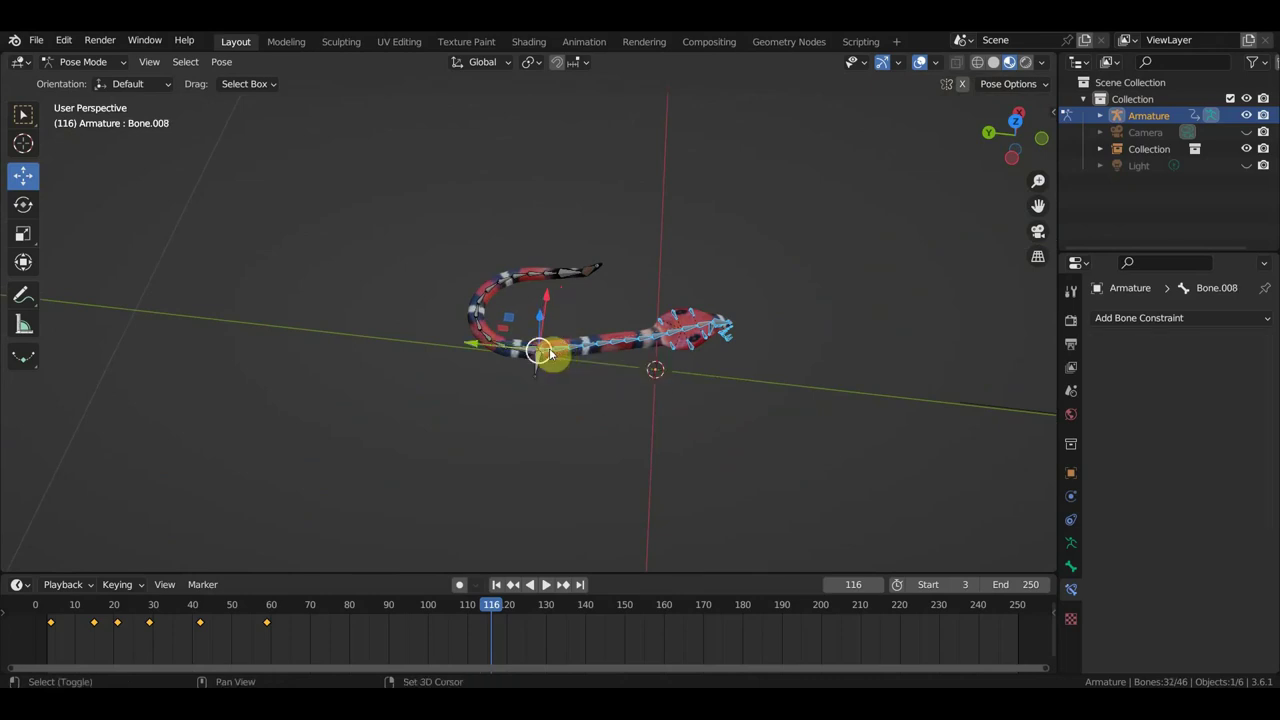
pyautogui.hotkey('alt', 'r')
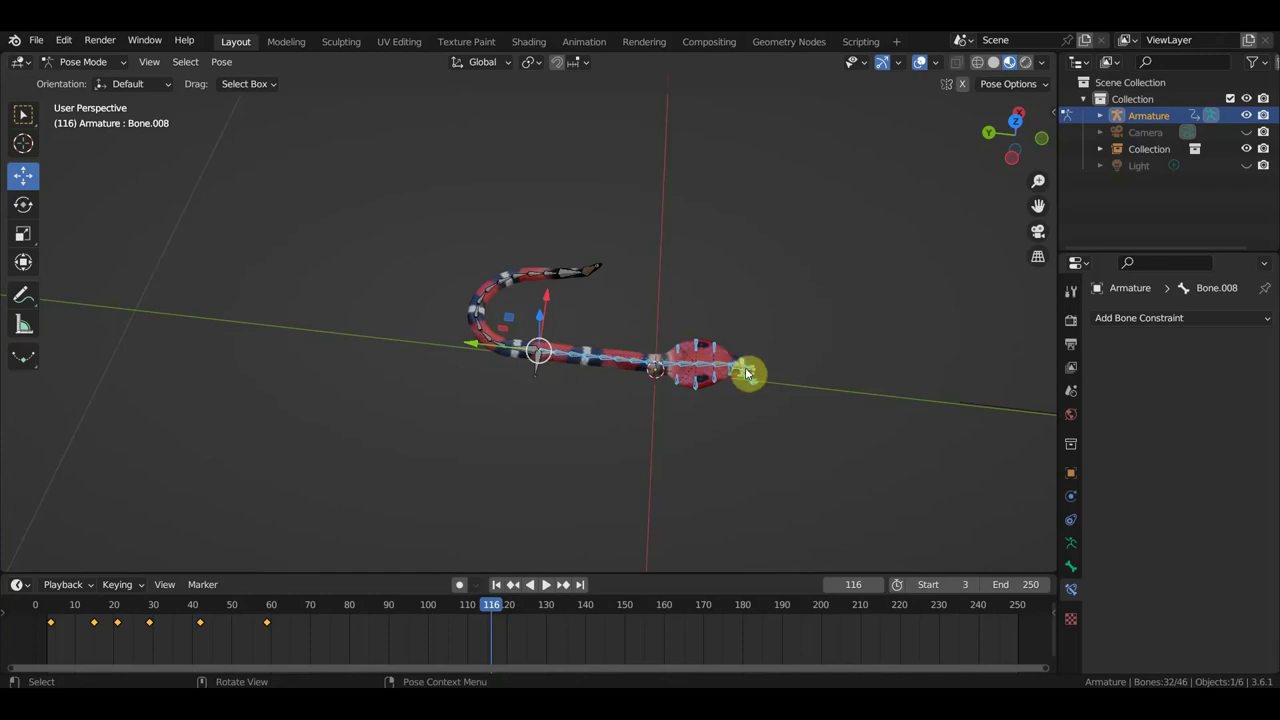
# - Tilt the head bone and move the neck's IK control to lift the neck
pyautogui.click(745, 373)
pyautogui.moveTo(760, 374); pyautogui.dragTo(783, 296, button='middle')
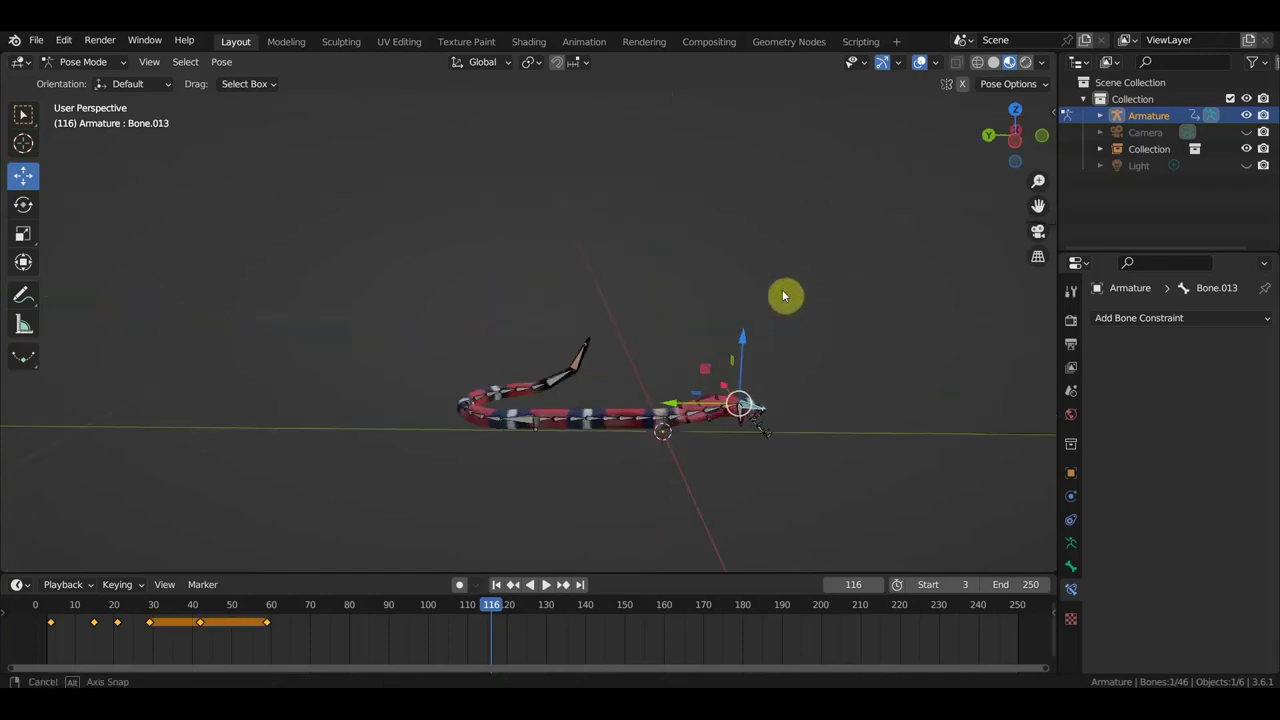
pyautogui.press('r')
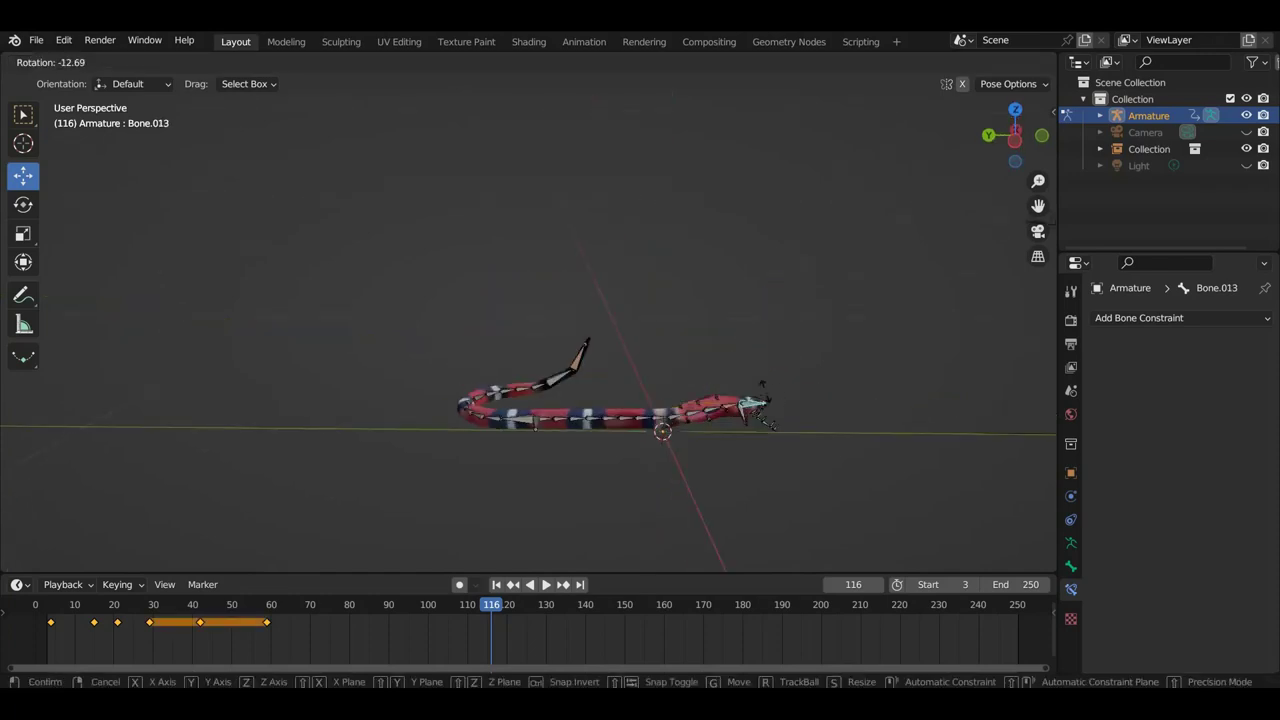
pyautogui.click(764, 404)
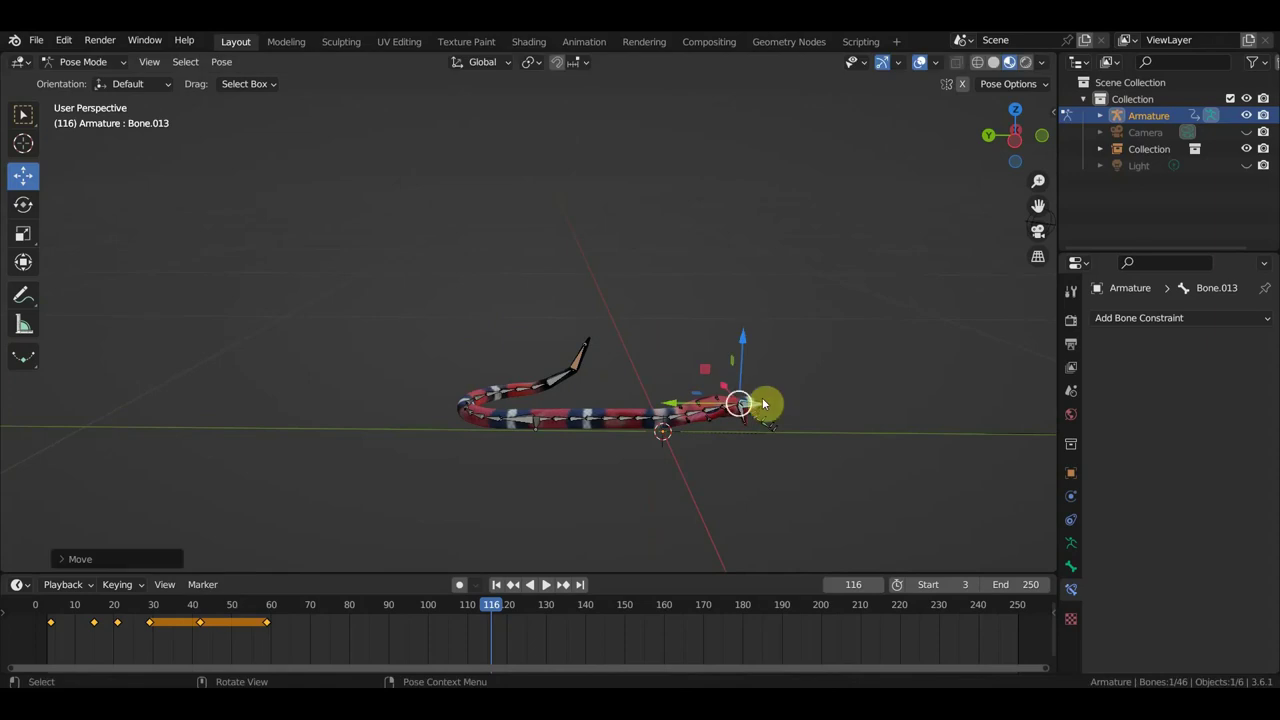
pyautogui.click(728, 408)
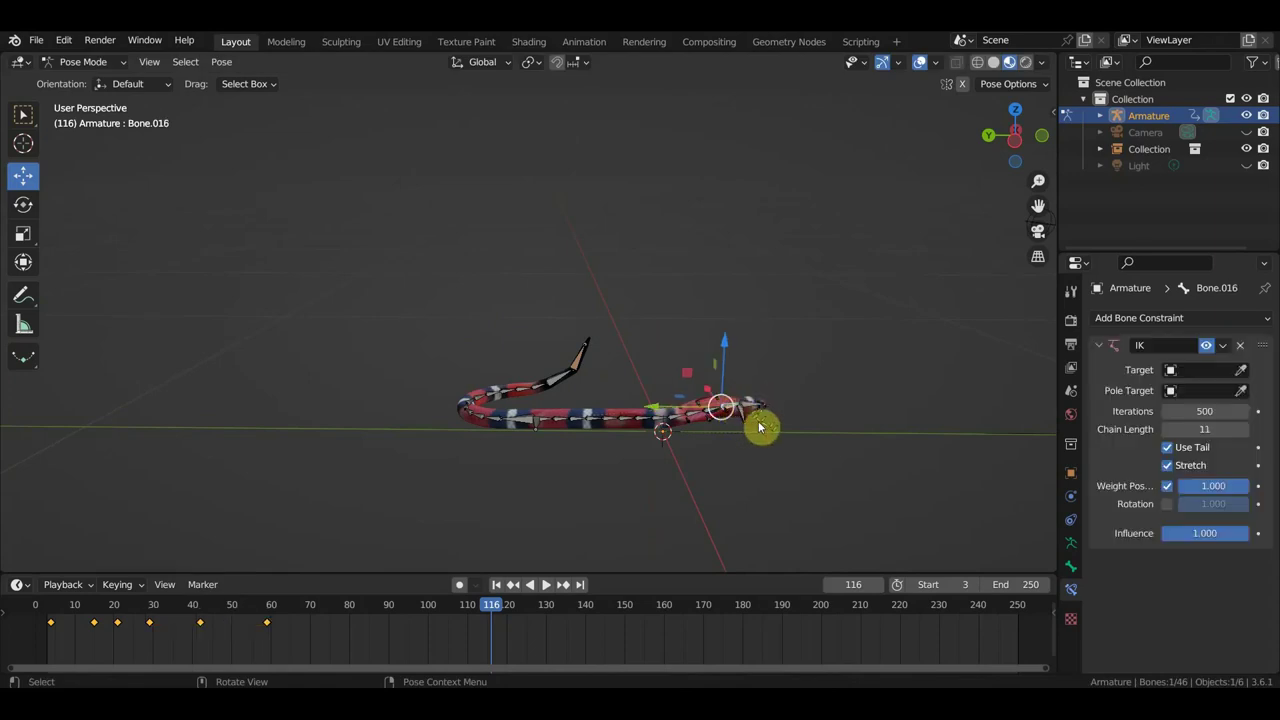
pyautogui.press('g')
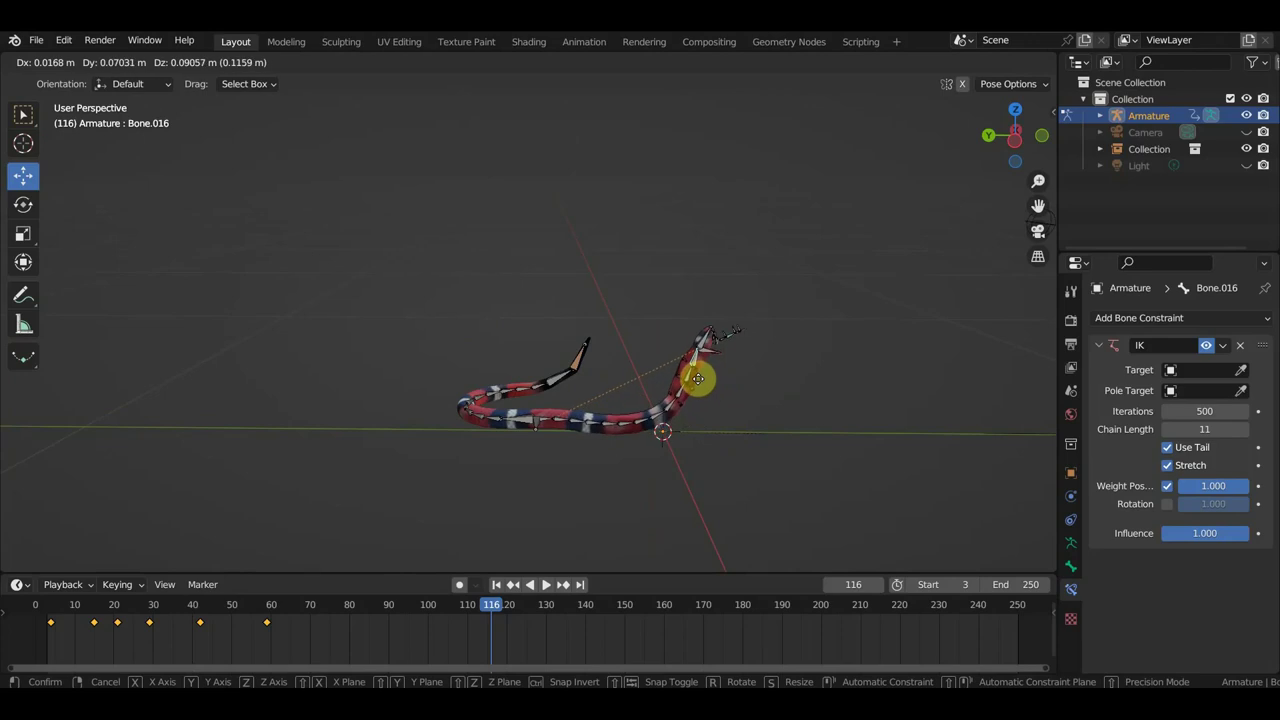
pyautogui.click(700, 378)
# - Rotate the head bones and the lower neck bone behind the head
pyautogui.scroll(2, 705, 397)
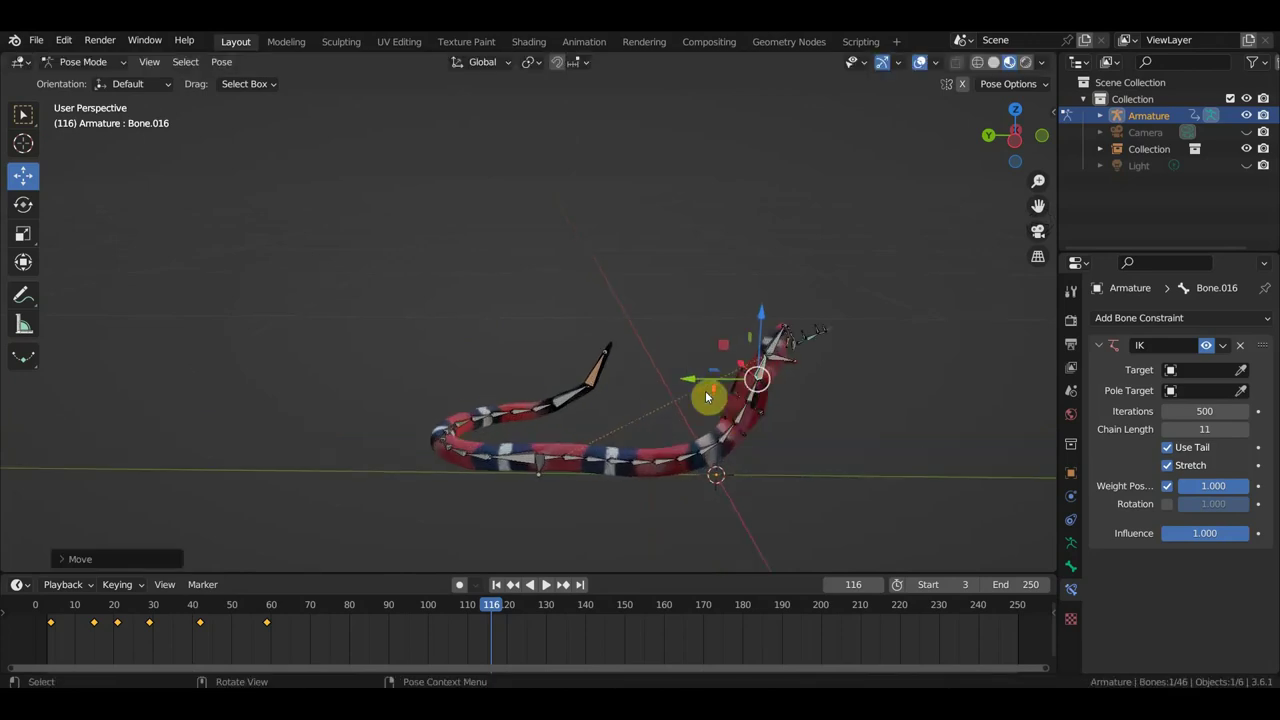
pyautogui.press('r')
pyautogui.click(757, 407)
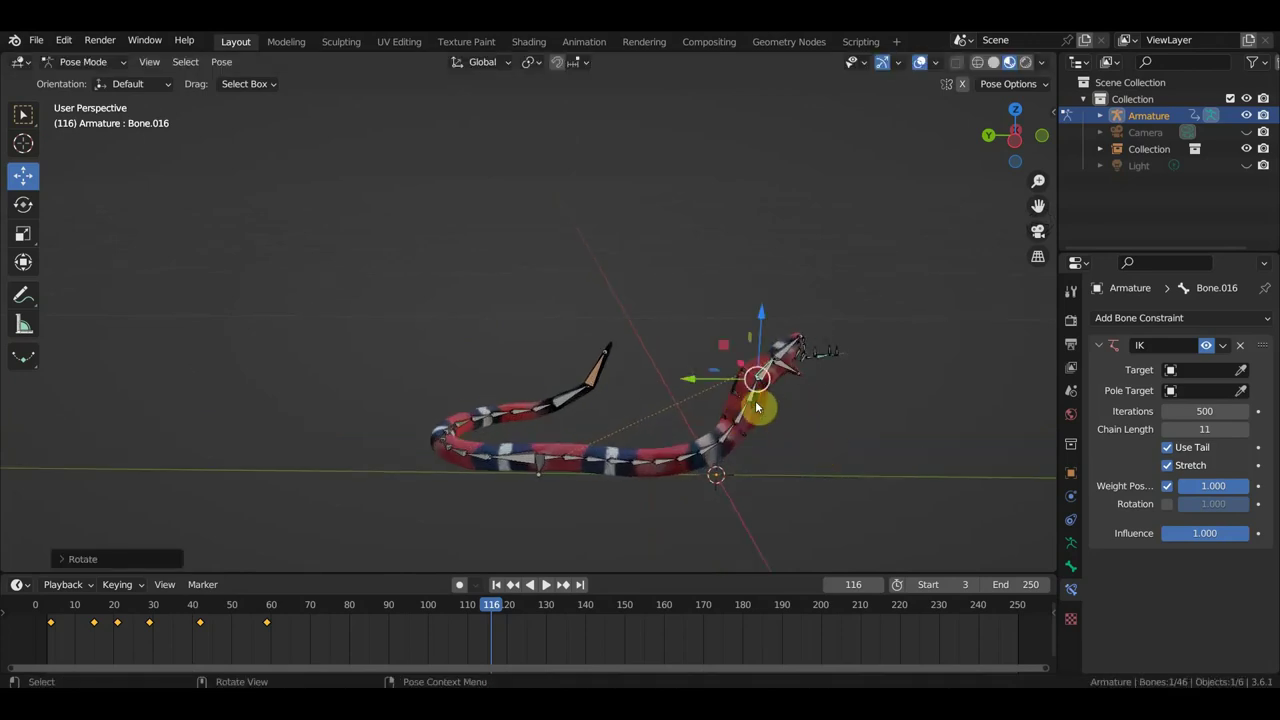
pyautogui.click(768, 400)
pyautogui.press('r')
pyautogui.click(791, 432)
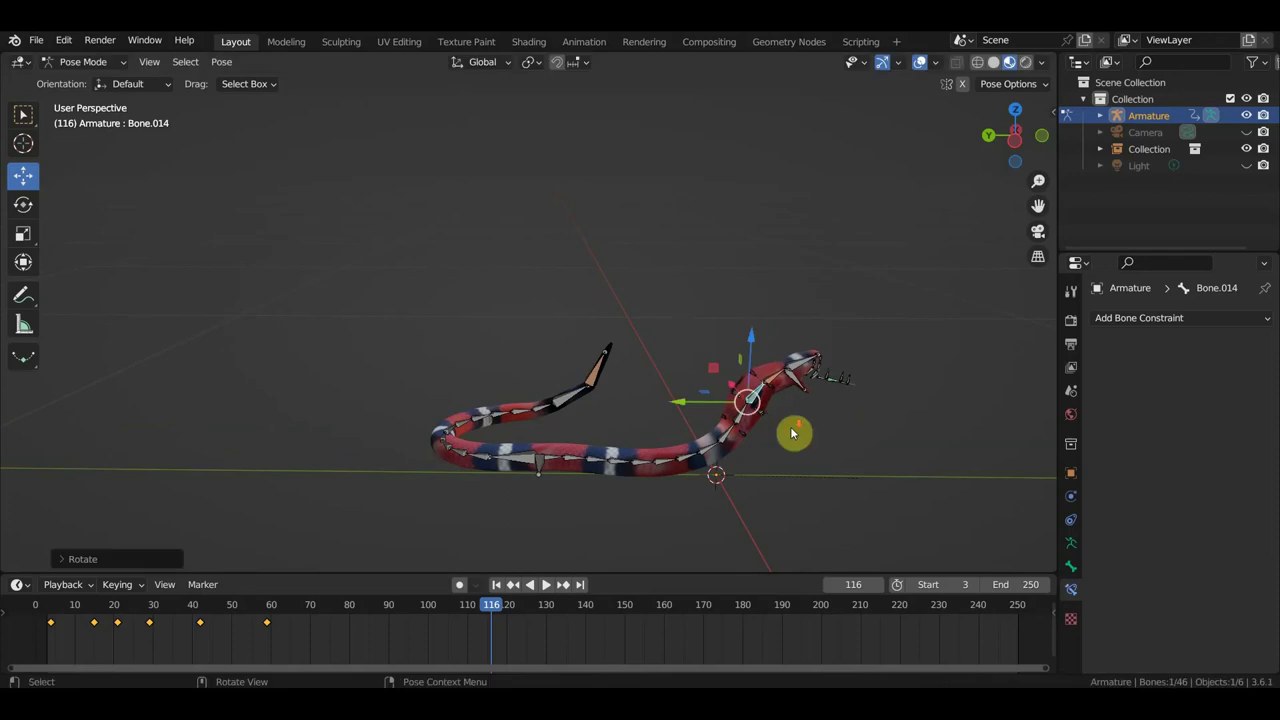
pyautogui.moveTo(791, 434); pyautogui.dragTo(786, 435, button='middle')
# - Keyframe location, rotation and scale on all bones at frame 116
pyautogui.press('a')
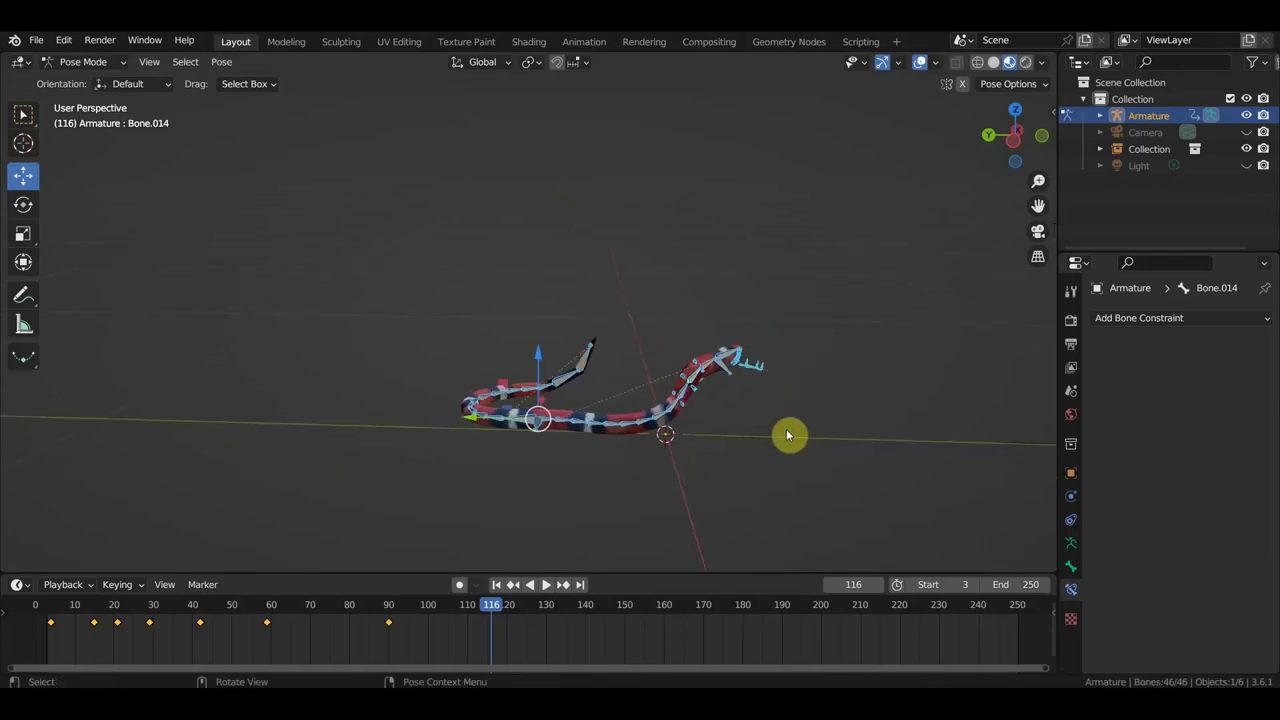
pyautogui.press('i')
pyautogui.moveTo(786, 434)
pyautogui.mouseDown(button='middle')
pyautogui.moveTo(816, 481)
pyautogui.moveTo(713, 541)
pyautogui.mouseUp(button='middle')
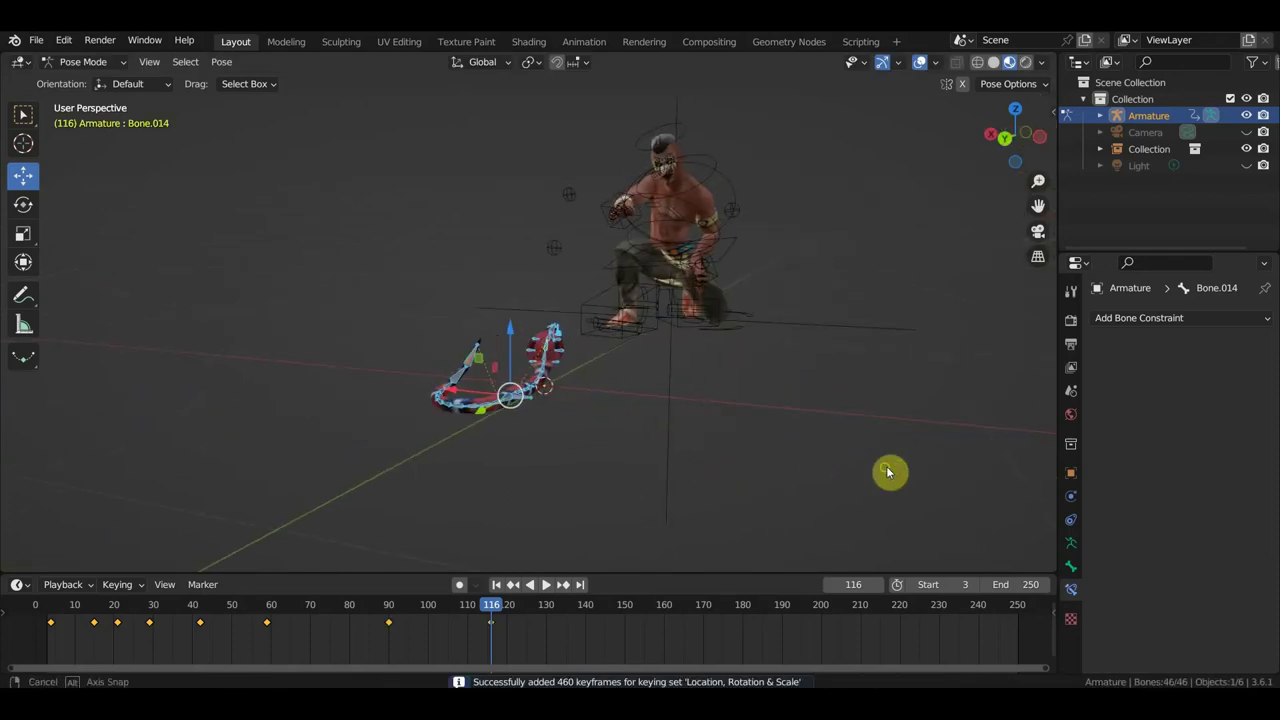
pyautogui.moveTo(491, 607); pyautogui.dragTo(648, 637)
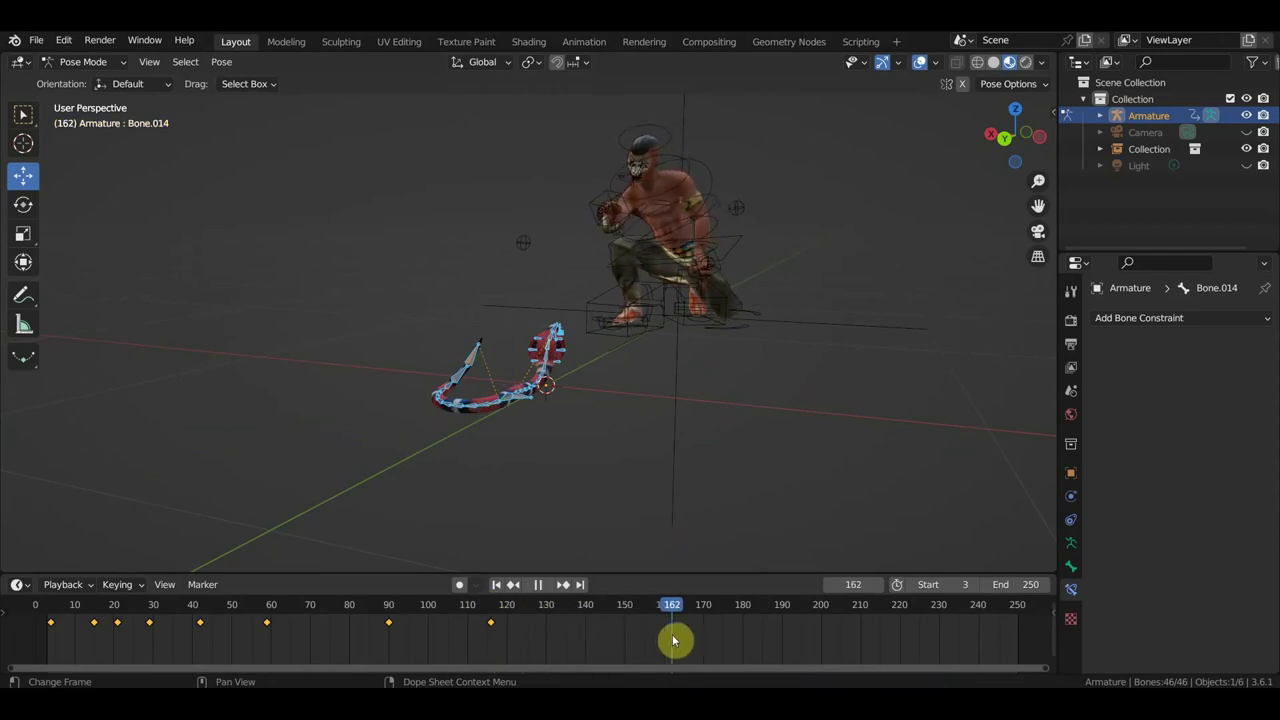
# - At frame 150, move the IK control bone twice to raise the snake's head tall
pyautogui.moveTo(648, 637); pyautogui.dragTo(625, 637)
pyautogui.scroll(1, 571, 490)
pyautogui.moveTo(571, 490); pyautogui.dragTo(648, 481, button='middle')
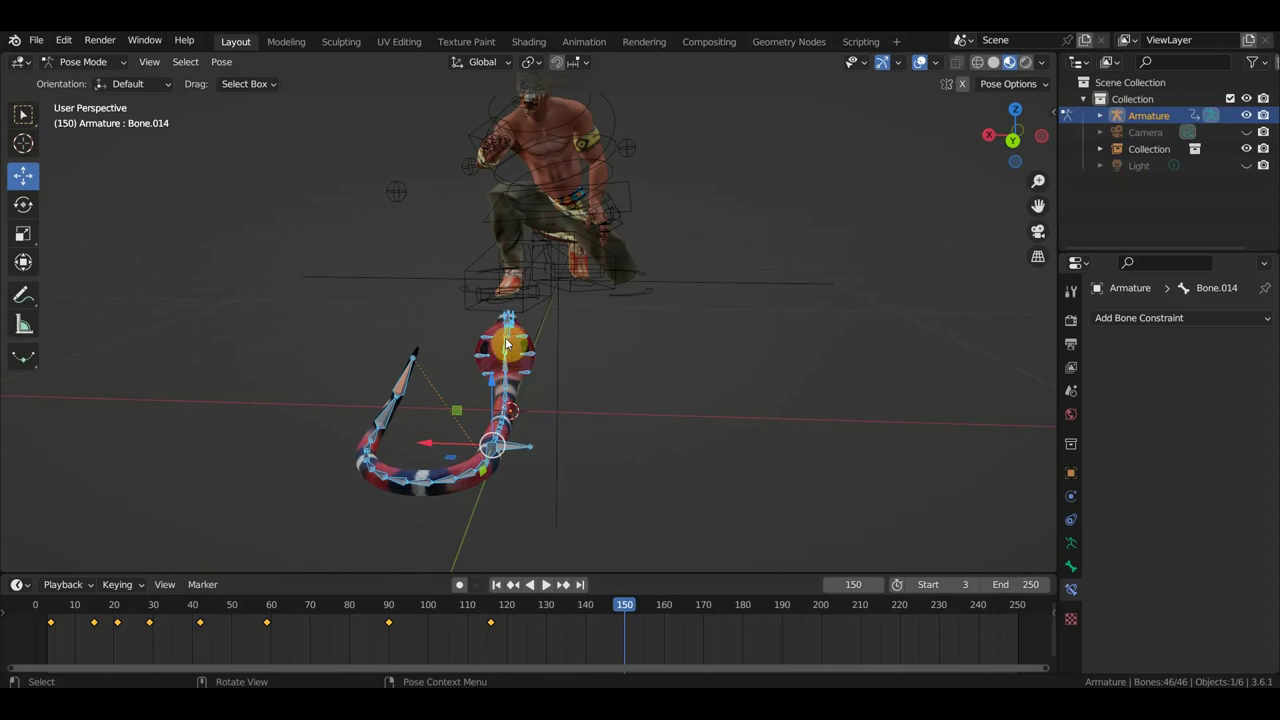
pyautogui.click(557, 345)
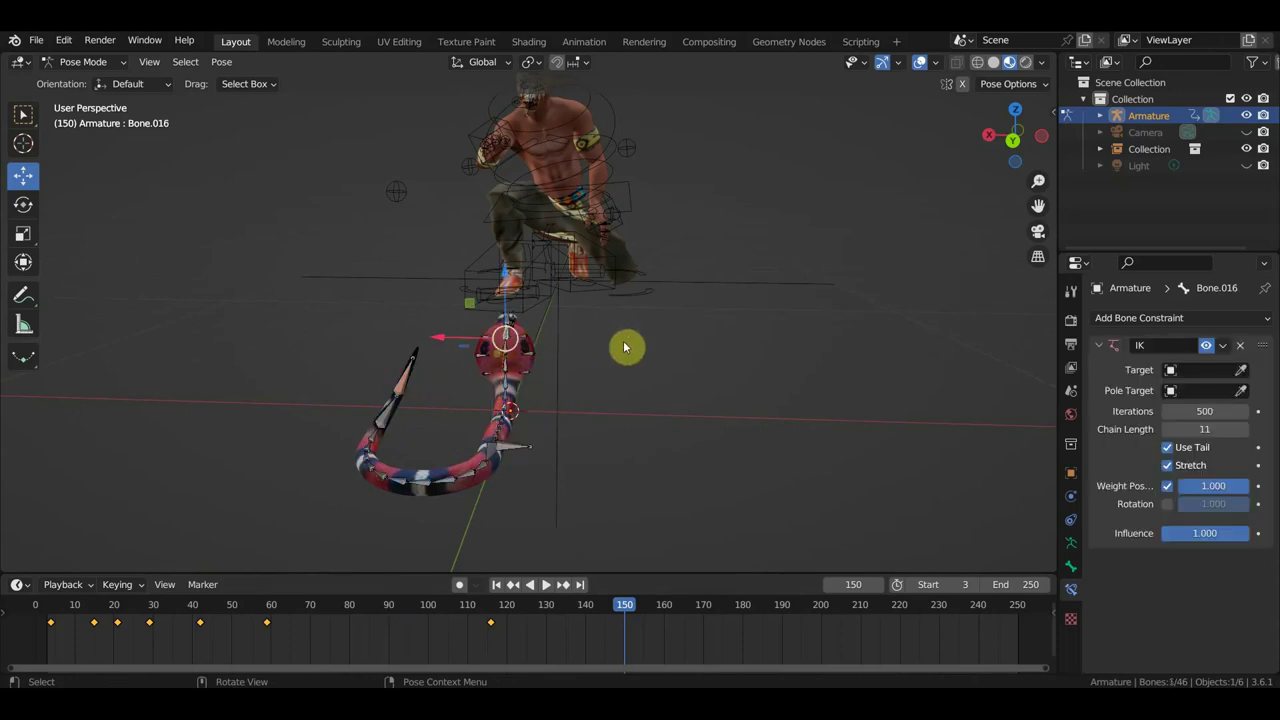
pyautogui.press('g')
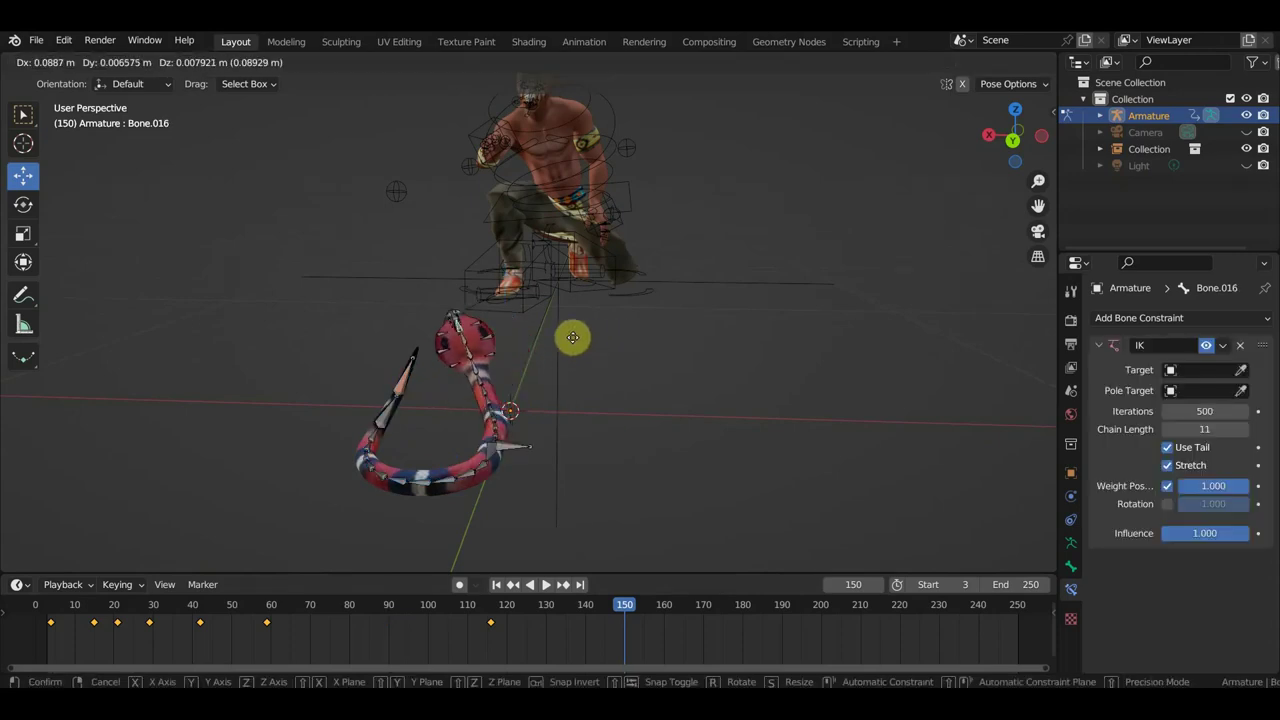
pyautogui.click(563, 337)
pyautogui.moveTo(563, 337)
pyautogui.mouseDown(button='middle')
pyautogui.moveTo(533, 364)
pyautogui.moveTo(373, 348)
pyautogui.moveTo(862, 447)
pyautogui.mouseUp(button='middle')
pyautogui.press('g')
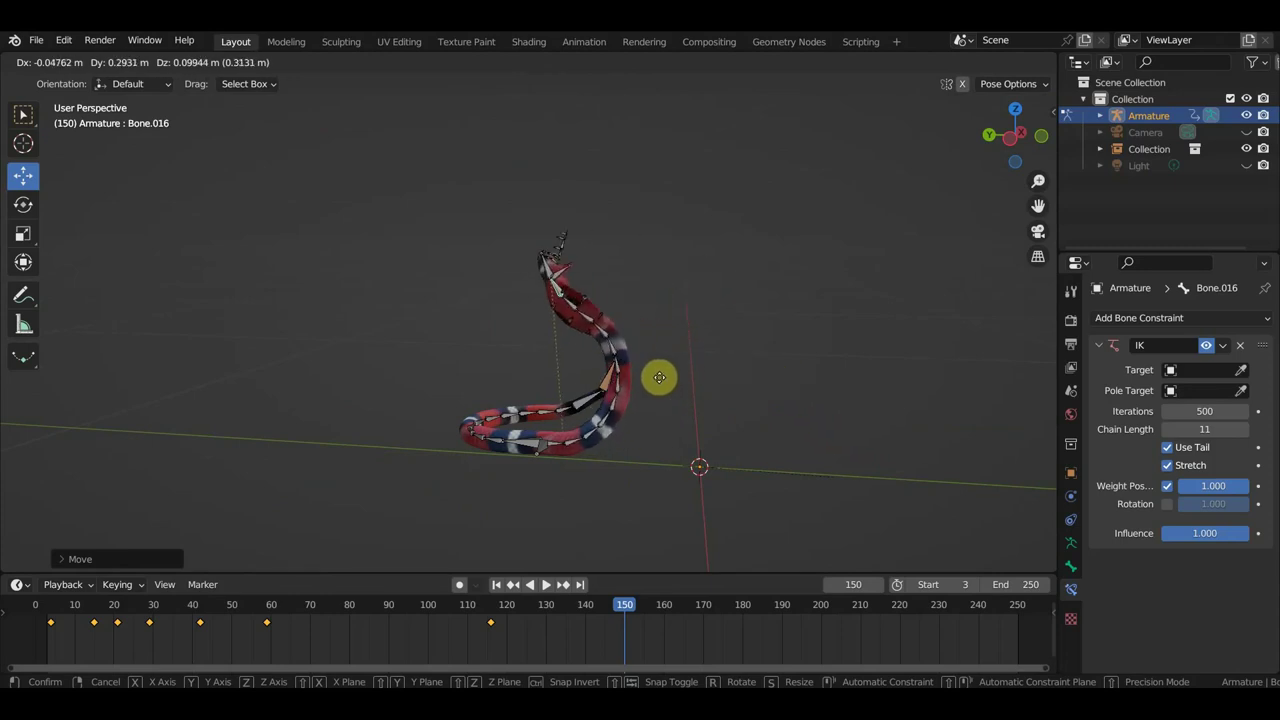
pyautogui.click(615, 373)
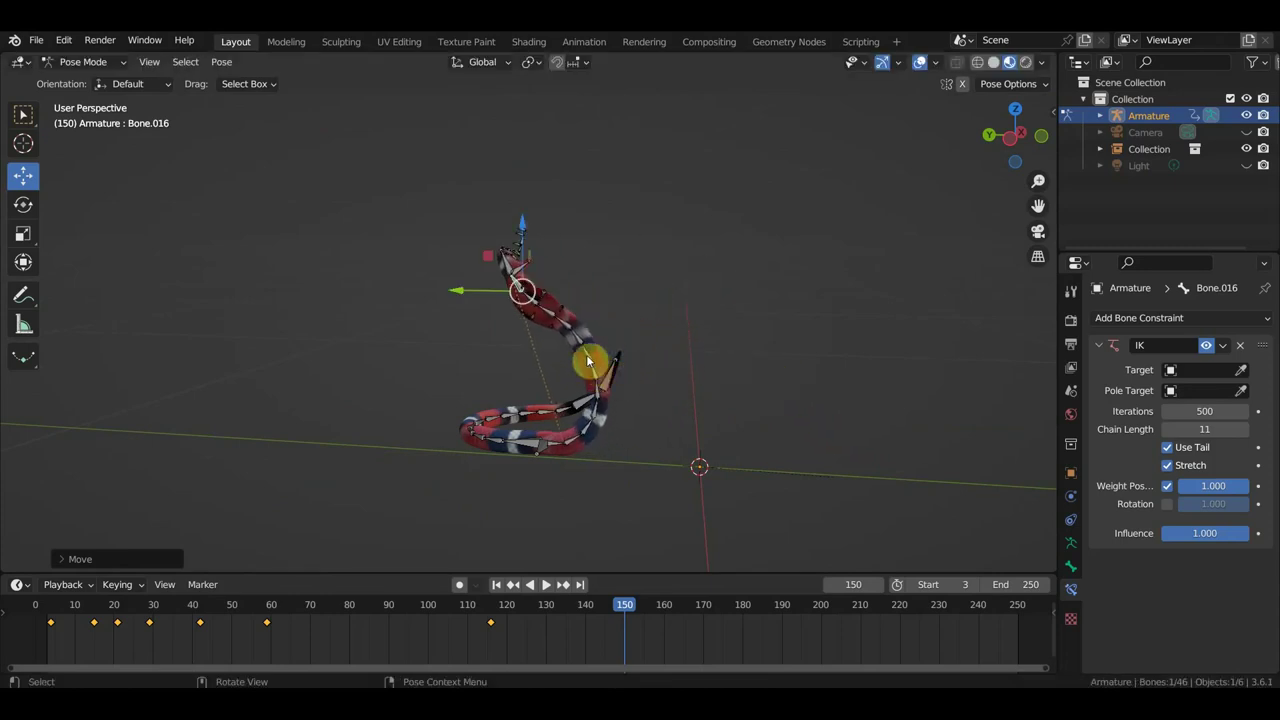
pyautogui.click(575, 340)
# - Rotate the raised body section and upper neck, then undo those rotations
pyautogui.press('r')
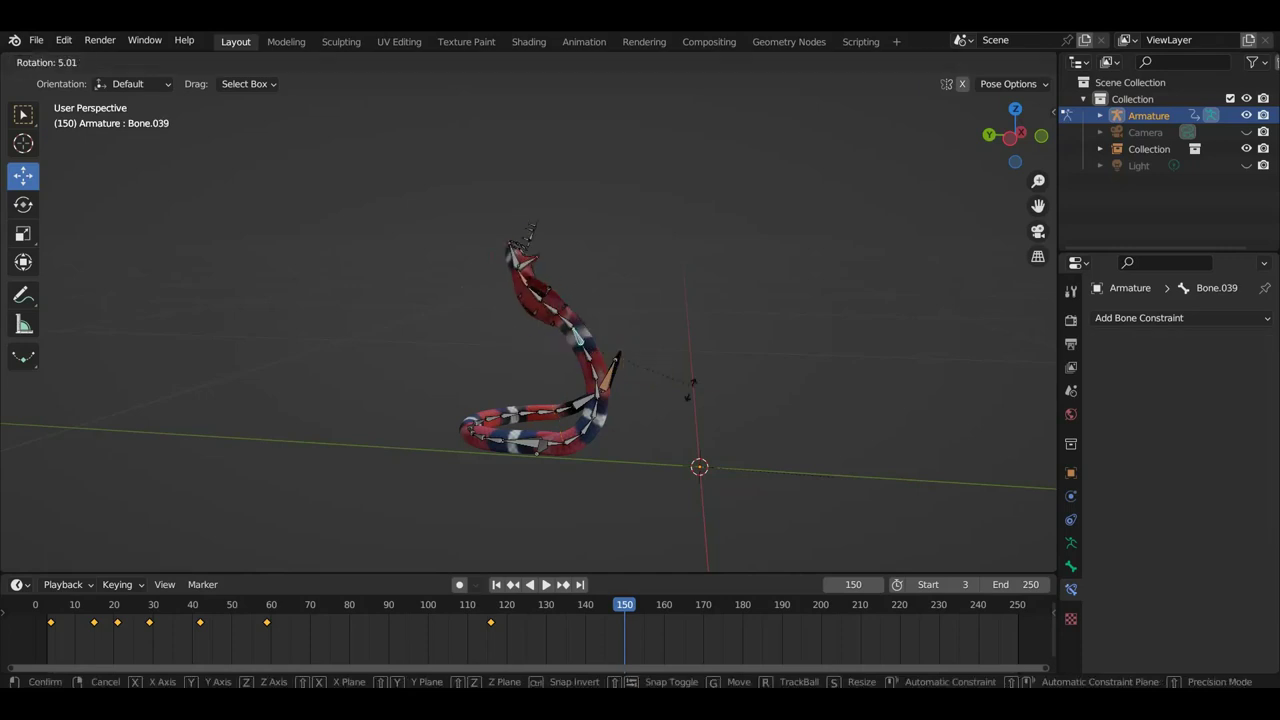
pyautogui.click(667, 400)
pyautogui.click(571, 337)
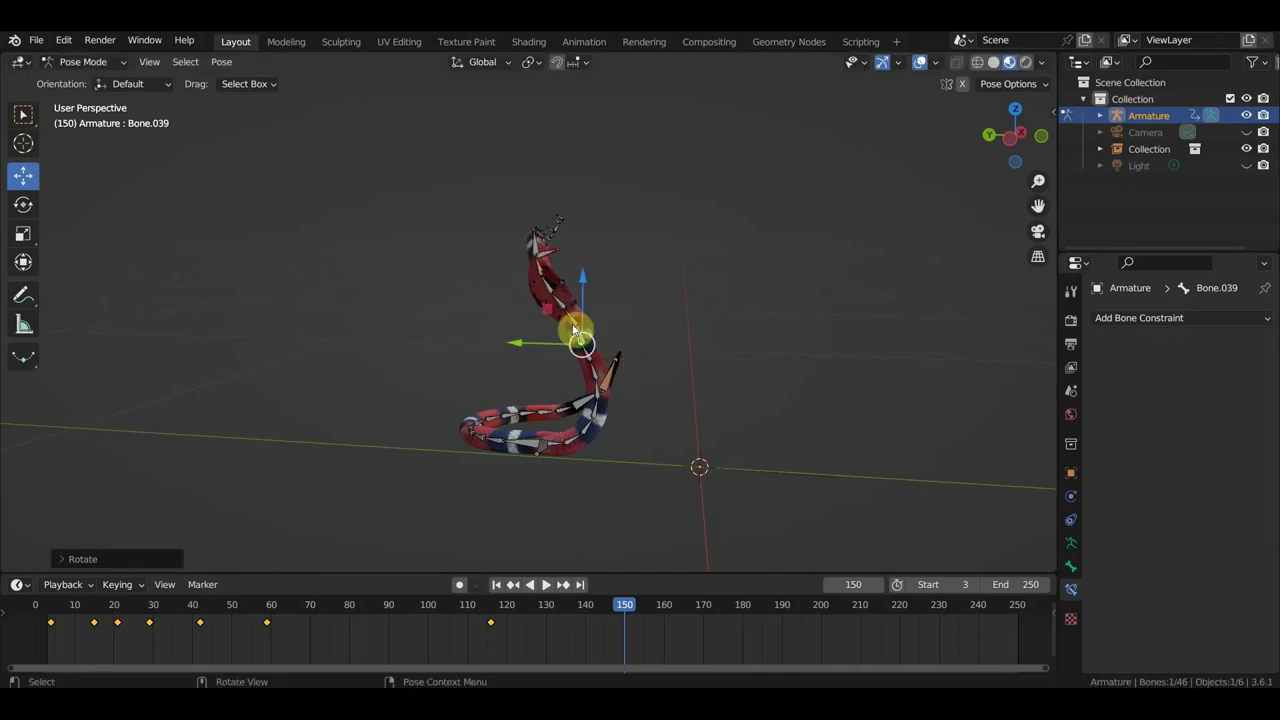
pyautogui.press('r')
pyautogui.click(600, 383)
pyautogui.moveTo(600, 383); pyautogui.dragTo(497, 384, button='middle')
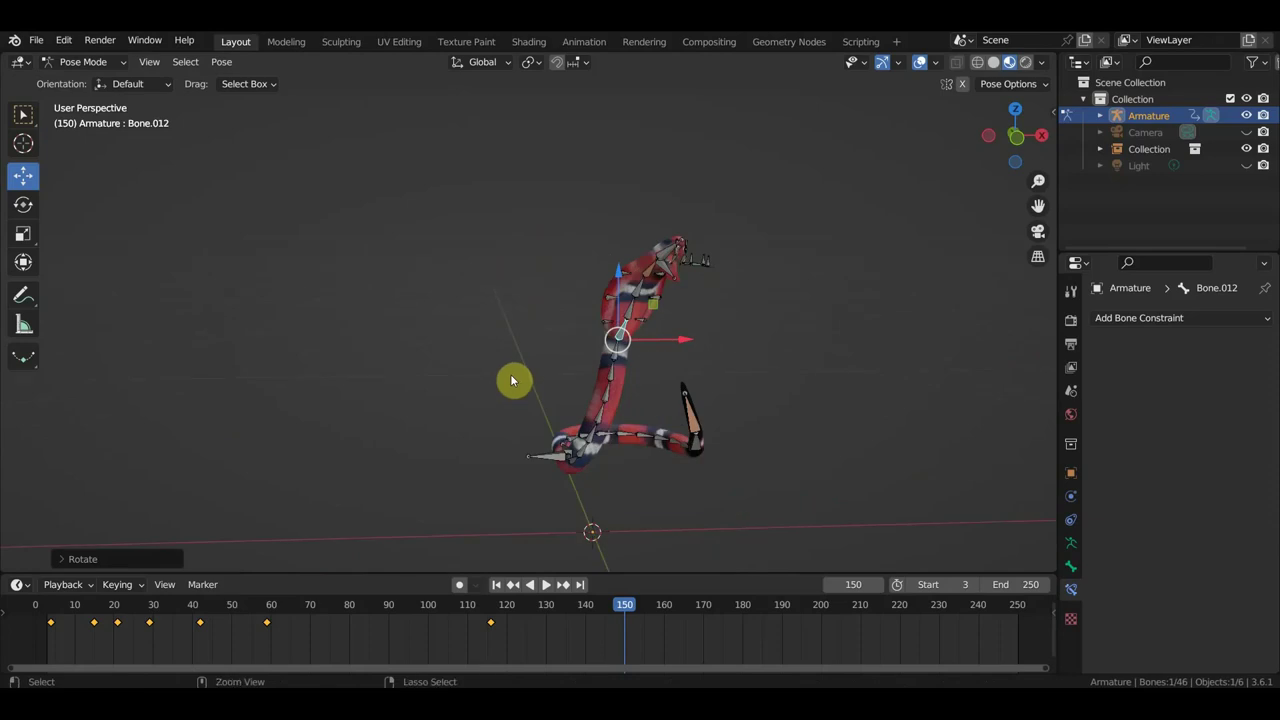
pyautogui.hotkey('ctrl', 'z')
pyautogui.hotkey('ctrl', 'z')
pyautogui.hotkey('ctrl', 'z')
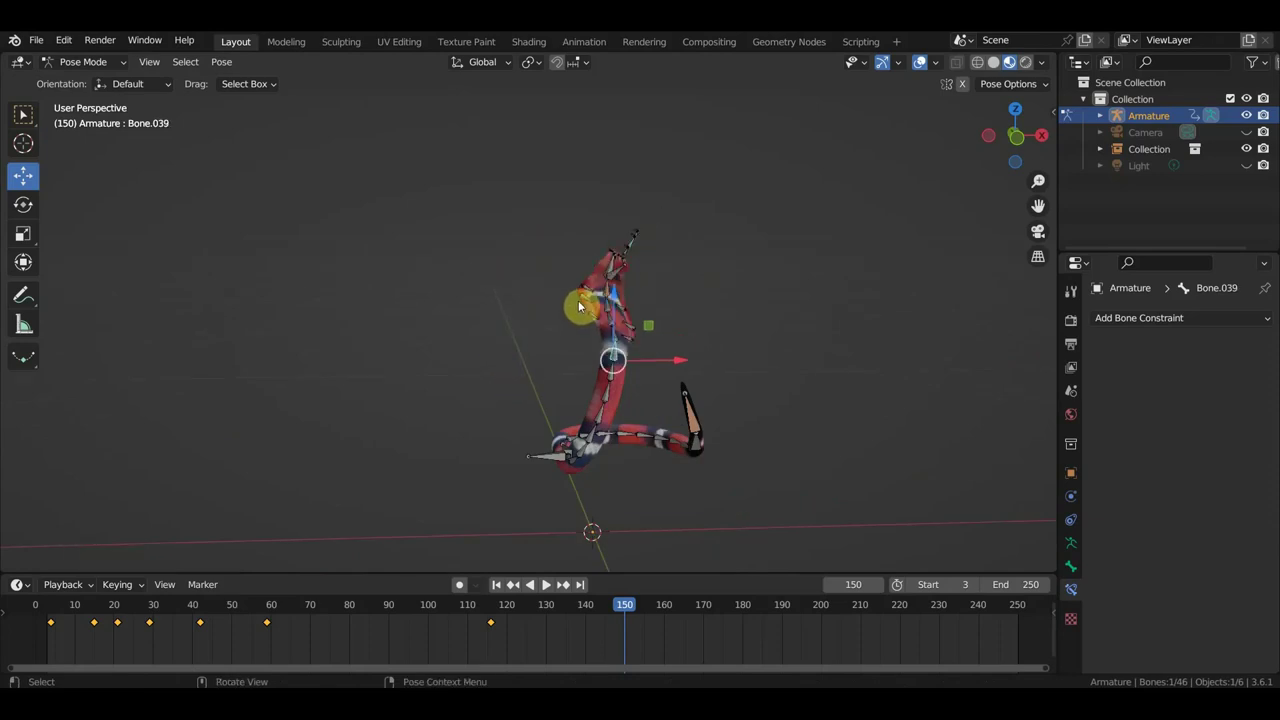
# - Move the IK control bone to reshape the neck
pyautogui.click(608, 296)
pyautogui.moveTo(714, 346)
pyautogui.mouseDown(button='middle')
pyautogui.moveTo(600, 323)
pyautogui.moveTo(631, 323)
pyautogui.moveTo(679, 221)
pyautogui.mouseUp(button='middle')
pyautogui.press('g')
pyautogui.click(720, 328)
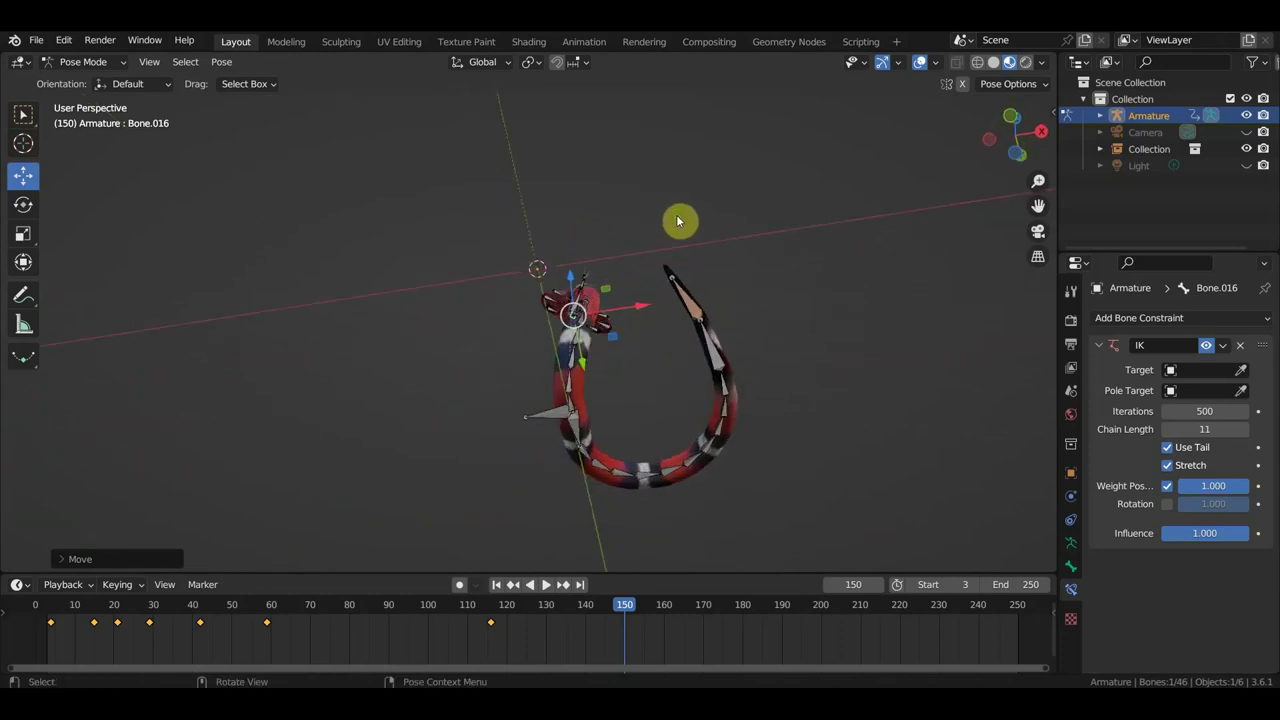
# - Rotate the bone behind the head and another neck bone
pyautogui.click(570, 393)
pyautogui.press('r')
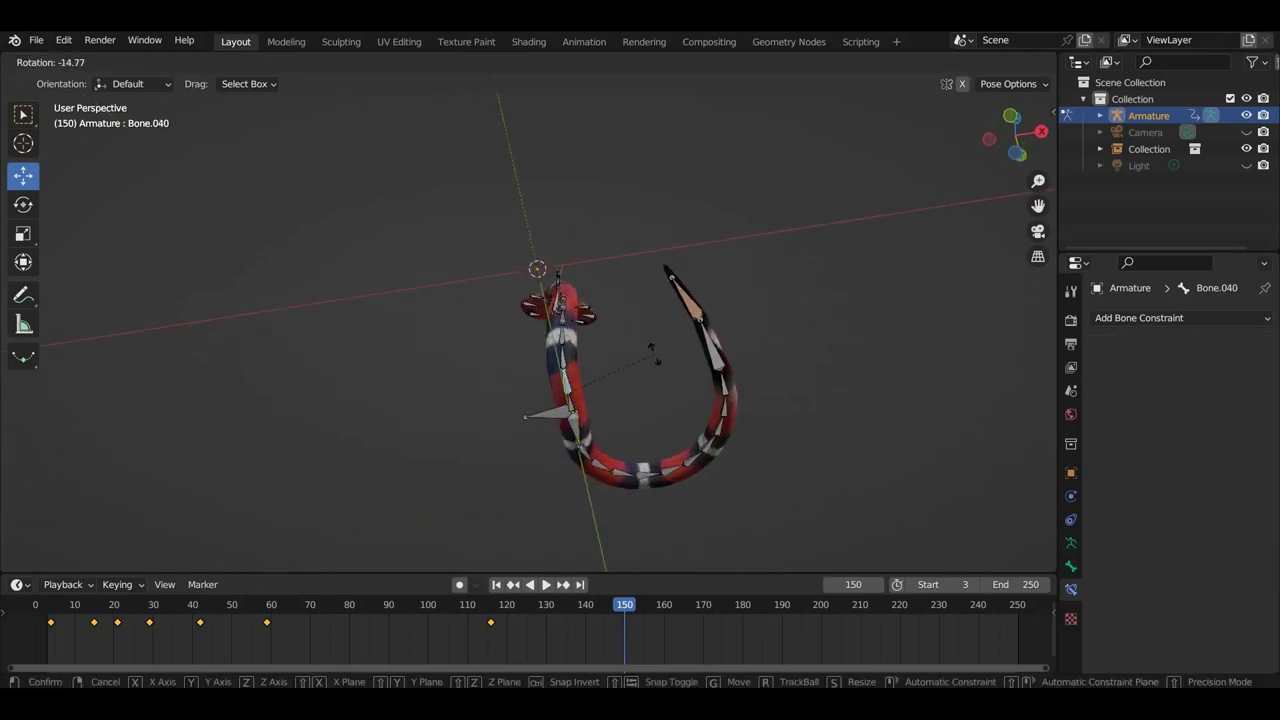
pyautogui.click(652, 355)
pyautogui.press('r')
pyautogui.click(606, 349)
pyautogui.moveTo(606, 349)
pyautogui.mouseDown(button='middle')
pyautogui.moveTo(565, 478)
pyautogui.moveTo(600, 500)
pyautogui.mouseUp(button='middle')
pyautogui.scroll(3, 565, 430)
pyautogui.moveTo(565, 430)
pyautogui.mouseDown(button='middle')
pyautogui.moveTo(651, 414)
pyautogui.moveTo(649, 377)
pyautogui.mouseUp(button='middle')
# - Rotate the lower body bone and mid-neck bone to lean the upper body and head right
pyautogui.click(604, 342)
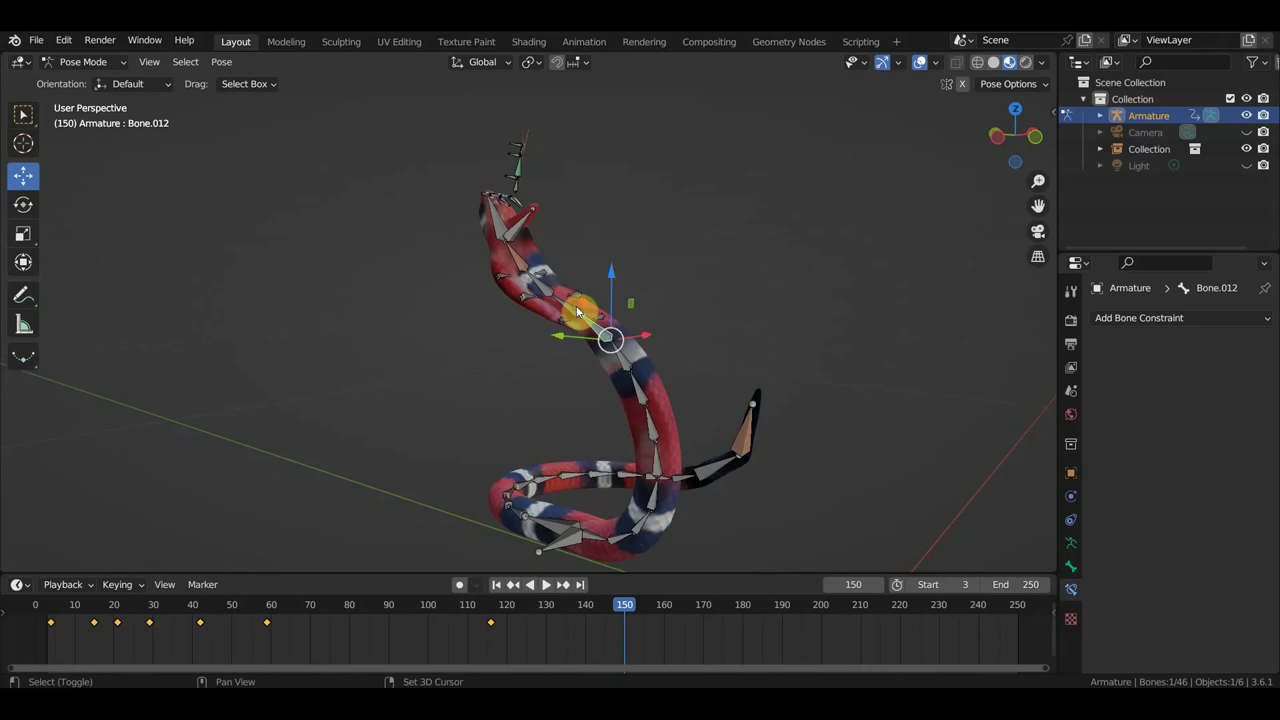
pyautogui.moveTo(628, 318); pyautogui.dragTo(742, 306, button='middle')
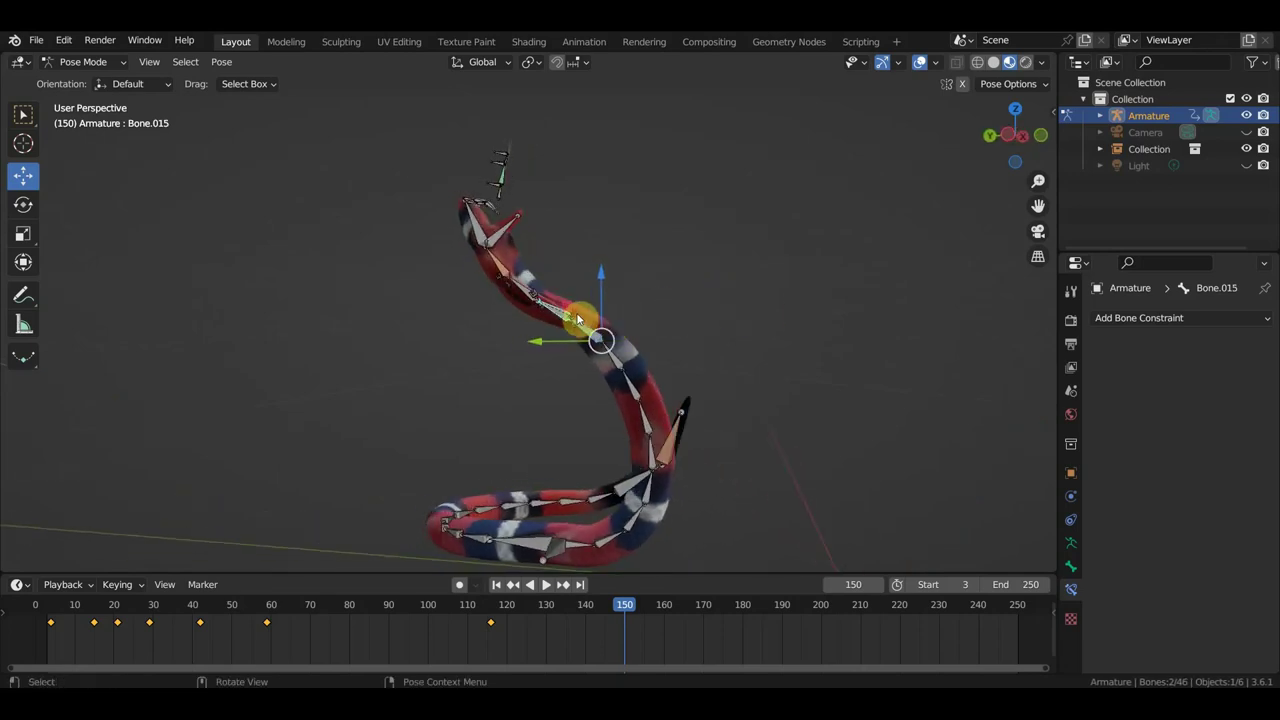
pyautogui.click(652, 360)
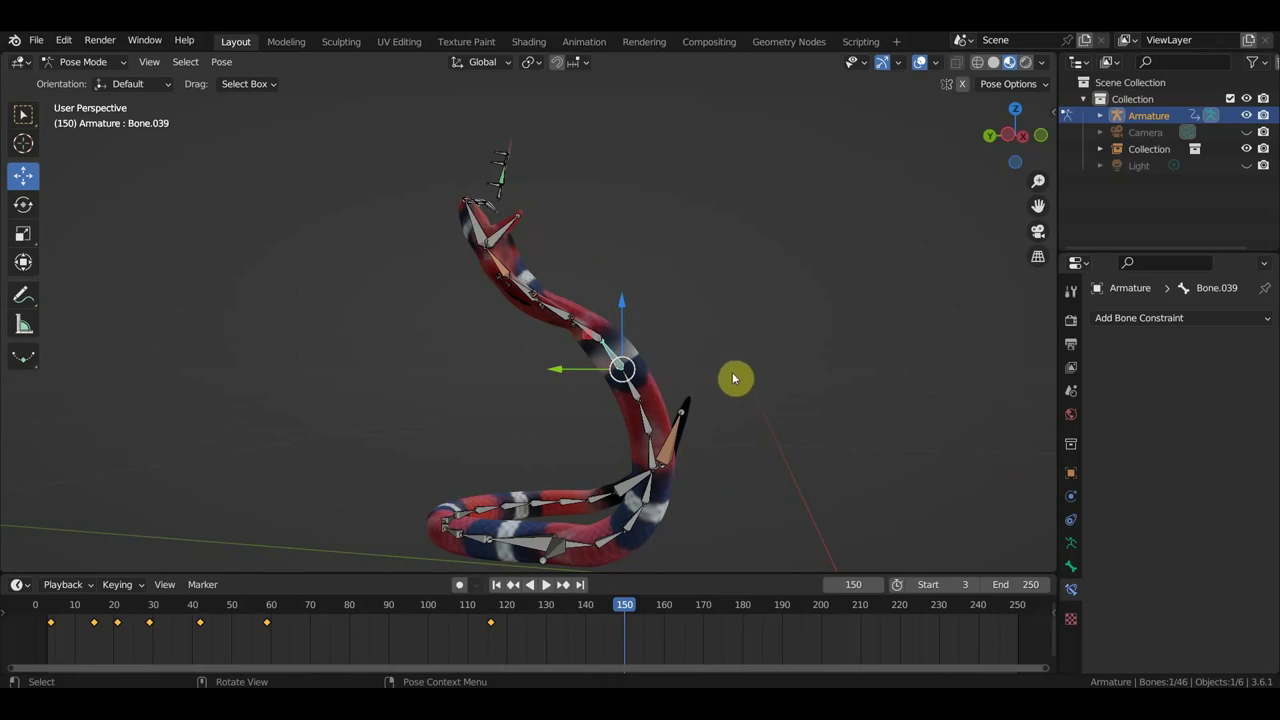
pyautogui.press('r')
pyautogui.click(625, 345)
pyautogui.click(617, 335)
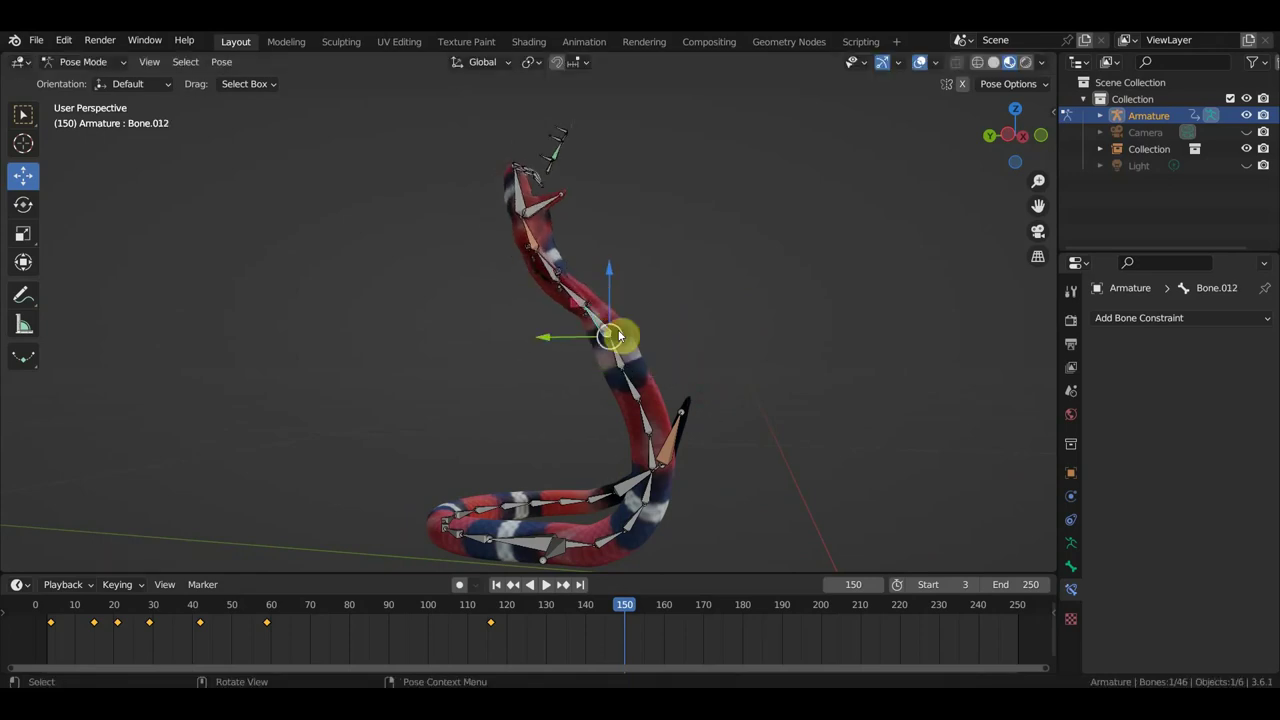
pyautogui.press('r')
pyautogui.click(630, 334)
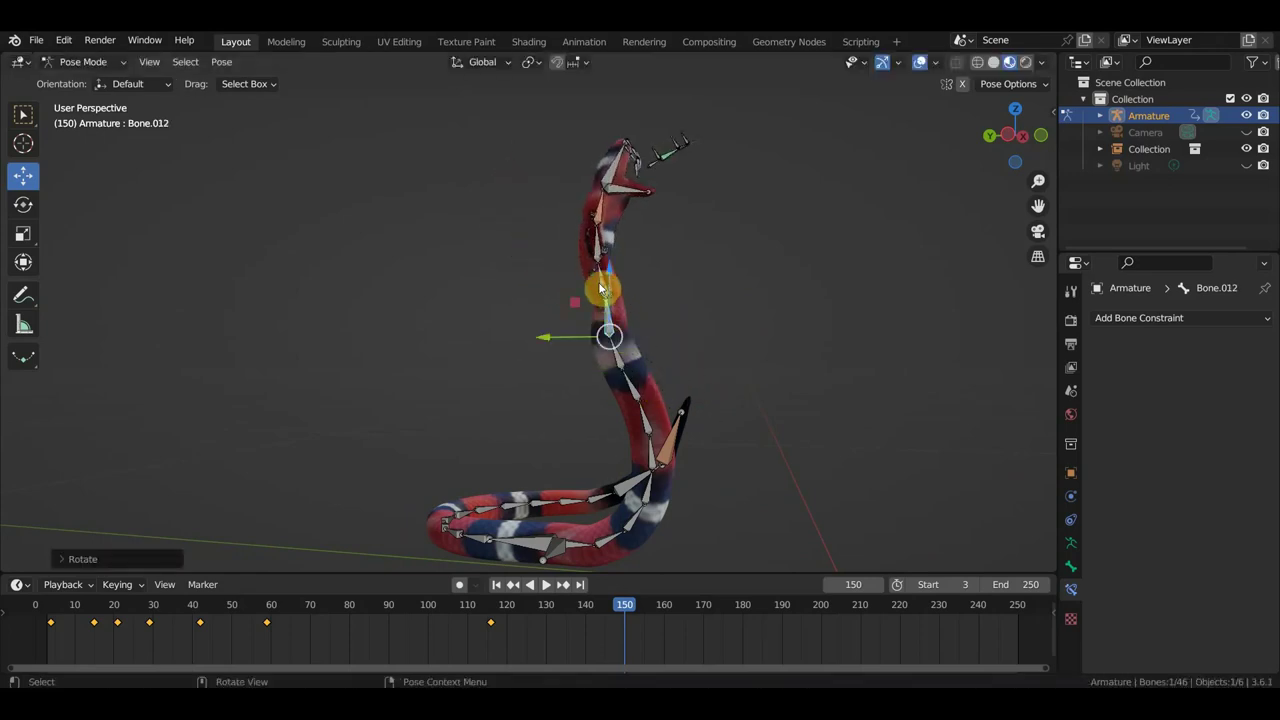
pyautogui.click(601, 289)
pyautogui.press('r')
# - Rotate Bone.022 and head bone Bone.014, then view the snake from the front
pyautogui.click(647, 339)
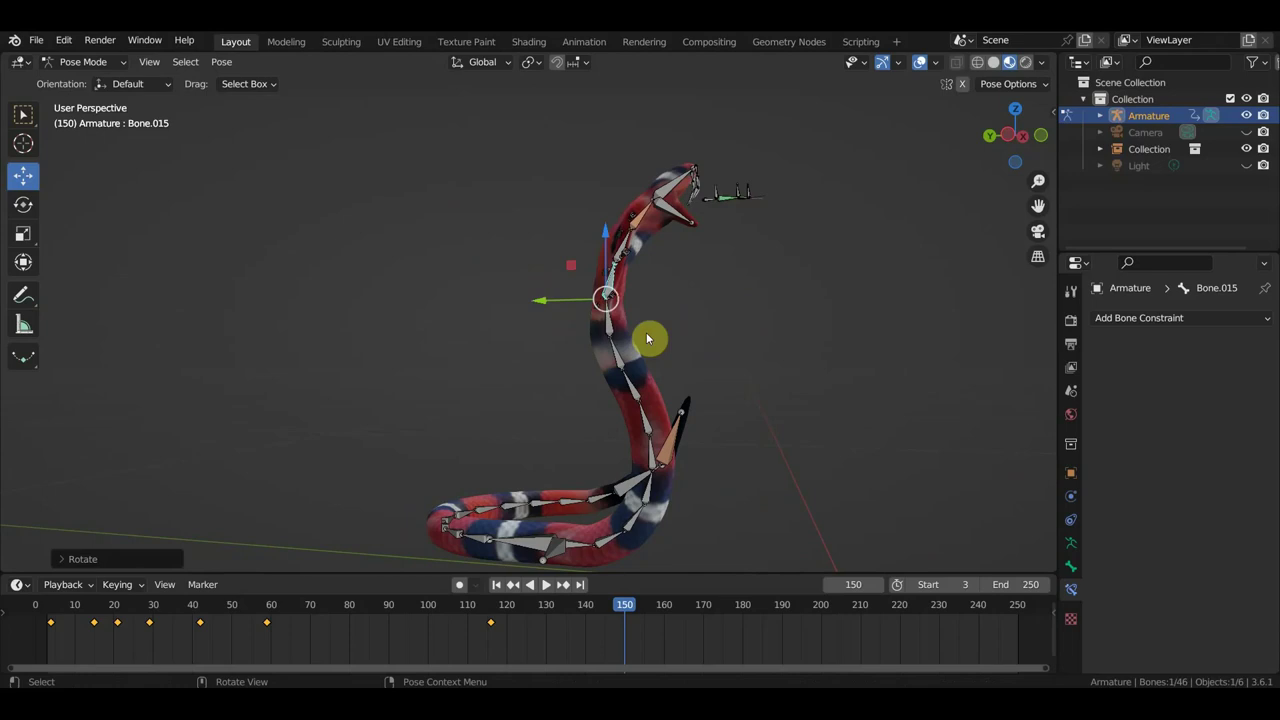
pyautogui.click(620, 256)
pyautogui.press('r')
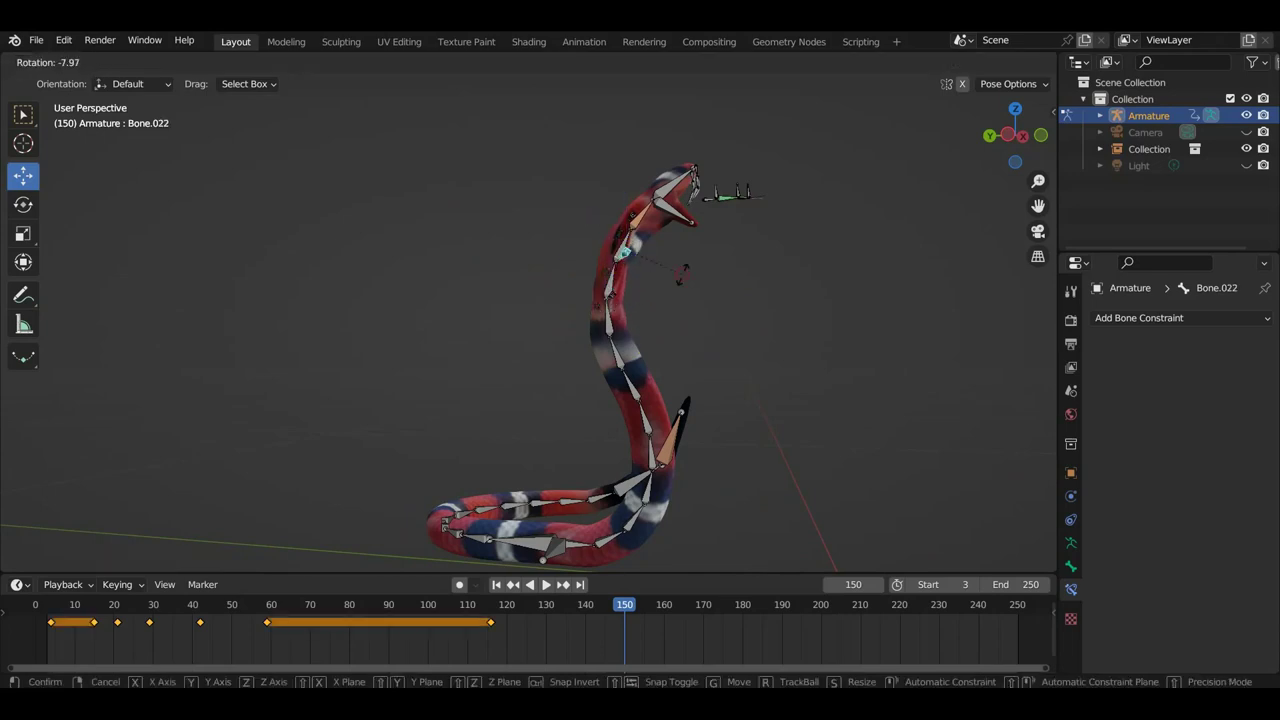
pyautogui.click(682, 274)
pyautogui.click(624, 252)
pyautogui.press('r')
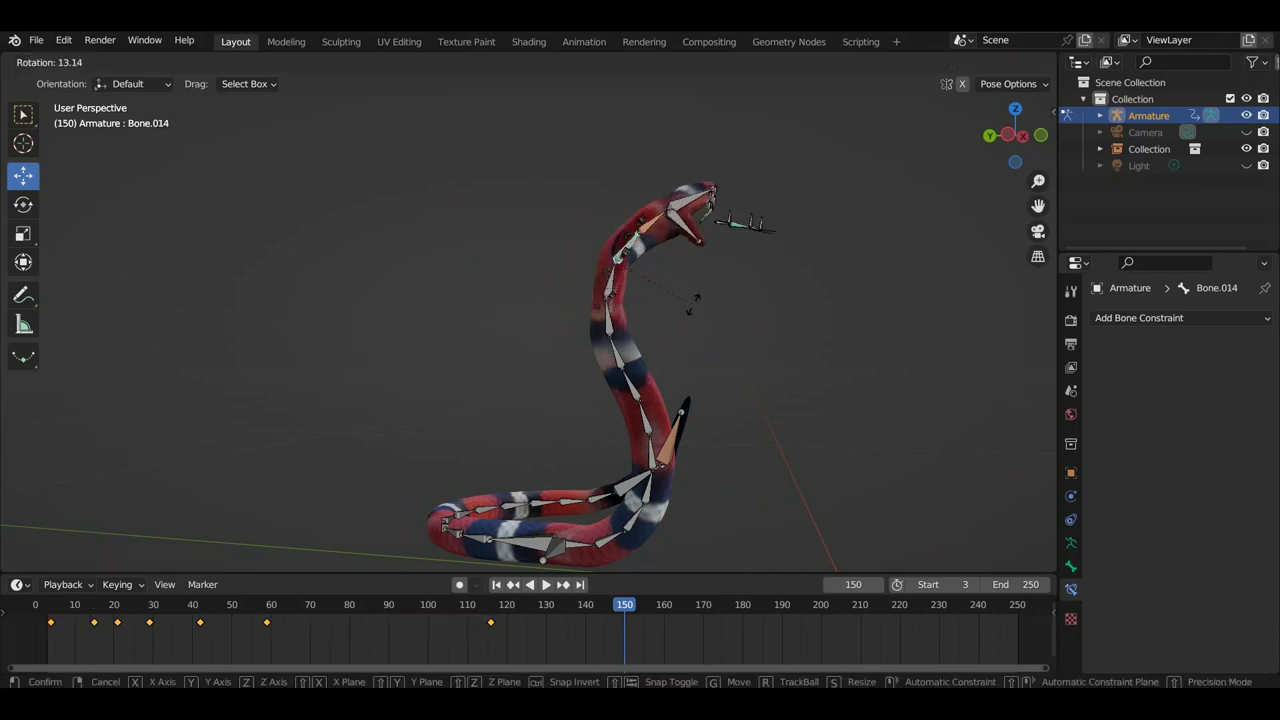
pyautogui.click(689, 277)
pyautogui.moveTo(689, 277)
pyautogui.mouseDown(button='middle')
pyautogui.moveTo(751, 297)
pyautogui.moveTo(714, 313)
pyautogui.moveTo(571, 323)
pyautogui.moveTo(616, 311)
pyautogui.moveTo(600, 300)
pyautogui.mouseUp(button='middle')
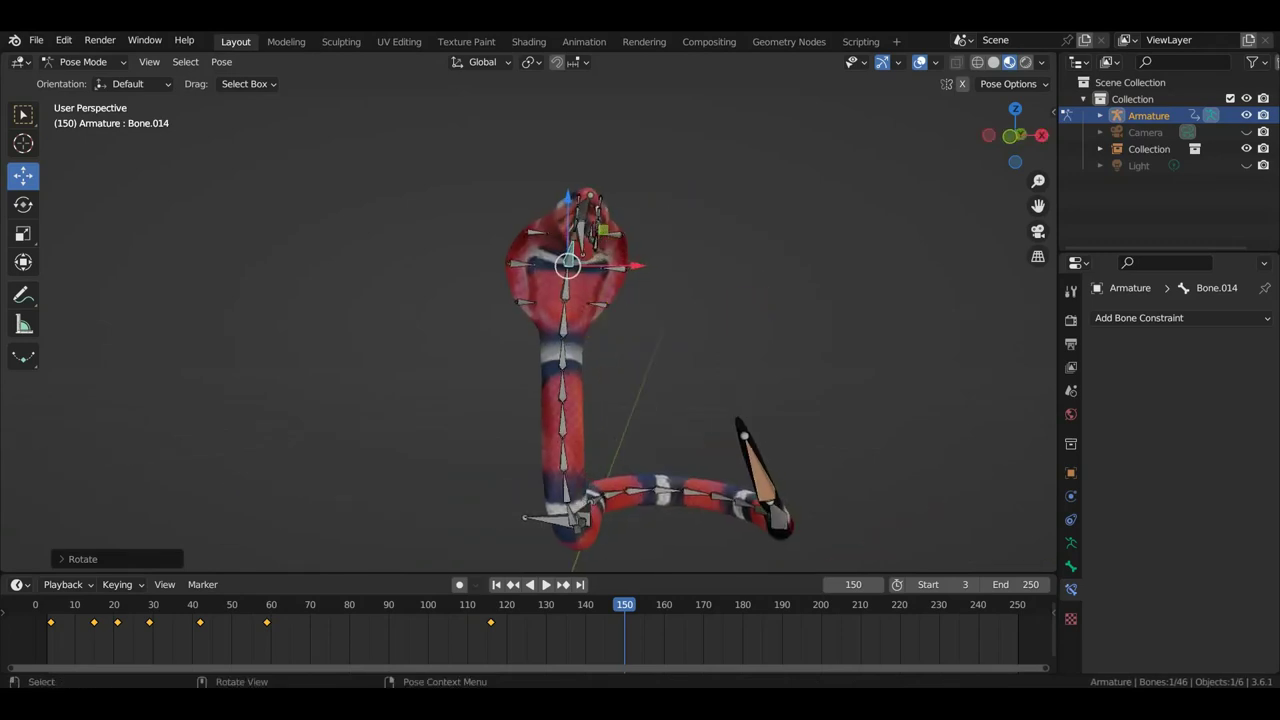
# - Nudge the head bone slightly, then rotate neck bones Bone.015 and Bone.012
pyautogui.press('r')
pyautogui.click(654, 314)
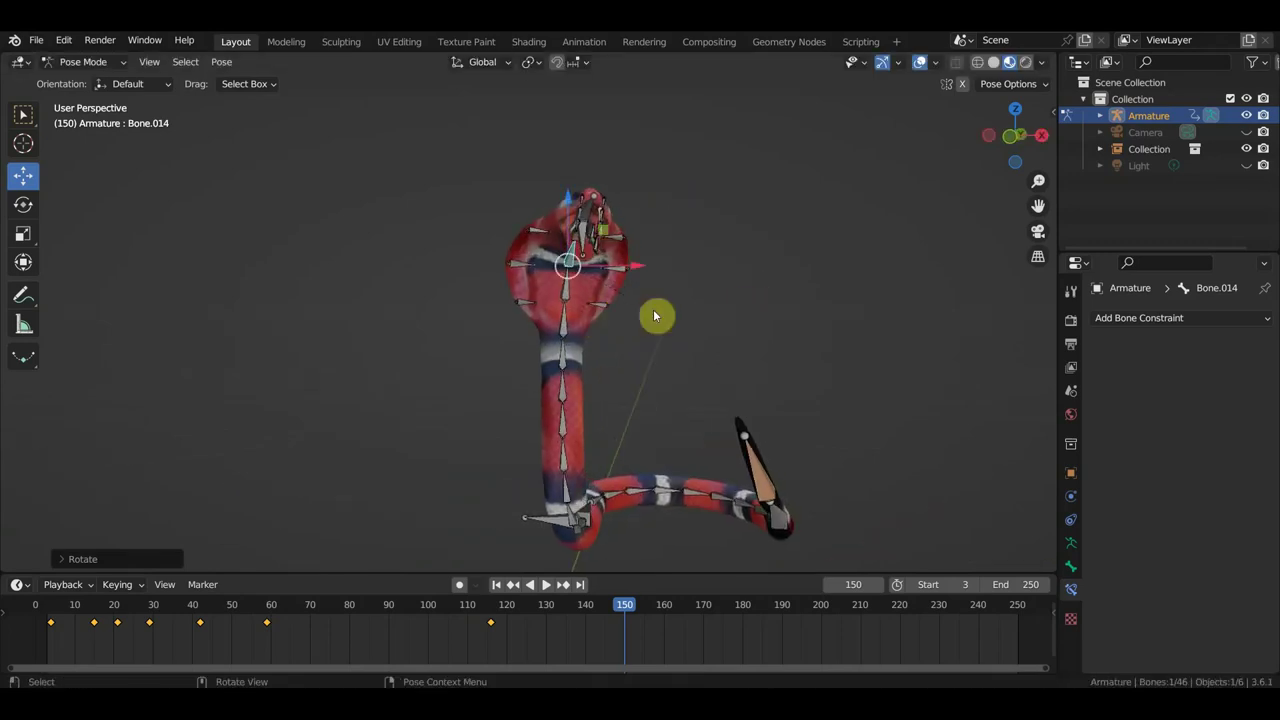
pyautogui.click(608, 294)
pyautogui.moveTo(608, 294)
pyautogui.mouseDown(button='middle')
pyautogui.moveTo(563, 437)
pyautogui.moveTo(354, 423)
pyautogui.moveTo(250, 397)
pyautogui.mouseUp(button='middle')
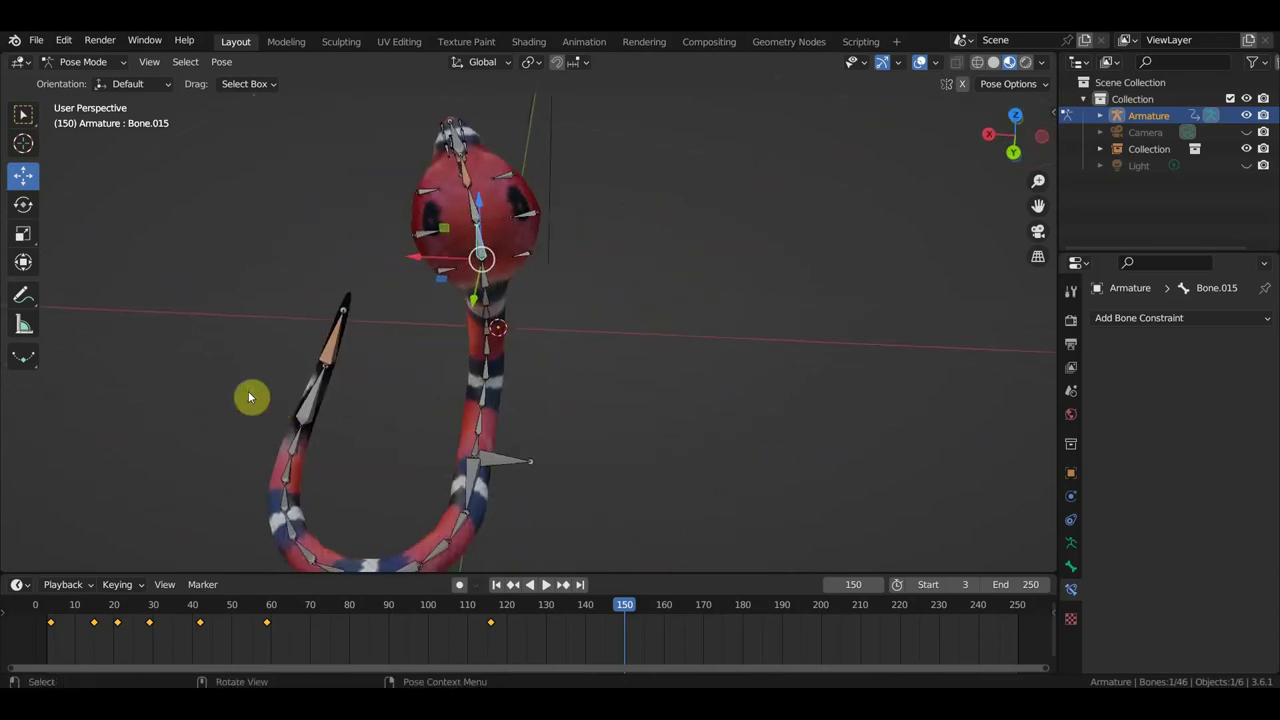
pyautogui.press('r')
pyautogui.click(557, 355)
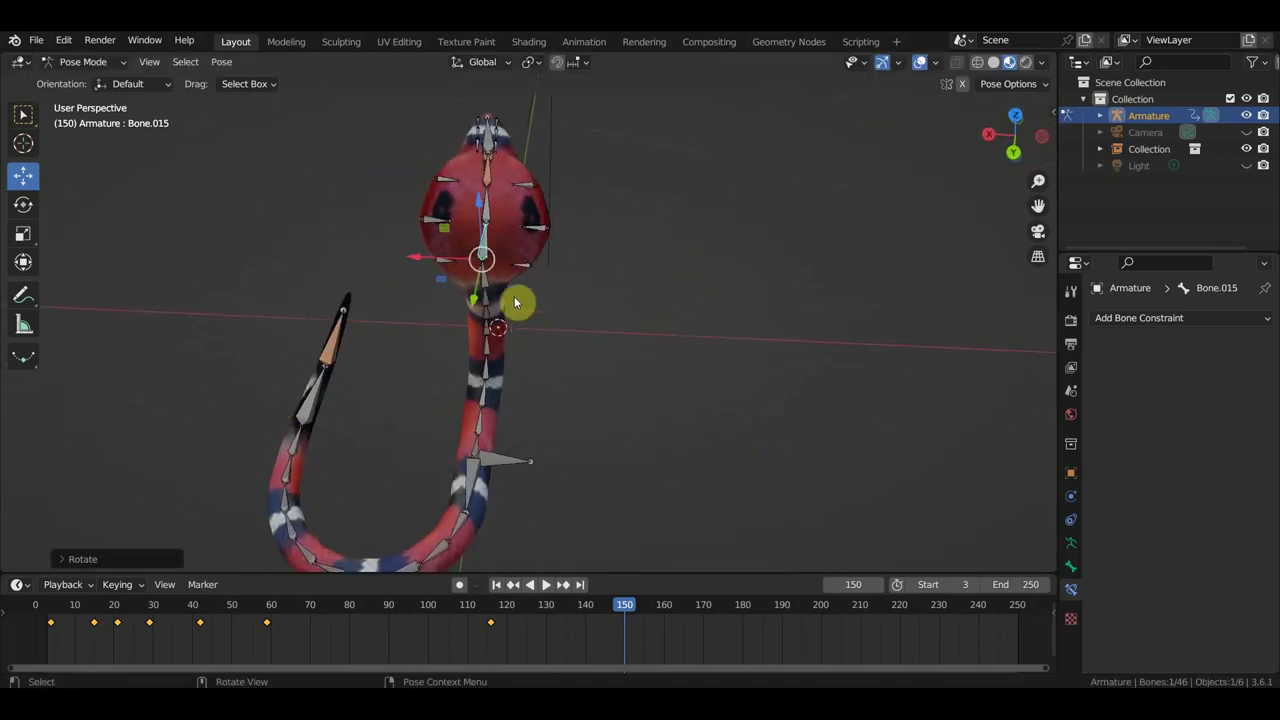
pyautogui.click(489, 288)
pyautogui.press('r')
pyautogui.click(575, 310)
# - Twist Bone.015 and Bone.012 further so the flared head tilts toward the character
pyautogui.click(492, 248)
pyautogui.press('r')
pyautogui.click(578, 232)
pyautogui.press('r')
pyautogui.click(572, 276)
pyautogui.click(488, 292)
pyautogui.press('r')
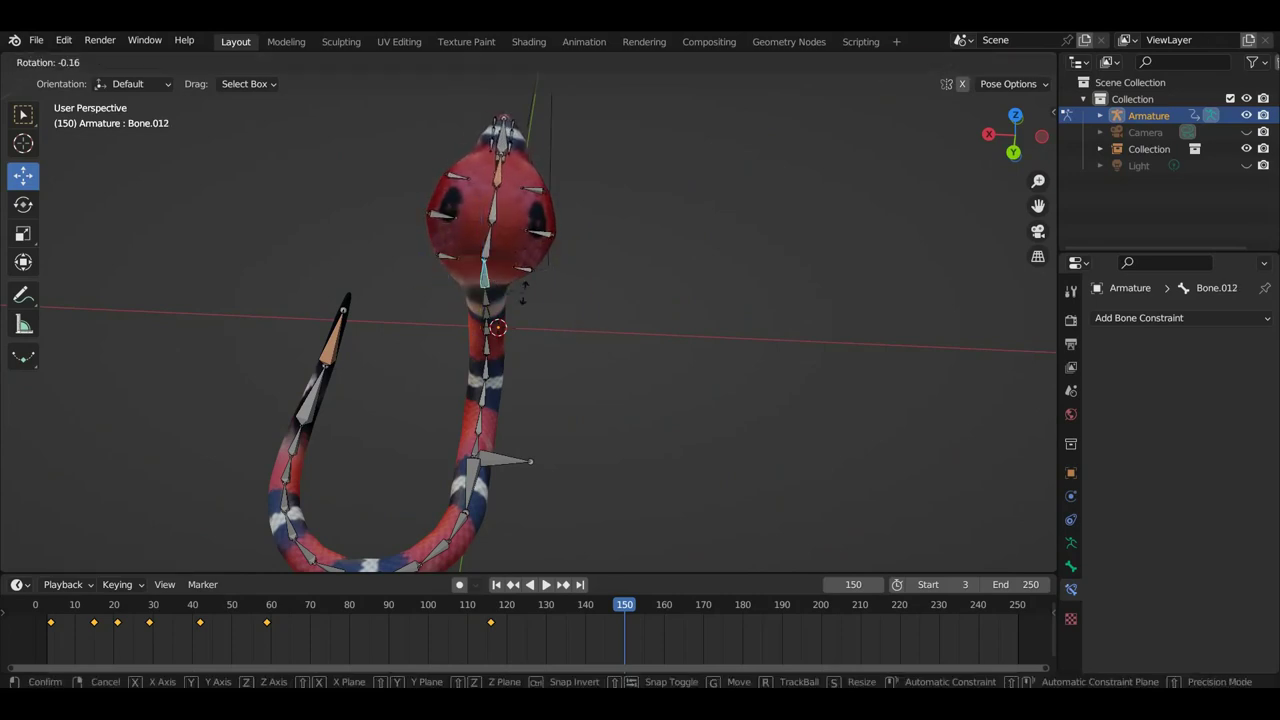
pyautogui.click(571, 305)
pyautogui.moveTo(571, 305); pyautogui.dragTo(597, 206, button='middle')
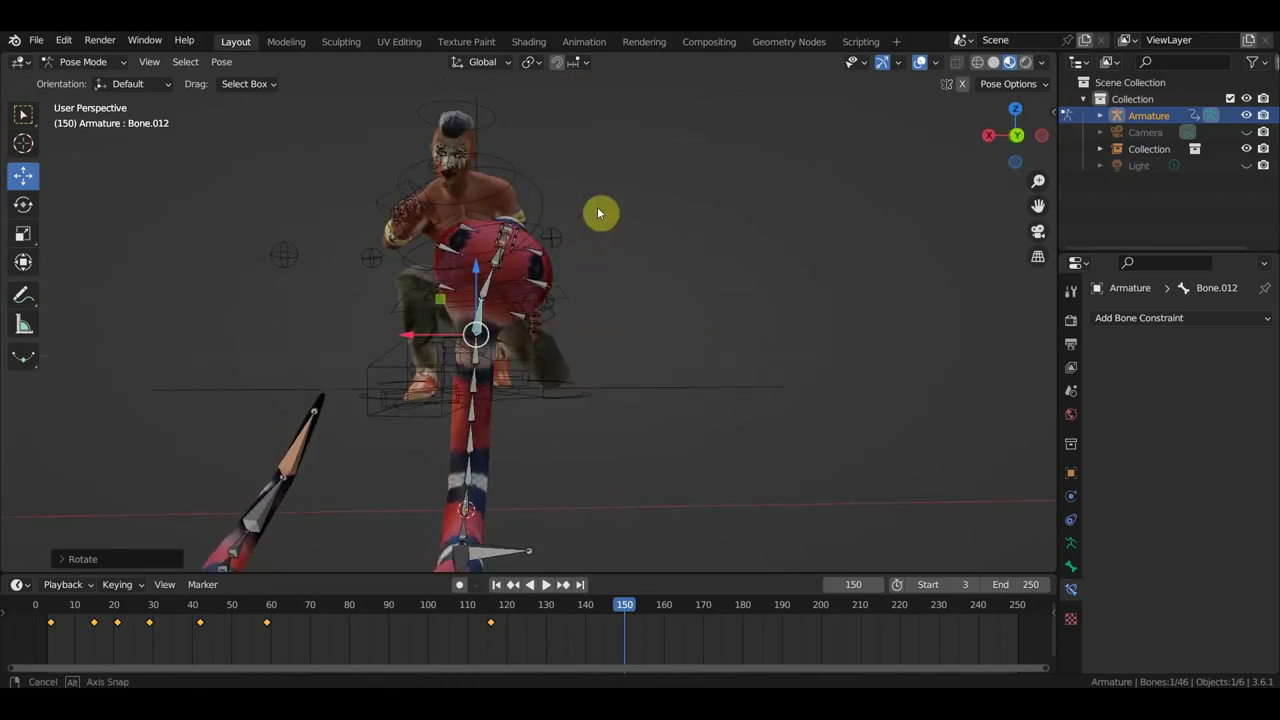
pyautogui.click(553, 260)
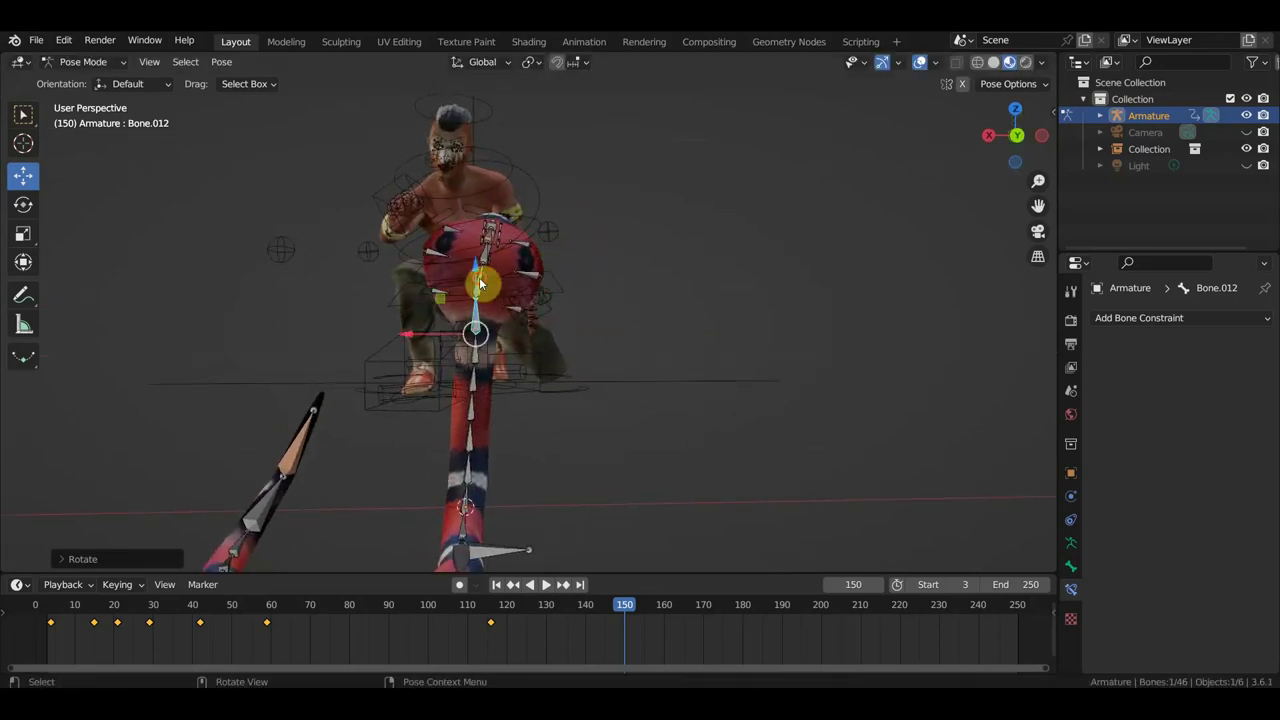
# - Rotate neck bone Bone.015 once more, checking the snake from the side
pyautogui.click(560, 266)
pyautogui.press('r')
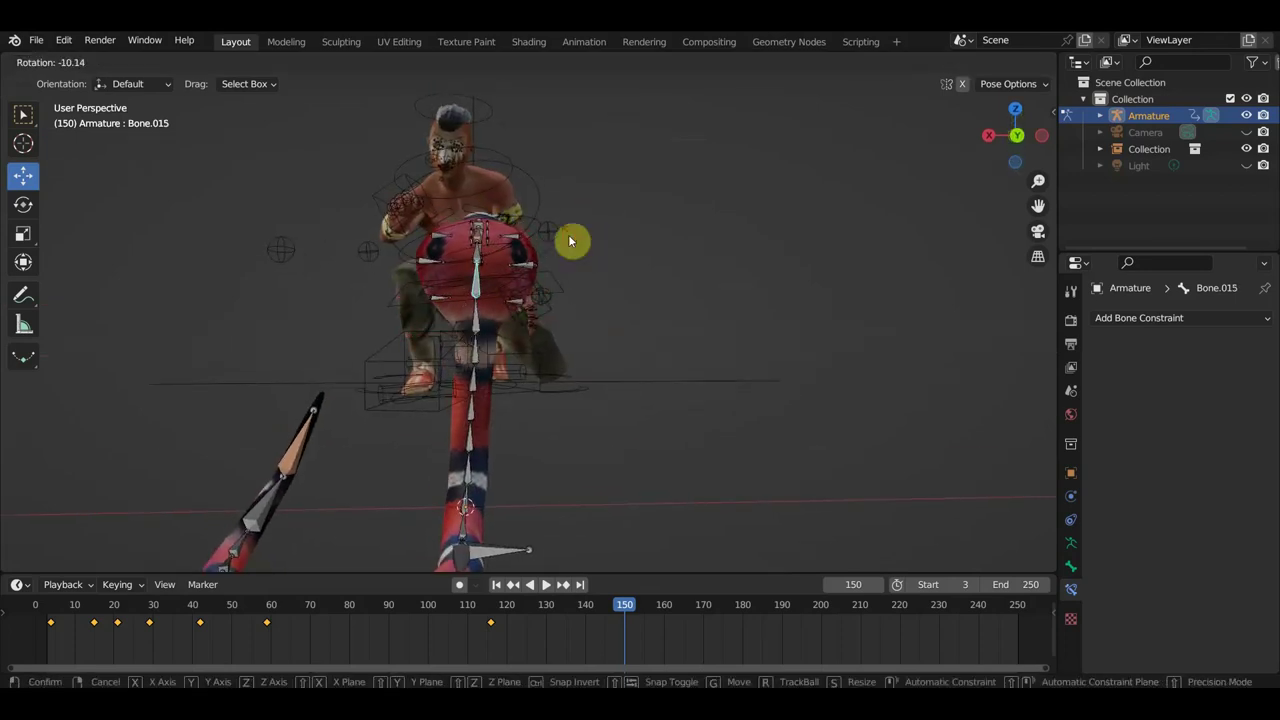
pyautogui.click(571, 241)
pyautogui.moveTo(588, 271); pyautogui.dragTo(334, 283, button='middle')
pyautogui.scroll(2, 756, 249)
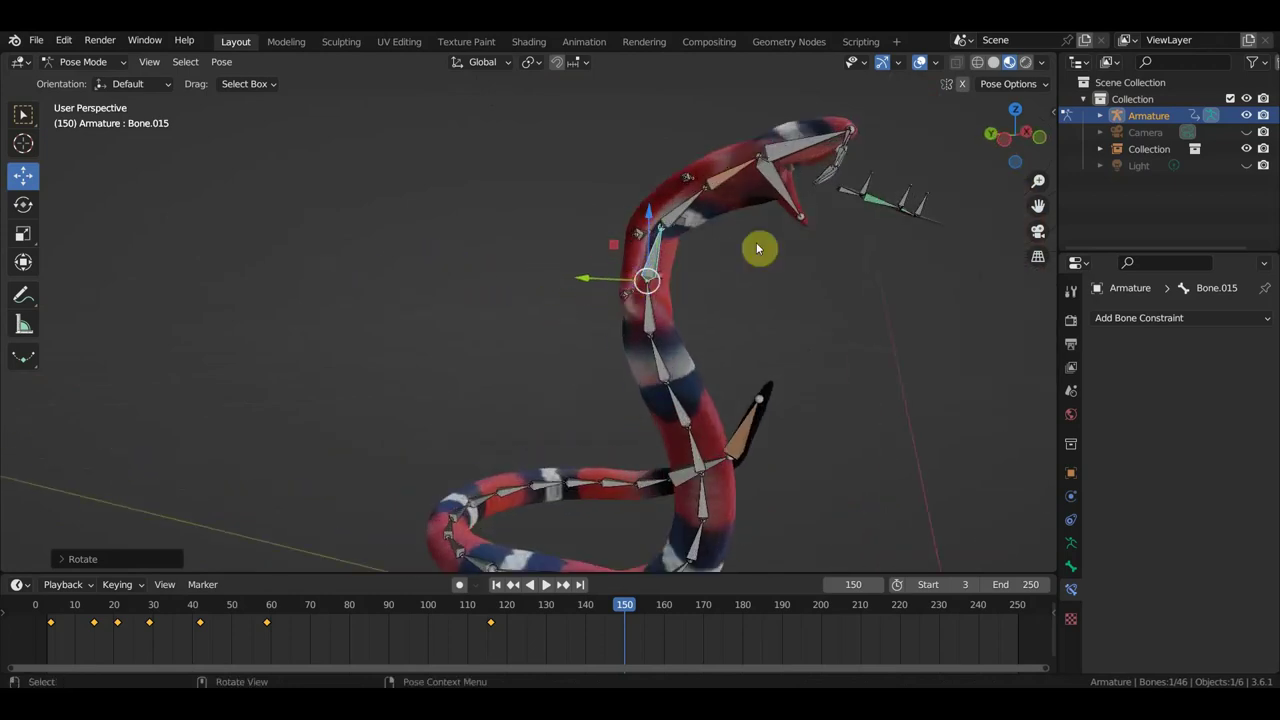
# - Shift the head bone Bone.027 slightly along the Y axis
pyautogui.click(849, 196)
pyautogui.moveTo(848, 208); pyautogui.dragTo(826, 214, button='middle')
pyautogui.moveTo(748, 194); pyautogui.dragTo(681, 156)
pyautogui.moveTo(884, 327); pyautogui.dragTo(880, 326, button='middle')
# - Move head bone Bone.027 and rotate Bone.017 to reshape the mouth
pyautogui.press('g')
pyautogui.click(862, 301)
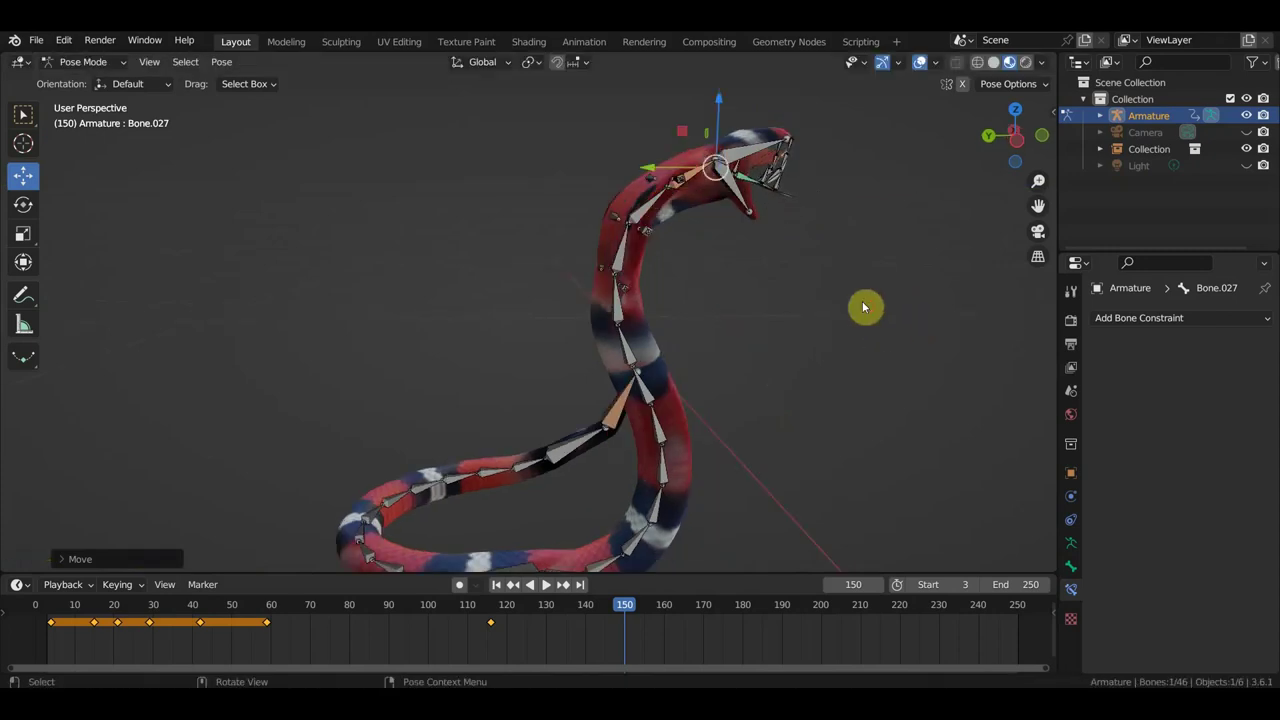
pyautogui.click(743, 207)
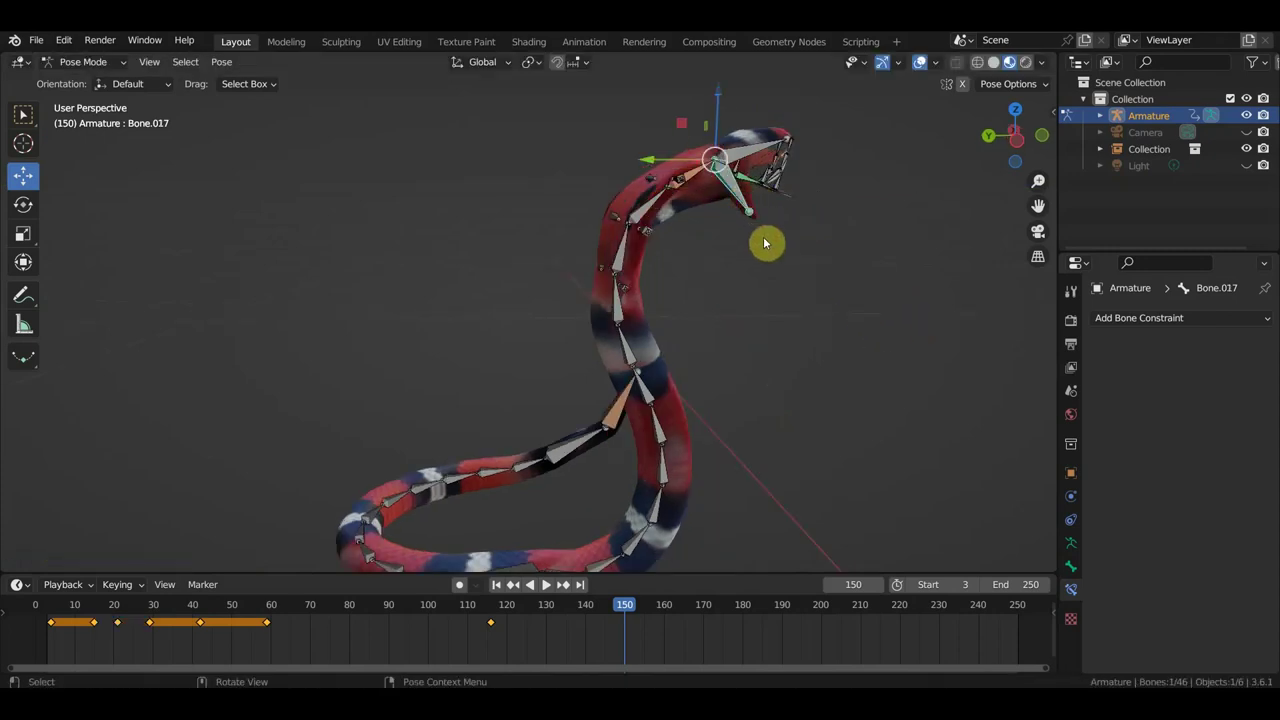
pyautogui.press('r')
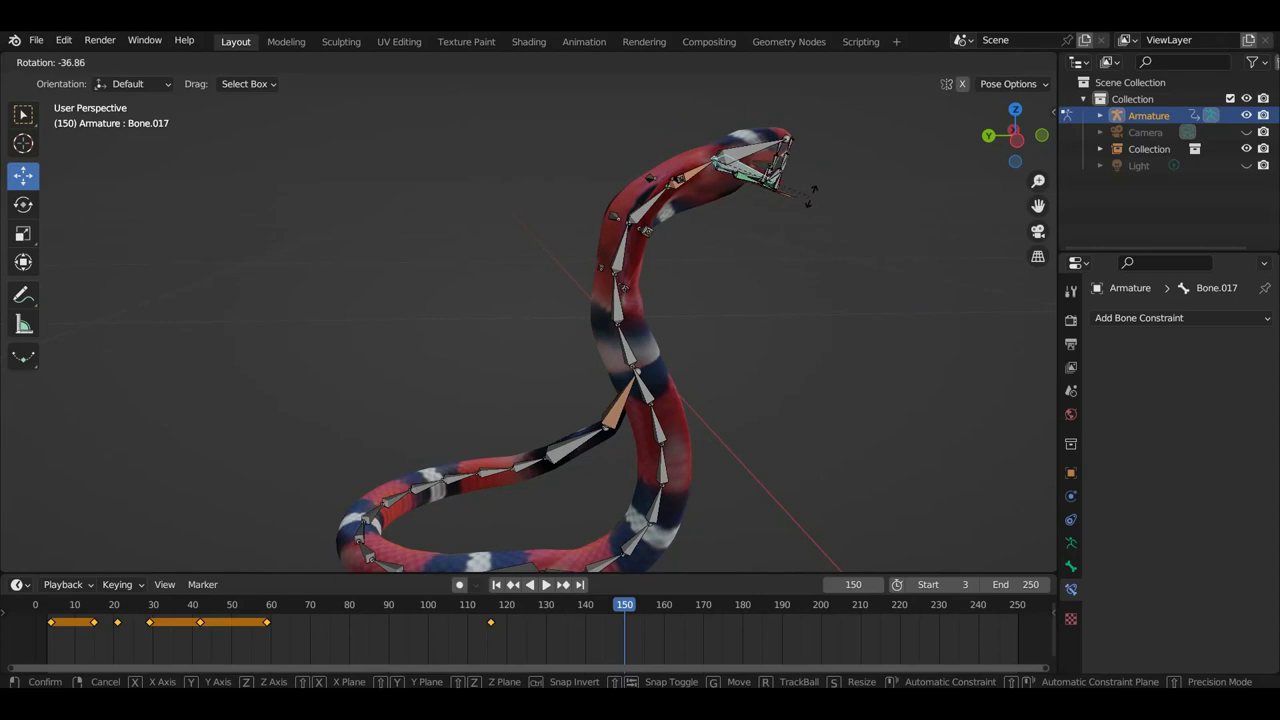
pyautogui.click(786, 193)
pyautogui.scroll(1, 730, 183)
pyautogui.scroll(1, 790, 183)
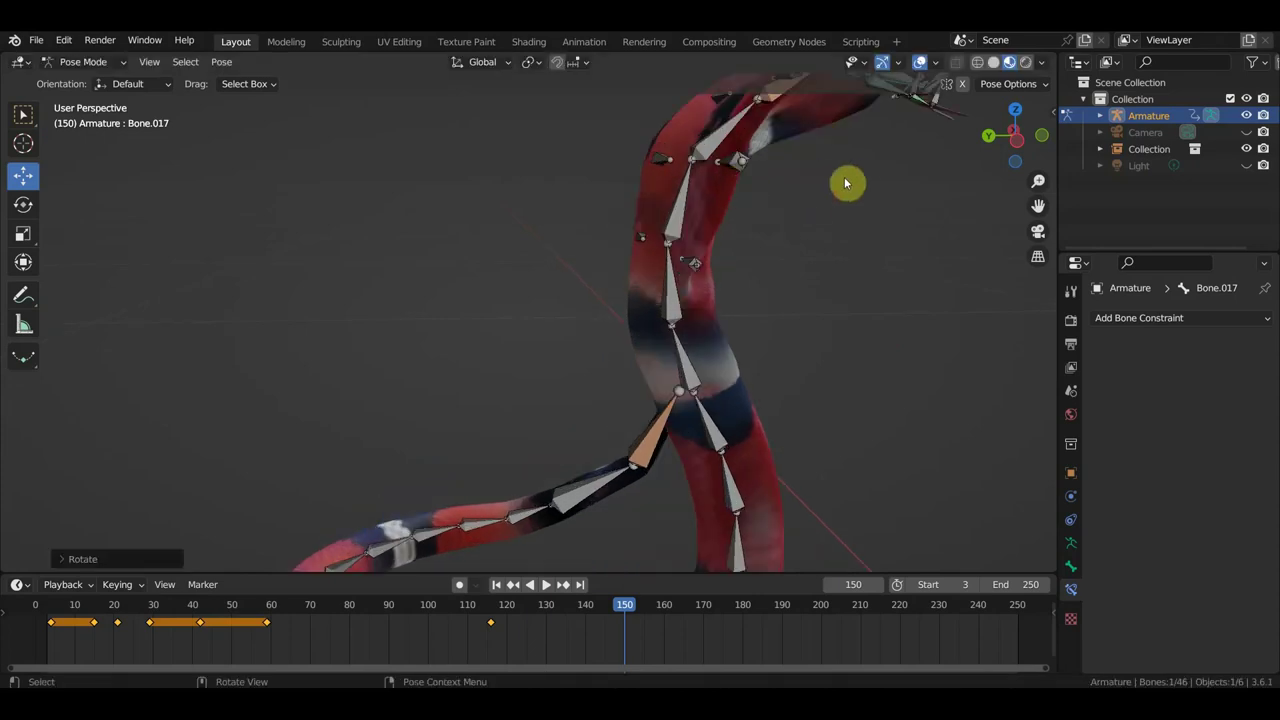
pyautogui.keyDown('shift'); pyautogui.moveTo(872, 189); pyautogui.dragTo(632, 332, button='middle'); pyautogui.keyUp('shift')
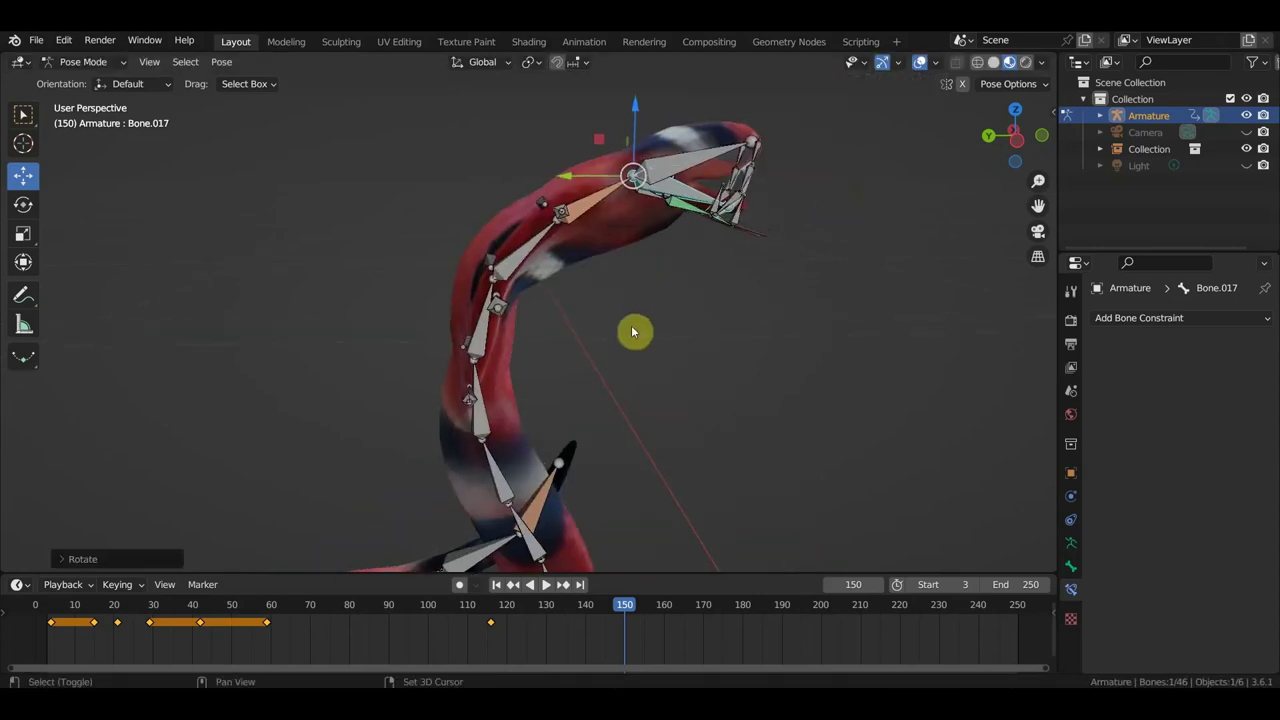
# - Rotate head bone Bone.027 and reposition the tongue bone Bone.031
pyautogui.click(657, 207)
pyautogui.press('r')
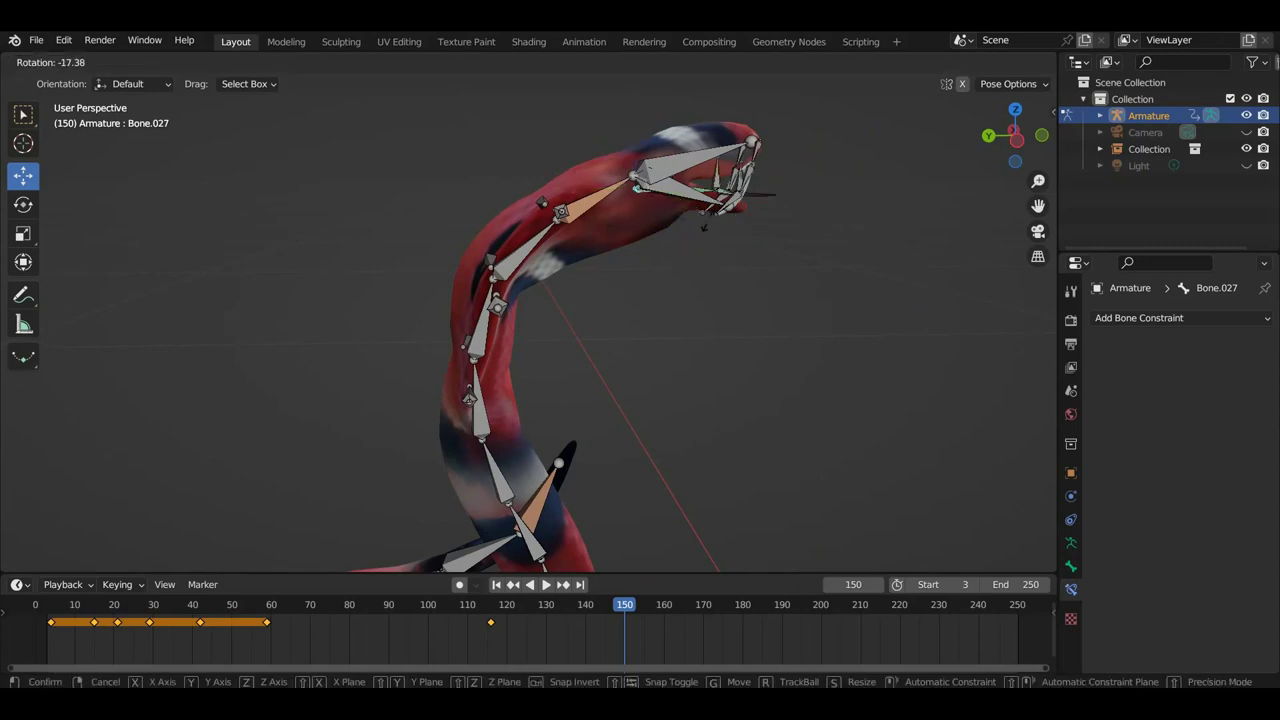
pyautogui.click(712, 208)
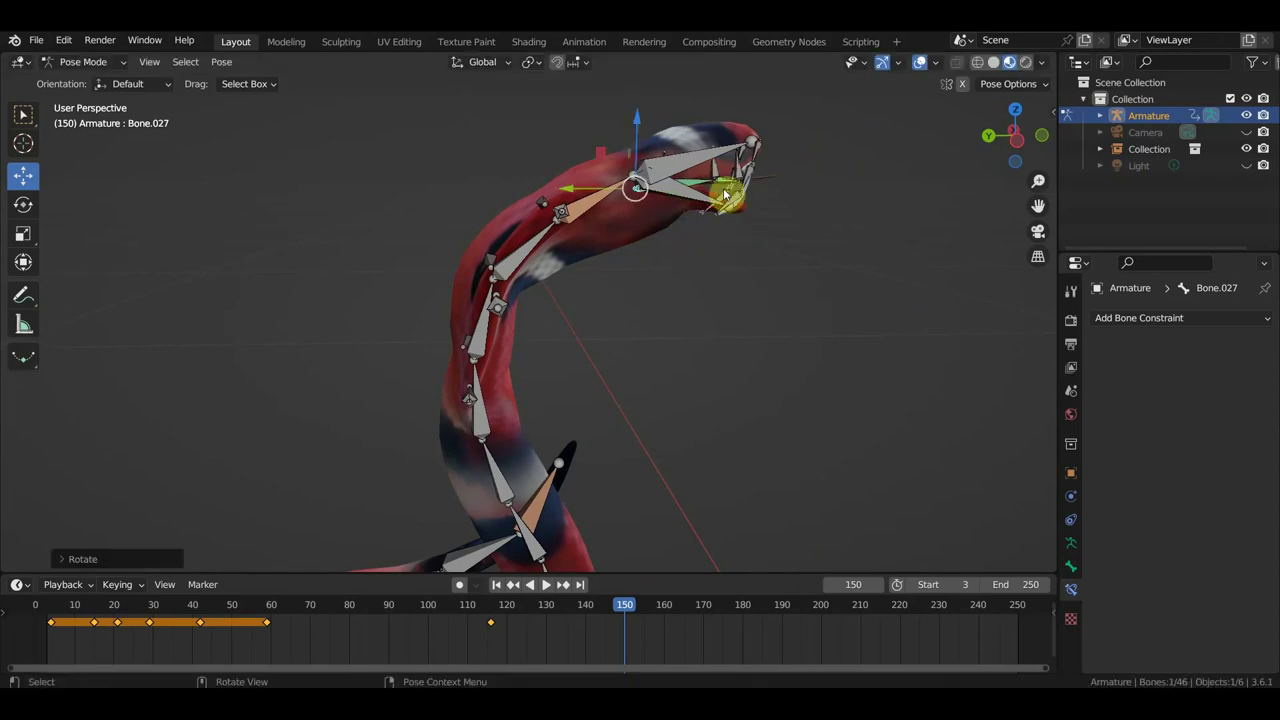
pyautogui.click(741, 170)
pyautogui.press('g')
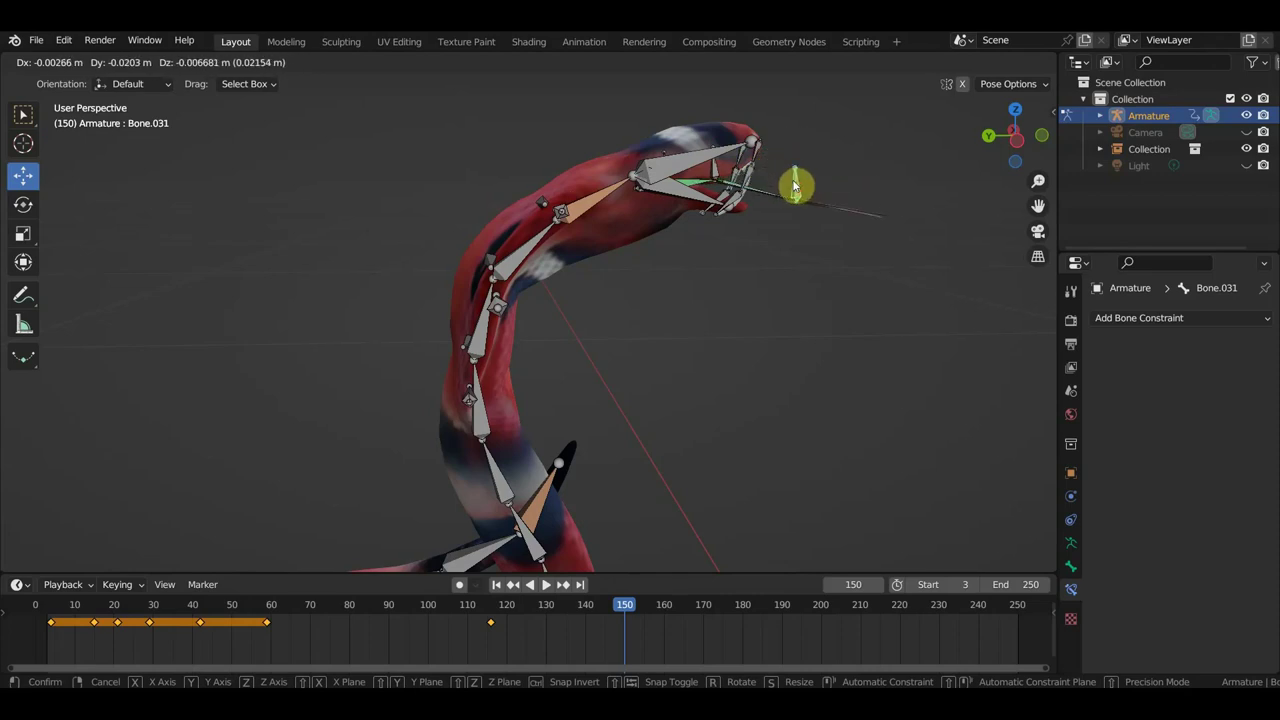
pyautogui.click(771, 240)
pyautogui.scroll(-3, 753, 313)
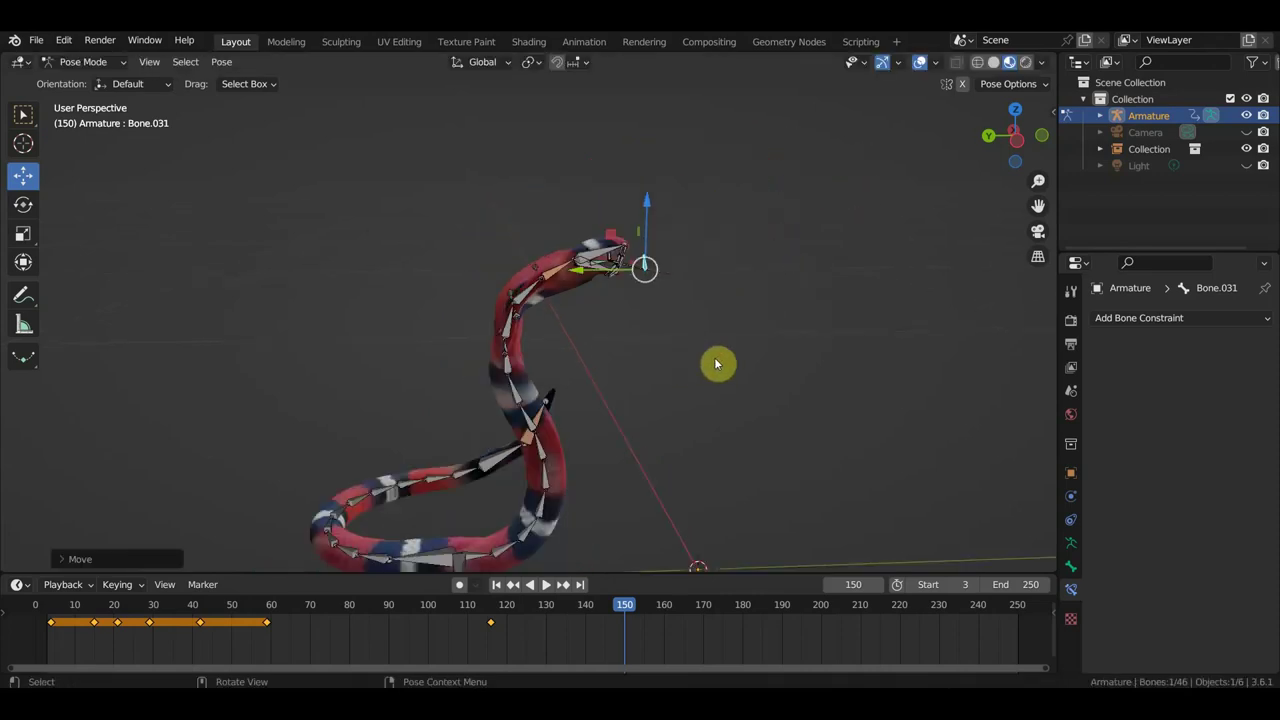
# - Key Location, Rotation & Scale on all 46 bones at frame 150, then scrub back to frame 149
pyautogui.press('a')
pyautogui.press('i')
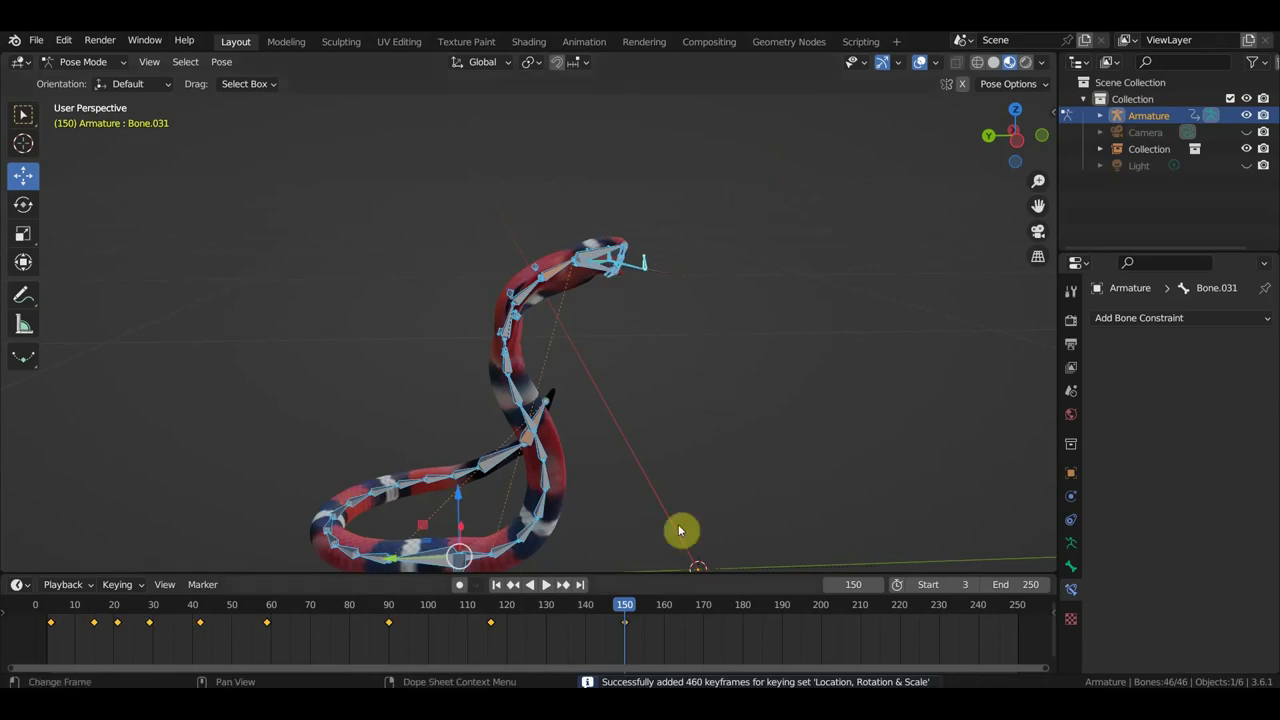
pyautogui.moveTo(720, 491)
pyautogui.mouseDown(button='middle')
pyautogui.moveTo(691, 443)
pyautogui.moveTo(518, 457)
pyautogui.mouseUp(button='middle')
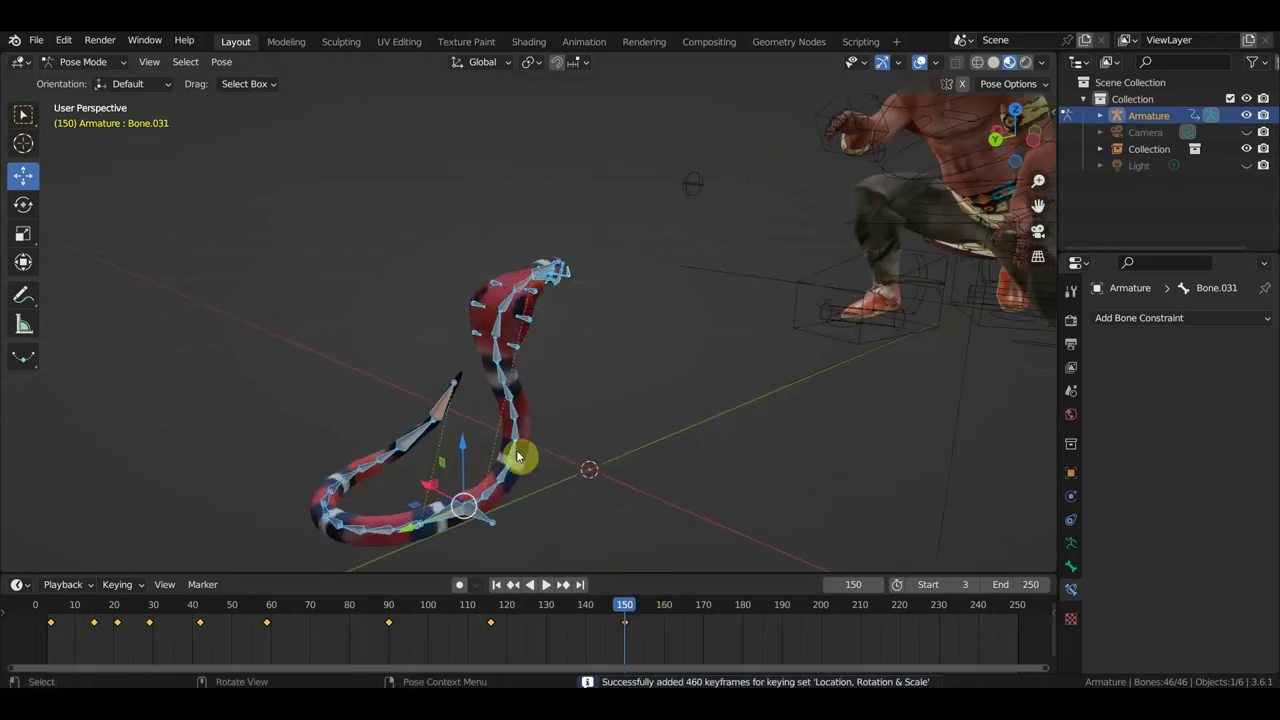
pyautogui.click(451, 410)
pyautogui.moveTo(624, 610)
pyautogui.mouseDown()
pyautogui.moveTo(546, 612)
pyautogui.moveTo(622, 618)
pyautogui.mouseUp()
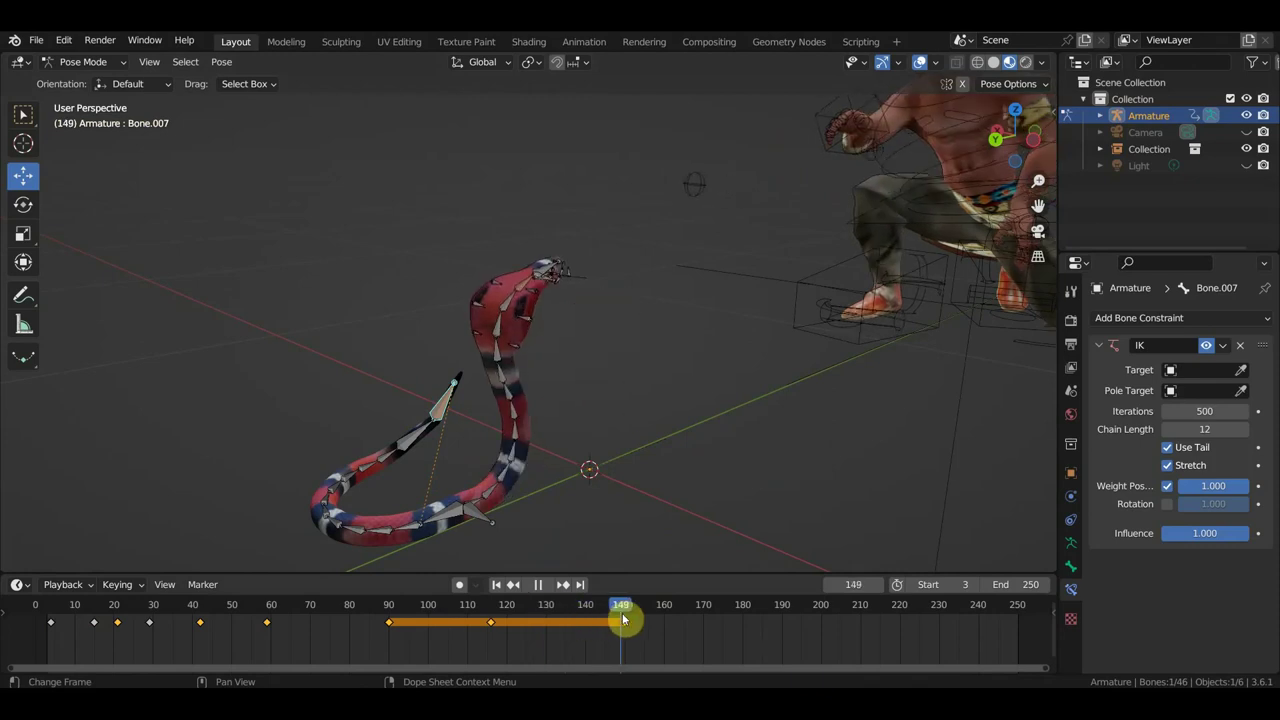
# - At frame 150, shift IK bone Bone.016 left toward the character's hand
pyautogui.moveTo(694, 477); pyautogui.dragTo(817, 426, button='middle')
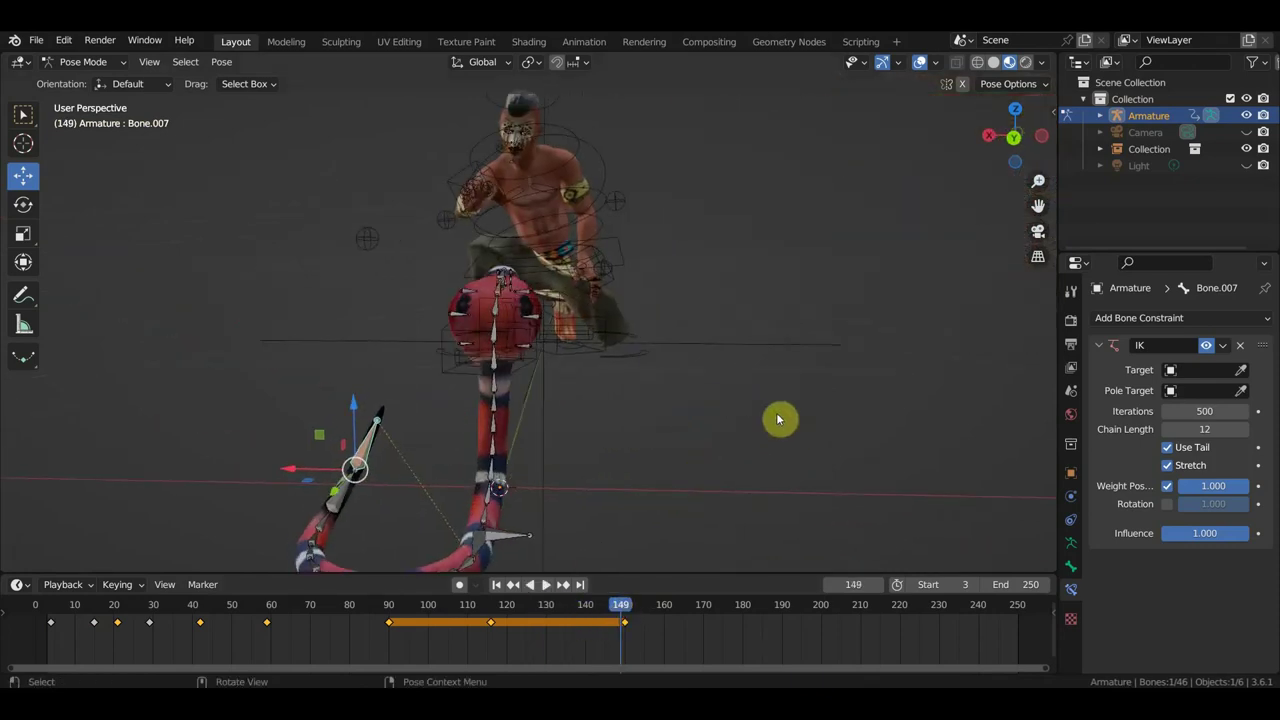
pyautogui.click(502, 297)
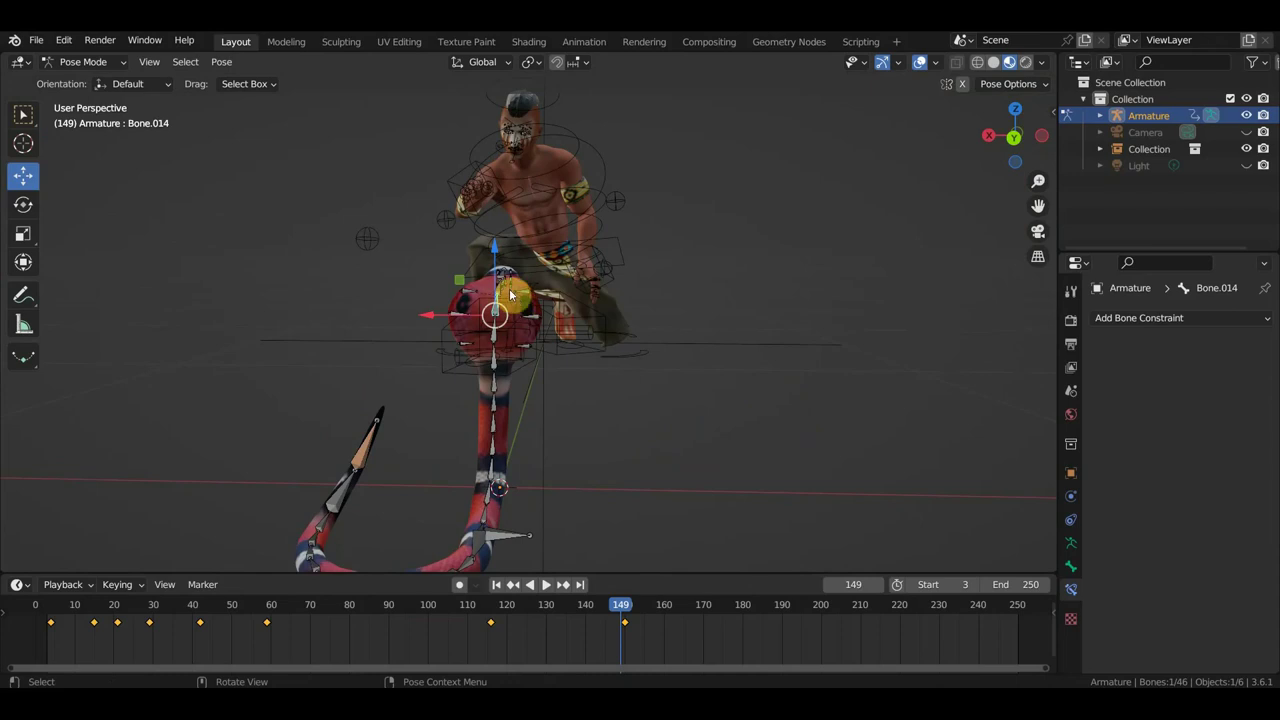
pyautogui.click(545, 311)
pyautogui.press('space')
pyautogui.moveTo(655, 520); pyautogui.dragTo(670, 476, button='middle')
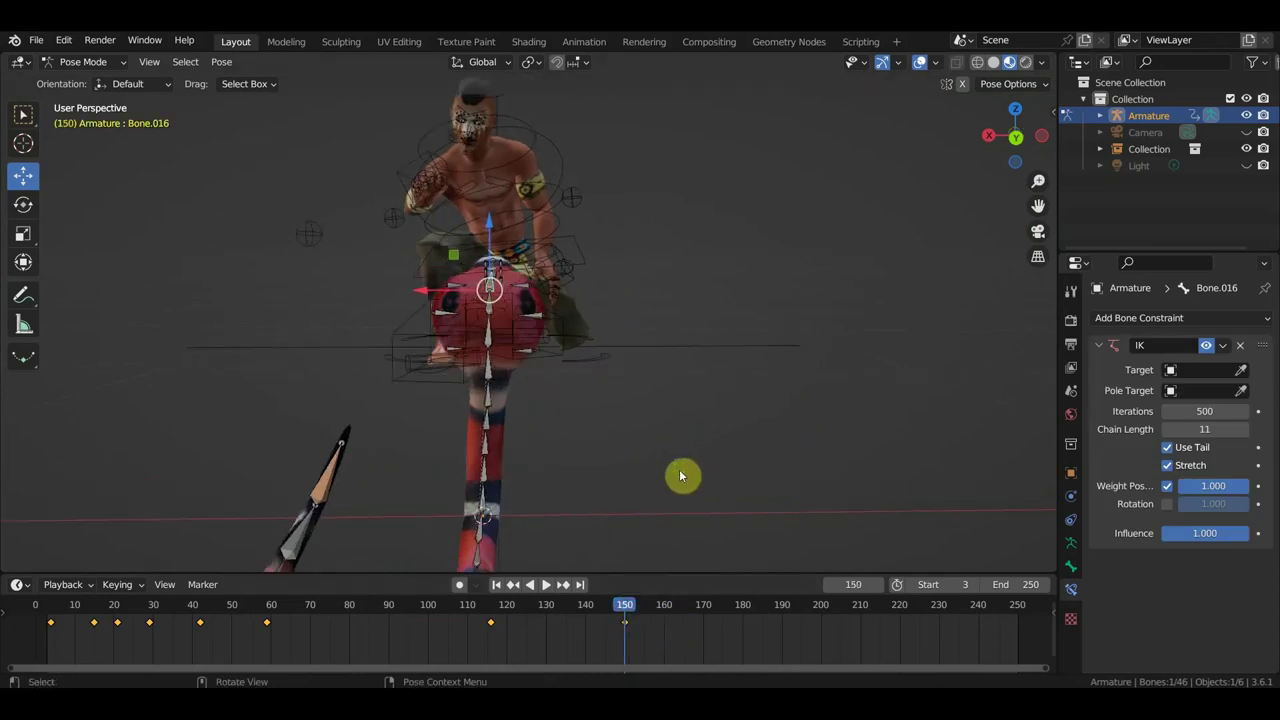
pyautogui.press('g')
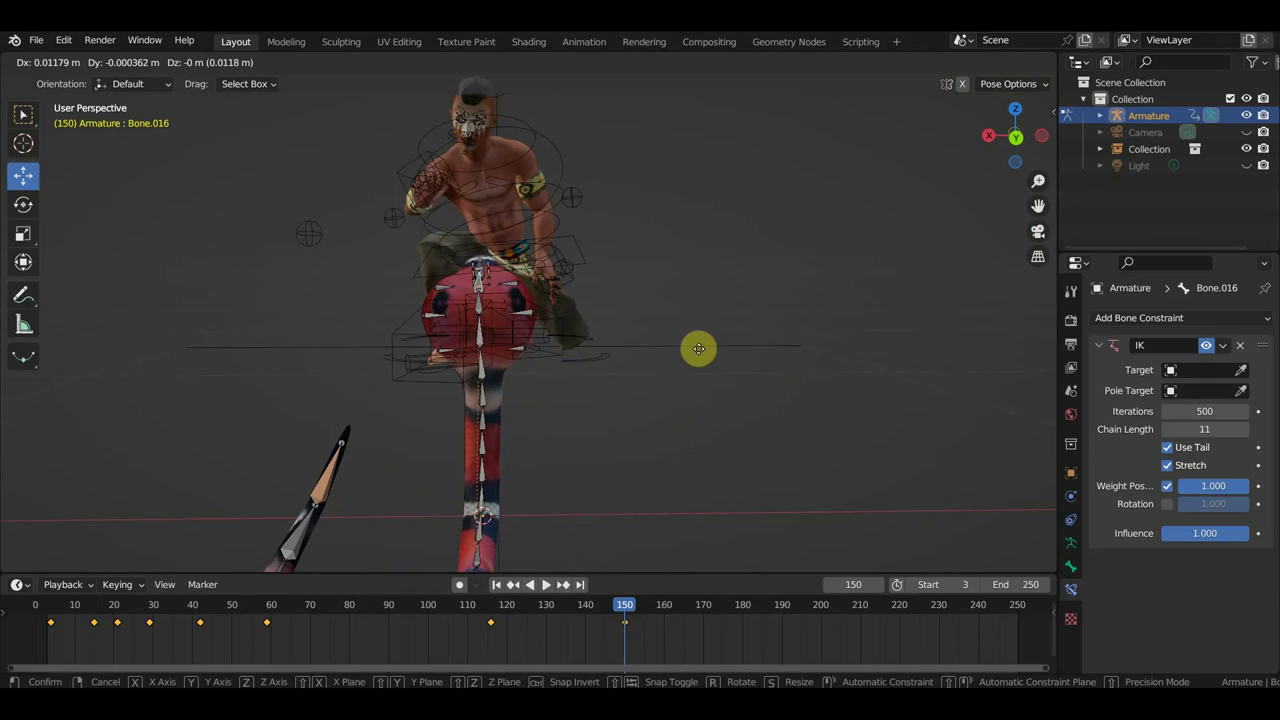
pyautogui.click(657, 355)
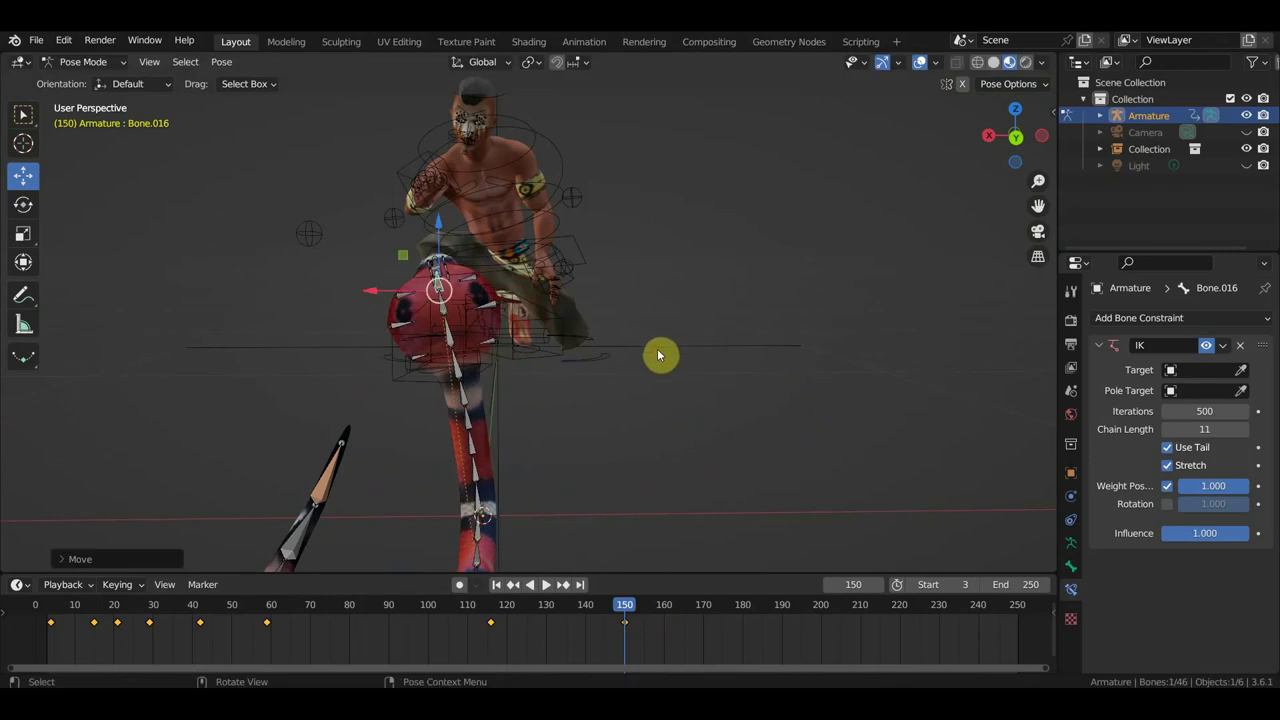
# - Keyframe all bones at frame 150 and play back the animation
pyautogui.press('a')
pyautogui.press('i')
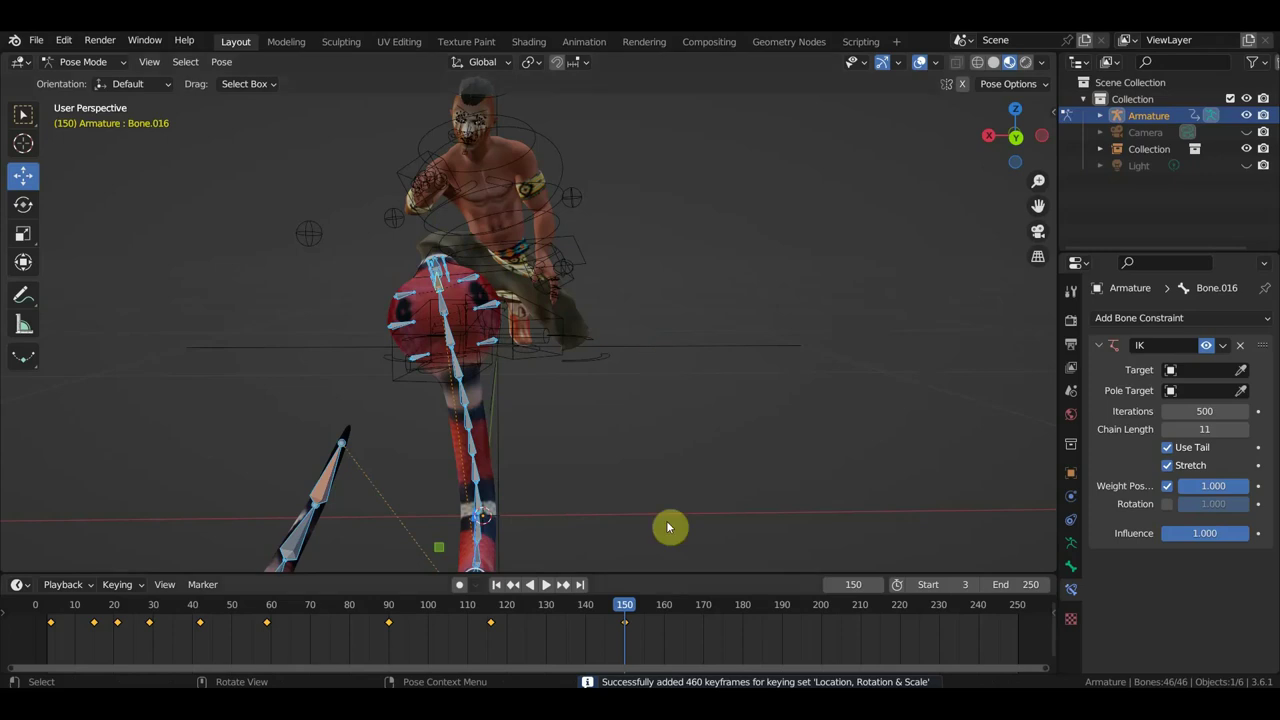
pyautogui.press('space')
pyautogui.moveTo(636, 609)
pyautogui.mouseDown()
pyautogui.moveTo(820, 636)
pyautogui.moveTo(729, 631)
pyautogui.mouseUp()
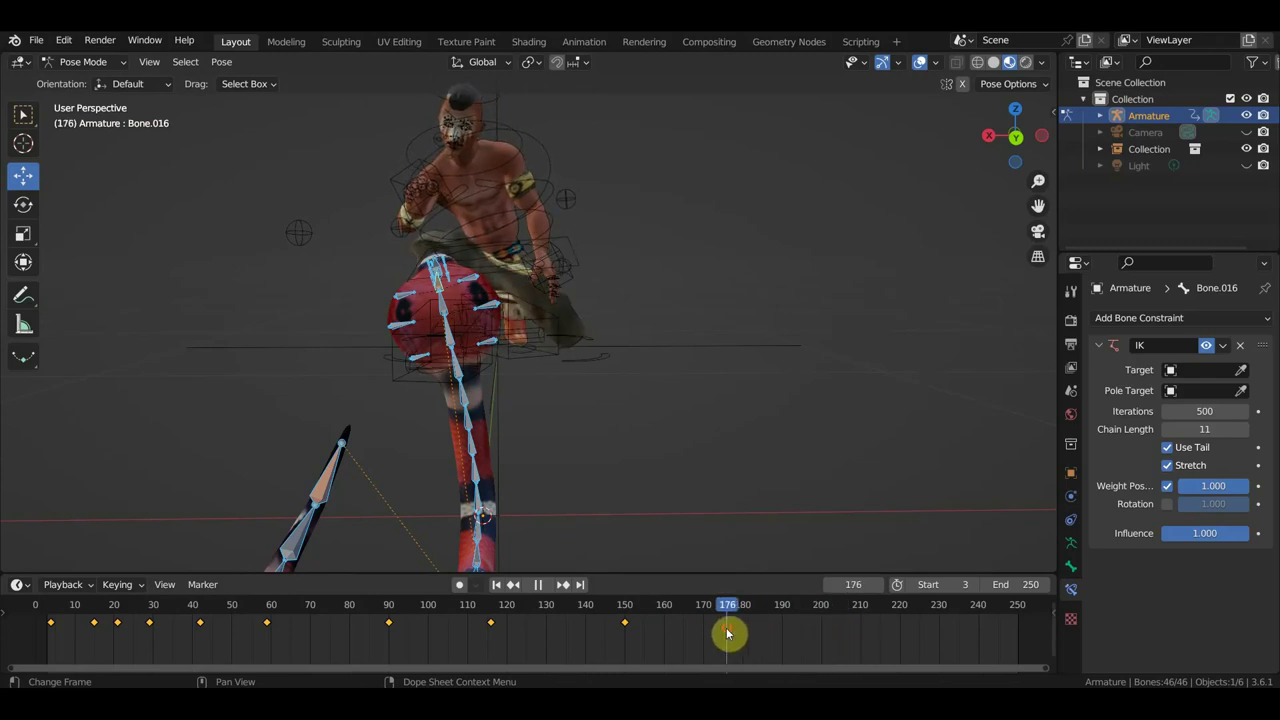
# - At frame 176, move Bone.007 twice to reshape the snake's lower body
pyautogui.moveTo(757, 437); pyautogui.dragTo(562, 437, button='middle')
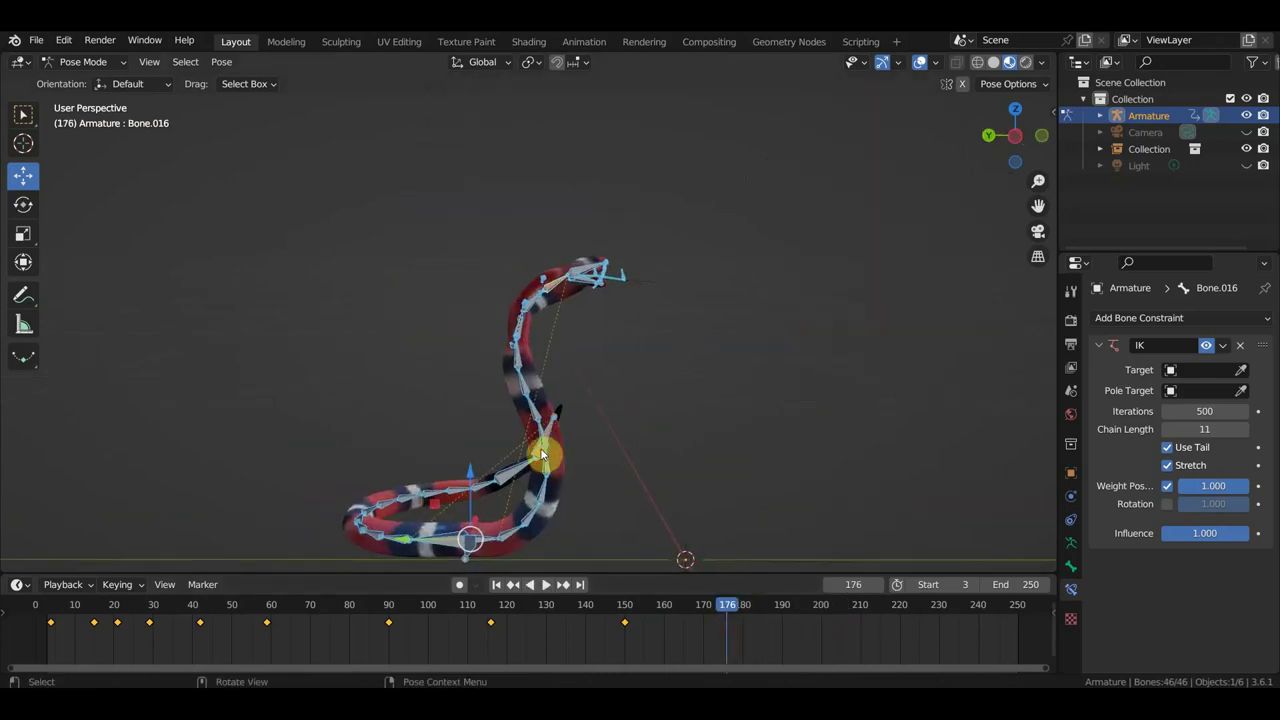
pyautogui.click(537, 457)
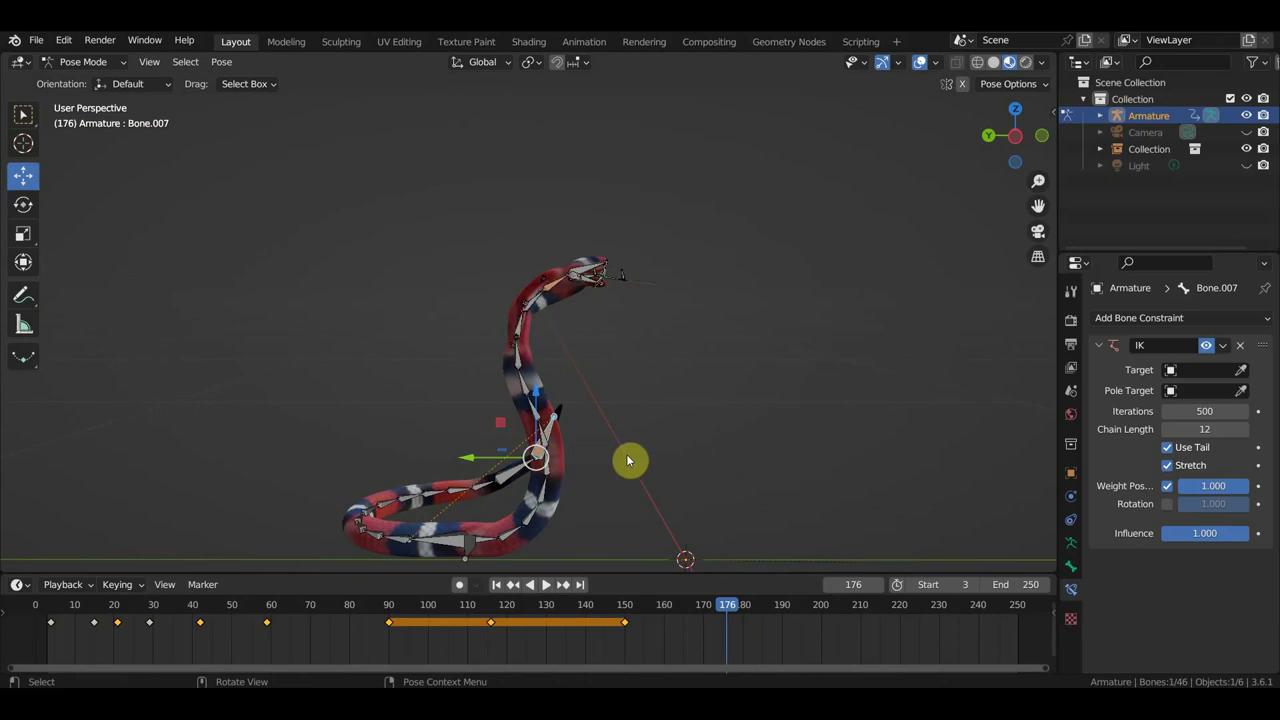
pyautogui.press('g')
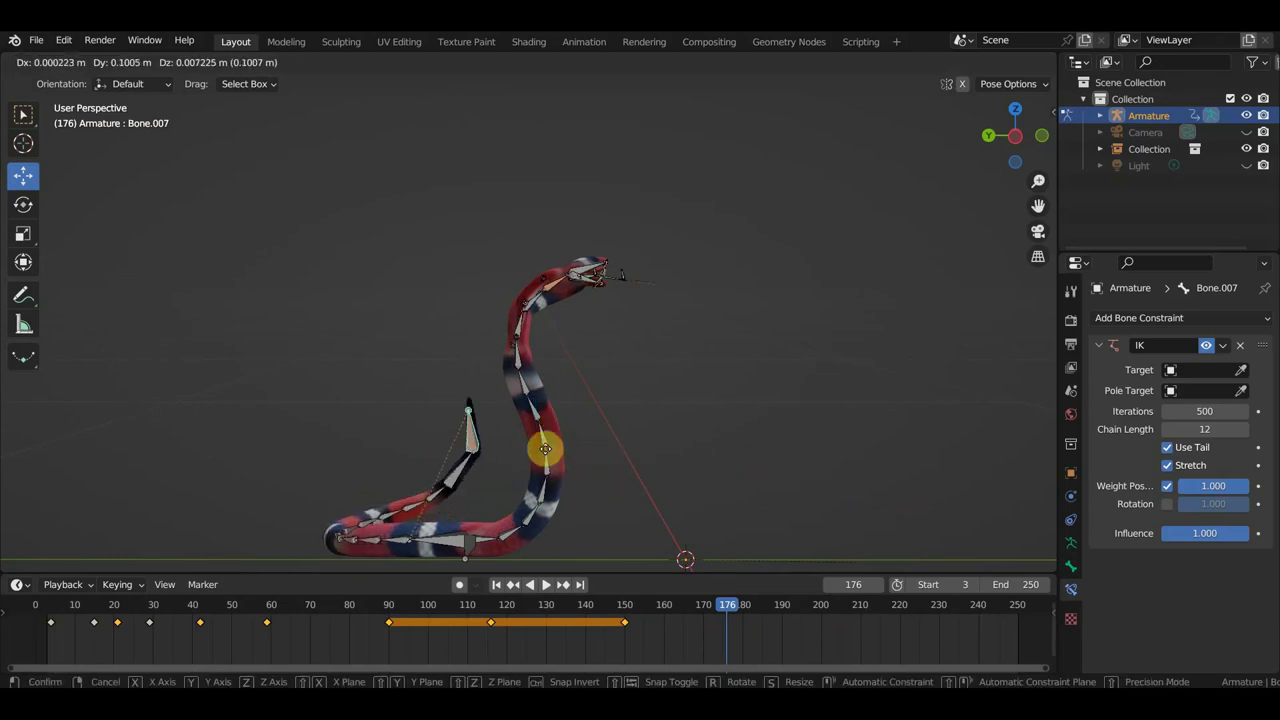
pyautogui.click(770, 510)
pyautogui.moveTo(780, 470)
pyautogui.mouseDown(button='middle')
pyautogui.moveTo(808, 568)
pyautogui.moveTo(784, 81)
pyautogui.mouseUp(button='middle')
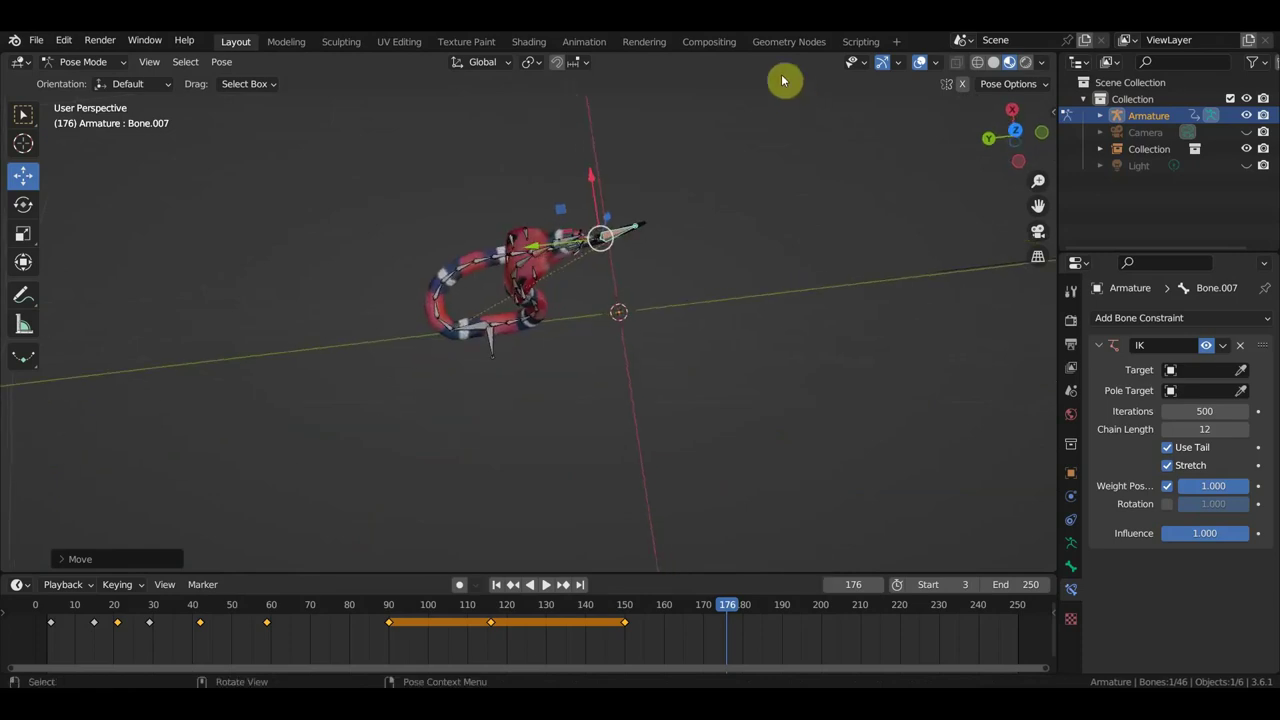
pyautogui.press('g')
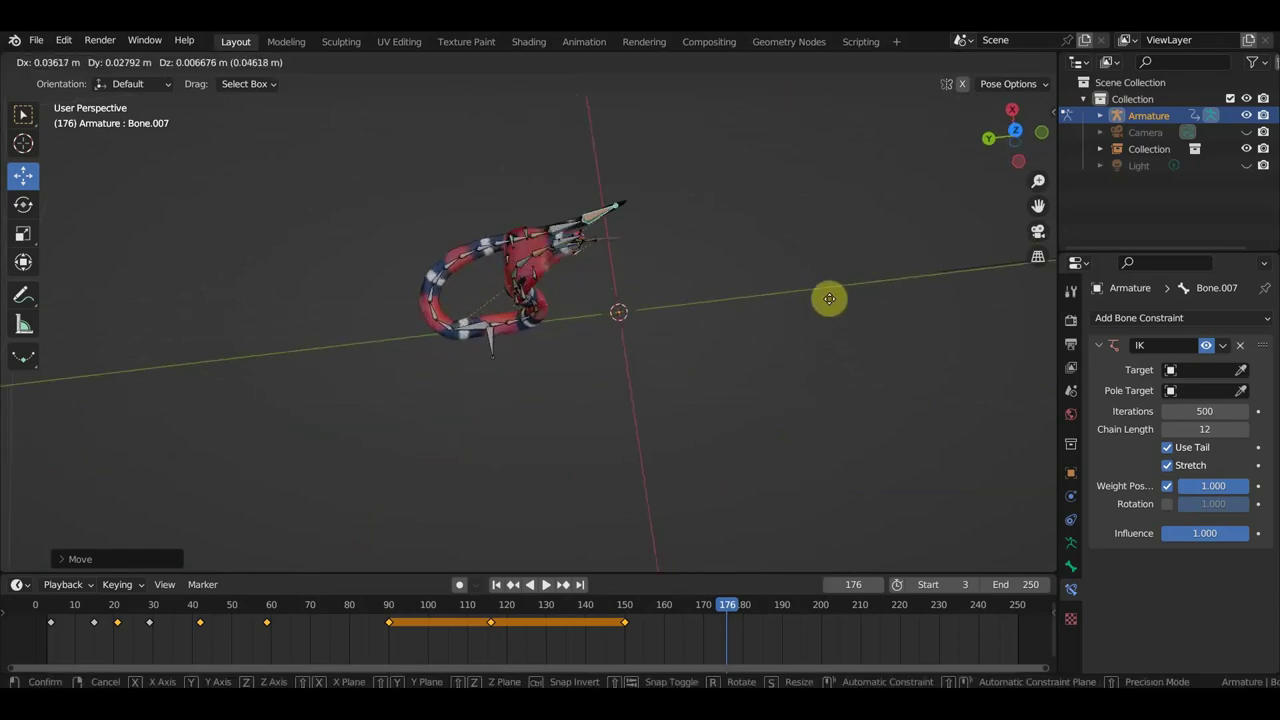
pyautogui.click(797, 286)
pyautogui.moveTo(797, 286)
pyautogui.mouseDown(button='middle')
pyautogui.moveTo(543, 154)
pyautogui.moveTo(587, 266)
pyautogui.mouseUp(button='middle')
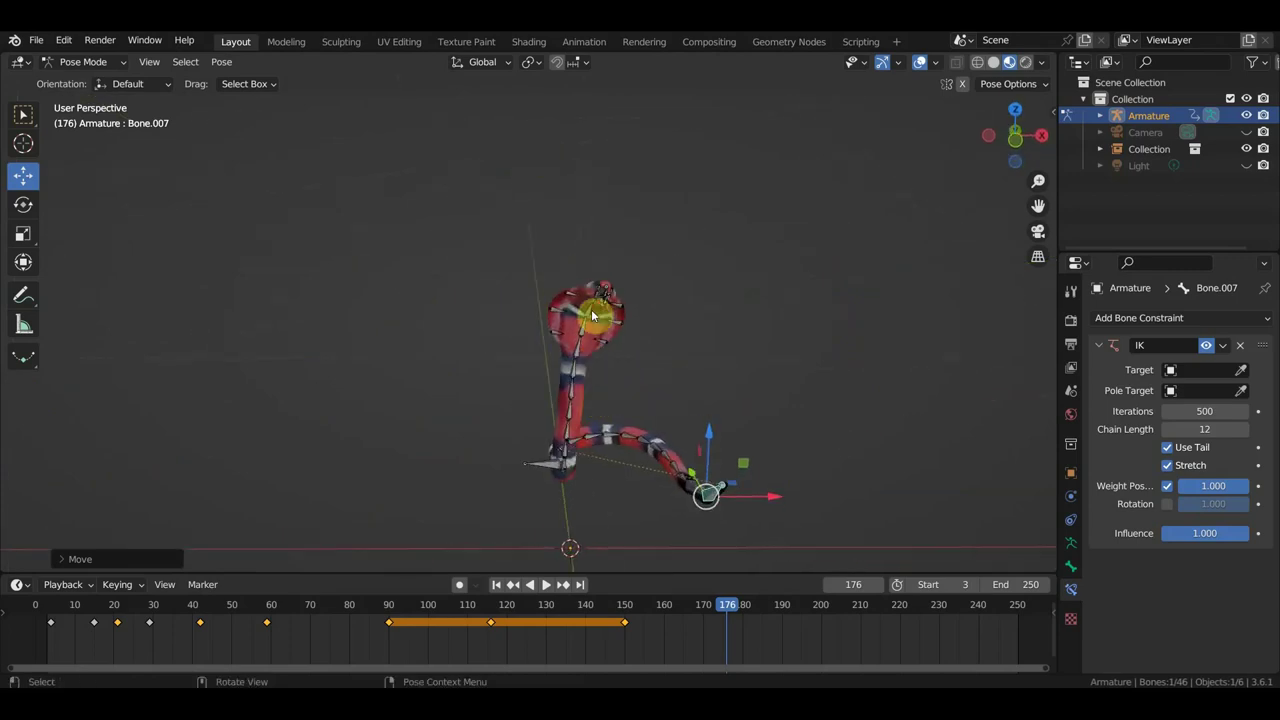
# - Reposition the head control bone Bone.016 in two moves
pyautogui.scroll(2, 595, 314)
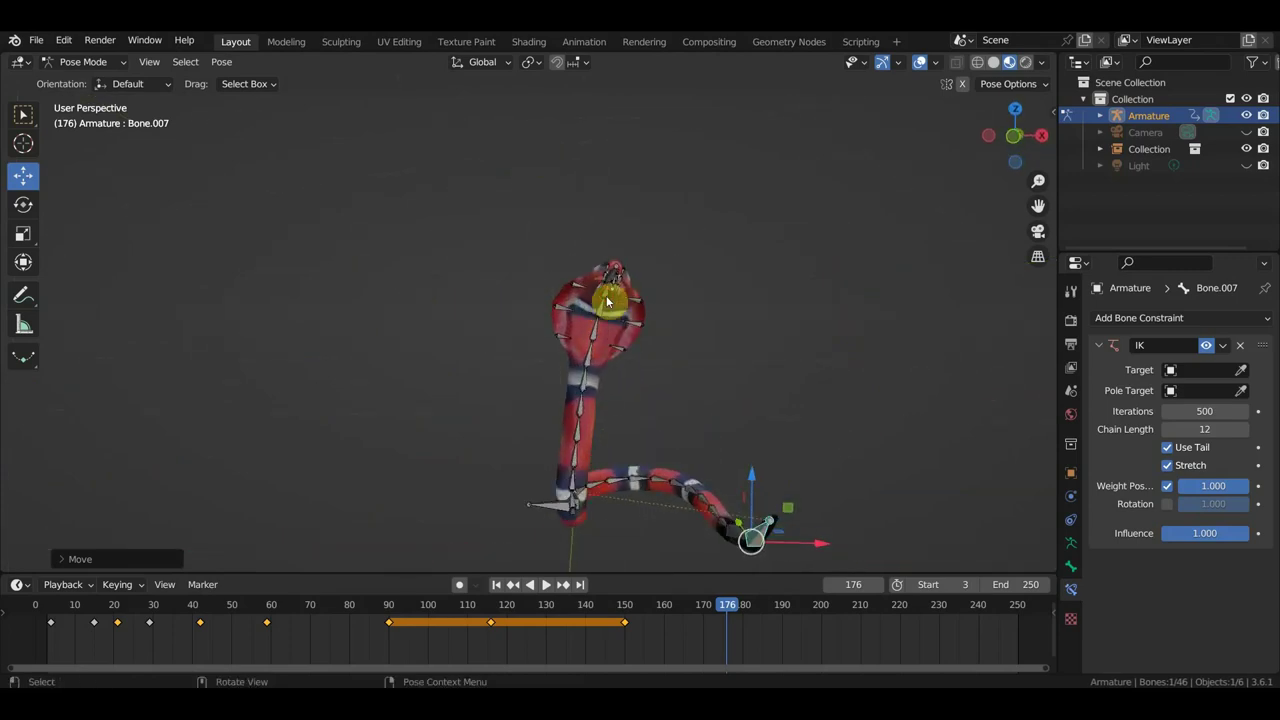
pyautogui.click(606, 295)
pyautogui.moveTo(606, 343)
pyautogui.mouseDown(button='middle')
pyautogui.moveTo(702, 399)
pyautogui.moveTo(706, 377)
pyautogui.mouseUp(button='middle')
pyautogui.press('g')
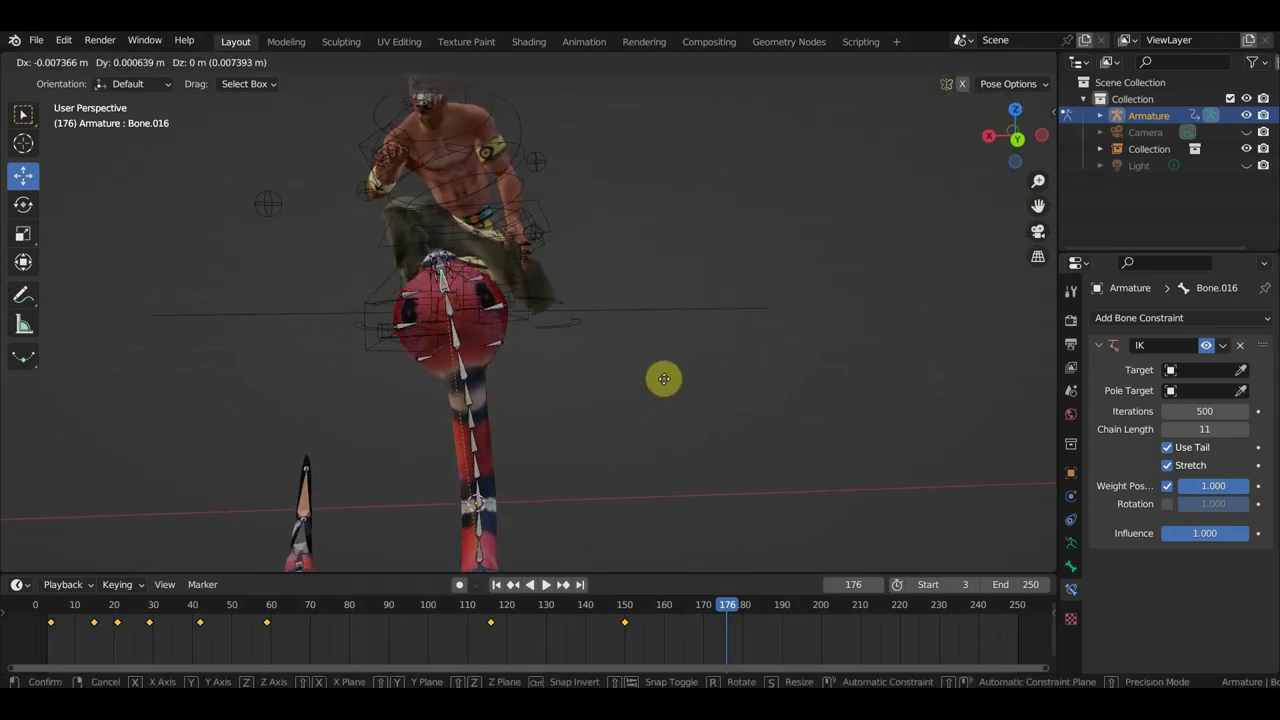
pyautogui.click(696, 383)
pyautogui.moveTo(702, 386)
pyautogui.mouseDown(button='middle')
pyautogui.moveTo(614, 406)
pyautogui.moveTo(509, 377)
pyautogui.mouseUp(button='middle')
pyautogui.press('g')
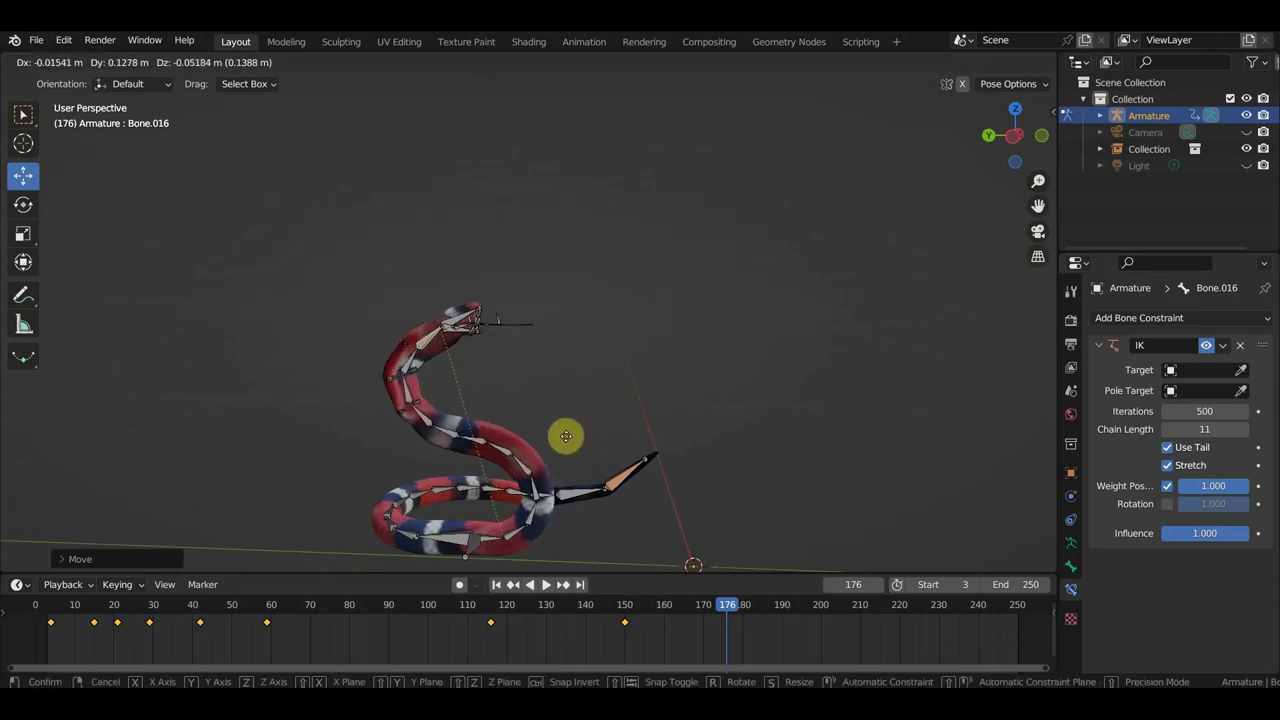
pyautogui.click(585, 470)
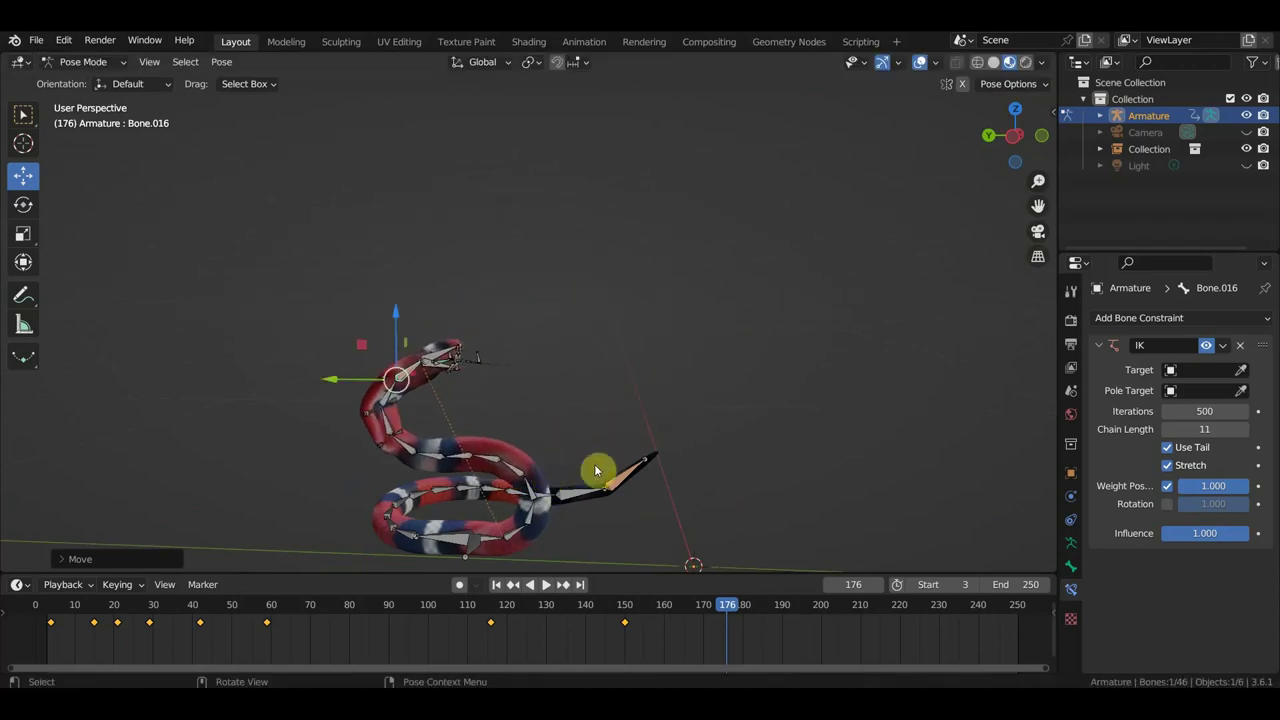
# - Move Bone.007 up and left, and rotate Bone.003 to raise the coil
pyautogui.click(630, 481)
pyautogui.press('g')
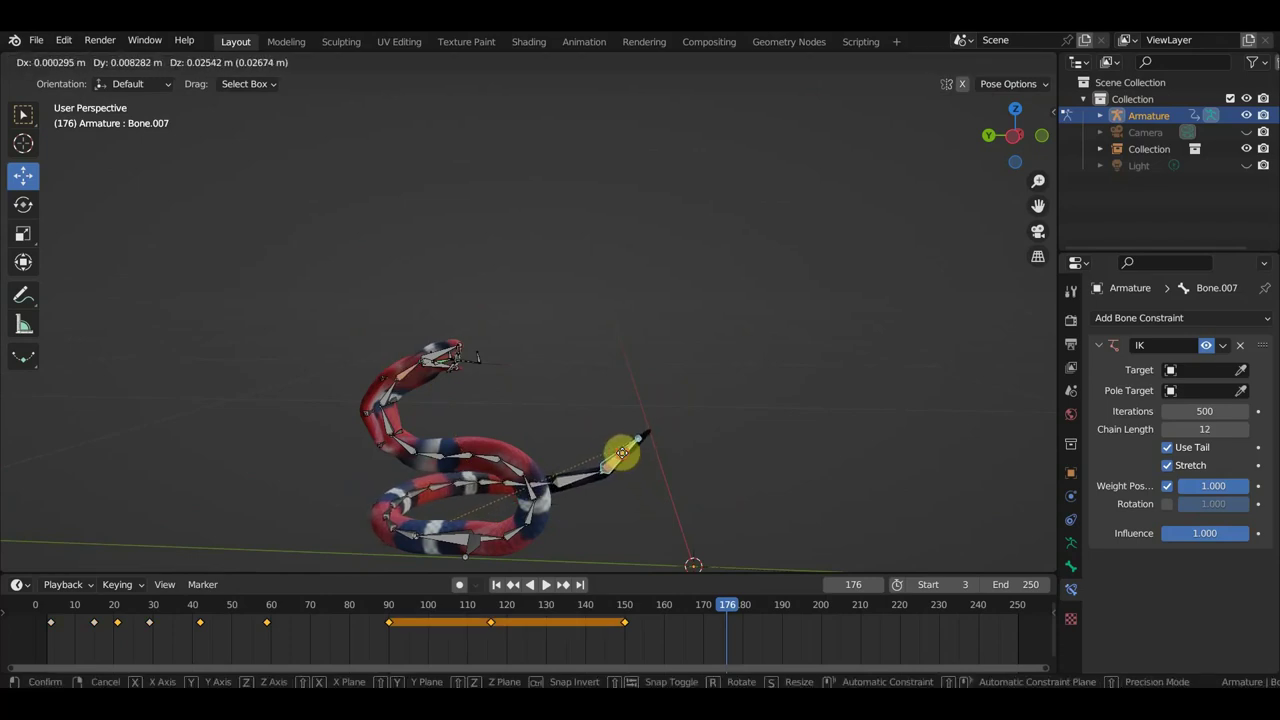
pyautogui.click(612, 458)
pyautogui.click(513, 489)
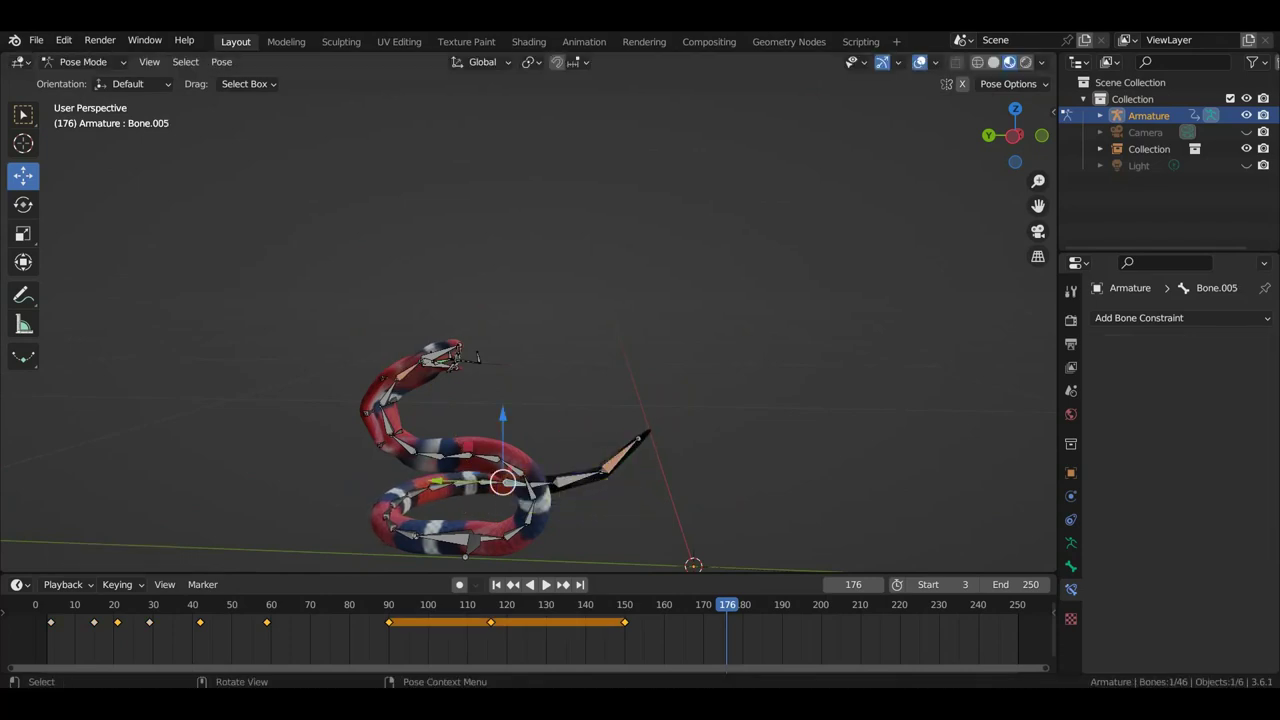
pyautogui.click(574, 467)
pyautogui.press('r')
pyautogui.click(638, 418)
pyautogui.moveTo(595, 476); pyautogui.dragTo(626, 446, button='middle')
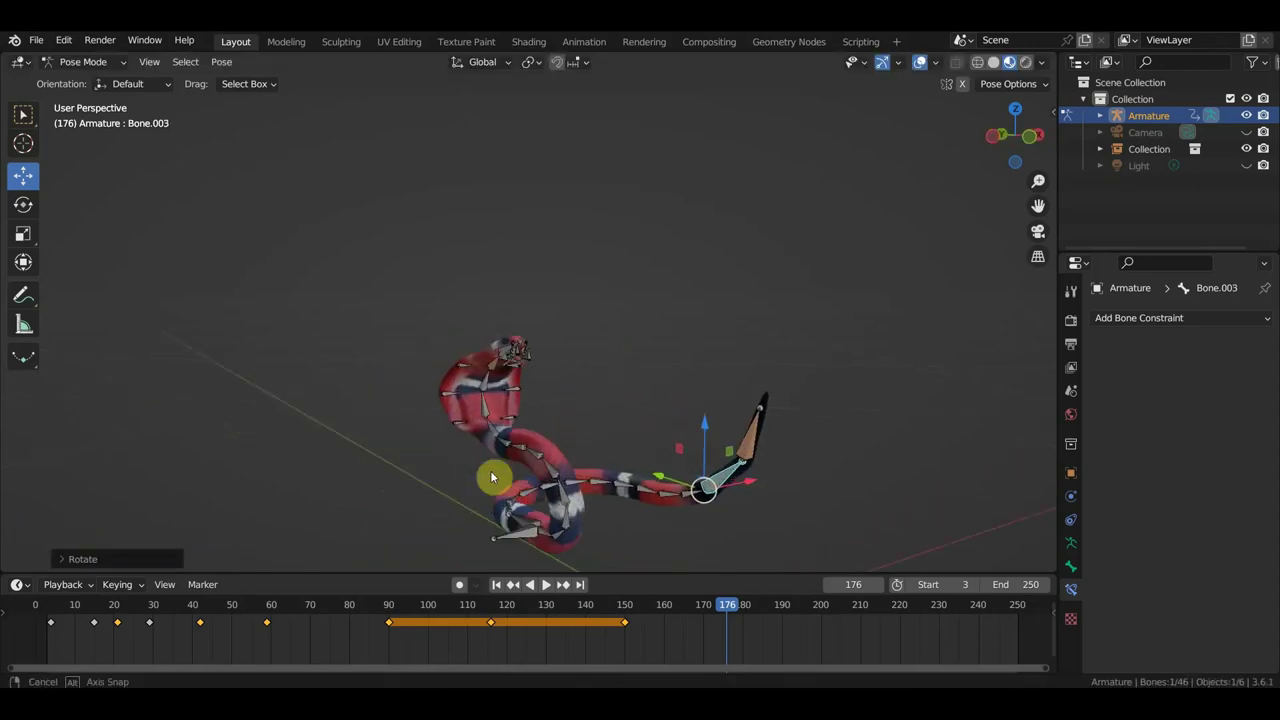
# - Keyframe all 46 bones at frame 176 and zoom the timeline out
pyautogui.press('a')
pyautogui.press('i')
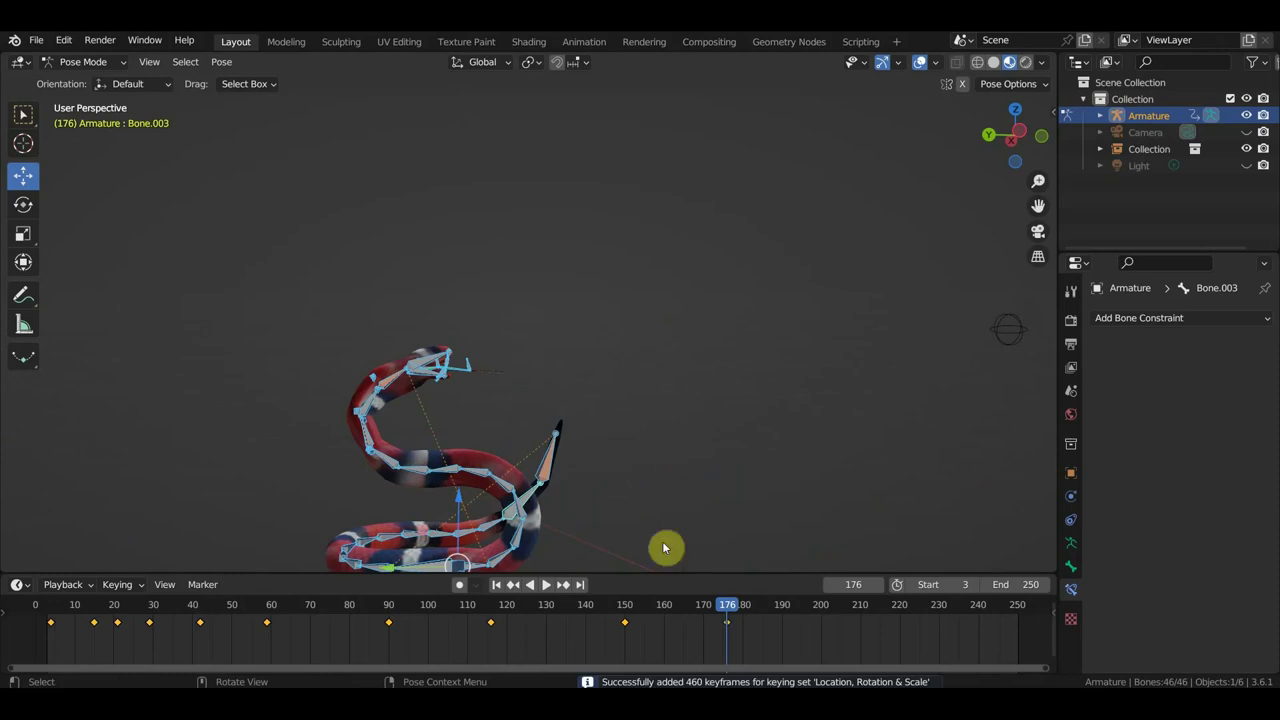
pyautogui.keyDown('ctrl'); pyautogui.moveTo(563, 645); pyautogui.dragTo(663, 641, button='middle'); pyautogui.keyUp('ctrl')
pyautogui.scroll(-2, 729, 484)
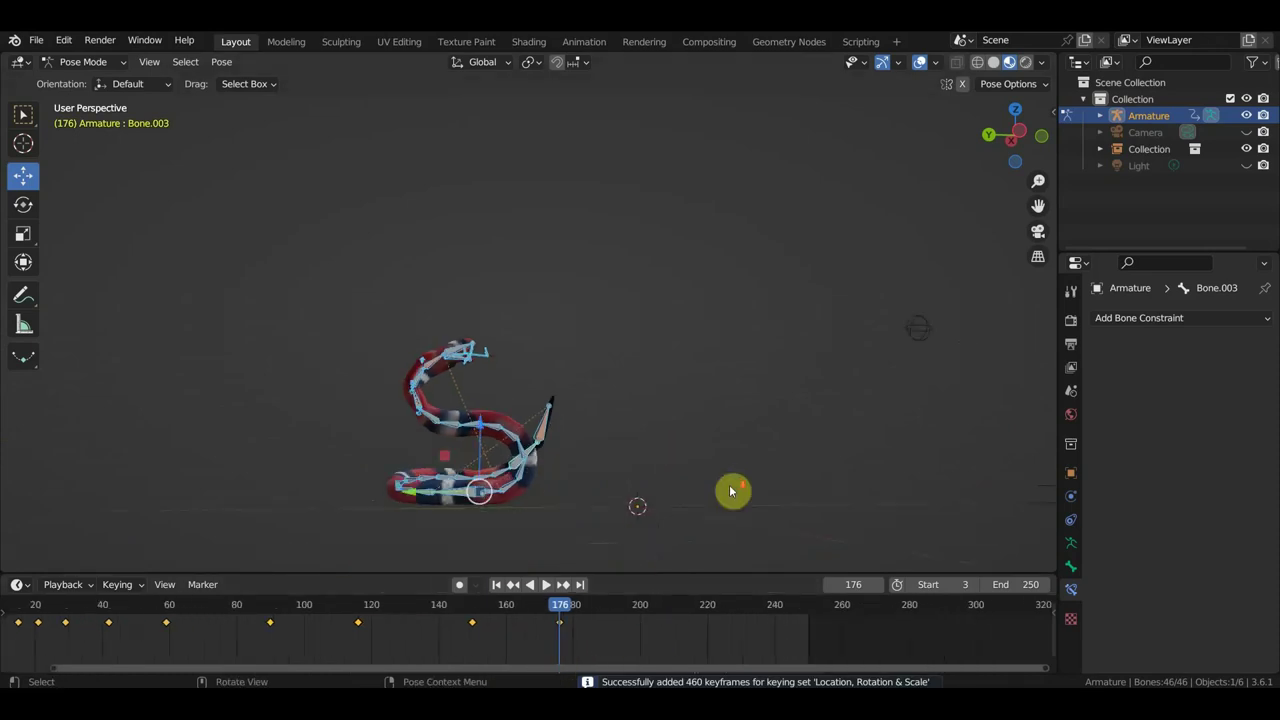
# - In Right Ortho at frame 254, box-select all snake bones and clear their transforms
pyautogui.press('KP_3')
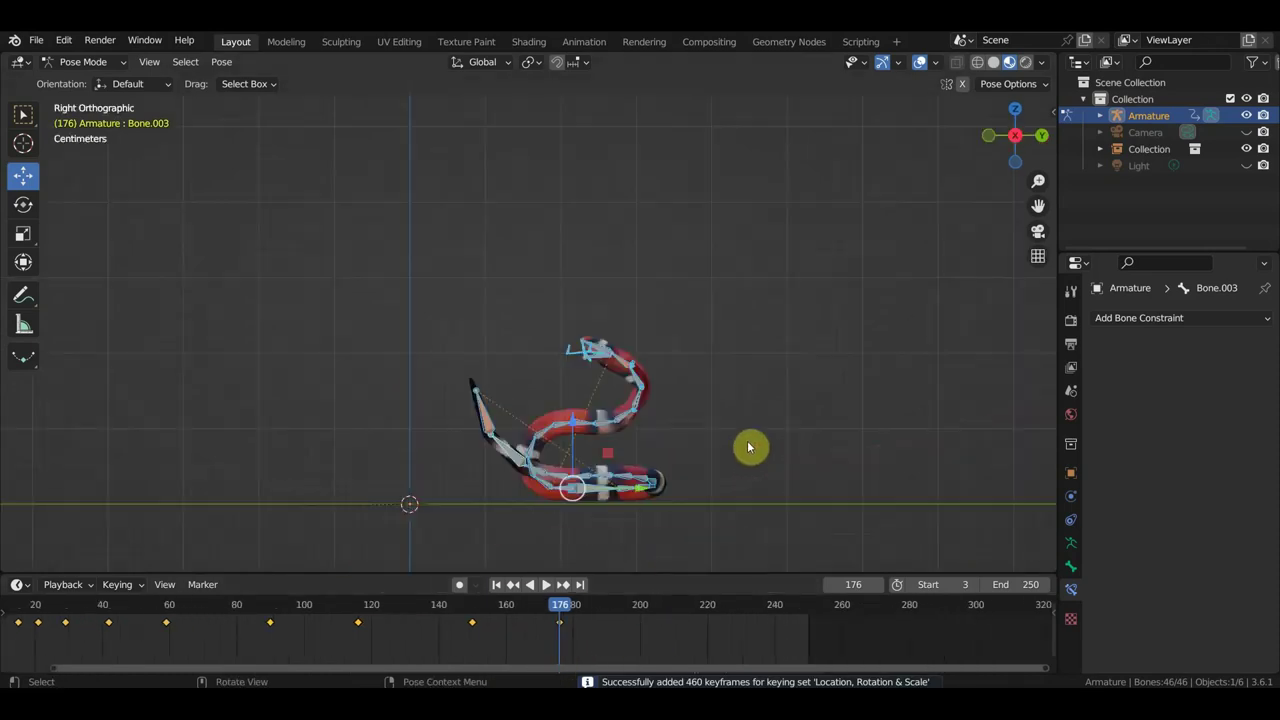
pyautogui.press('Home')
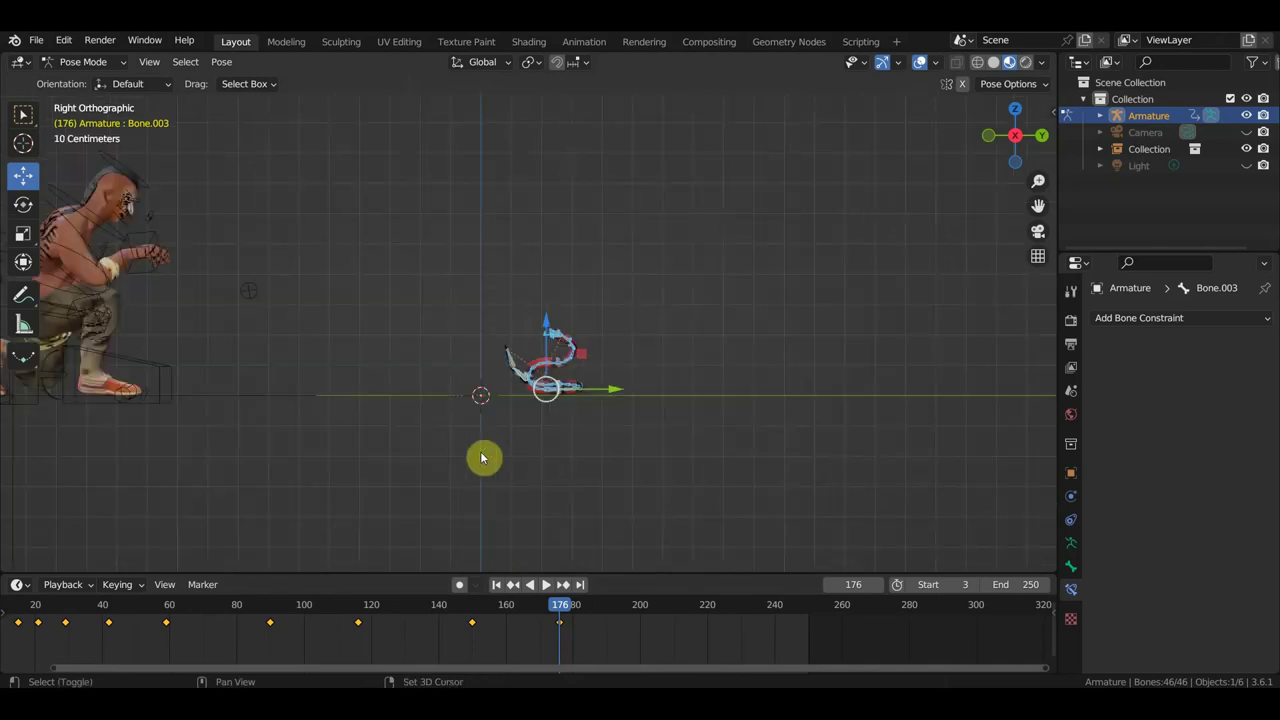
pyautogui.keyDown('shift'); pyautogui.moveTo(486, 457); pyautogui.dragTo(686, 480, button='middle'); pyautogui.keyUp('shift')
pyautogui.moveTo(566, 612)
pyautogui.mouseDown()
pyautogui.moveTo(706, 614)
pyautogui.moveTo(874, 640)
pyautogui.moveTo(801, 638)
pyautogui.moveTo(823, 634)
pyautogui.mouseUp()
pyautogui.scroll(1, 780, 400)
pyautogui.scroll(1, 754, 407)
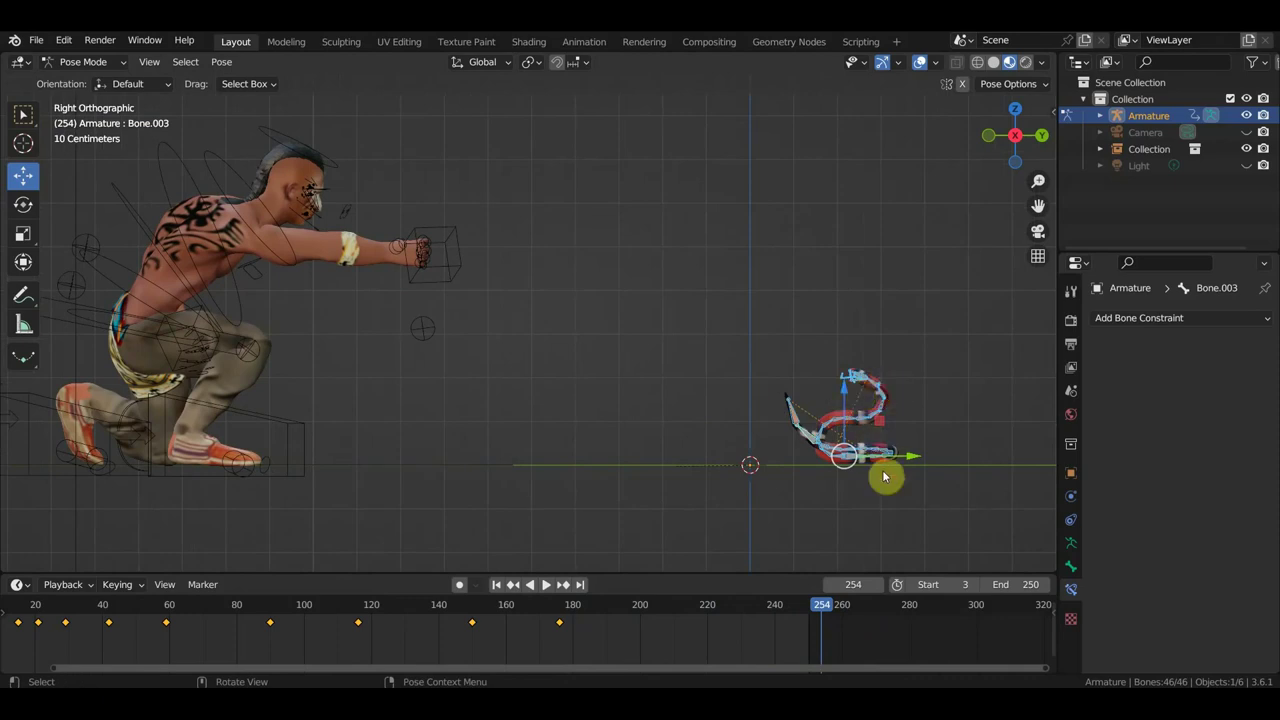
pyautogui.moveTo(920, 509); pyautogui.dragTo(774, 354)
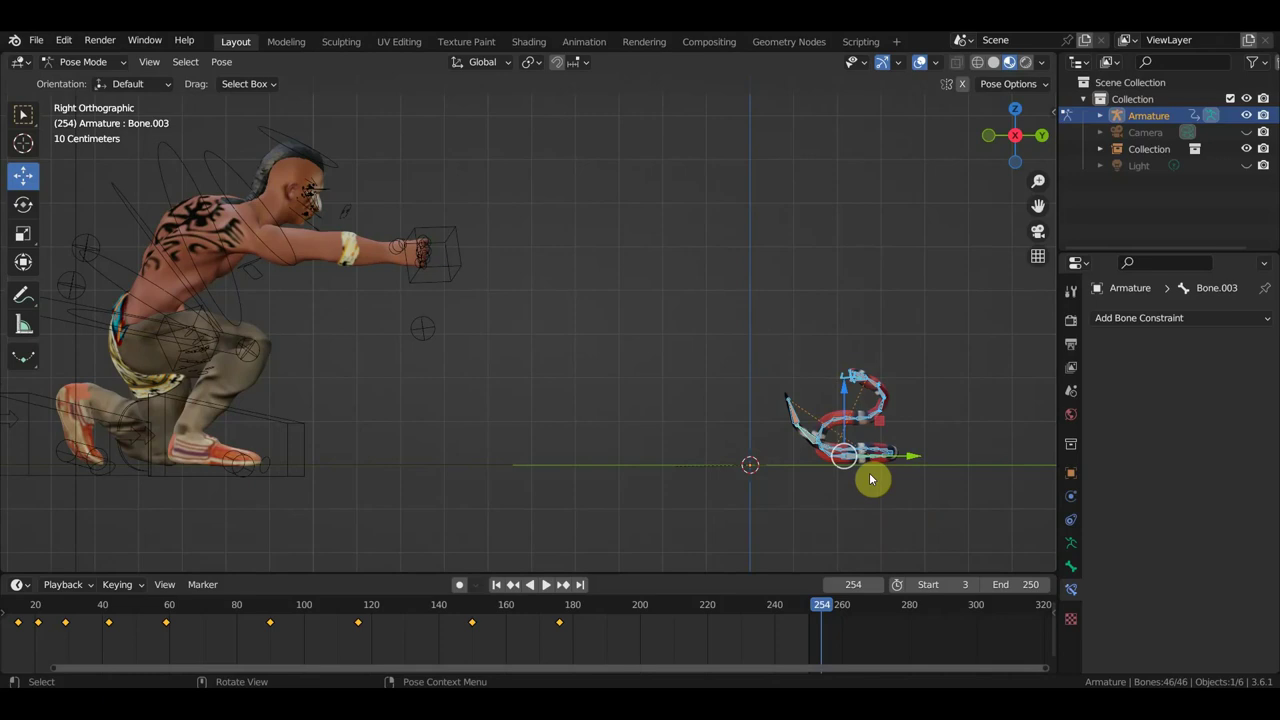
pyautogui.hotkey('alt', 'r')
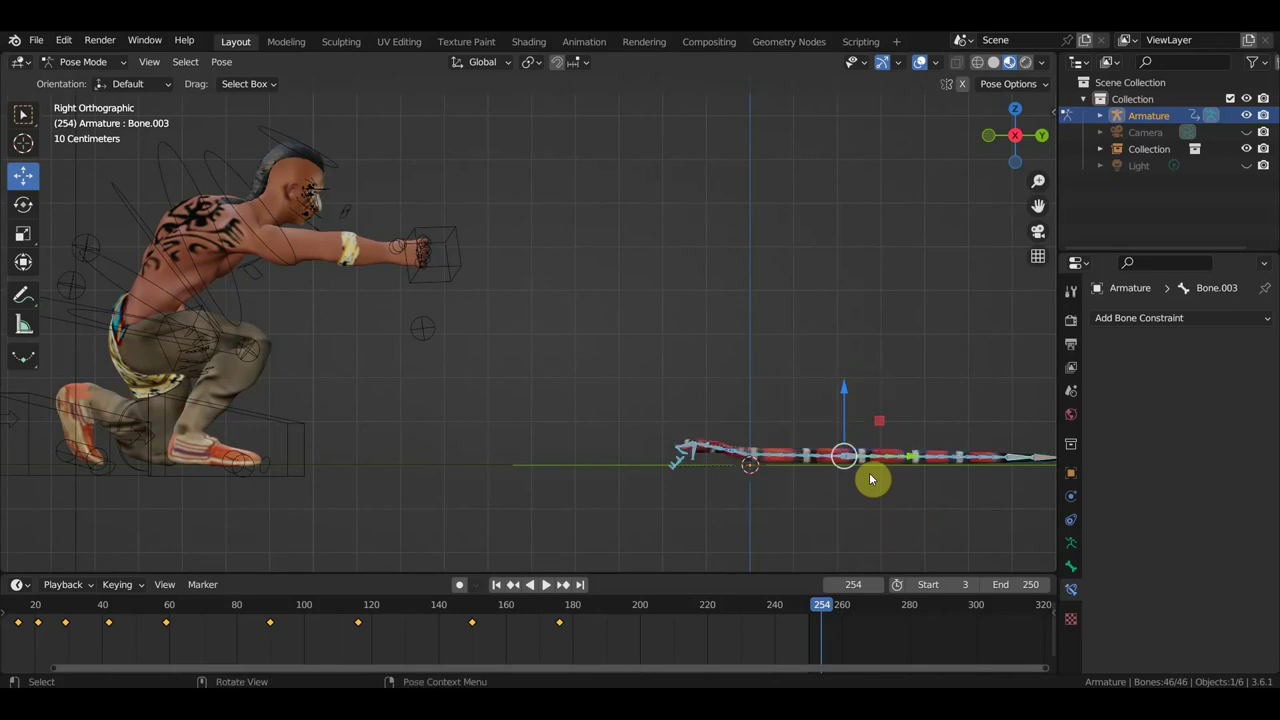
# - Lift the snake via Bone.018 toward the hand, tilt it near-vertical, then rotate Bone.016
pyautogui.moveTo(908, 457)
pyautogui.mouseDown(button='middle')
pyautogui.moveTo(908, 537)
pyautogui.moveTo(885, 37)
pyautogui.mouseUp(button='middle')
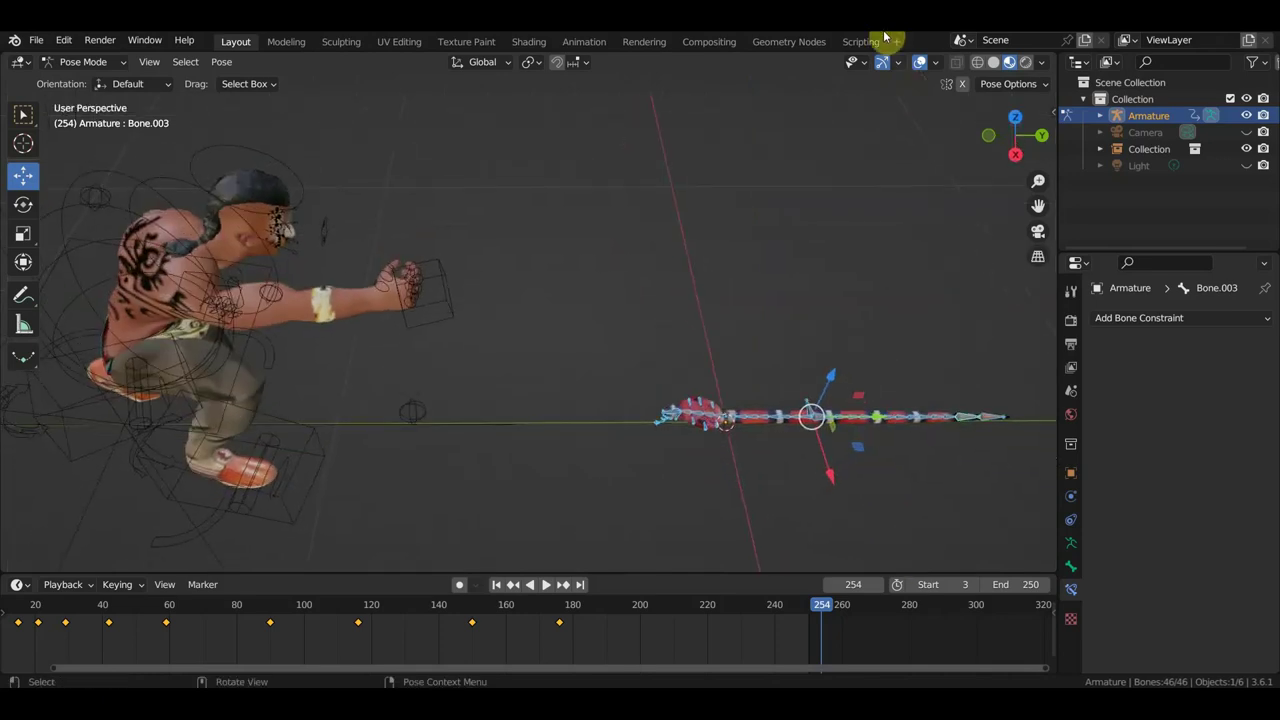
pyautogui.click(809, 403)
pyautogui.press('KP_3')
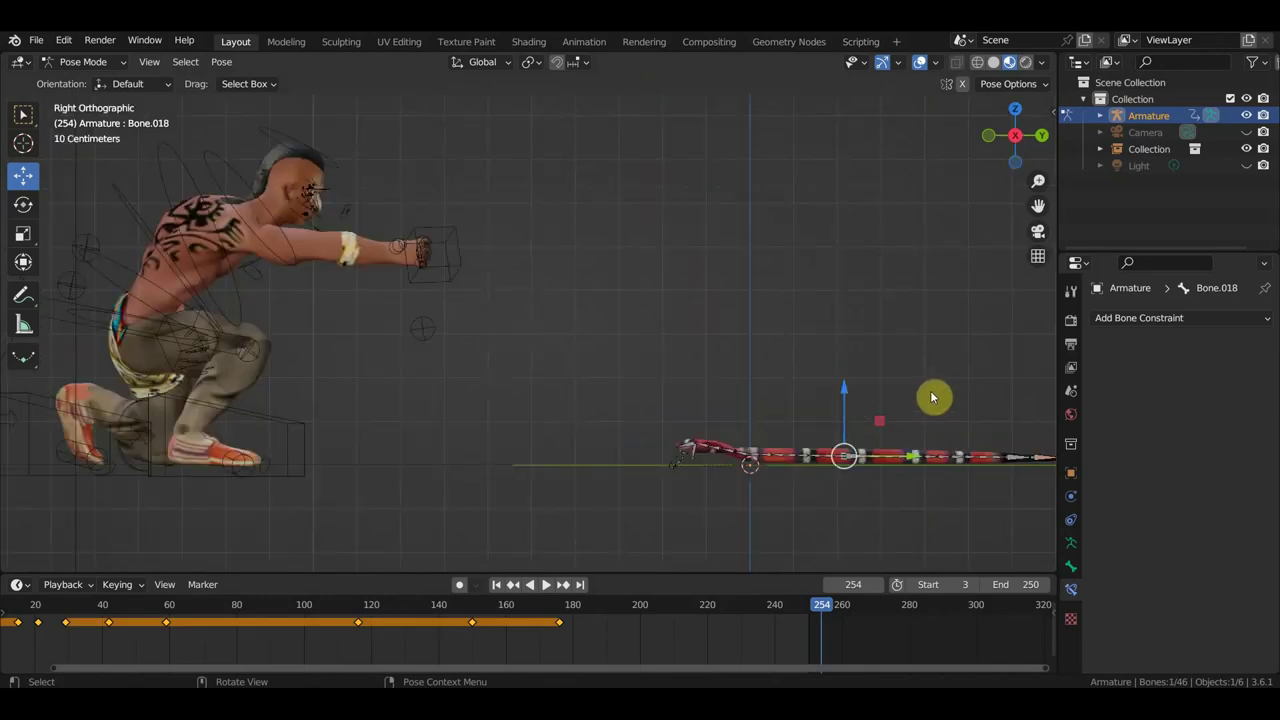
pyautogui.press('g')
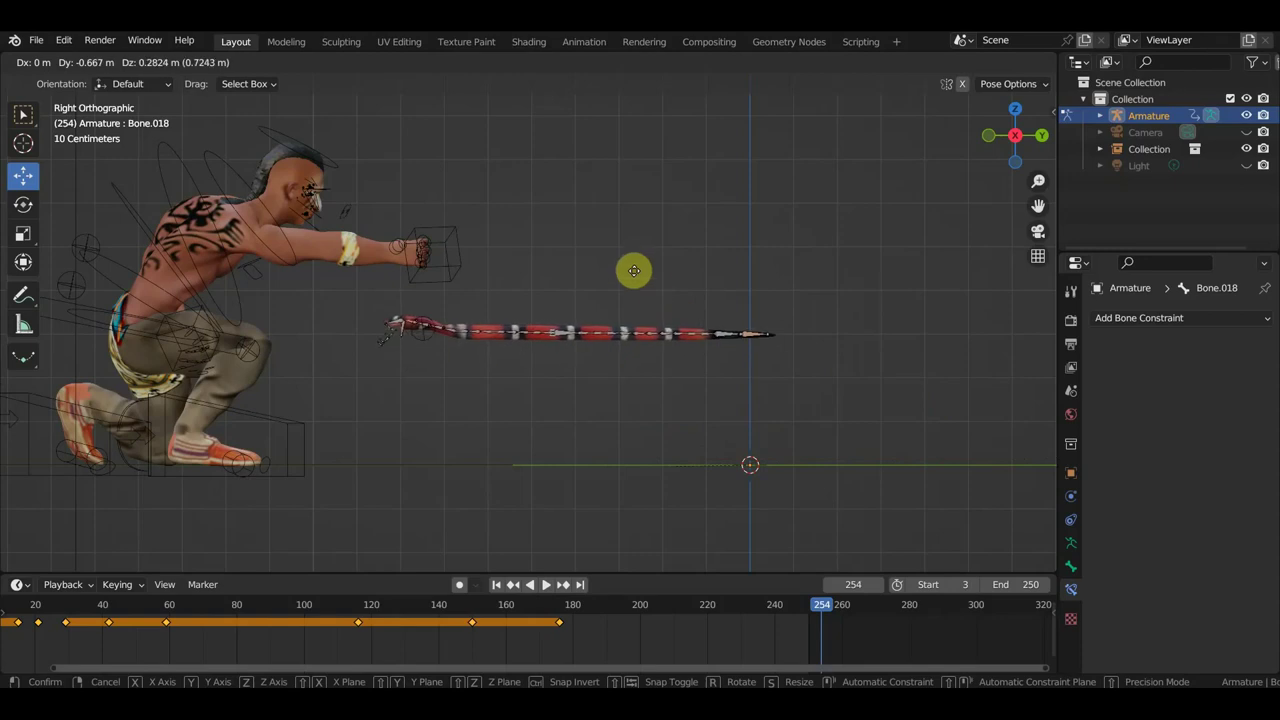
pyautogui.click(621, 267)
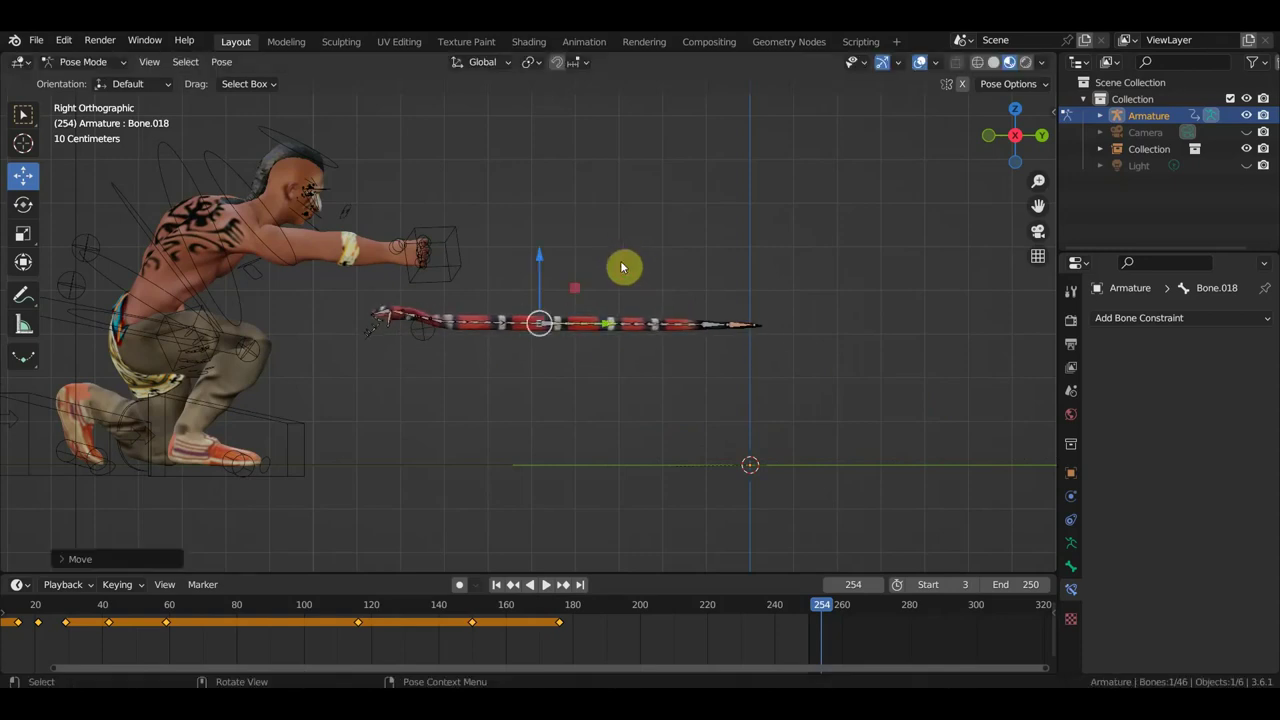
pyautogui.press('r')
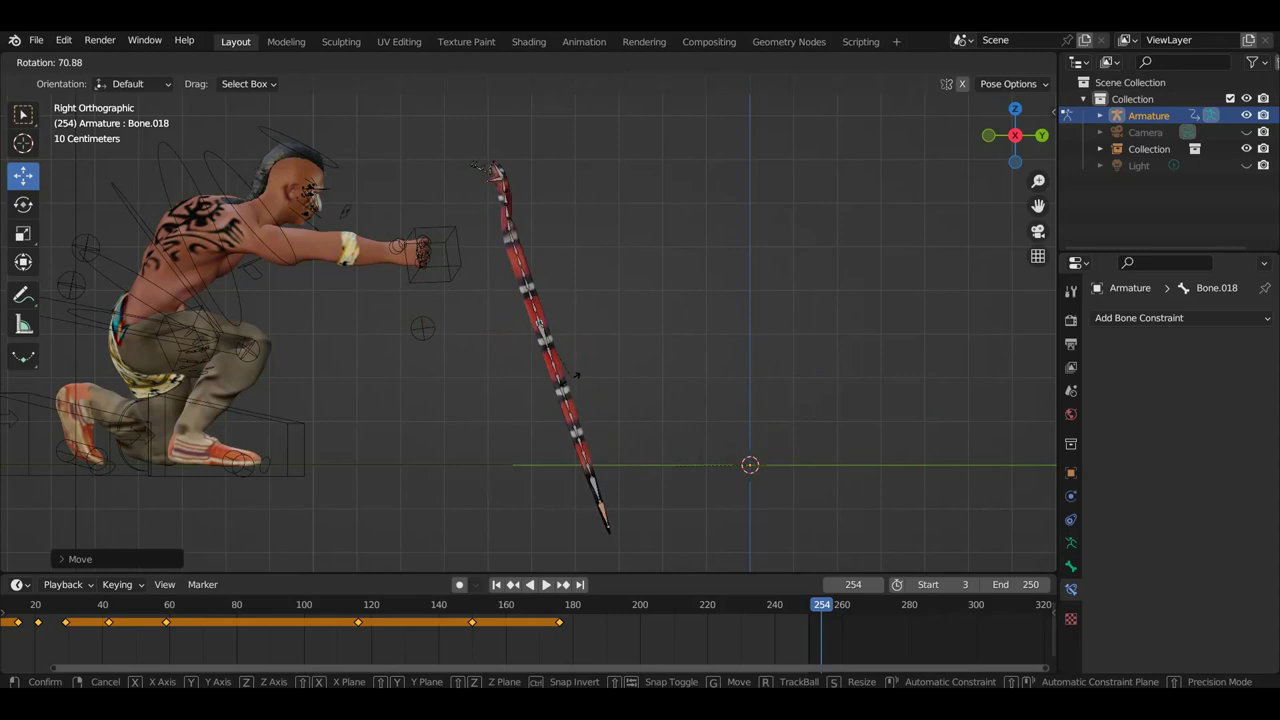
pyautogui.click(563, 381)
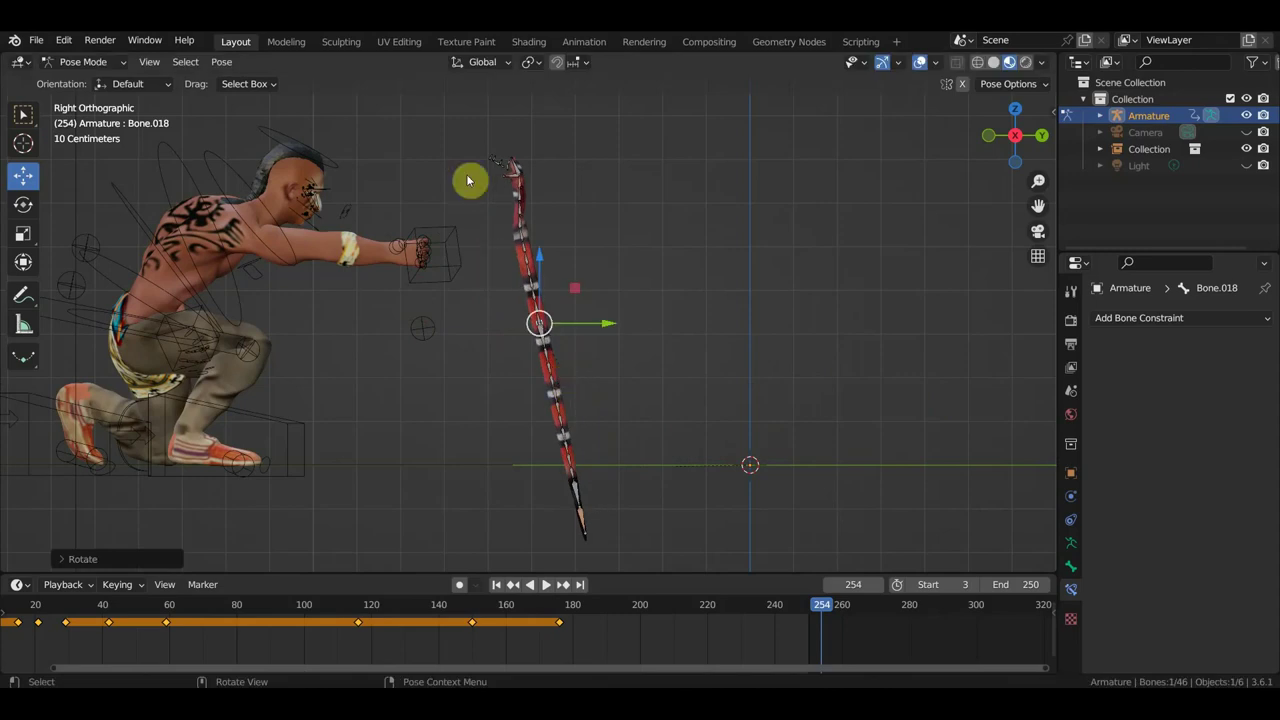
pyautogui.click(525, 187)
pyautogui.press('r')
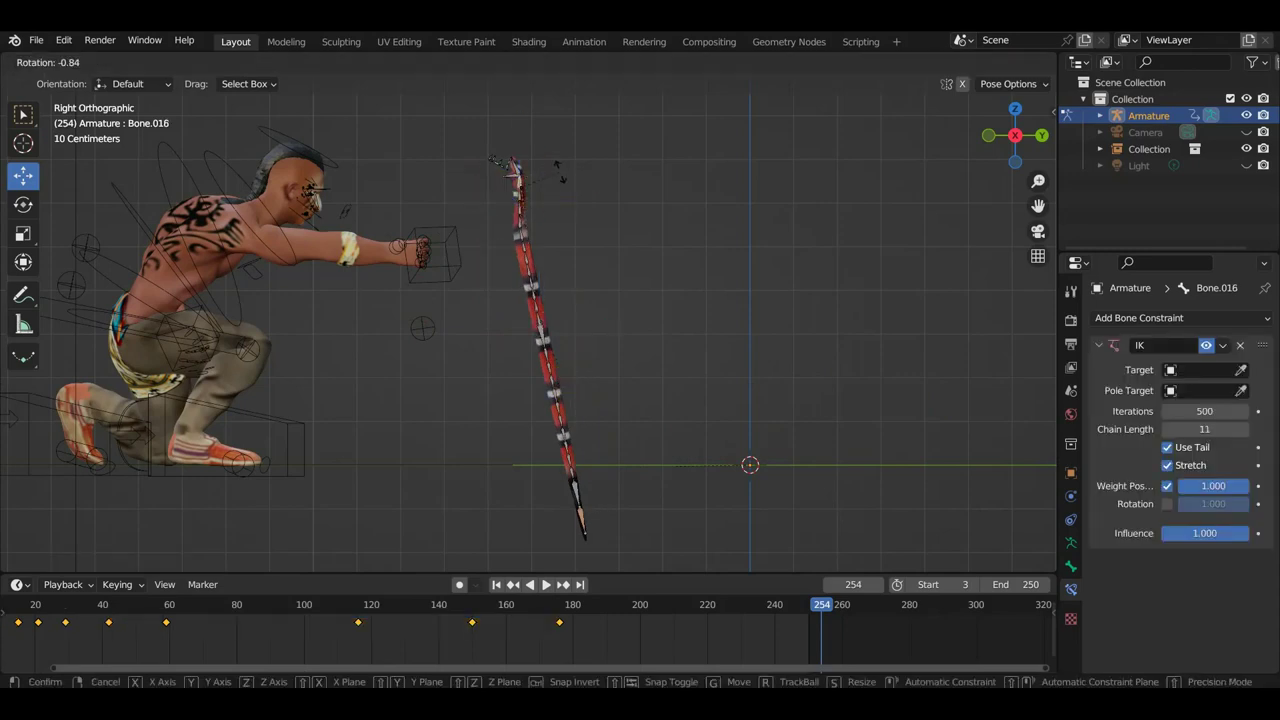
# - Rotate and move Bone.016 and the head bone to bend the snake's head toward the hand
pyautogui.click(561, 180)
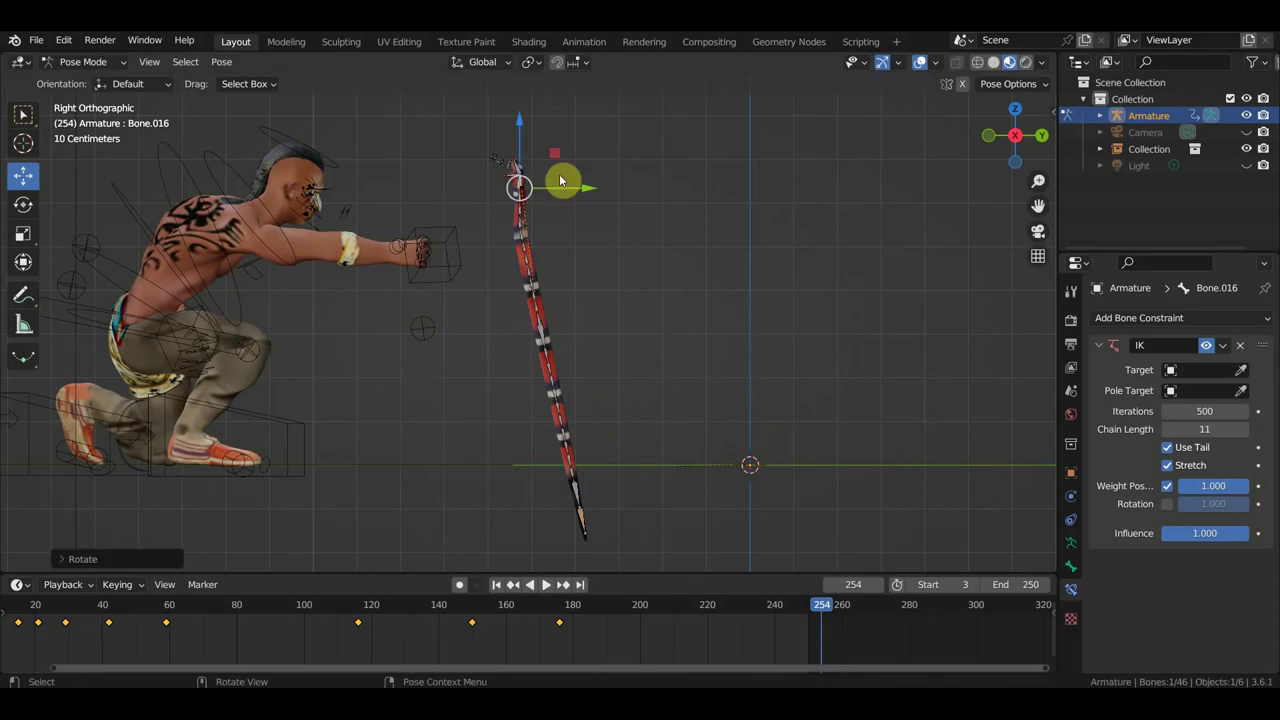
pyautogui.press('g')
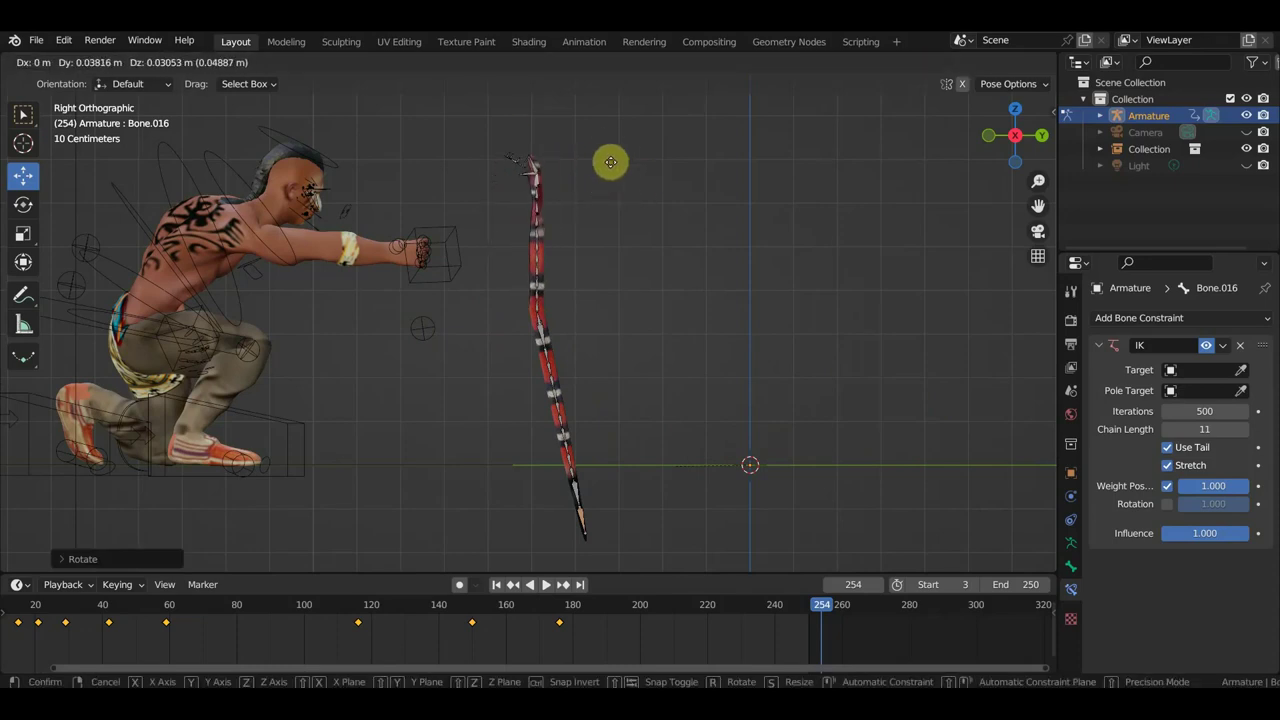
pyautogui.click(575, 166)
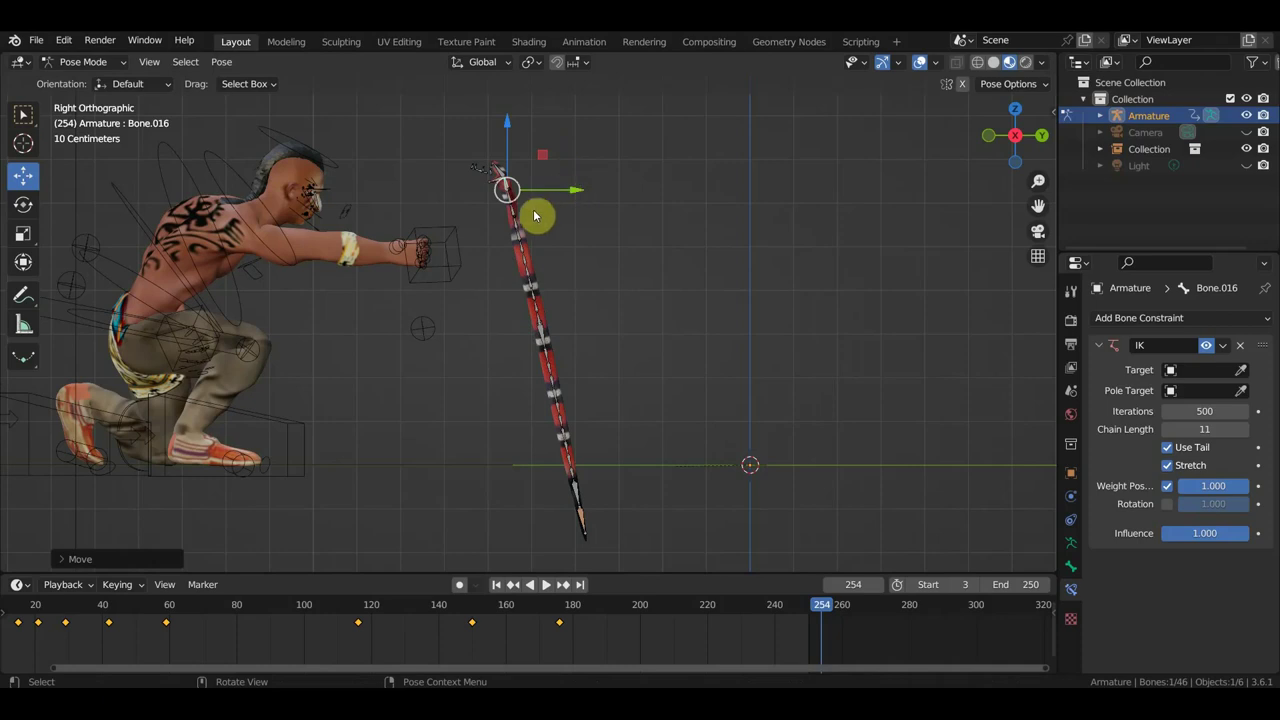
pyautogui.press('r')
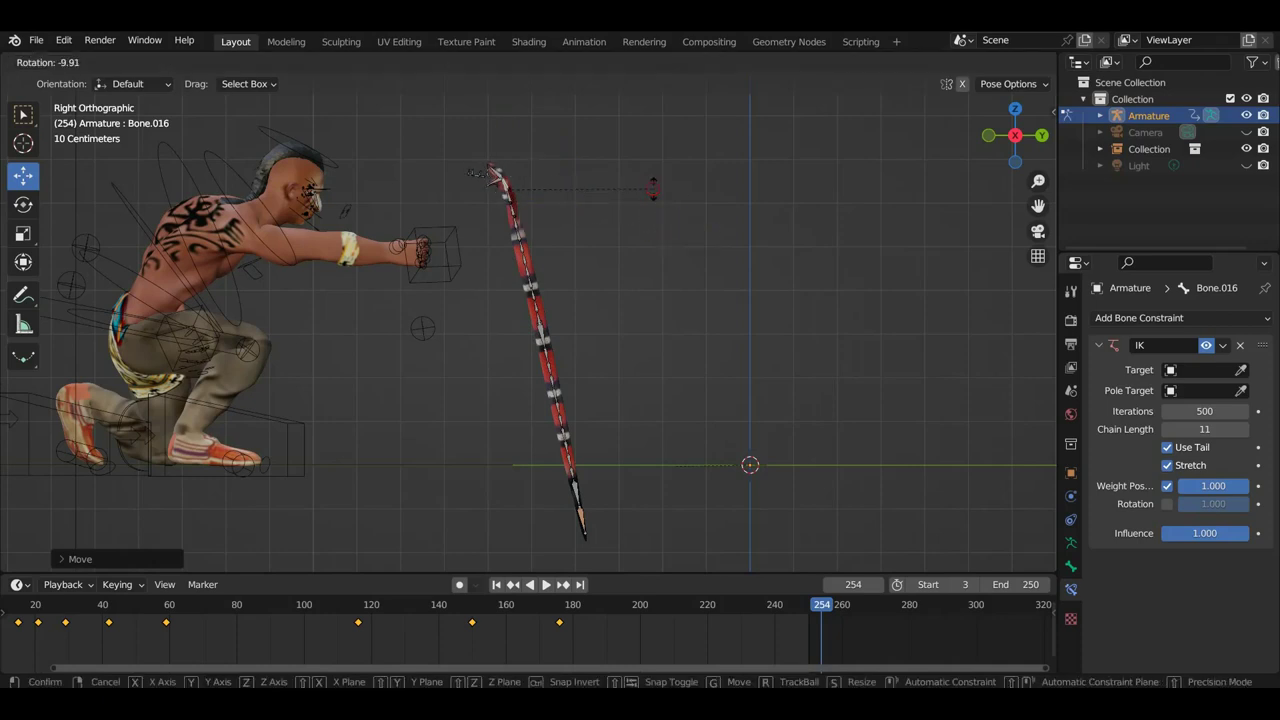
pyautogui.click(636, 194)
pyautogui.press('g')
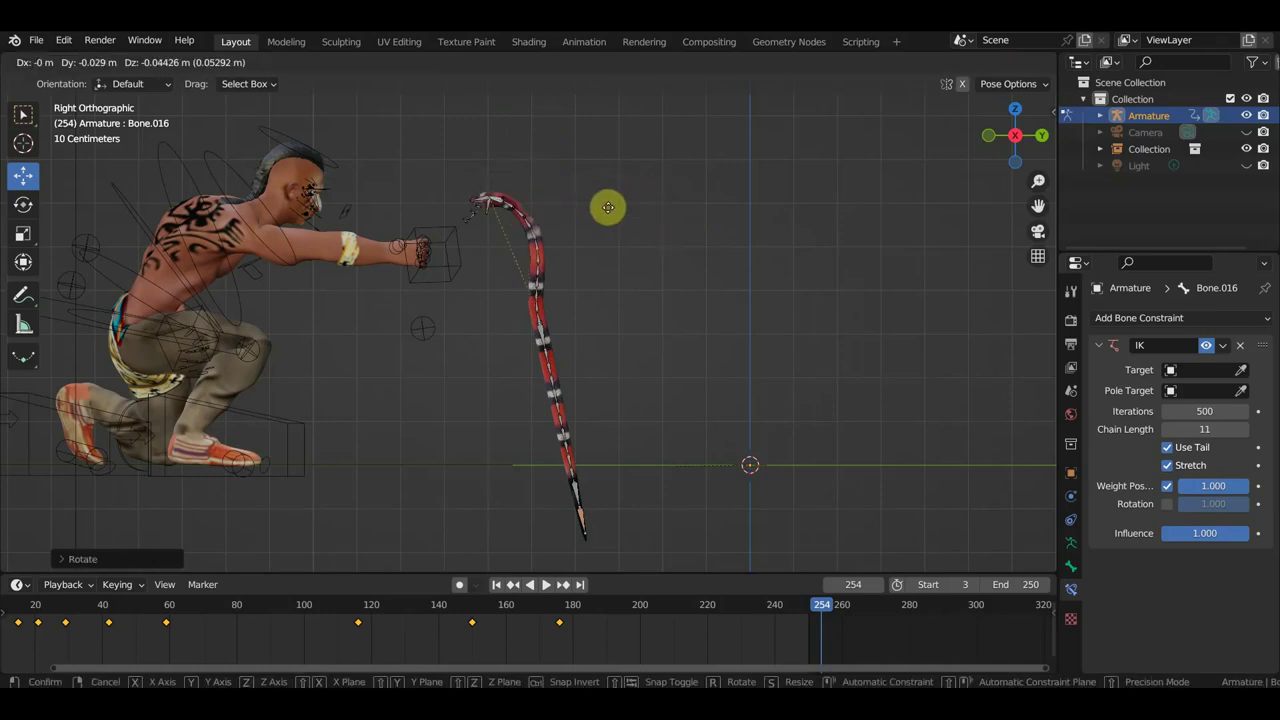
pyautogui.click(596, 218)
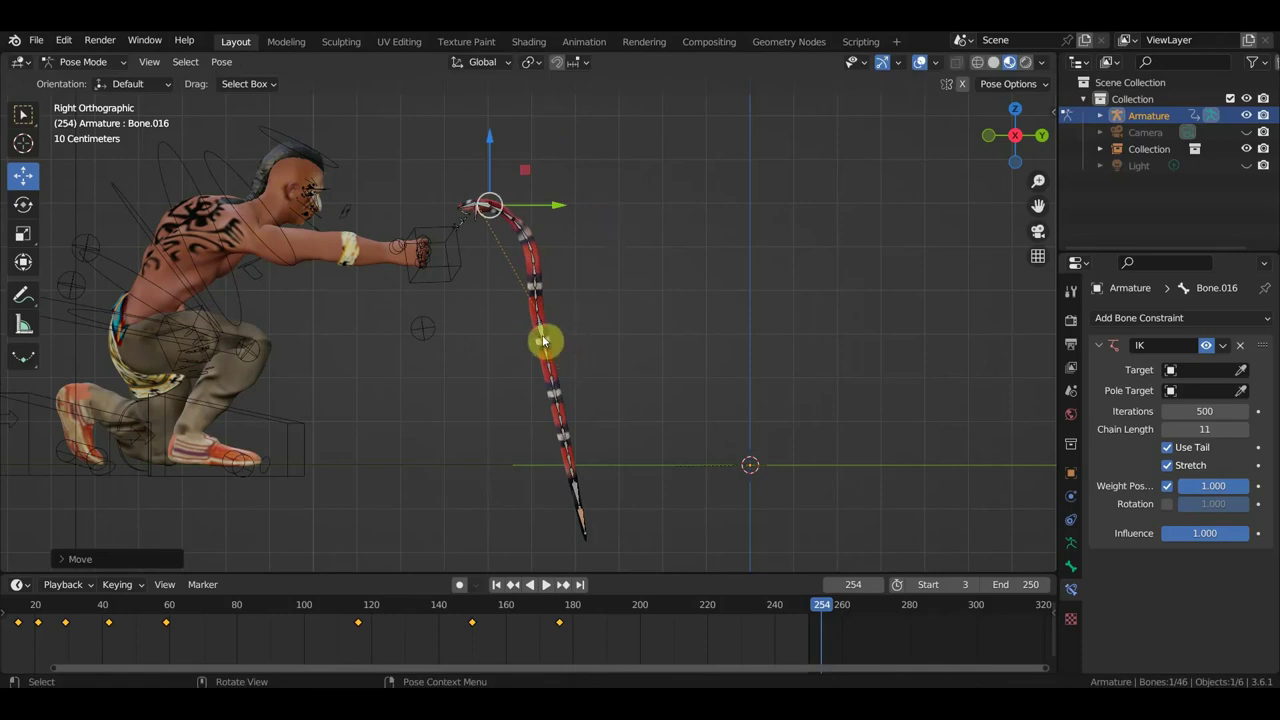
# - Swing the tail bone out to the right and shift the head control bone slightly right
pyautogui.click(583, 522)
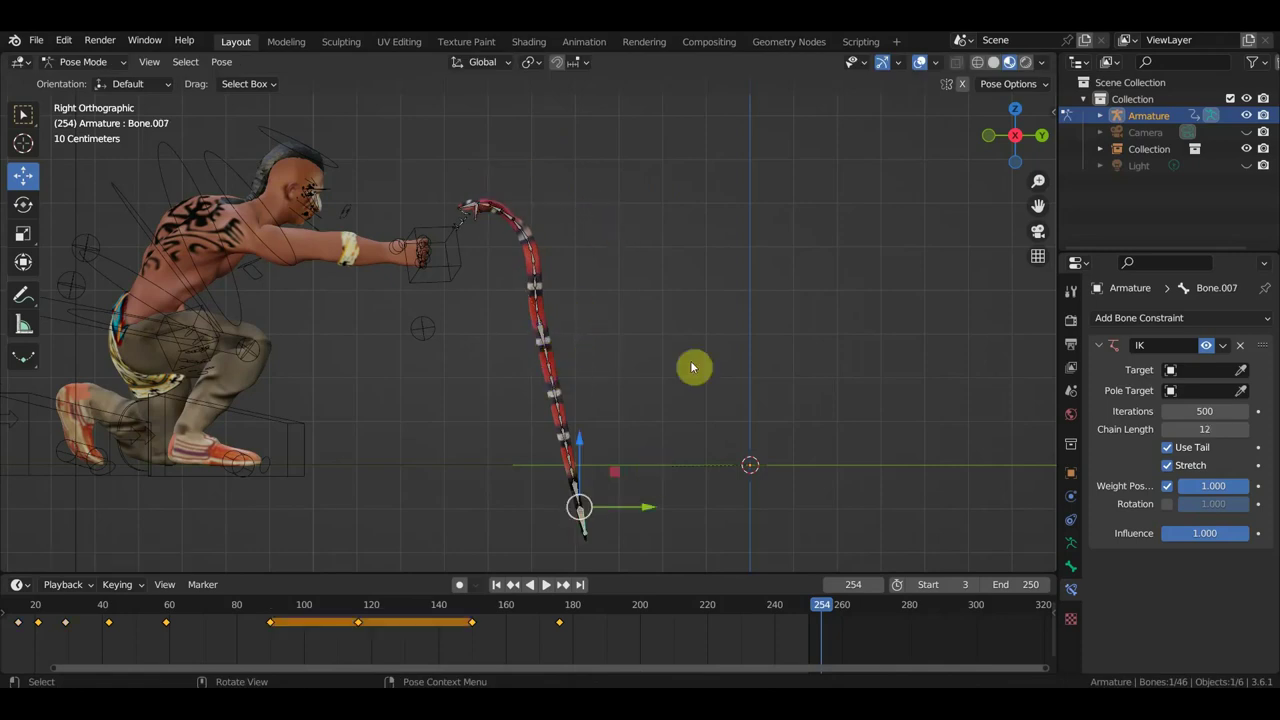
pyautogui.press('g')
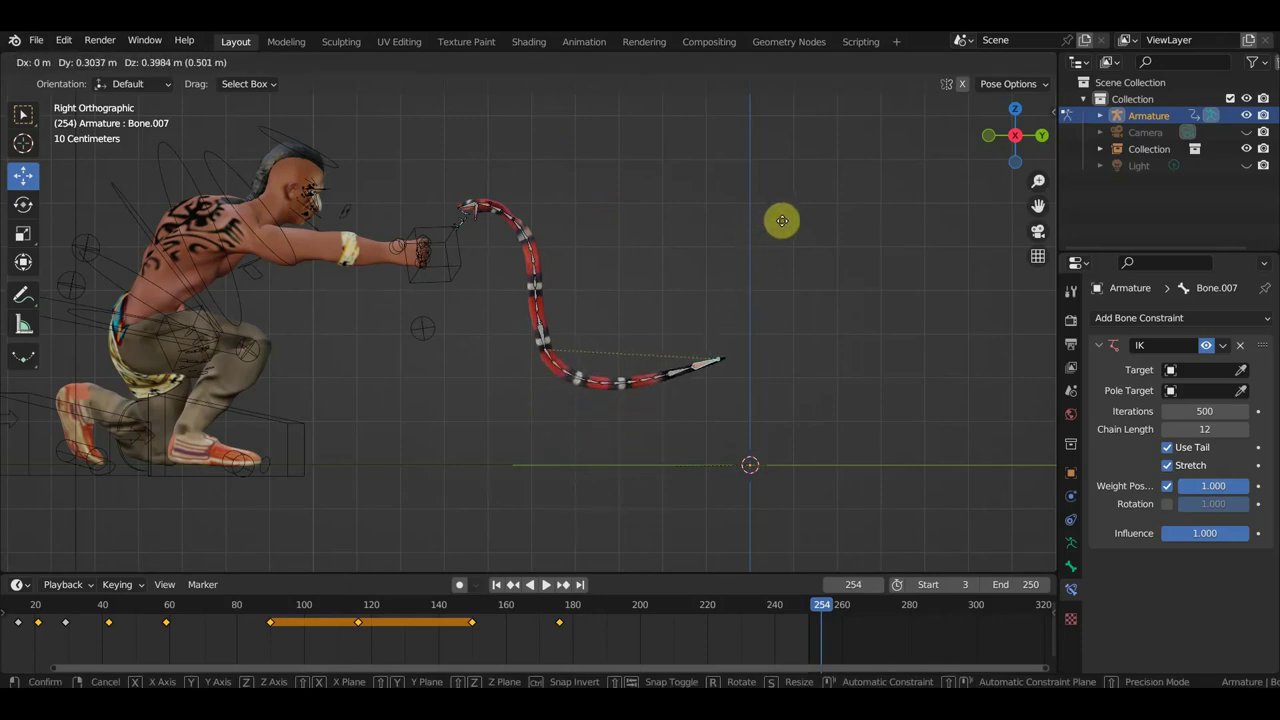
pyautogui.click(772, 222)
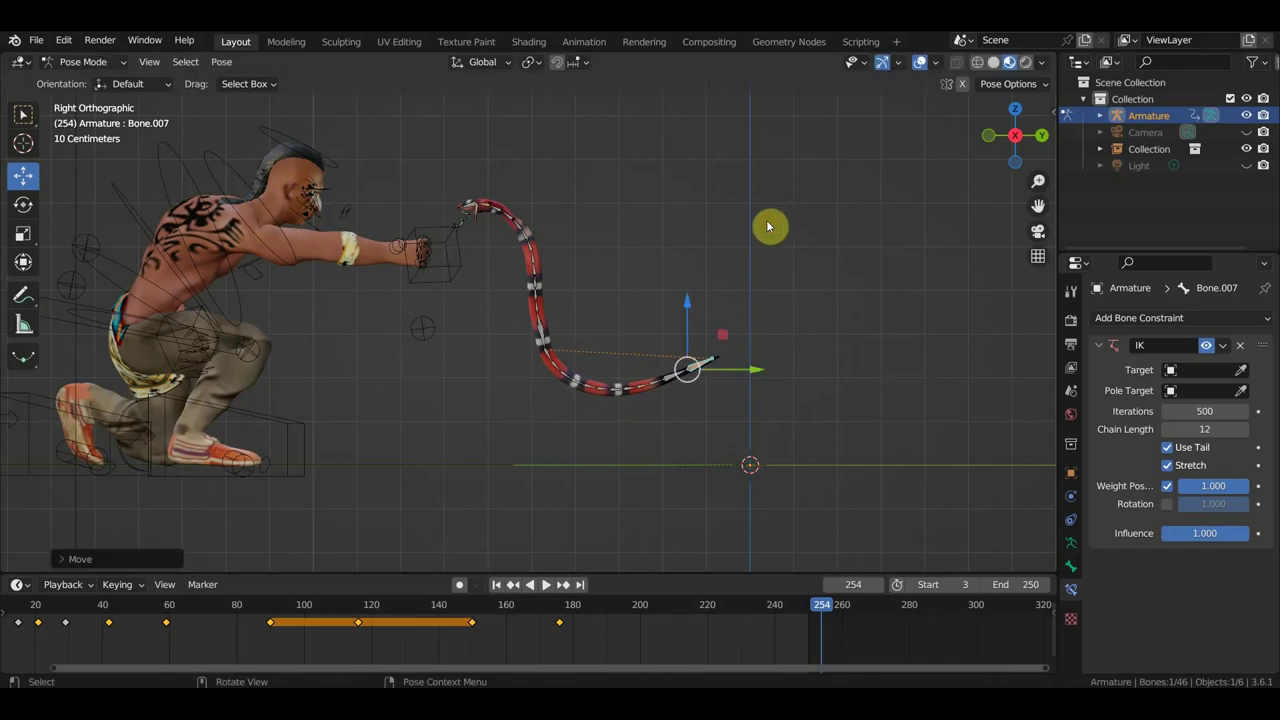
pyautogui.click(489, 208)
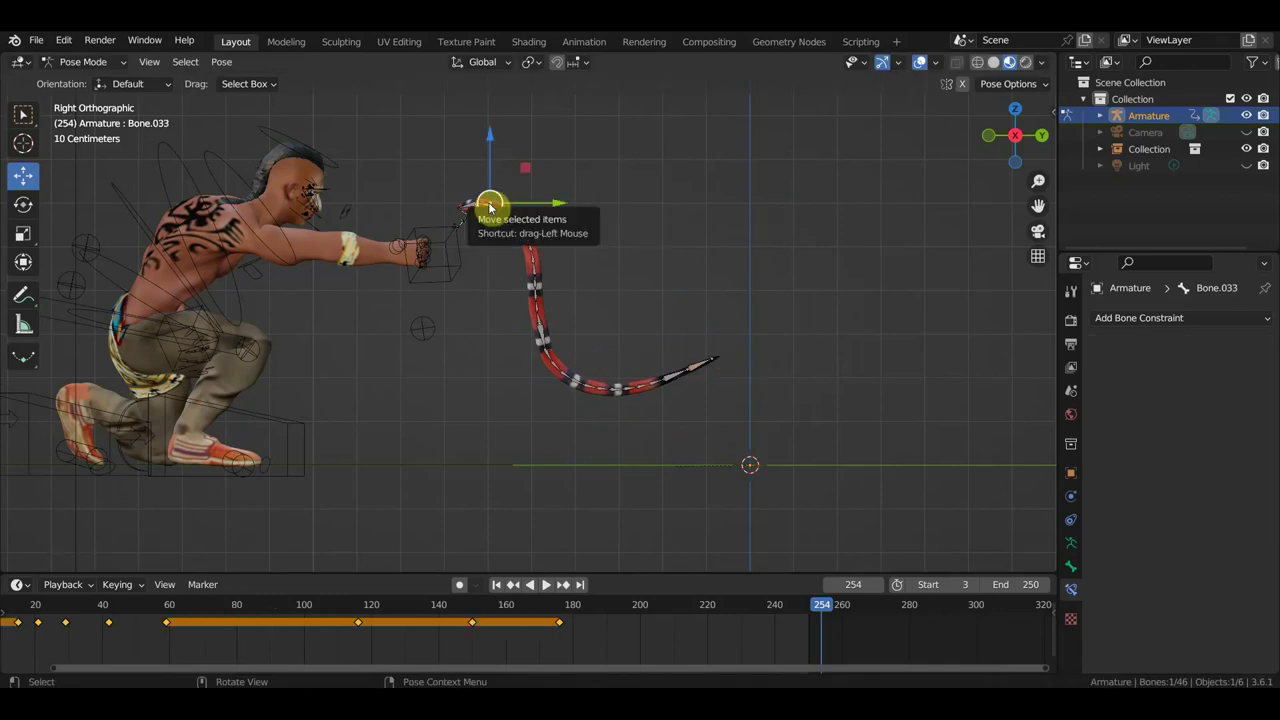
pyautogui.press('g')
pyautogui.click(492, 208)
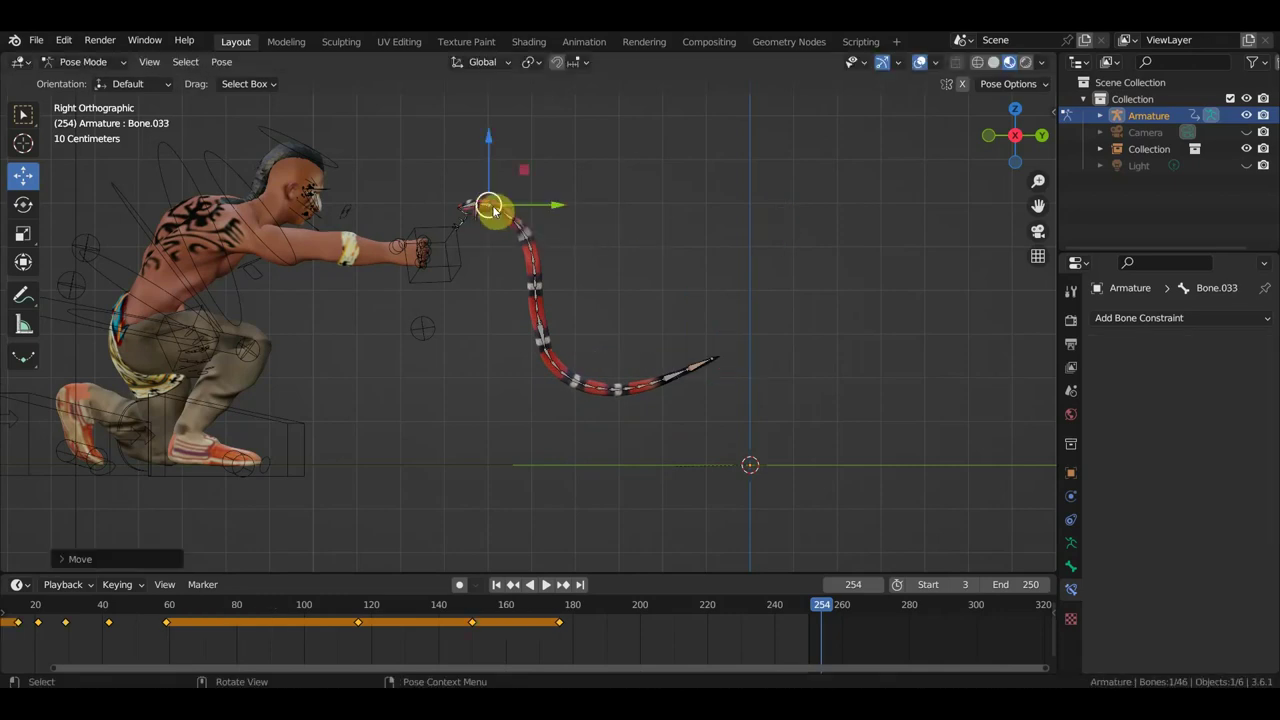
pyautogui.click(487, 207)
pyautogui.press('g')
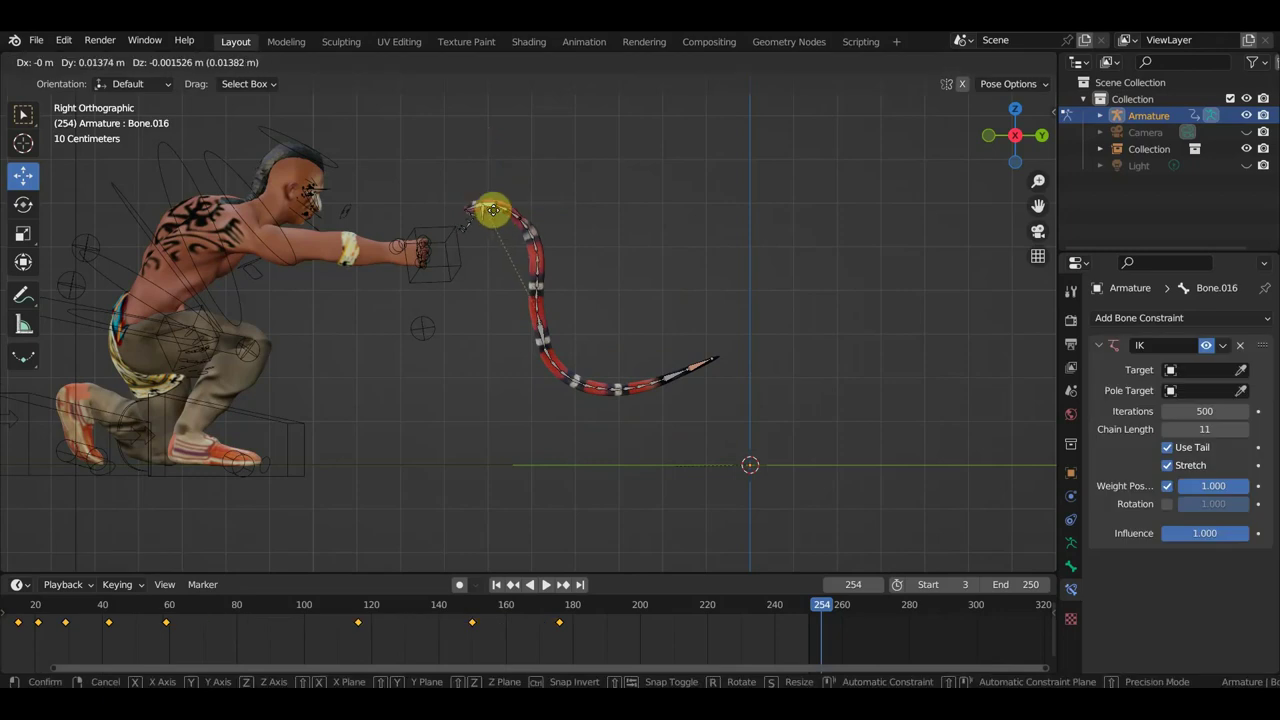
pyautogui.click(530, 205)
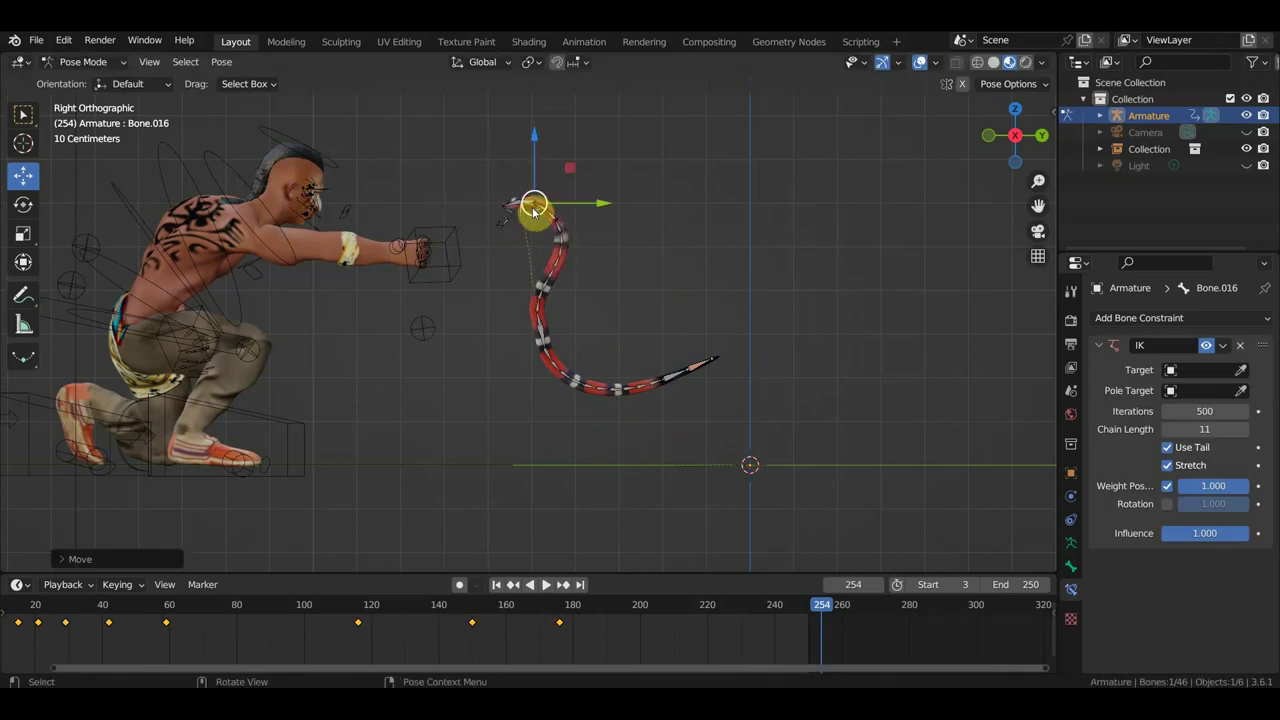
# - Pull the mid-body bone up to the hand and rotate it downward
pyautogui.moveTo(612, 340)
pyautogui.mouseDown(button='middle')
pyautogui.moveTo(505, 355)
pyautogui.moveTo(763, 314)
pyautogui.moveTo(742, 318)
pyautogui.mouseUp(button='middle')
pyautogui.click(530, 333)
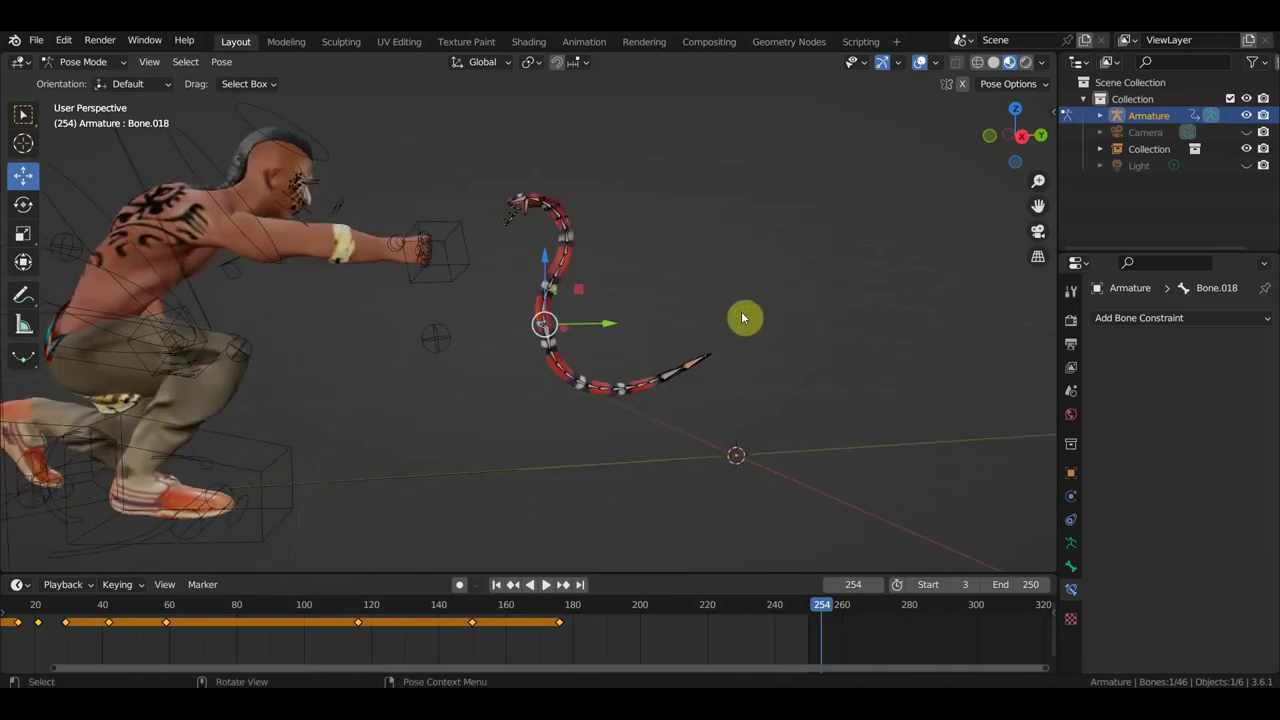
pyautogui.press('g')
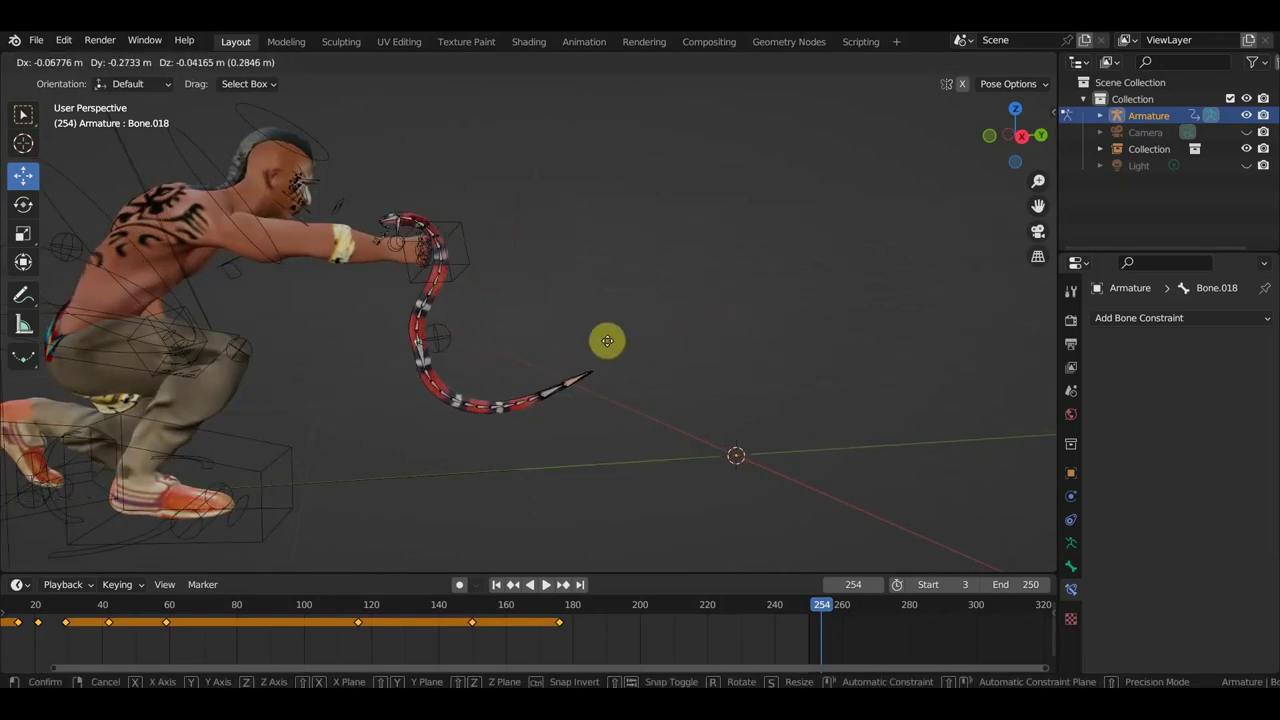
pyautogui.click(585, 355)
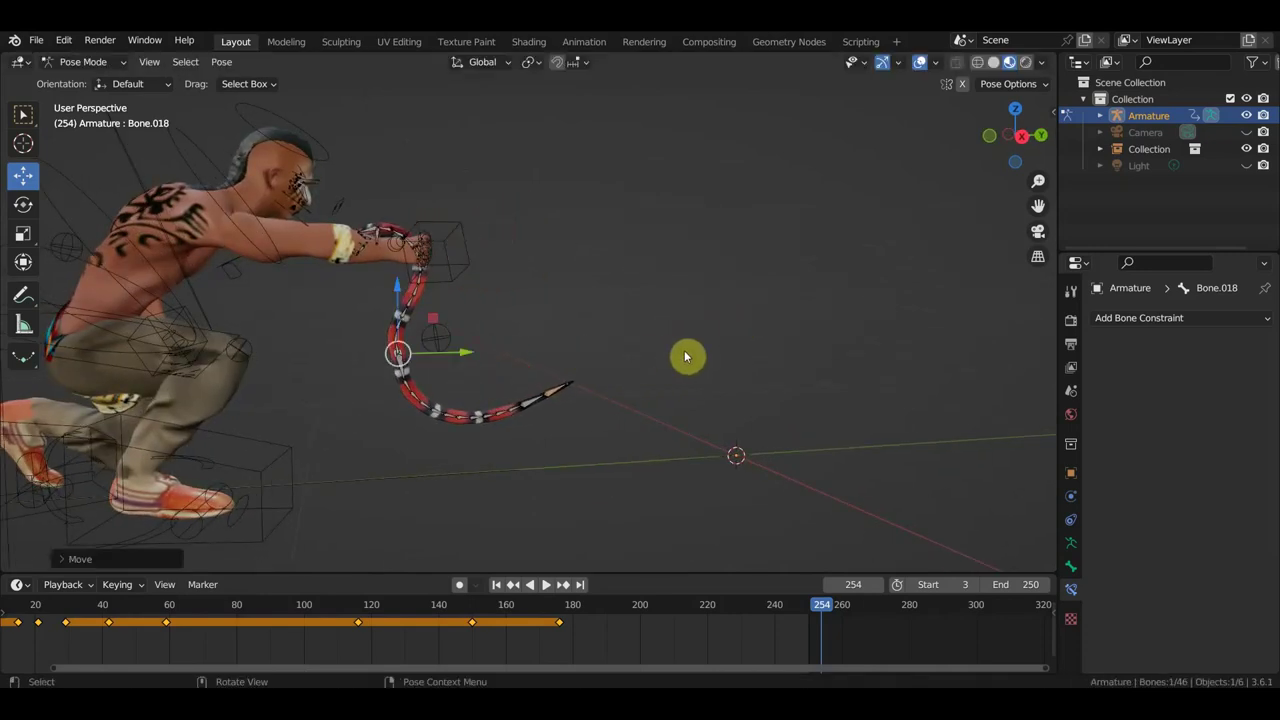
pyautogui.press('r')
pyautogui.click(540, 436)
pyautogui.press('g')
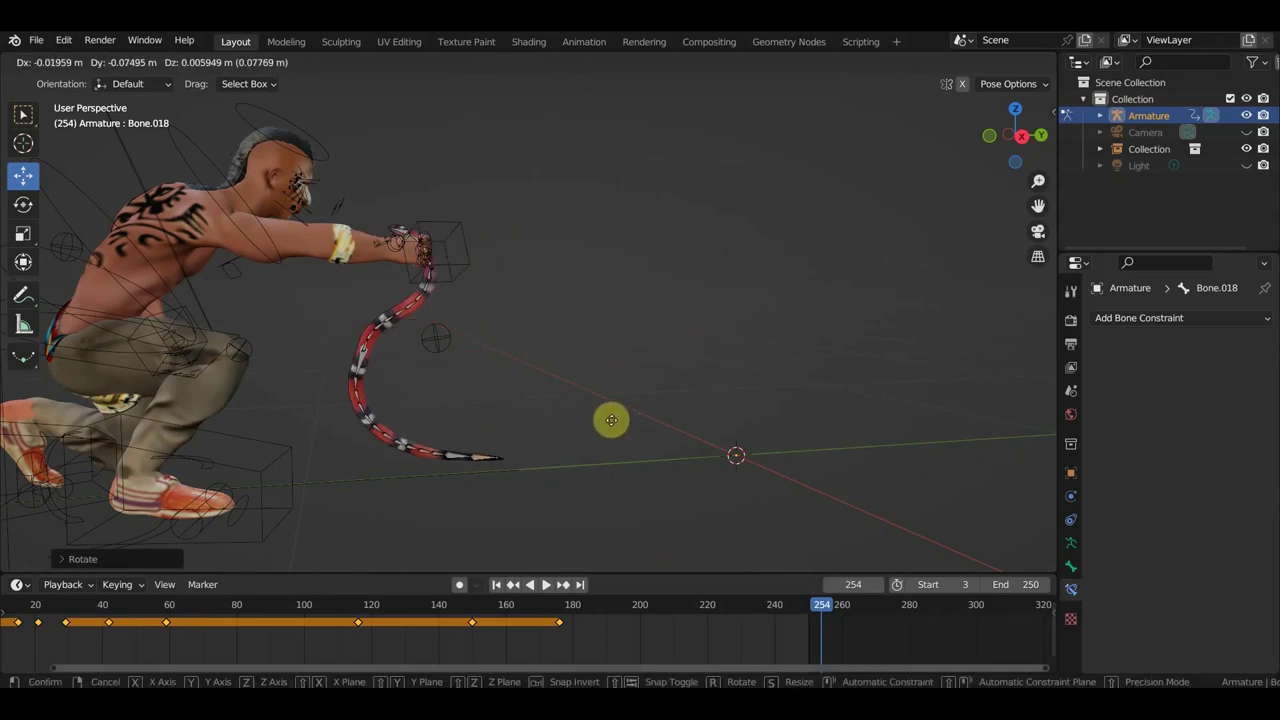
pyautogui.click(596, 418)
pyautogui.moveTo(602, 405); pyautogui.dragTo(686, 349, button='middle')
pyautogui.press('g')
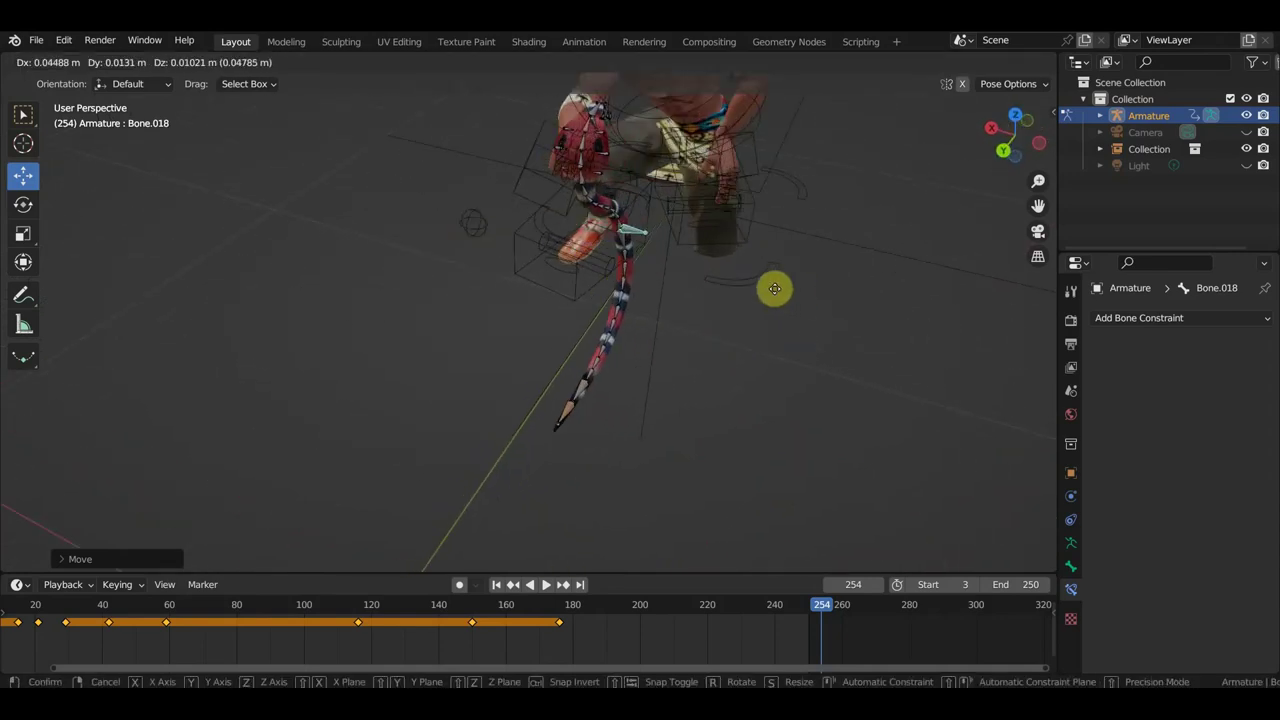
pyautogui.click(768, 289)
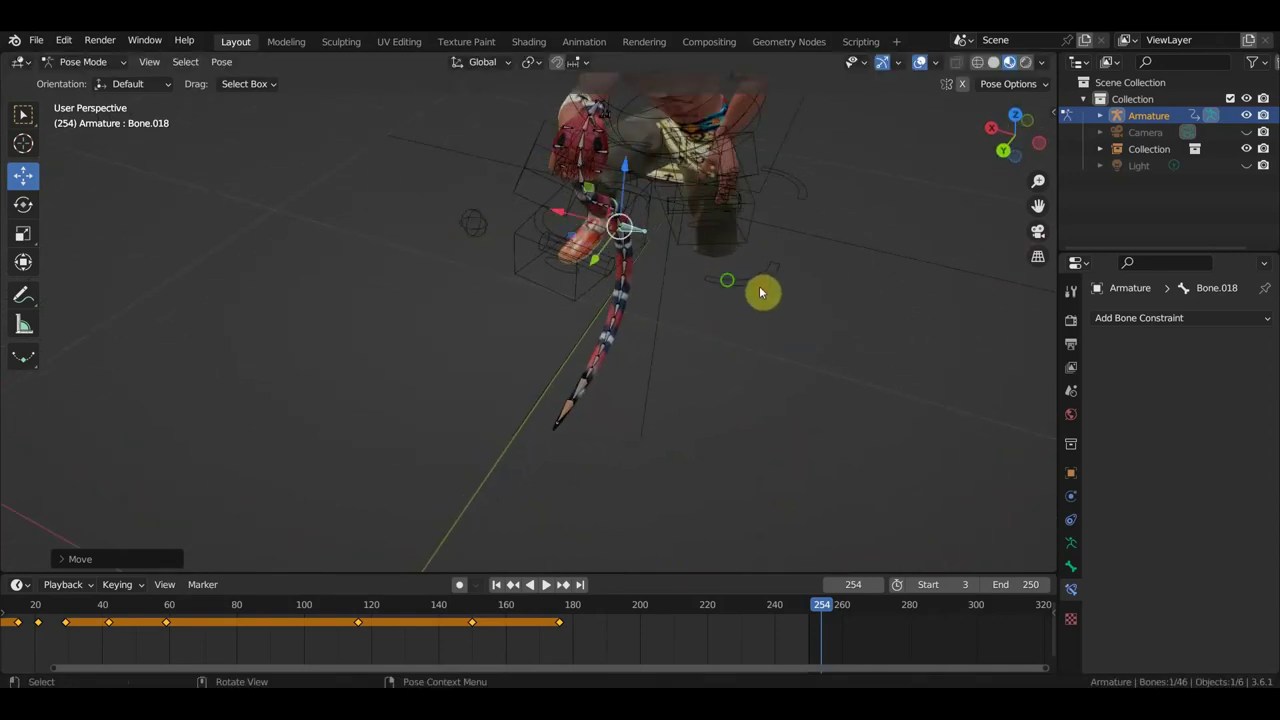
# - Shift and rotate the body bone so the snake curves in a loose S
pyautogui.moveTo(760, 289); pyautogui.dragTo(551, 214, button='middle')
pyautogui.press('g')
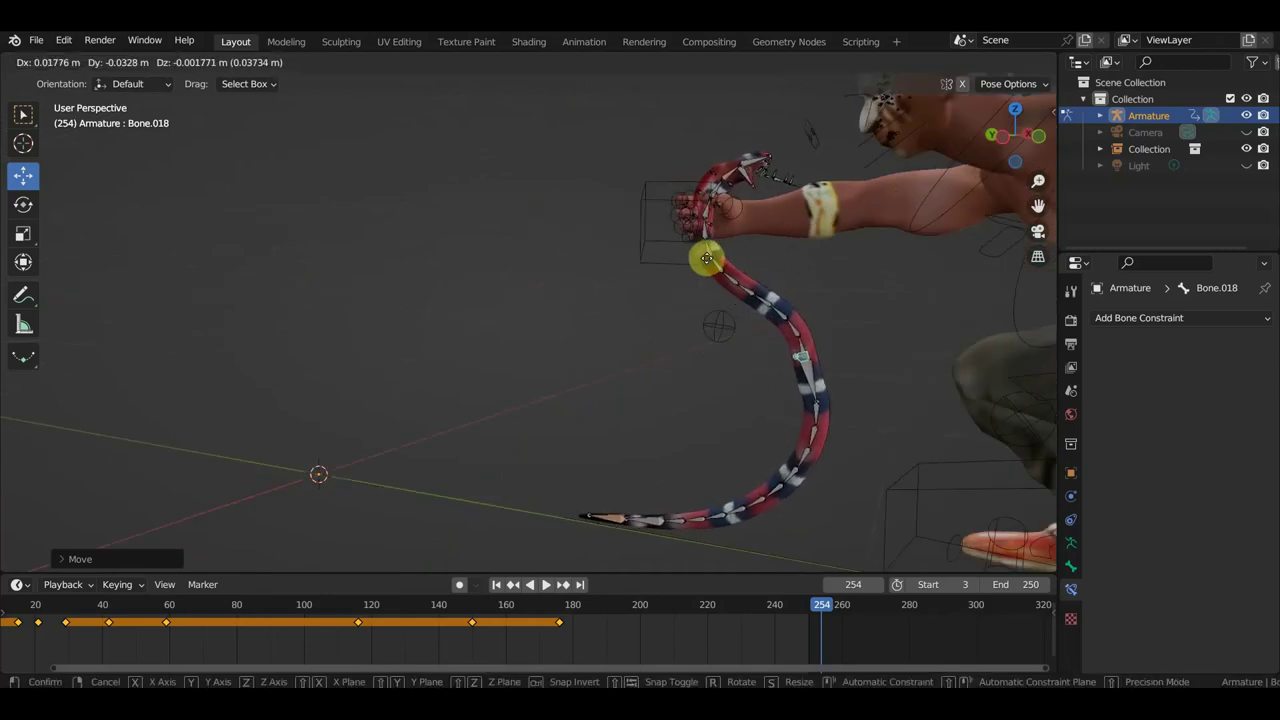
pyautogui.click(709, 262)
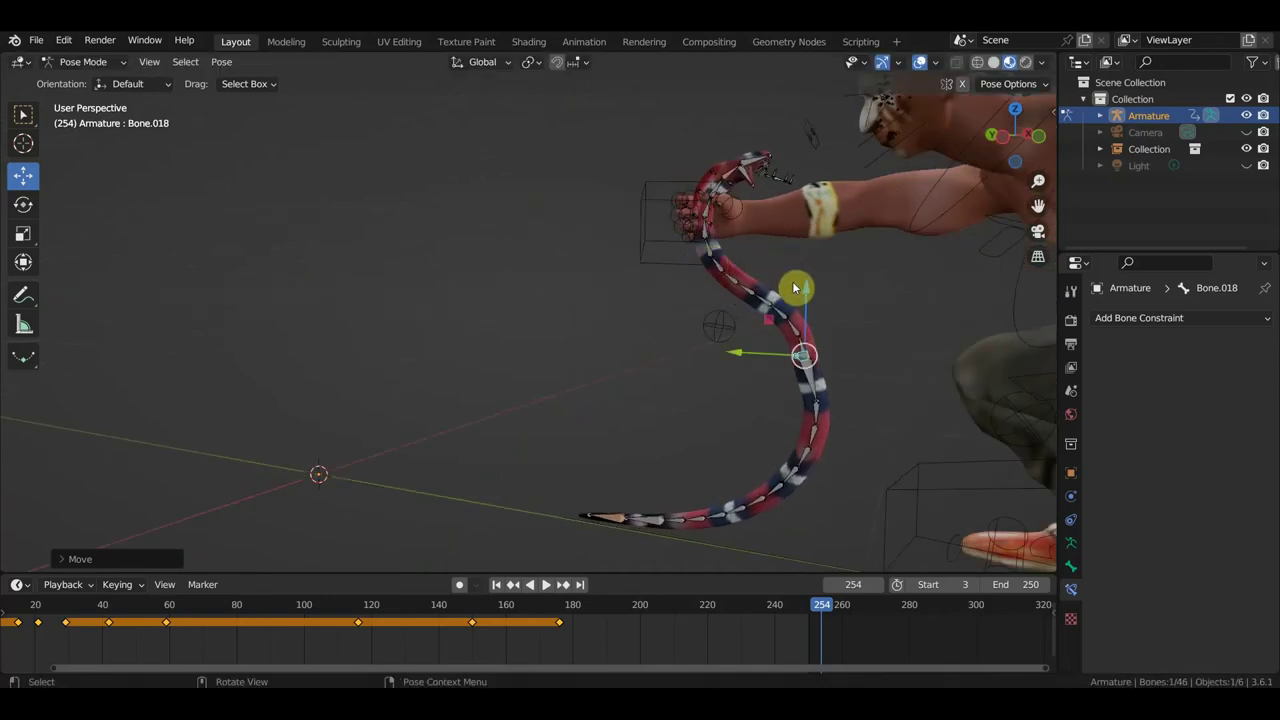
pyautogui.press('r')
pyautogui.click(822, 207)
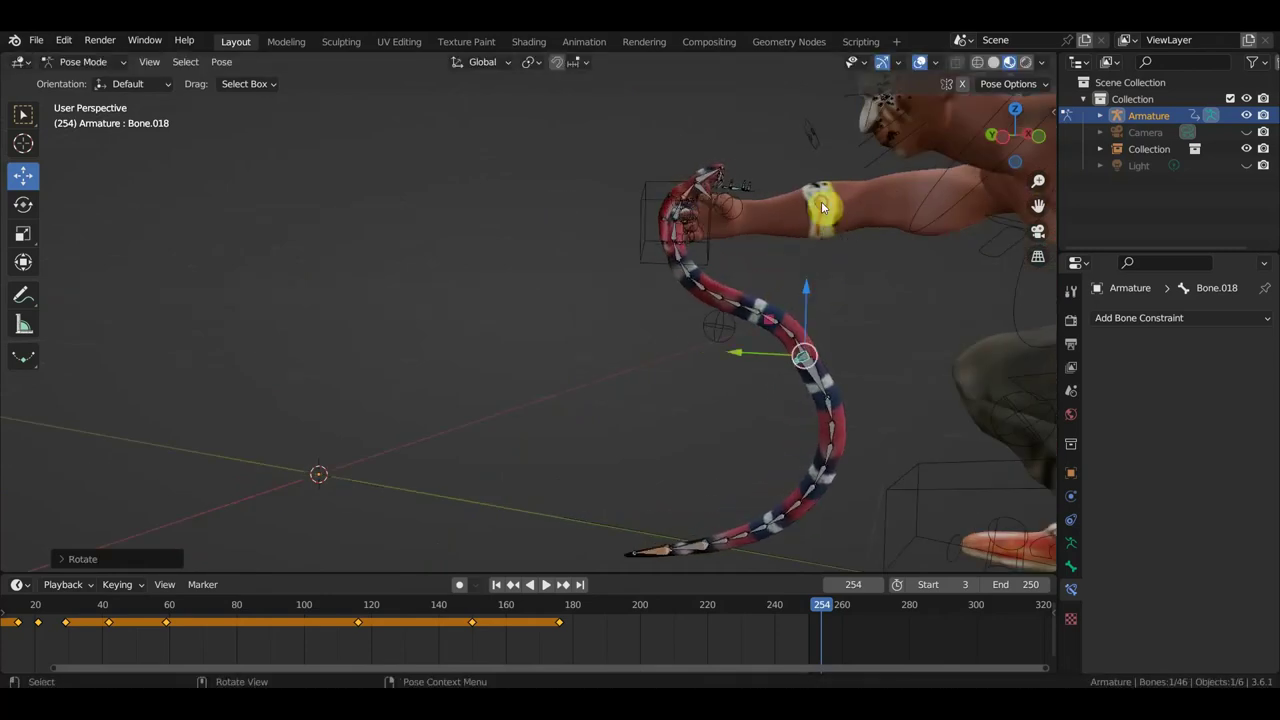
pyautogui.press('g')
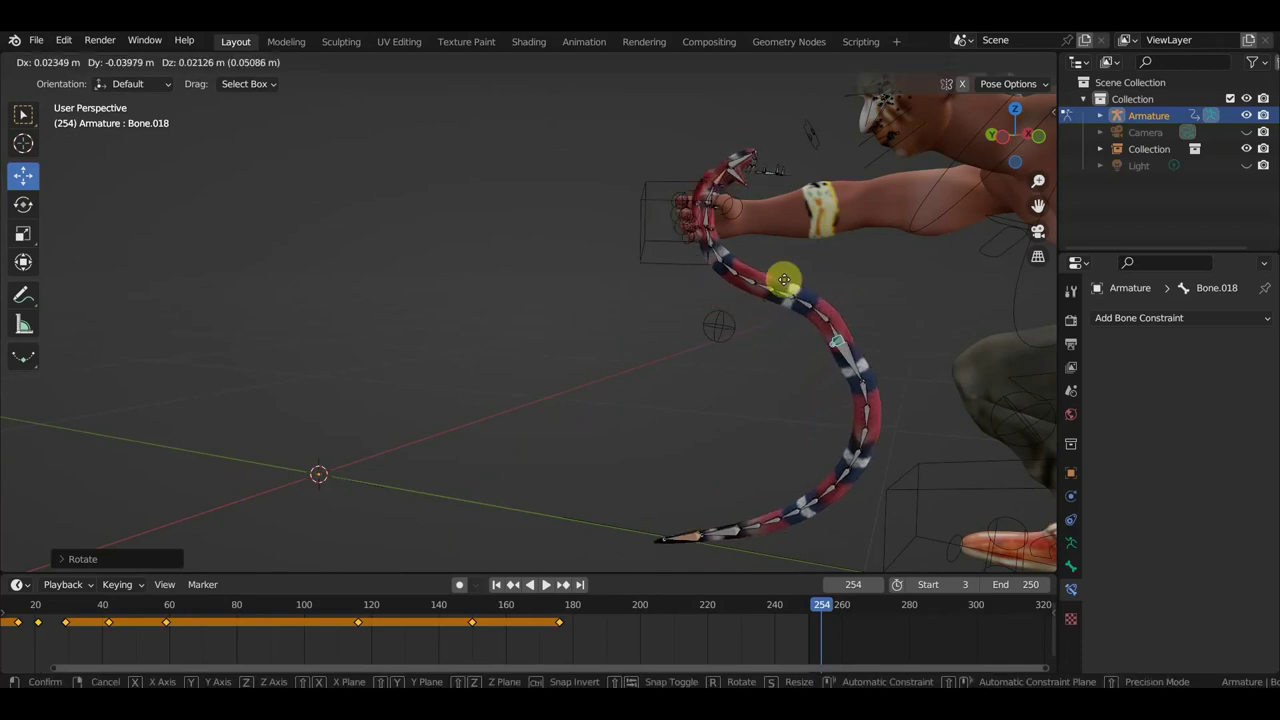
pyautogui.click(786, 279)
pyautogui.moveTo(766, 280); pyautogui.dragTo(706, 267, button='middle')
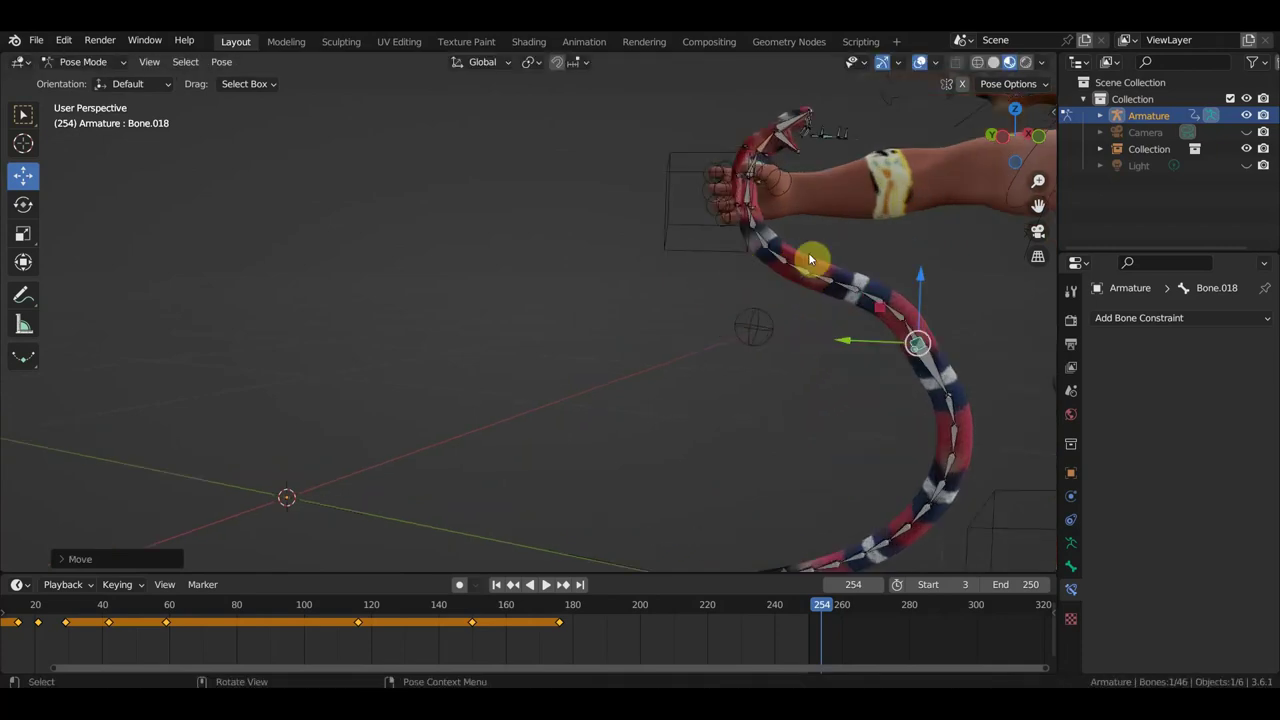
pyautogui.moveTo(824, 241)
pyautogui.mouseDown(button='middle')
pyautogui.moveTo(824, 289)
pyautogui.moveTo(780, 250)
pyautogui.mouseUp(button='middle')
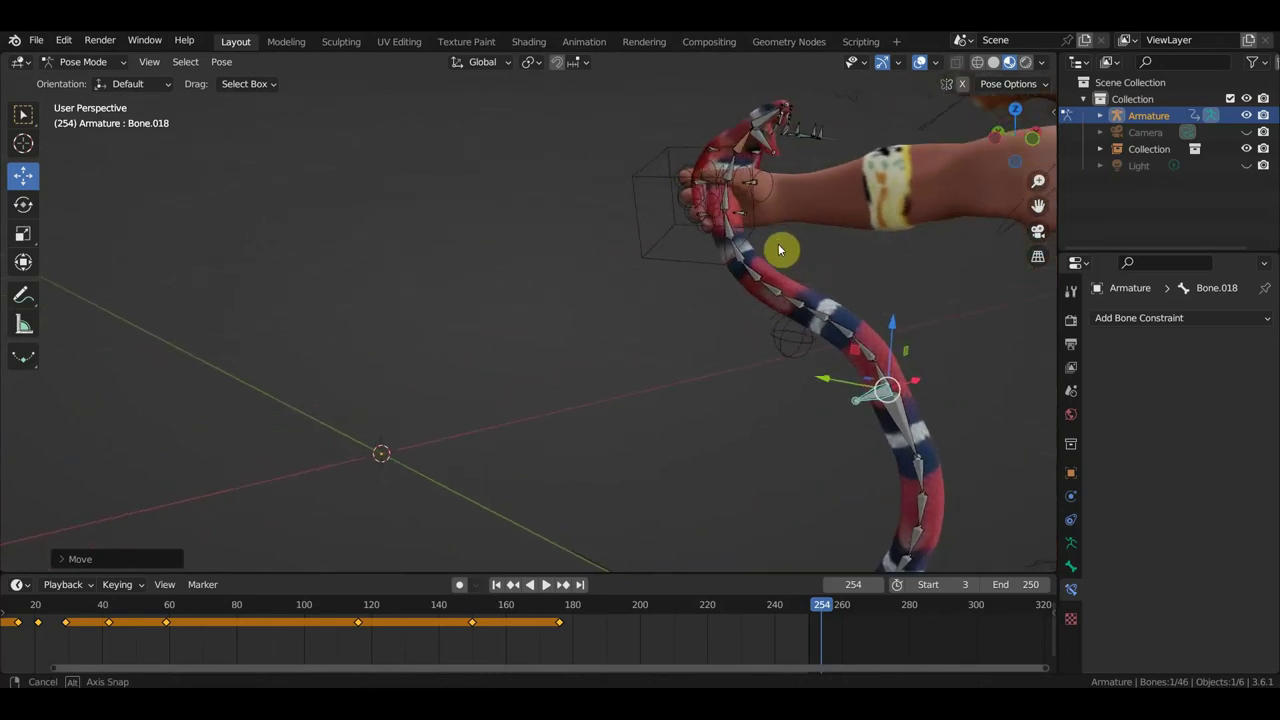
pyautogui.scroll(5, 748, 236)
# - Scale down the first coiled bone wrapped around the hand
pyautogui.scroll(-5, 669, 241)
pyautogui.moveTo(669, 241); pyautogui.dragTo(670, 204, button='middle')
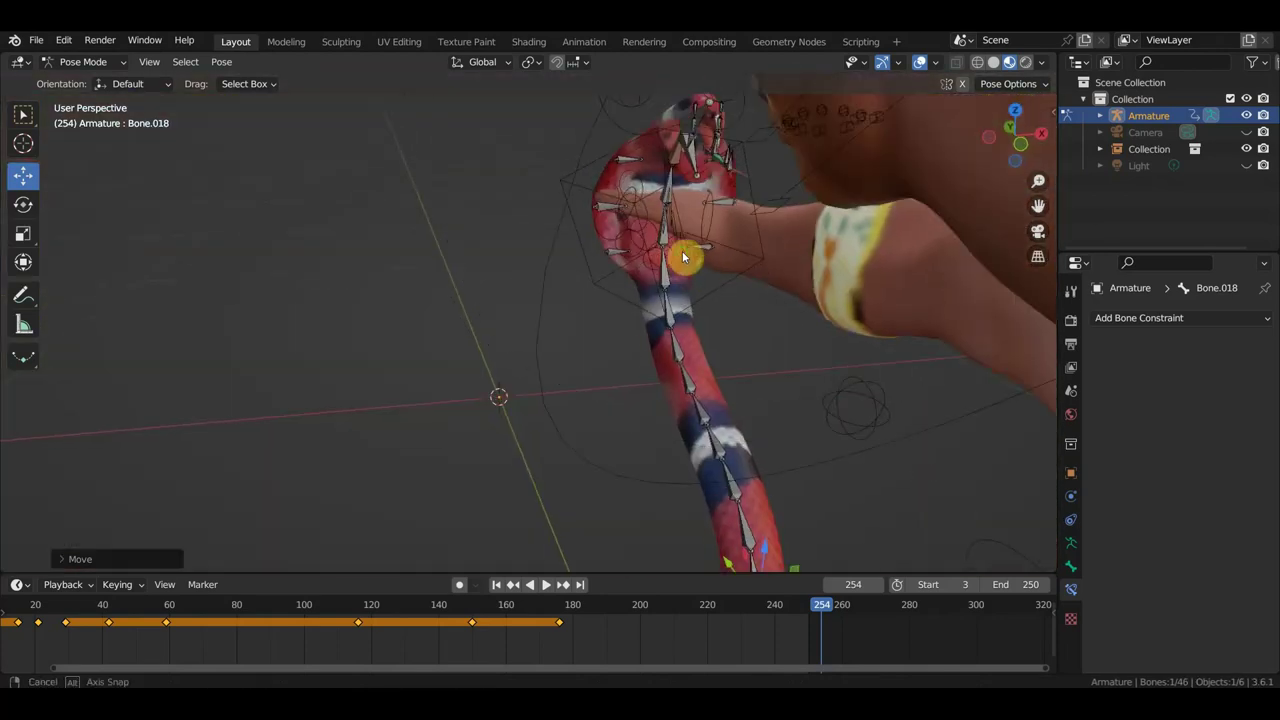
pyautogui.click(651, 209)
pyautogui.click(729, 209)
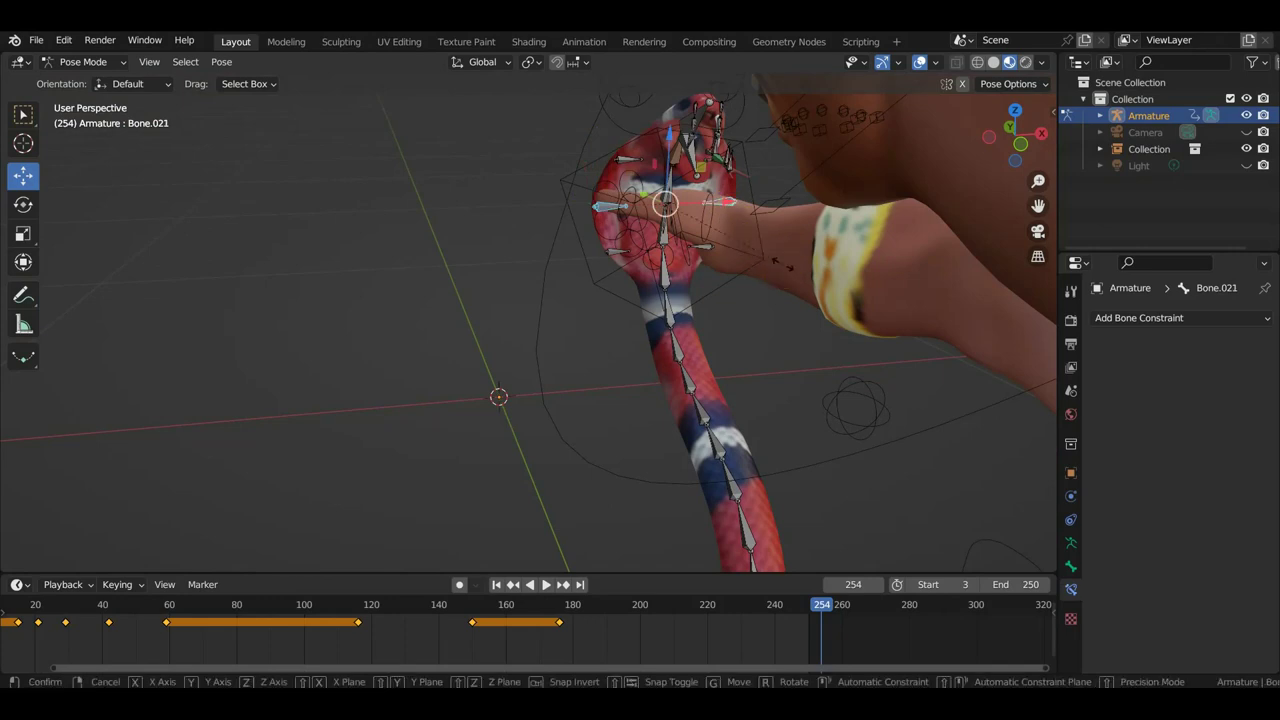
pyautogui.press('s')
pyautogui.click(714, 266)
# - Scale down two more pairs of coil bones, including Bone.033 and Bone.035, to tighten the grip
pyautogui.moveTo(628, 160); pyautogui.dragTo(709, 202, button='middle')
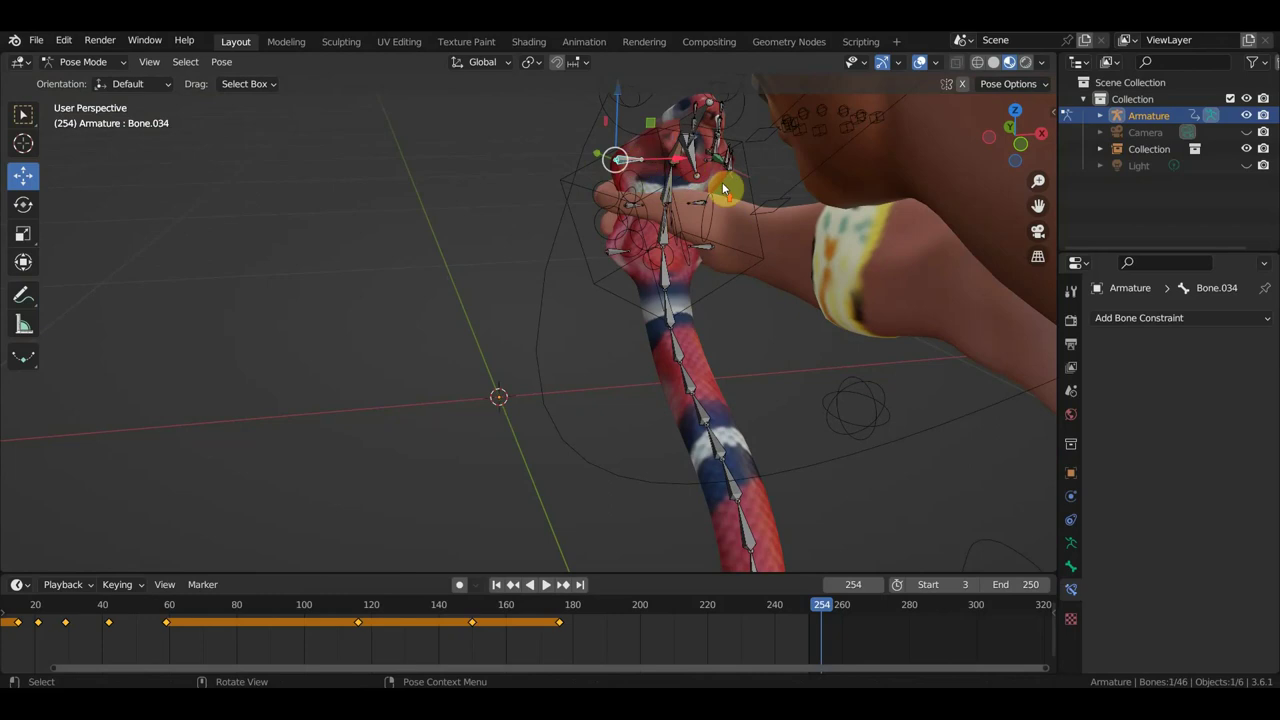
pyautogui.click(748, 170)
pyautogui.keyDown('shift'); pyautogui.click(765, 152); pyautogui.keyUp('shift')
pyautogui.press('s')
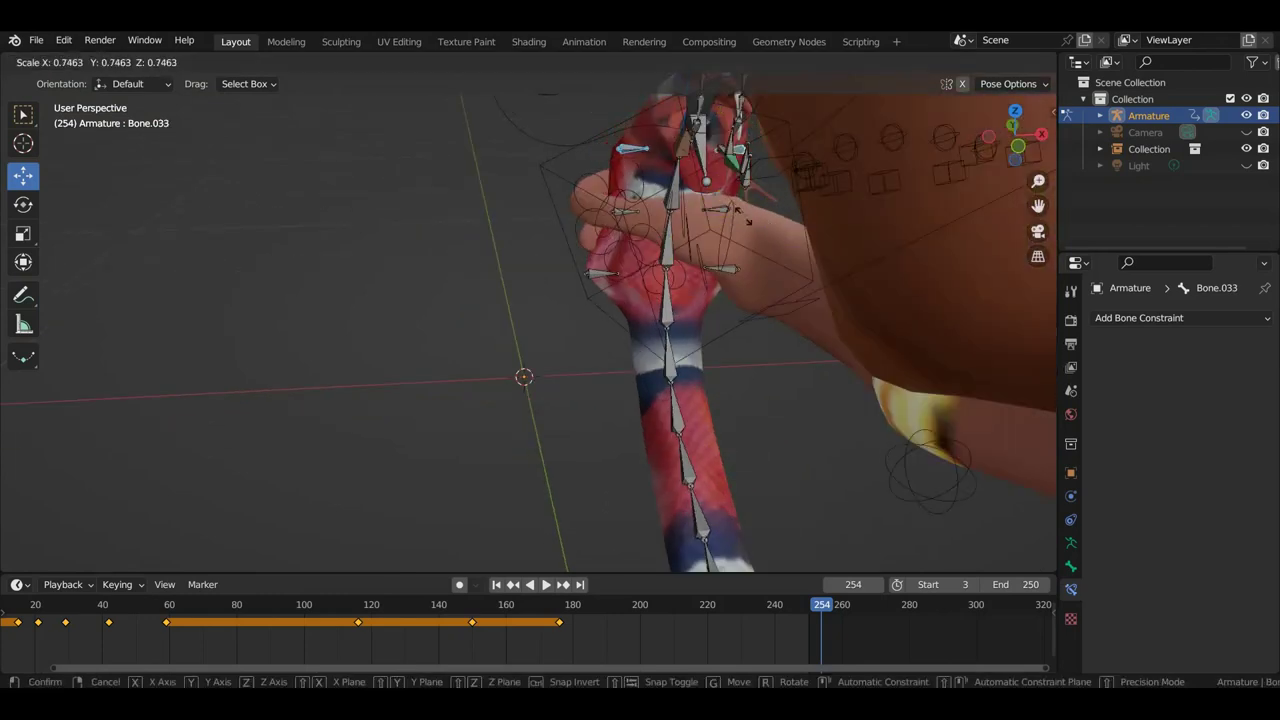
pyautogui.click(661, 263)
pyautogui.click(682, 281)
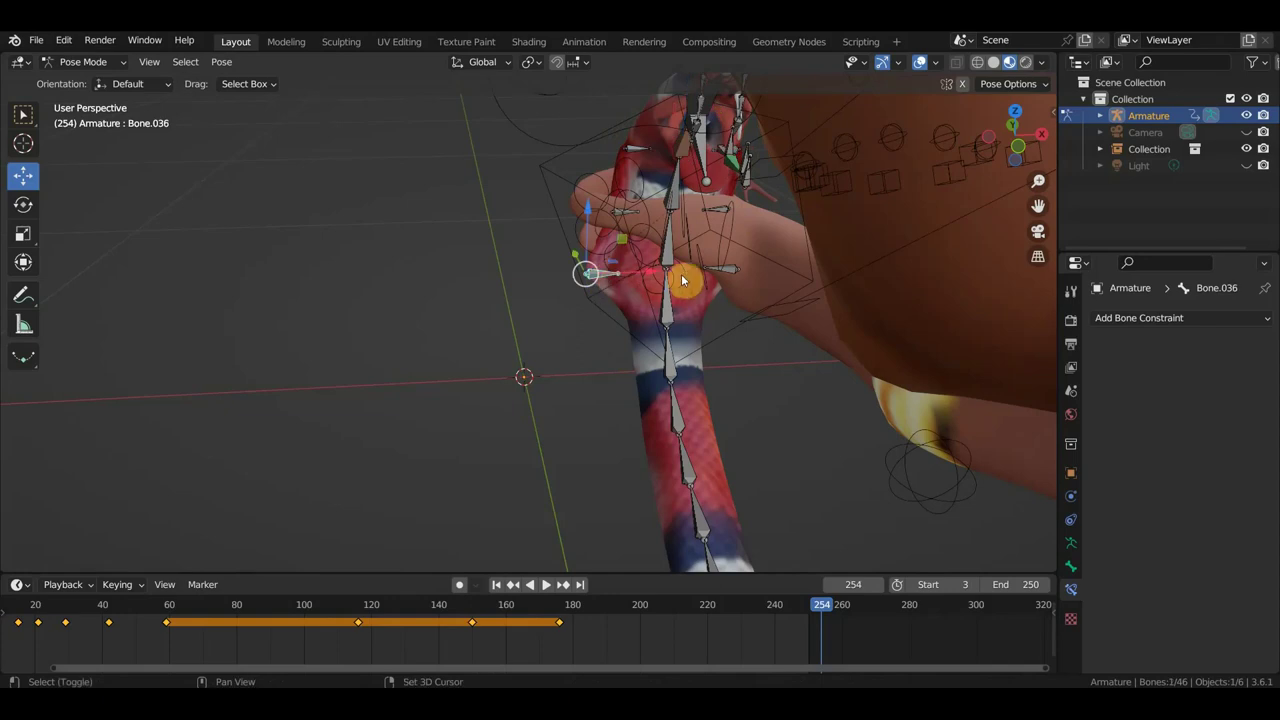
pyautogui.keyDown('shift'); pyautogui.click(731, 273); pyautogui.keyUp('shift')
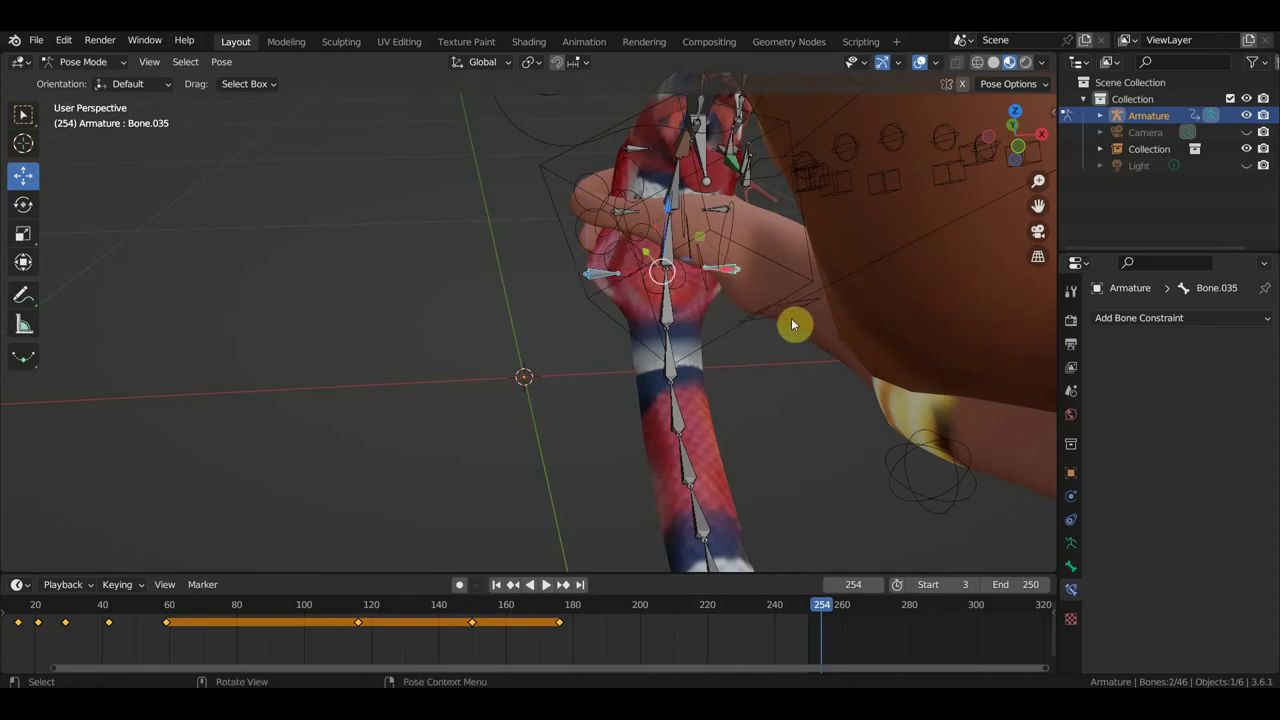
pyautogui.press('s')
pyautogui.click(735, 322)
pyautogui.moveTo(640, 317)
pyautogui.mouseDown(button='middle')
pyautogui.moveTo(832, 257)
pyautogui.moveTo(819, 221)
pyautogui.mouseUp(button='middle')
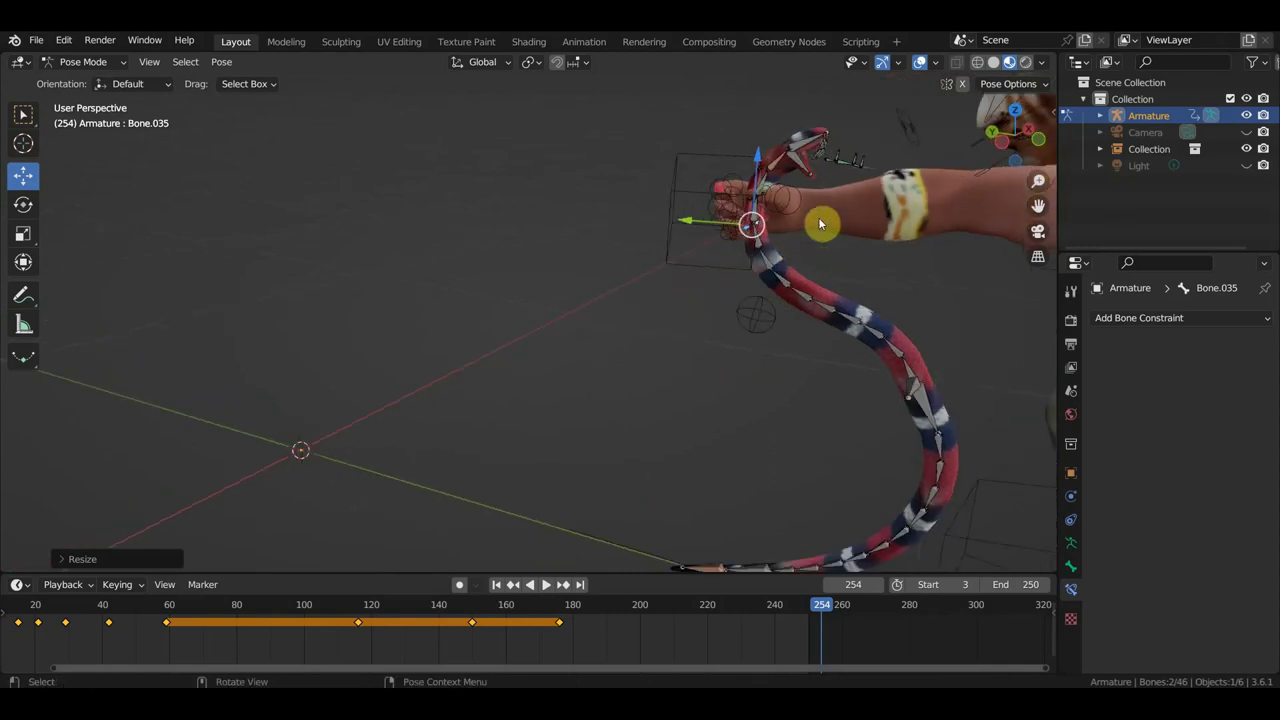
# - Rotate the body bone next to the fist and frame the view on it
pyautogui.click(804, 166)
pyautogui.press('r')
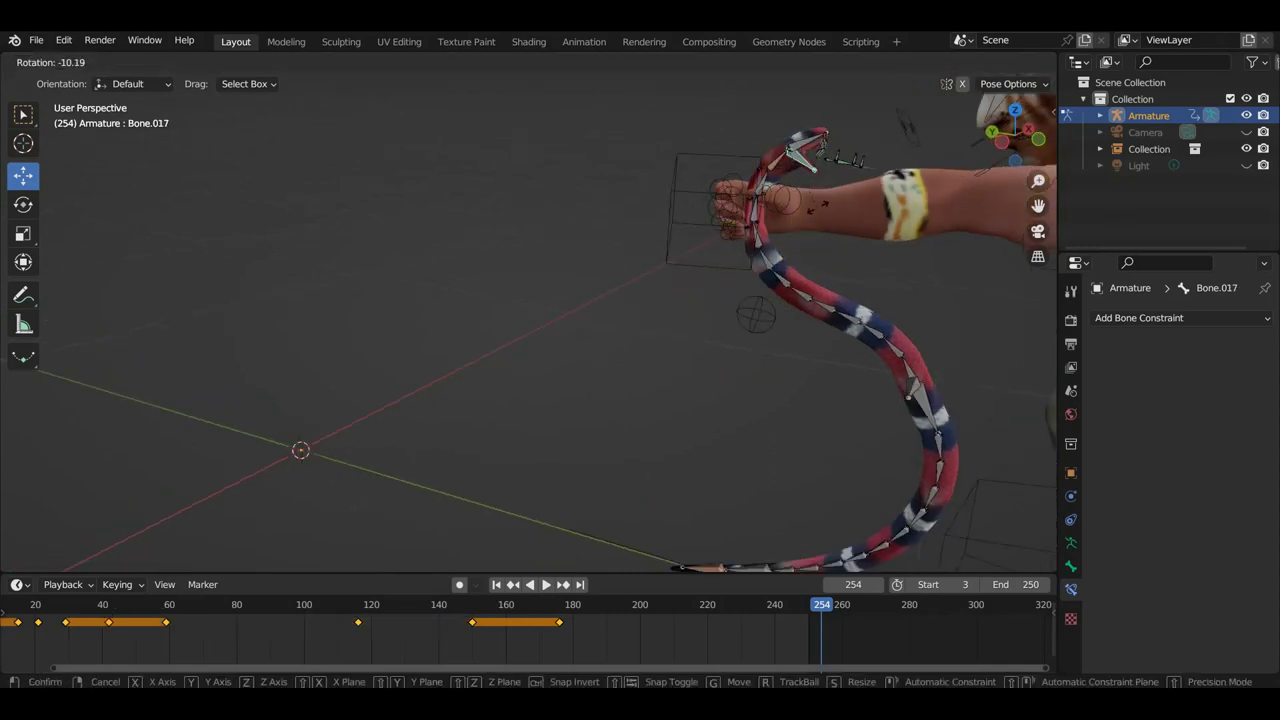
pyautogui.click(828, 190)
pyautogui.press('KP_Decimal')
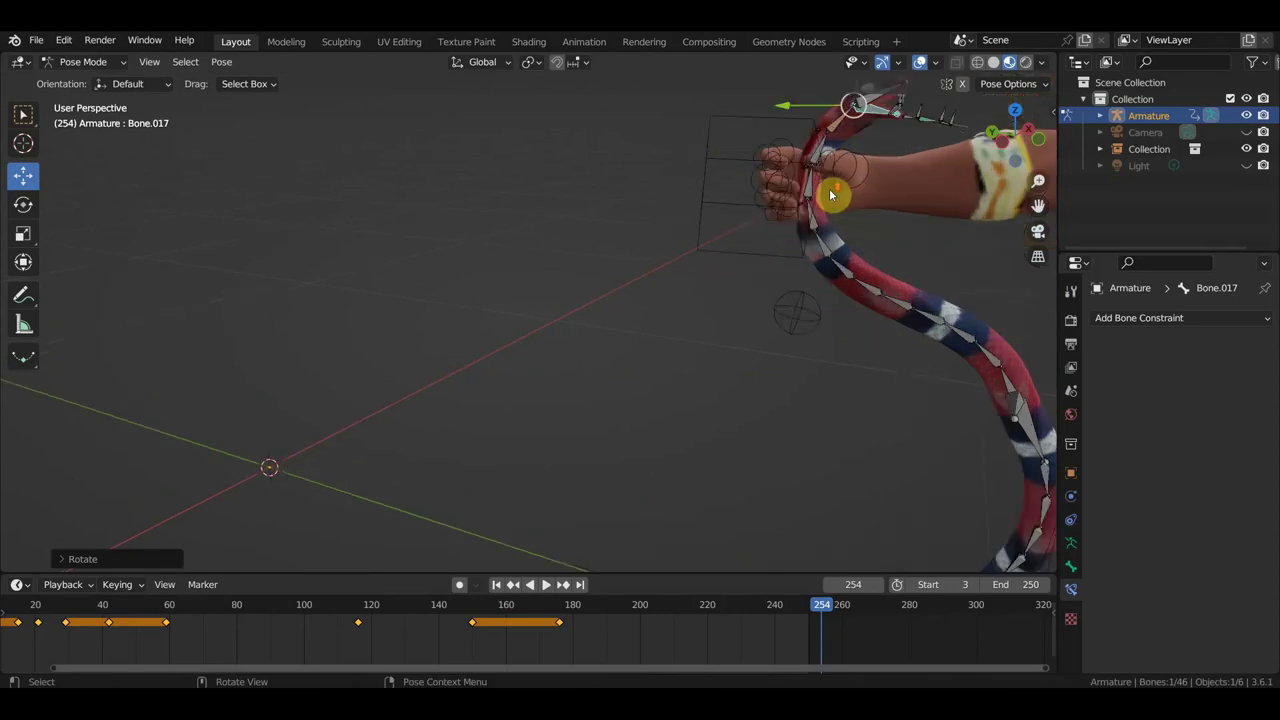
pyautogui.moveTo(676, 330)
pyautogui.keyDown('shift'); pyautogui.mouseDown(button='middle')
pyautogui.moveTo(825, 275)
pyautogui.moveTo(882, 293)
pyautogui.moveTo(822, 301)
pyautogui.mouseUp(button='middle'); pyautogui.keyUp('shift')
# - Rotate and lift the head bone above the fist, and keyframe it
pyautogui.click(832, 284)
pyautogui.press('r')
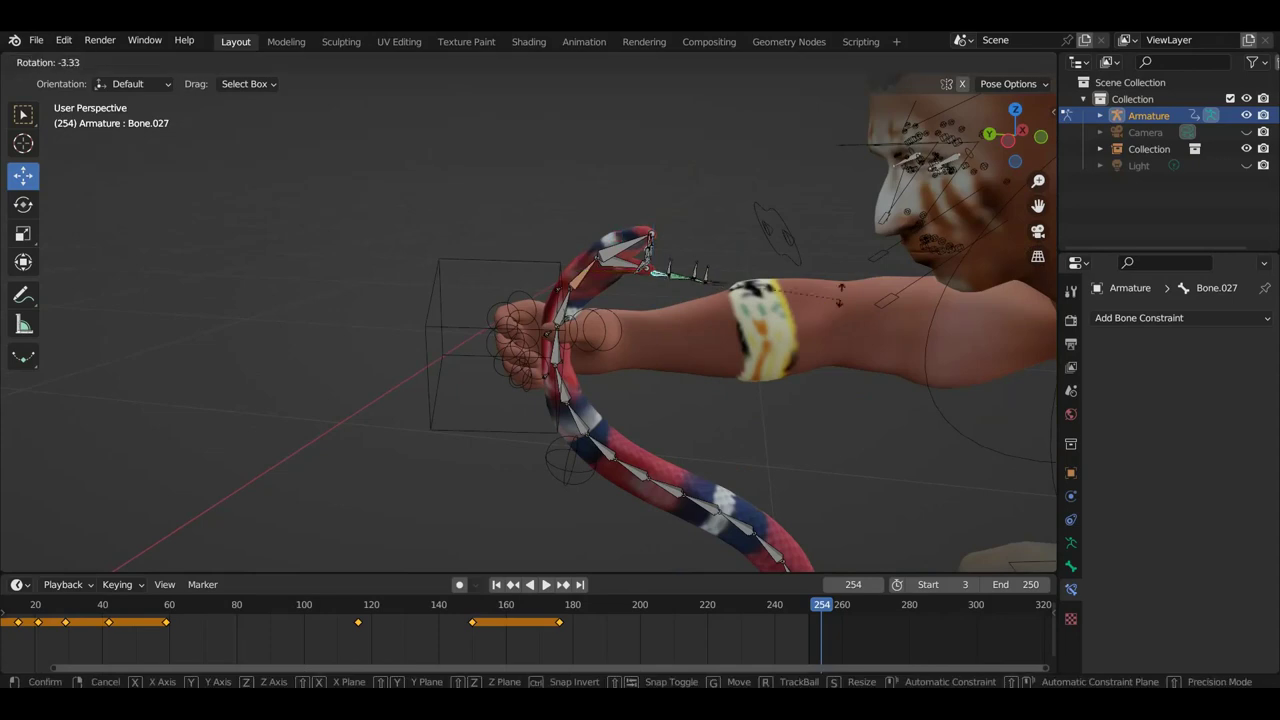
pyautogui.click(839, 263)
pyautogui.press('g')
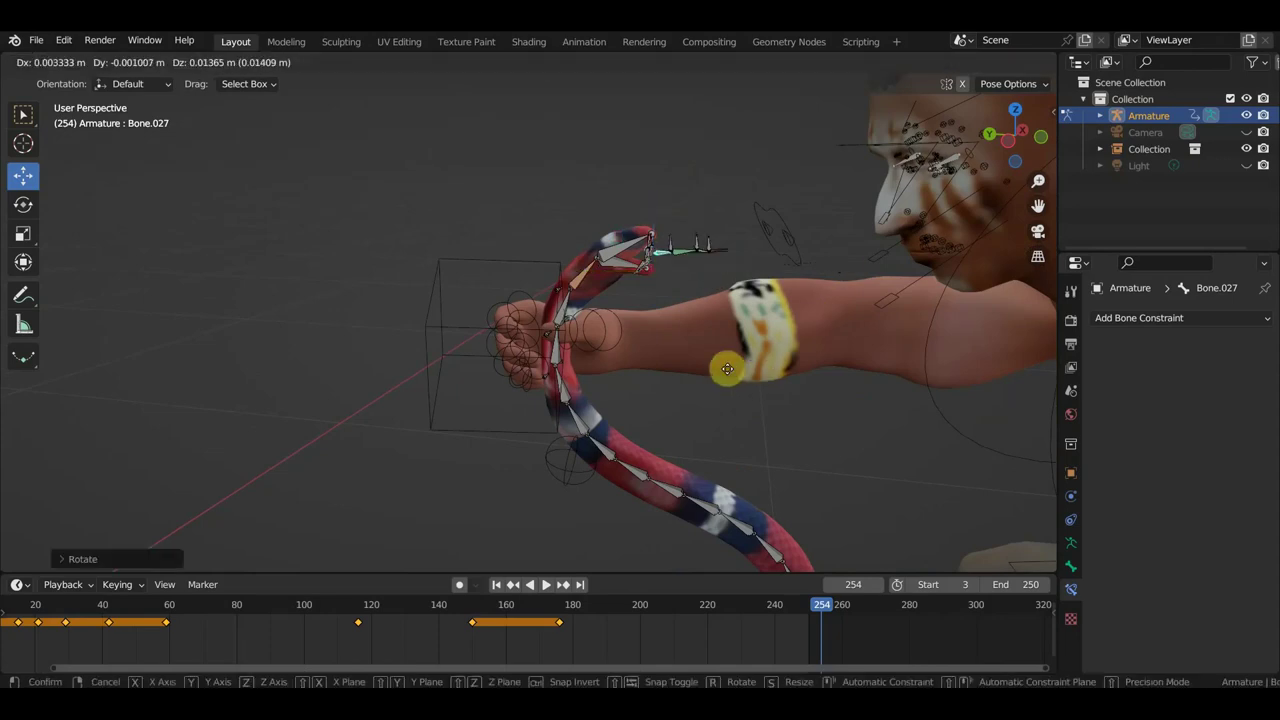
pyautogui.click(672, 368)
pyautogui.moveTo(663, 290); pyautogui.dragTo(660, 273, button='middle')
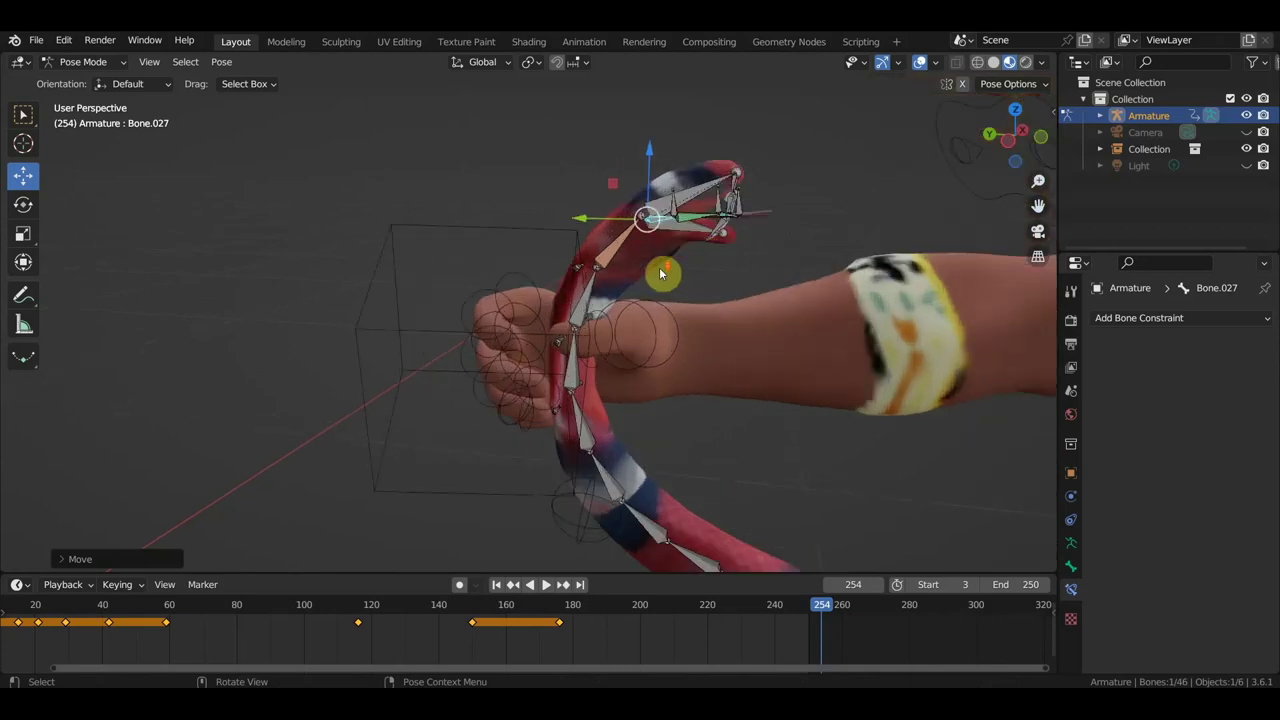
pyautogui.click(742, 214)
pyautogui.moveTo(744, 226)
pyautogui.mouseDown()
pyautogui.moveTo(784, 214)
pyautogui.moveTo(738, 218)
pyautogui.moveTo(749, 212)
pyautogui.mouseUp()
pyautogui.press('i')
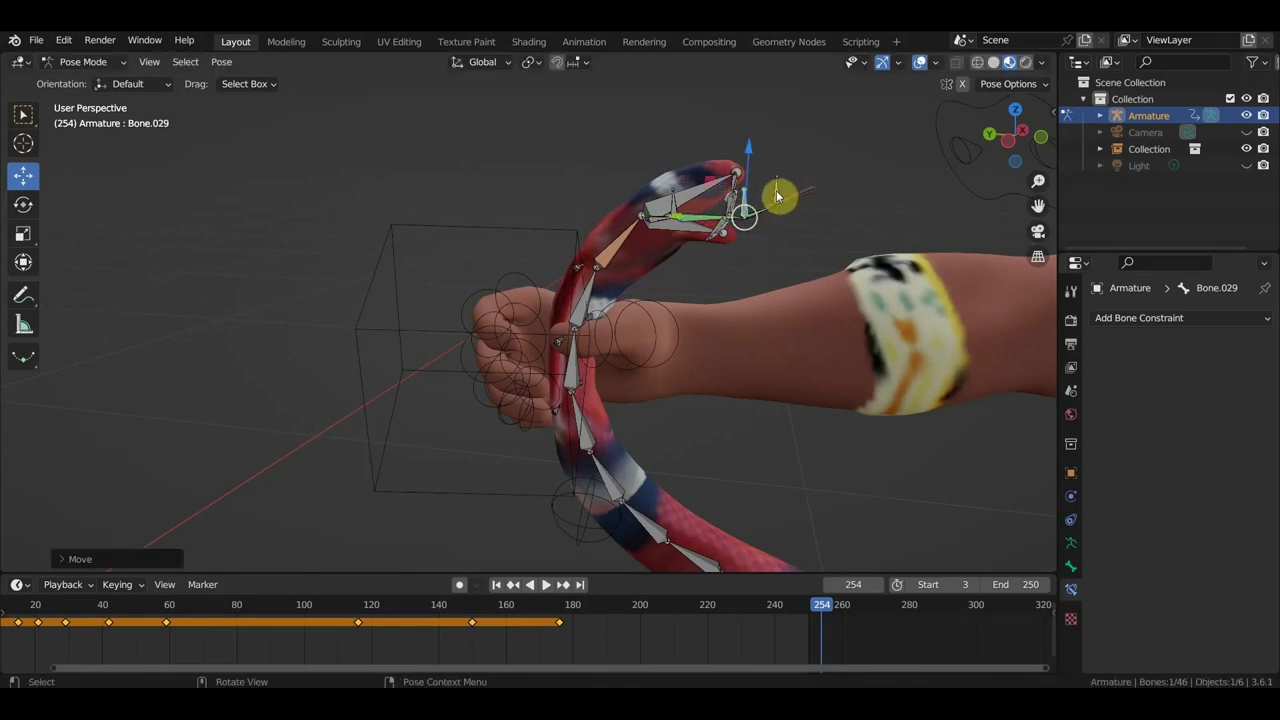
# - Rotate the head tip, then keyframe all bones at frame 254 (460 keyframes)
pyautogui.click(777, 196)
pyautogui.press('r')
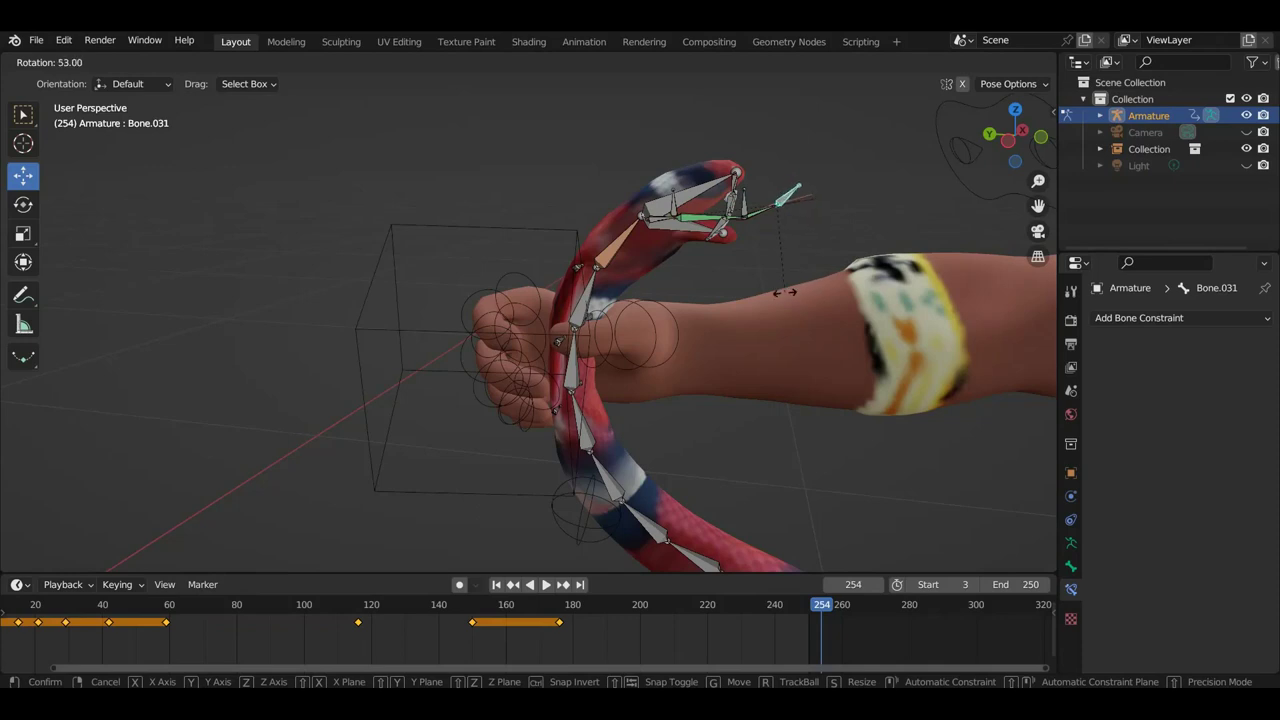
pyautogui.click(808, 255)
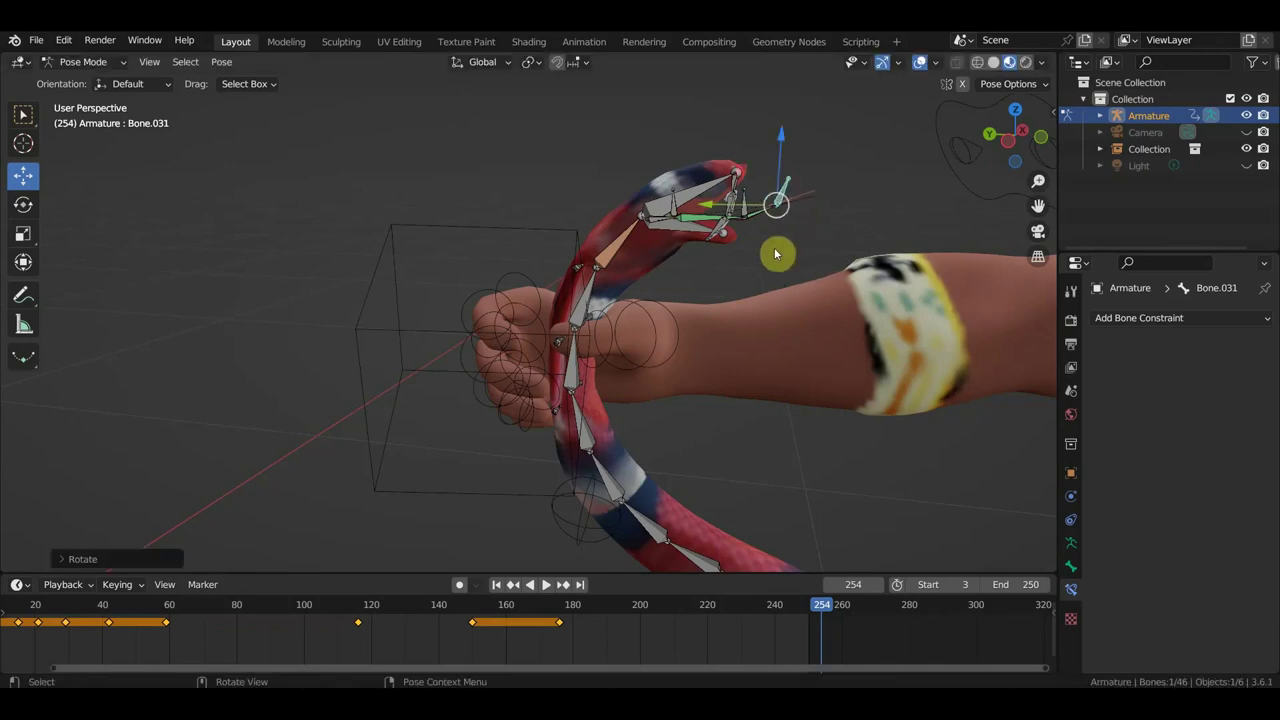
pyautogui.moveTo(775, 253); pyautogui.dragTo(862, 238, button='middle')
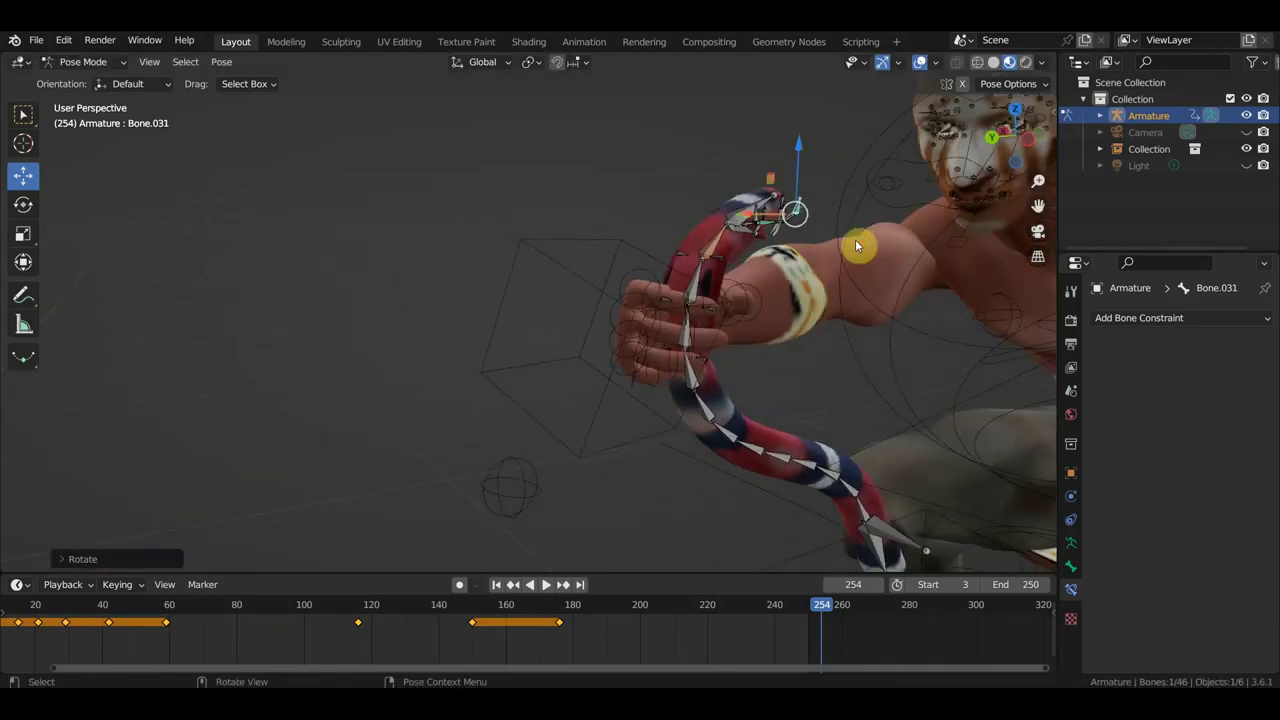
pyautogui.press('a')
pyautogui.press('i')
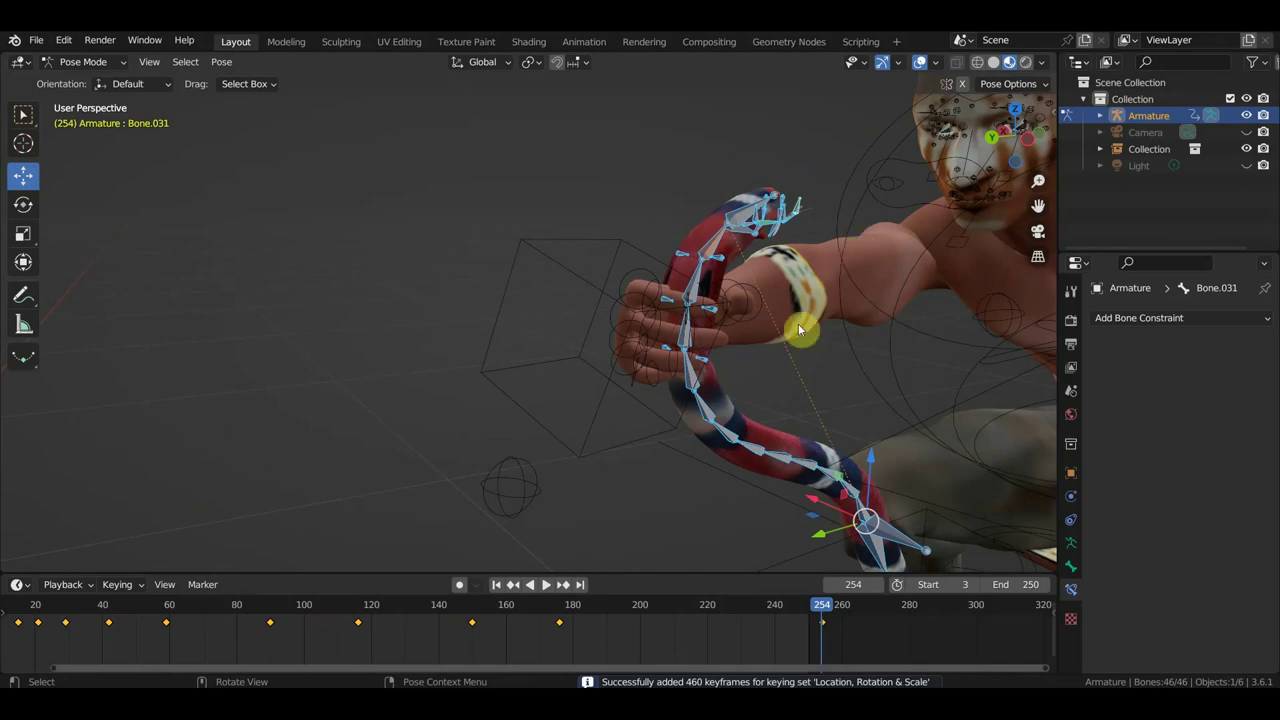
# - Orbit to a front view and scrub back through the coil animation to frame 253
pyautogui.moveTo(871, 342)
pyautogui.mouseDown(button='middle')
pyautogui.moveTo(781, 383)
pyautogui.moveTo(760, 429)
pyautogui.moveTo(740, 423)
pyautogui.moveTo(700, 191)
pyautogui.moveTo(724, 323)
pyautogui.moveTo(709, 334)
pyautogui.moveTo(737, 334)
pyautogui.moveTo(690, 291)
pyautogui.mouseUp(button='middle')
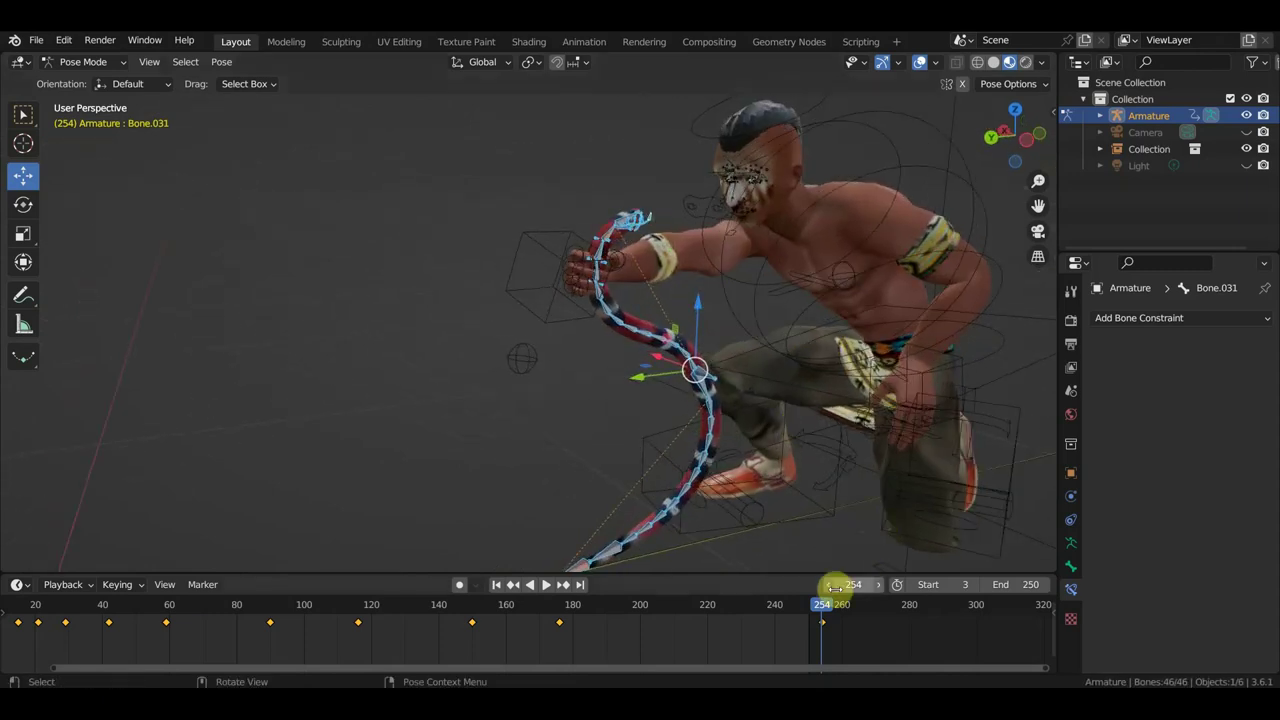
pyautogui.moveTo(822, 620)
pyautogui.mouseDown()
pyautogui.moveTo(786, 619)
pyautogui.moveTo(828, 620)
pyautogui.moveTo(799, 620)
pyautogui.moveTo(811, 622)
pyautogui.mouseUp()
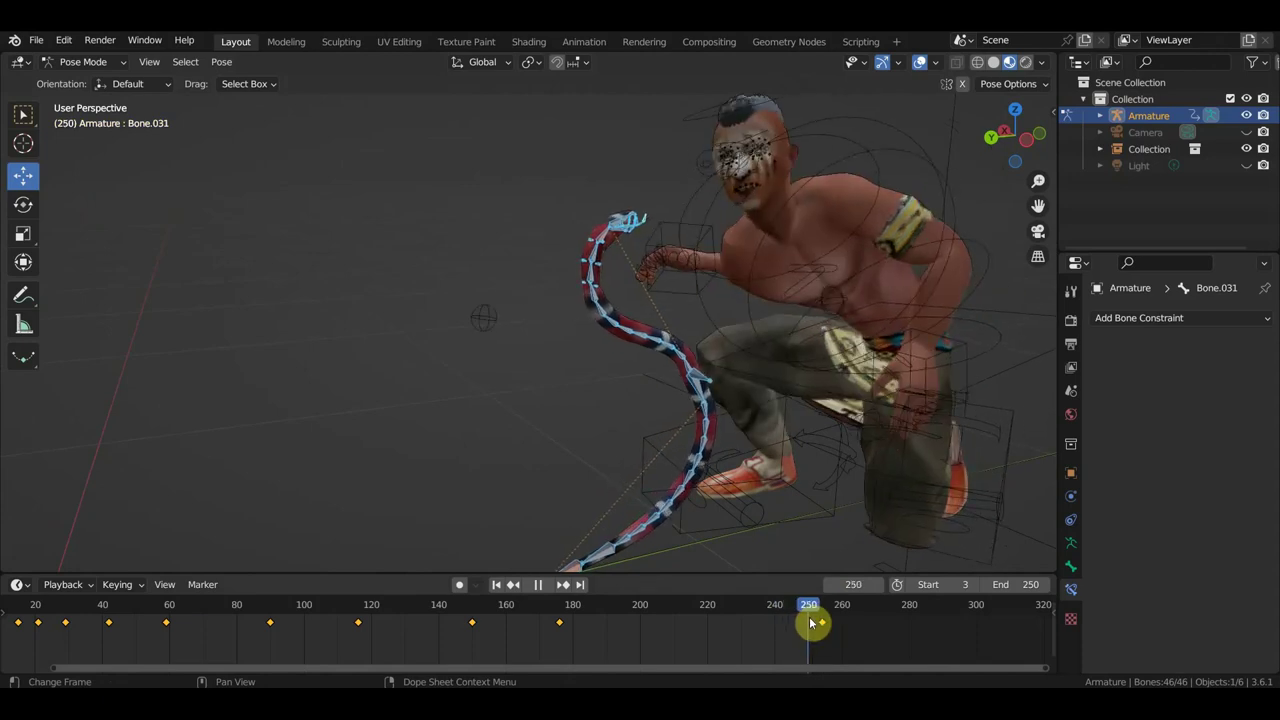
pyautogui.moveTo(811, 622)
pyautogui.mouseDown()
pyautogui.moveTo(665, 620)
pyautogui.moveTo(821, 634)
pyautogui.mouseUp()
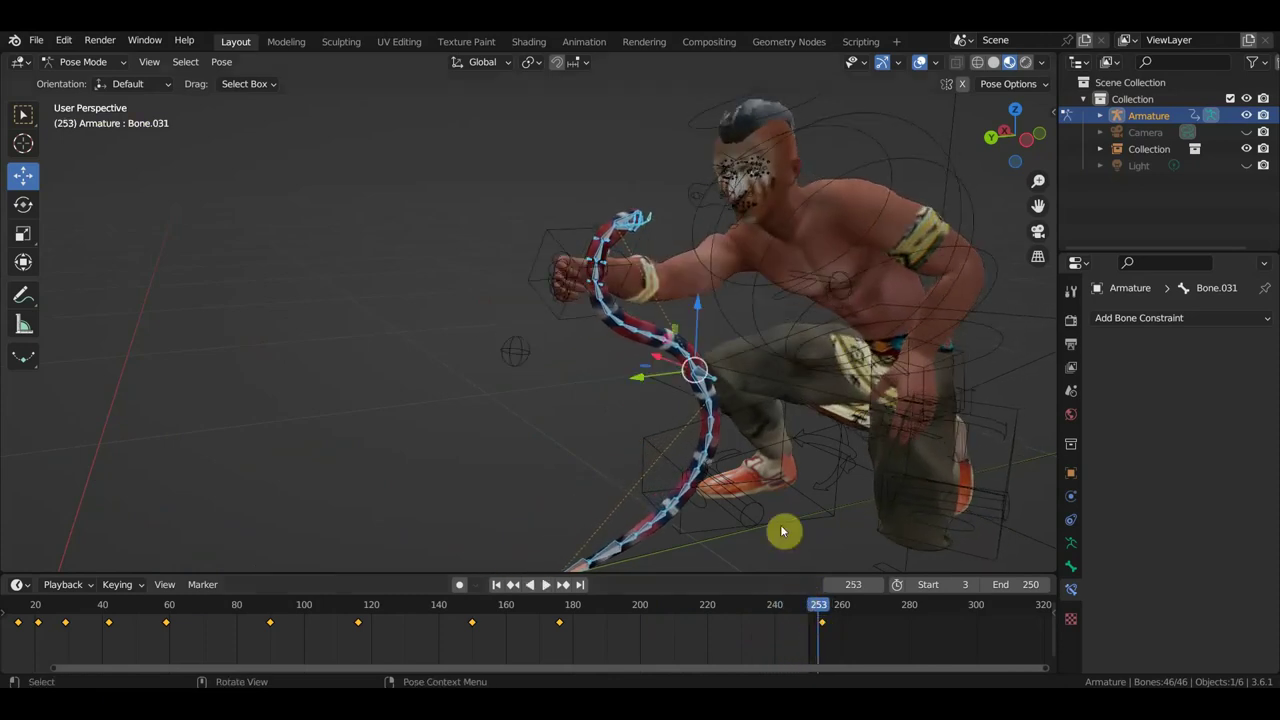
# - Rotate and move the mid-body bone to swing the snake's body out to the left
pyautogui.scroll(2, 734, 486)
pyautogui.moveTo(734, 486); pyautogui.dragTo(711, 489, button='middle')
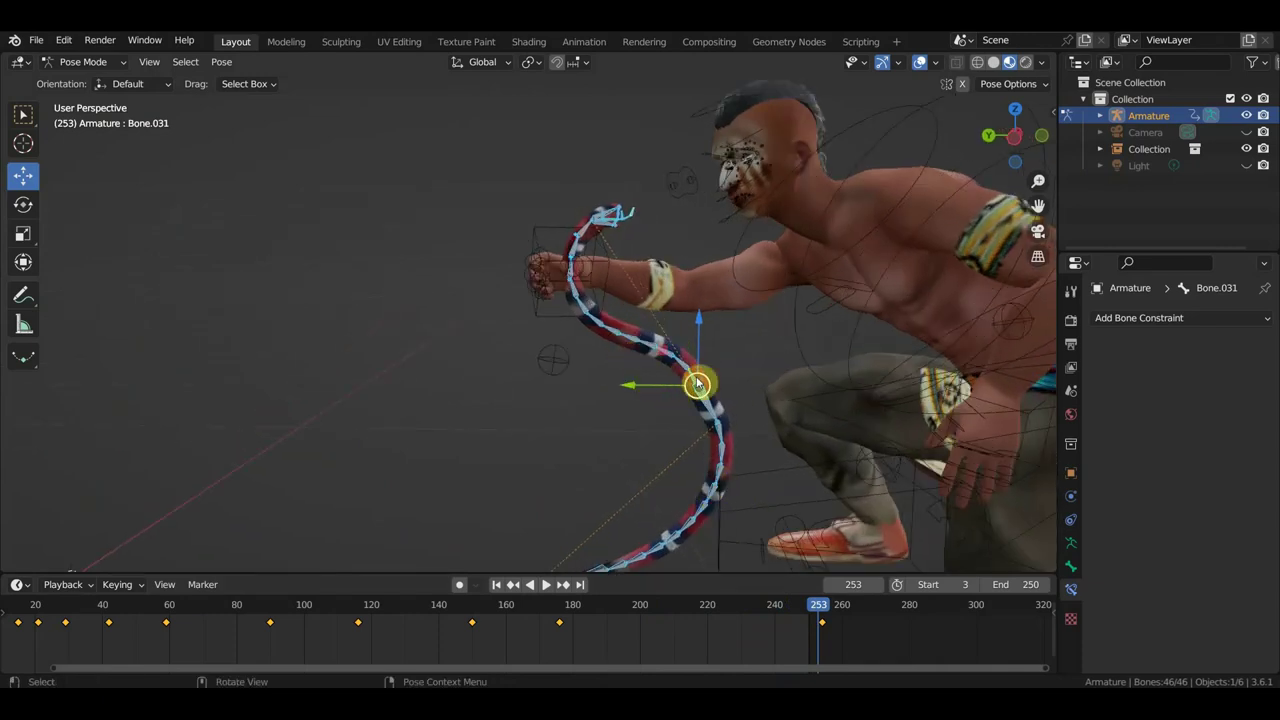
pyautogui.scroll(1, 698, 385)
pyautogui.moveTo(737, 406)
pyautogui.mouseDown(button='middle')
pyautogui.moveTo(714, 414)
pyautogui.moveTo(705, 448)
pyautogui.moveTo(757, 443)
pyautogui.moveTo(792, 420)
pyautogui.mouseUp(button='middle')
pyautogui.click(738, 428)
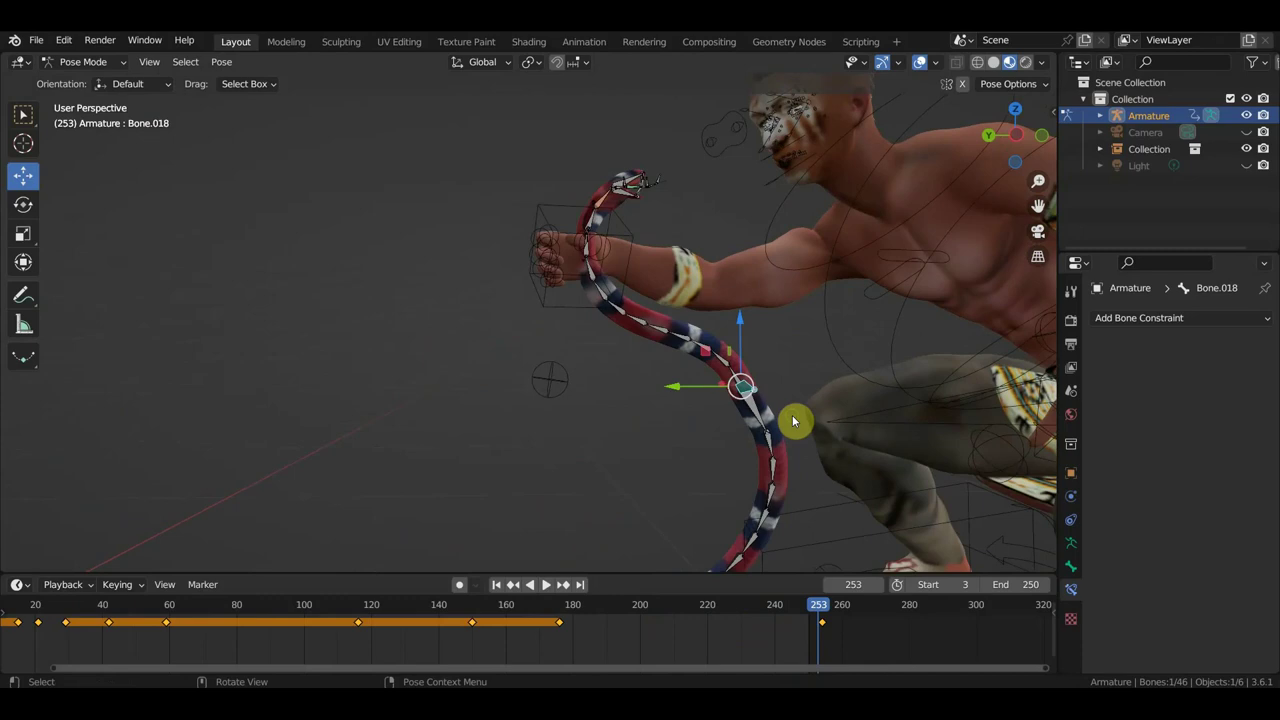
pyautogui.press('r')
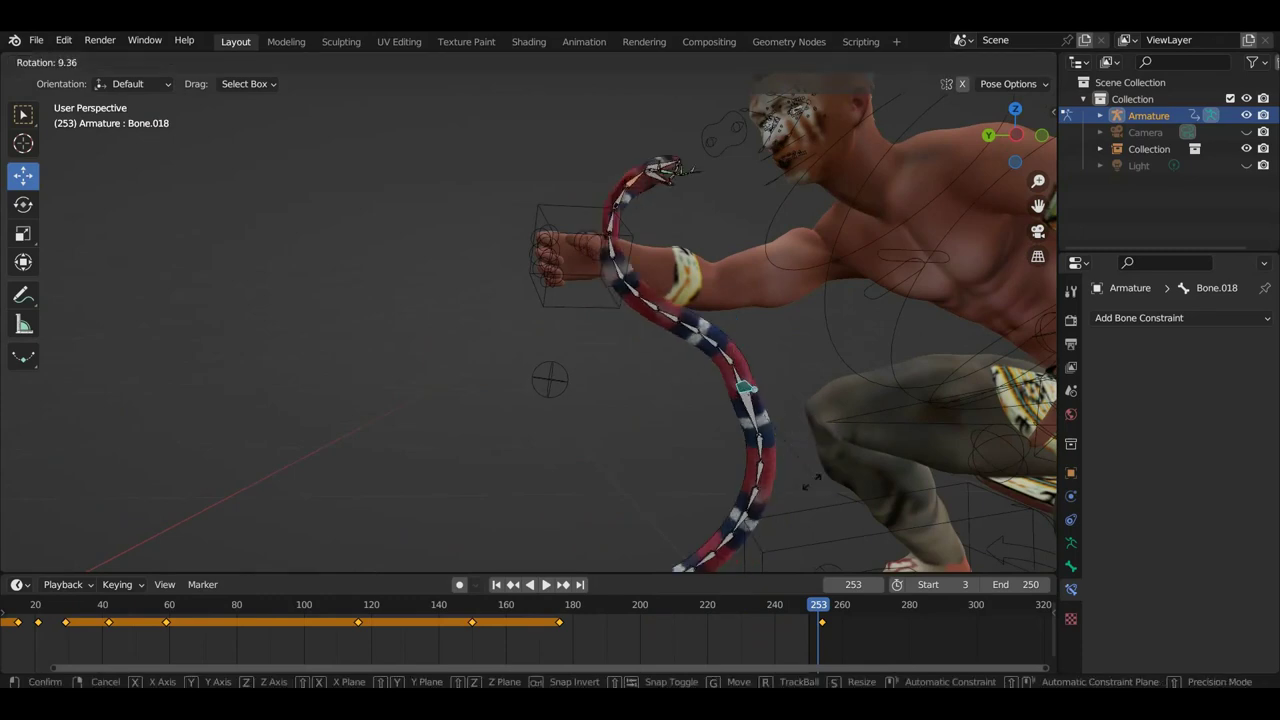
pyautogui.click(645, 484)
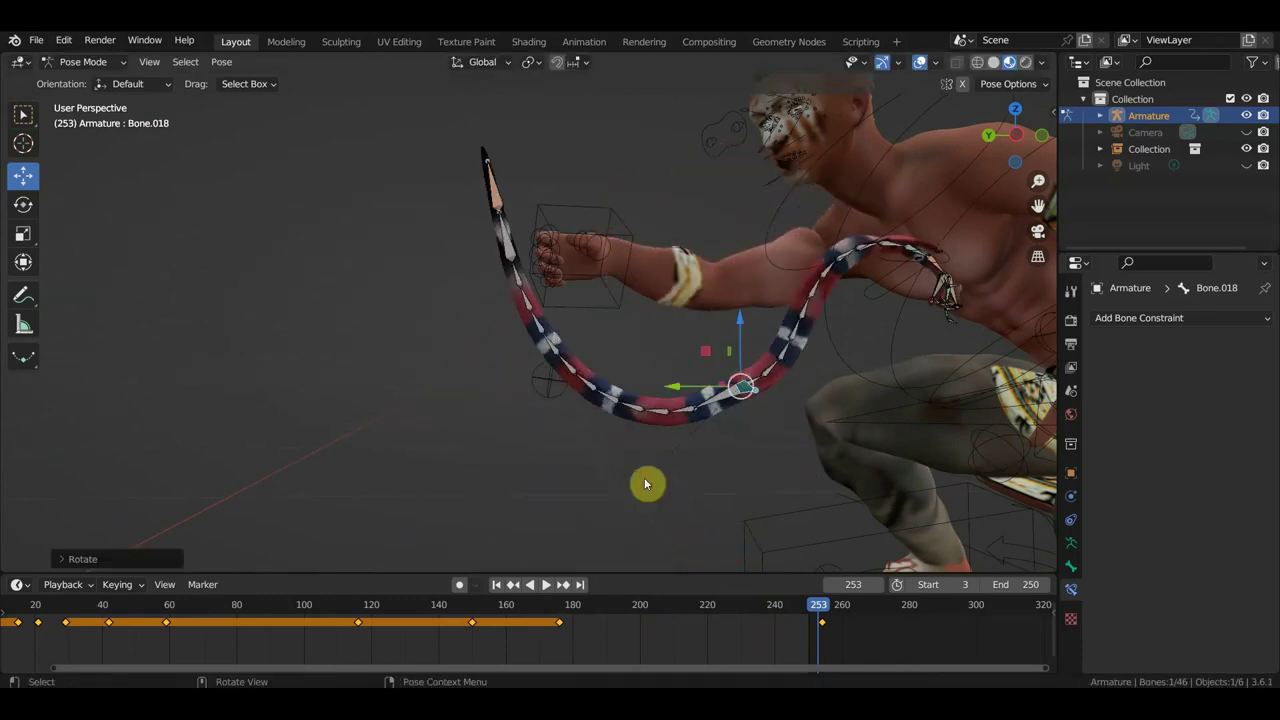
pyautogui.press('g')
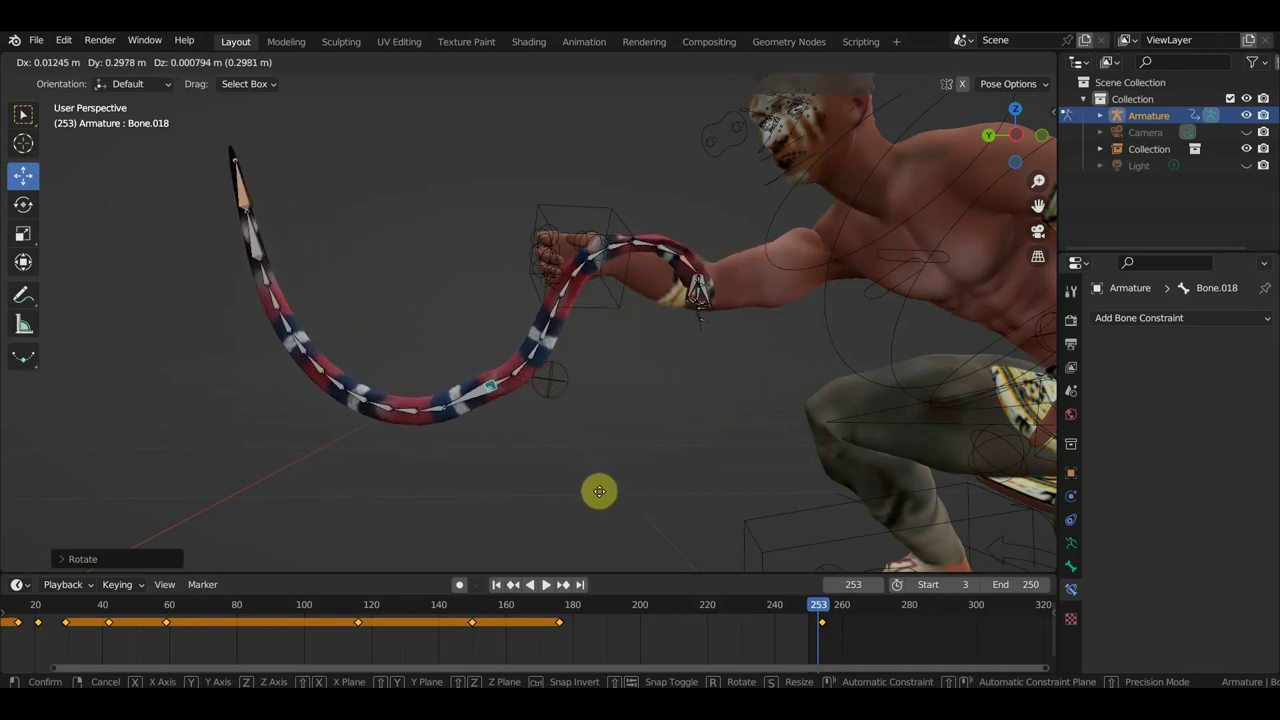
pyautogui.click(601, 500)
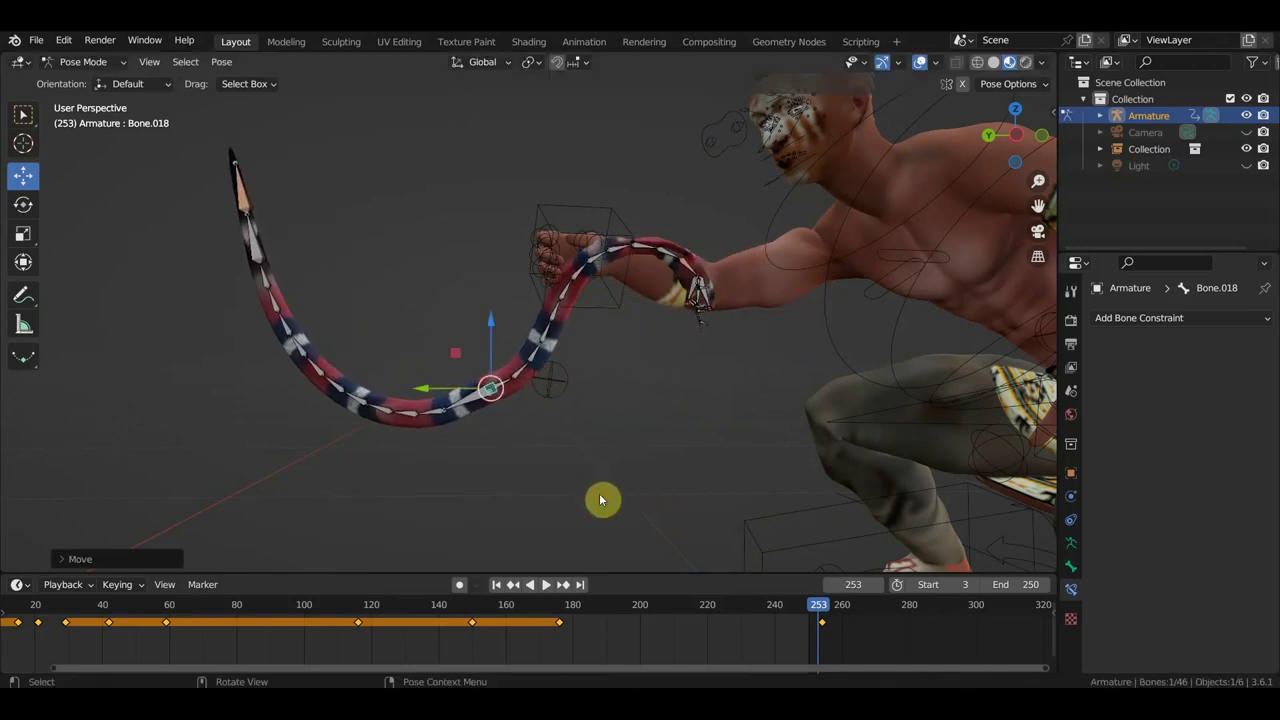
# - Rotate and raise the IK head bone to sit higher above the fist
pyautogui.click(686, 270)
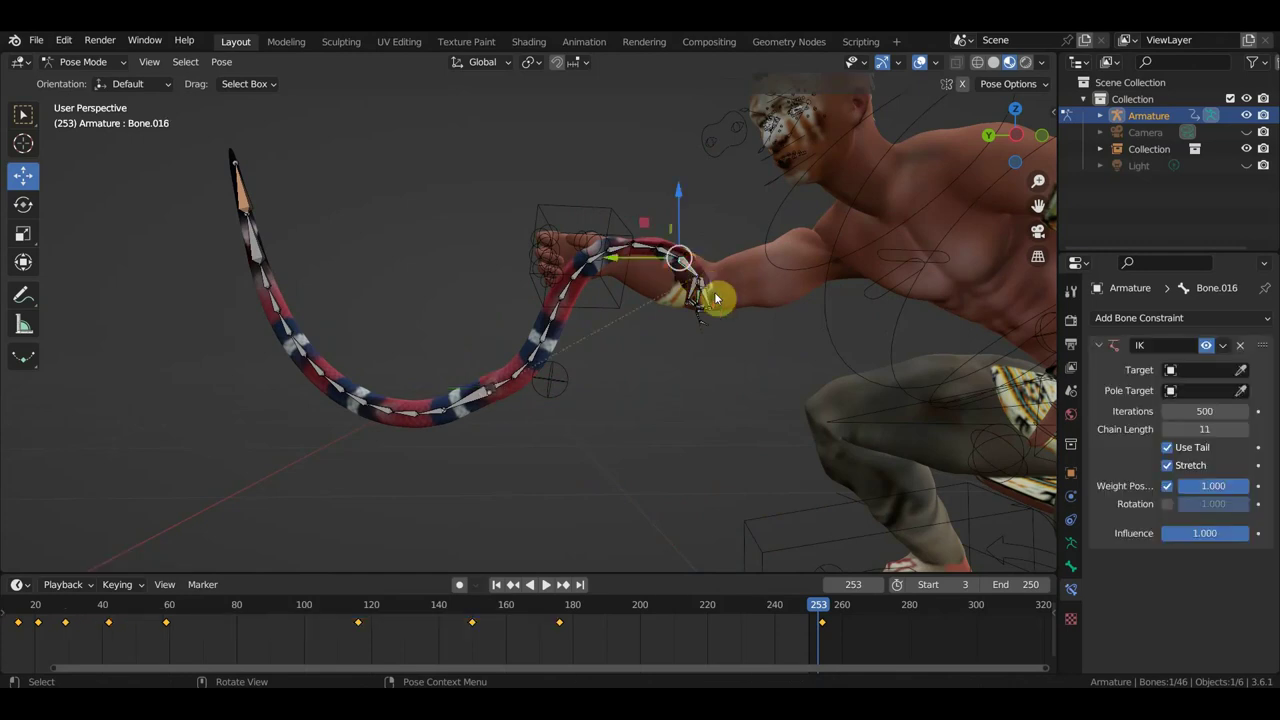
pyautogui.press('r')
pyautogui.click(748, 286)
pyautogui.press('g')
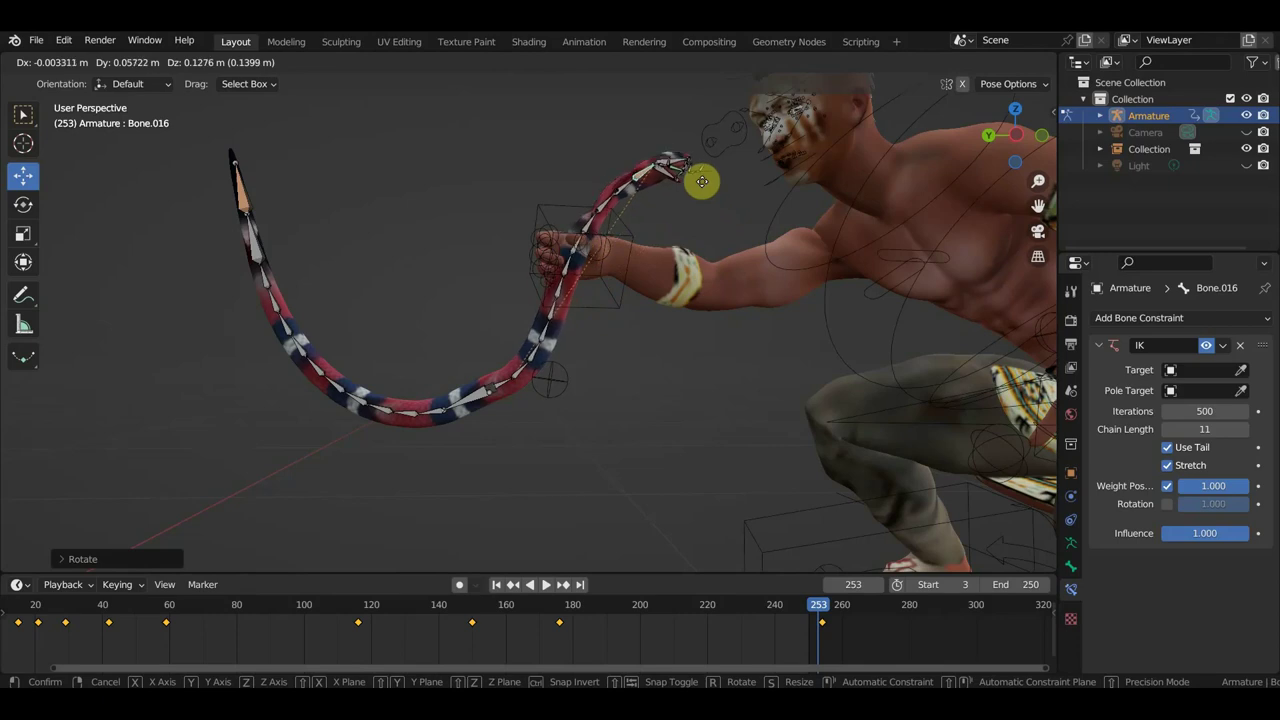
pyautogui.click(688, 173)
pyautogui.press('r')
pyautogui.click(731, 177)
pyautogui.press('g')
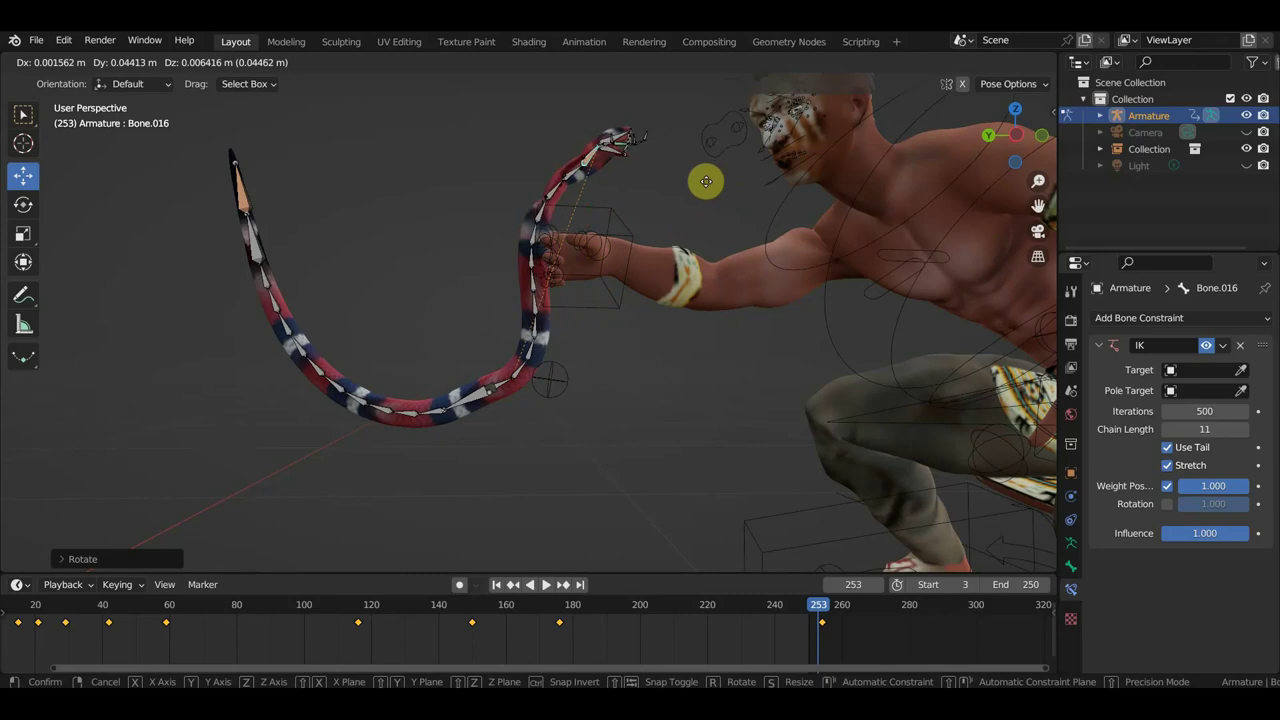
pyautogui.click(700, 190)
# - Rotate three successive neck bones beside the fist to curl the neck
pyautogui.click(540, 244)
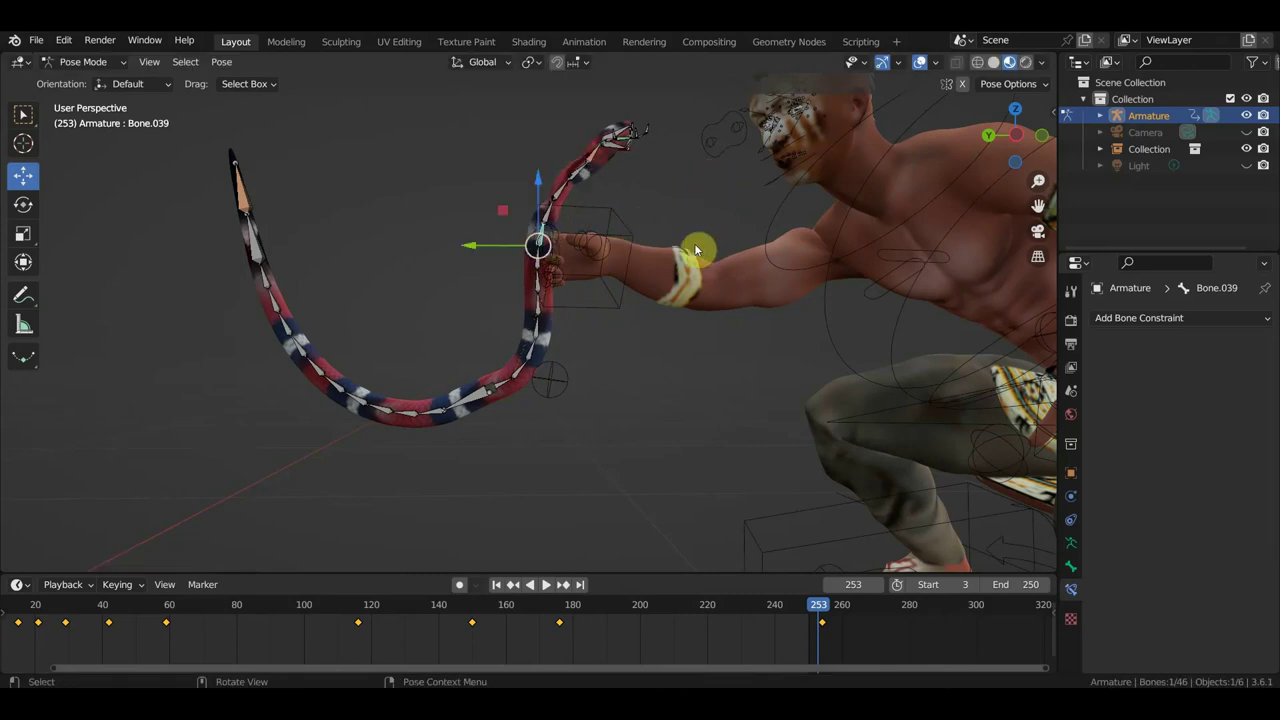
pyautogui.press('r')
pyautogui.click(626, 221)
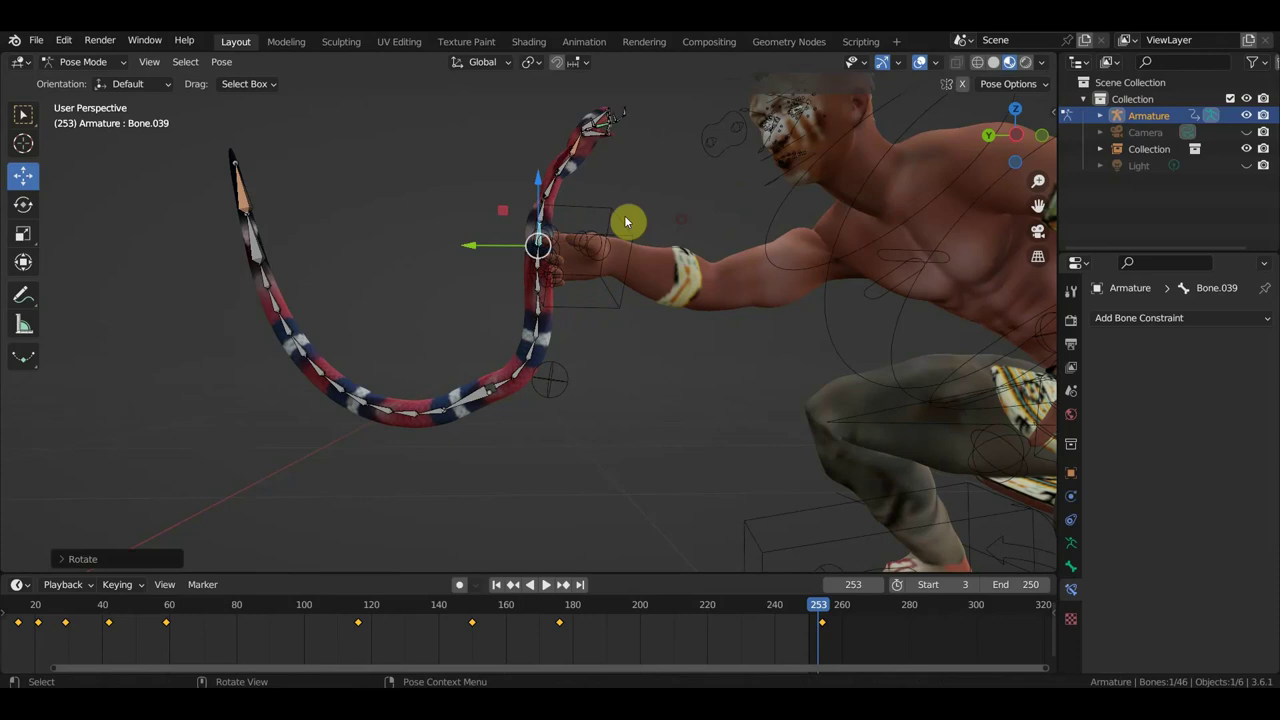
pyautogui.click(548, 215)
pyautogui.press('r')
pyautogui.click(558, 180)
pyautogui.click(566, 189)
pyautogui.press('r')
pyautogui.click(623, 160)
# - Tilt the head left and pull the IK head bone down over the fist
pyautogui.click(544, 166)
pyautogui.press('r')
pyautogui.click(550, 148)
pyautogui.click(522, 145)
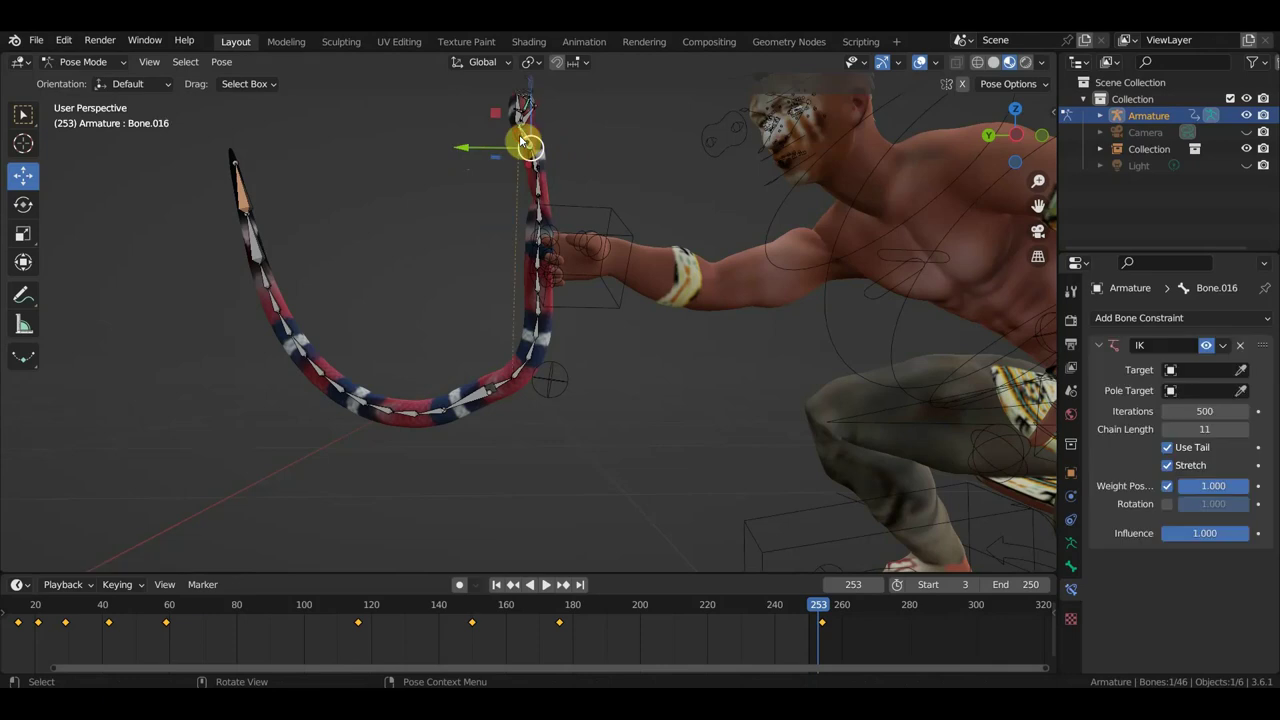
pyautogui.moveTo(522, 140)
pyautogui.mouseDown()
pyautogui.moveTo(528, 207)
pyautogui.moveTo(457, 220)
pyautogui.moveTo(521, 217)
pyautogui.mouseUp()
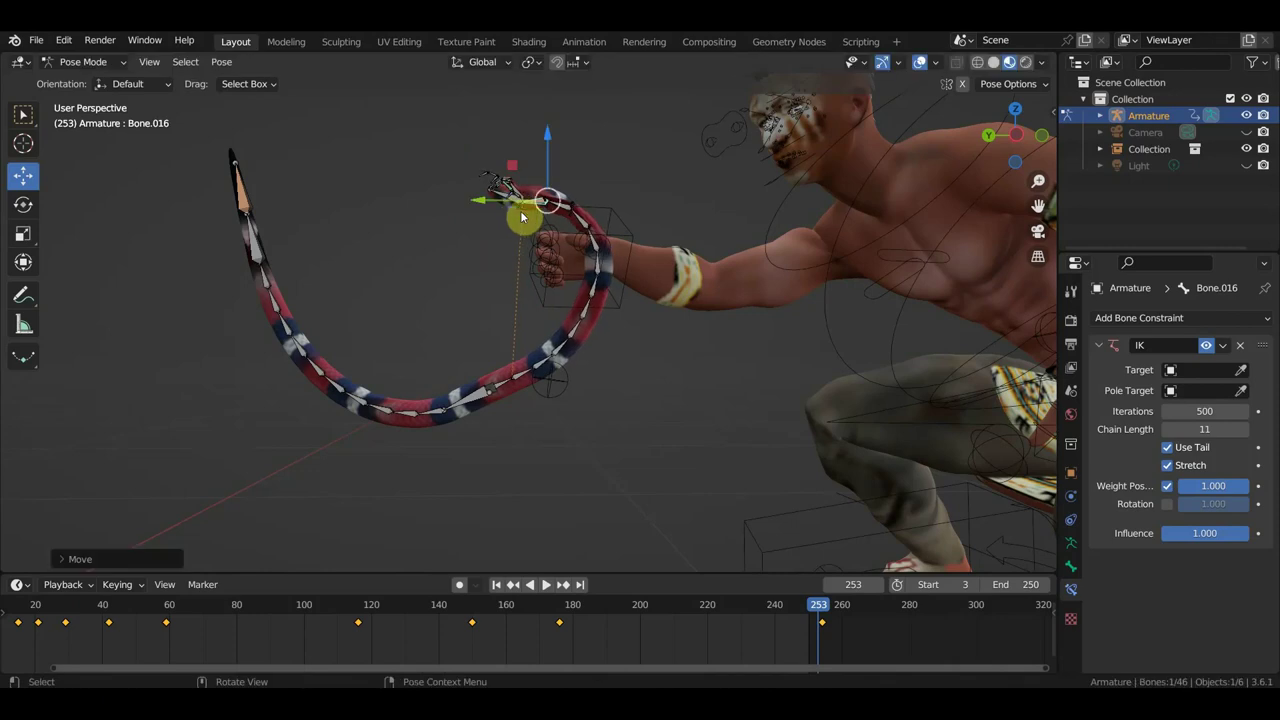
# - Lower Bone.018 so the body drapes in a deep U-shaped loop below the fist
pyautogui.click(494, 393)
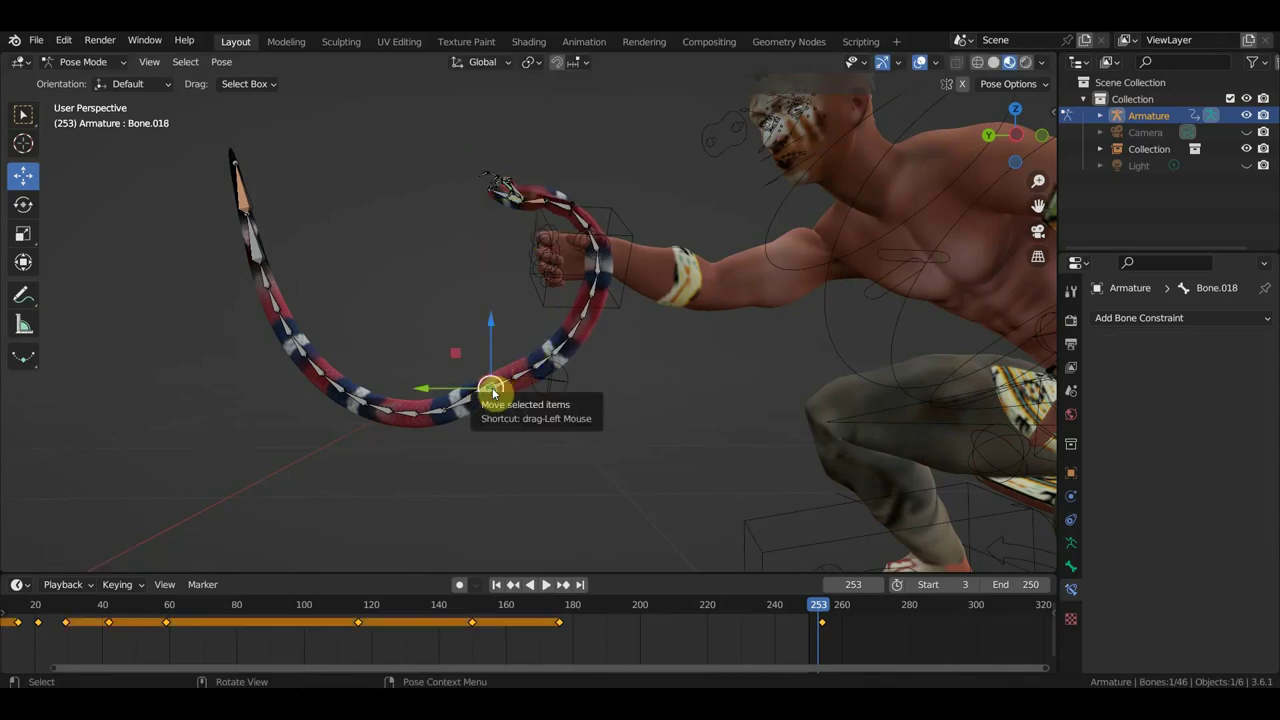
pyautogui.moveTo(493, 390)
pyautogui.mouseDown()
pyautogui.moveTo(485, 412)
pyautogui.moveTo(509, 429)
pyautogui.mouseUp()
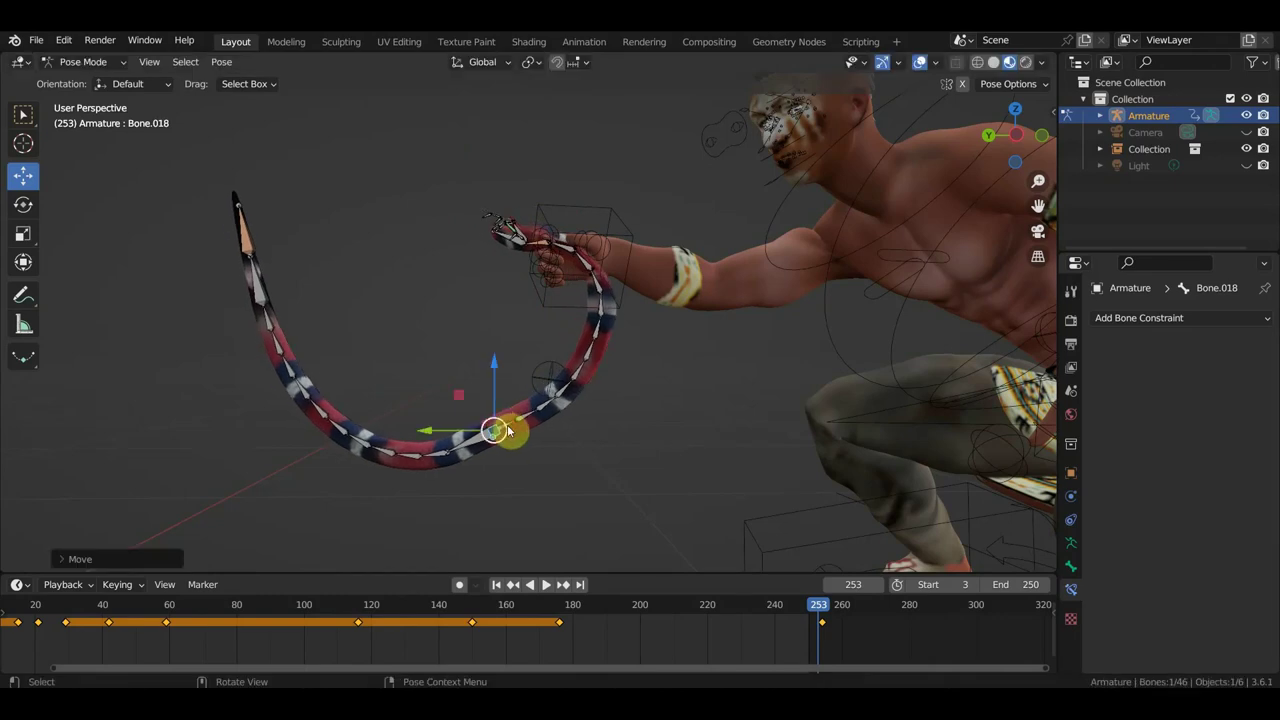
pyautogui.moveTo(654, 466)
pyautogui.mouseDown(button='middle')
pyautogui.moveTo(897, 494)
pyautogui.moveTo(715, 469)
pyautogui.moveTo(774, 474)
pyautogui.moveTo(786, 451)
pyautogui.moveTo(586, 471)
pyautogui.moveTo(509, 506)
pyautogui.moveTo(523, 523)
pyautogui.mouseUp(button='middle')
pyautogui.press('g')
pyautogui.click(771, 452)
pyautogui.press('g')
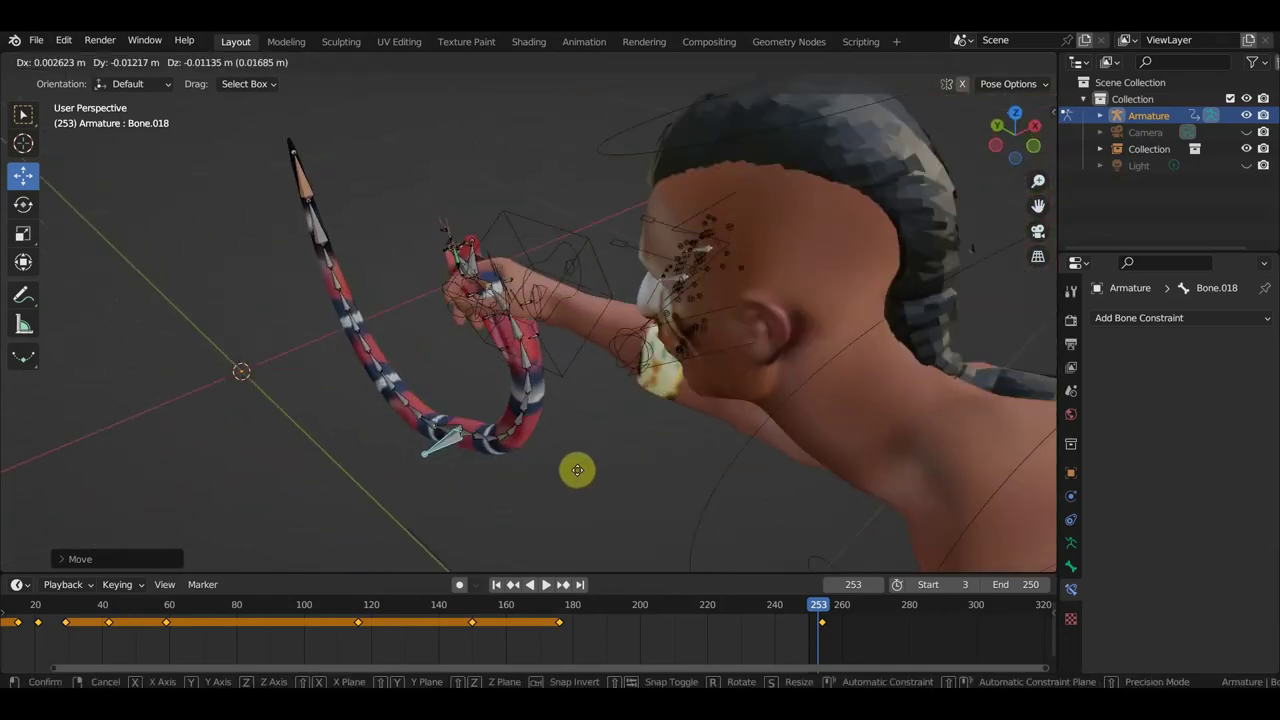
pyautogui.click(577, 471)
pyautogui.moveTo(577, 471)
pyautogui.mouseDown(button='middle')
pyautogui.moveTo(649, 449)
pyautogui.moveTo(698, 396)
pyautogui.mouseUp(button='middle')
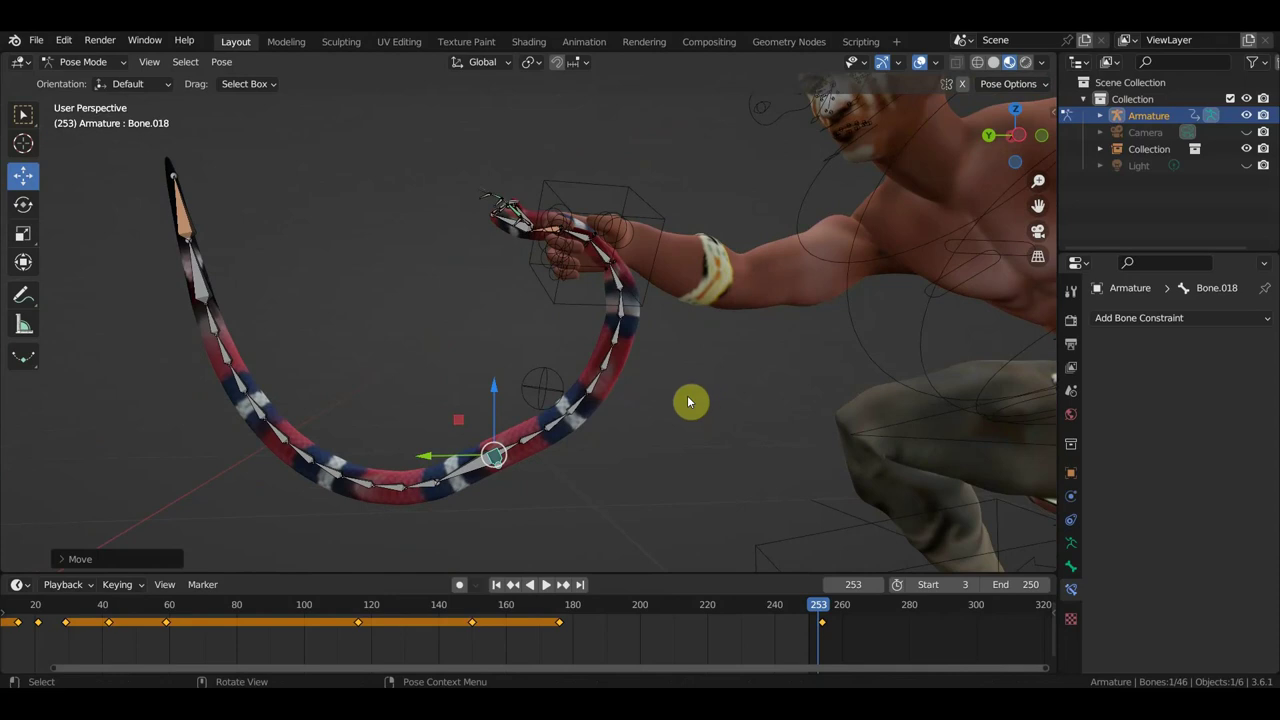
# - Grab the tail-tip bone Bone.007 and move it to a new position
pyautogui.click(185, 217)
pyautogui.scroll(-3, 234, 294)
pyautogui.scroll(-2, 334, 309)
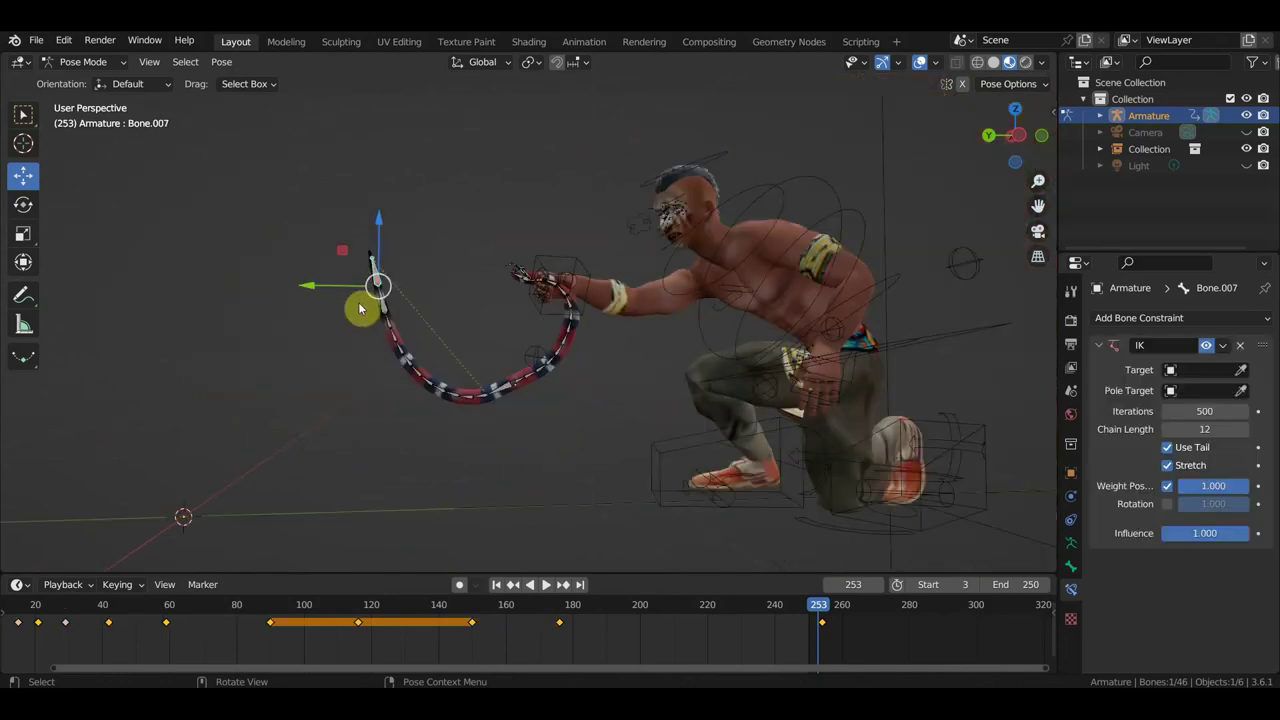
pyautogui.press('g')
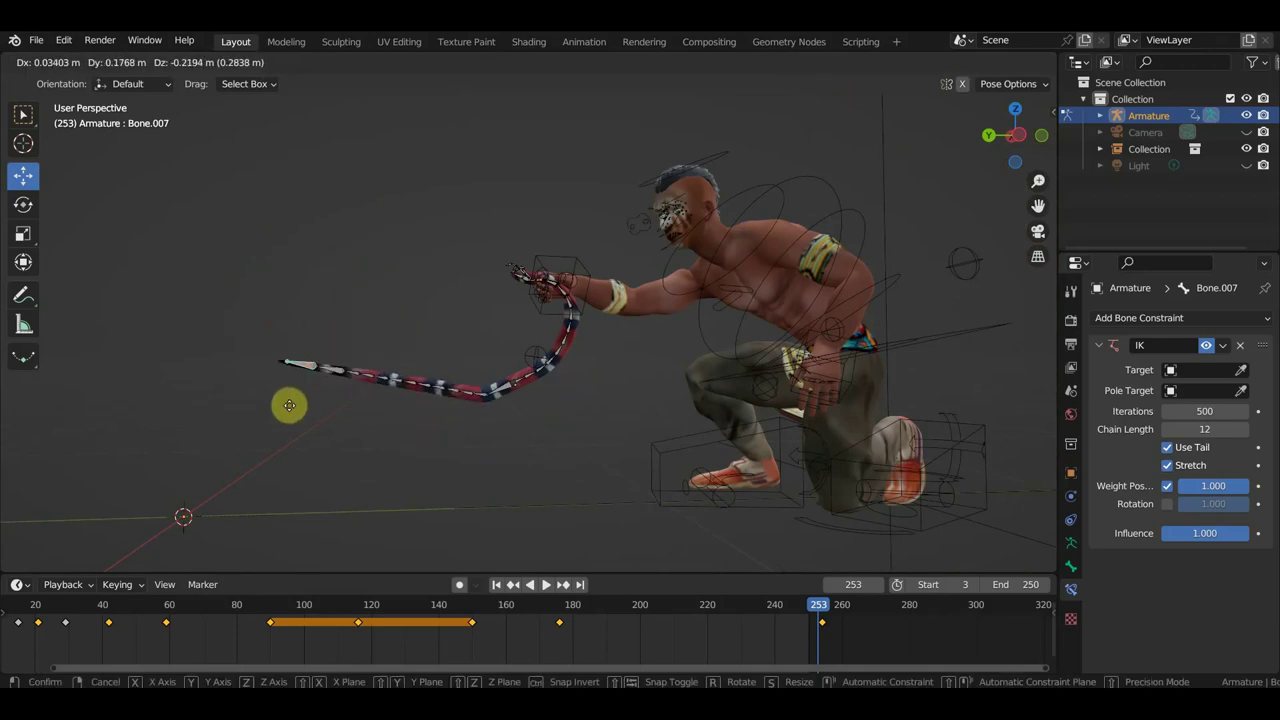
pyautogui.click(300, 410)
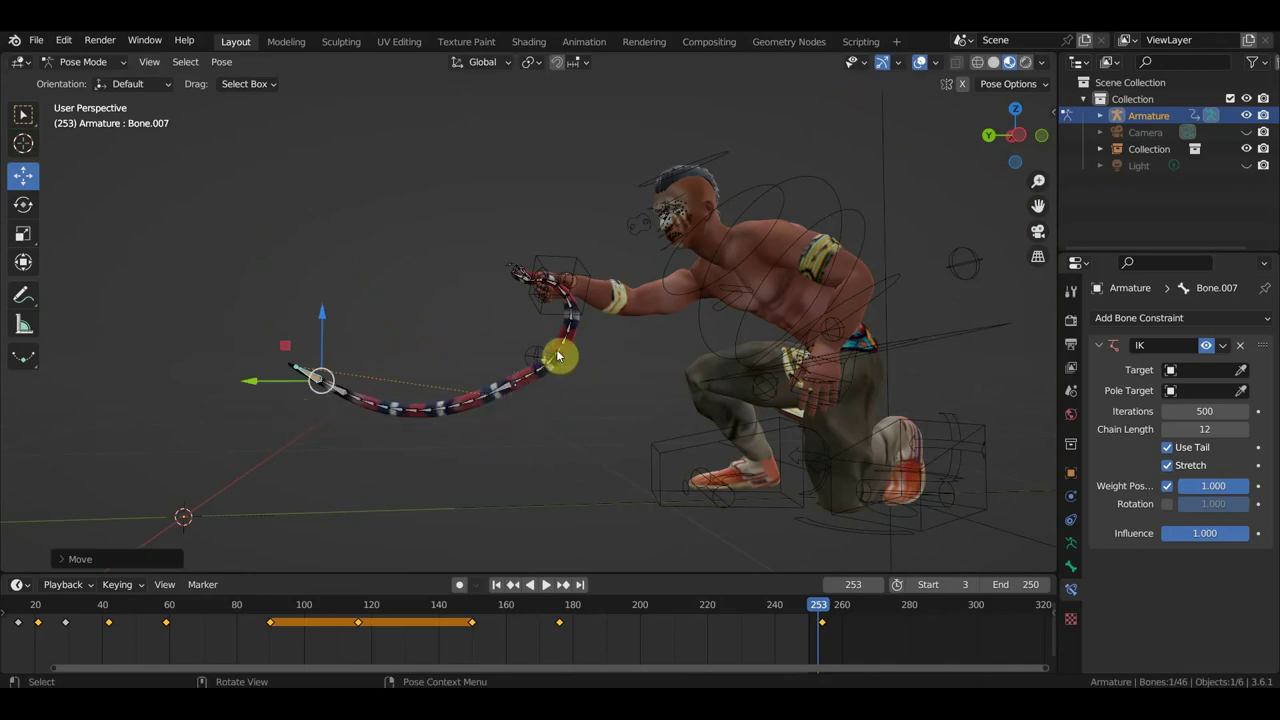
# - Move Bone.018 up along Z with the gizmo to curve the body below the fist
pyautogui.click(559, 357)
pyautogui.moveTo(557, 360); pyautogui.dragTo(551, 398, button='middle')
pyautogui.click(505, 402)
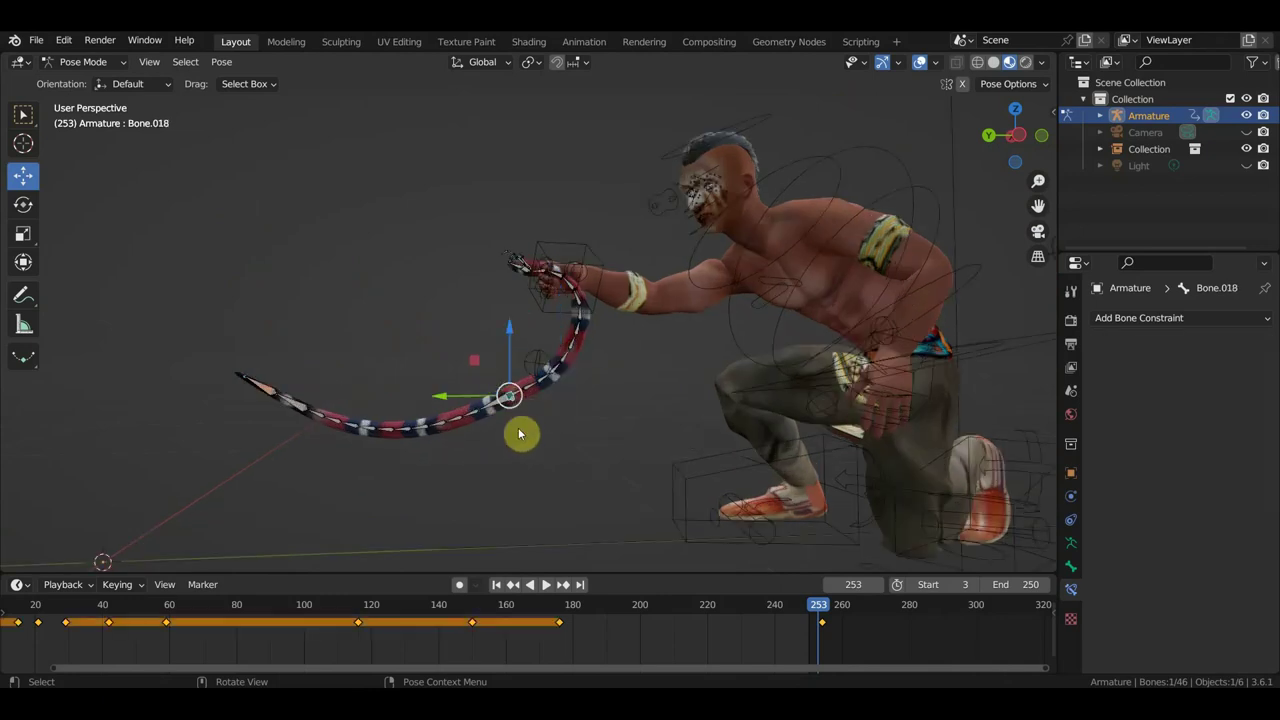
pyautogui.moveTo(509, 337); pyautogui.dragTo(503, 299)
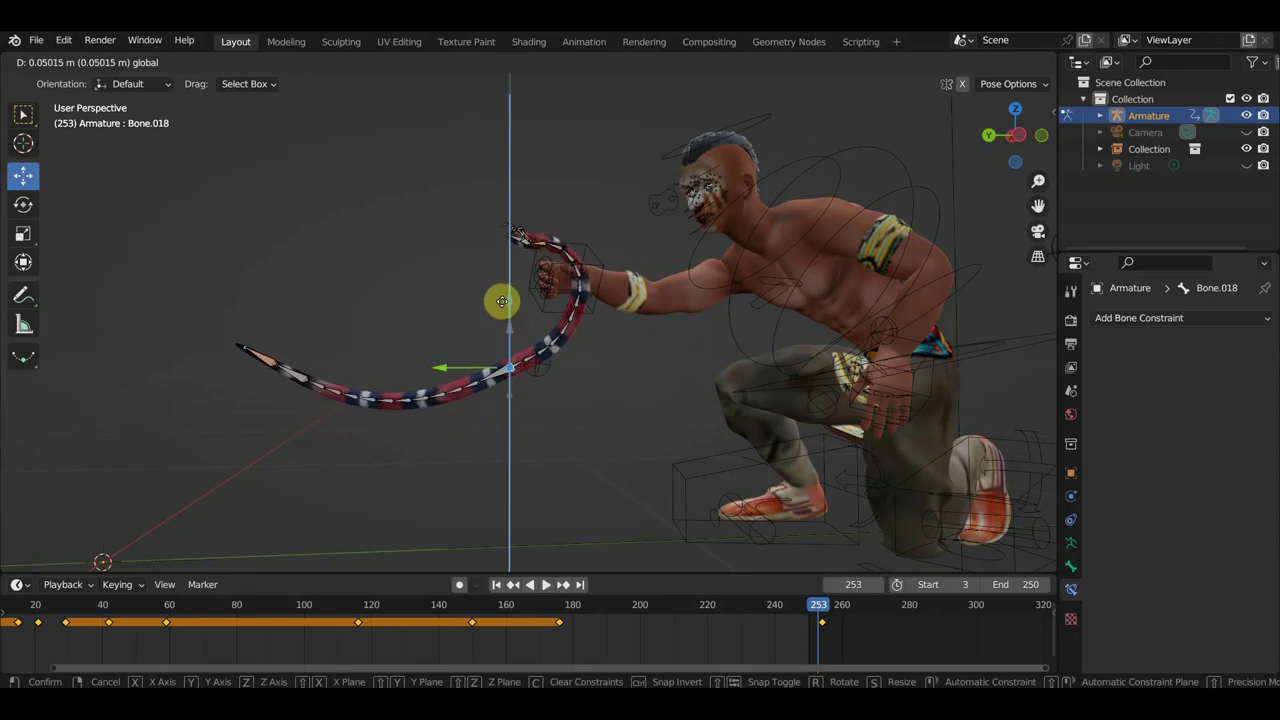
pyautogui.moveTo(502, 301); pyautogui.dragTo(485, 320)
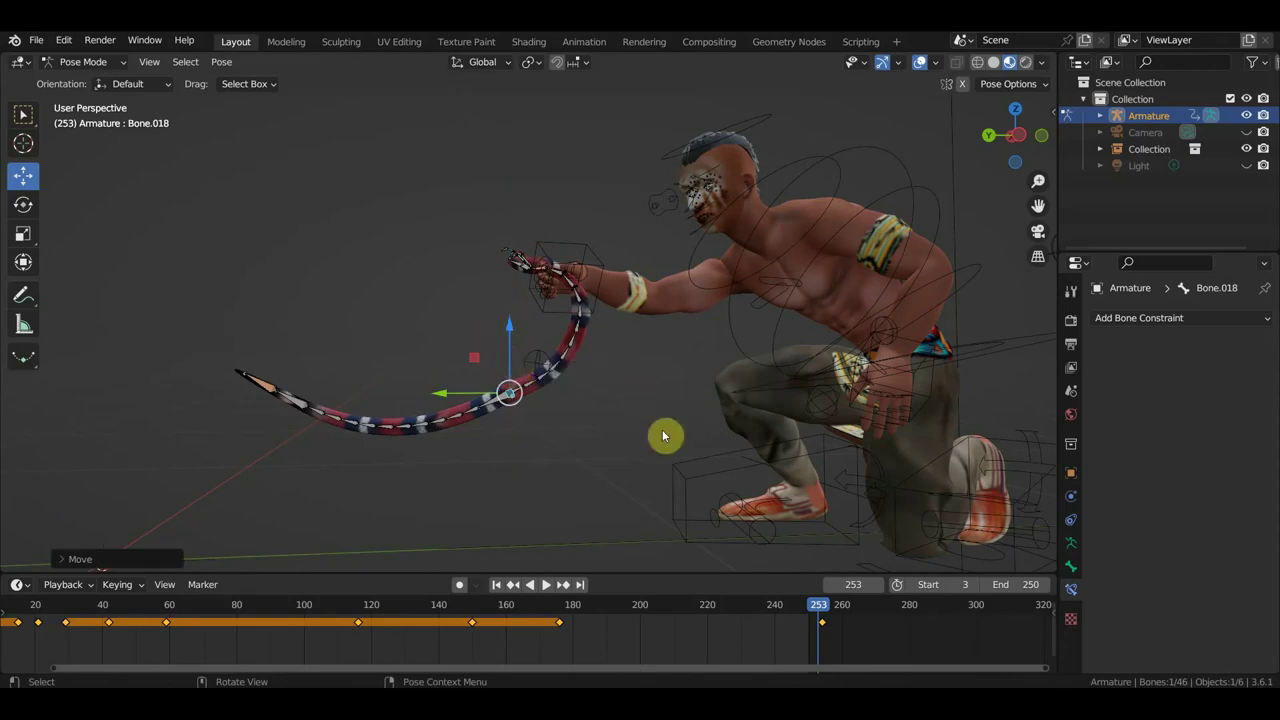
# - Keyframe all bones at frame 253, scrub back to frame 246, and clear the selected bones' location
pyautogui.press('a')
pyautogui.press('i')
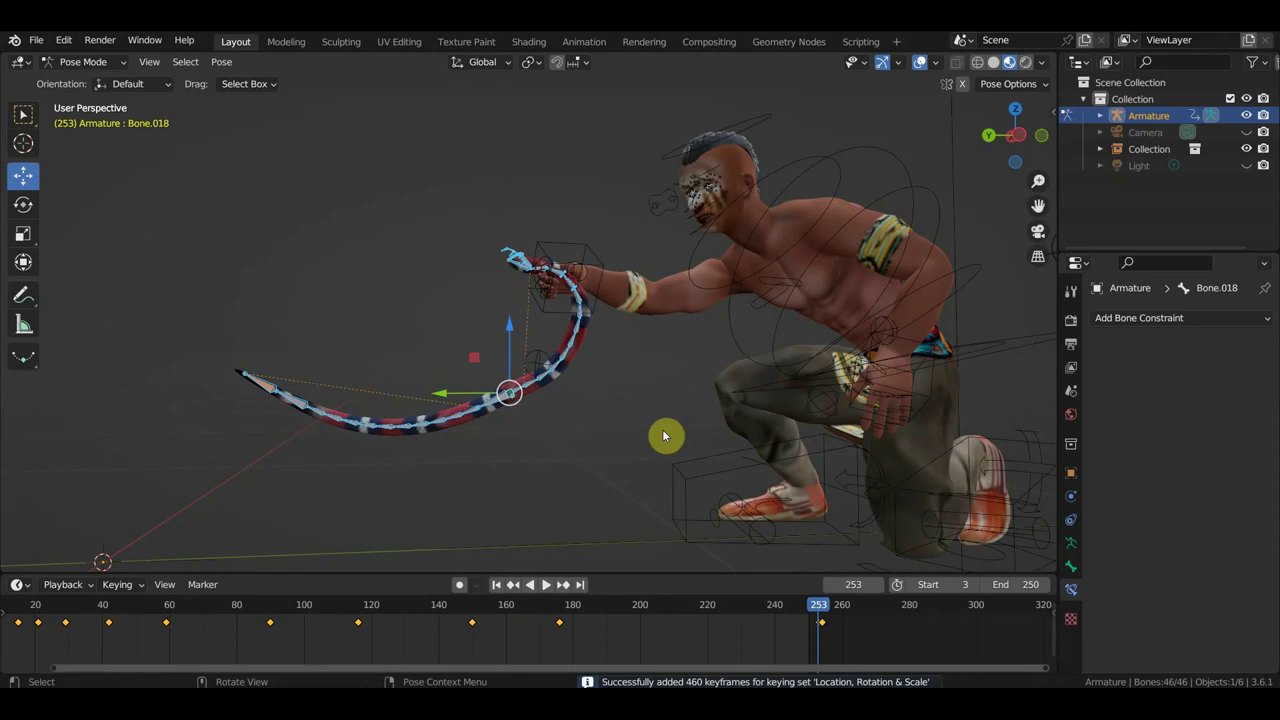
pyautogui.moveTo(828, 611); pyautogui.dragTo(815, 617)
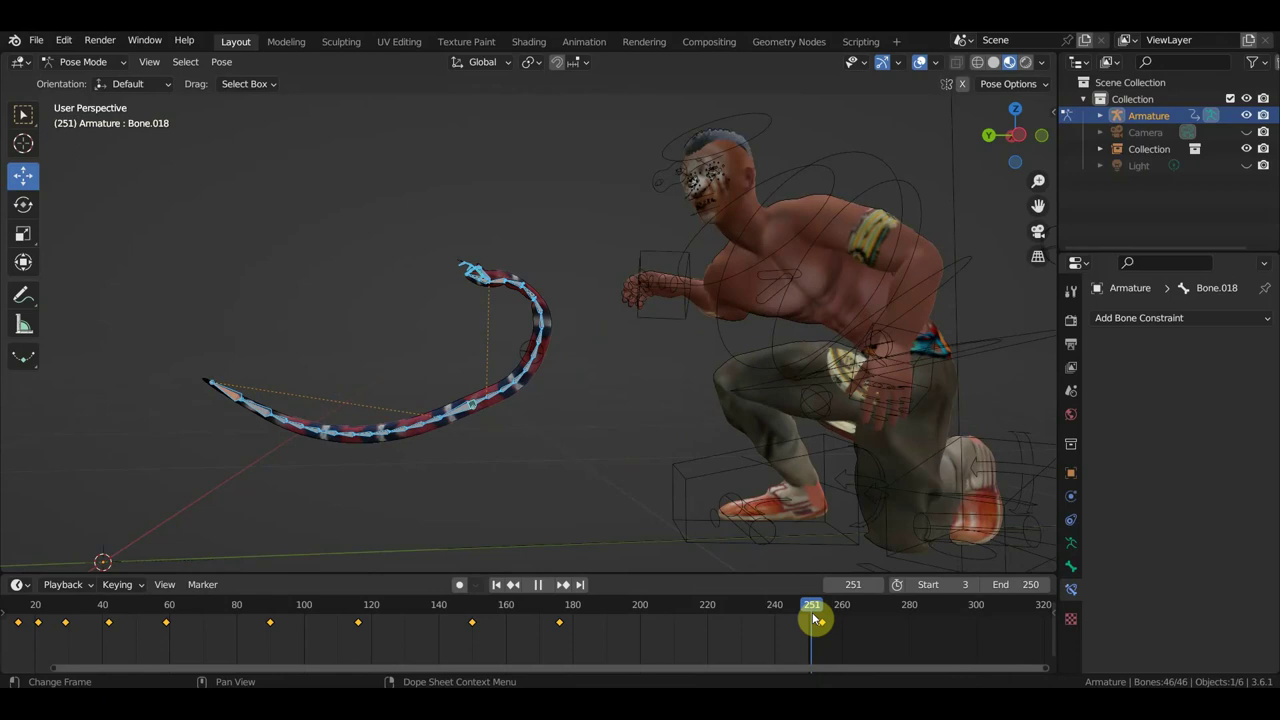
pyautogui.moveTo(815, 620); pyautogui.dragTo(790, 617)
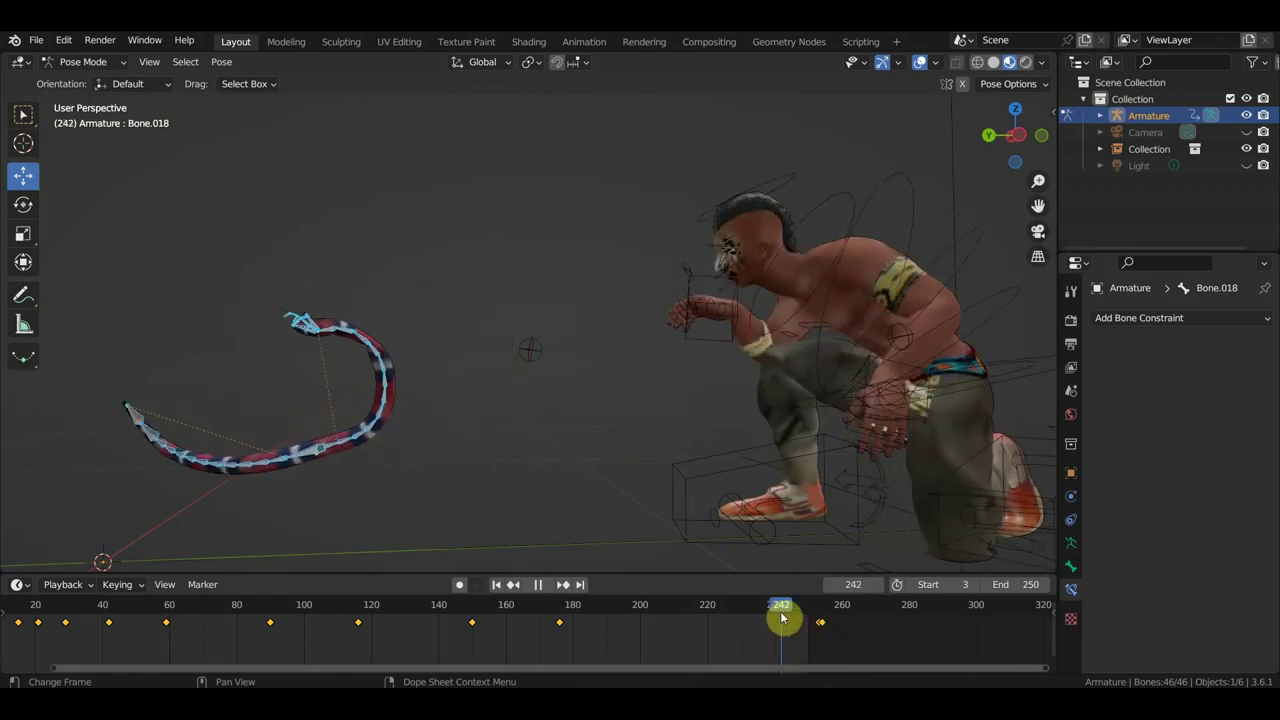
pyautogui.moveTo(788, 618)
pyautogui.mouseDown()
pyautogui.moveTo(597, 613)
pyautogui.moveTo(795, 630)
pyautogui.mouseUp()
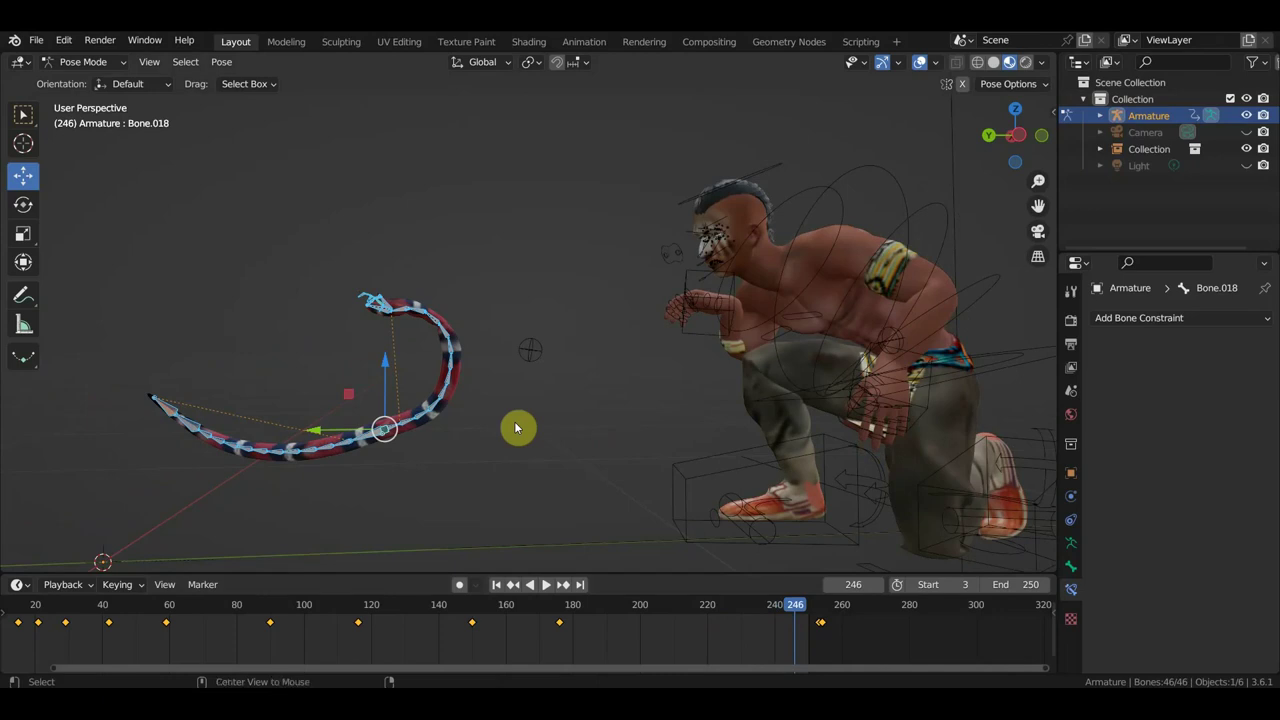
pyautogui.hotkey('alt', 'g')
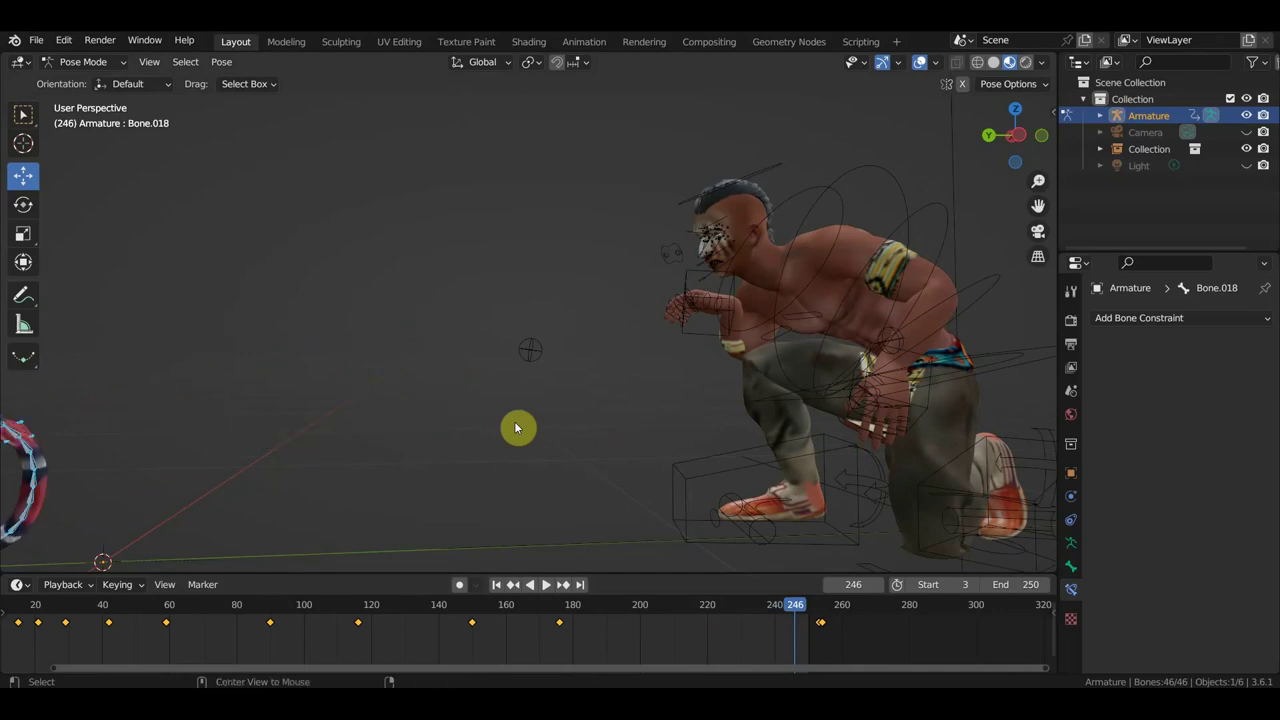
# - Select a snake bone and switch to a right orthographic side view
pyautogui.scroll(-2, 514, 427)
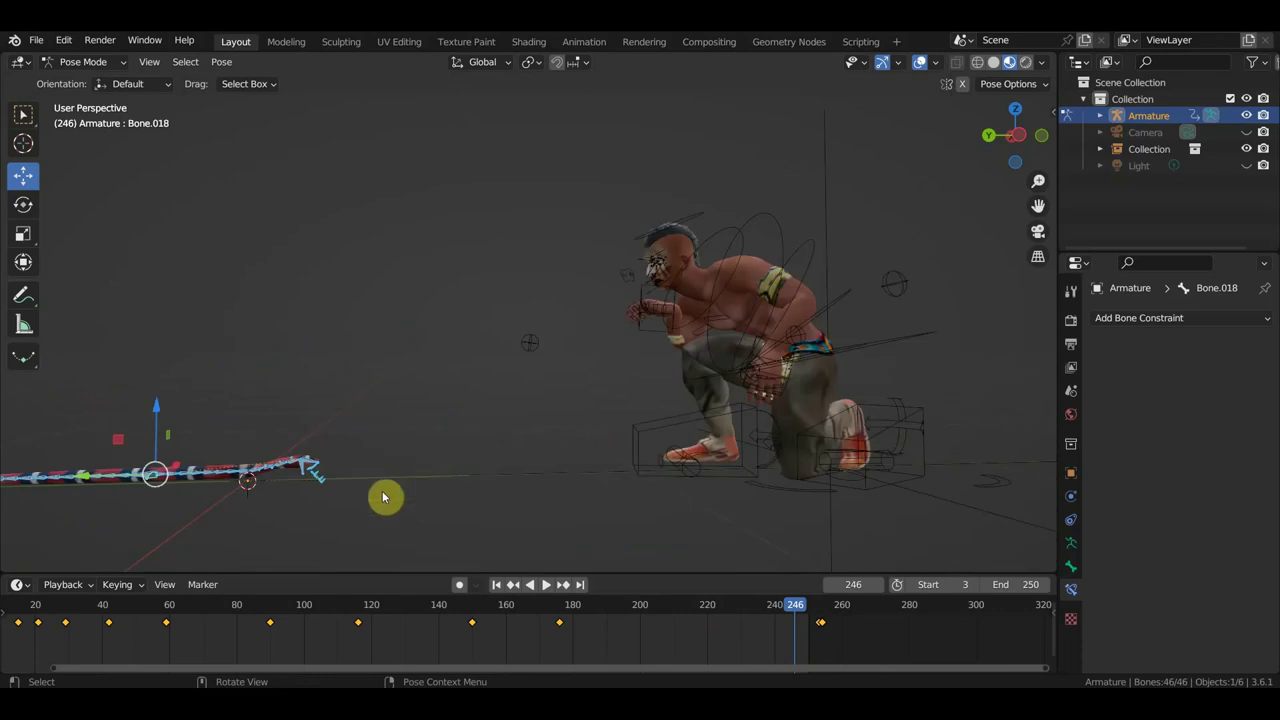
pyautogui.moveTo(356, 531)
pyautogui.mouseDown()
pyautogui.moveTo(294, 442)
pyautogui.moveTo(307, 468)
pyautogui.mouseUp()
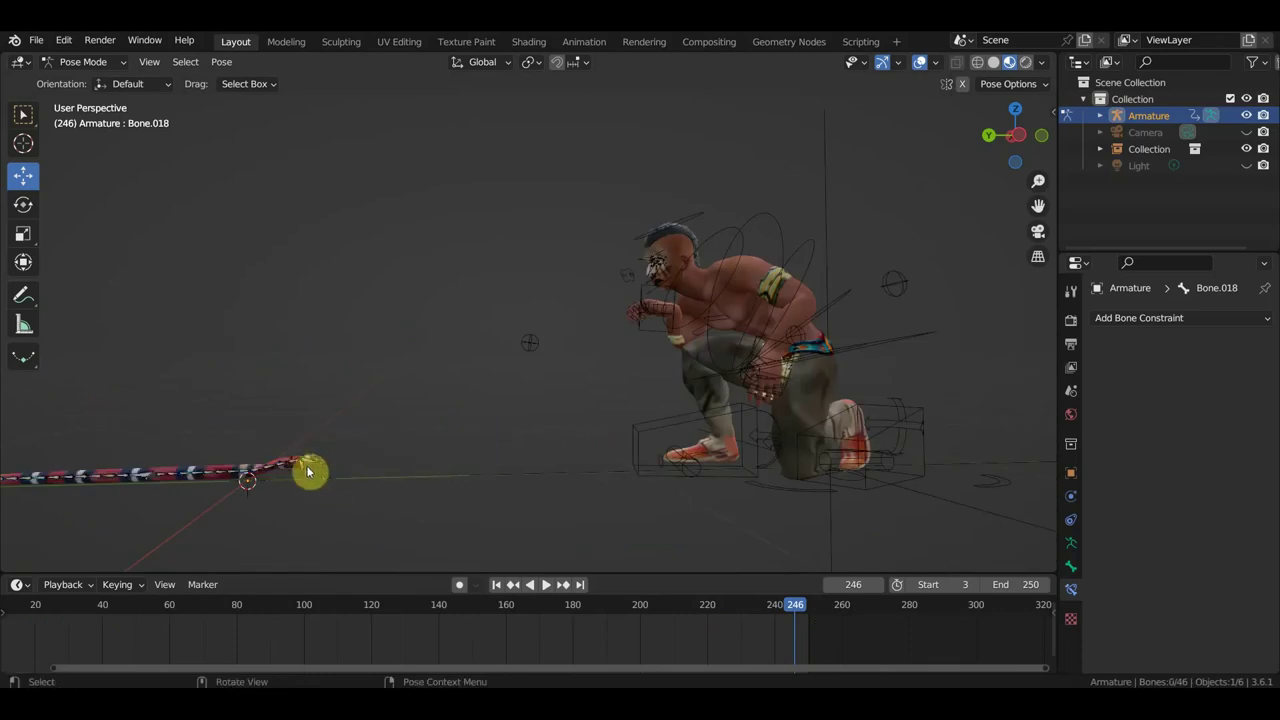
pyautogui.scroll(1, 130, 492)
pyautogui.scroll(1, 314, 471)
pyautogui.scroll(1, 346, 472)
pyautogui.scroll(1, 348, 472)
pyautogui.moveTo(234, 519)
pyautogui.mouseDown(button='middle')
pyautogui.moveTo(237, 571)
pyautogui.moveTo(309, 83)
pyautogui.mouseUp(button='middle')
pyautogui.click(349, 531)
pyautogui.moveTo(349, 531)
pyautogui.mouseDown(button='middle')
pyautogui.moveTo(395, 522)
pyautogui.moveTo(378, 424)
pyautogui.mouseUp(button='middle')
pyautogui.press('KP_5')
pyautogui.press('KP_3')
pyautogui.scroll(-2, 520, 425)
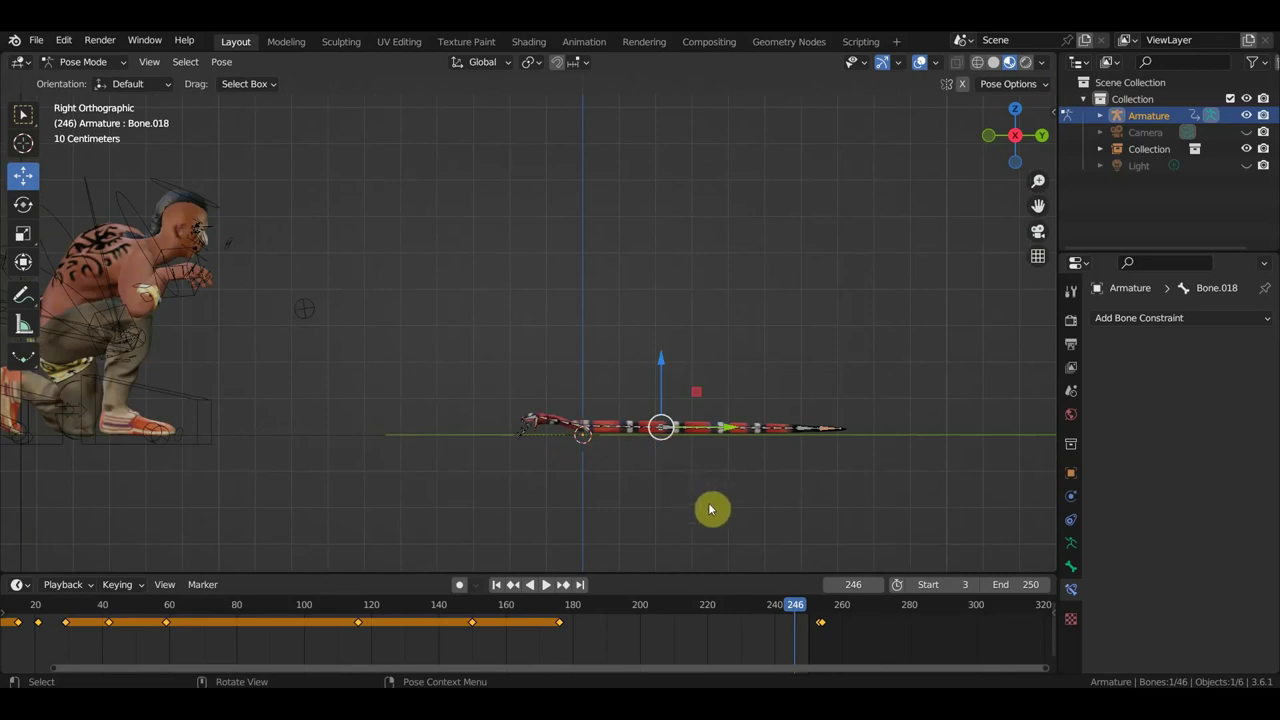
# - Lift the snake chain off the ground and bend Bone.007's end downward
pyautogui.press('g')
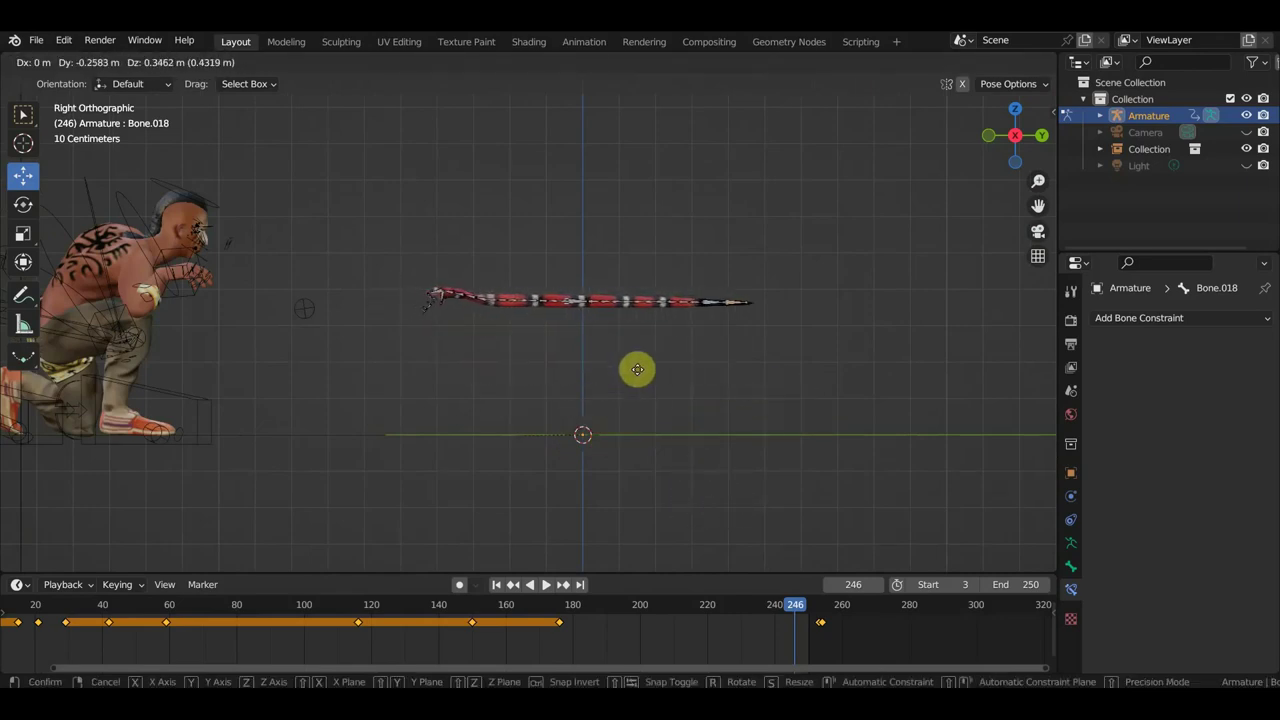
pyautogui.click(640, 369)
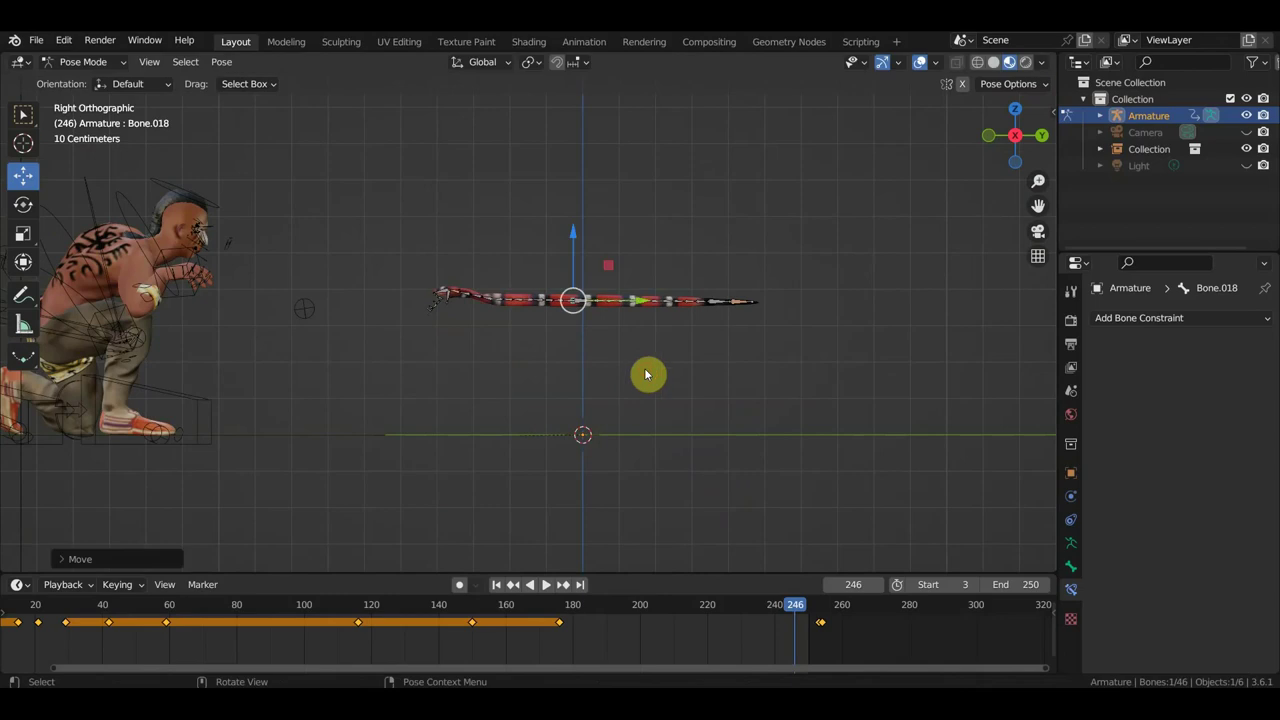
pyautogui.click(741, 306)
pyautogui.moveTo(741, 306)
pyautogui.mouseDown()
pyautogui.moveTo(680, 375)
pyautogui.moveTo(701, 396)
pyautogui.mouseUp()
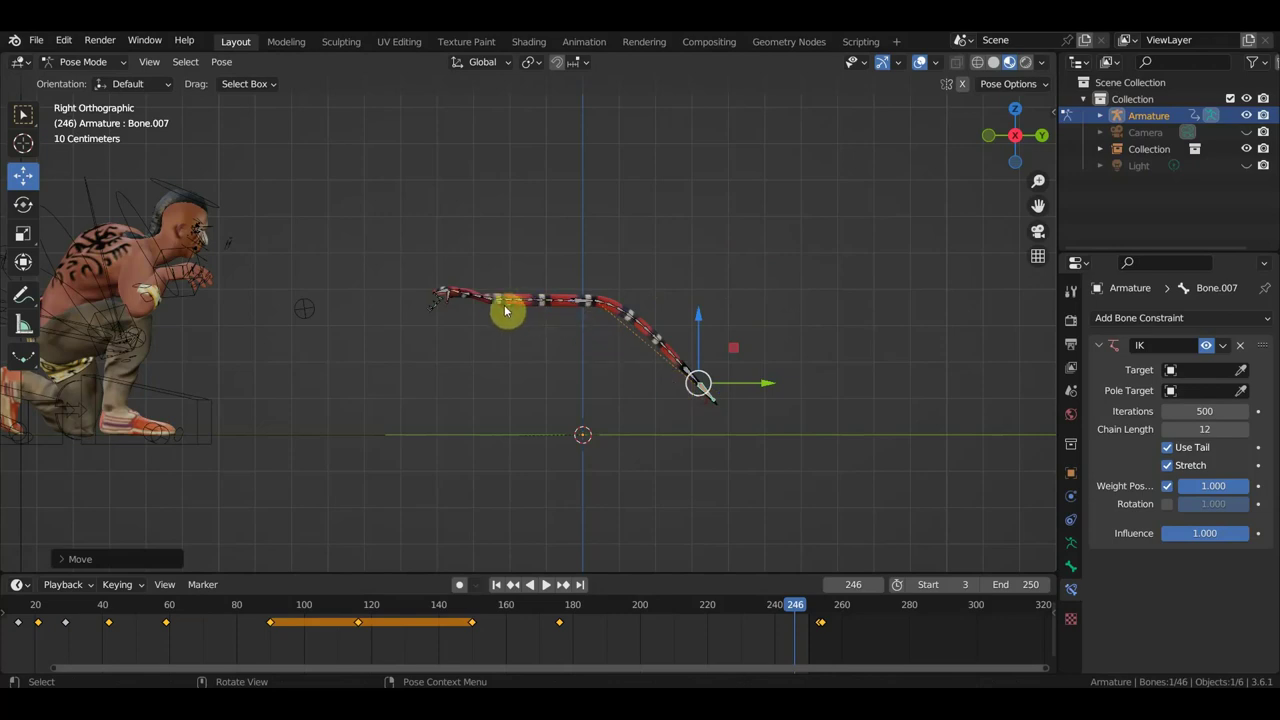
pyautogui.click(459, 296)
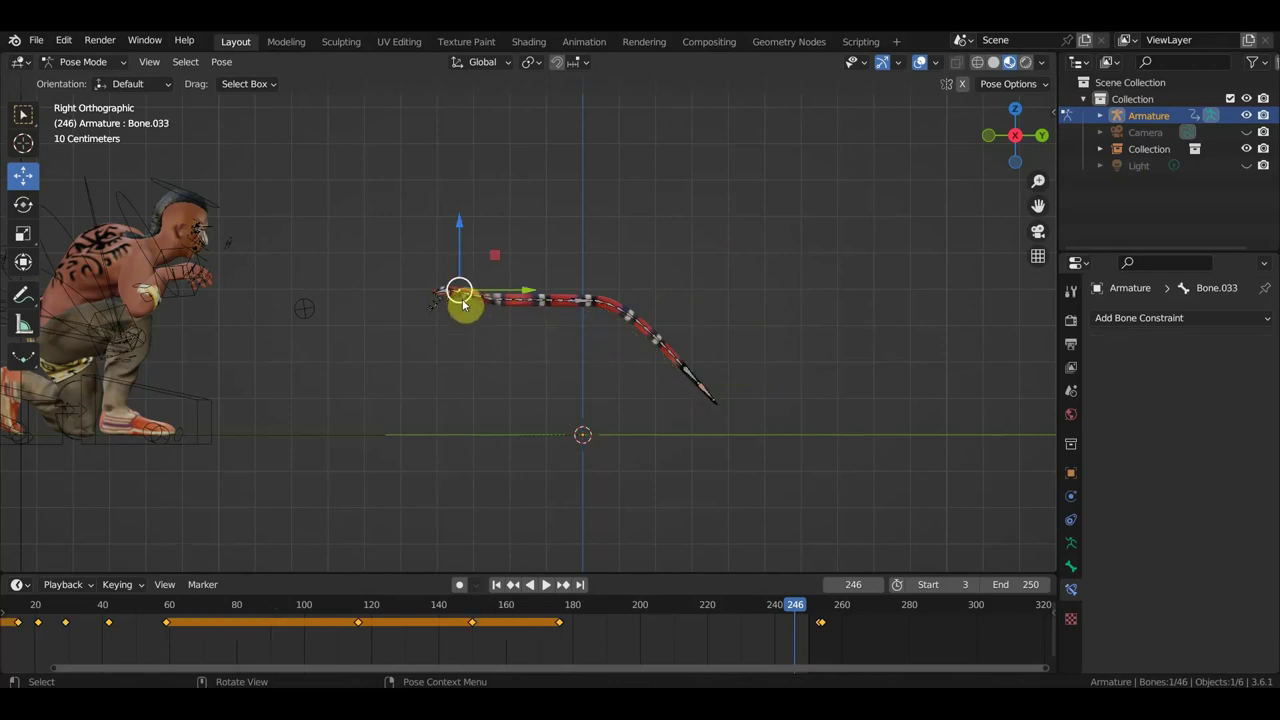
# - Curl the snake's front end and loop the tail-tip Bone.007 upward into an S-coil
pyautogui.moveTo(456, 296); pyautogui.dragTo(525, 282)
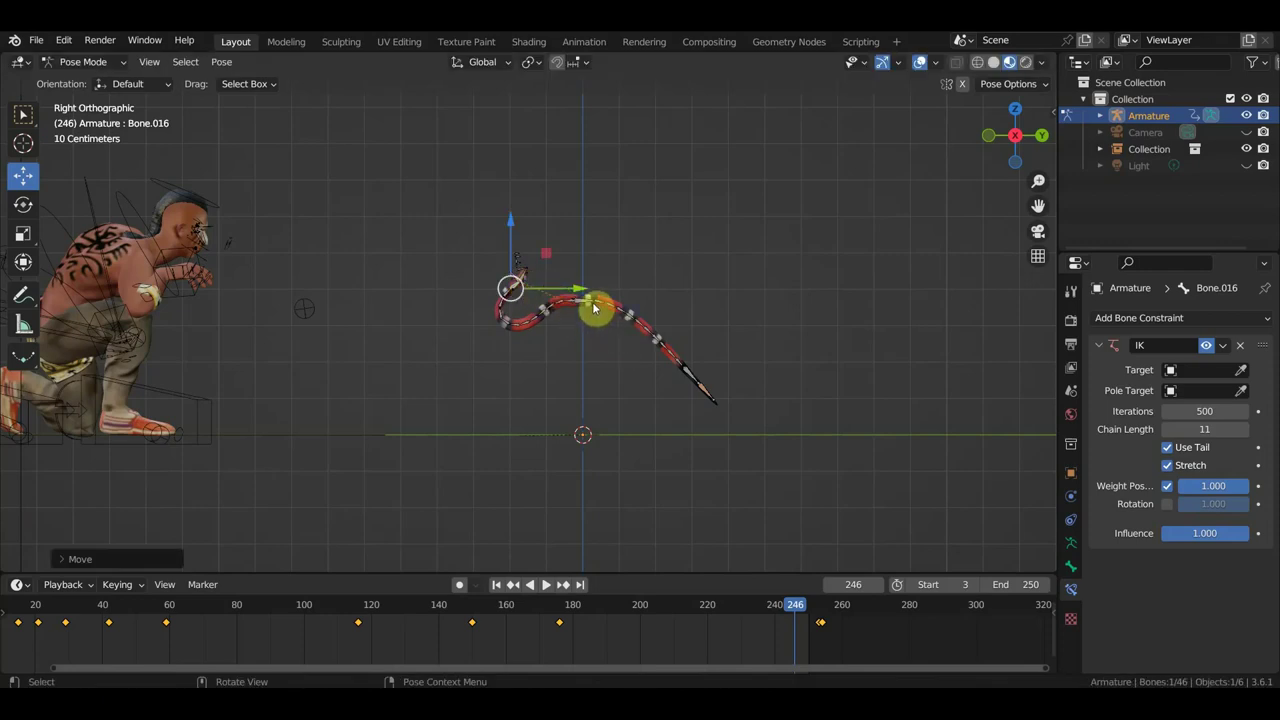
pyautogui.click(705, 398)
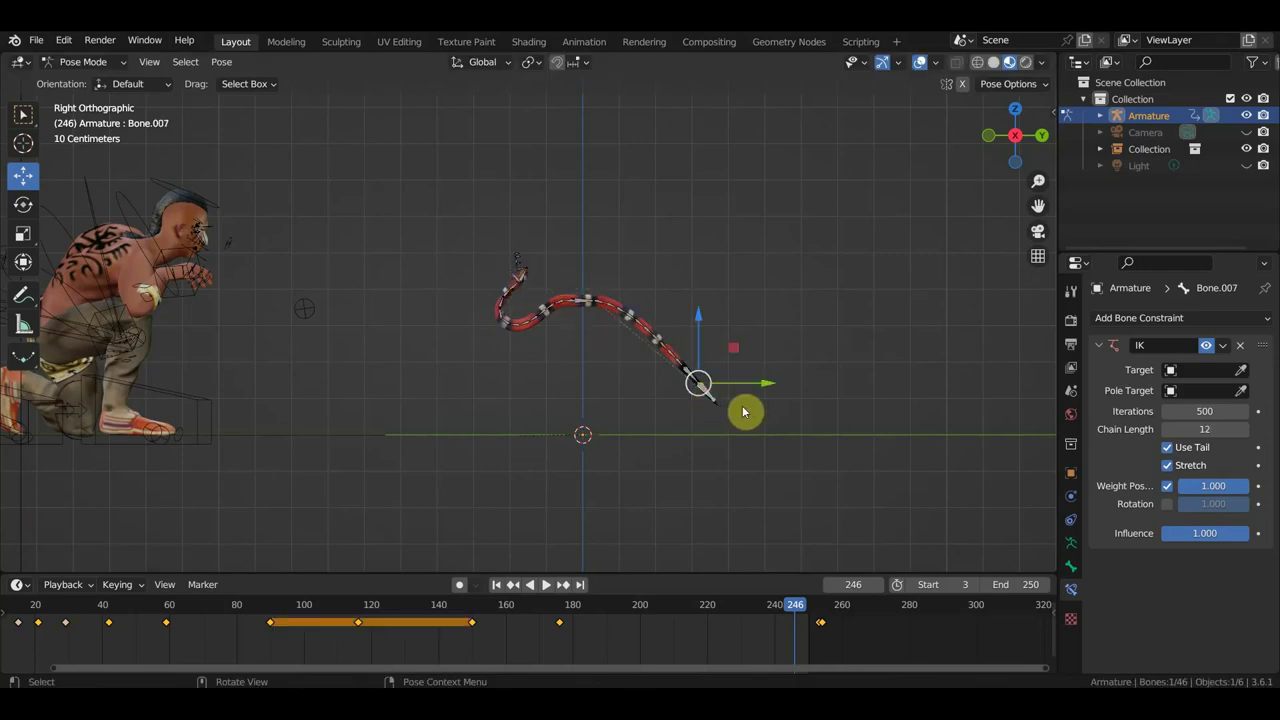
pyautogui.press('g')
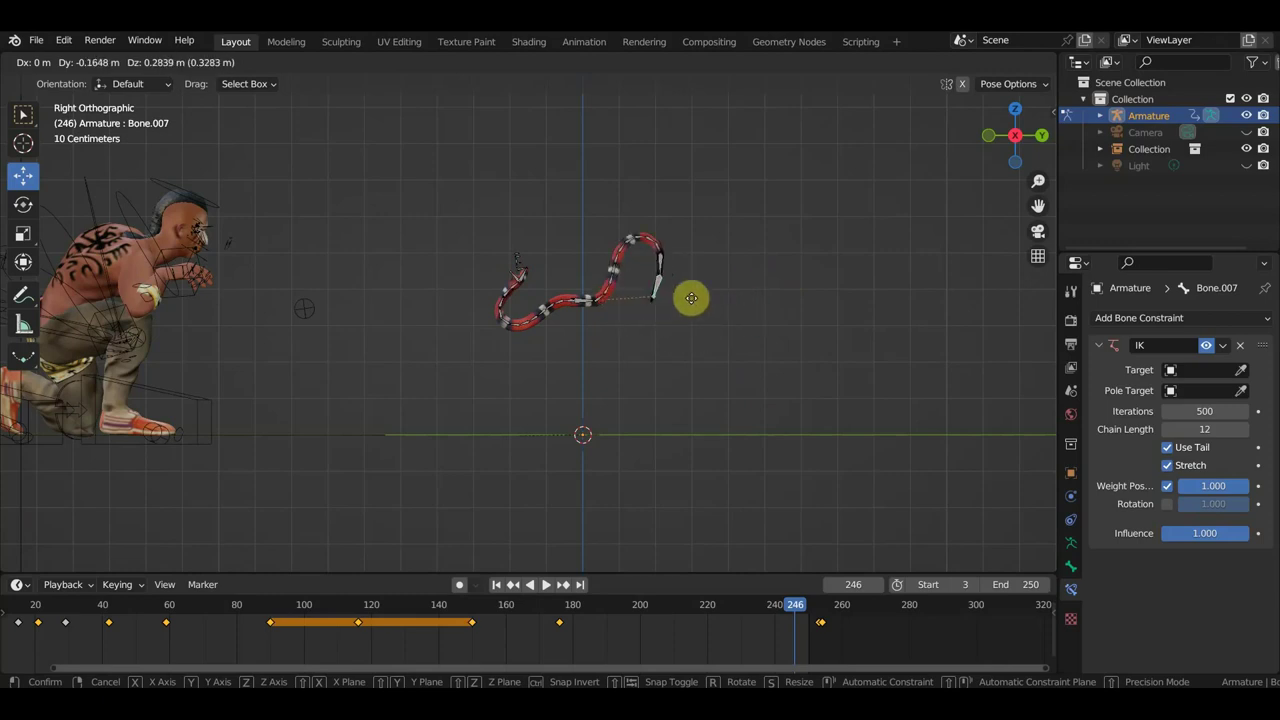
pyautogui.click(692, 296)
pyautogui.moveTo(576, 307)
pyautogui.mouseDown(button='middle')
pyautogui.moveTo(491, 424)
pyautogui.moveTo(611, 357)
pyautogui.moveTo(614, 342)
pyautogui.moveTo(655, 376)
pyautogui.mouseUp(button='middle')
# - Keyframe the whole snake pose at frame 246, then move to frame 253
pyautogui.press('a')
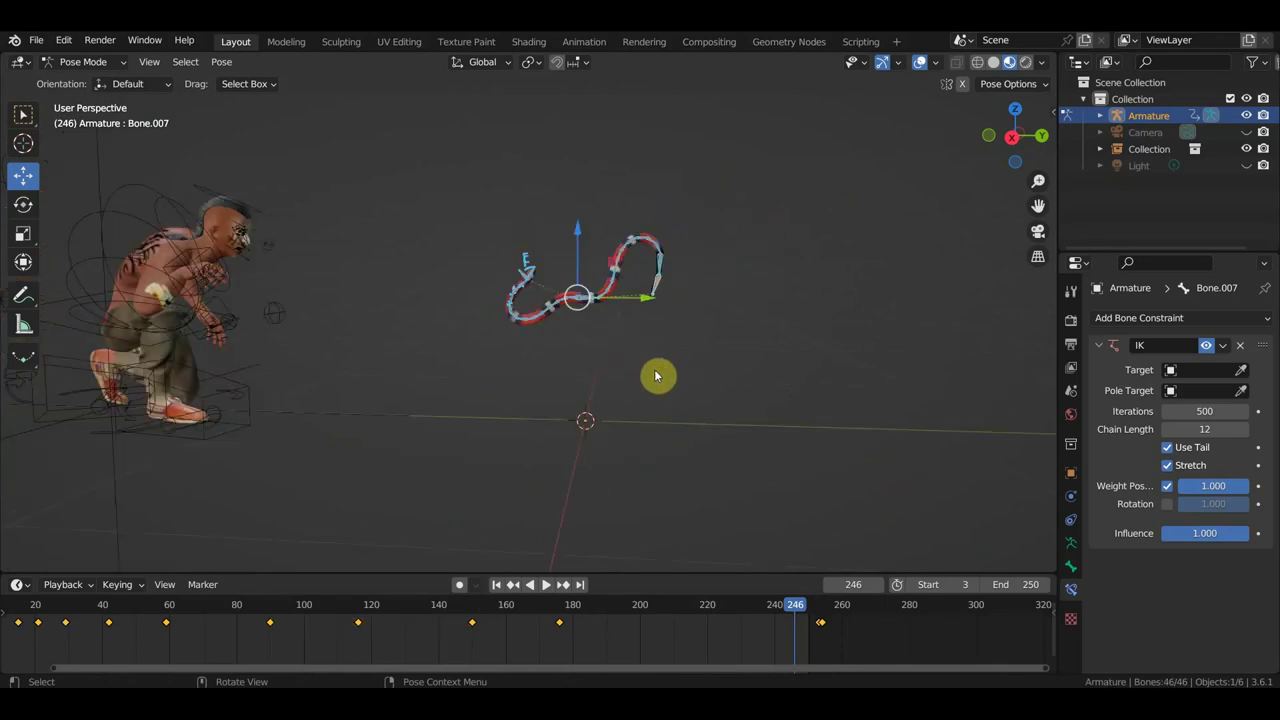
pyautogui.press('i')
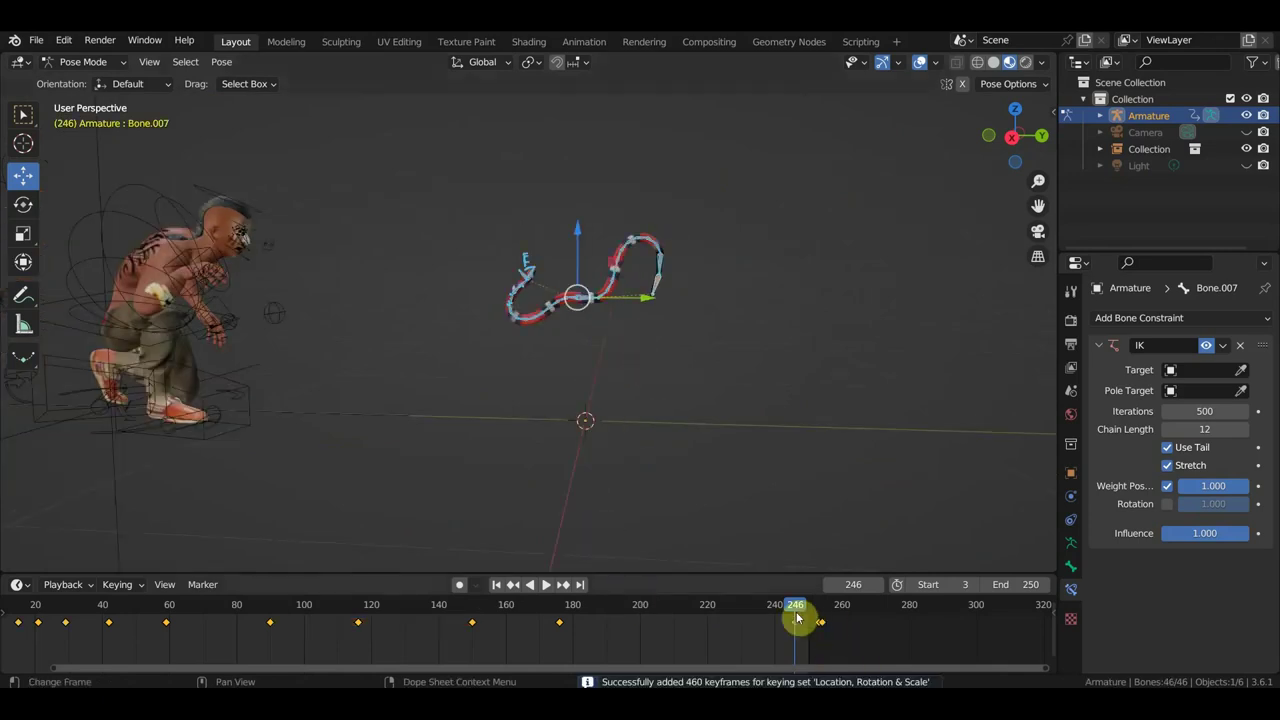
pyautogui.press('space')
pyautogui.moveTo(802, 612); pyautogui.dragTo(819, 620)
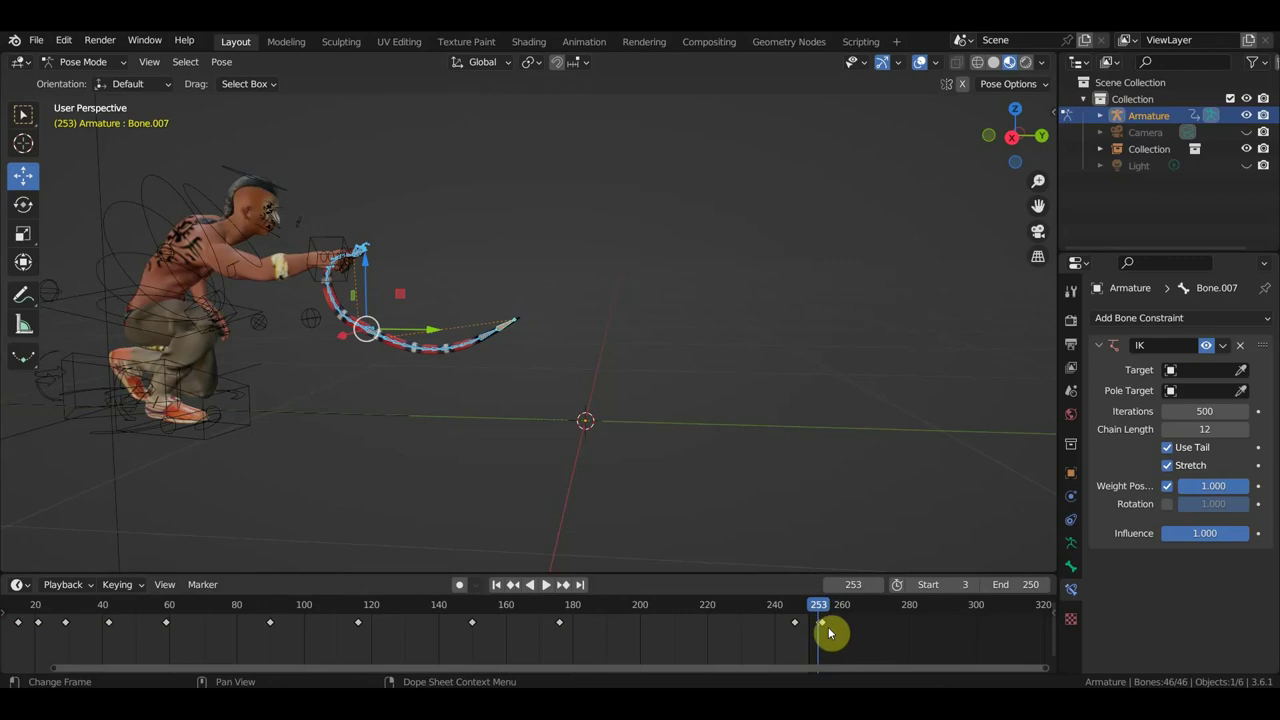
pyautogui.press('g')
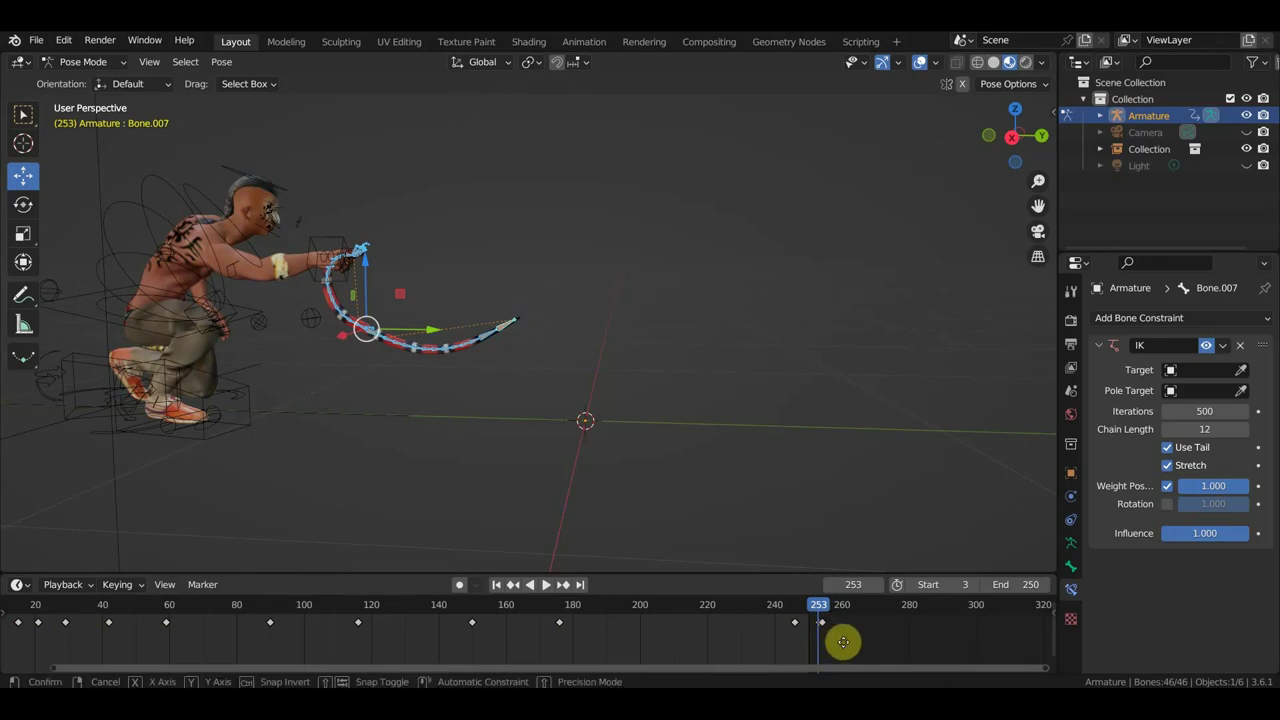
pyautogui.rightClick(827, 638)
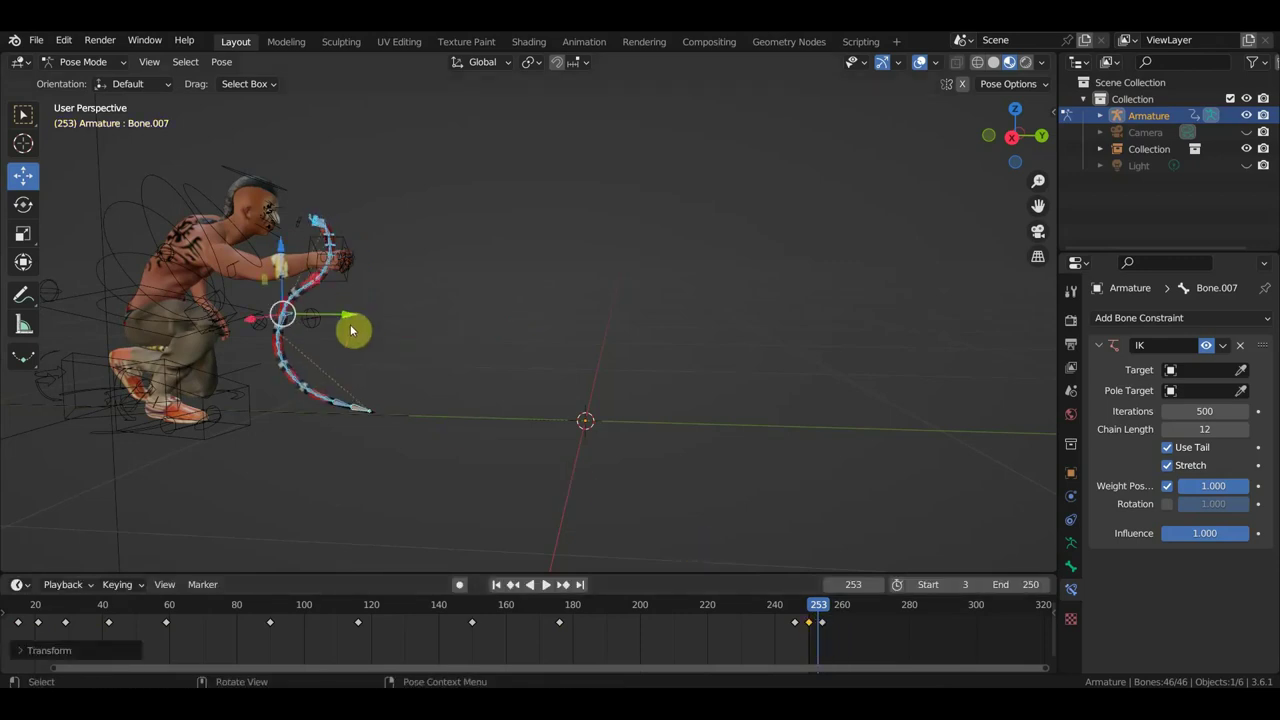
# - Move the snake up toward the character's hand and rotate the whole chain
pyautogui.moveTo(350, 316)
pyautogui.mouseDown()
pyautogui.moveTo(560, 344)
pyautogui.moveTo(572, 357)
pyautogui.mouseUp()
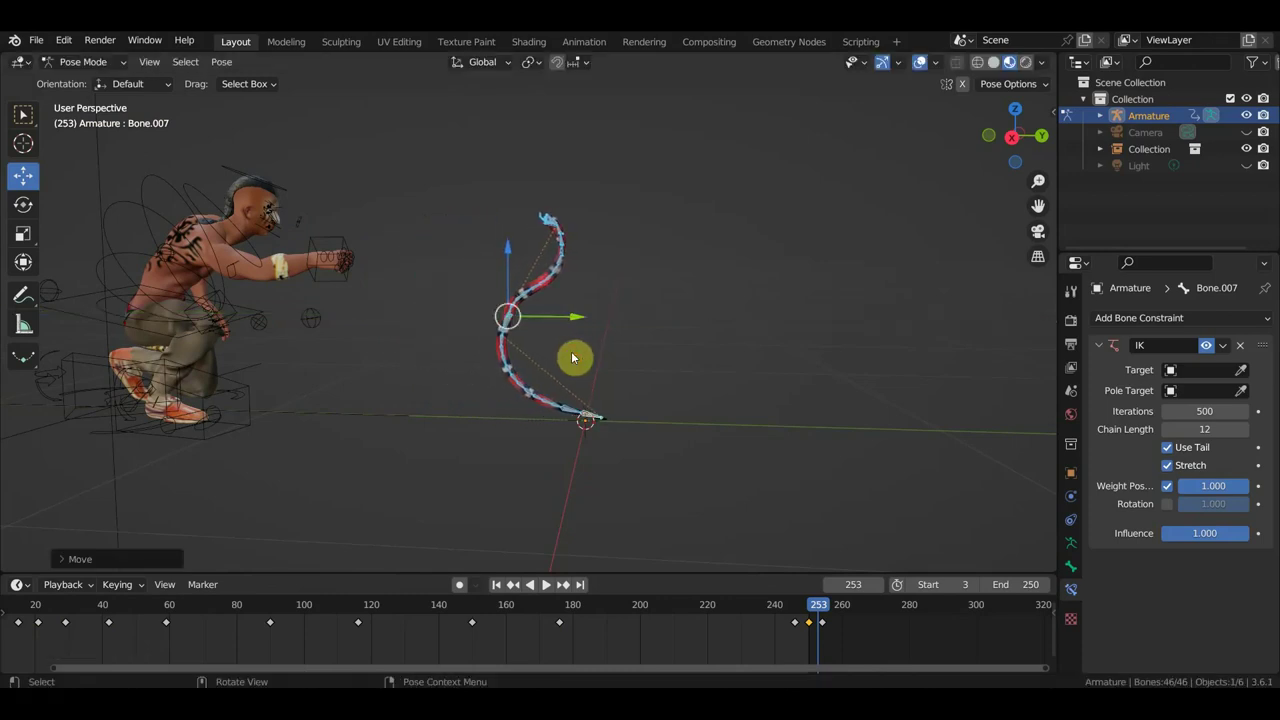
pyautogui.click(594, 422)
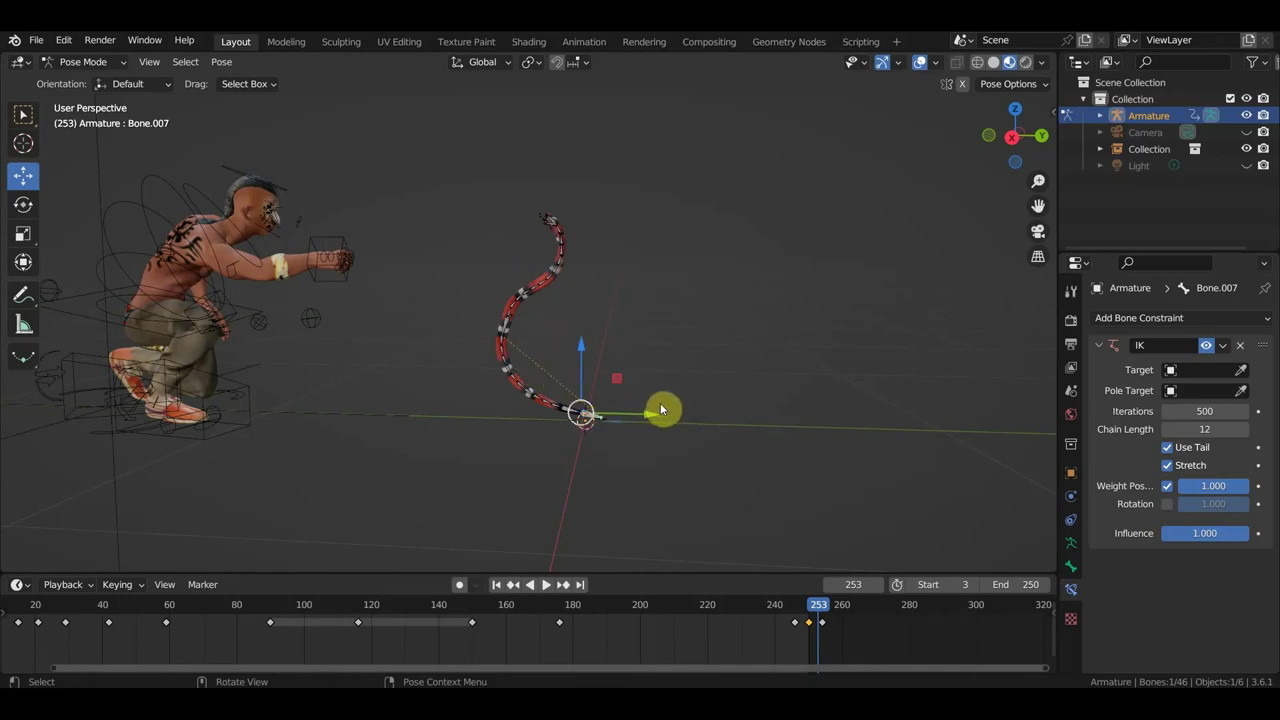
pyautogui.press('a')
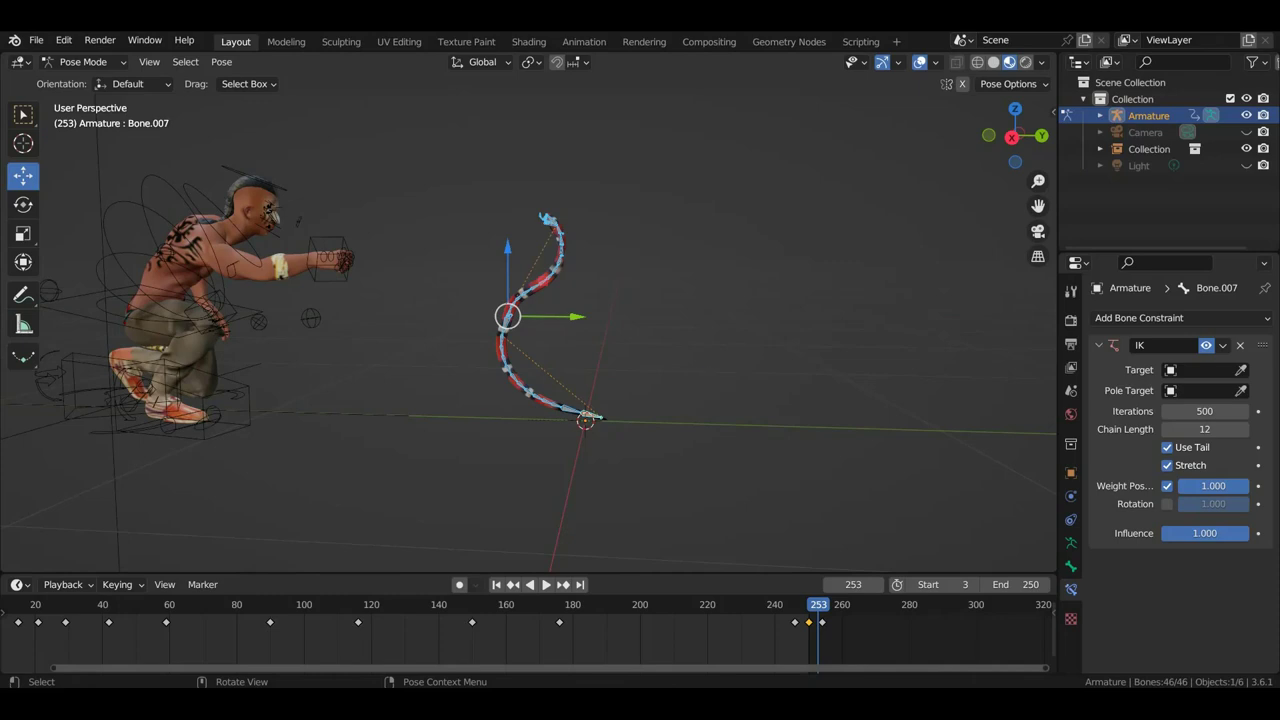
pyautogui.press('r')
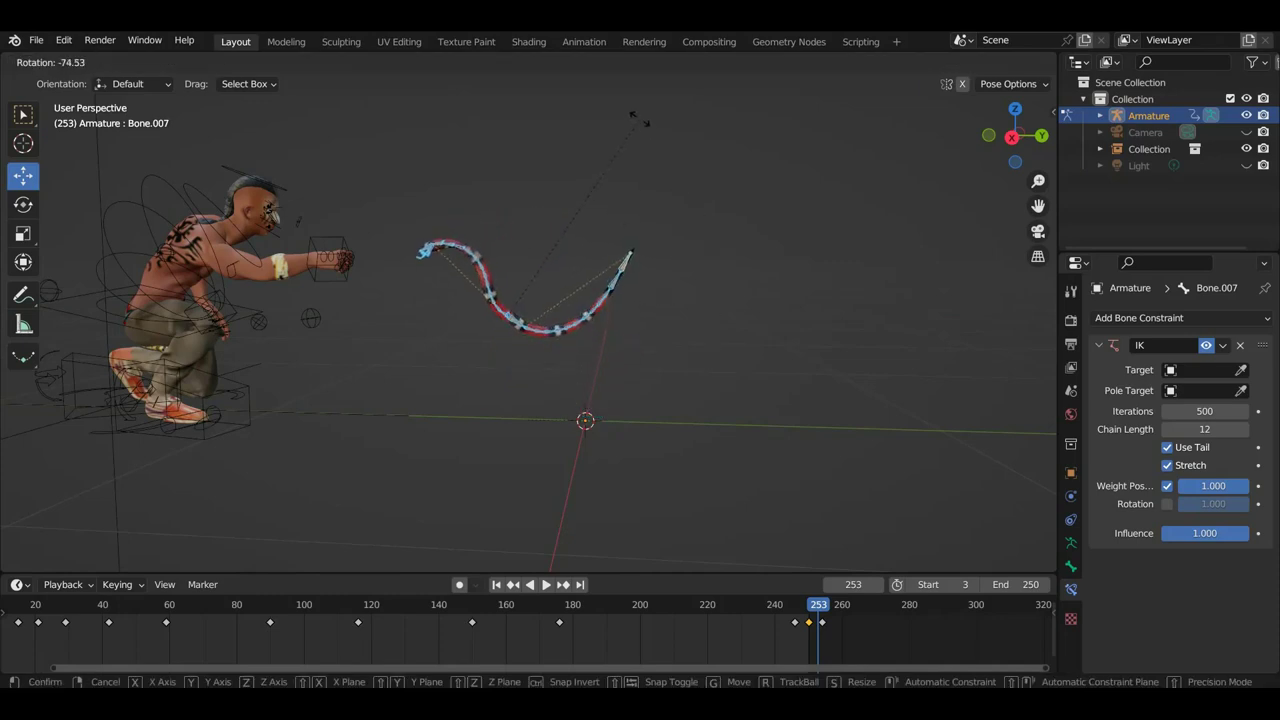
pyautogui.click(638, 118)
# - Reposition the snake's tail tip and its head bone Bone.033
pyautogui.click(629, 270)
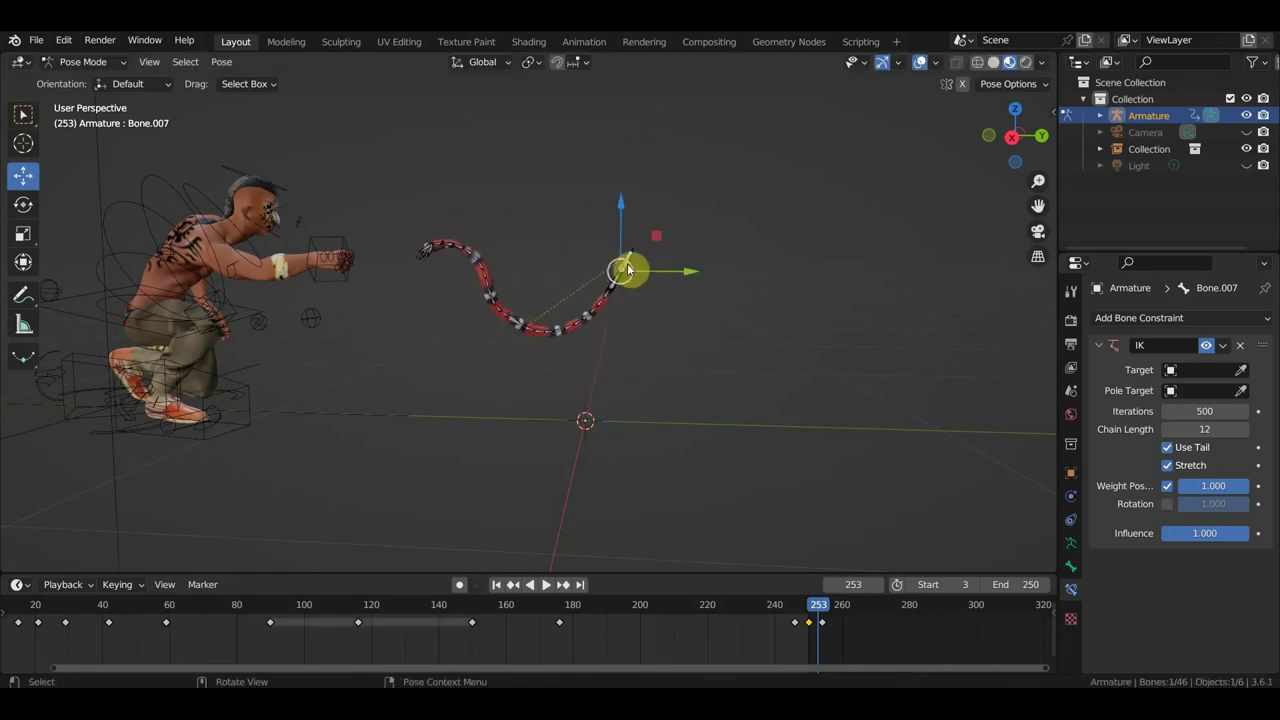
pyautogui.press('g')
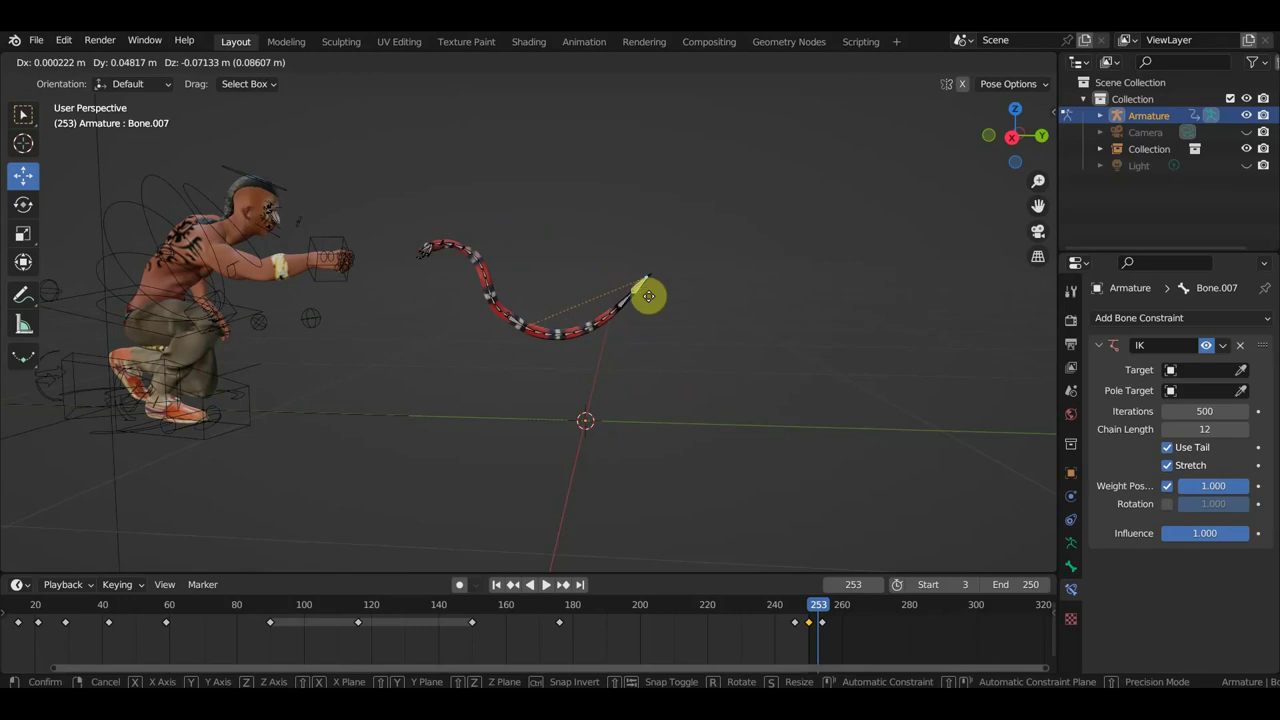
pyautogui.click(655, 302)
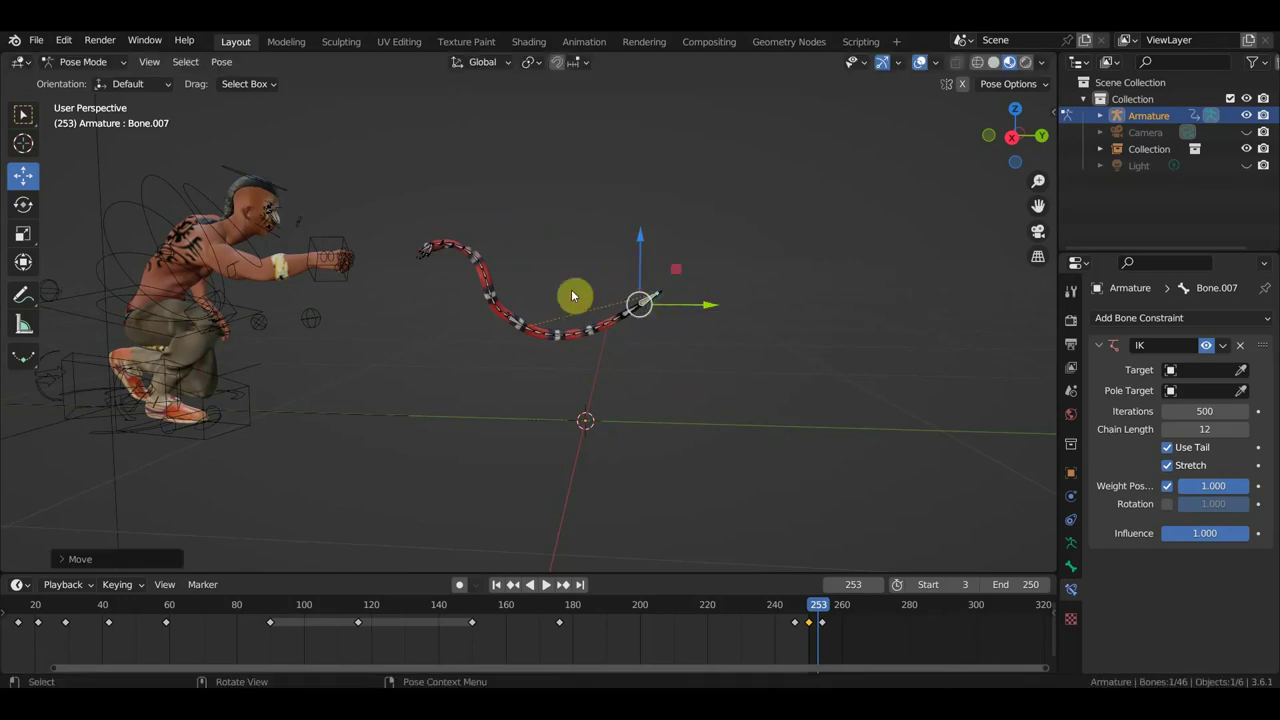
pyautogui.click(440, 252)
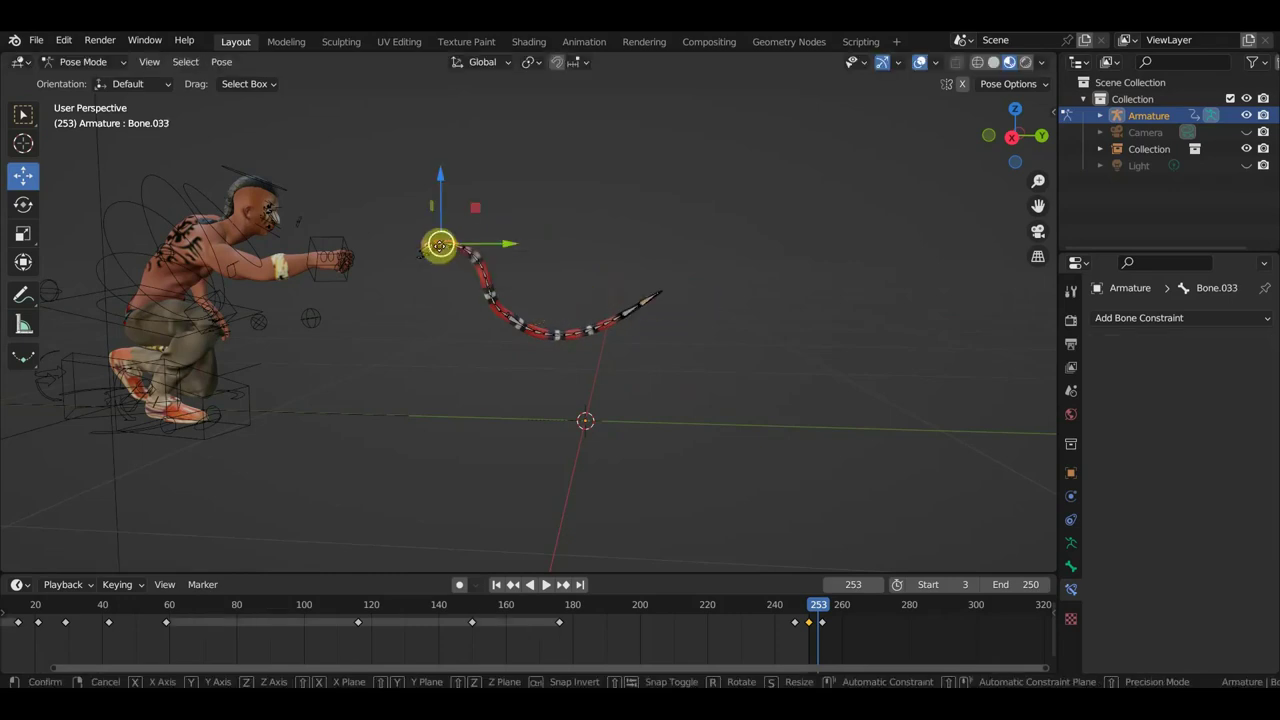
pyautogui.press('g')
pyautogui.click(440, 248)
# - Move Bone.016 near the snake's head into a new position
pyautogui.scroll(2, 442, 260)
pyautogui.scroll(3, 430, 257)
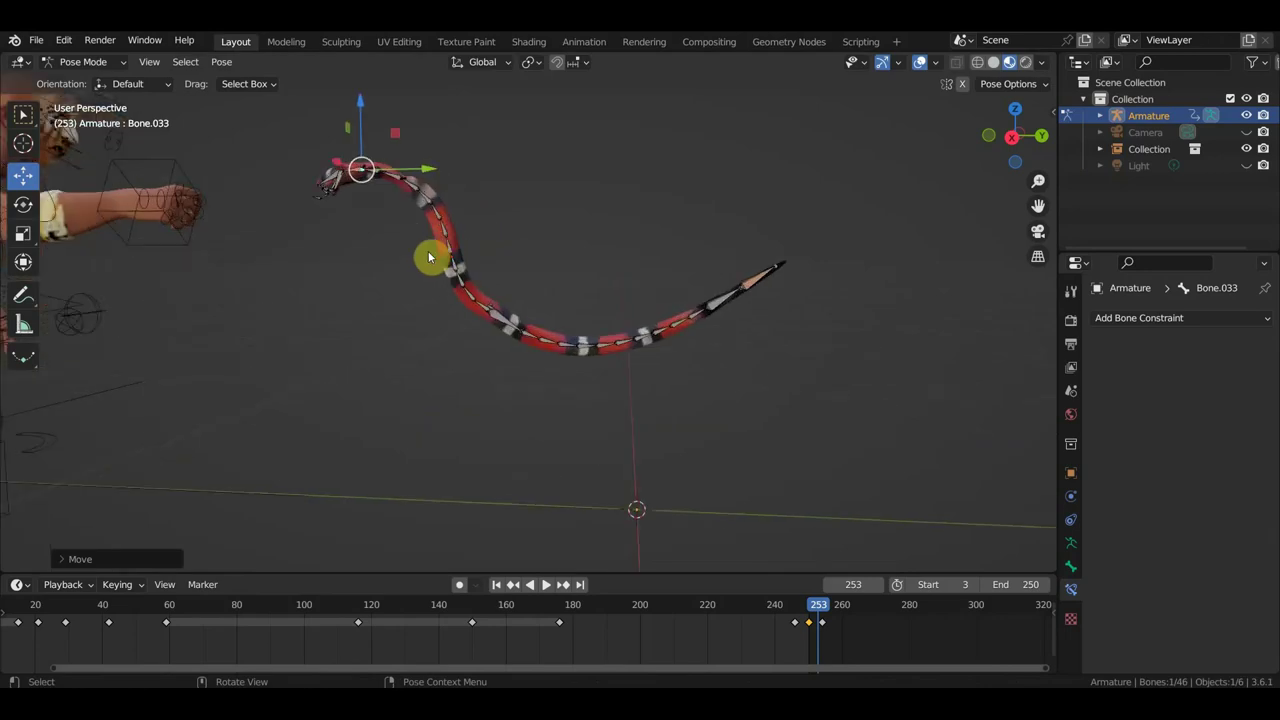
pyautogui.click(357, 167)
pyautogui.scroll(-3, 390, 230)
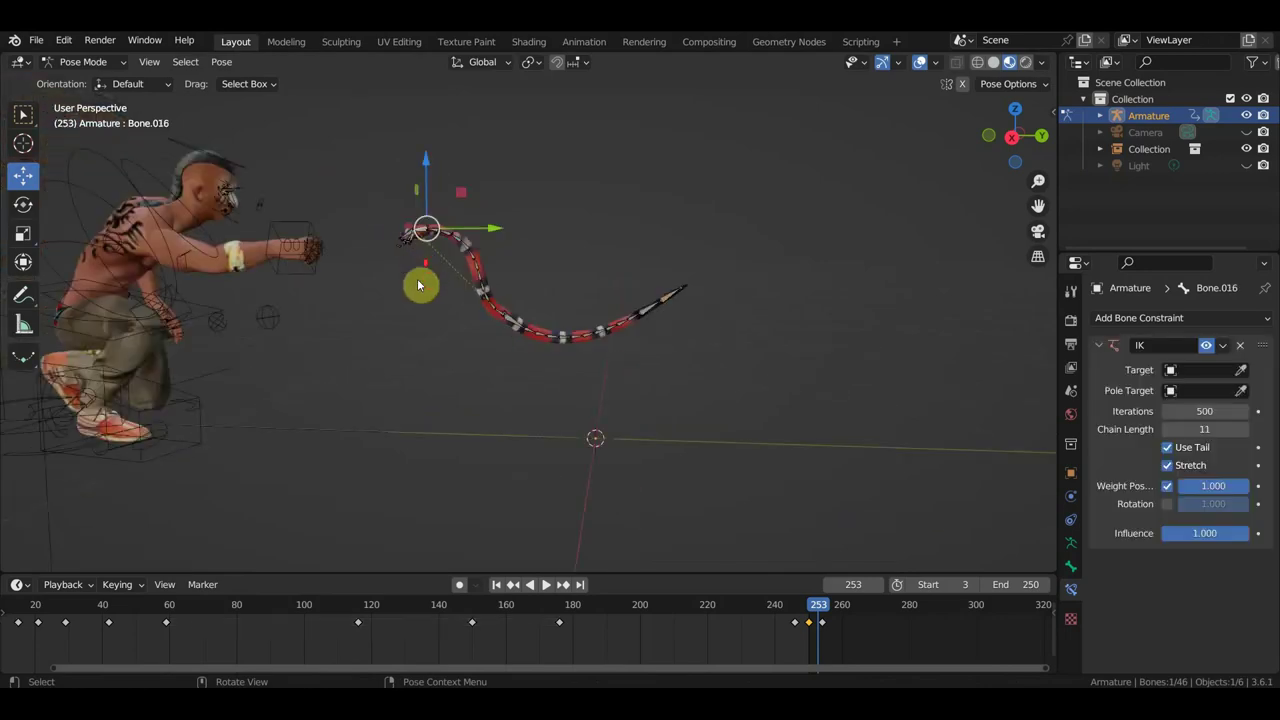
pyautogui.scroll(-2, 440, 300)
pyautogui.press('g')
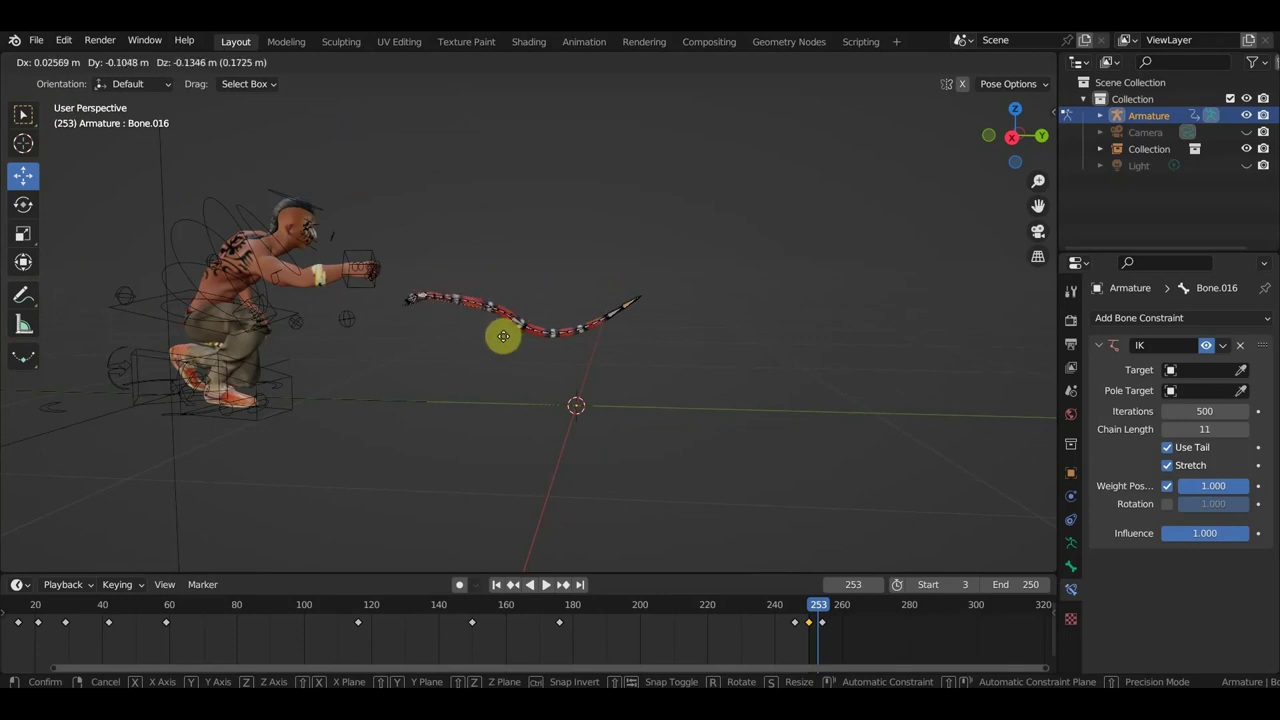
pyautogui.click(505, 340)
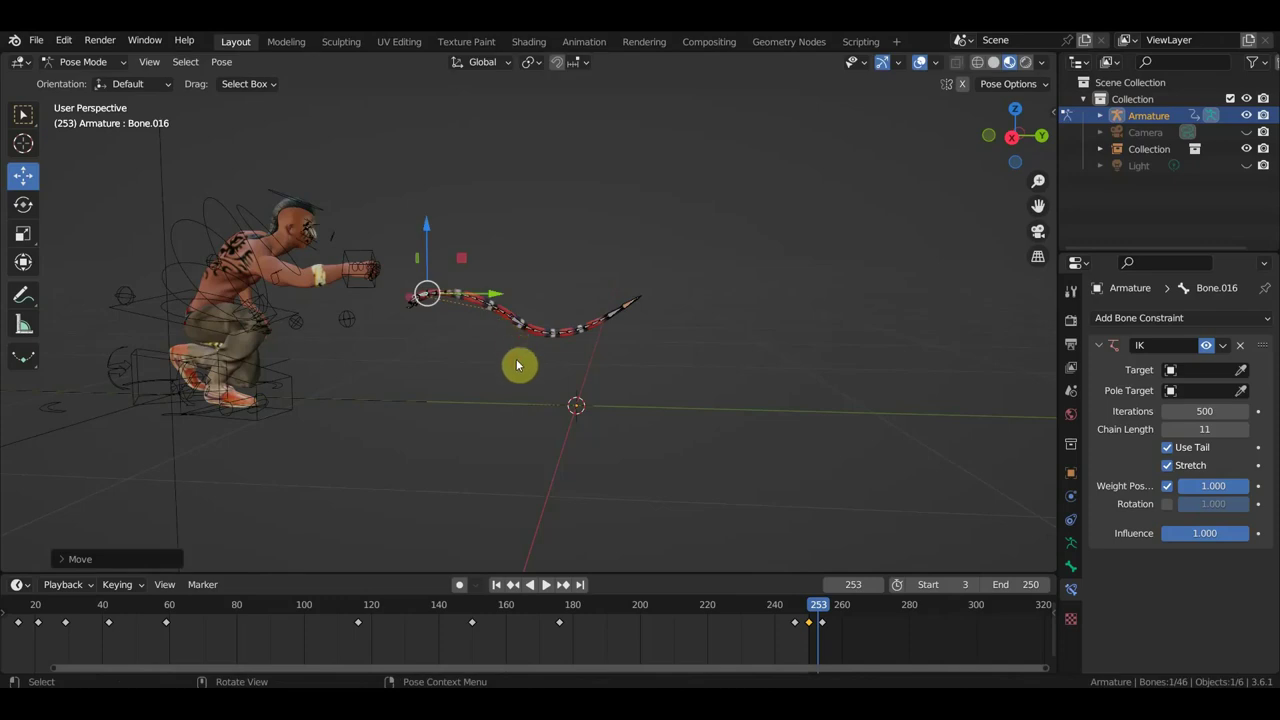
# - Raise the whole snake in front of the hand and keyframe location, rotation and scale
pyautogui.press('a')
pyautogui.press('g')
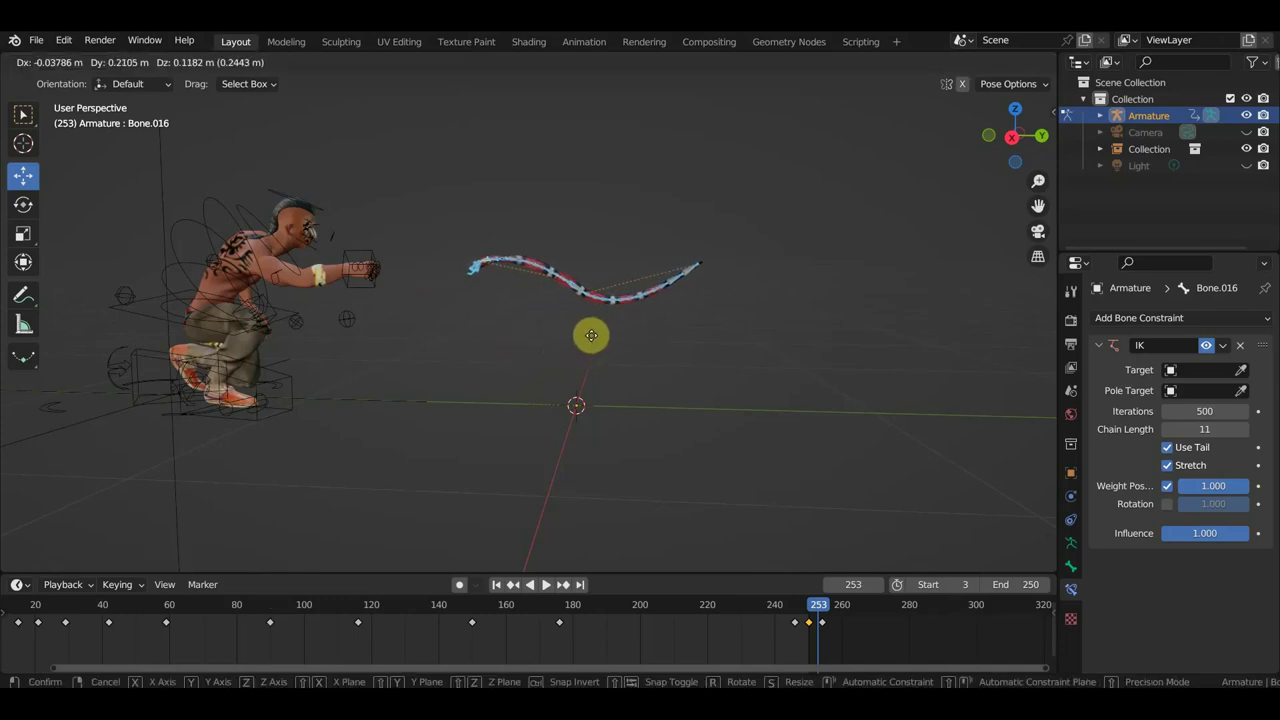
pyautogui.click(535, 334)
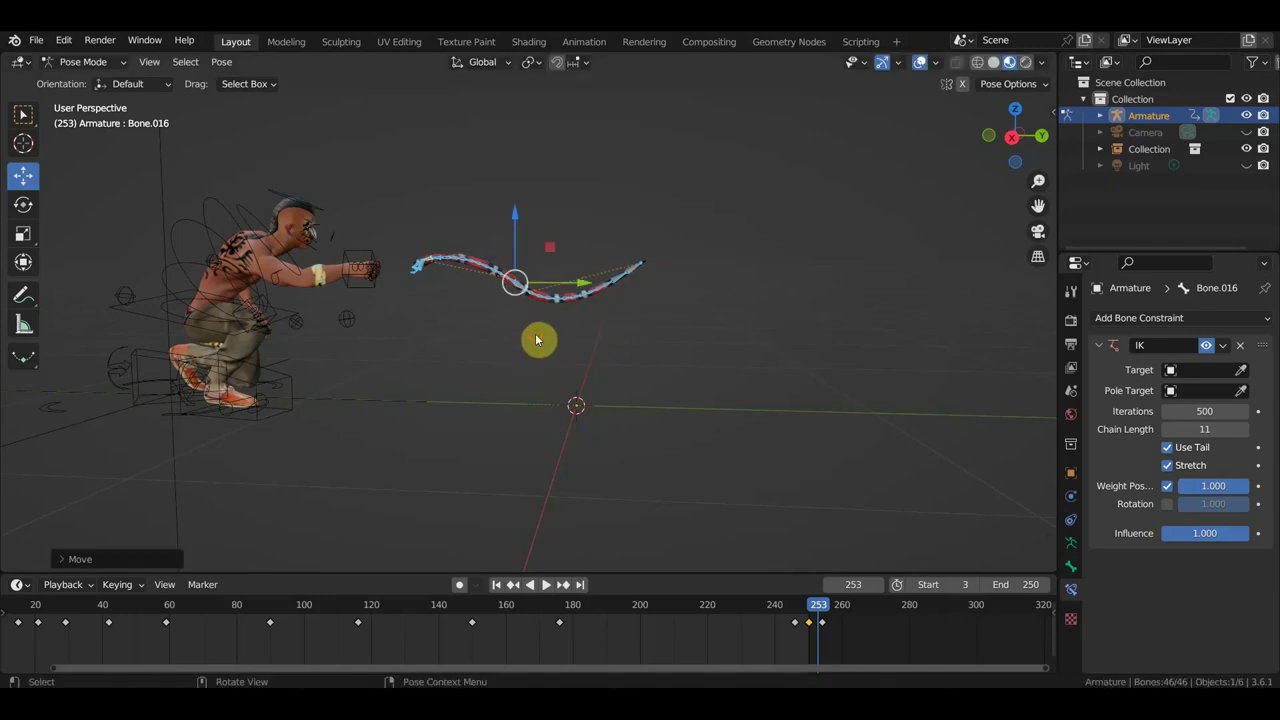
pyautogui.press('i')
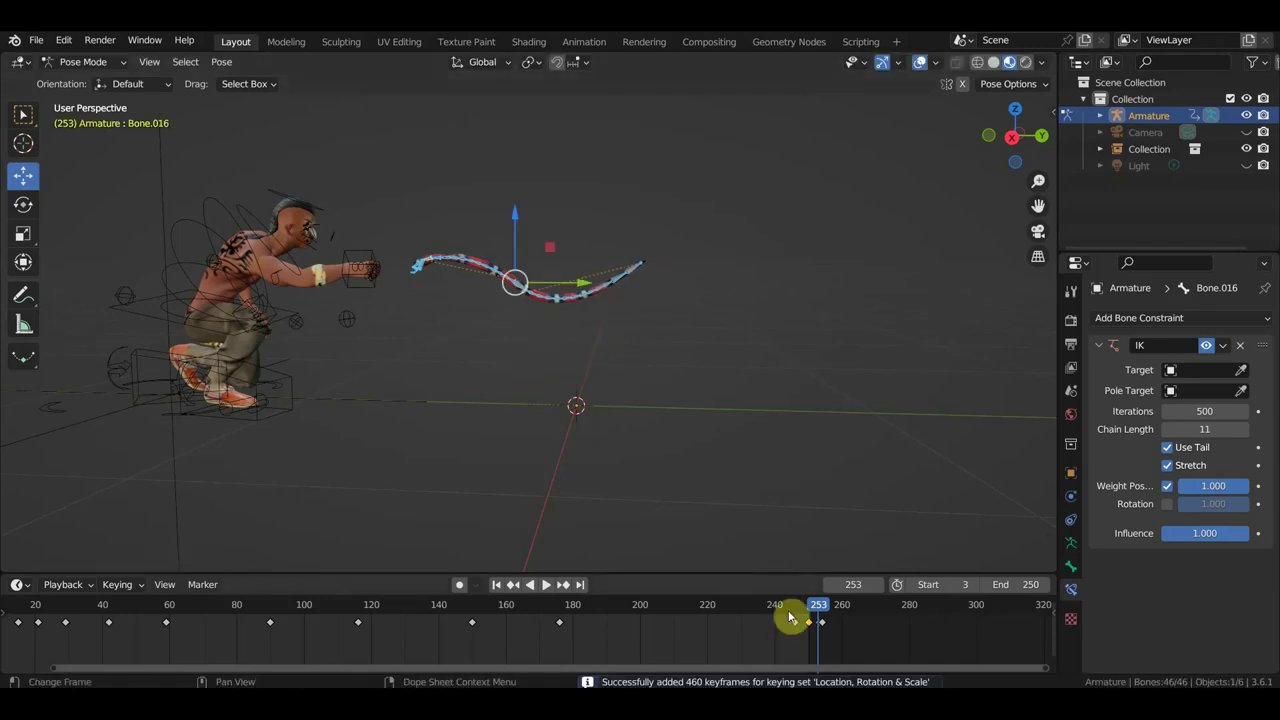
# - Zoom the timeline around frame 253 and preview frames 248 to 253
pyautogui.scroll(3, 885, 664)
pyautogui.moveTo(900, 666)
pyautogui.mouseDown(button='middle')
pyautogui.moveTo(563, 606)
pyautogui.moveTo(628, 642)
pyautogui.mouseUp(button='middle')
pyautogui.scroll(2, 628, 642)
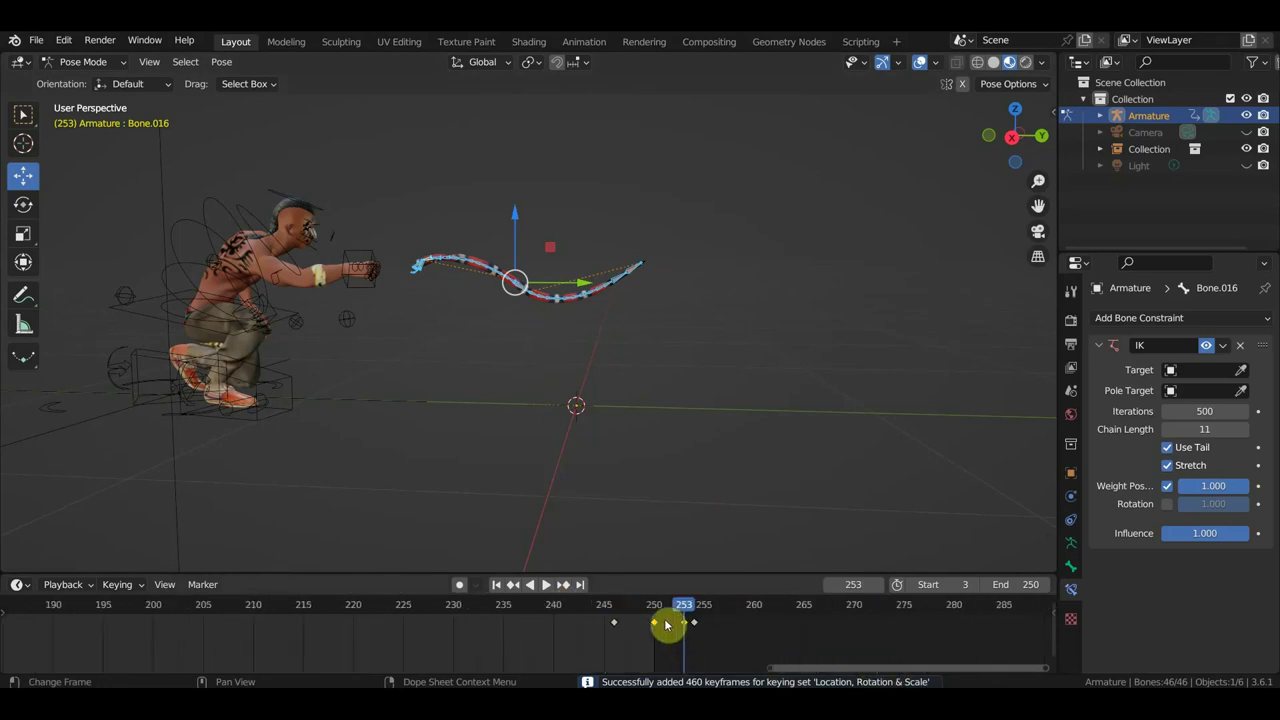
pyautogui.press('space')
pyautogui.moveTo(665, 612)
pyautogui.mouseDown()
pyautogui.moveTo(635, 620)
pyautogui.moveTo(697, 630)
pyautogui.moveTo(686, 634)
pyautogui.mouseUp()
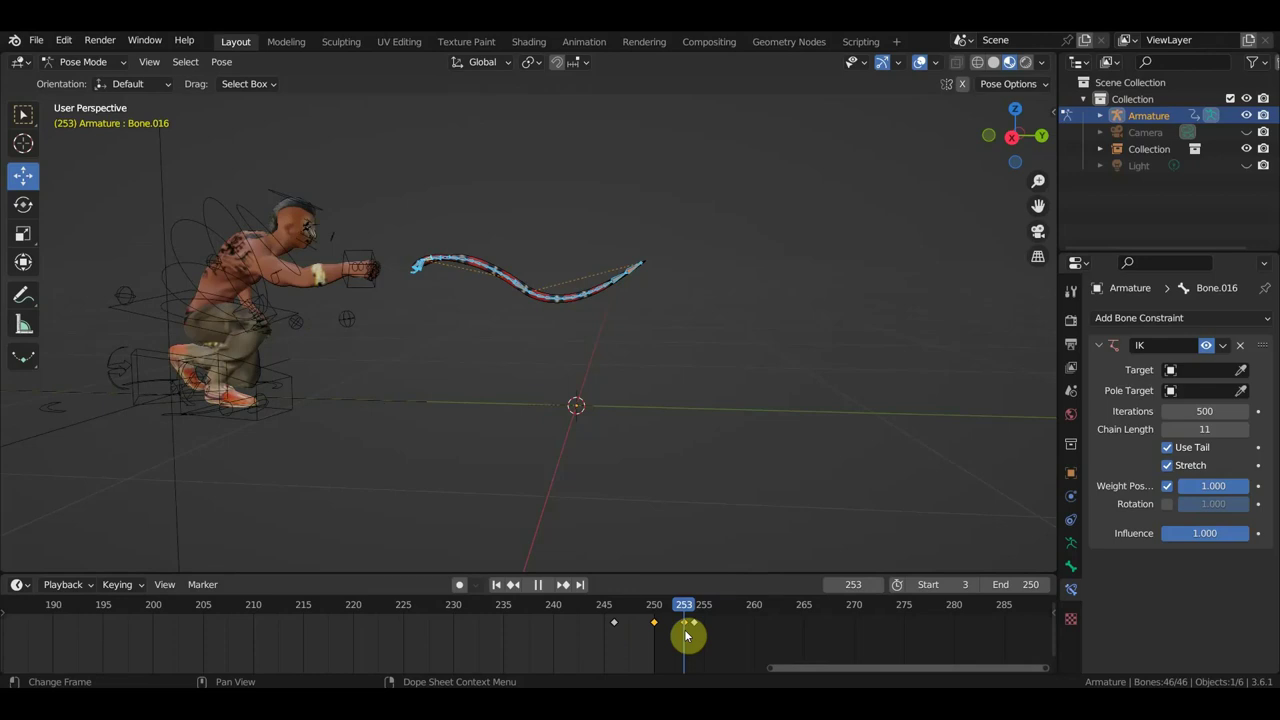
pyautogui.moveTo(684, 629); pyautogui.dragTo(684, 629)
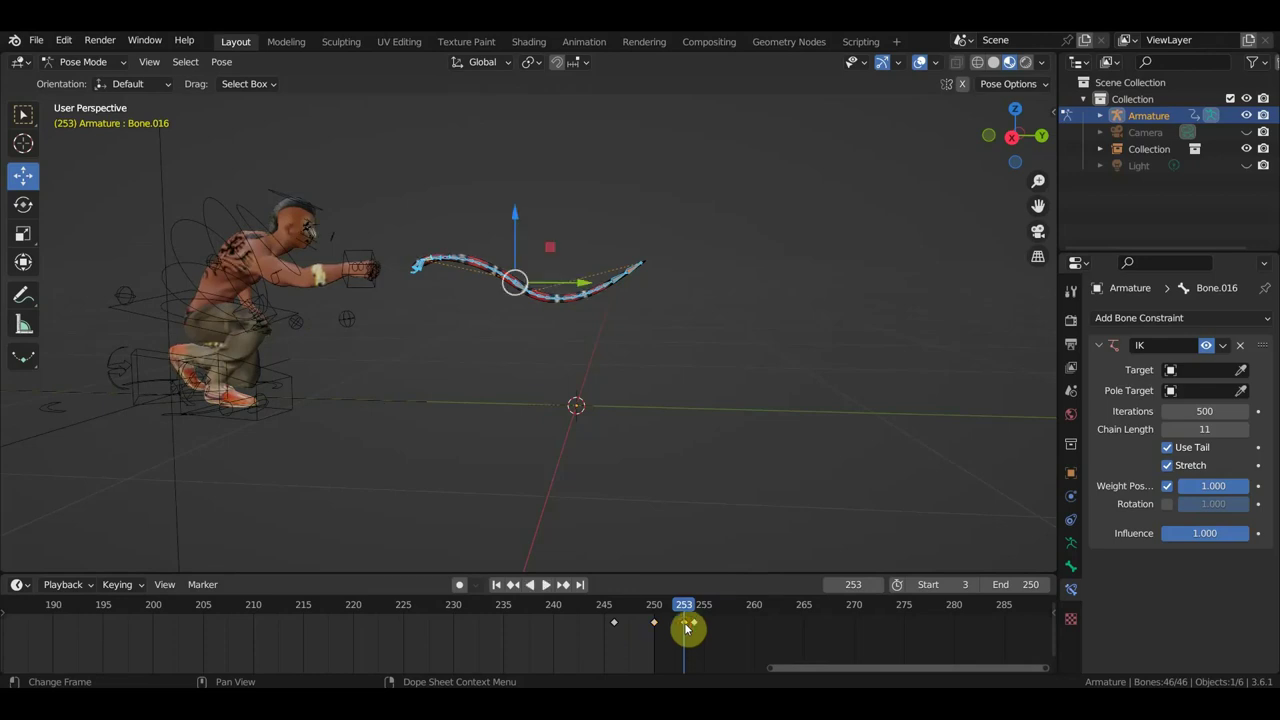
pyautogui.moveTo(691, 612); pyautogui.dragTo(675, 617)
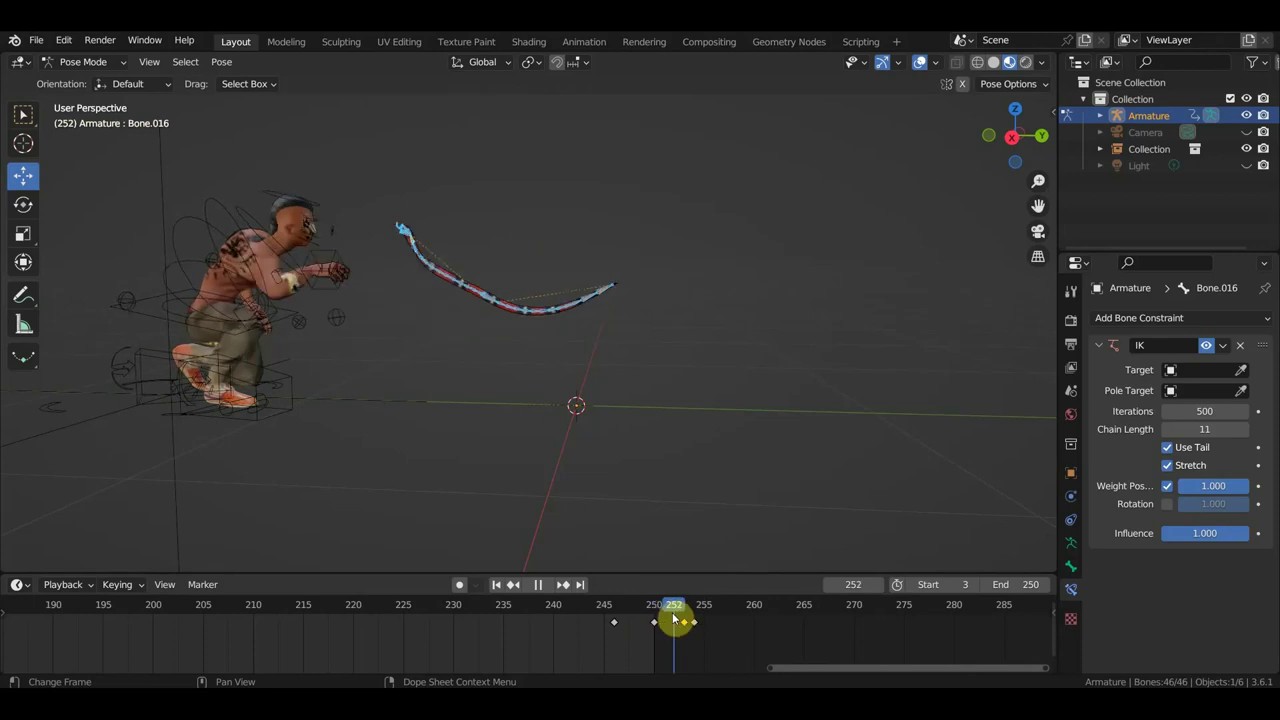
# - Move the frame-253 keyframe earlier to about frame 248
pyautogui.click(686, 625)
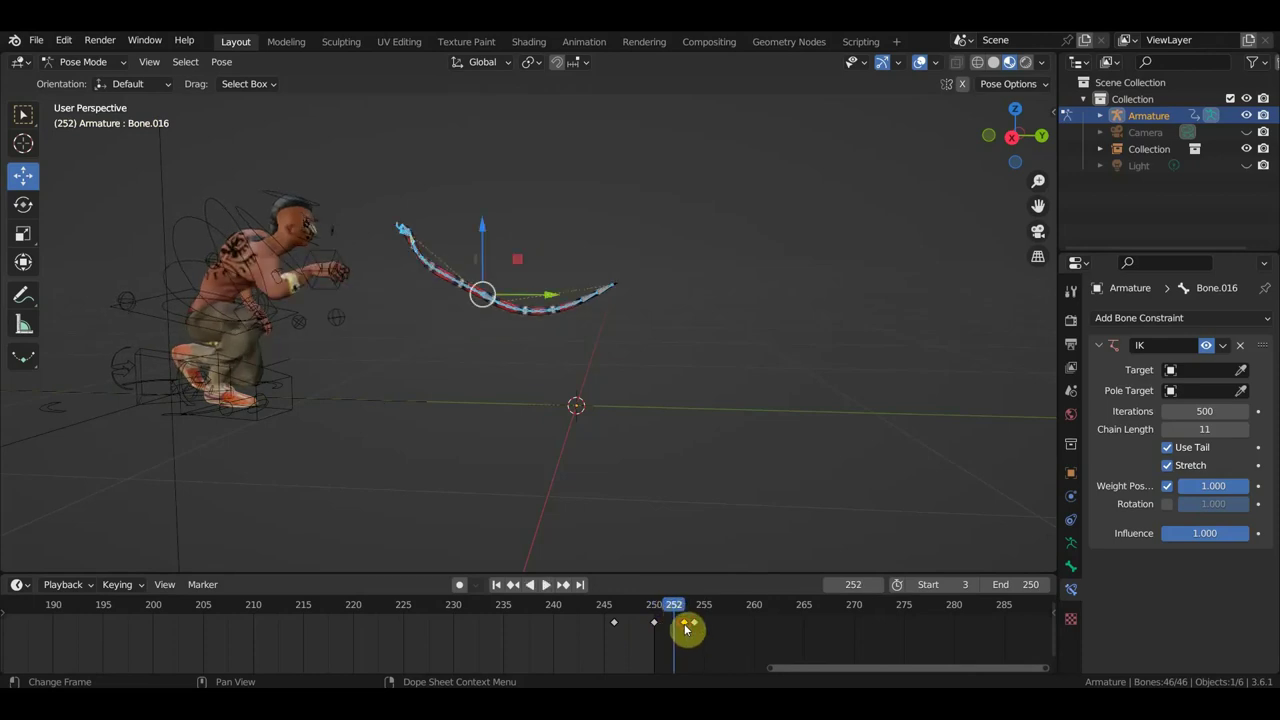
pyautogui.press('g')
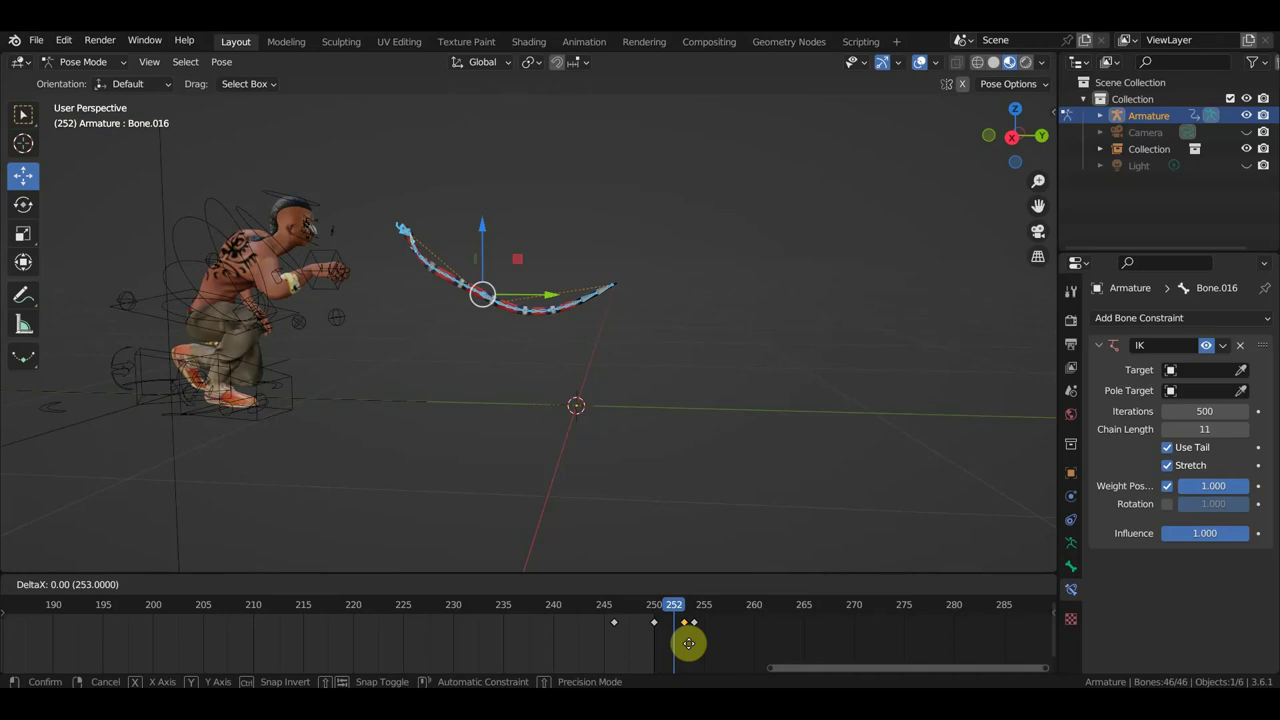
pyautogui.click(637, 645)
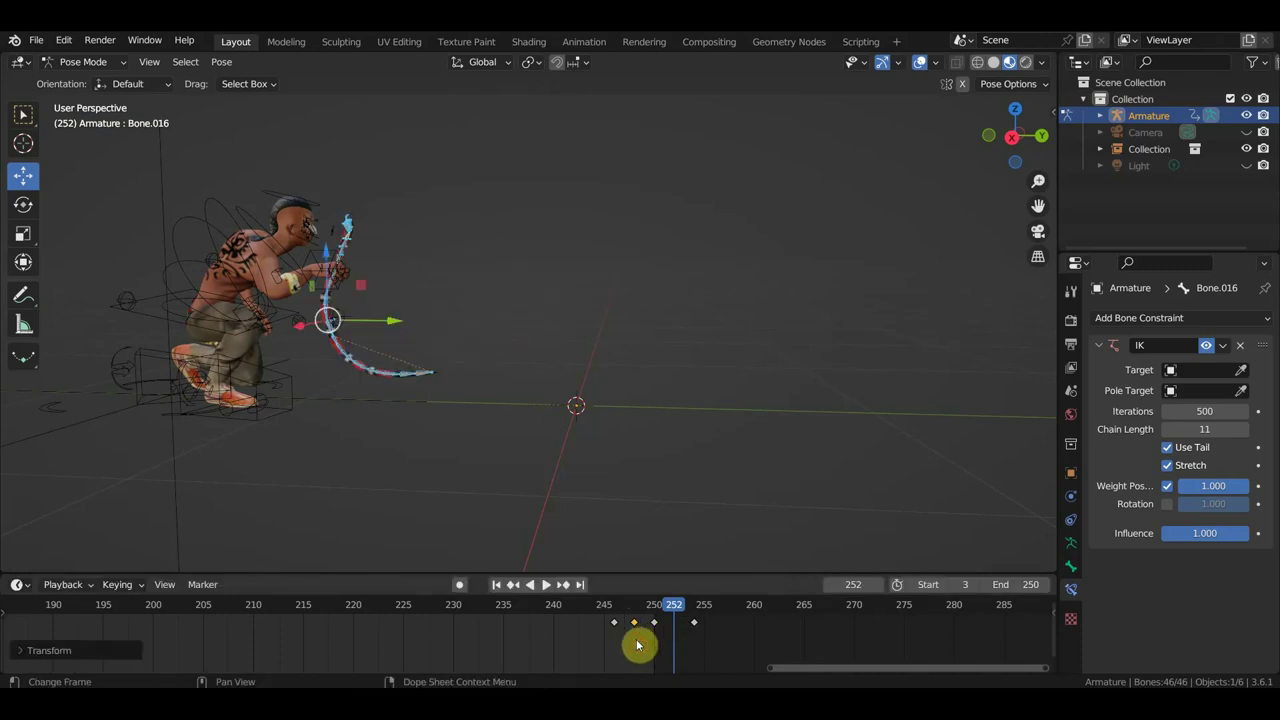
# - Shift the snake chain along Y and Z, then step back to frame 246
pyautogui.moveTo(392, 321); pyautogui.dragTo(607, 377)
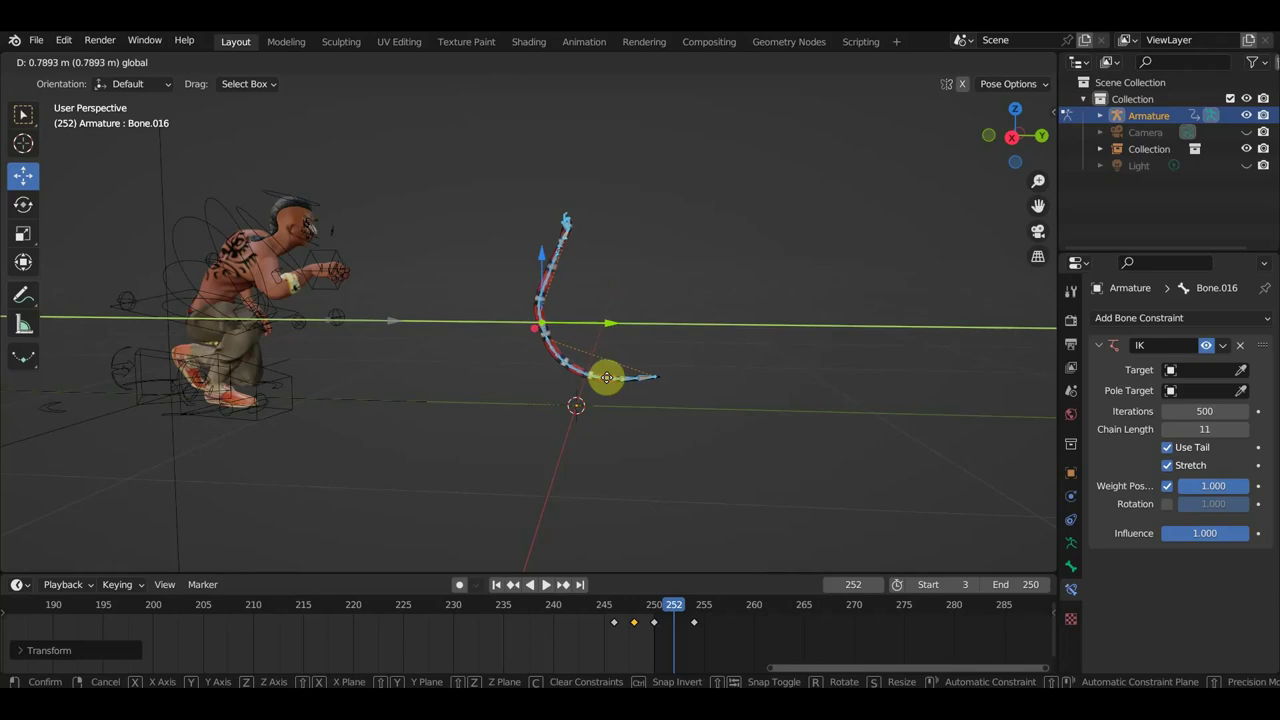
pyautogui.moveTo(607, 377); pyautogui.dragTo(595, 380)
pyautogui.moveTo(528, 266); pyautogui.dragTo(527, 285)
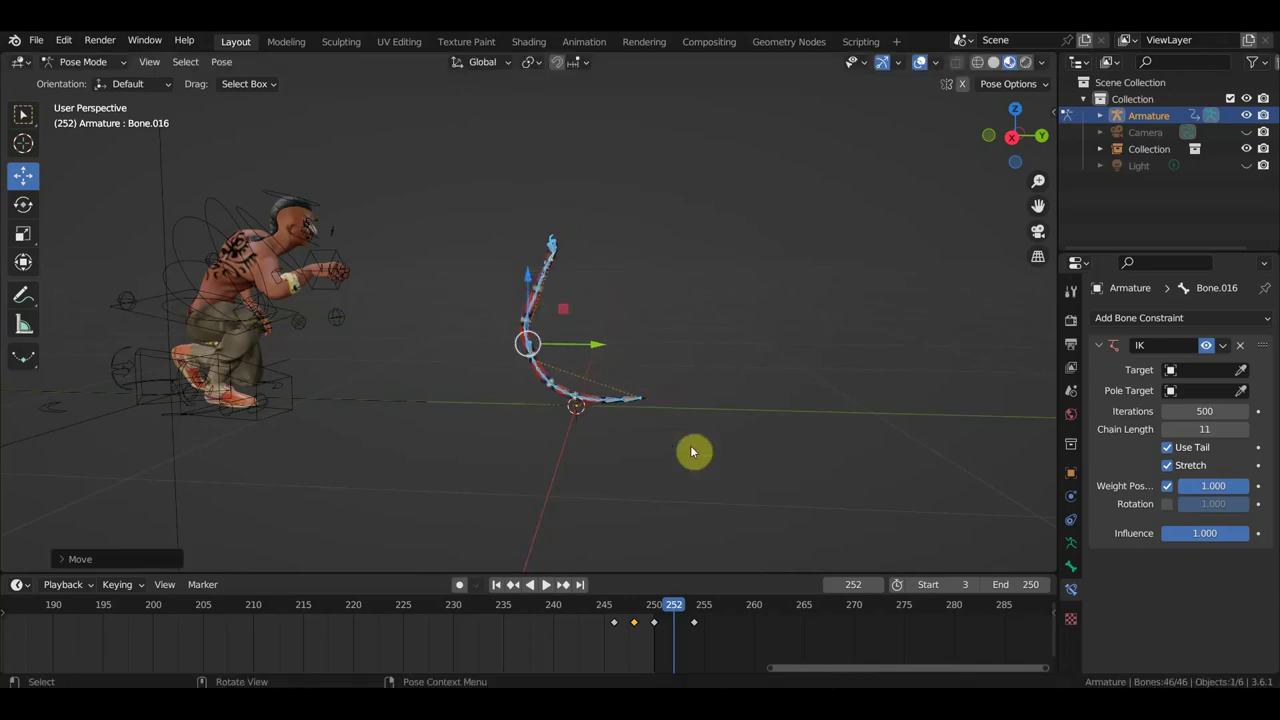
pyautogui.click(637, 606)
pyautogui.moveTo(643, 607)
pyautogui.mouseDown()
pyautogui.moveTo(614, 609)
pyautogui.moveTo(645, 607)
pyautogui.moveTo(624, 617)
pyautogui.mouseUp()
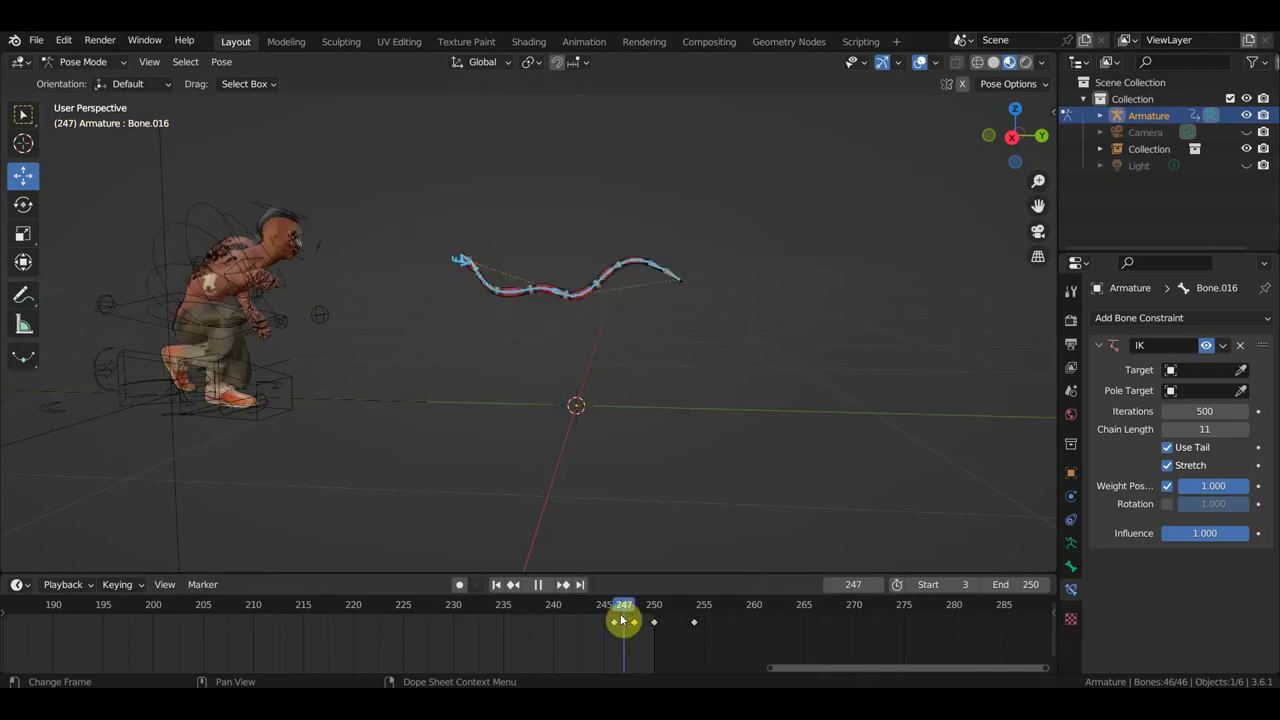
pyautogui.moveTo(621, 621); pyautogui.dragTo(619, 621)
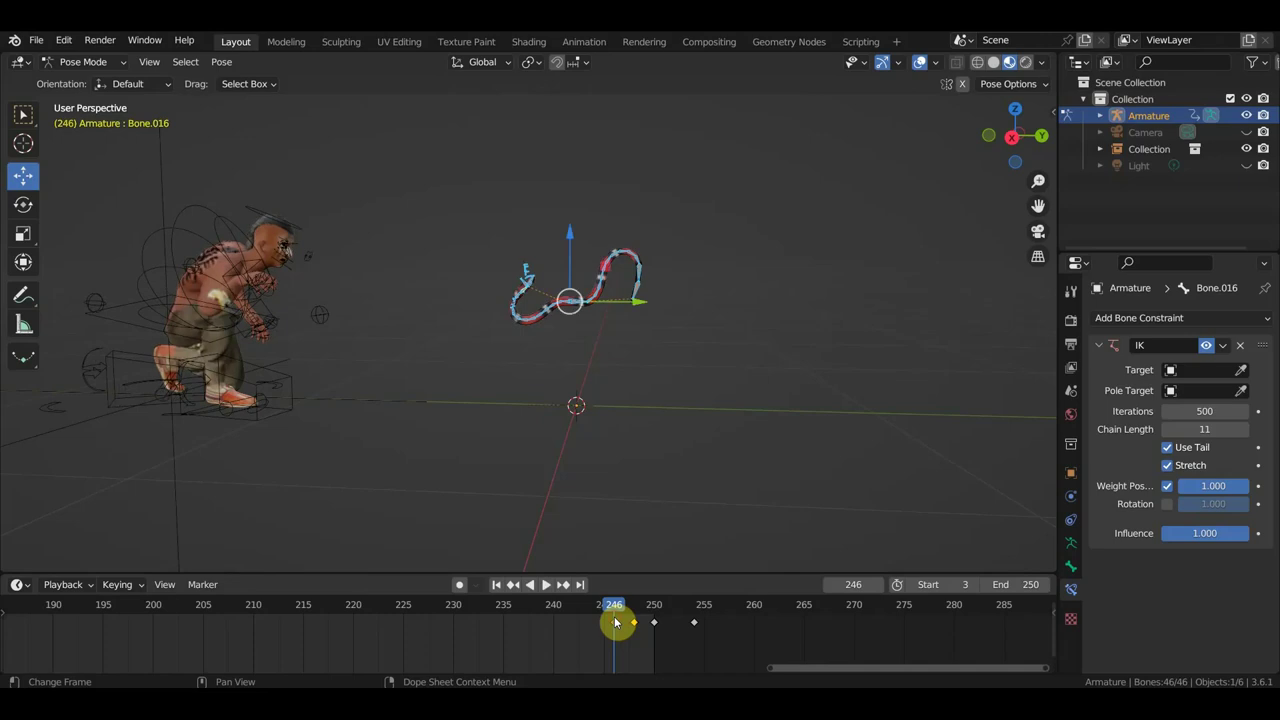
# - Lower, rotate and move the chain into a tight low S-coil, viewed from the right
pyautogui.moveTo(571, 246); pyautogui.dragTo(586, 323)
pyautogui.press('r')
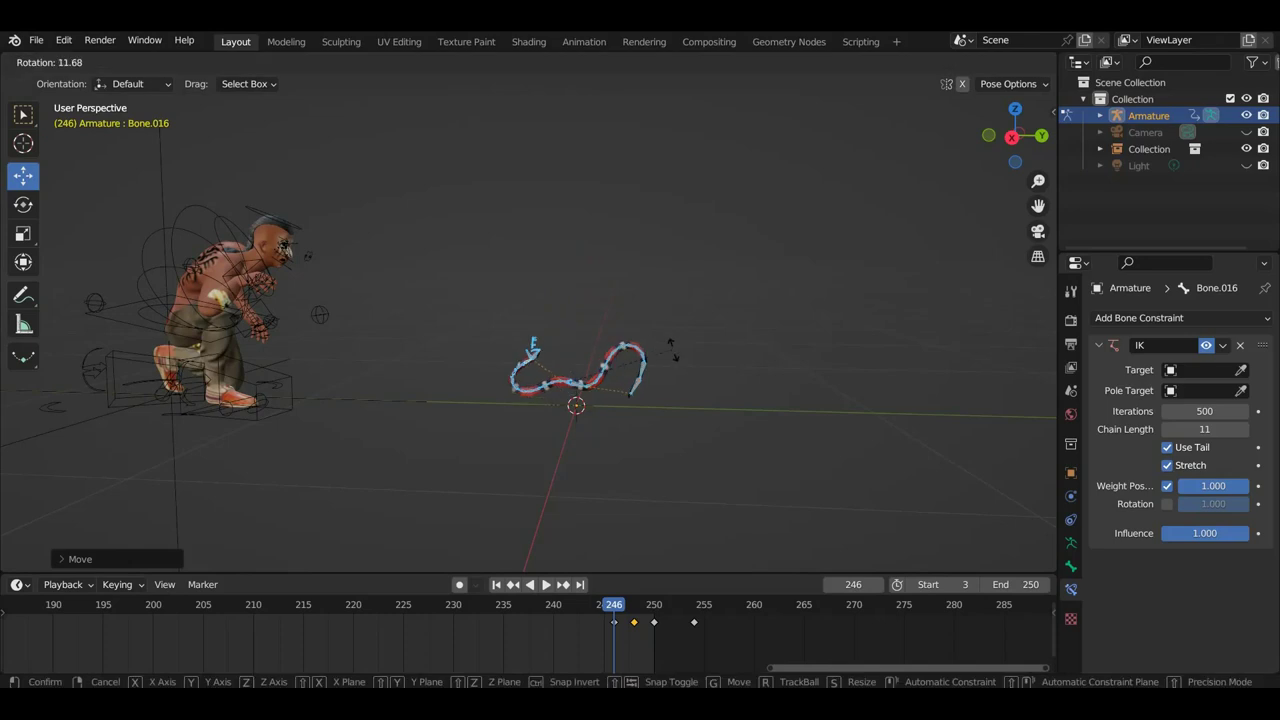
pyautogui.click(672, 383)
pyautogui.press('g')
pyautogui.click(673, 369)
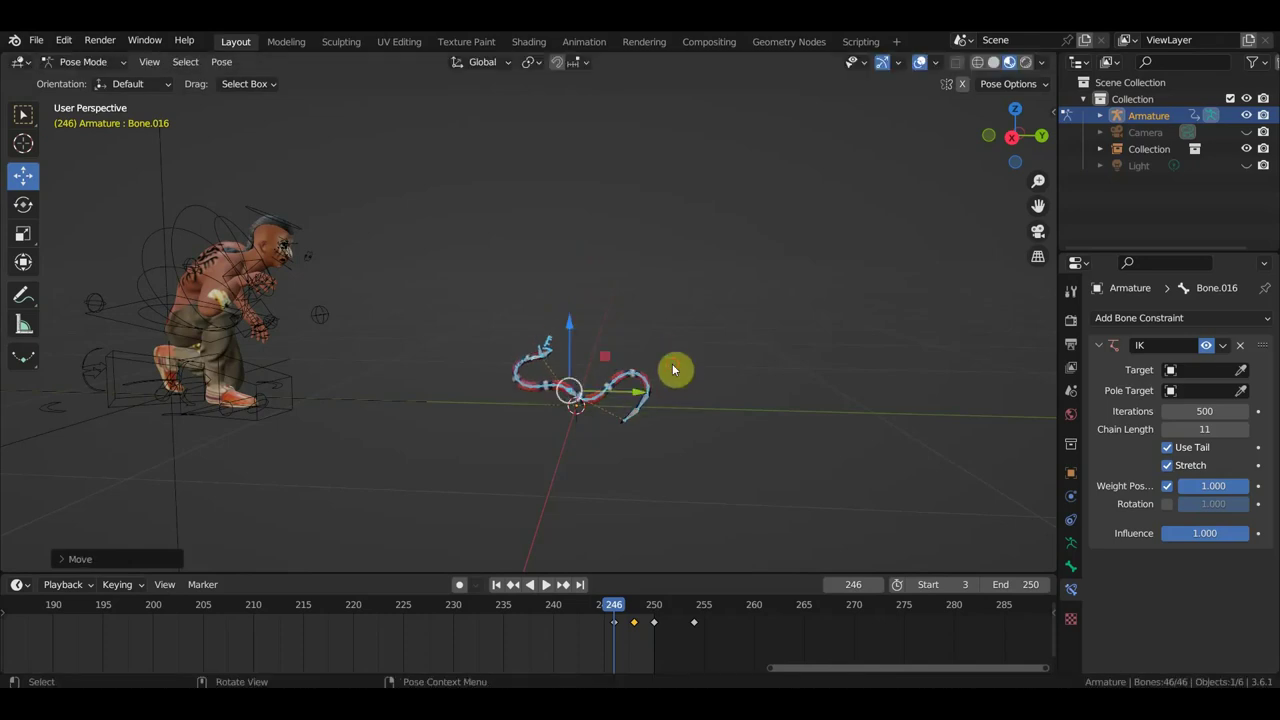
pyautogui.press('KP_3')
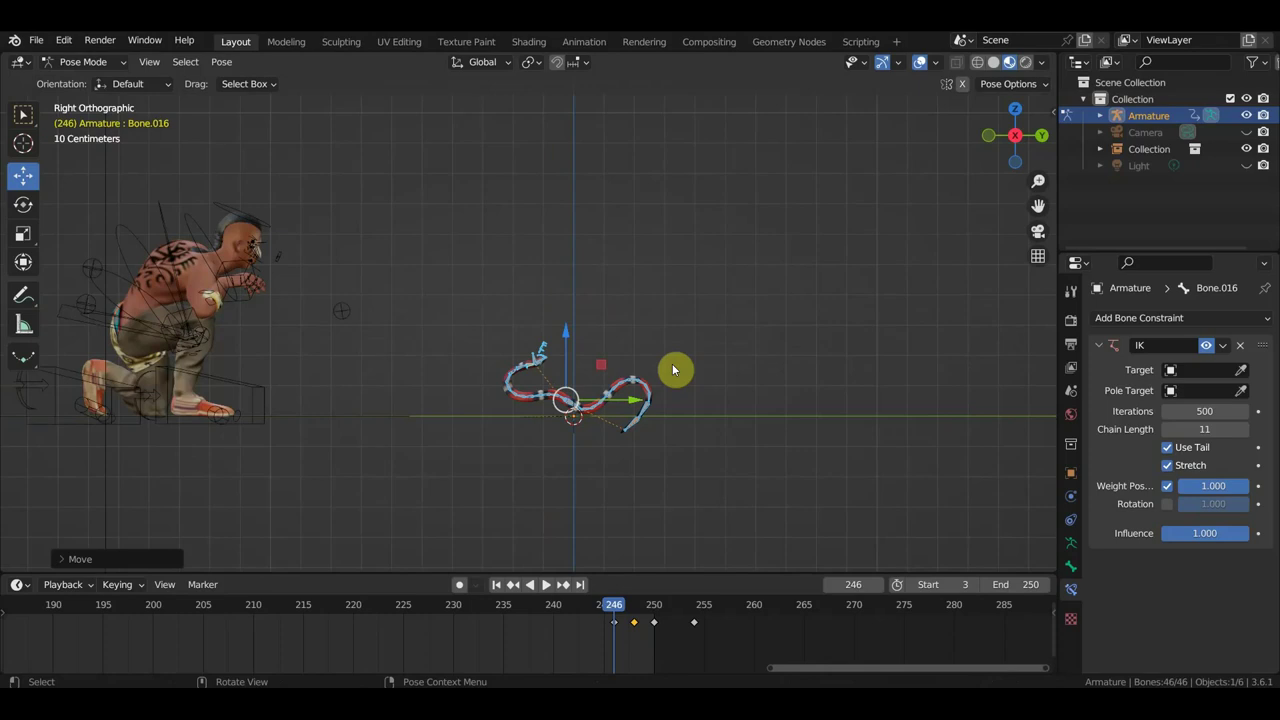
# - Keyframe all bones at frame 246 and play back frames 248 to 254
pyautogui.press('i')
pyautogui.click(623, 604)
pyautogui.press('space')
pyautogui.moveTo(627, 604); pyautogui.dragTo(655, 608)
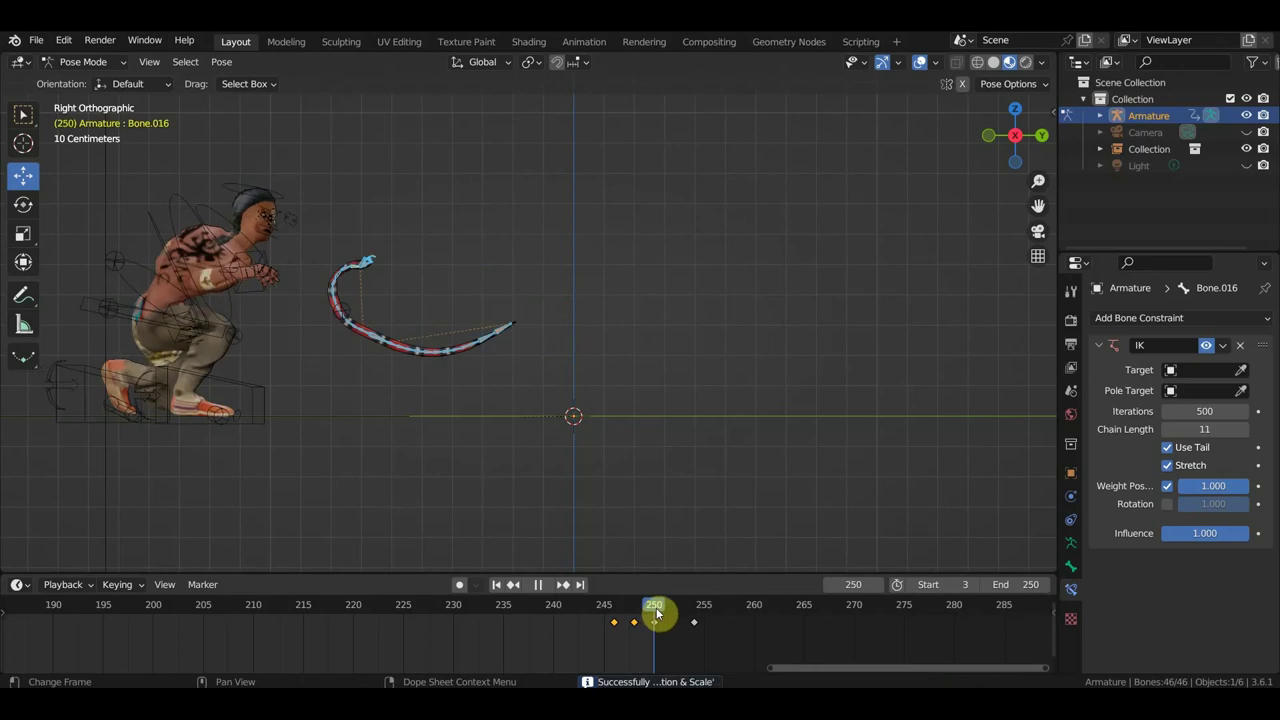
pyautogui.press('space')
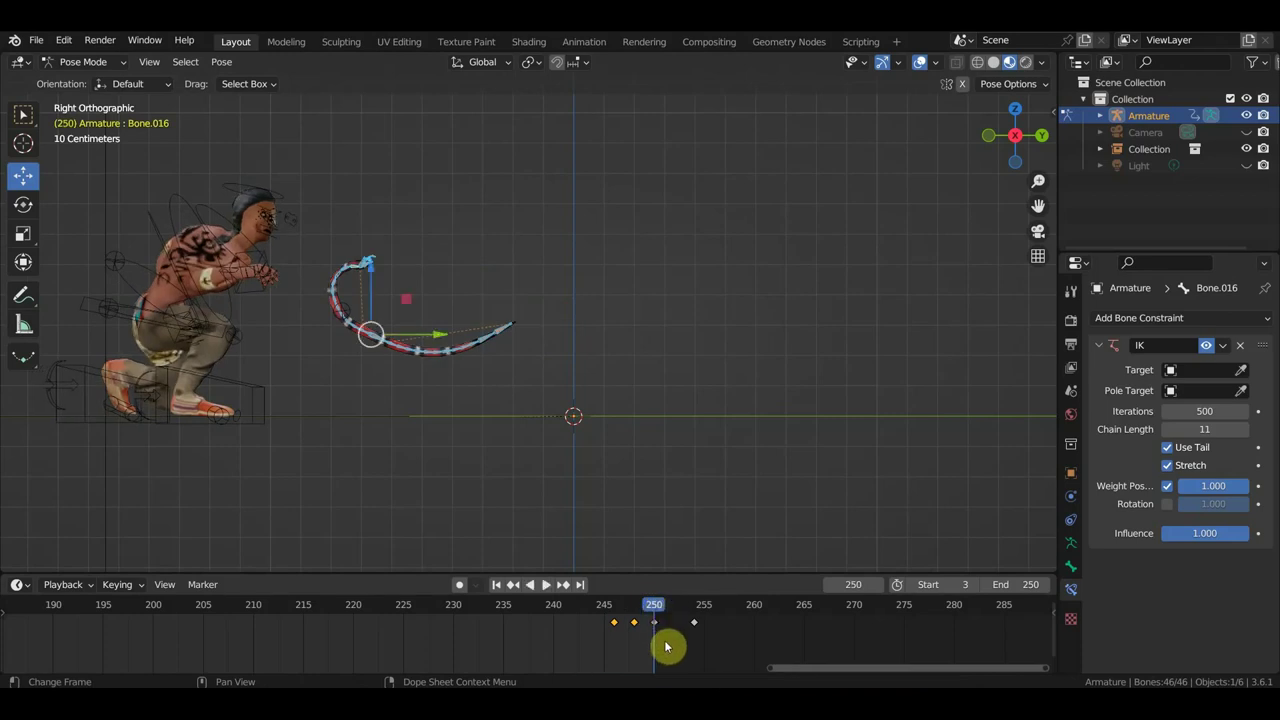
pyautogui.moveTo(651, 614)
pyautogui.mouseDown()
pyautogui.moveTo(698, 612)
pyautogui.moveTo(695, 625)
pyautogui.mouseUp()
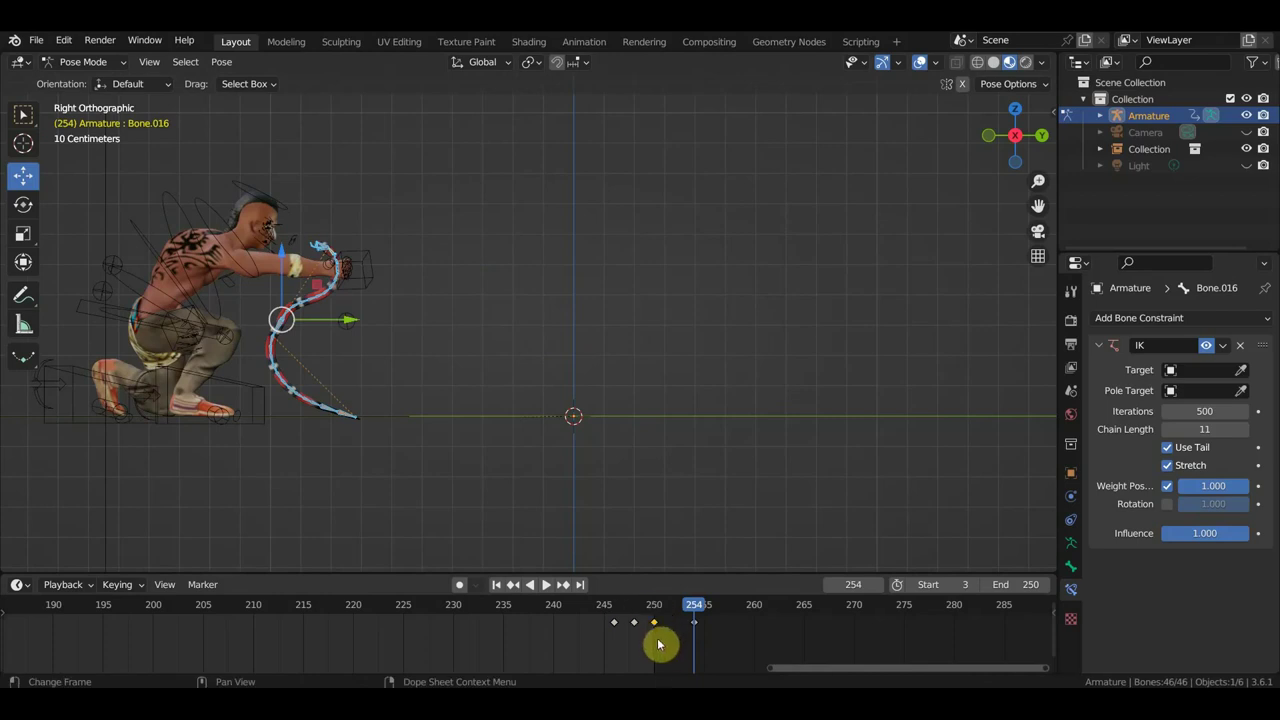
pyautogui.moveTo(697, 606)
pyautogui.mouseDown()
pyautogui.moveTo(628, 611)
pyautogui.moveTo(682, 628)
pyautogui.moveTo(664, 630)
pyautogui.mouseUp()
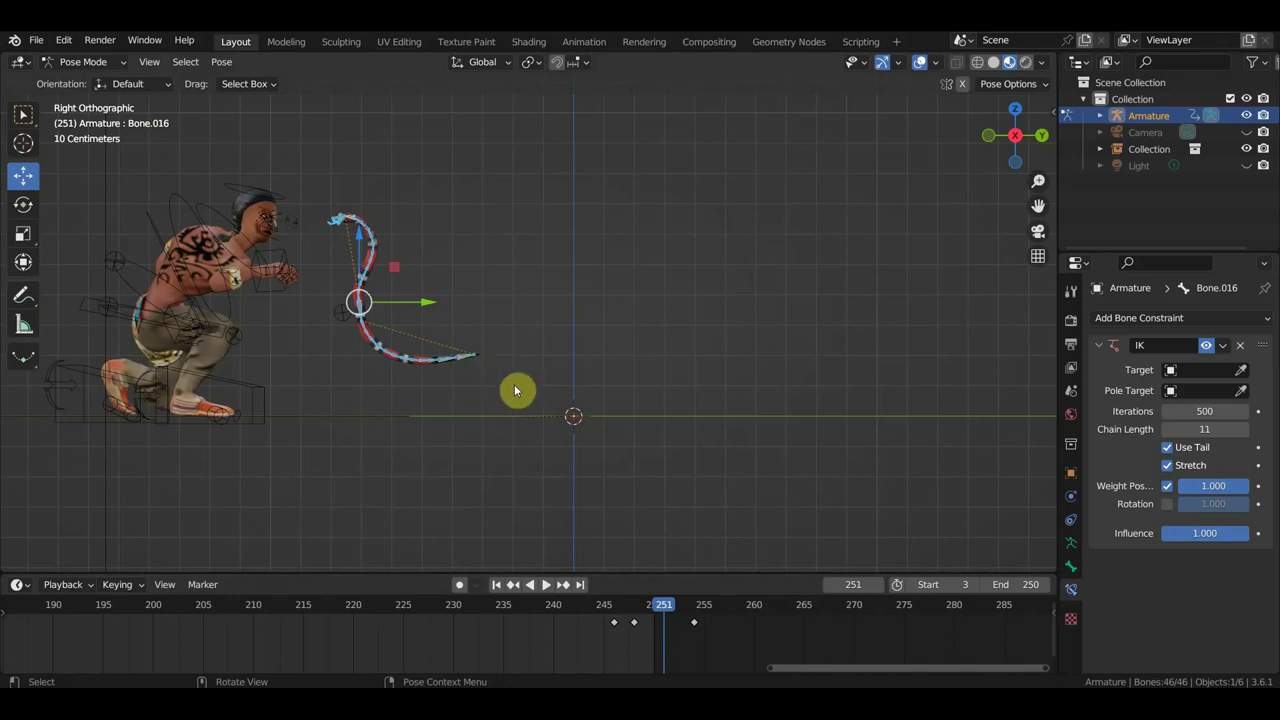
# - Shift the frame-248 keyframe three frames later
pyautogui.click(634, 607)
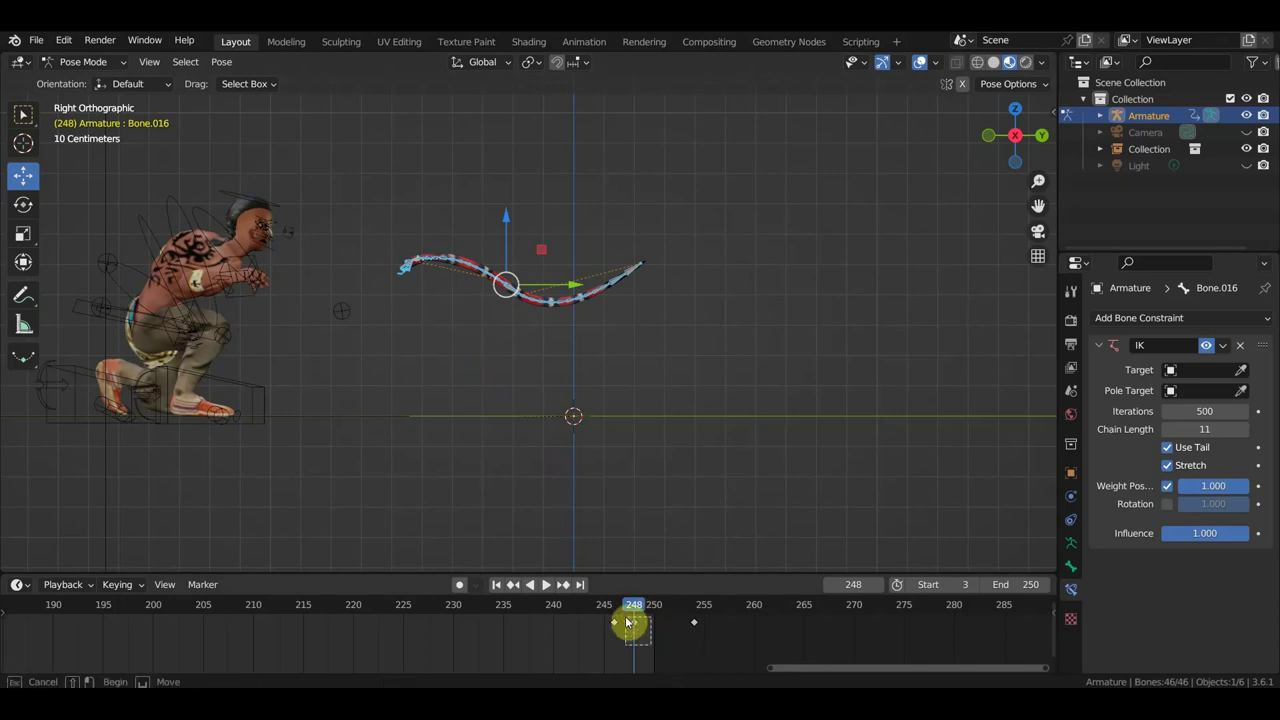
pyautogui.moveTo(631, 625); pyautogui.dragTo(651, 628)
pyautogui.click(652, 607)
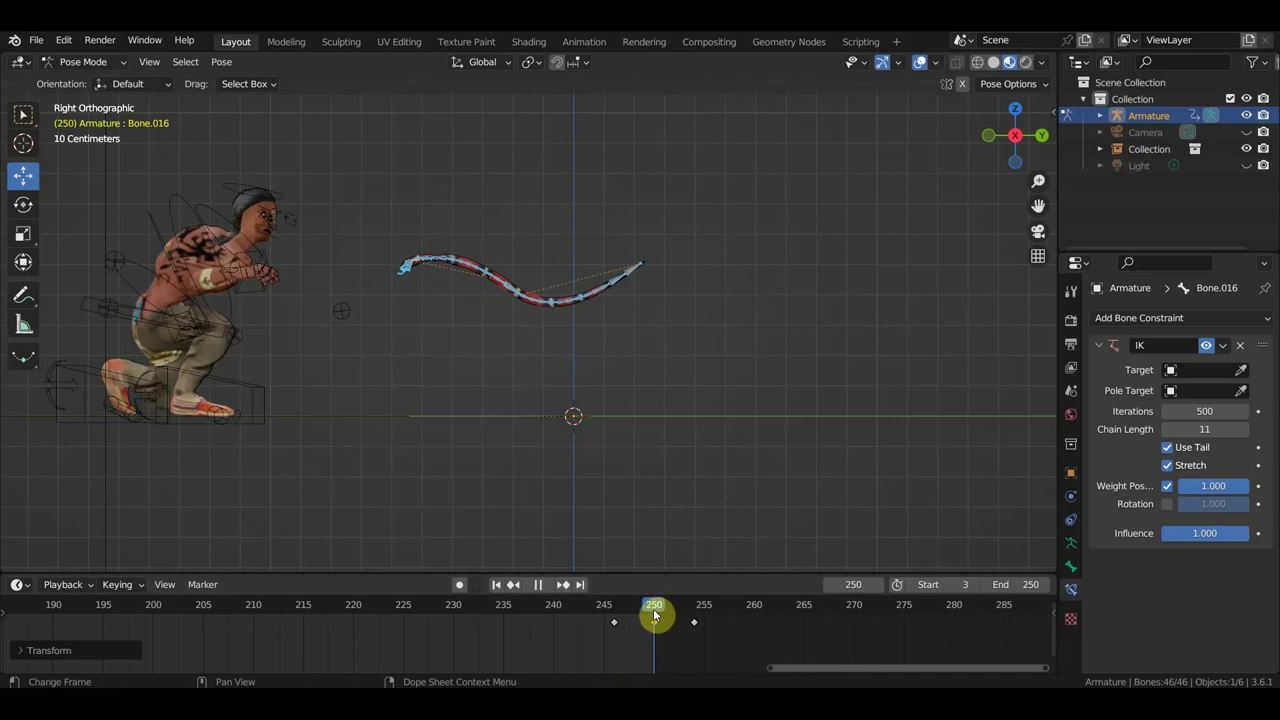
# - Move the bone chain slightly left and keyframe the pose at frame 250
pyautogui.click(655, 615)
pyautogui.press('g')
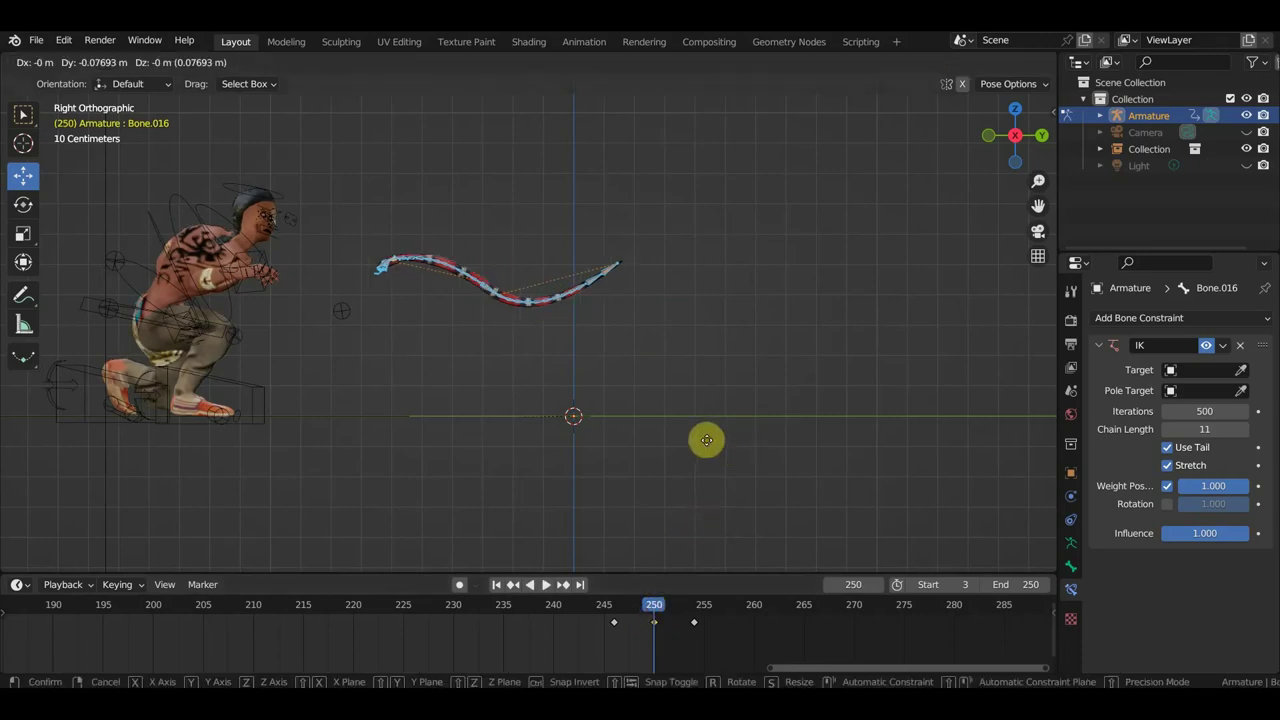
pyautogui.click(667, 440)
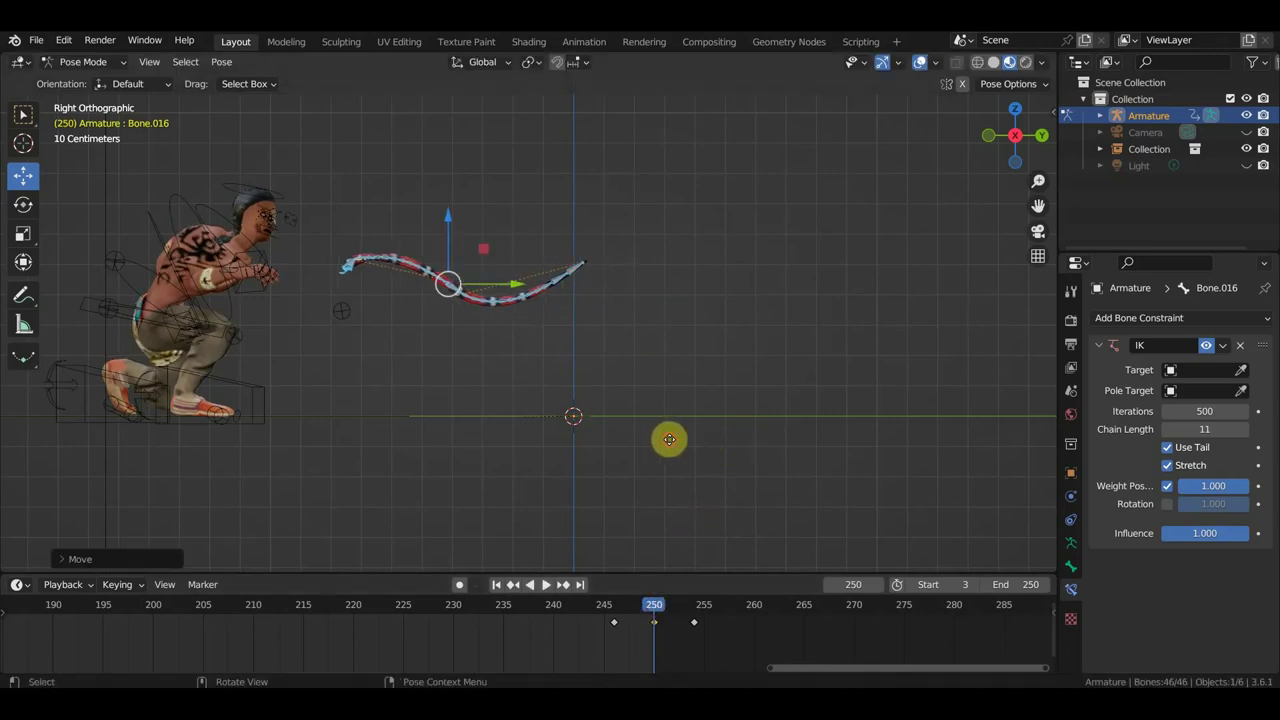
pyautogui.press('i')
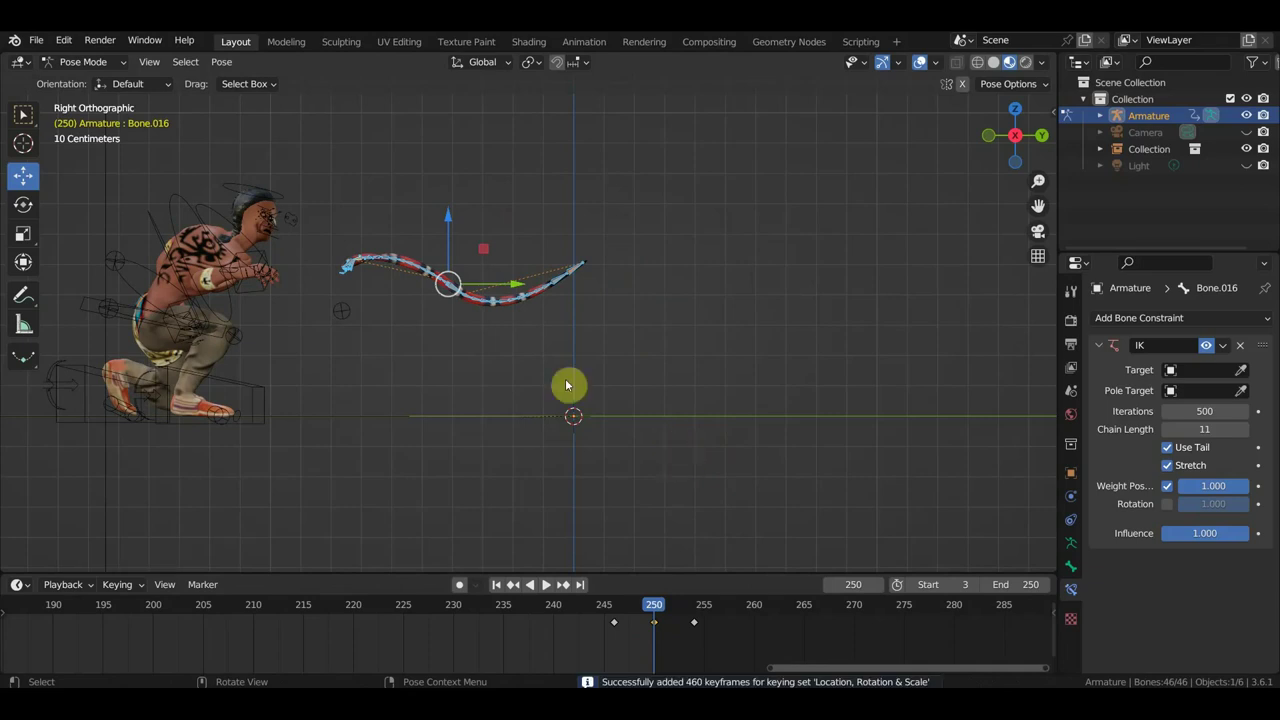
pyautogui.moveTo(640, 597)
pyautogui.mouseDown()
pyautogui.moveTo(705, 620)
pyautogui.moveTo(685, 620)
pyautogui.mouseUp()
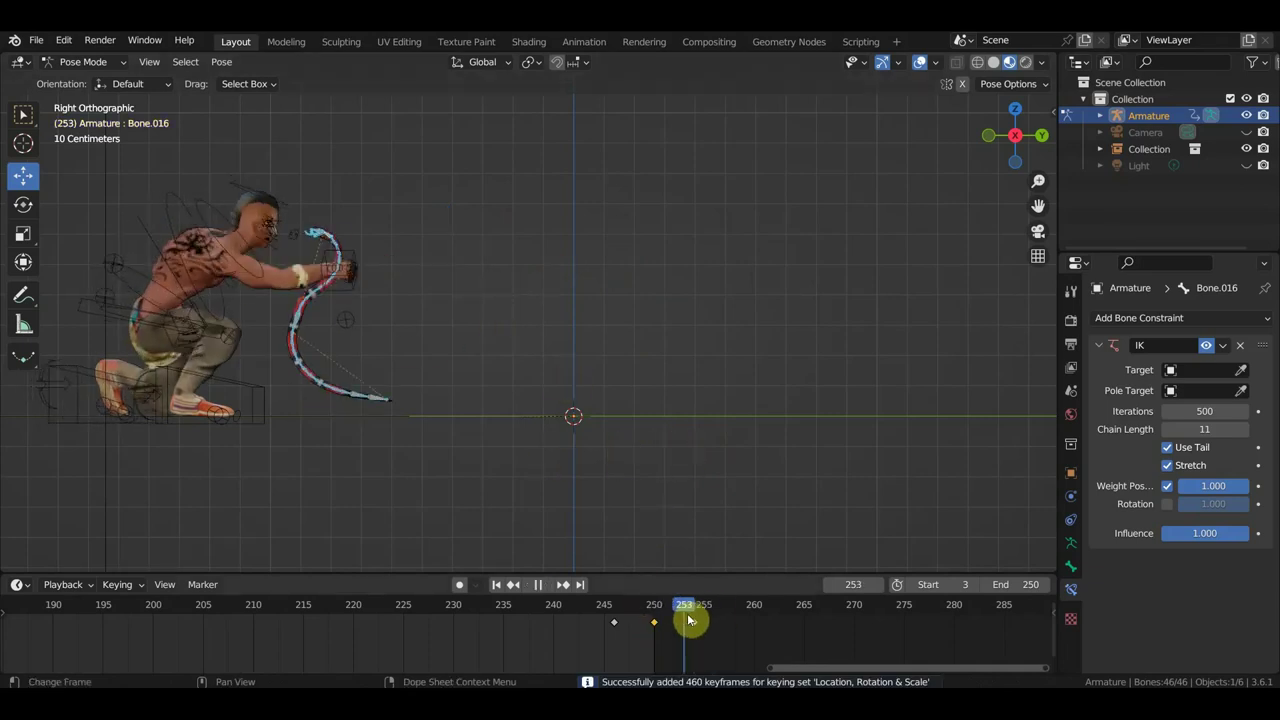
# - Move the selected keyframe to an earlier frame and check the pose at frame 252
pyautogui.scroll(4, 572, 425)
pyautogui.moveTo(566, 423); pyautogui.dragTo(258, 435, button='middle')
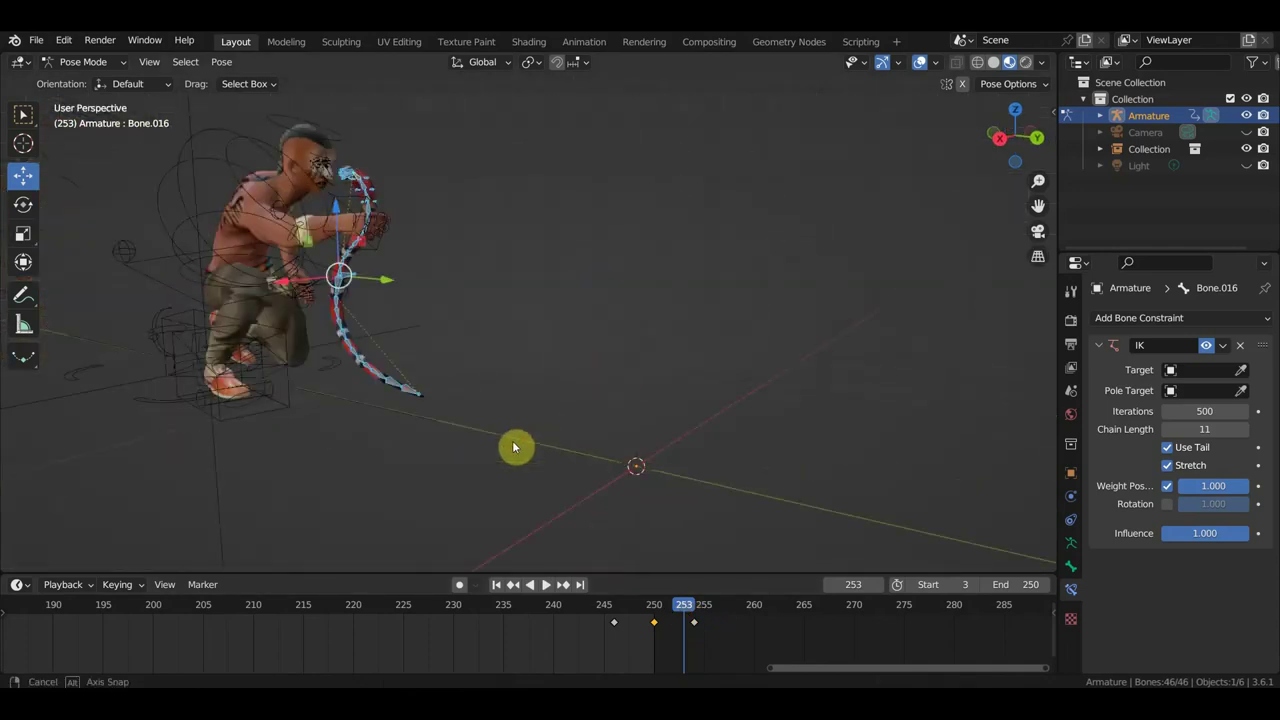
pyautogui.moveTo(258, 435)
pyautogui.mouseDown(button='middle')
pyautogui.moveTo(700, 354)
pyautogui.moveTo(478, 378)
pyautogui.mouseUp(button='middle')
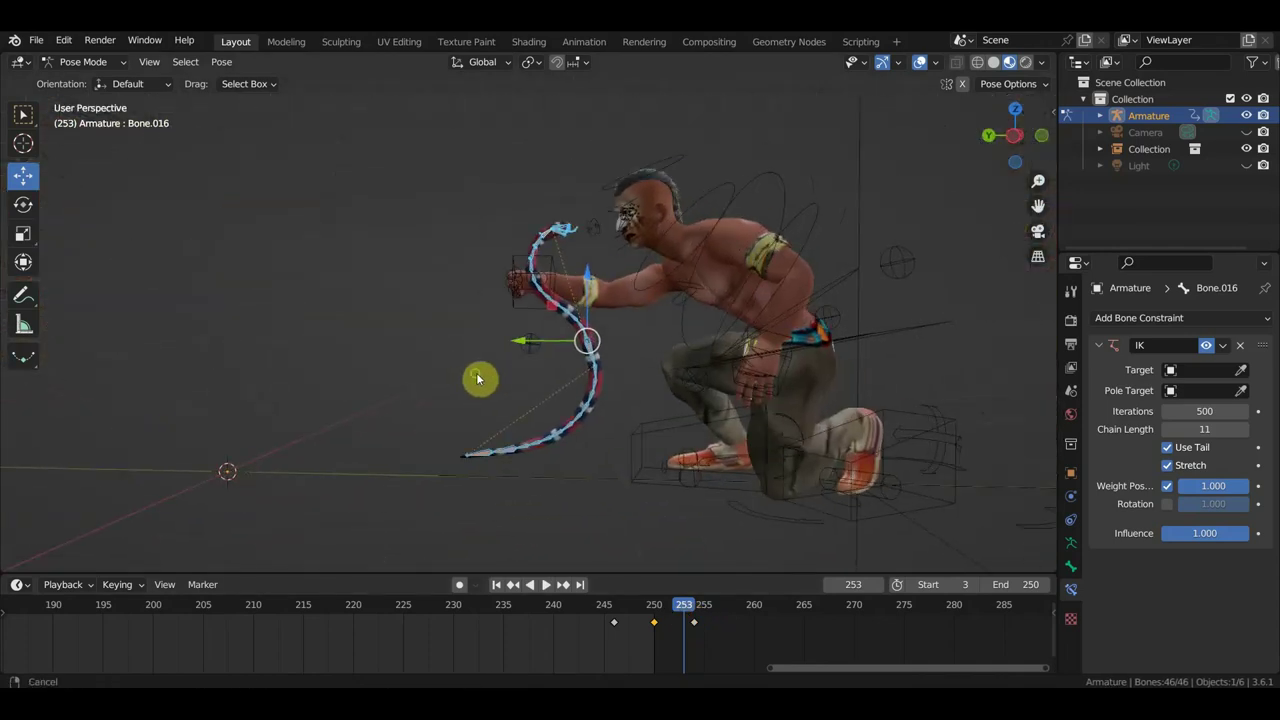
pyautogui.click(694, 614)
pyautogui.press('space')
pyautogui.moveTo(697, 614); pyautogui.dragTo(688, 618)
pyautogui.press('space')
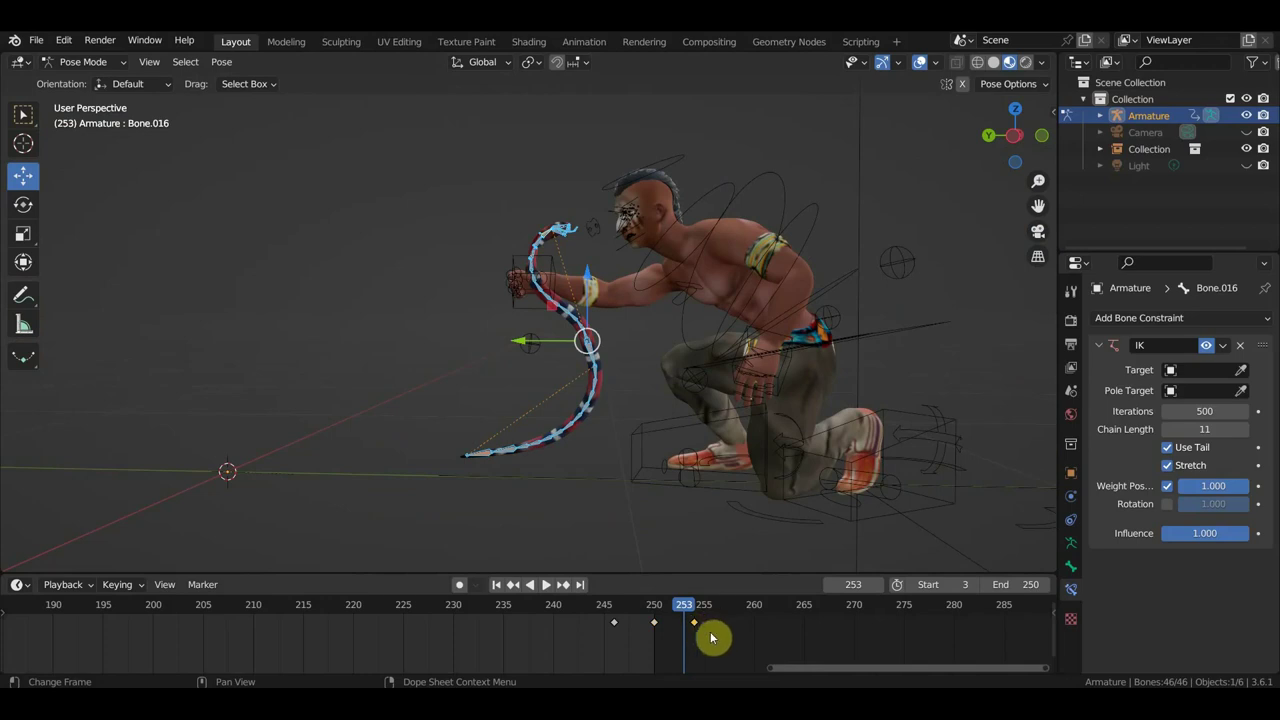
pyautogui.press('g')
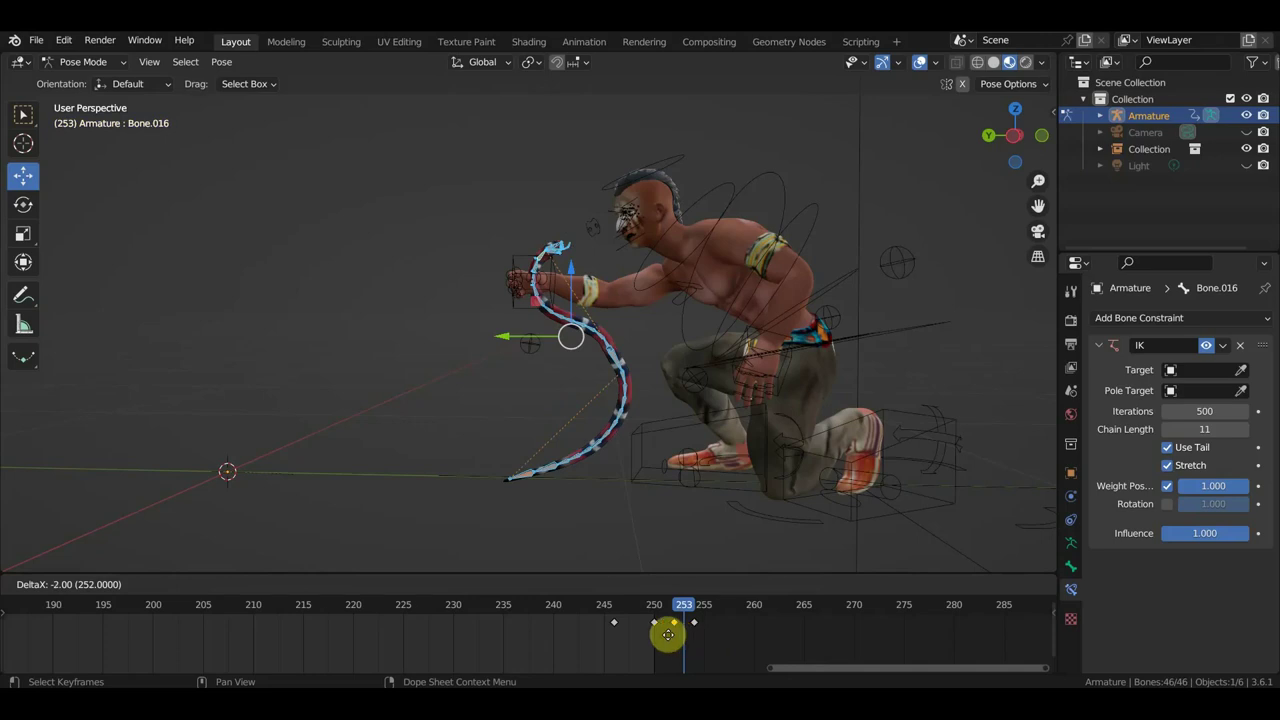
pyautogui.click(686, 634)
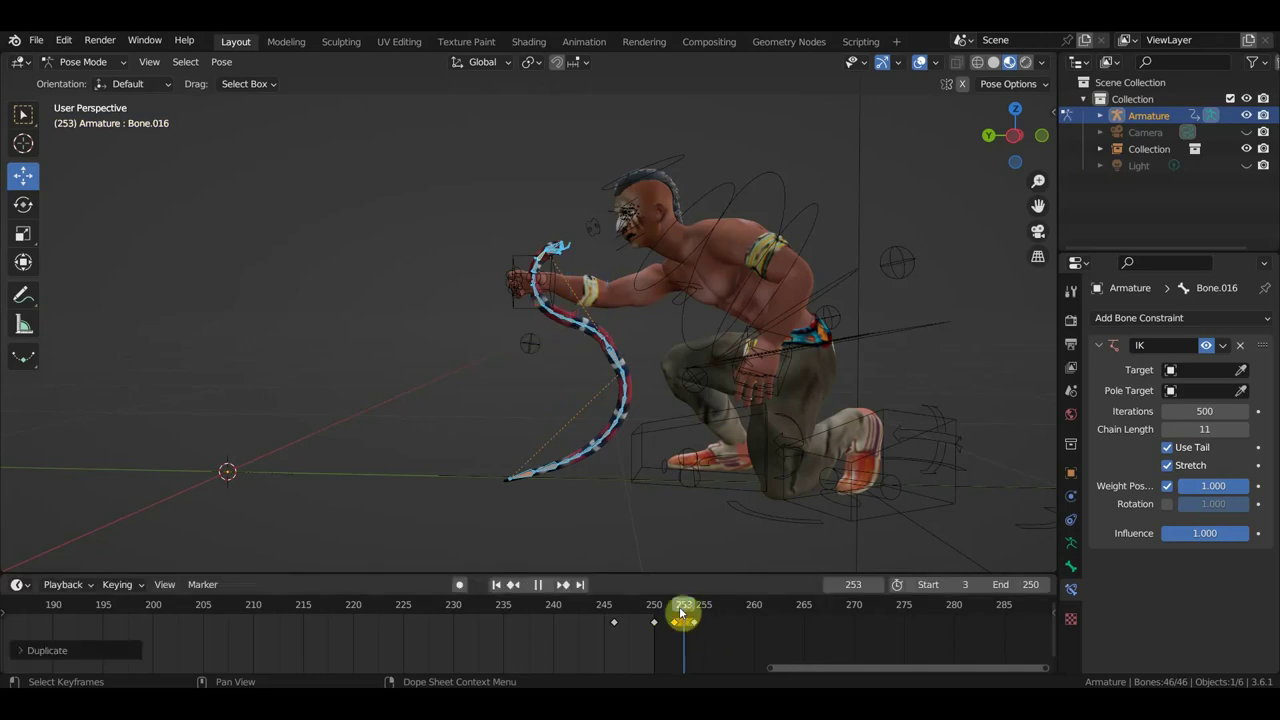
pyautogui.moveTo(681, 612); pyautogui.dragTo(676, 612)
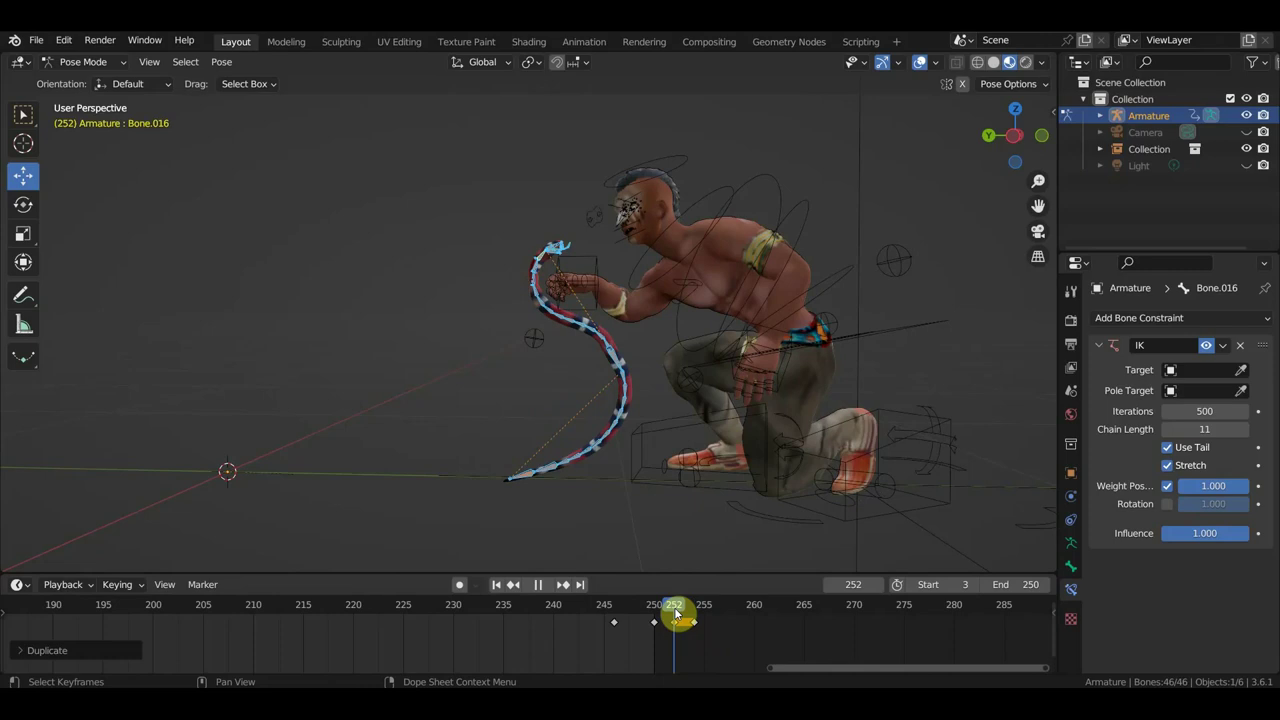
# - Compare frames 252 and 253 and select the frame-252 keyframe
pyautogui.moveTo(594, 406); pyautogui.dragTo(547, 410, button='middle')
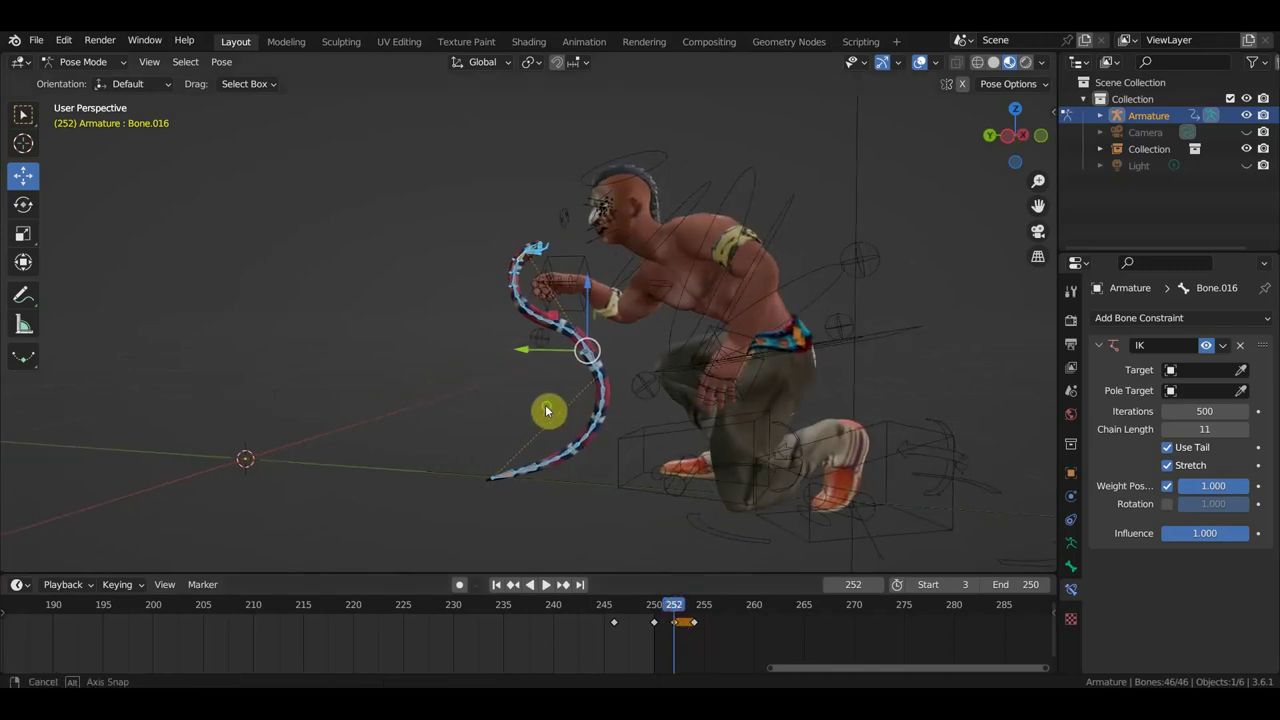
pyautogui.click(682, 610)
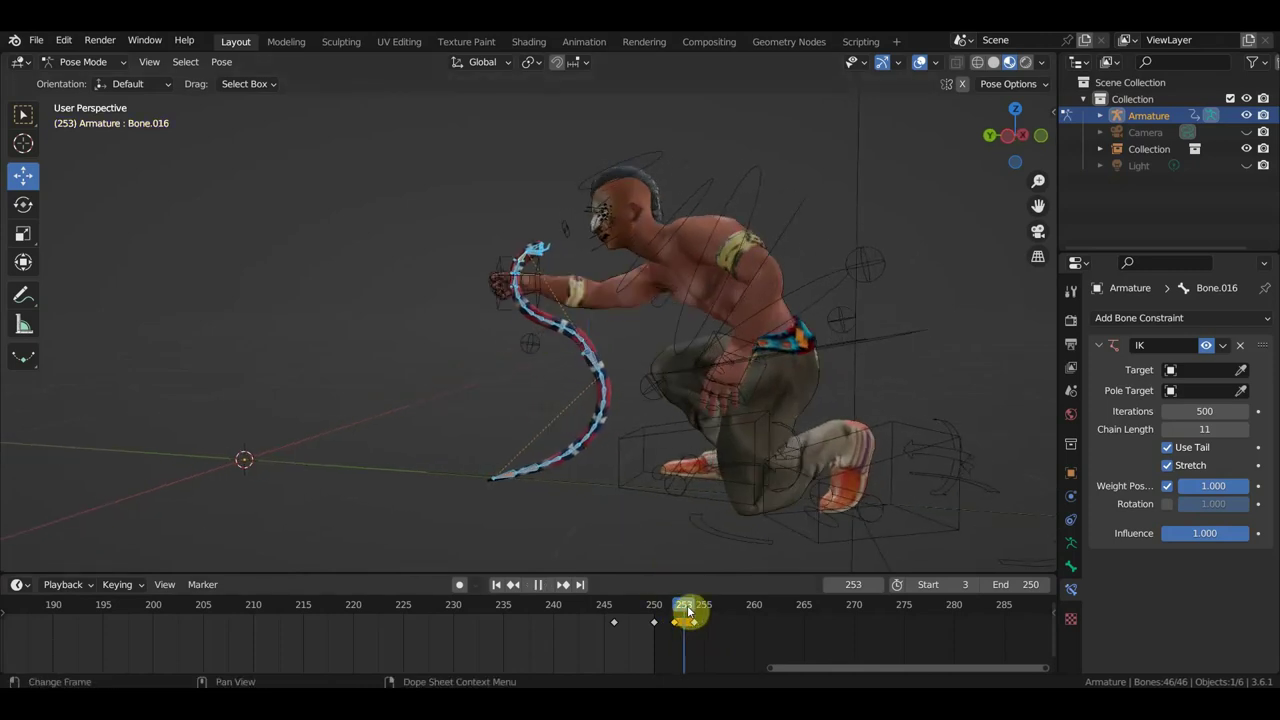
pyautogui.moveTo(687, 612); pyautogui.dragTo(674, 614)
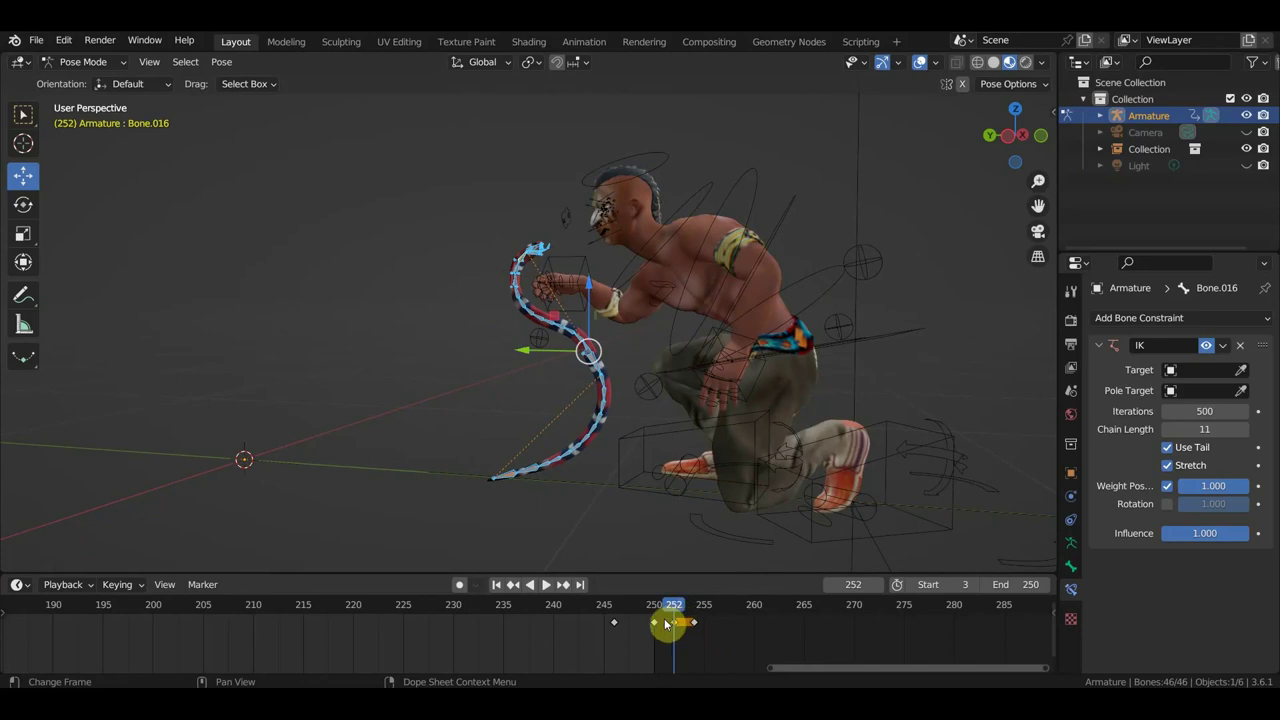
pyautogui.moveTo(706, 520); pyautogui.dragTo(723, 511, button='middle')
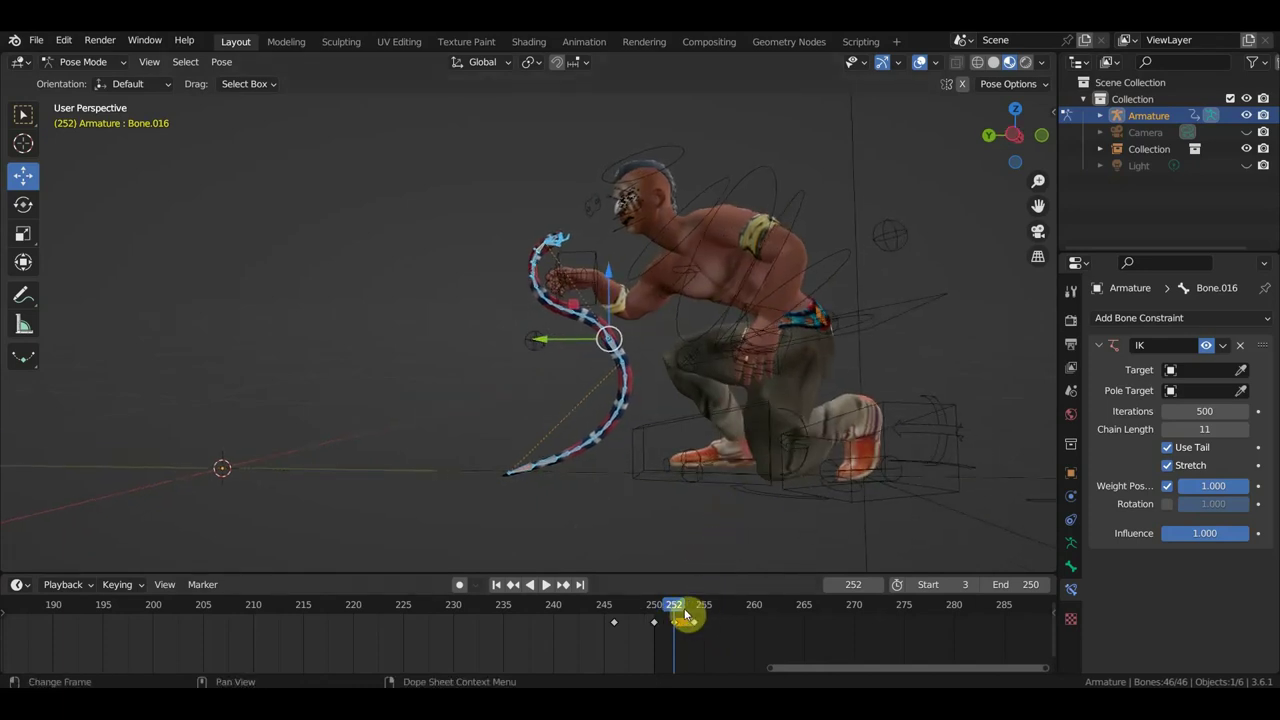
pyautogui.moveTo(721, 487); pyautogui.dragTo(714, 505, button='middle')
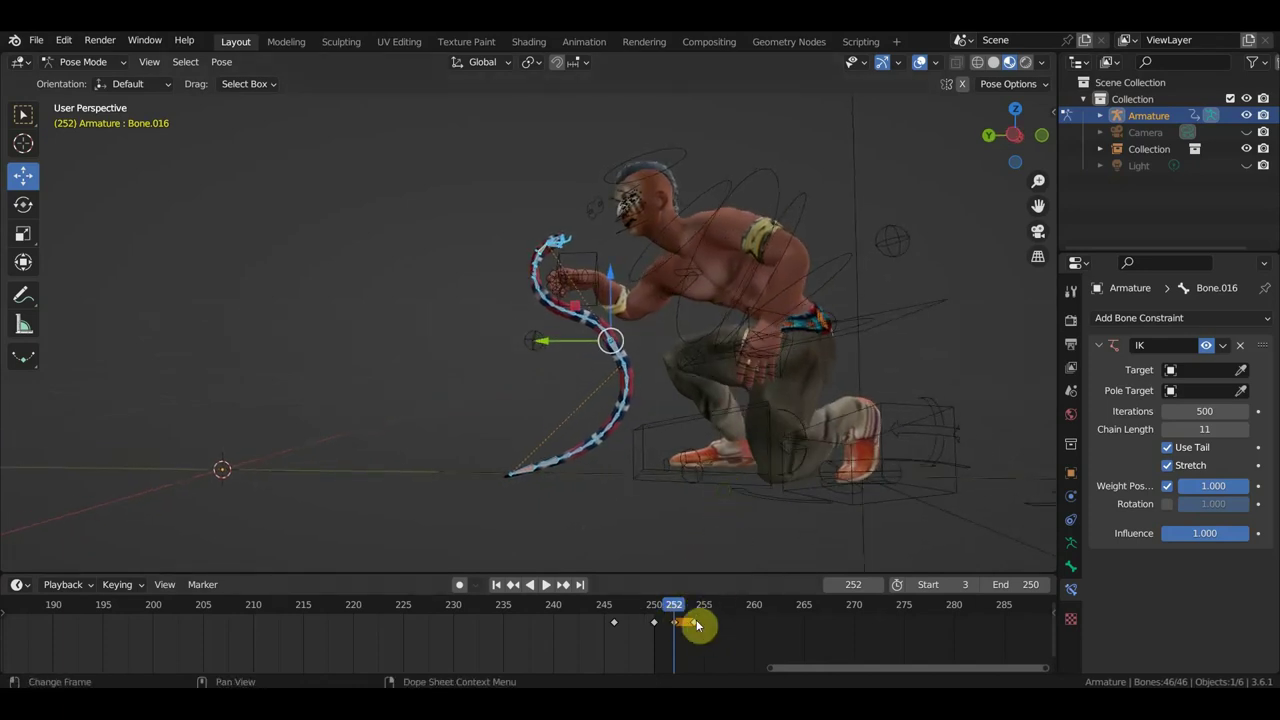
pyautogui.click(678, 625)
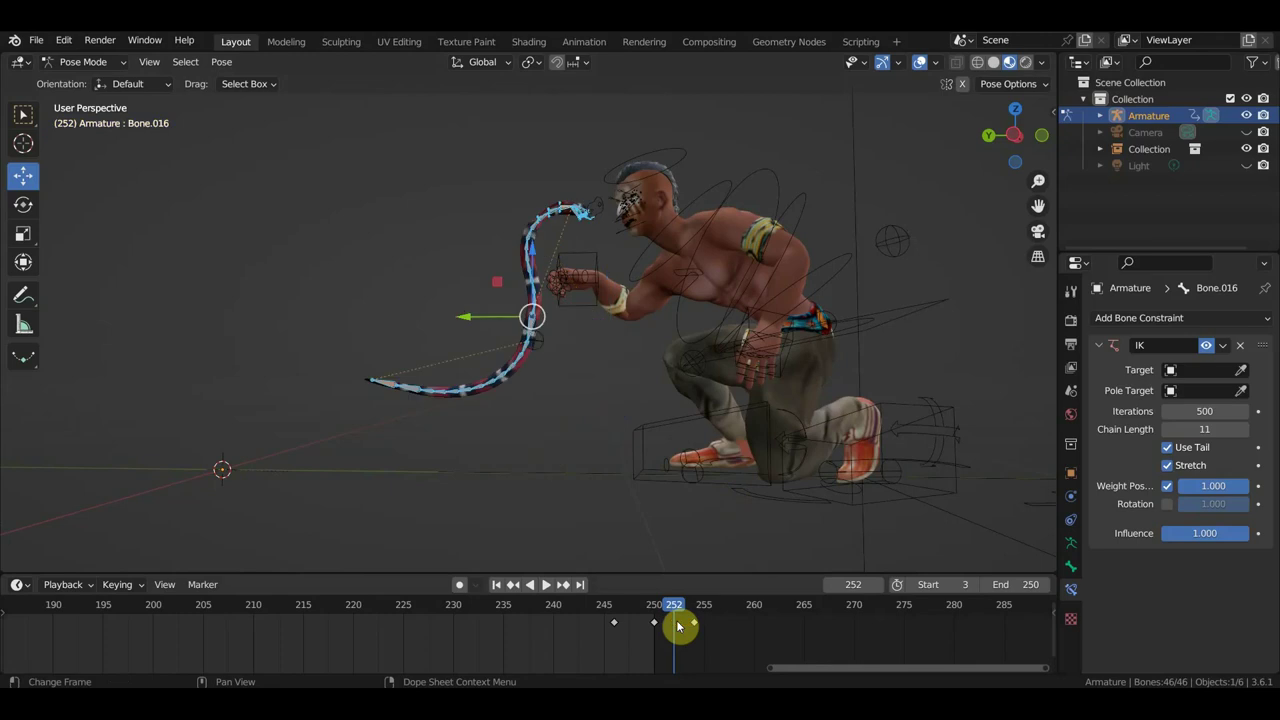
pyautogui.click(656, 609)
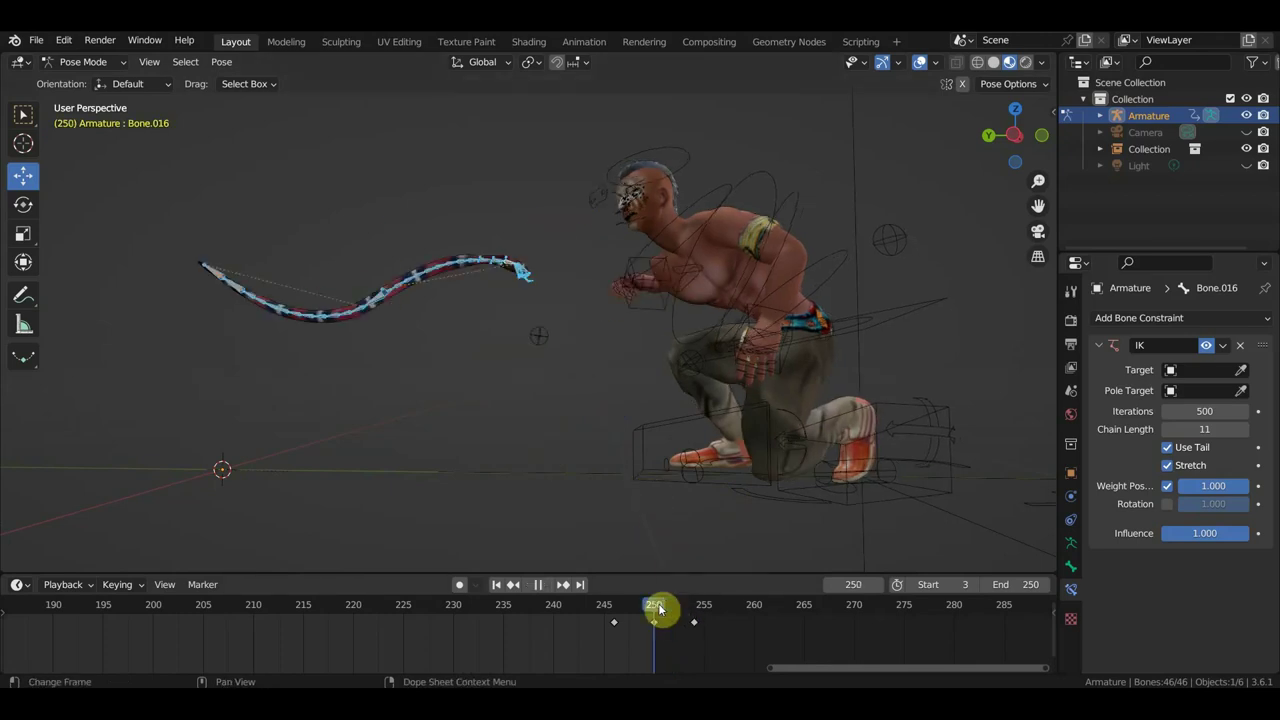
pyautogui.moveTo(665, 495); pyautogui.dragTo(640, 445, button='middle')
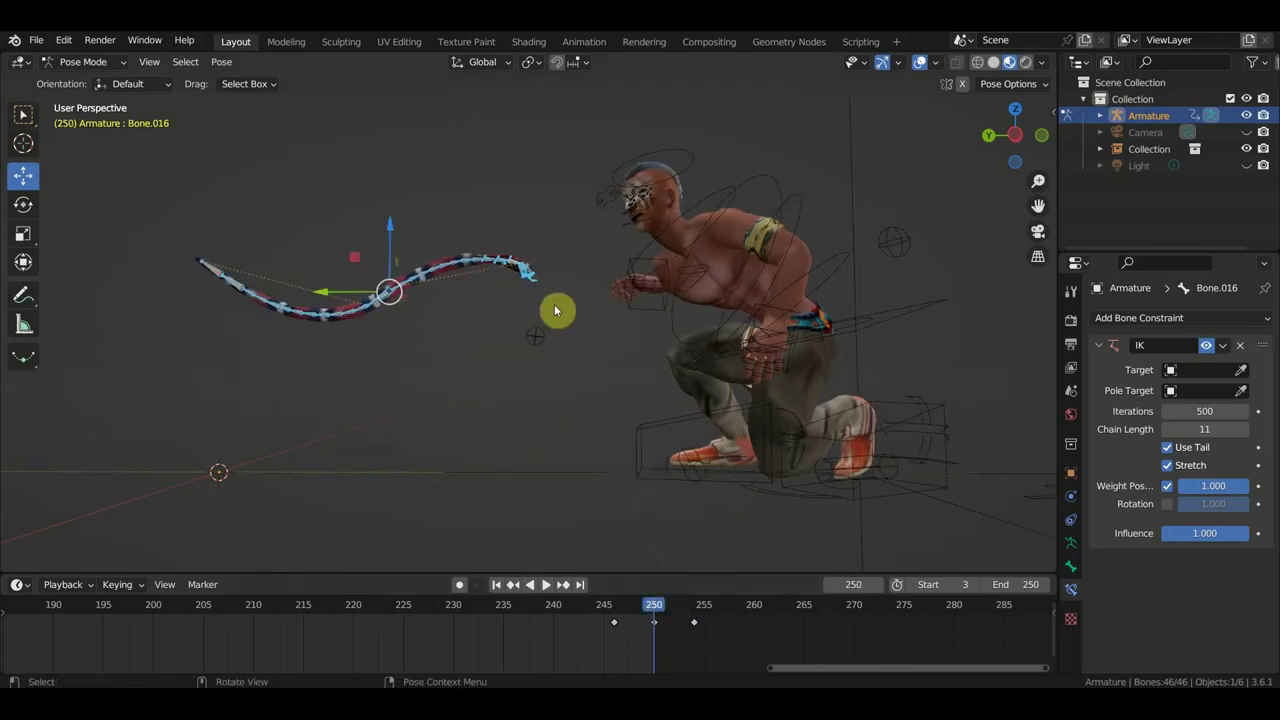
# - Shift the snake sideways and move the frame-250 keyframe to frame 252
pyautogui.moveTo(332, 292); pyautogui.dragTo(355, 293)
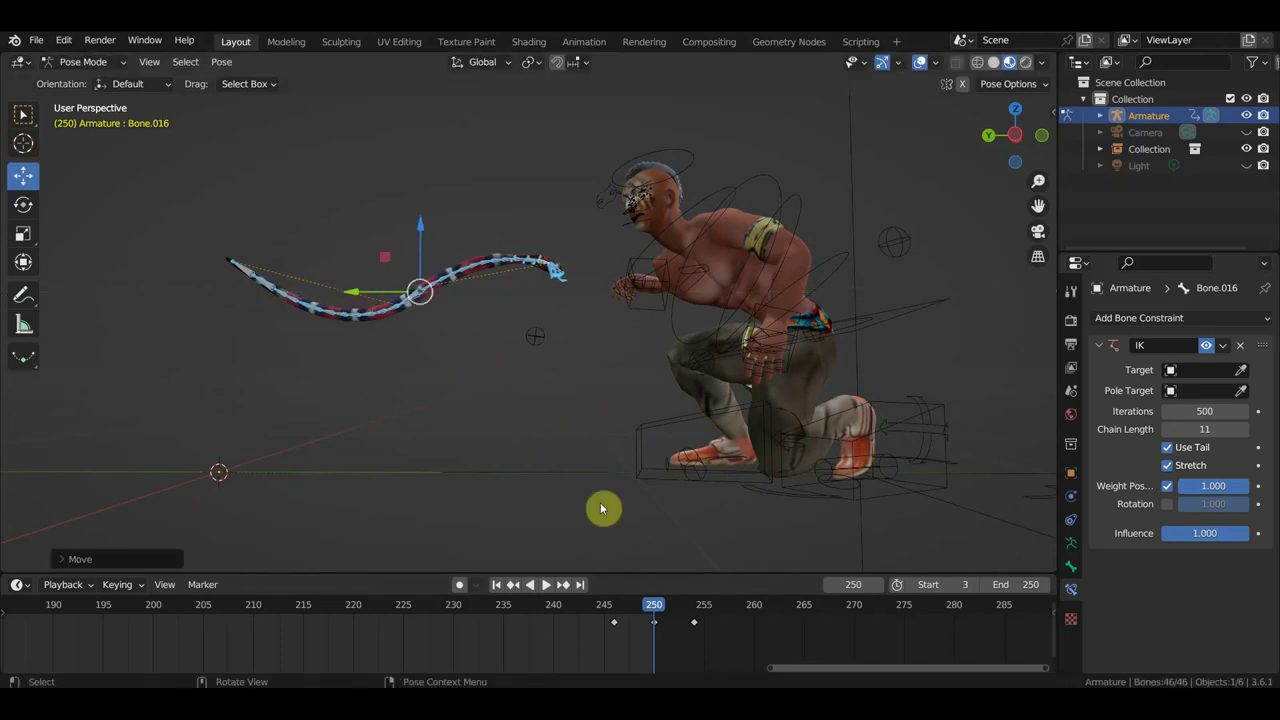
pyautogui.moveTo(663, 610); pyautogui.dragTo(670, 608)
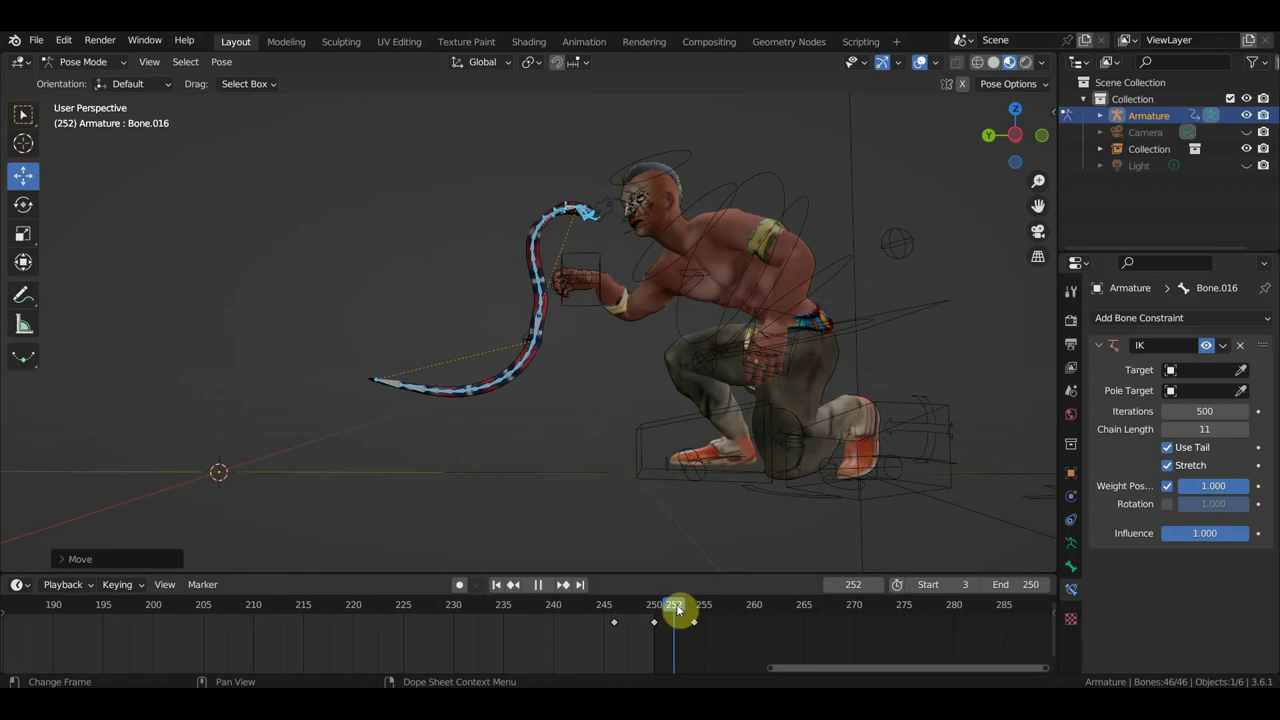
pyautogui.moveTo(678, 610); pyautogui.dragTo(657, 625)
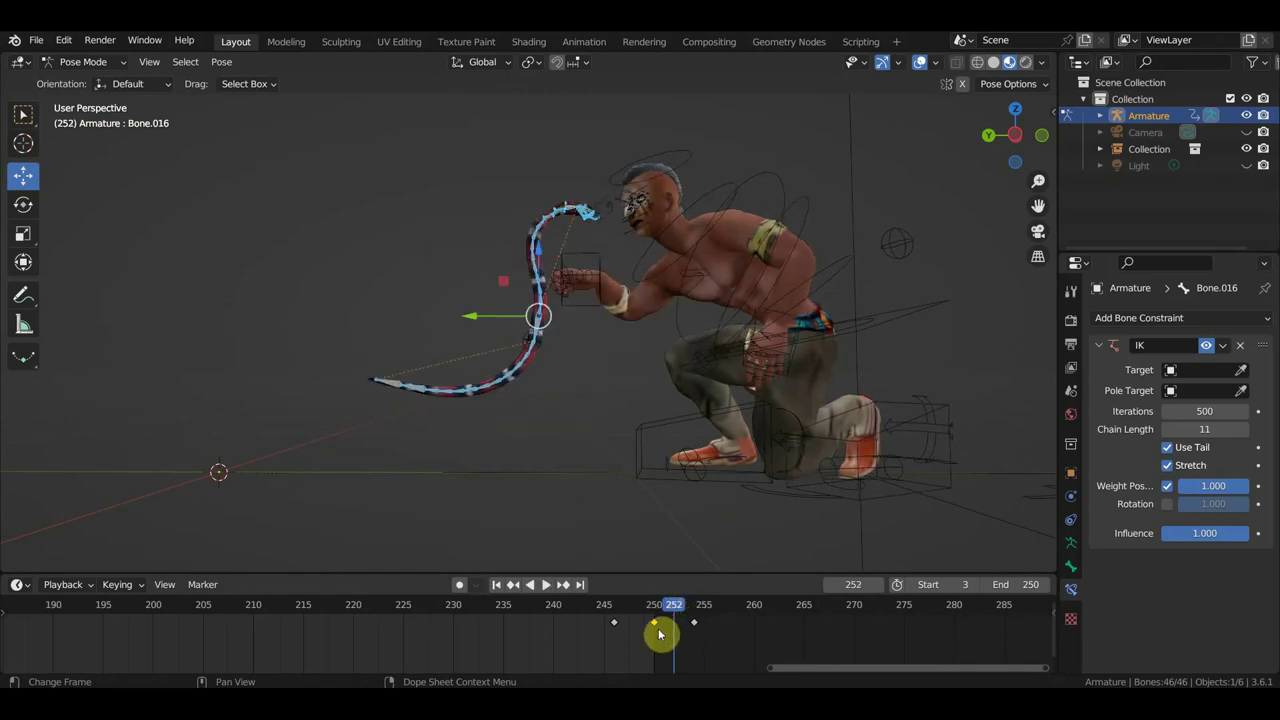
pyautogui.moveTo(658, 629)
pyautogui.mouseDown()
pyautogui.moveTo(675, 632)
pyautogui.moveTo(695, 605)
pyautogui.moveTo(684, 607)
pyautogui.mouseUp()
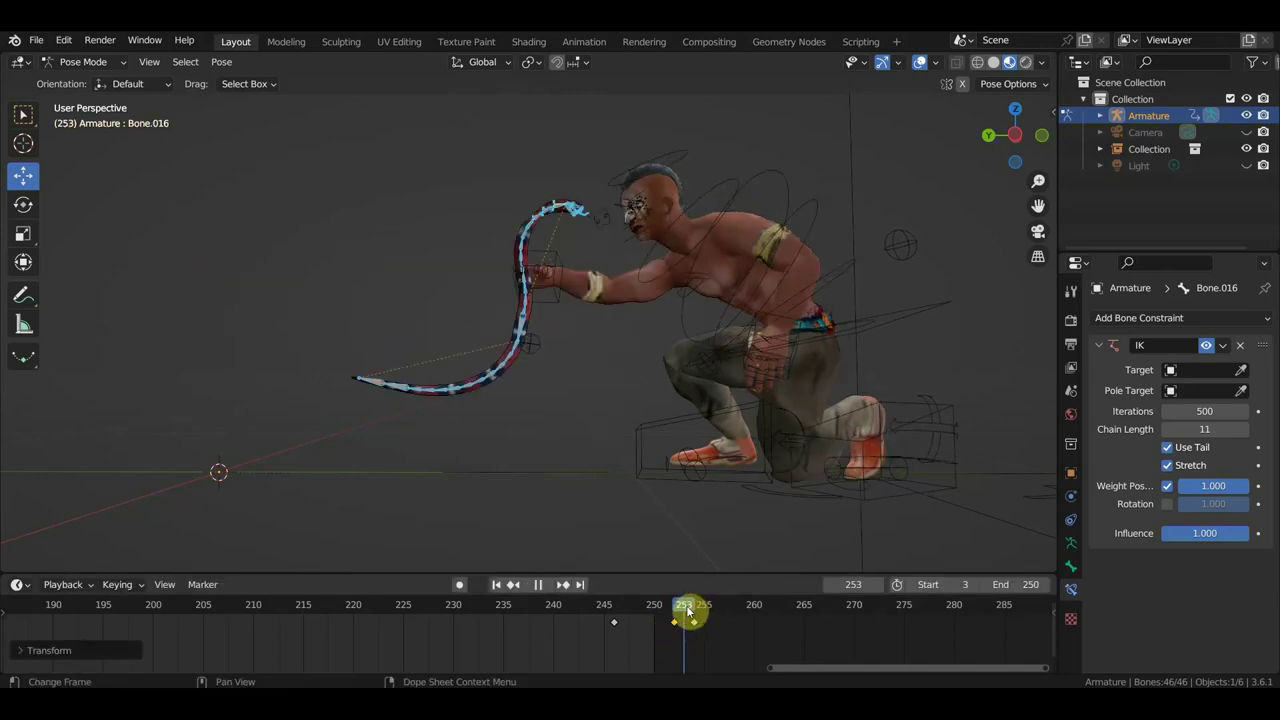
pyautogui.scroll(1, 571, 324)
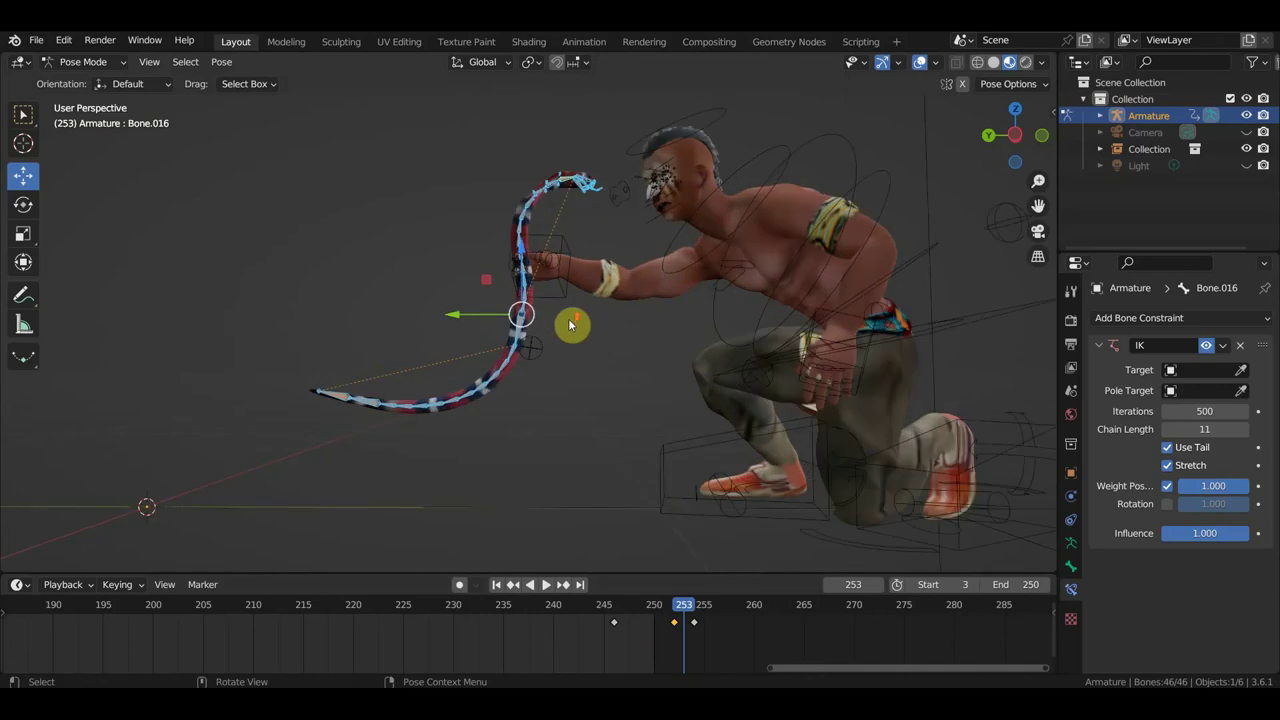
# - Lower and rotate the tail bones, placing the snake's head at the character's hand
pyautogui.press('g')
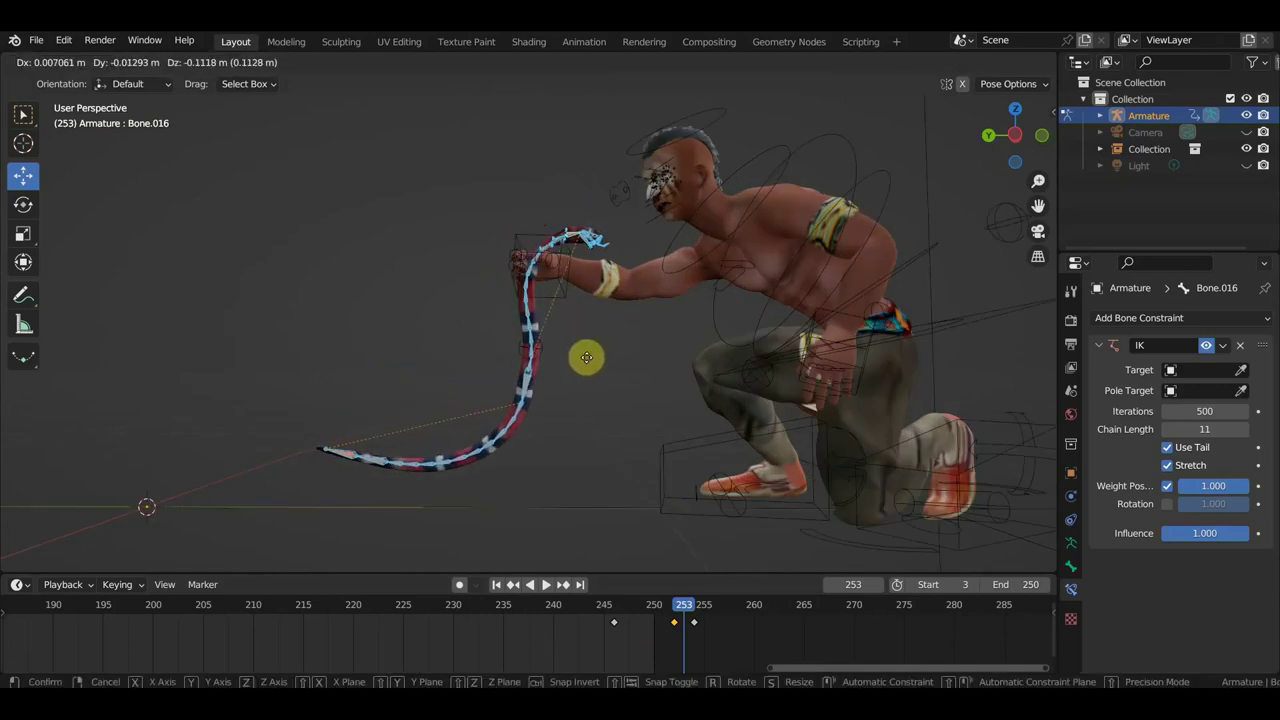
pyautogui.click(586, 362)
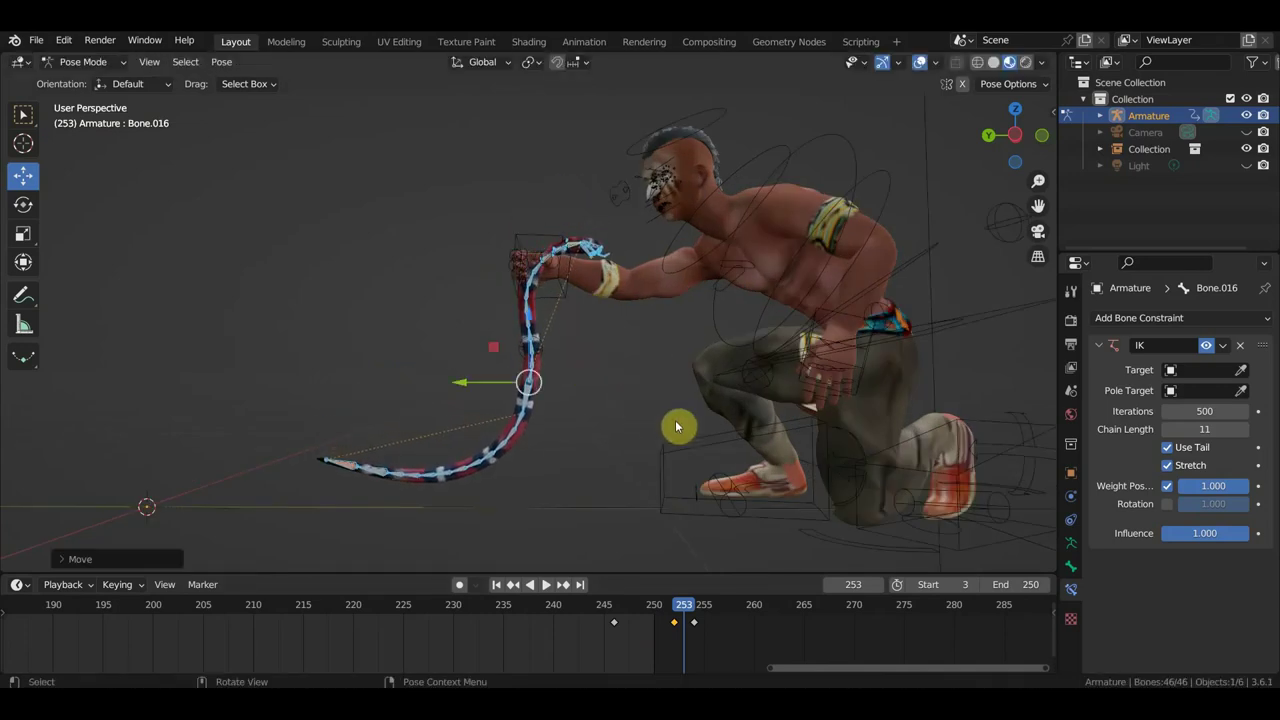
pyautogui.press('r')
pyautogui.click(639, 290)
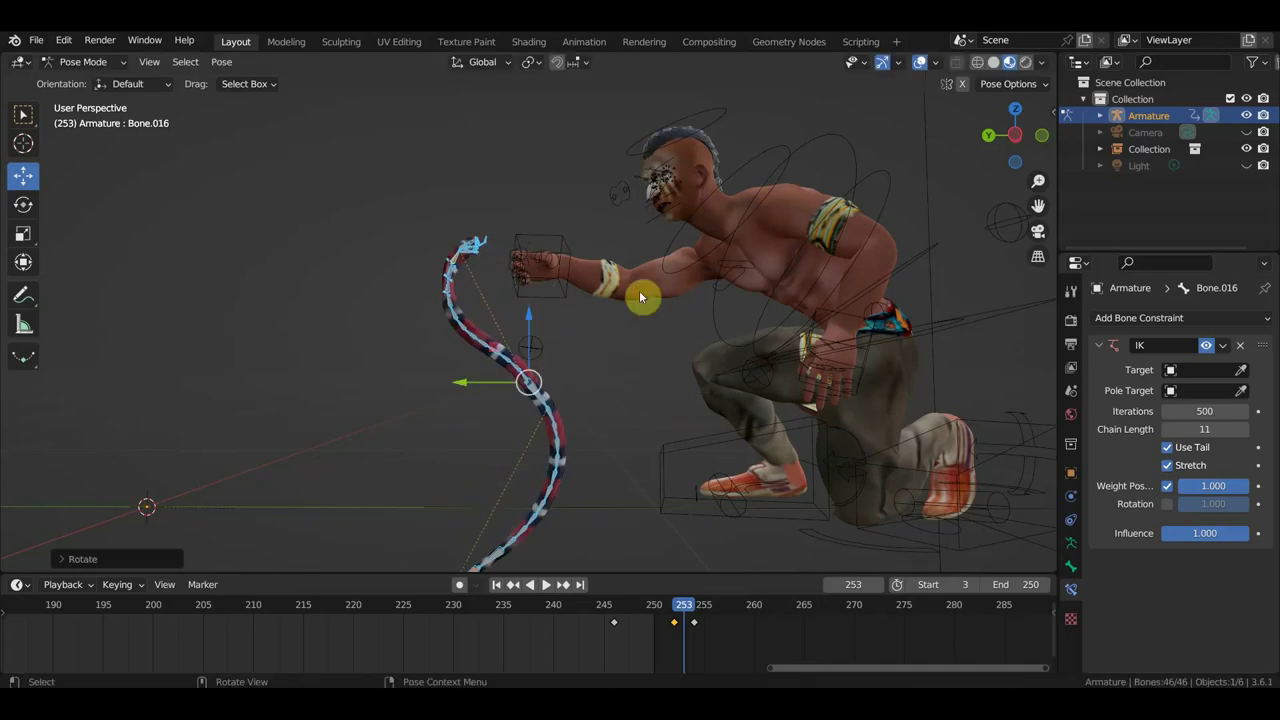
pyautogui.press('g')
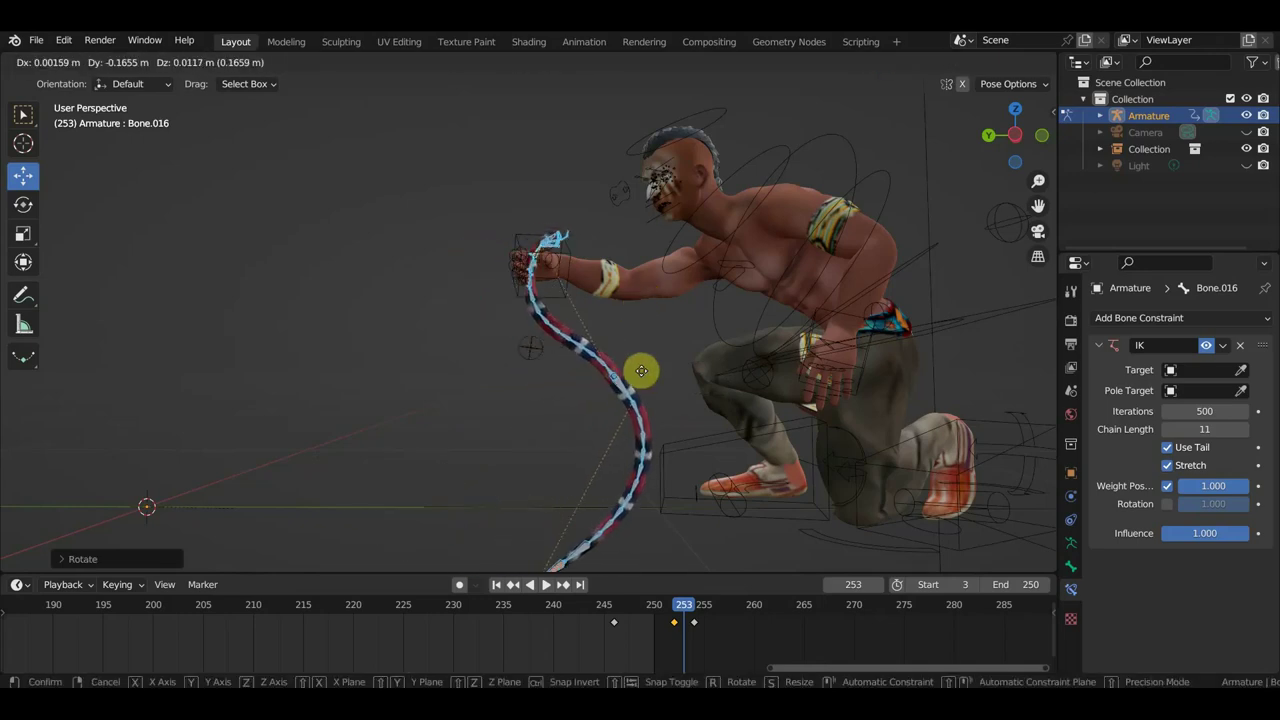
pyautogui.click(652, 369)
# - Move Bone.007 so the tail end curves toward the character's knee
pyautogui.moveTo(652, 373)
pyautogui.mouseDown(button='middle')
pyautogui.moveTo(780, 400)
pyautogui.moveTo(751, 391)
pyautogui.moveTo(743, 427)
pyautogui.moveTo(674, 429)
pyautogui.moveTo(726, 471)
pyautogui.moveTo(627, 508)
pyautogui.moveTo(669, 523)
pyautogui.moveTo(592, 517)
pyautogui.mouseUp(button='middle')
pyautogui.click(595, 517)
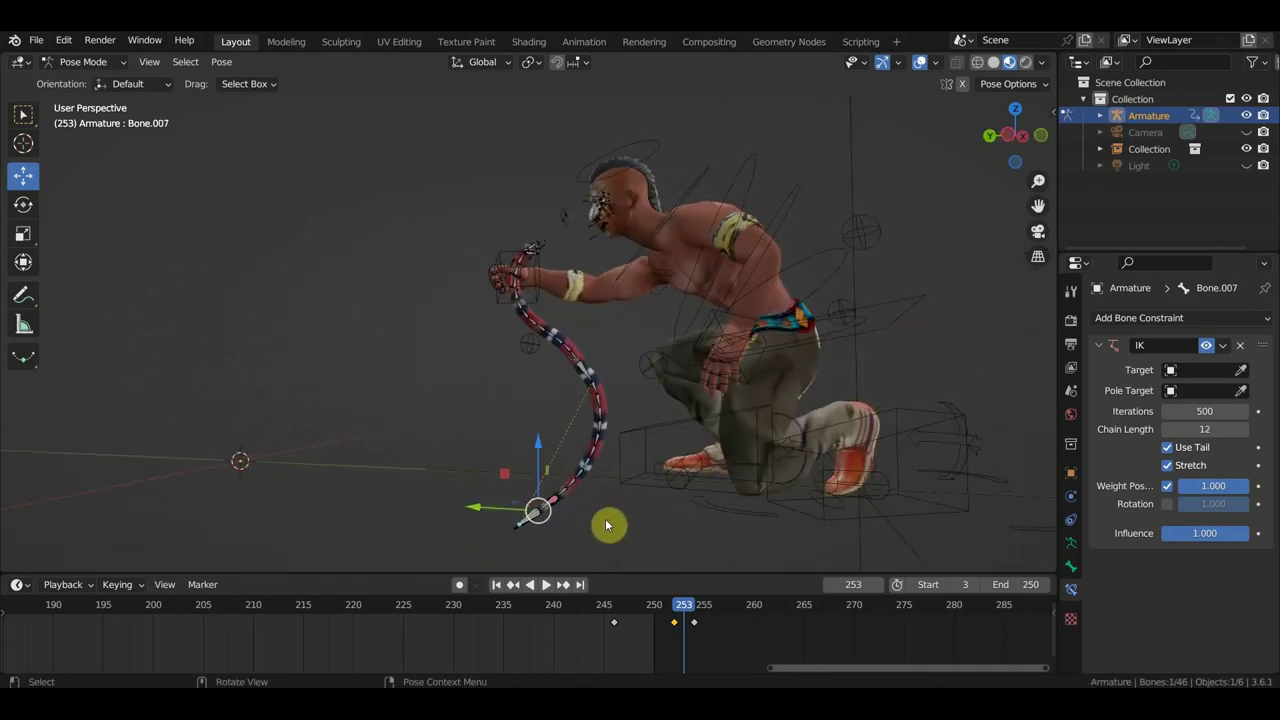
pyautogui.press('g')
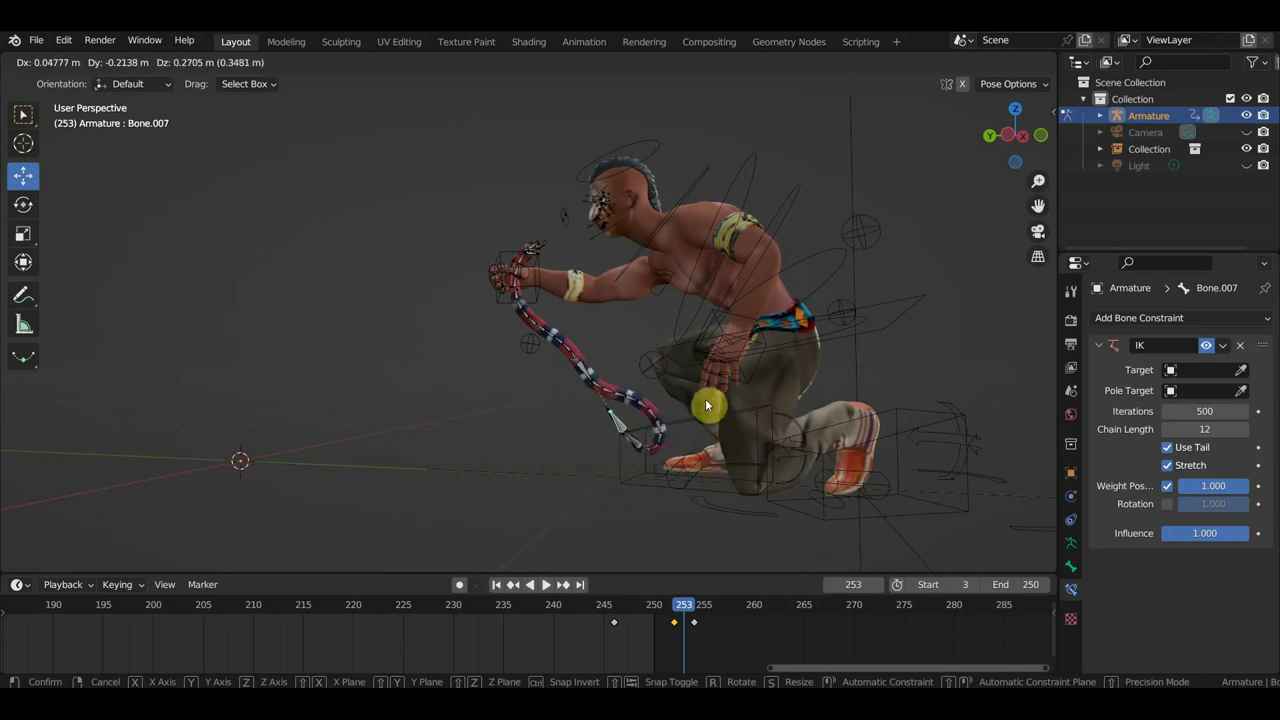
pyautogui.click(637, 392)
pyautogui.click(574, 372)
pyautogui.scroll(2, 576, 380)
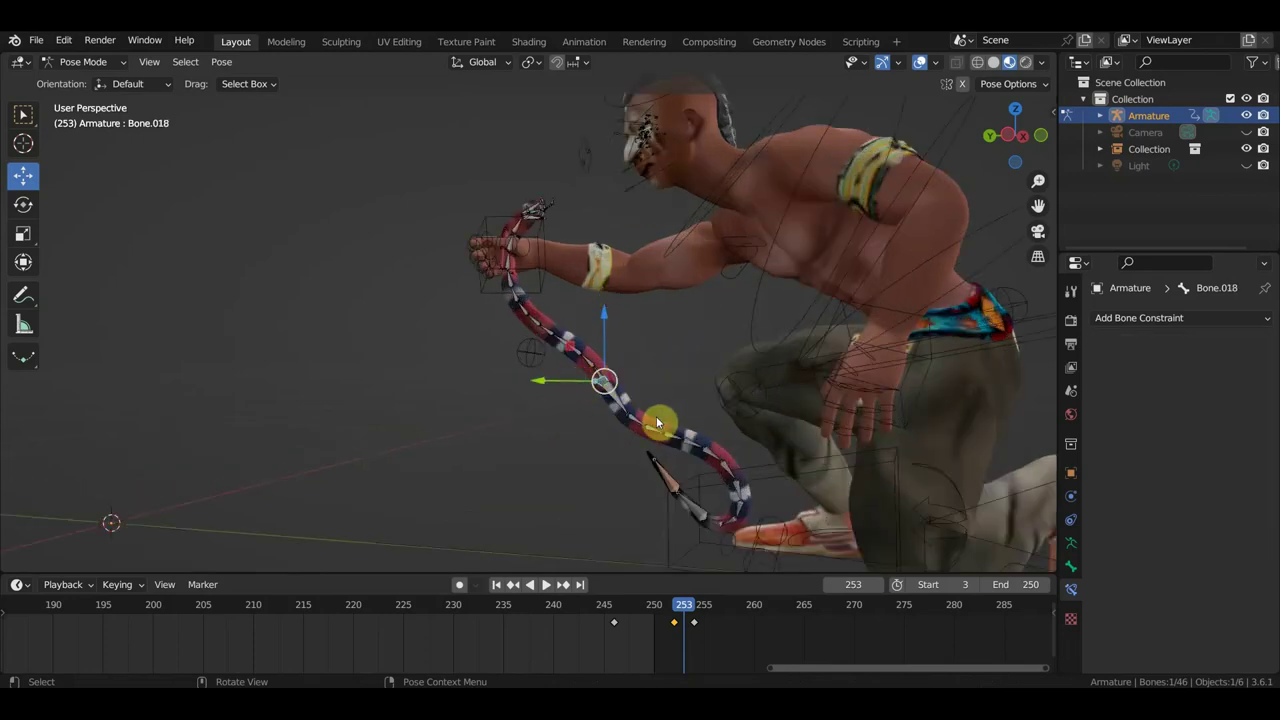
# - Rotate snake bones Bone.008, Bone.040 and Bone.037 to bend the body and curl the upper snake
pyautogui.click(612, 382)
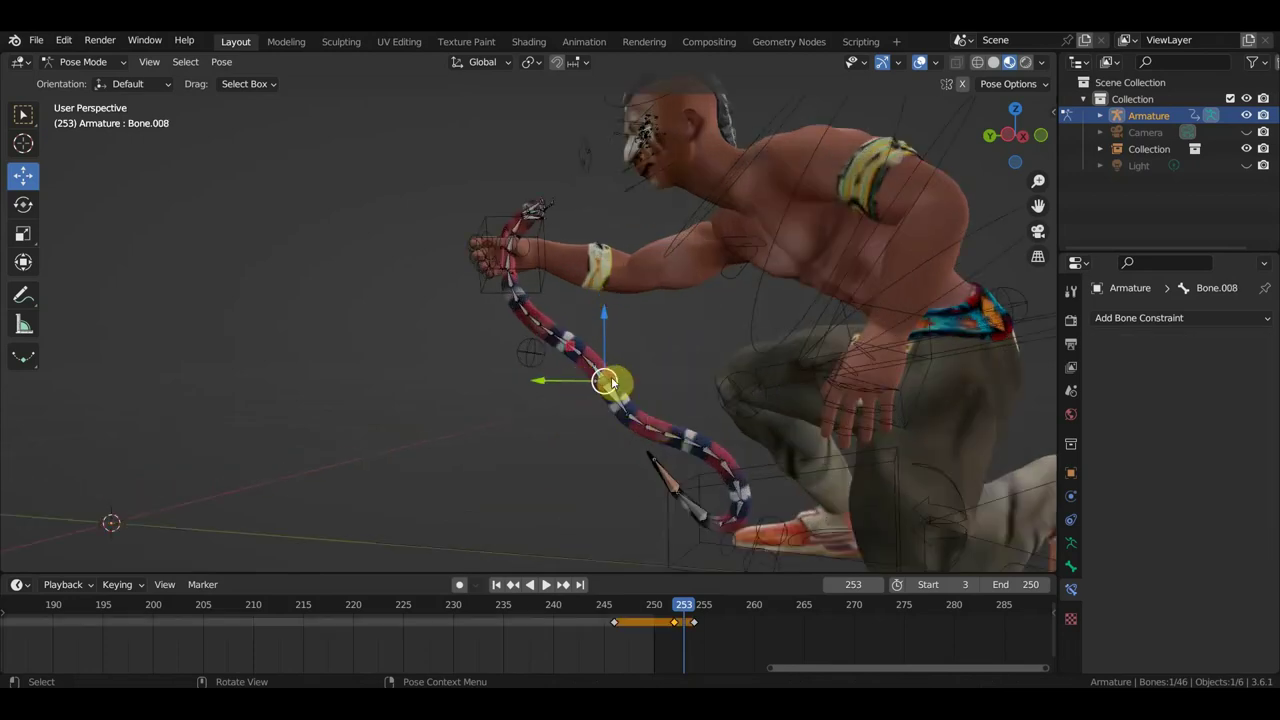
pyautogui.press('r')
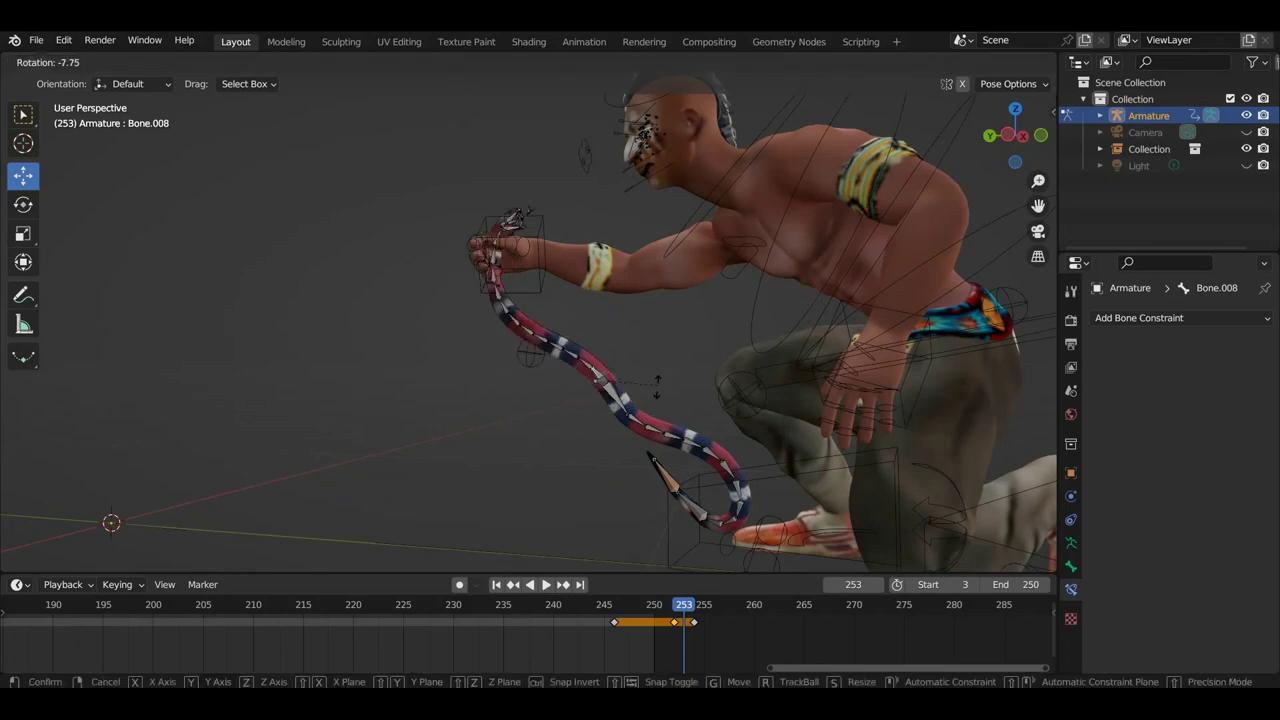
pyautogui.click(632, 418)
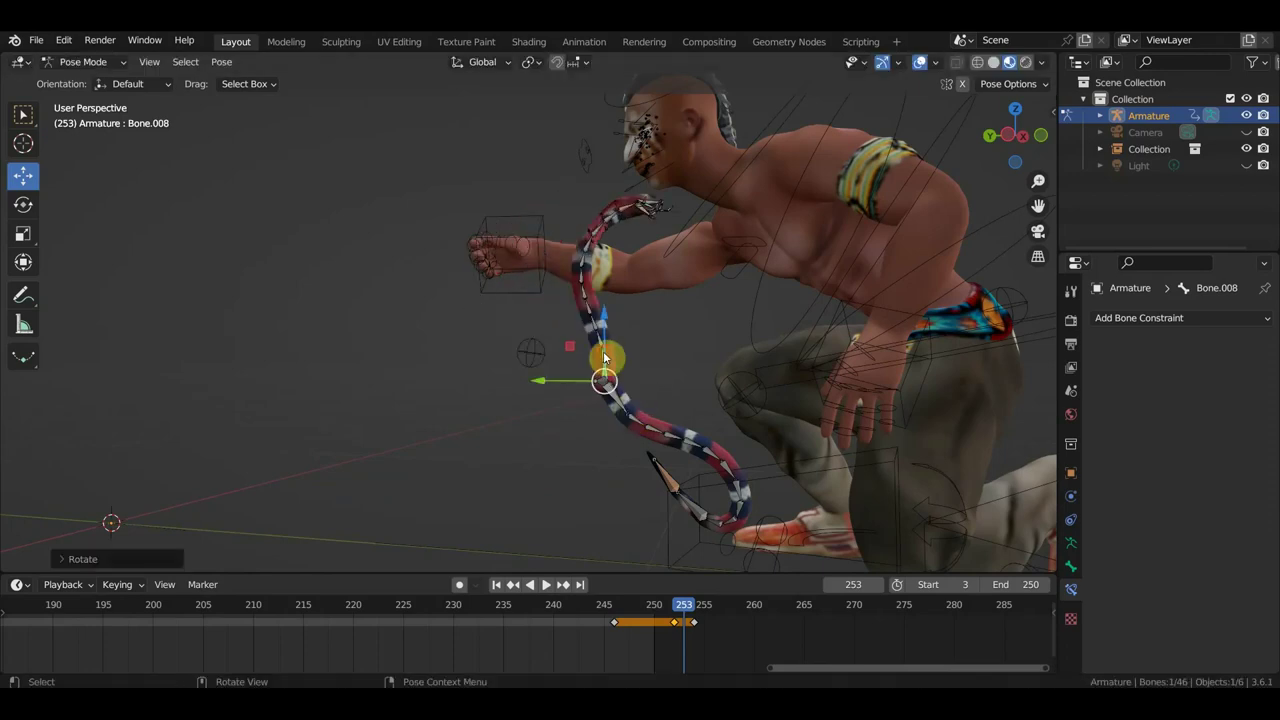
pyautogui.click(607, 365)
pyautogui.press('r')
pyautogui.click(629, 381)
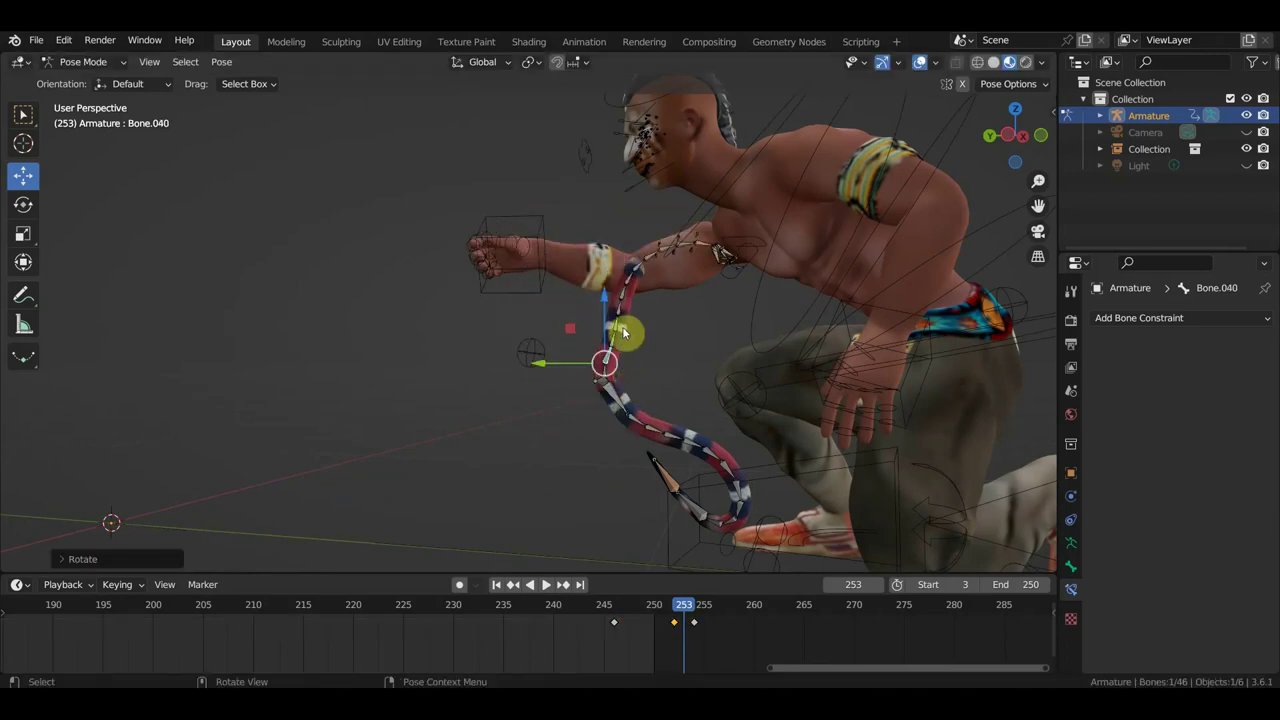
pyautogui.click(620, 335)
pyautogui.press('r')
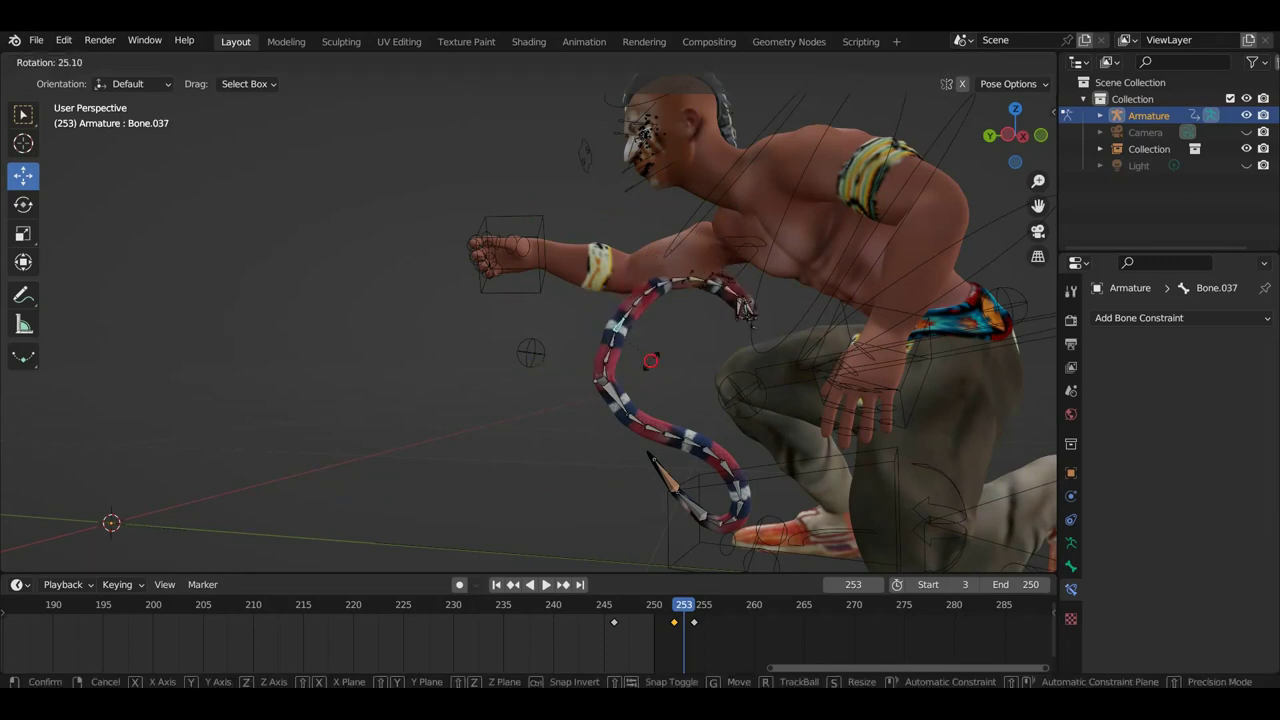
pyautogui.click(657, 347)
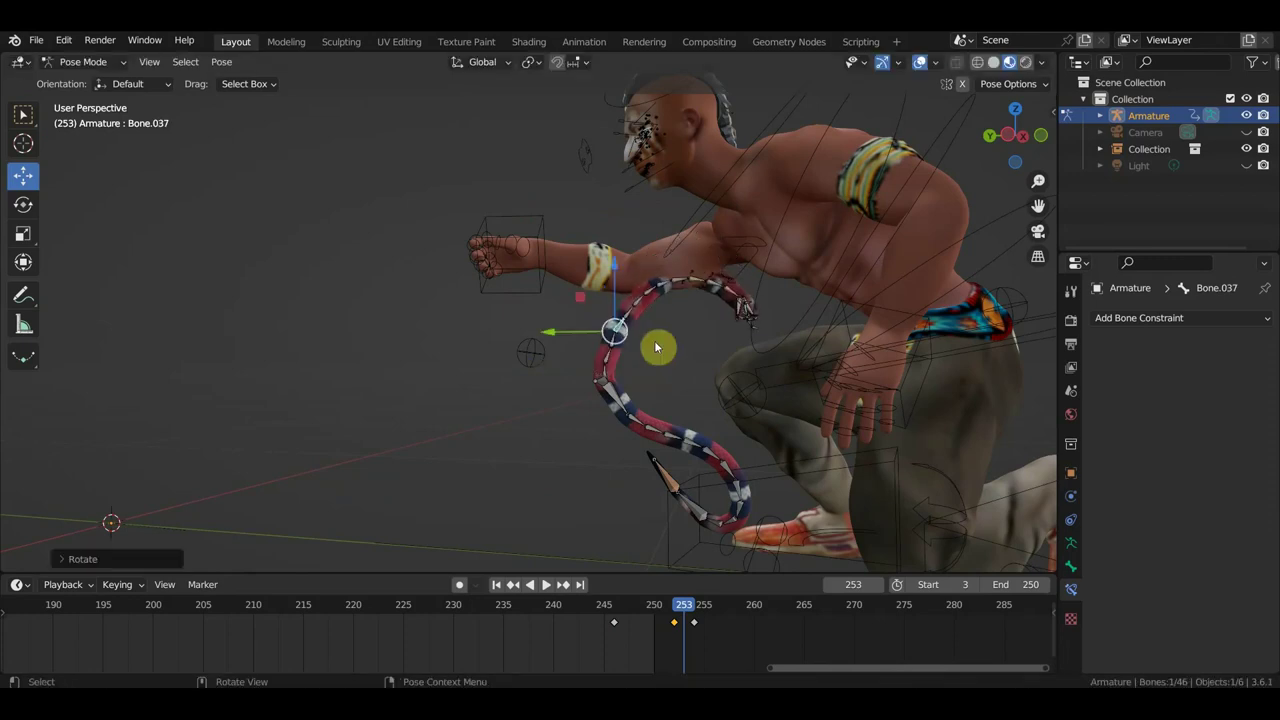
# - Rotate Bone.018 twice to curl the snake into a tighter loop
pyautogui.click(605, 386)
pyautogui.press('r')
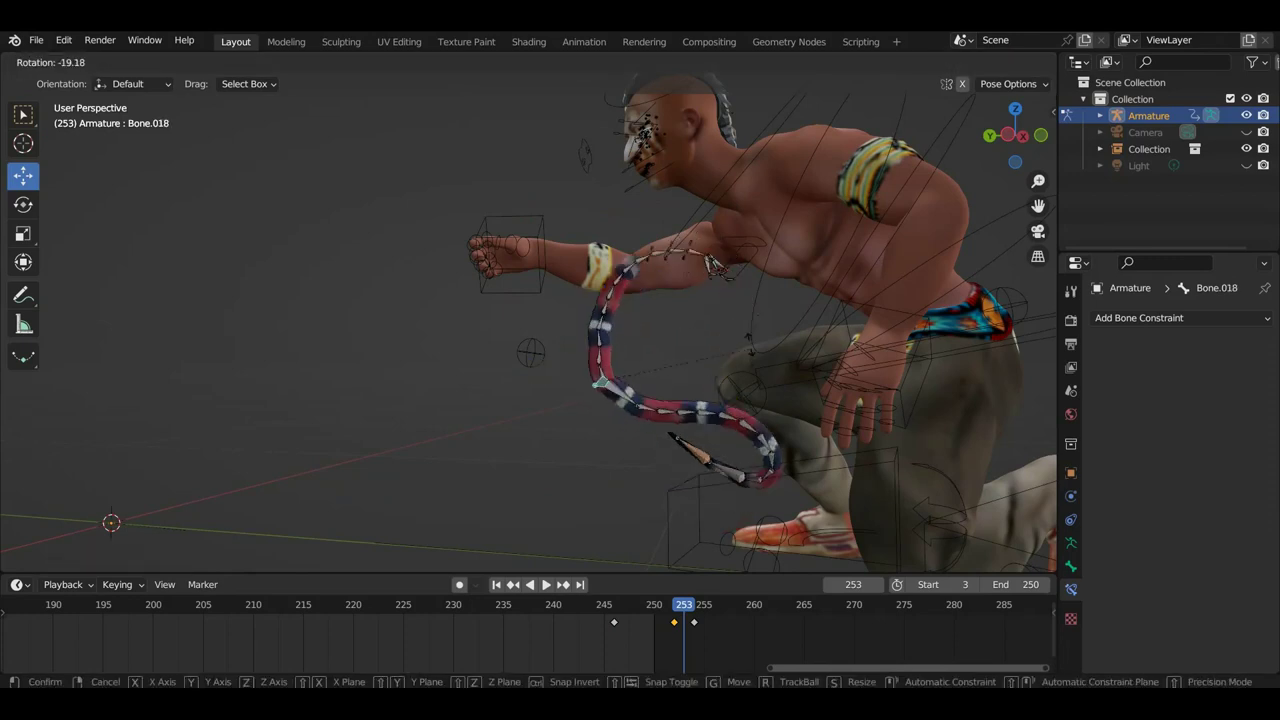
pyautogui.click(628, 224)
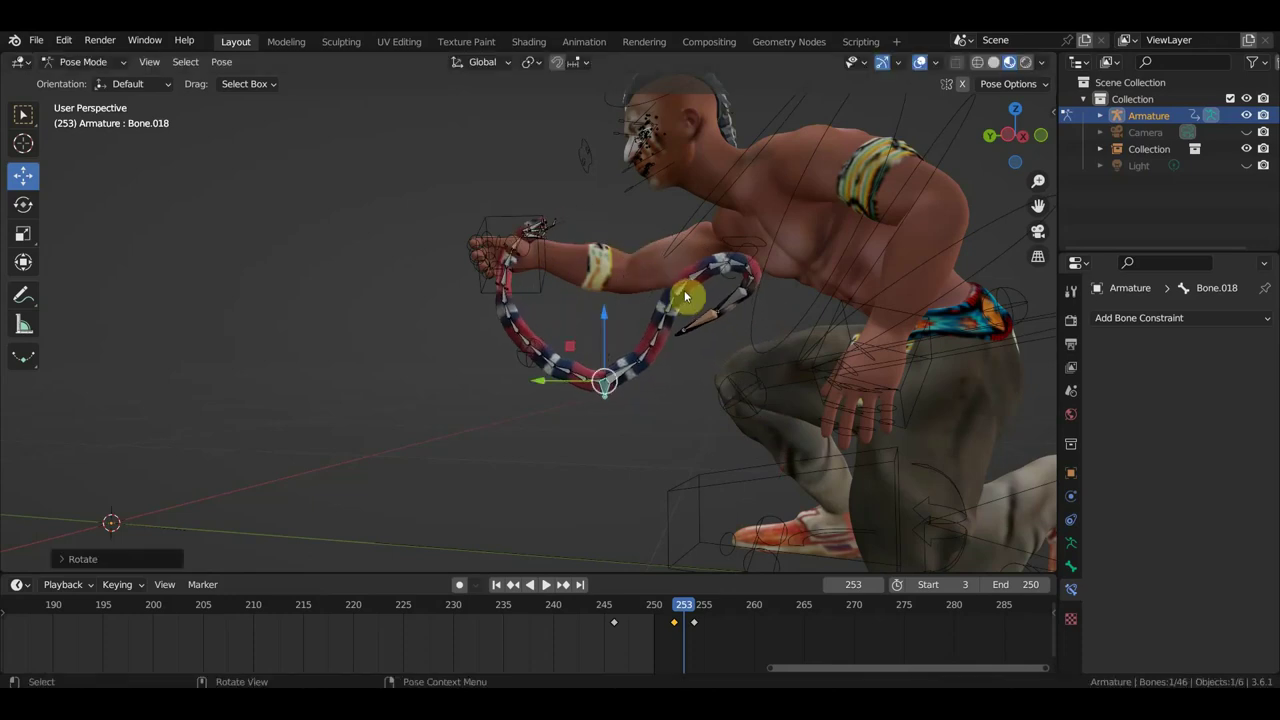
pyautogui.press('r')
pyautogui.click(604, 321)
# - Facing the character, rotate and reposition the snake bone beneath the outstretched hand
pyautogui.moveTo(604, 328)
pyautogui.mouseDown(button='middle')
pyautogui.moveTo(710, 358)
pyautogui.moveTo(823, 363)
pyautogui.mouseUp(button='middle')
pyautogui.press('r')
pyautogui.click(804, 411)
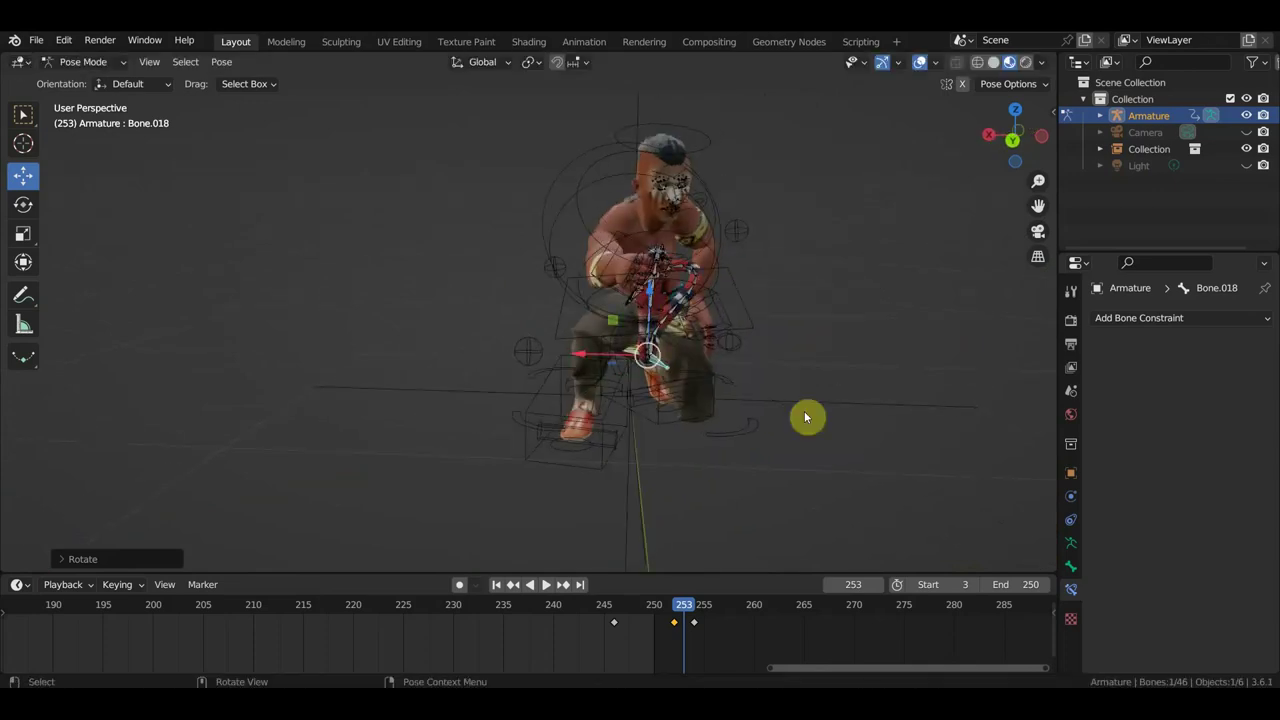
pyautogui.press('g')
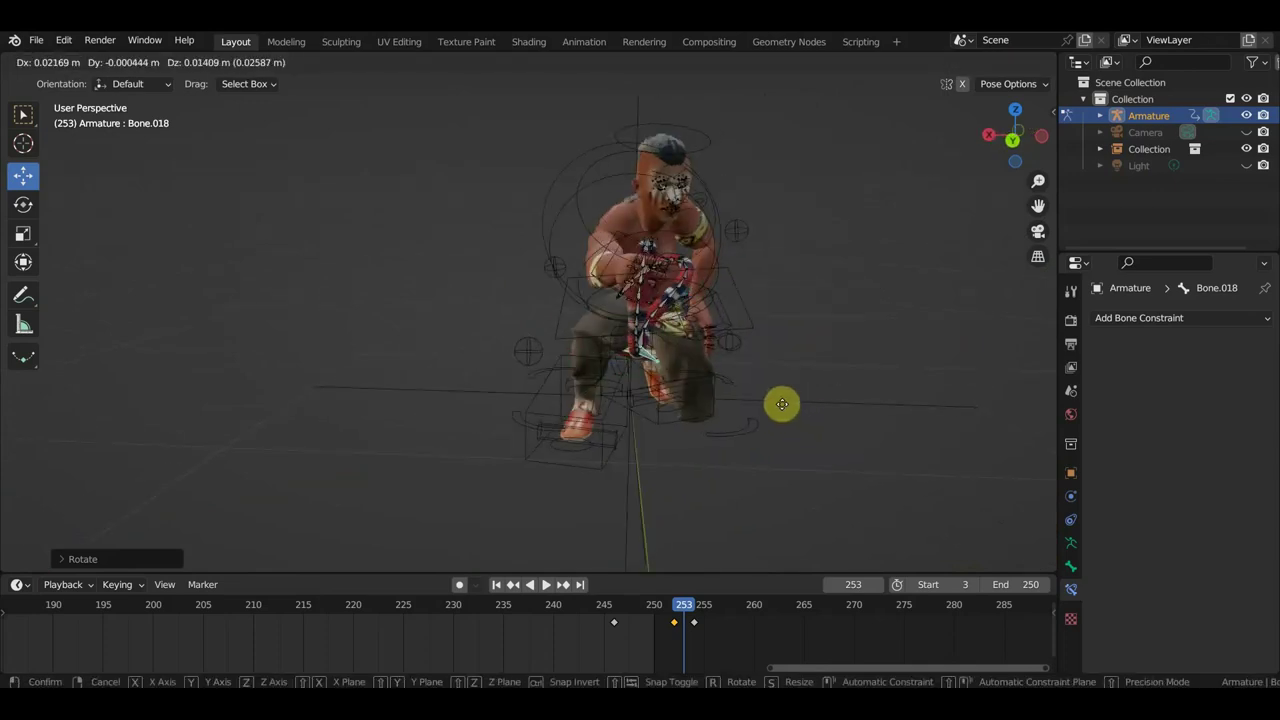
pyautogui.click(782, 404)
# - Keyframe all snake bones at frame 253 and play the animation to check it
pyautogui.moveTo(780, 411); pyautogui.dragTo(592, 393, button='middle')
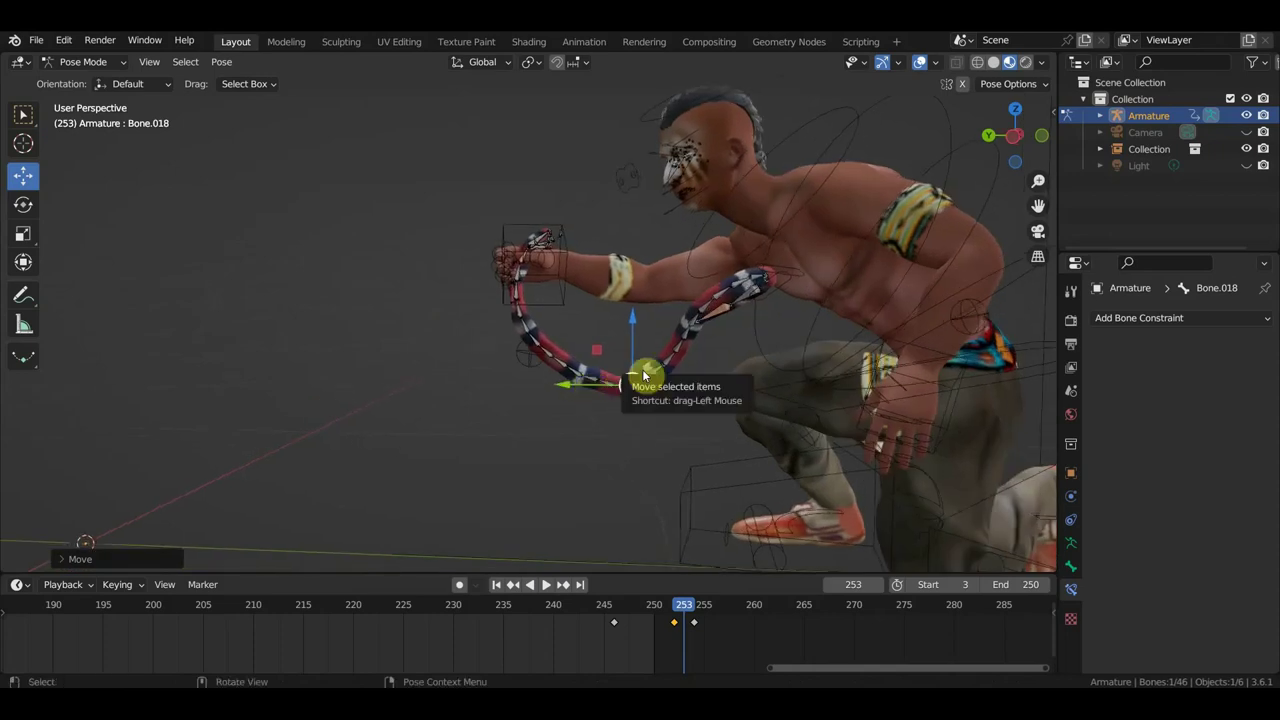
pyautogui.press('a')
pyautogui.press('i')
pyautogui.press('space')
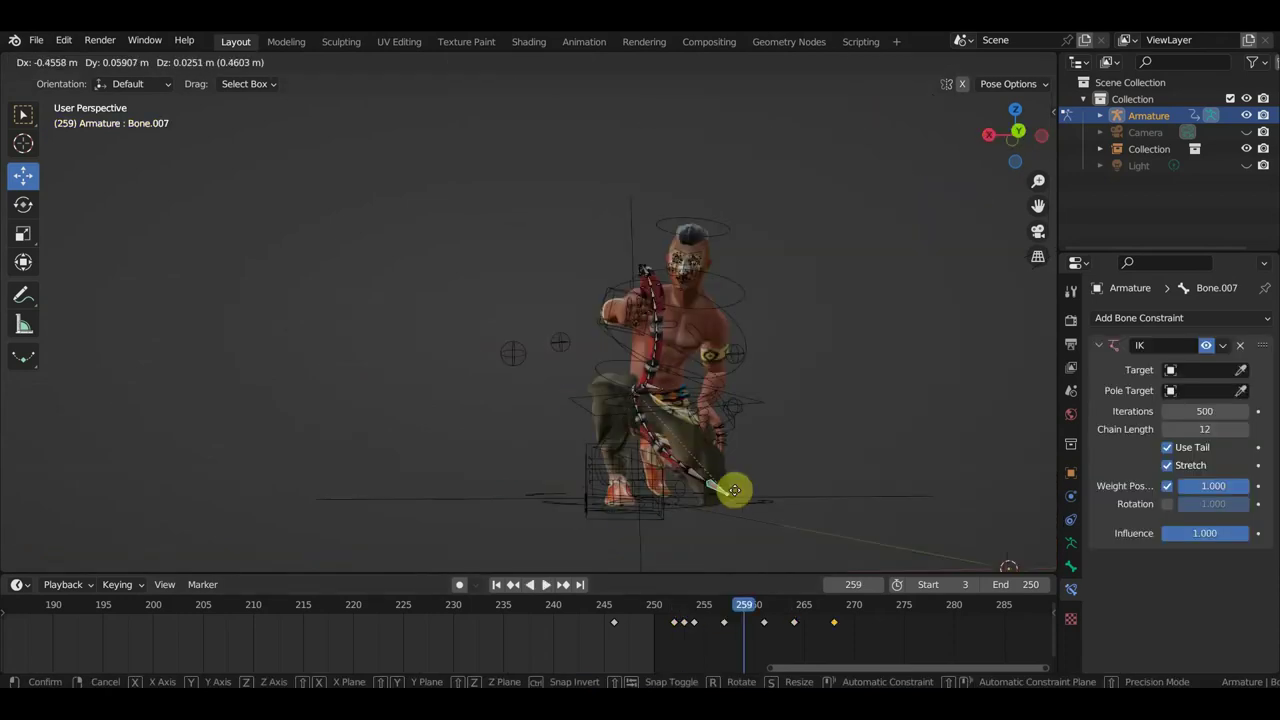
# - Rotate snake bones, including Bone.038, to adjust the snake's bend
pyautogui.press('r')
pyautogui.click(517, 377)
pyautogui.press('r')
pyautogui.click(560, 420)
pyautogui.moveTo(560, 420); pyautogui.dragTo(577, 444, button='middle')
pyautogui.press('g')
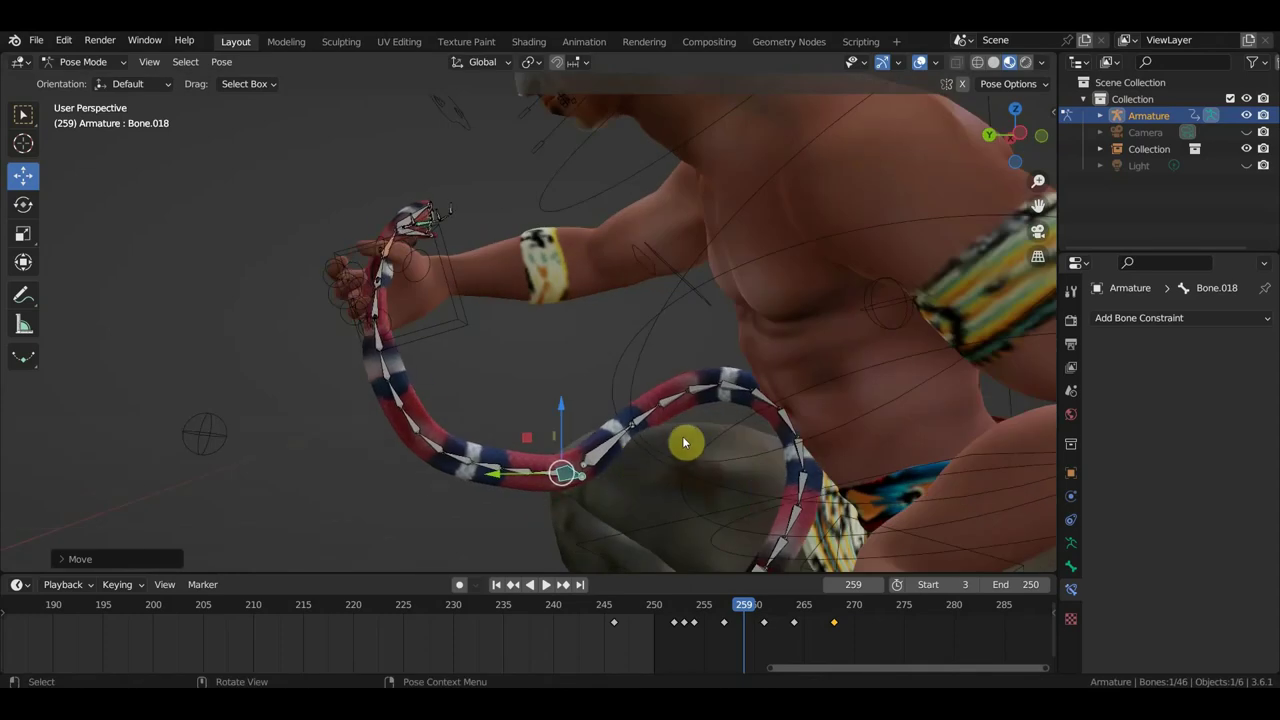
# - Move the IK control Bone.007 and keyframe all snake bones at frame 259
pyautogui.click(727, 425)
pyautogui.click(608, 457)
pyautogui.press('g')
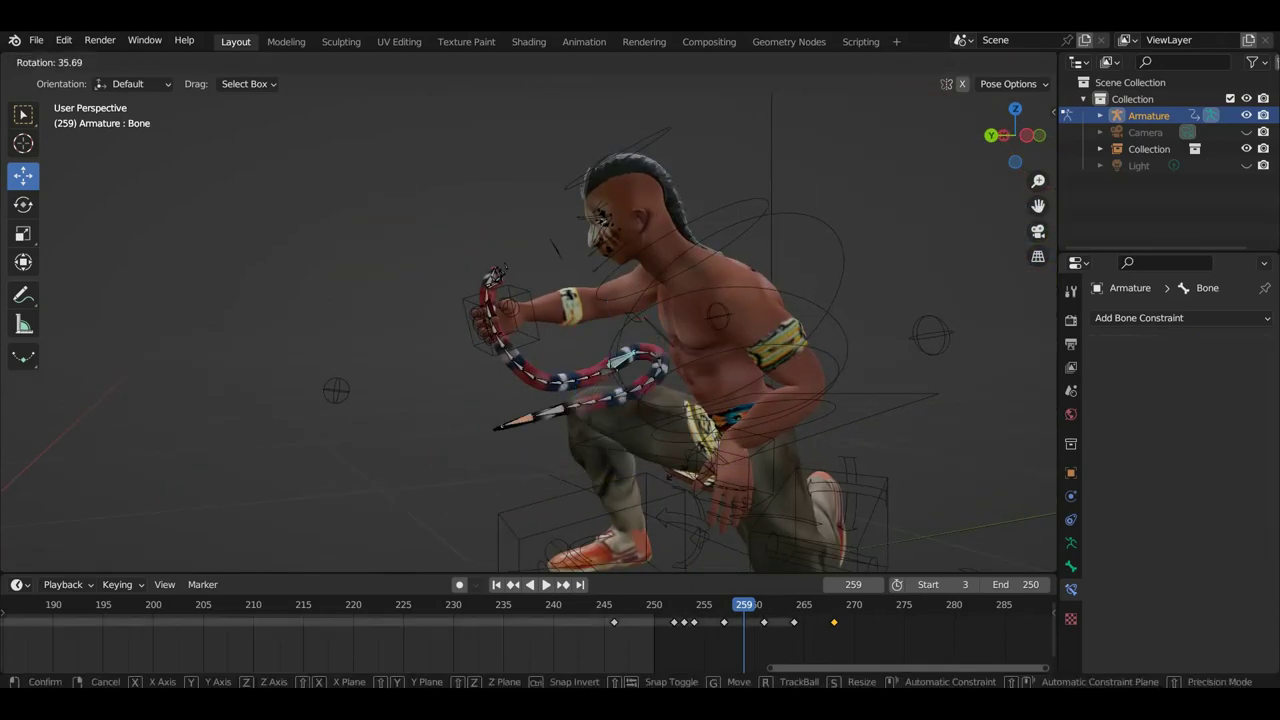
pyautogui.click(620, 403)
pyautogui.press('a')
pyautogui.press('i')
# - At frame 252, shift the snake bones left, keyframe the pose and play it back
pyautogui.moveTo(745, 606); pyautogui.dragTo(886, 606)
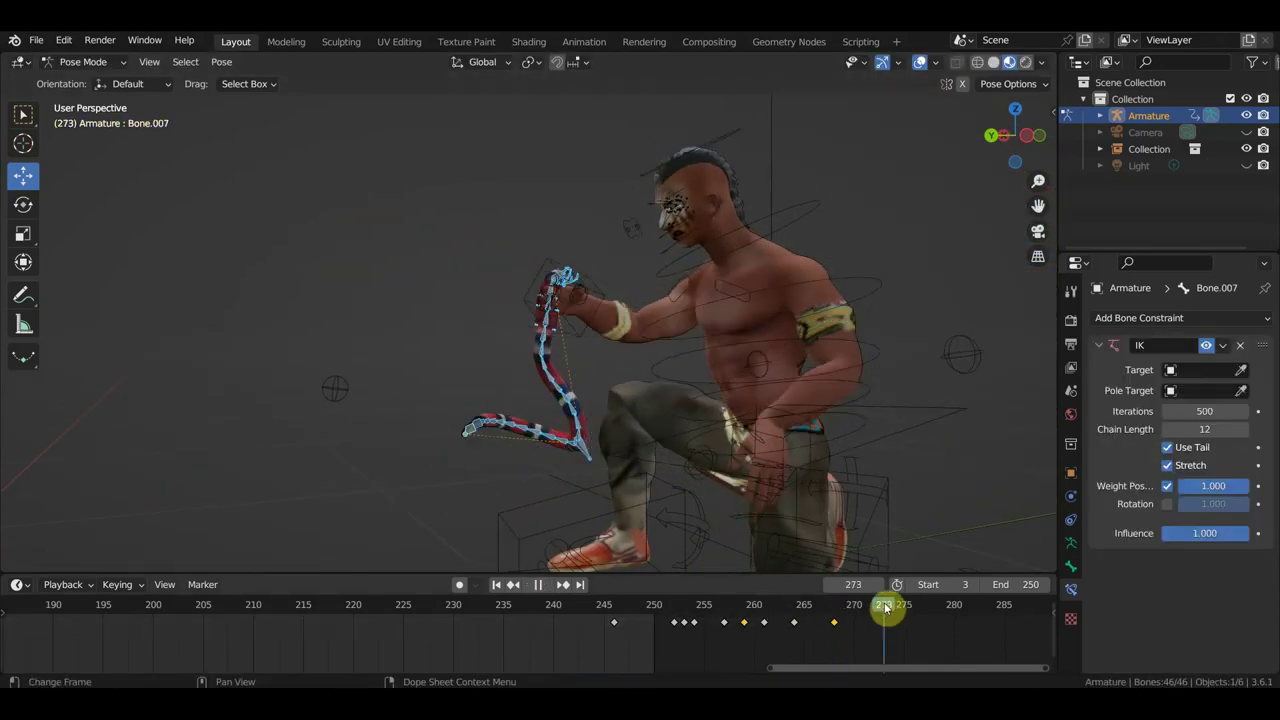
pyautogui.moveTo(660, 480); pyautogui.dragTo(622, 494, button='middle')
pyautogui.scroll(-3, 598, 494)
pyautogui.moveTo(690, 608); pyautogui.dragTo(686, 610)
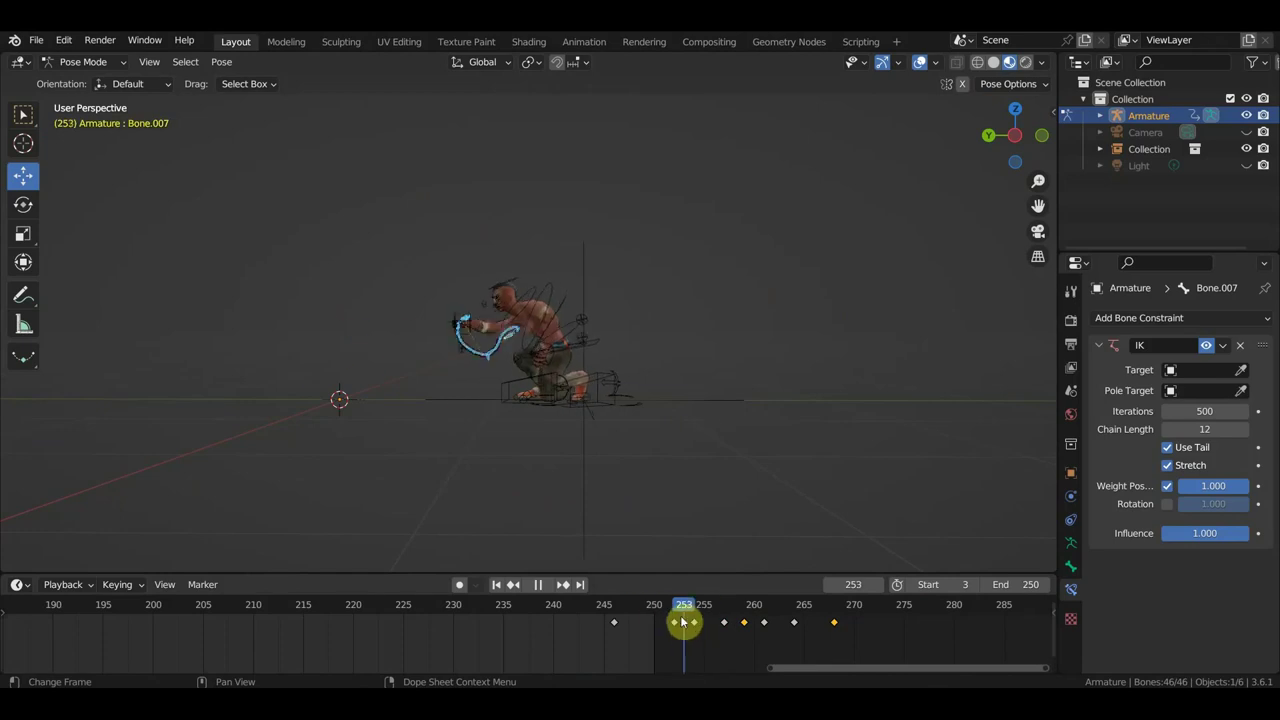
pyautogui.scroll(2, 686, 612)
pyautogui.scroll(4, 651, 514)
pyautogui.press('g')
pyautogui.click(106, 346)
pyautogui.press('i')
pyautogui.press('space')
# - Move the snake's control bone up and right, keyframe it, and return to frame 252
pyautogui.press('space')
pyautogui.click(206, 343)
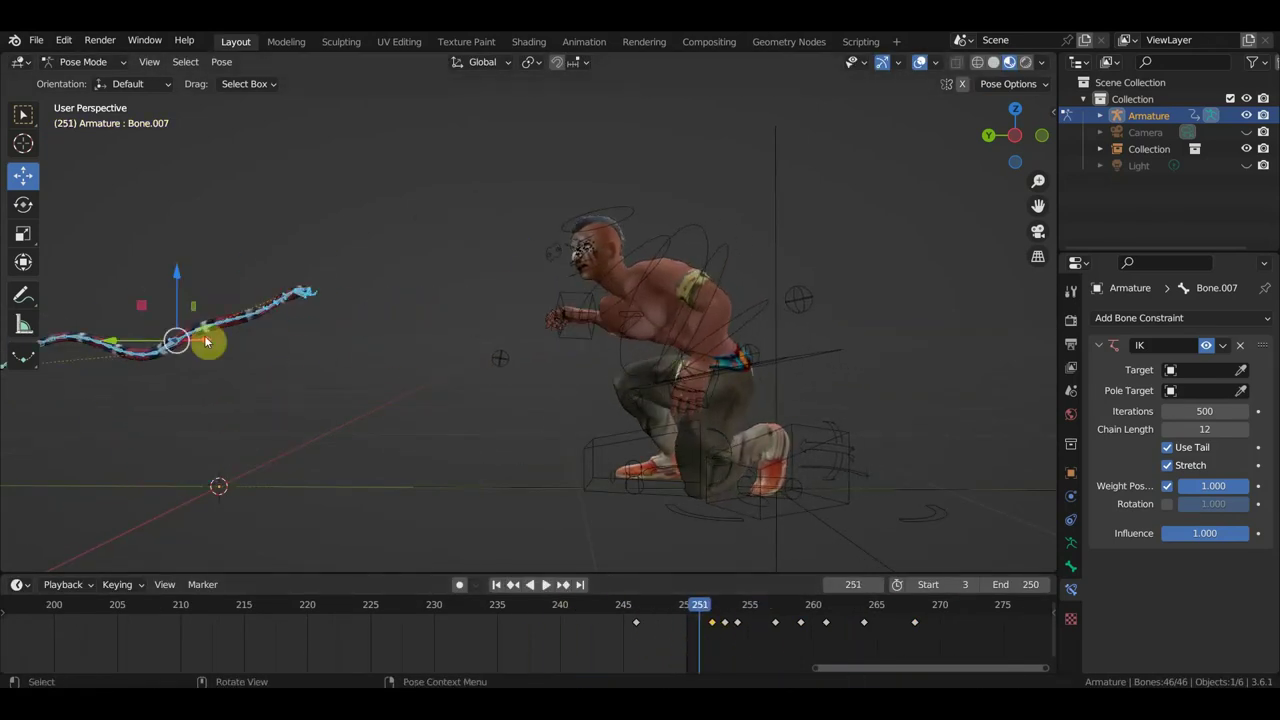
pyautogui.moveTo(206, 343); pyautogui.dragTo(295, 340)
pyautogui.press('i')
pyautogui.press('space')
pyautogui.click(714, 623)
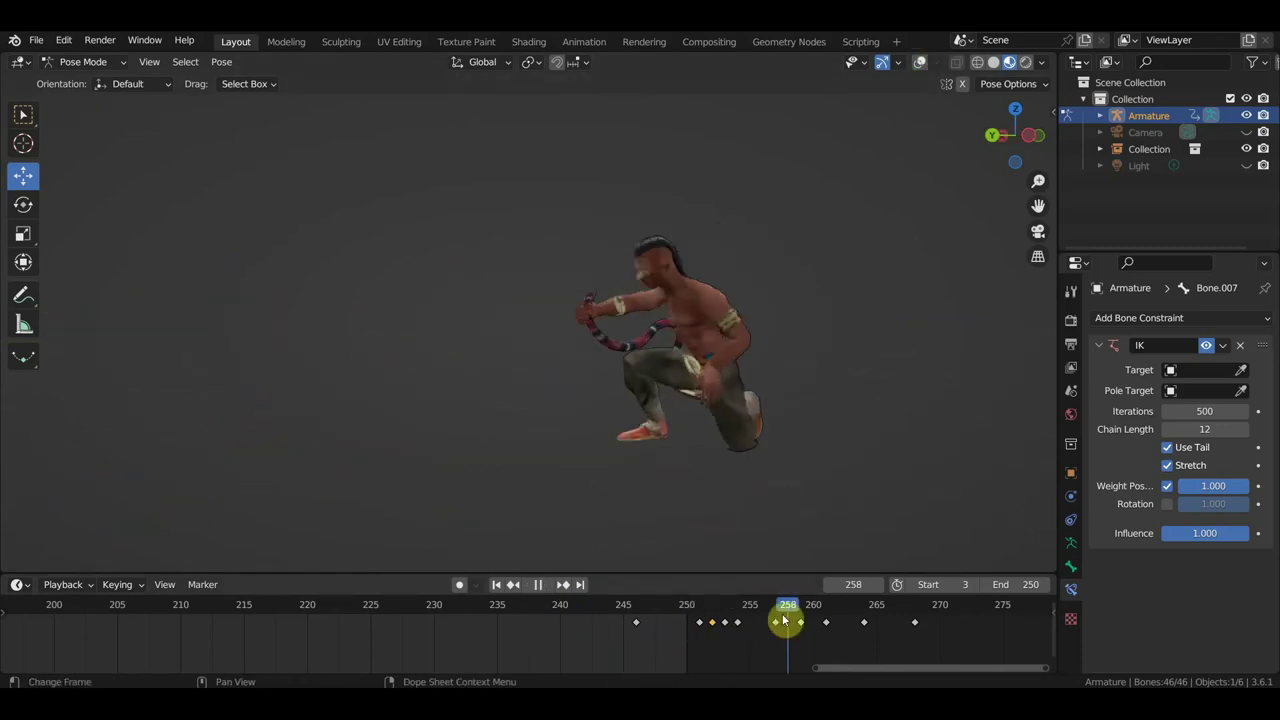
pyautogui.moveTo(786, 614); pyautogui.dragTo(712, 622)
pyautogui.moveTo(712, 560); pyautogui.dragTo(690, 533, button='middle')
# - Slide the snake's control bone along the Y axis, keyframe it and play
pyautogui.press('g')
pyautogui.click(329, 363)
pyautogui.press('i')
pyautogui.press('Left')
pyautogui.moveTo(743, 471); pyautogui.dragTo(791, 329, button='middle')
pyautogui.moveTo(791, 329); pyautogui.dragTo(790, 357)
pyautogui.press('i')
pyautogui.press('space')
# - At frame 252, rotate the control bone in side view, keyframe it, and replay from frame 247
pyautogui.moveTo(706, 610); pyautogui.dragTo(711, 627)
pyautogui.press('space')
pyautogui.press('r')
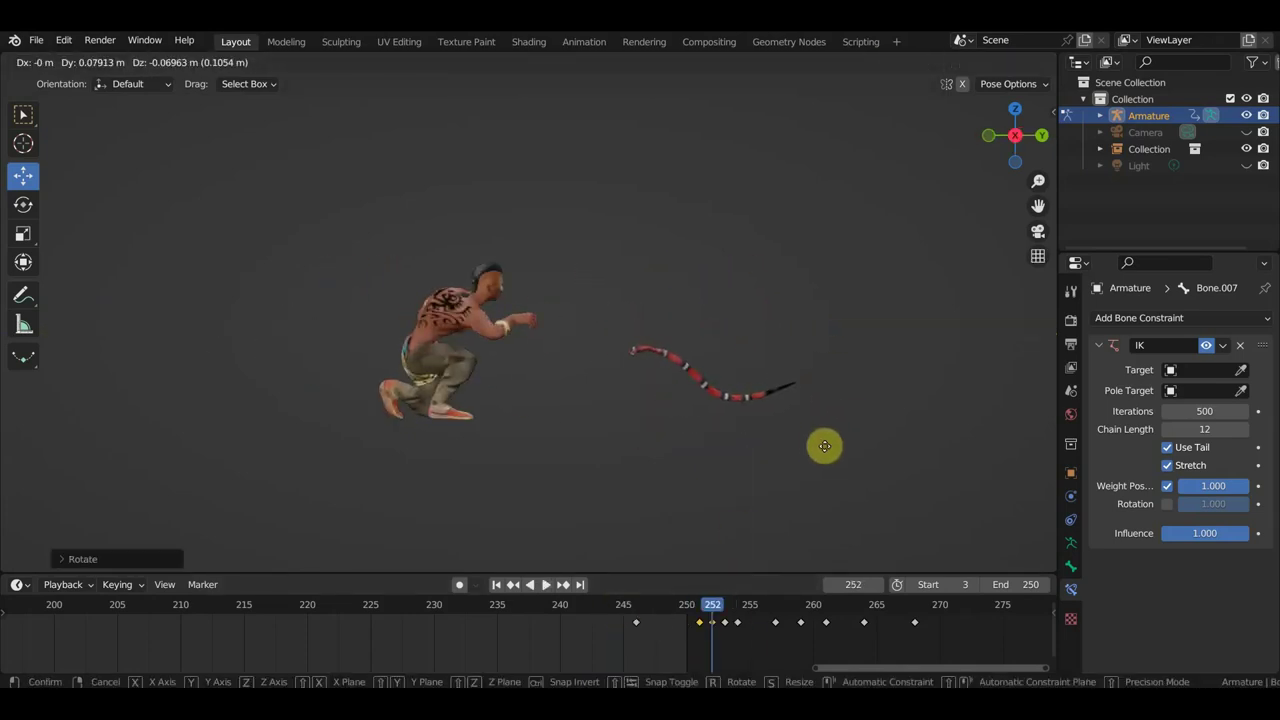
pyautogui.press('KP_3')
pyautogui.click(893, 481)
pyautogui.press('i')
pyautogui.moveTo(724, 604)
pyautogui.mouseDown()
pyautogui.moveTo(649, 612)
pyautogui.moveTo(700, 630)
pyautogui.moveTo(671, 614)
pyautogui.moveTo(882, 632)
pyautogui.mouseUp()
pyautogui.press('space')
pyautogui.click(1028, 588)
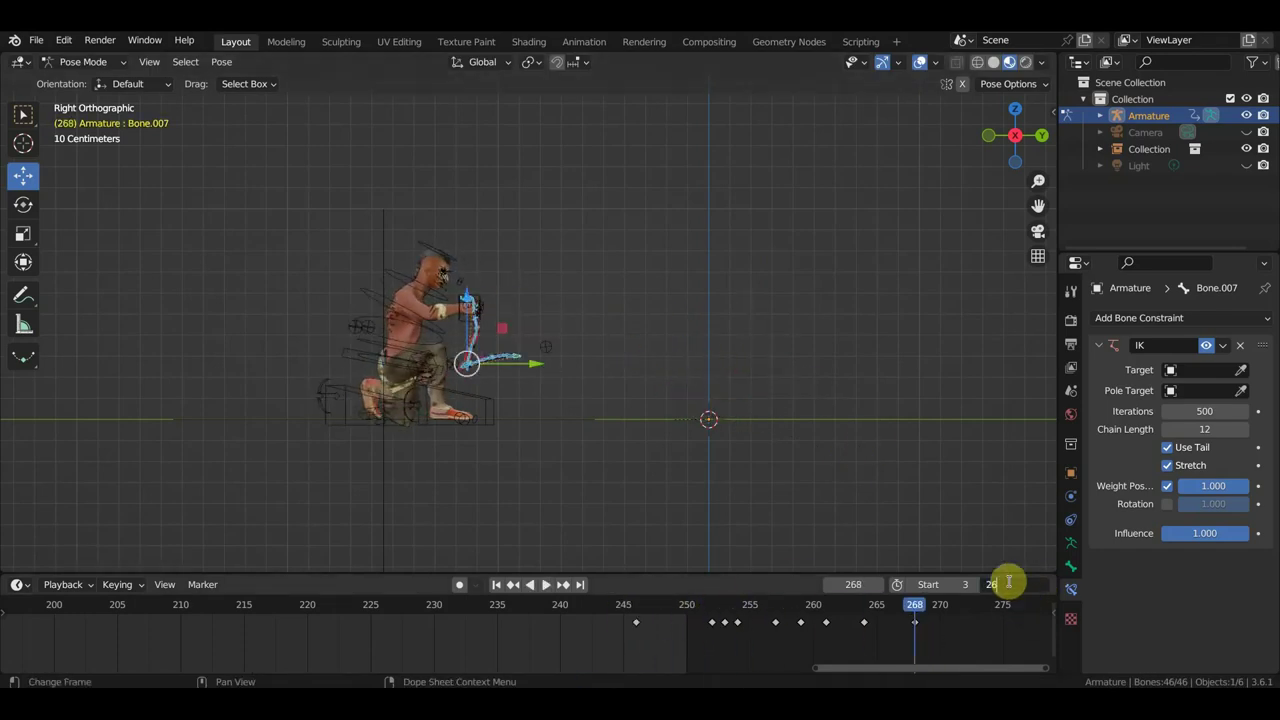
# - Set the animation end frame to 268, hide bone and grid overlays, and play
pyautogui.write('8')
pyautogui.press('Return')
pyautogui.moveTo(1015, 135); pyautogui.dragTo(990, 106)
pyautogui.hotkey('shift', 'alt', 'z')
pyautogui.press('space')
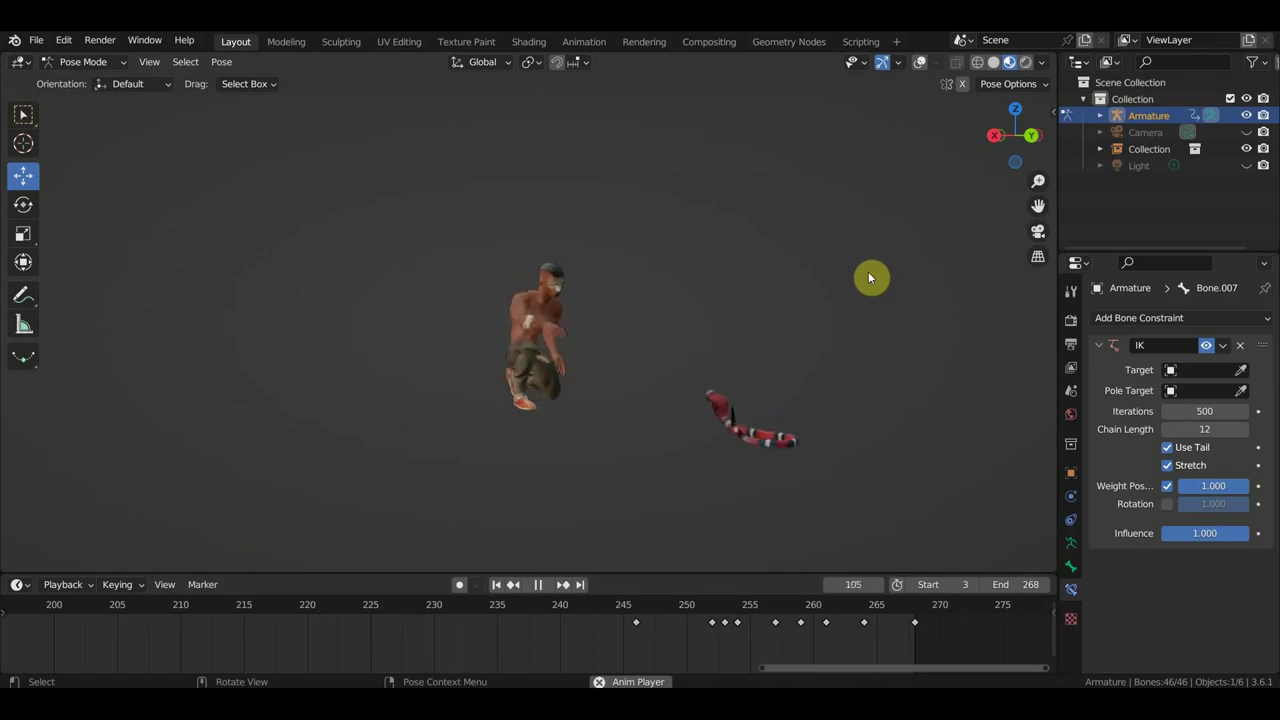
pyautogui.moveTo(509, 606); pyautogui.dragTo(856, 682)
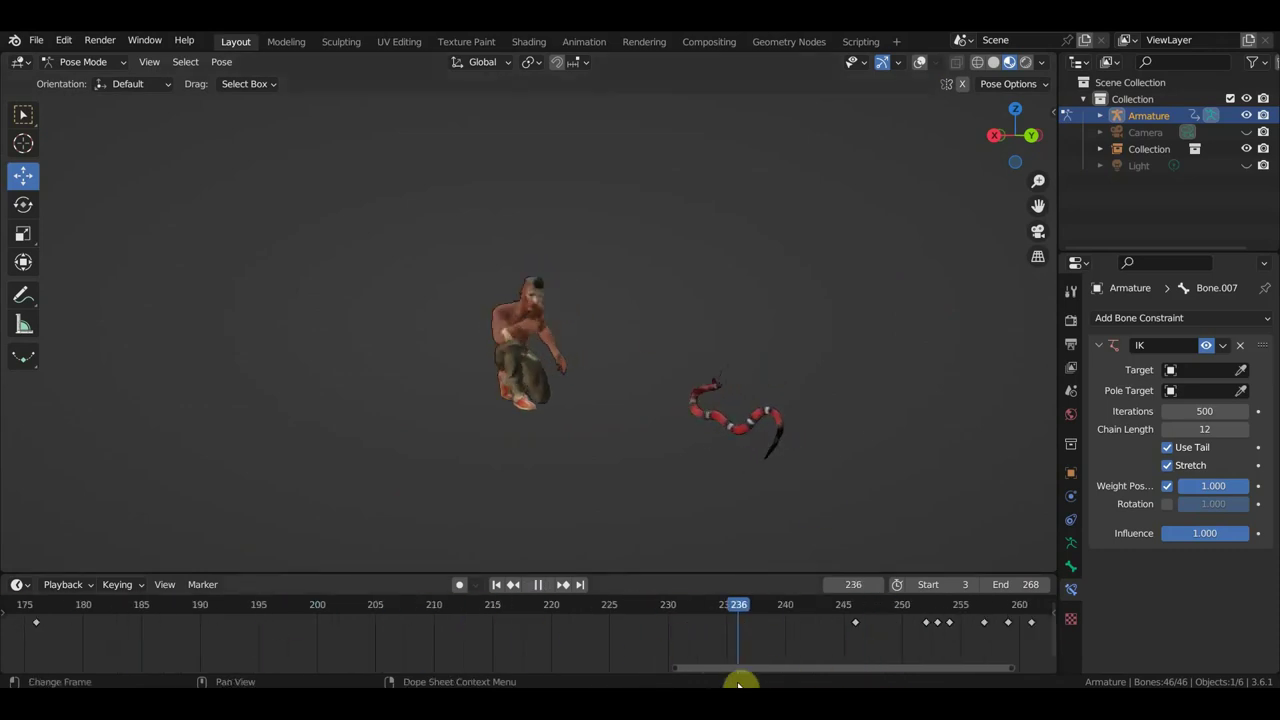
# - Retime snake keyframes, shifting an early key later and the frame-252 key to 249, then play through 268
pyautogui.moveTo(36, 622); pyautogui.dragTo(609, 622)
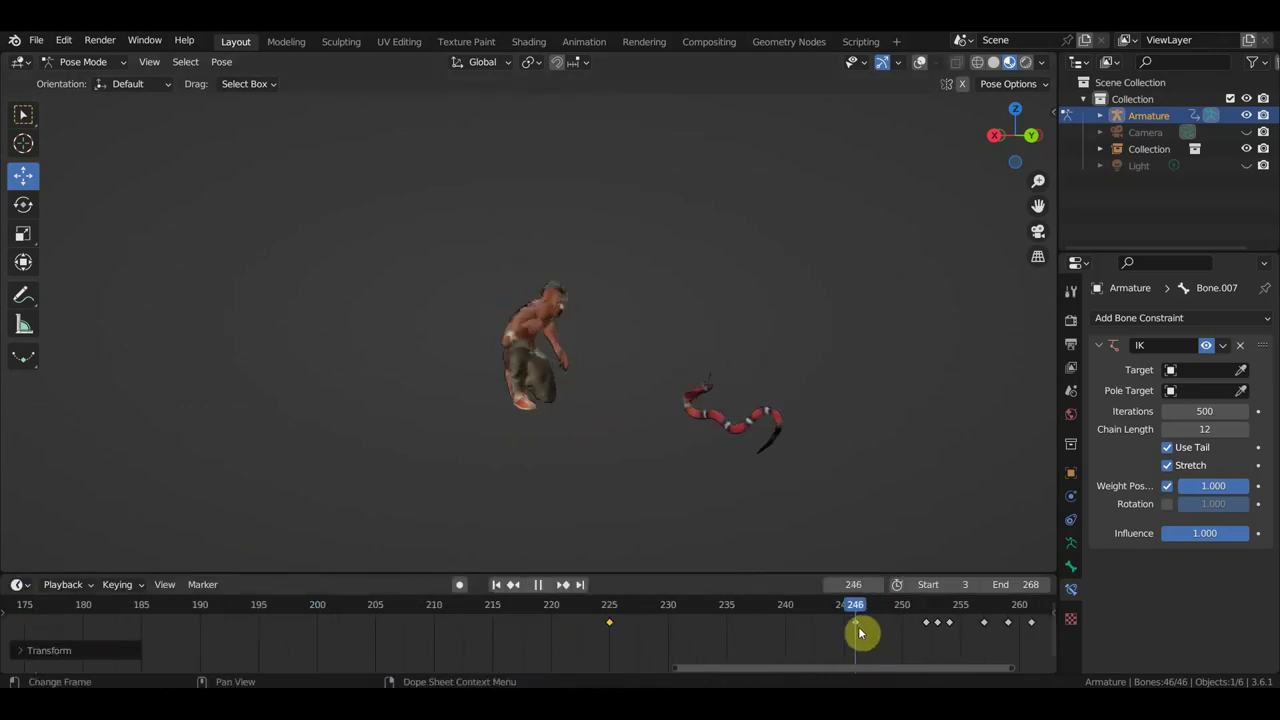
pyautogui.press('space')
pyautogui.moveTo(660, 645)
pyautogui.mouseDown()
pyautogui.moveTo(604, 618)
pyautogui.moveTo(726, 622)
pyautogui.mouseUp()
pyautogui.press('space')
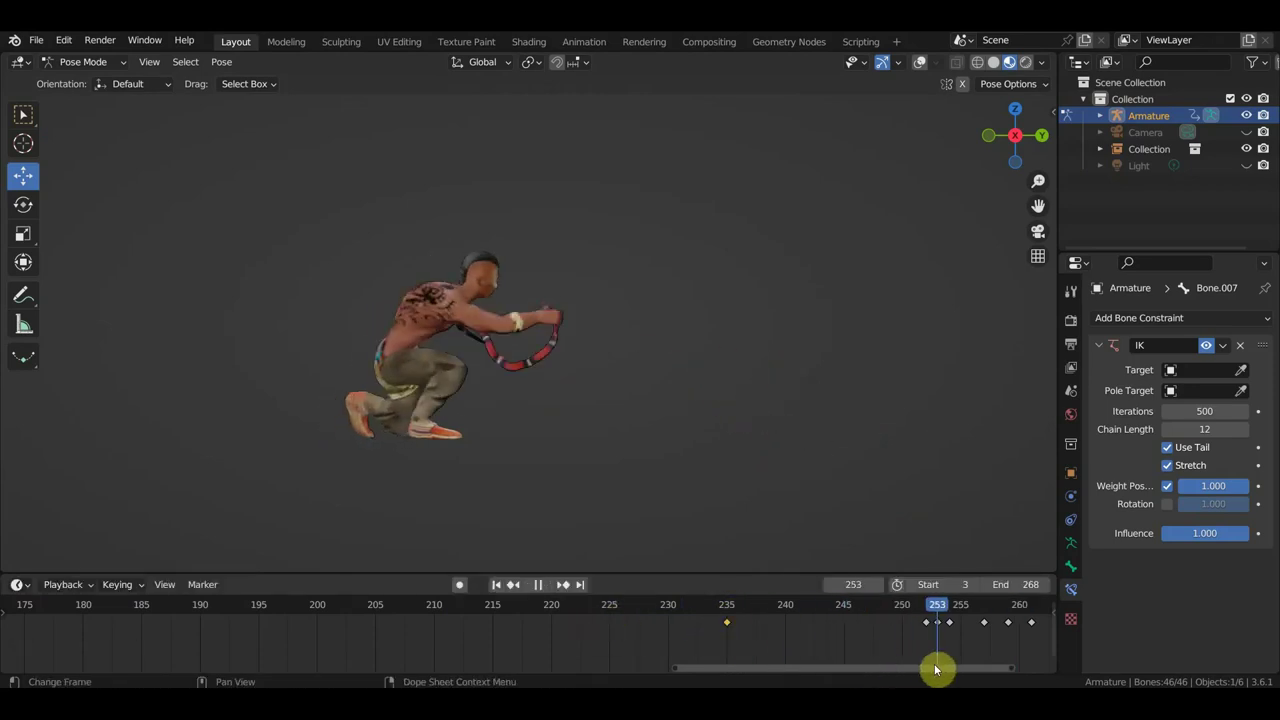
pyautogui.press('space')
pyautogui.moveTo(926, 622)
pyautogui.mouseDown()
pyautogui.moveTo(890, 622)
pyautogui.moveTo(955, 622)
pyautogui.moveTo(729, 623)
pyautogui.moveTo(794, 637)
pyautogui.mouseUp()
pyautogui.click(778, 618)
pyautogui.press('space')
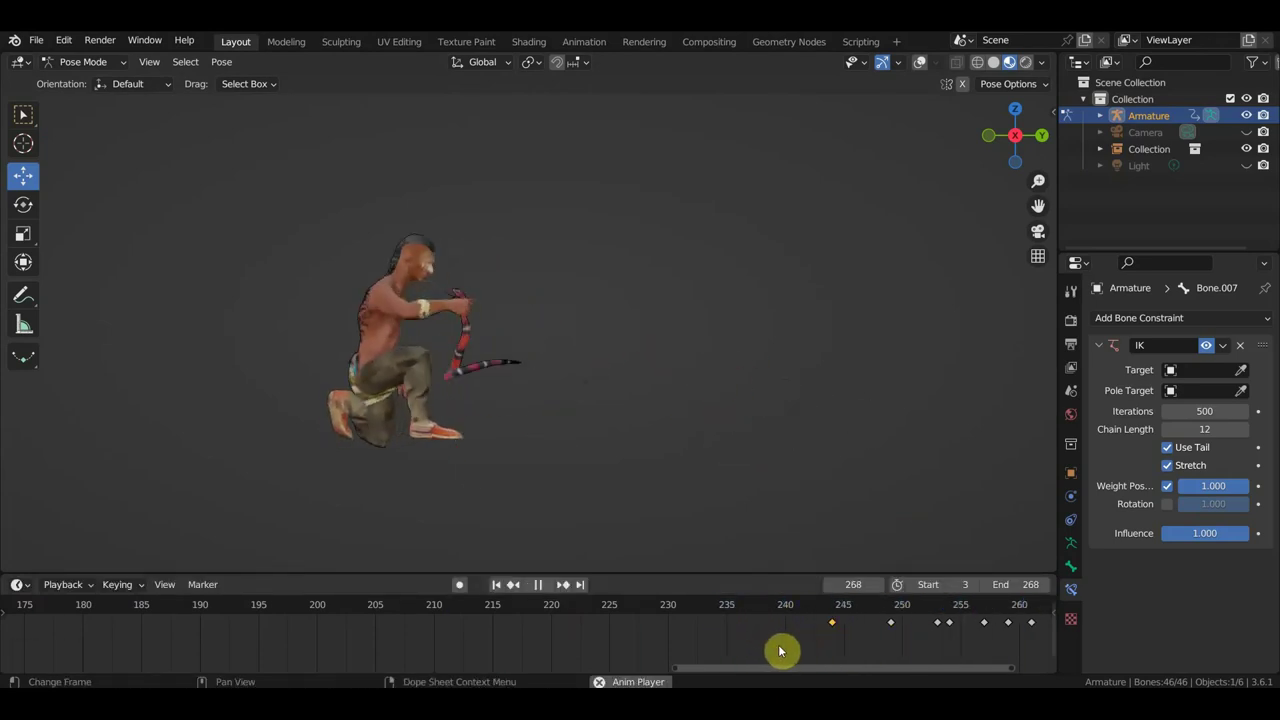
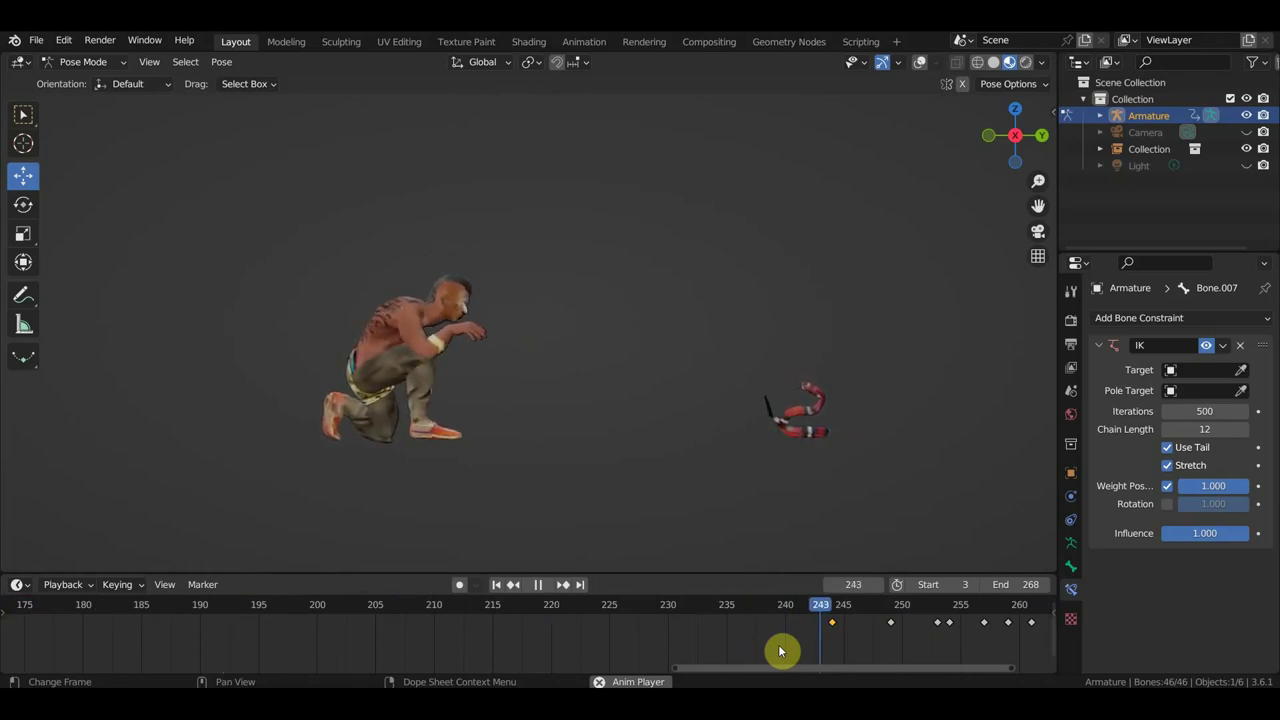
# - Stop playback, zoom in on the man and snake, and scrub to frame 252
pyautogui.press('space')
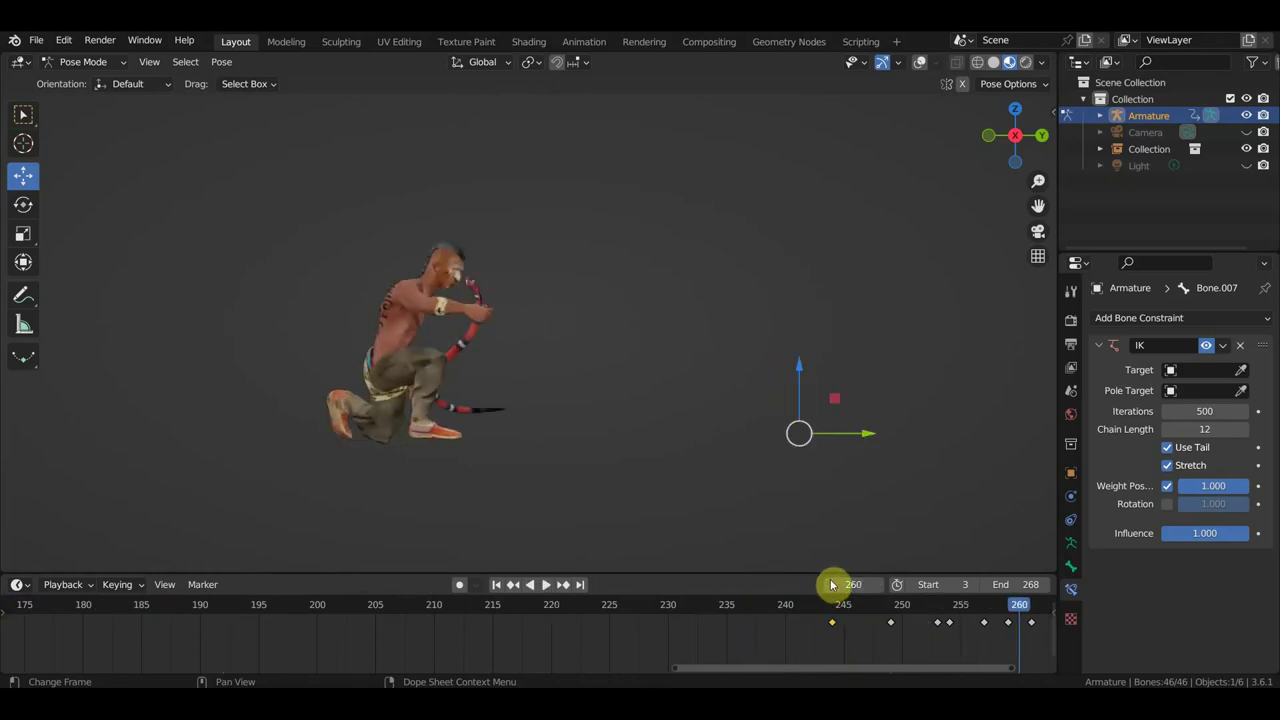
pyautogui.moveTo(1022, 612)
pyautogui.mouseDown()
pyautogui.moveTo(729, 620)
pyautogui.moveTo(963, 626)
pyautogui.moveTo(669, 627)
pyautogui.moveTo(940, 630)
pyautogui.moveTo(782, 617)
pyautogui.mouseUp()
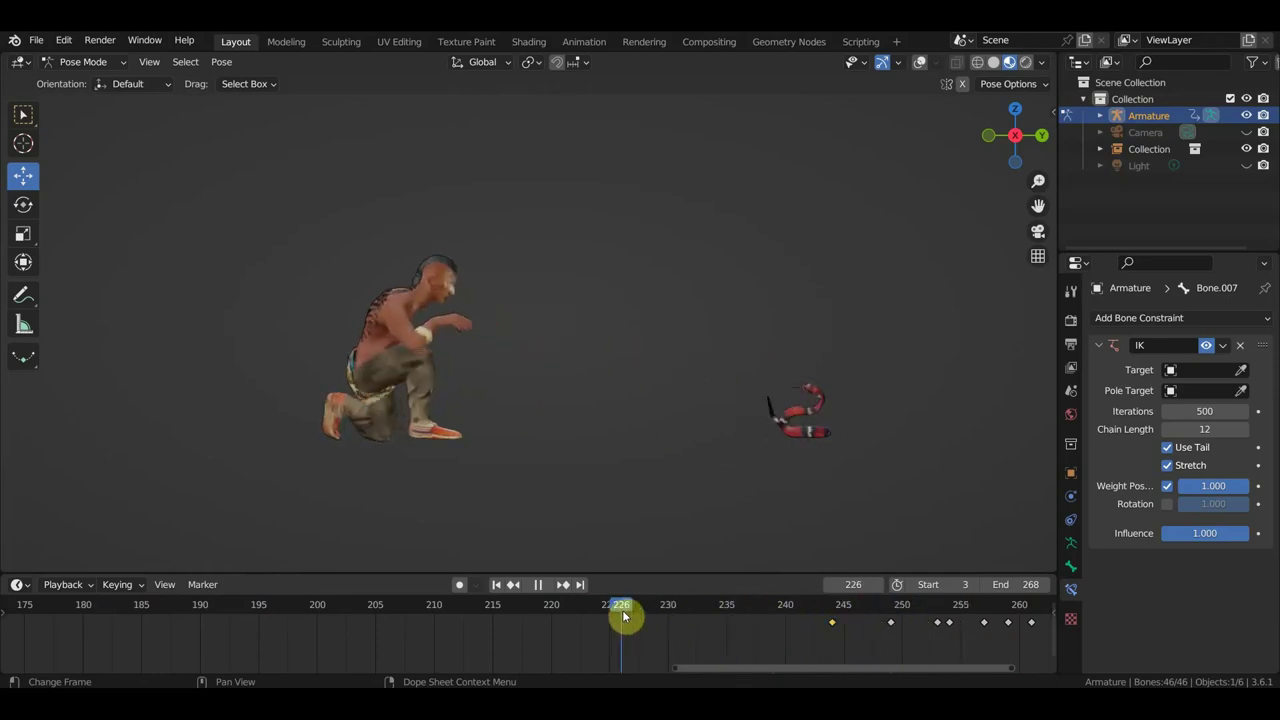
pyautogui.keyDown('ctrl'); pyautogui.moveTo(701, 534); pyautogui.dragTo(883, 483, button='middle'); pyautogui.keyUp('ctrl')
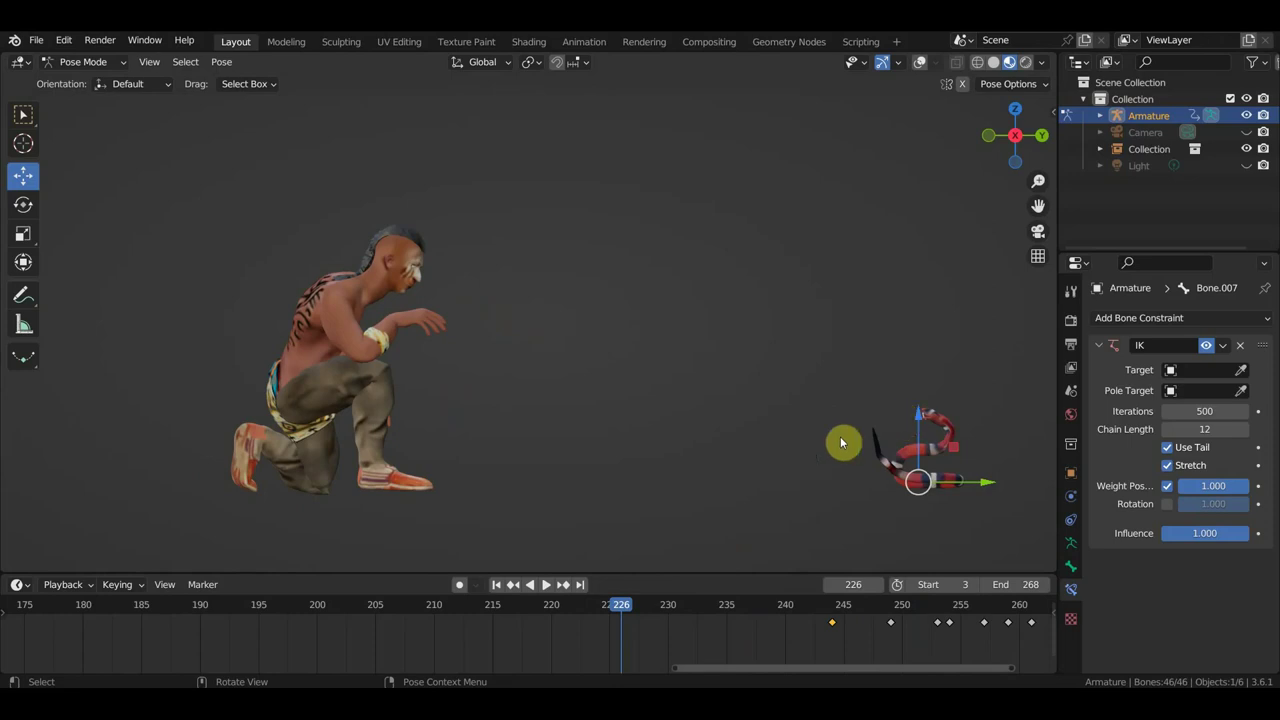
pyautogui.moveTo(626, 607); pyautogui.dragTo(926, 615)
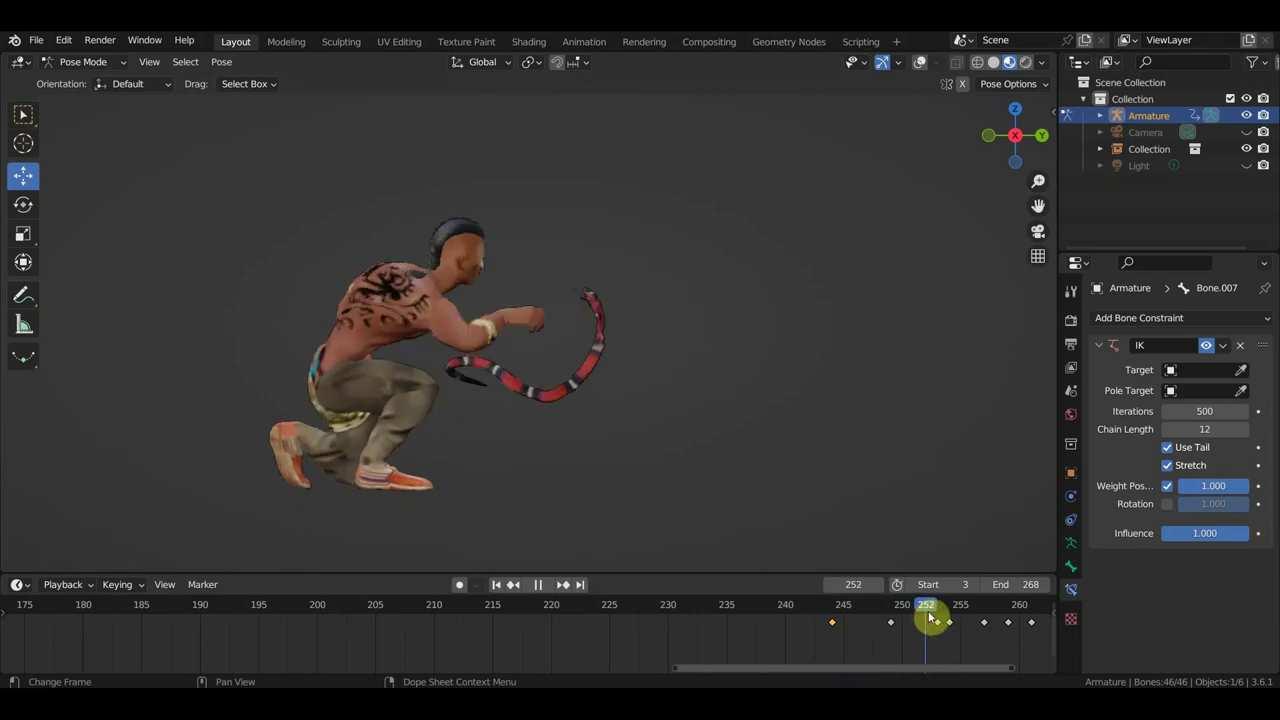
# - Set frame 253, orbit side-on, and widen the timeline to show frames 0–320
pyautogui.moveTo(931, 617); pyautogui.dragTo(926, 617)
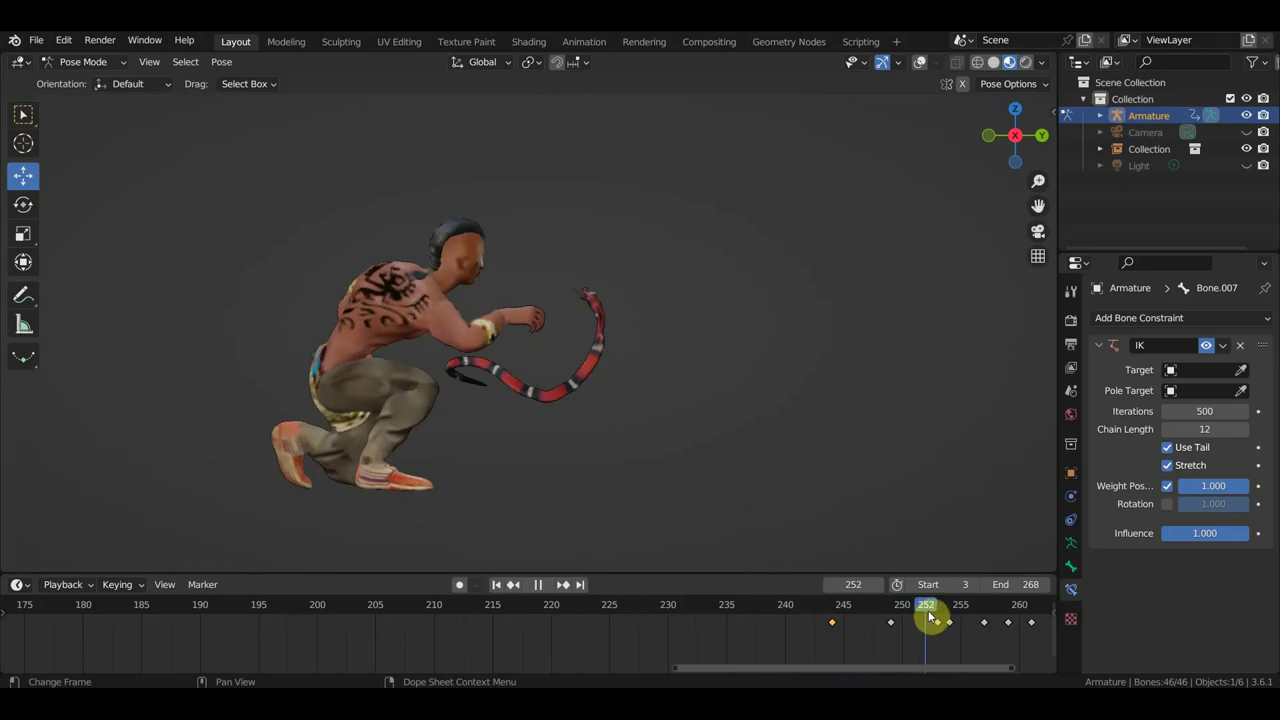
pyautogui.scroll(2, 585, 435)
pyautogui.moveTo(388, 267)
pyautogui.mouseDown(button='middle')
pyautogui.moveTo(366, 304)
pyautogui.moveTo(412, 317)
pyautogui.mouseUp(button='middle')
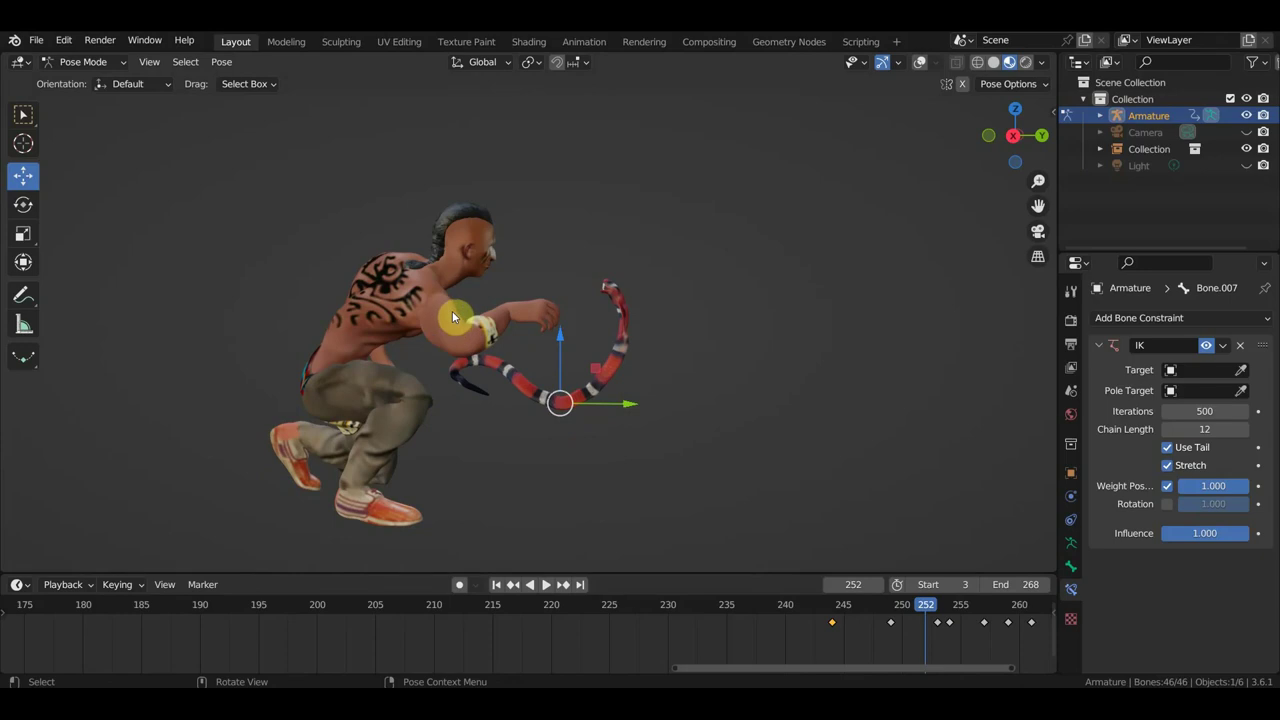
pyautogui.moveTo(952, 620)
pyautogui.mouseDown()
pyautogui.moveTo(883, 617)
pyautogui.moveTo(937, 618)
pyautogui.mouseUp()
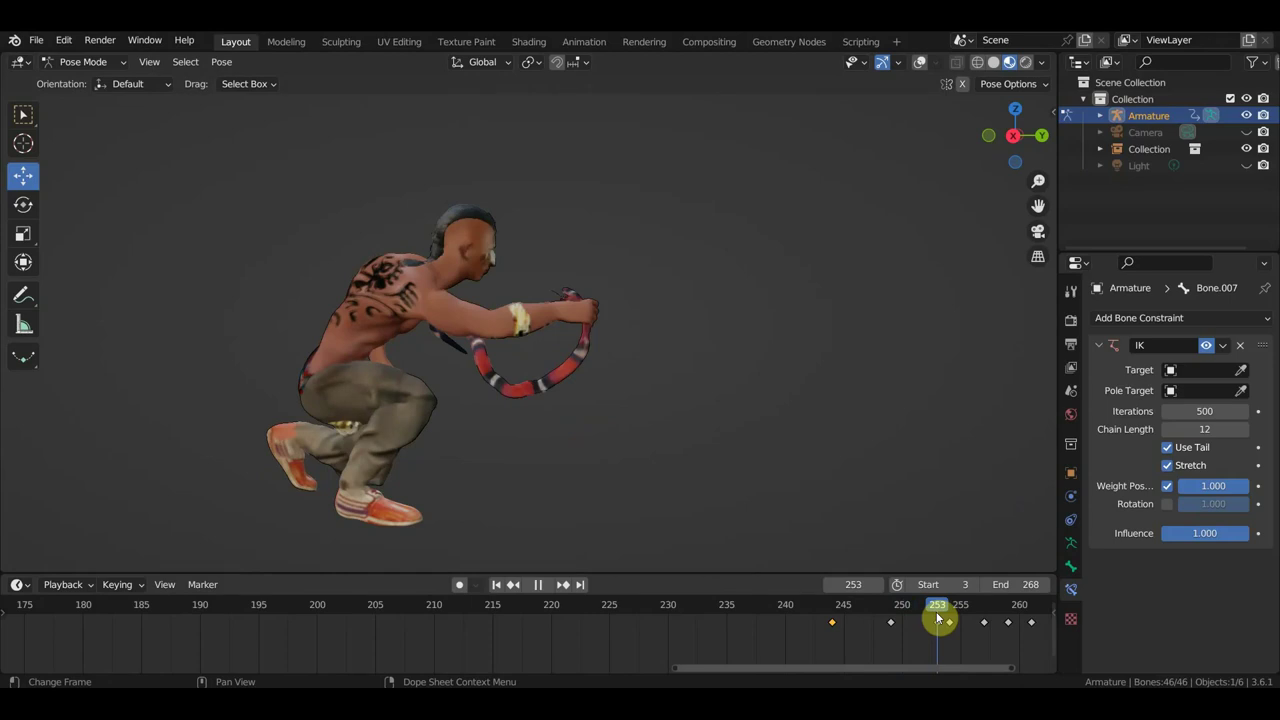
pyautogui.moveTo(936, 614); pyautogui.dragTo(936, 614)
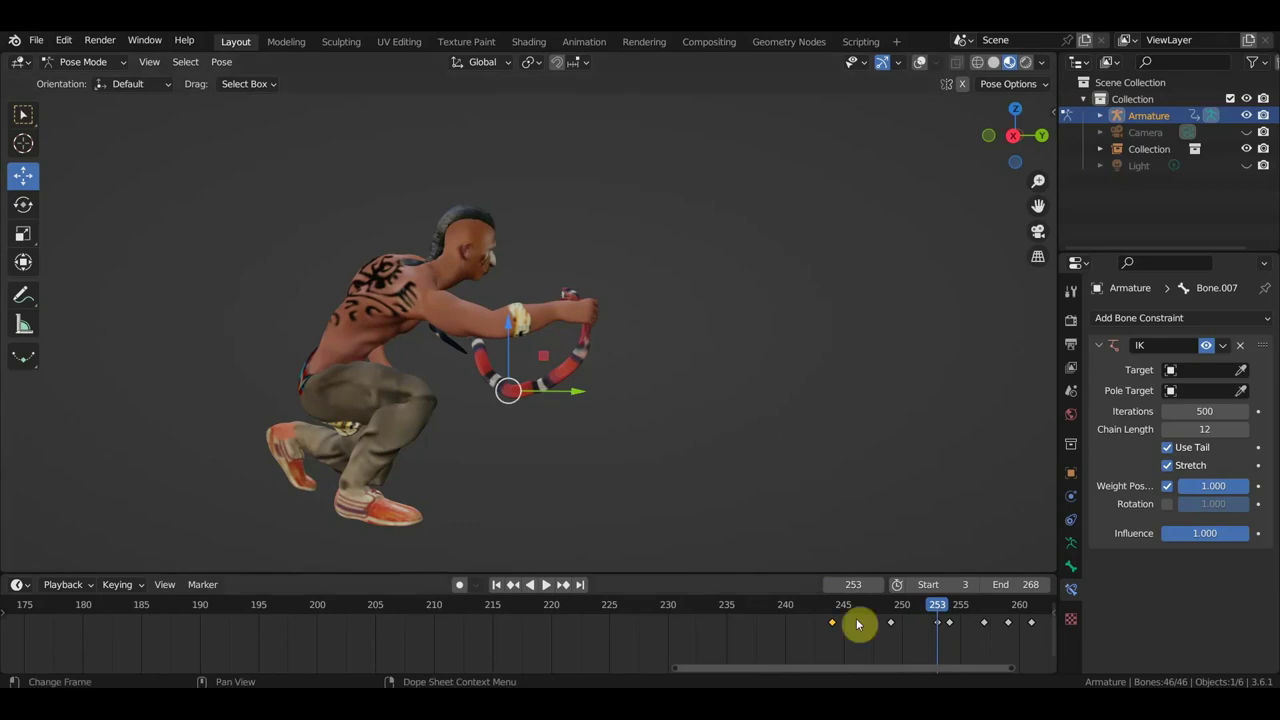
pyautogui.keyDown('ctrl'); pyautogui.moveTo(857, 623); pyautogui.dragTo(677, 637, button='middle'); pyautogui.keyUp('ctrl')
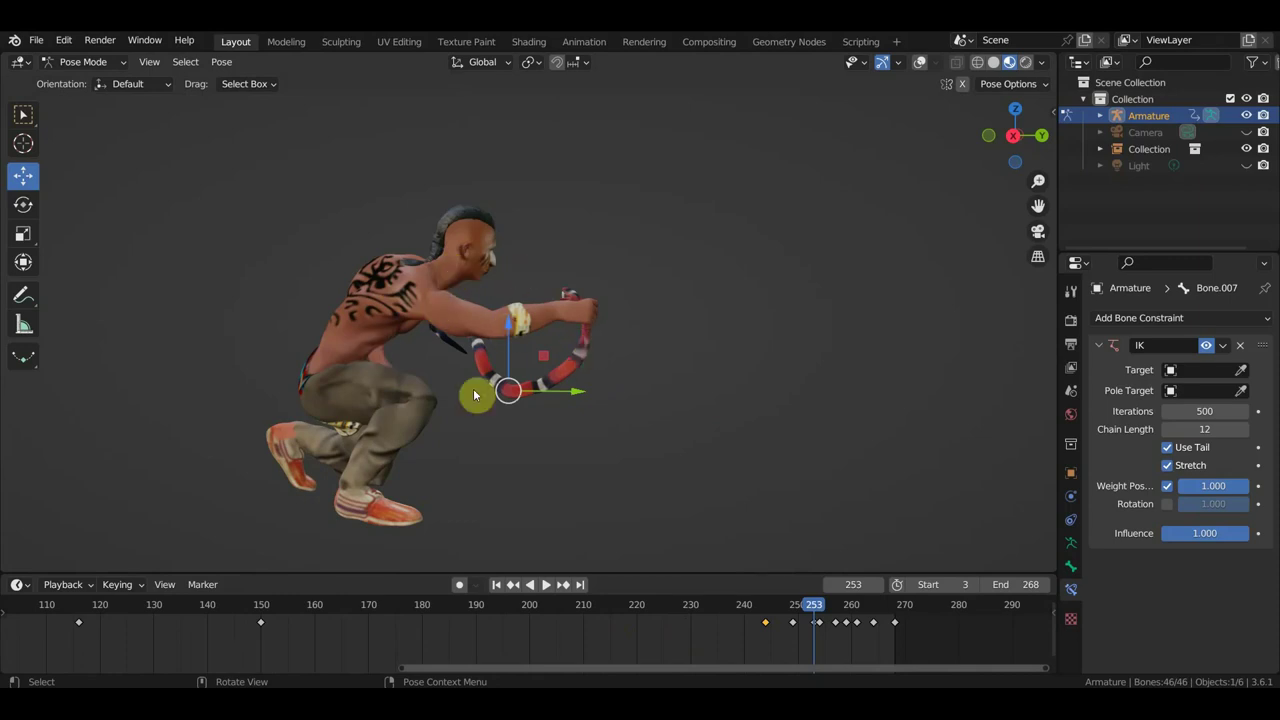
pyautogui.moveTo(663, 604)
pyautogui.keyDown('ctrl'); pyautogui.mouseDown(button='middle')
pyautogui.moveTo(603, 640)
pyautogui.moveTo(743, 640)
pyautogui.moveTo(563, 651)
pyautogui.moveTo(182, 604)
pyautogui.mouseUp(button='middle'); pyautogui.keyUp('ctrl')
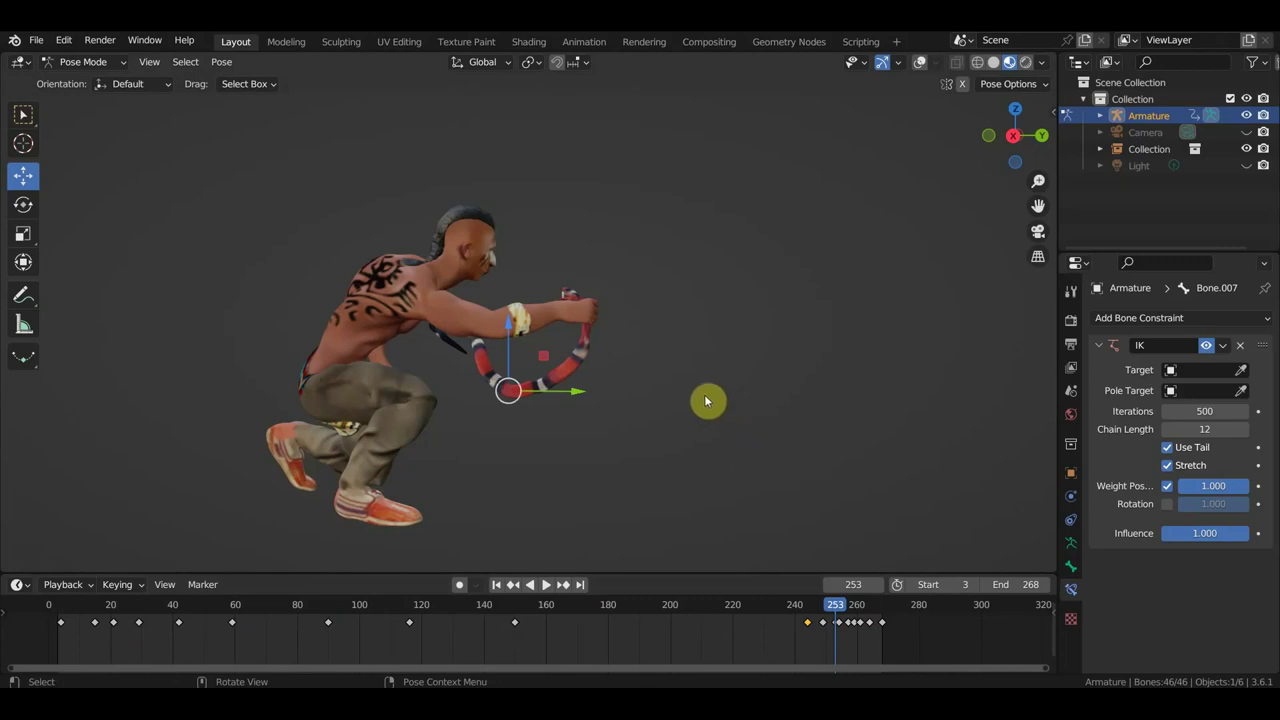
# - Play the grab, return to frame 257, and orbit to the man's other side
pyautogui.press('space')
pyautogui.moveTo(855, 614); pyautogui.dragTo(848, 620)
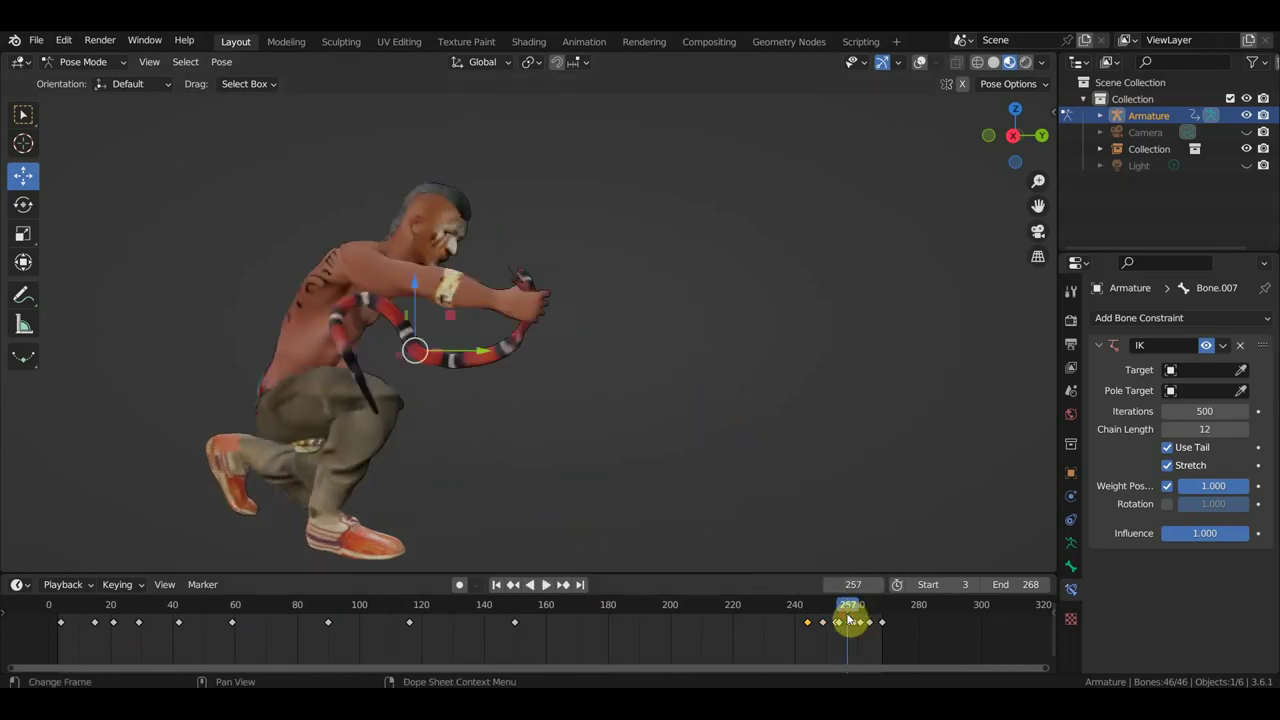
pyautogui.moveTo(883, 443)
pyautogui.mouseDown(button='middle')
pyautogui.moveTo(540, 440)
pyautogui.moveTo(794, 434)
pyautogui.moveTo(726, 395)
pyautogui.moveTo(752, 385)
pyautogui.mouseUp(button='middle')
pyautogui.scroll(-5, 541, 438)
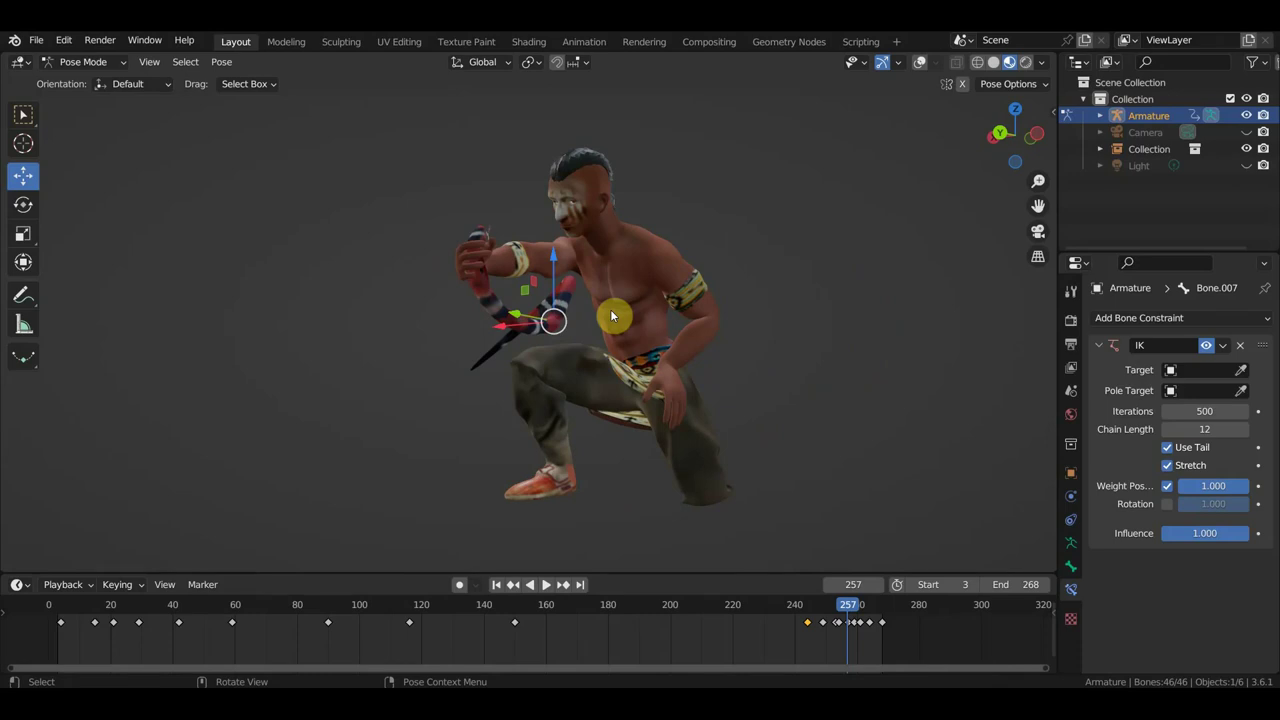
pyautogui.moveTo(612, 316)
pyautogui.mouseDown(button='middle')
pyautogui.moveTo(533, 366)
pyautogui.moveTo(473, 372)
pyautogui.mouseUp(button='middle')
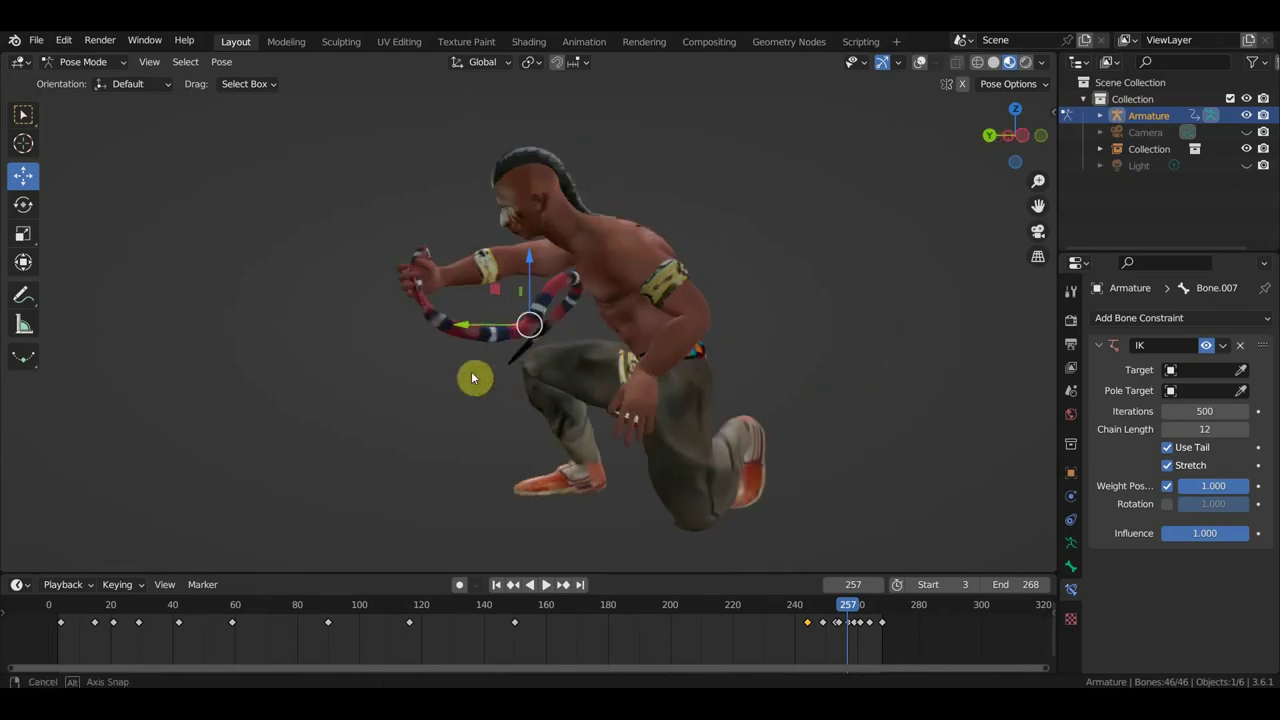